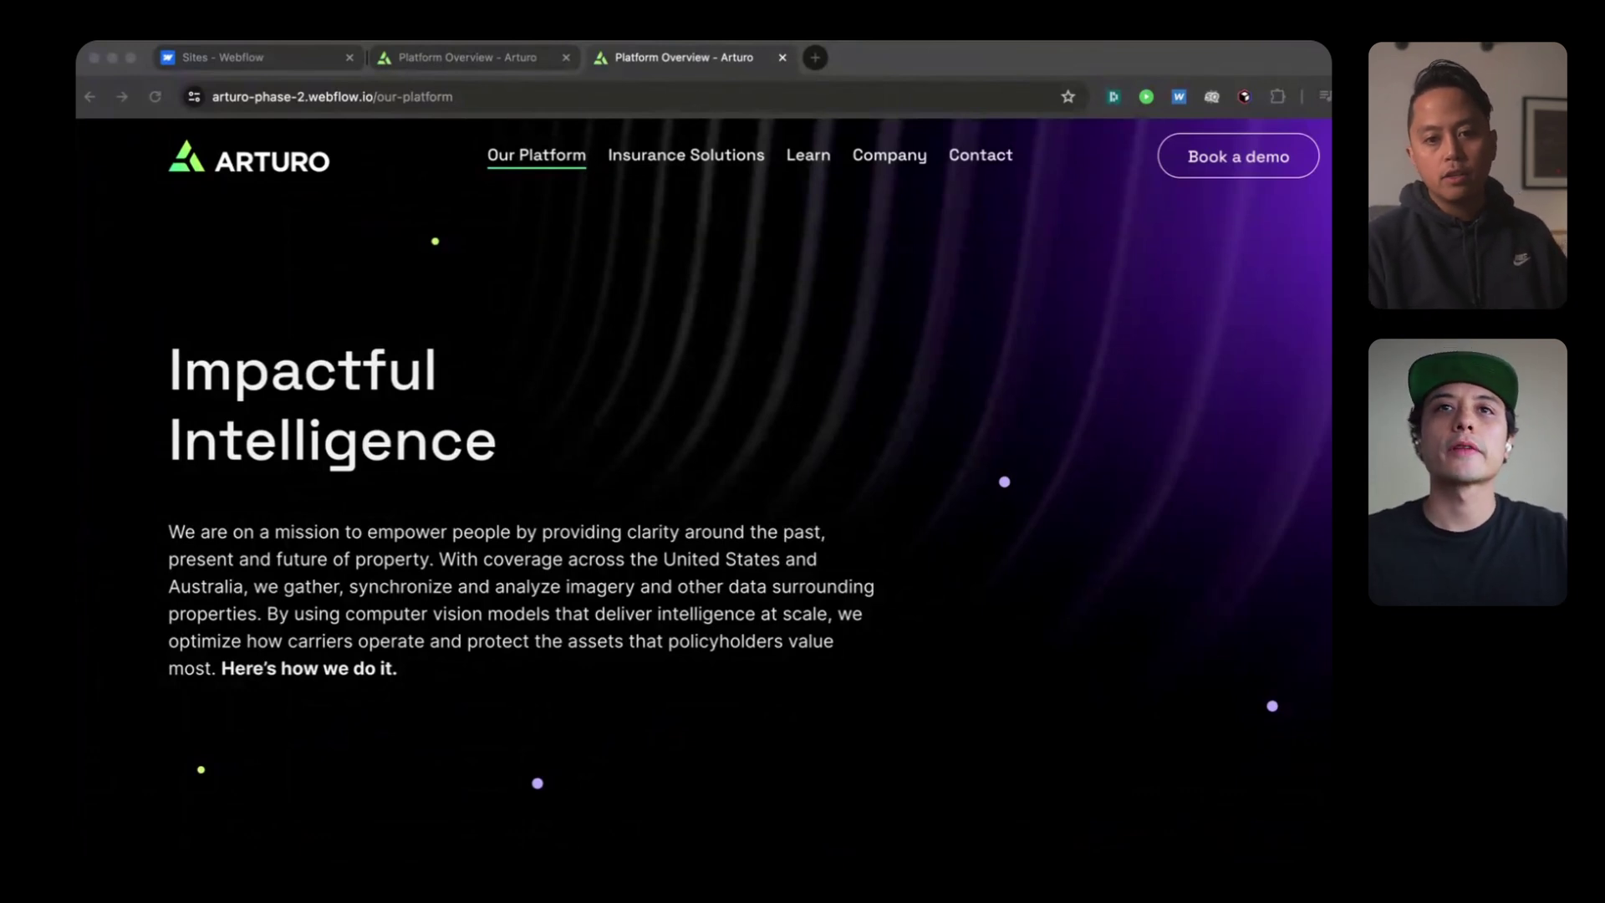
Step: Examine the Our Platform page's hero and the intro text that lights up progressively, through to the property search panel
click(659, 403)
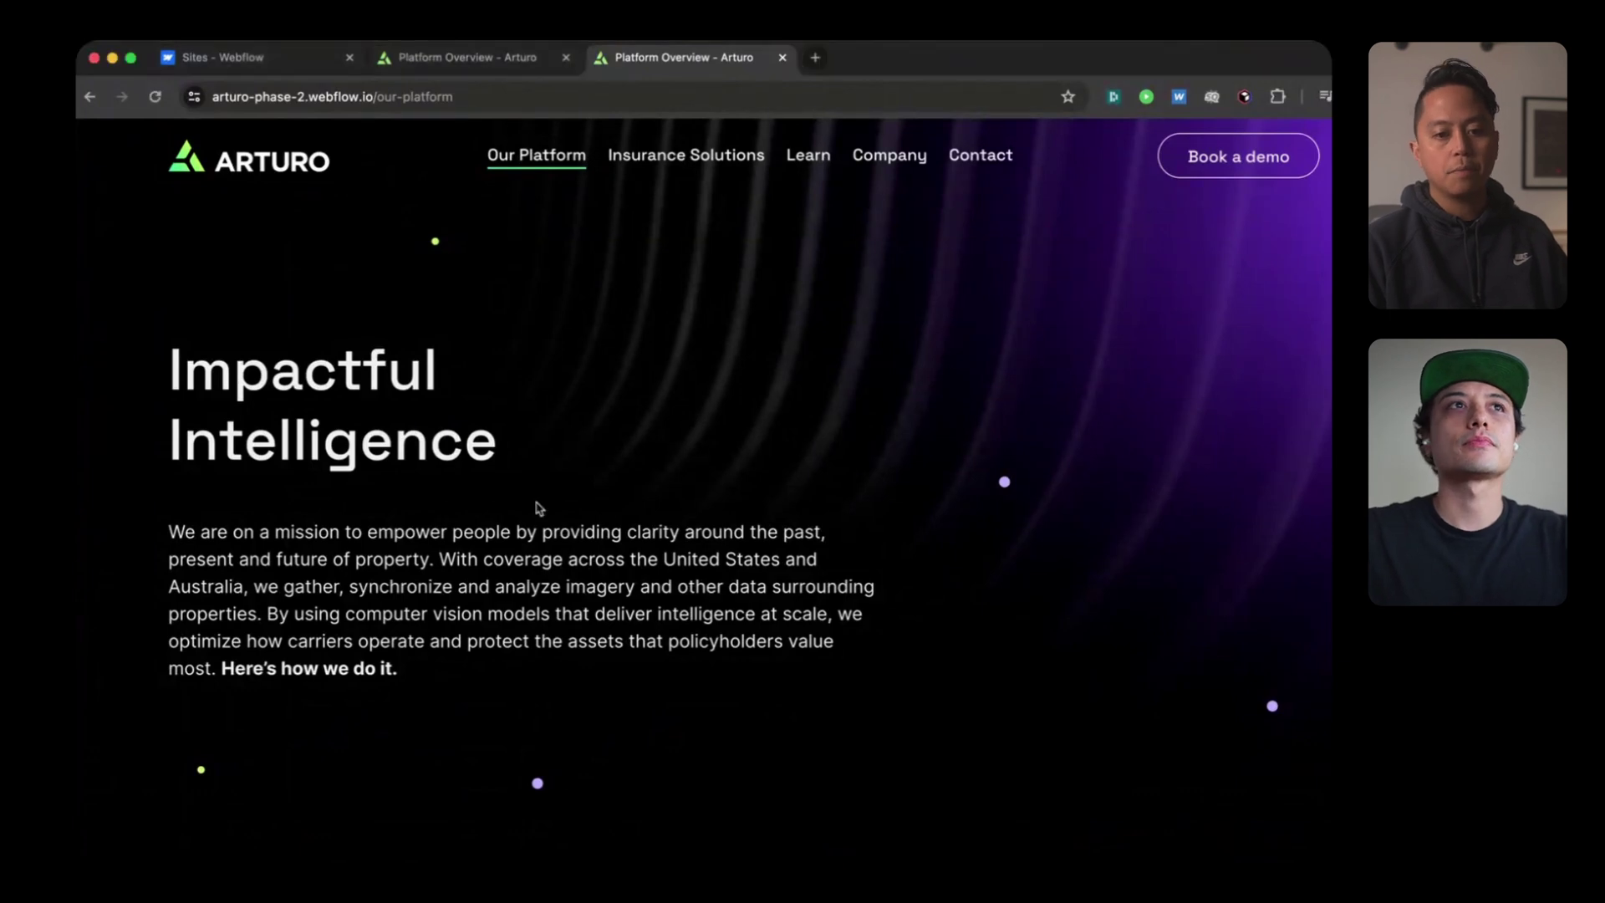
scroll(835, 501, down, 3)
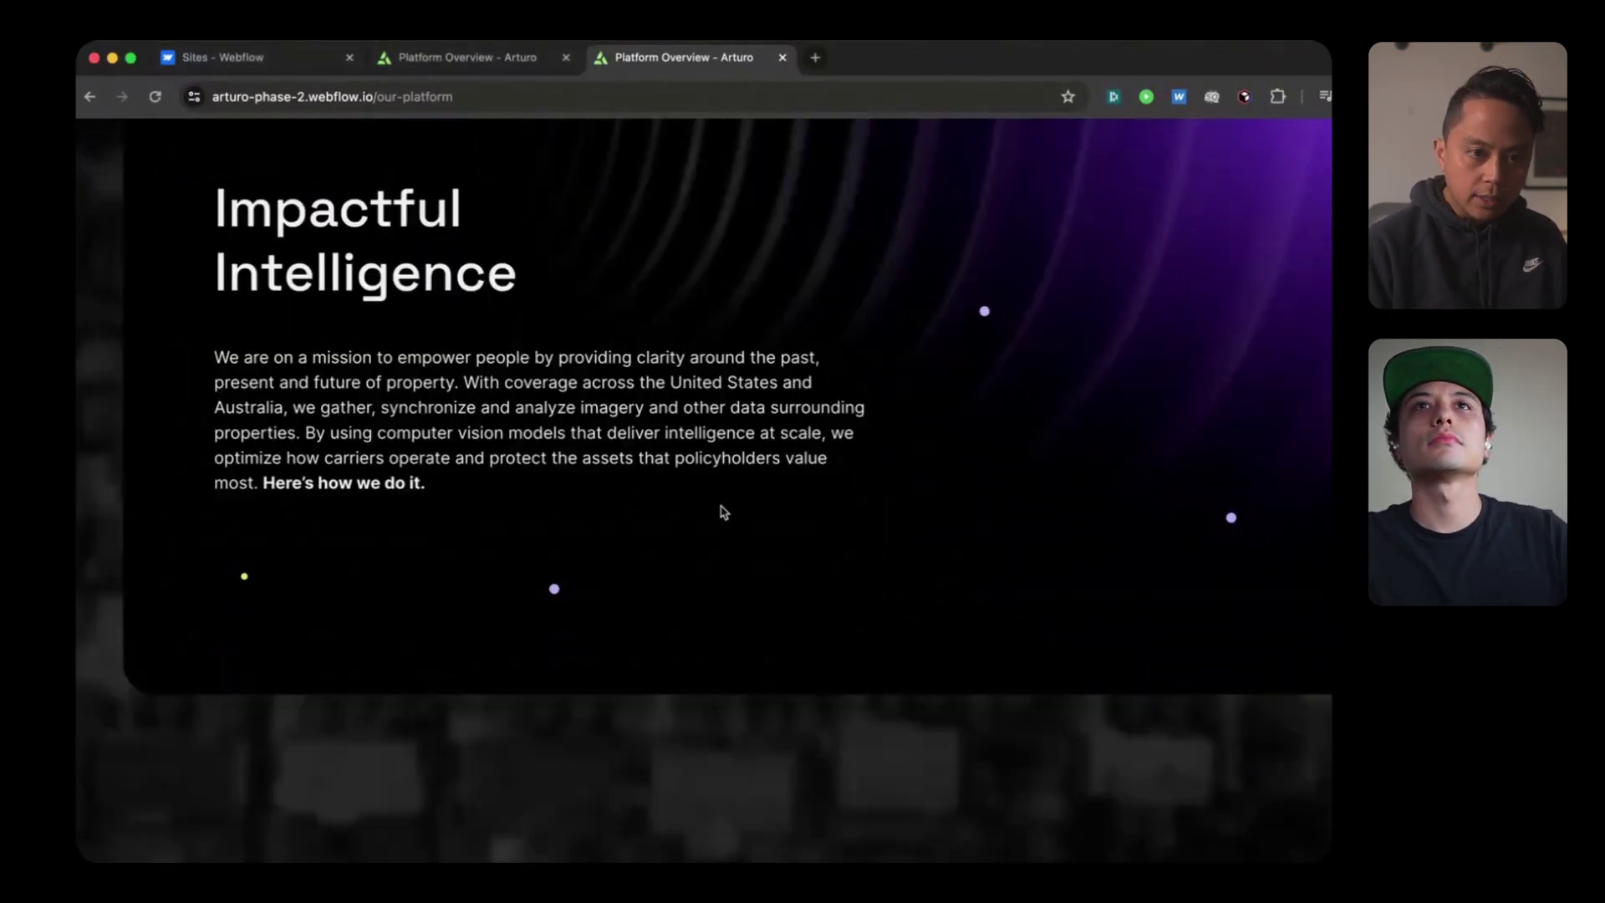
scroll(724, 511, down, 5)
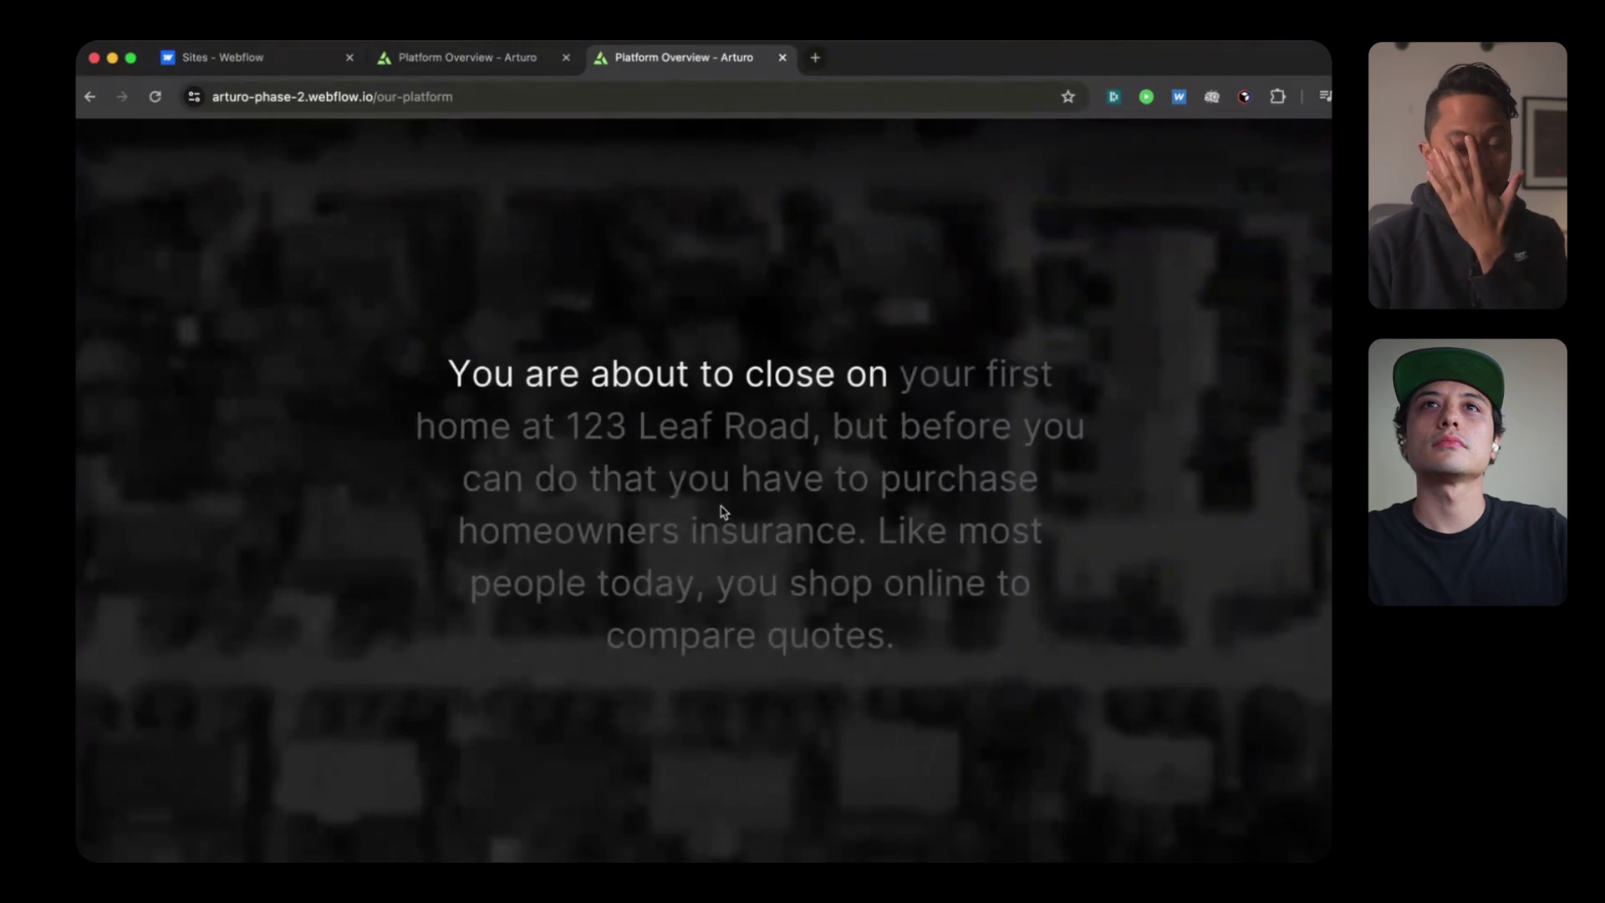
scroll(835, 488, down, 5)
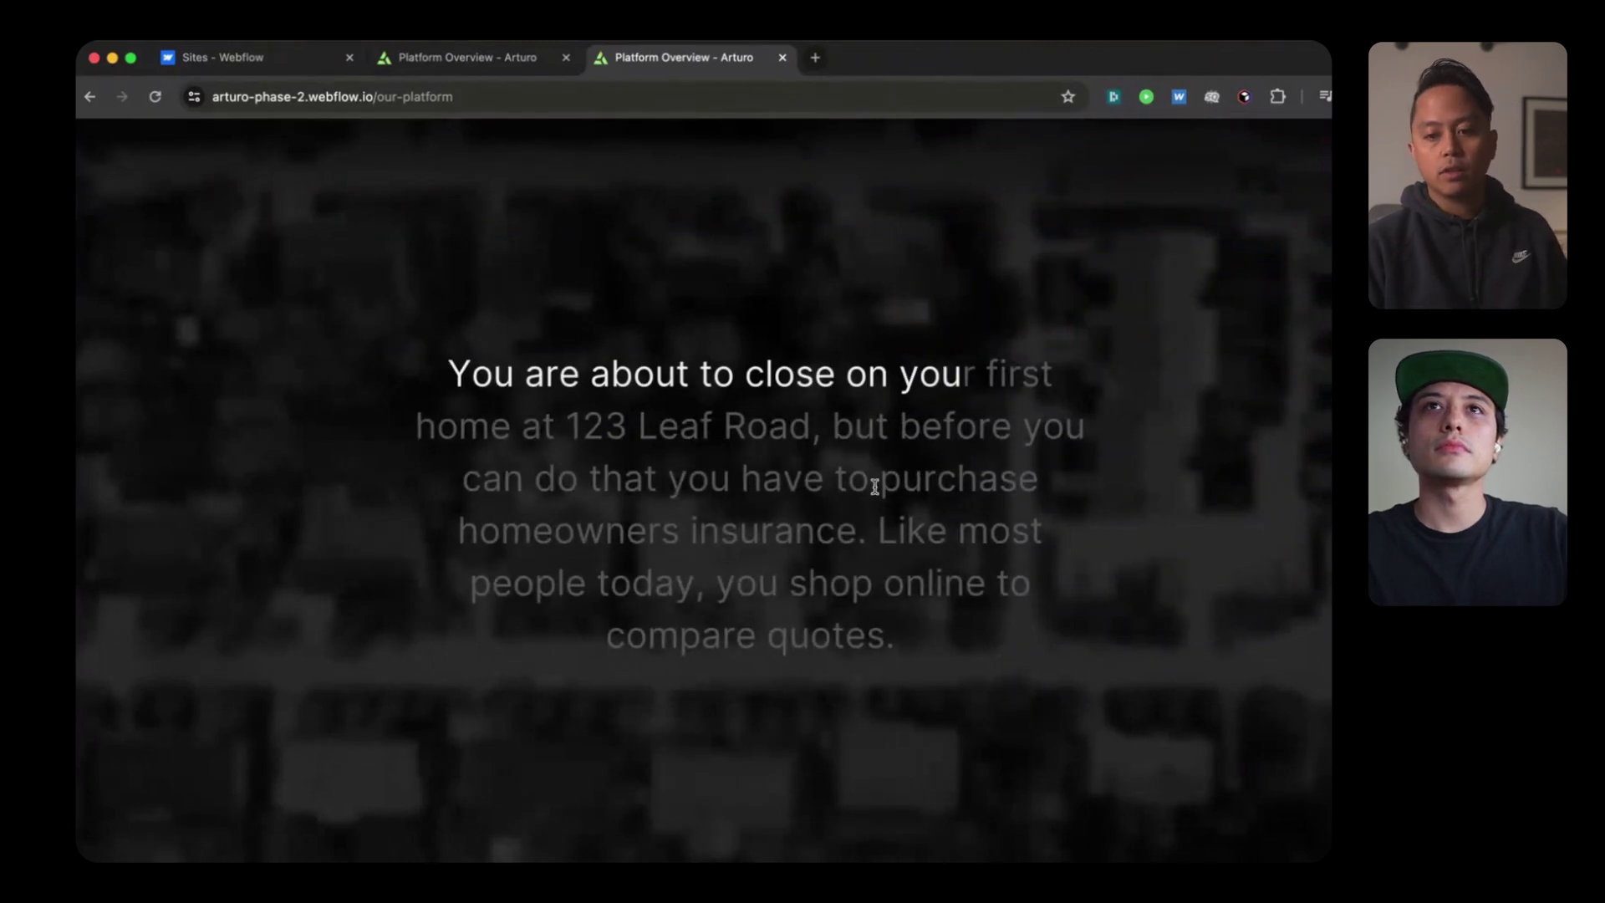
scroll(876, 492, down, 2)
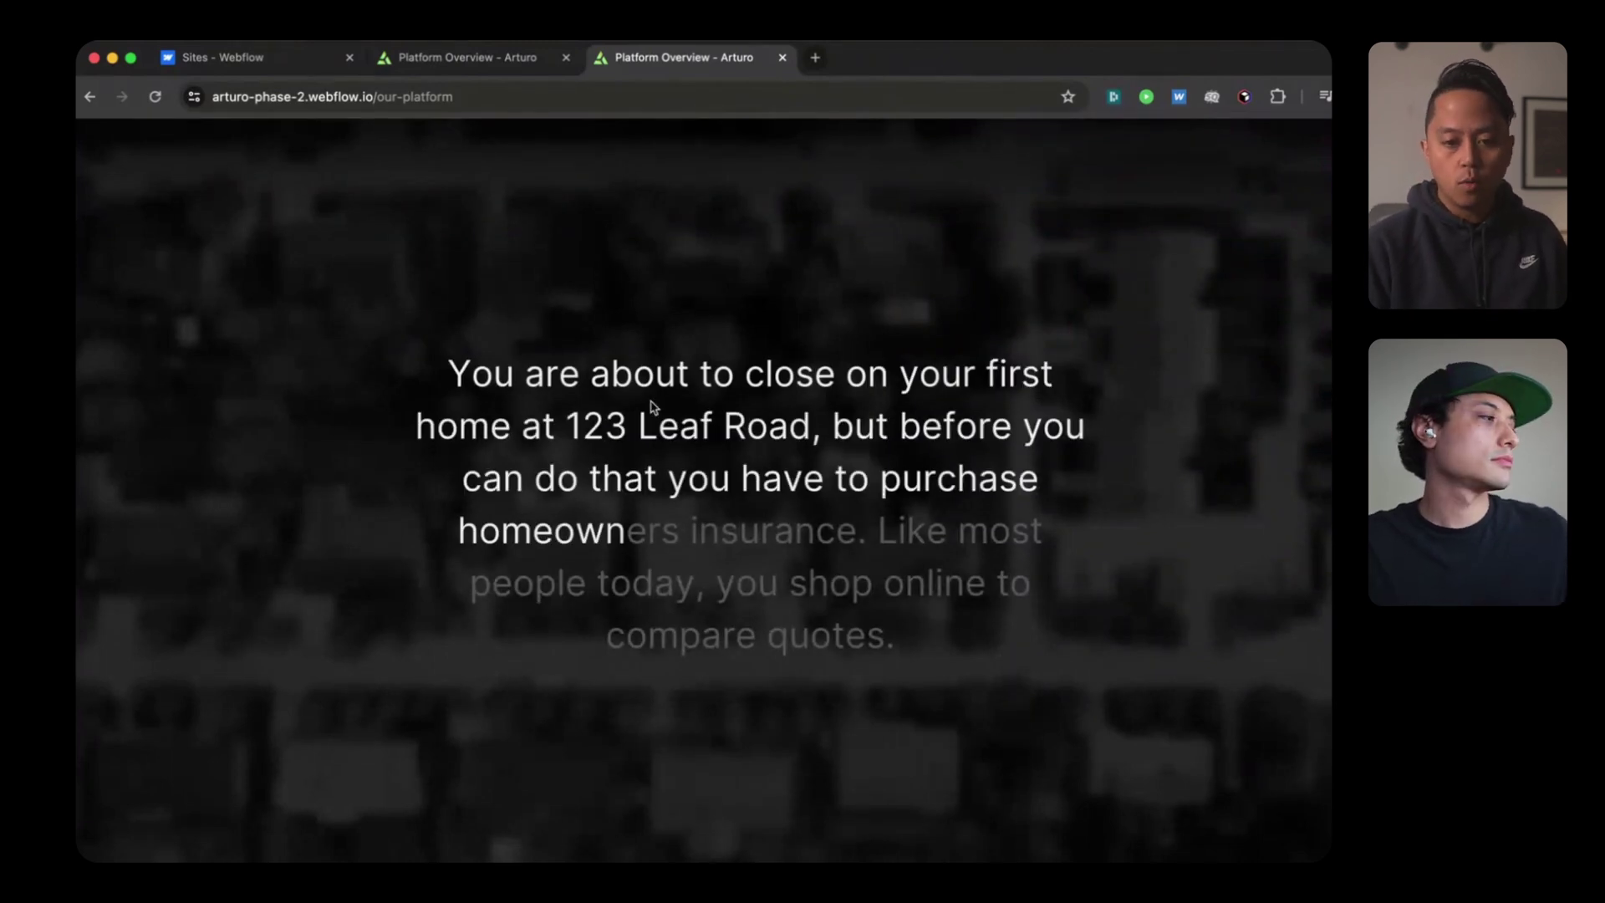
scroll(780, 466, down, 8)
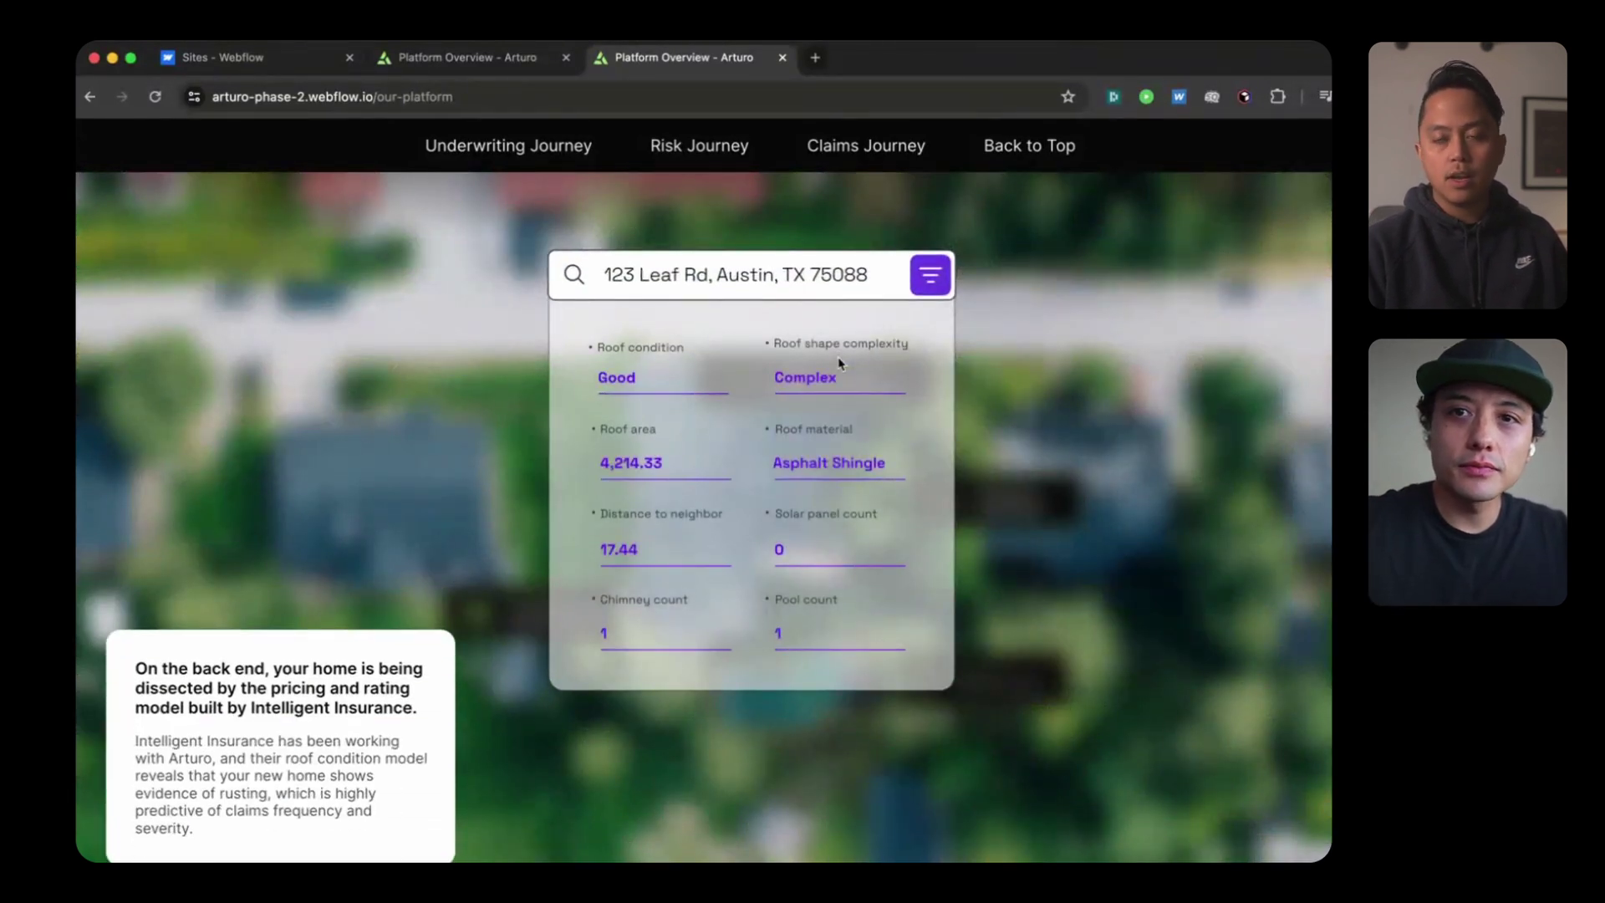
Step: Review the property search panel's form animation and the aerial house view with its roof, tree and pool callouts
scroll(355, 348, up, 2)
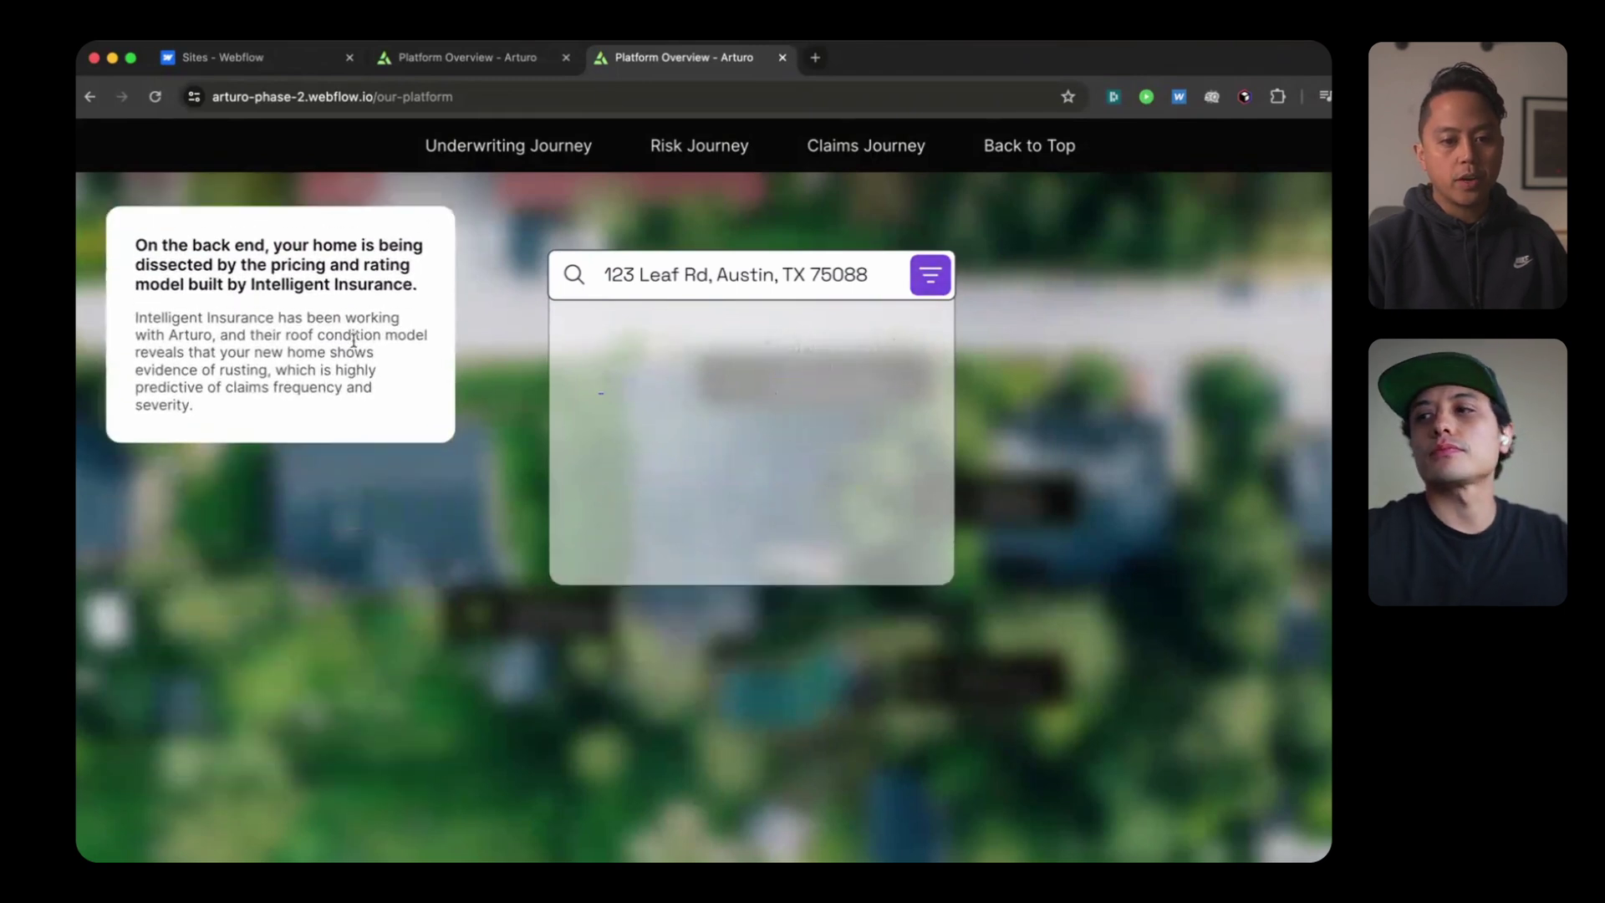
drag(193, 336, 343, 498)
click(344, 499)
scroll(343, 499, down, 5)
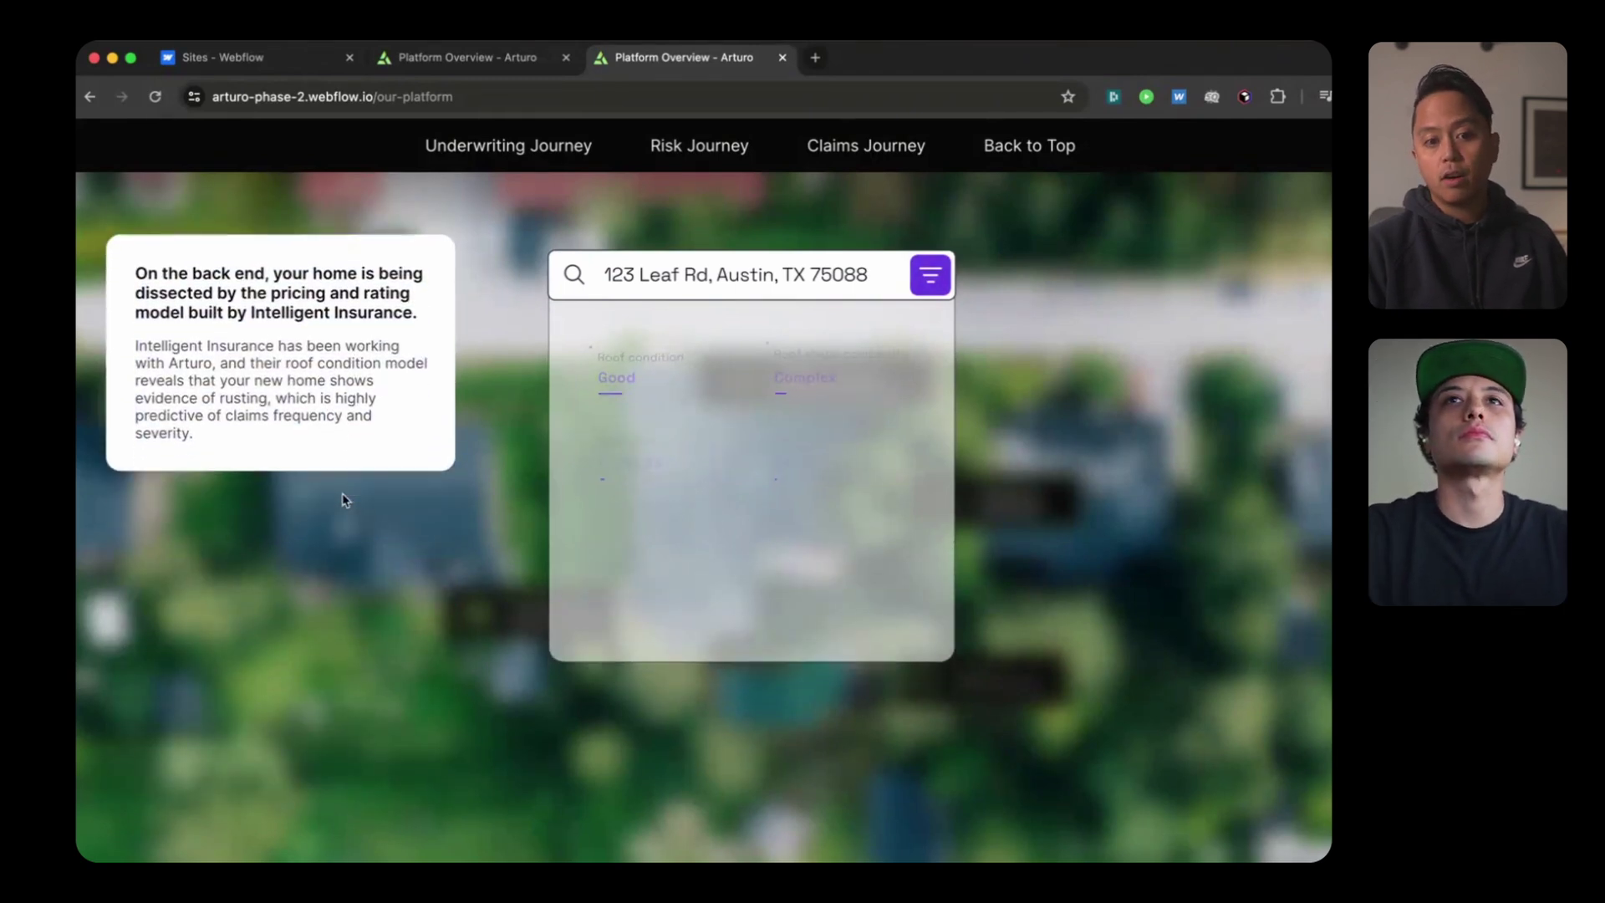
scroll(434, 404, down, 2)
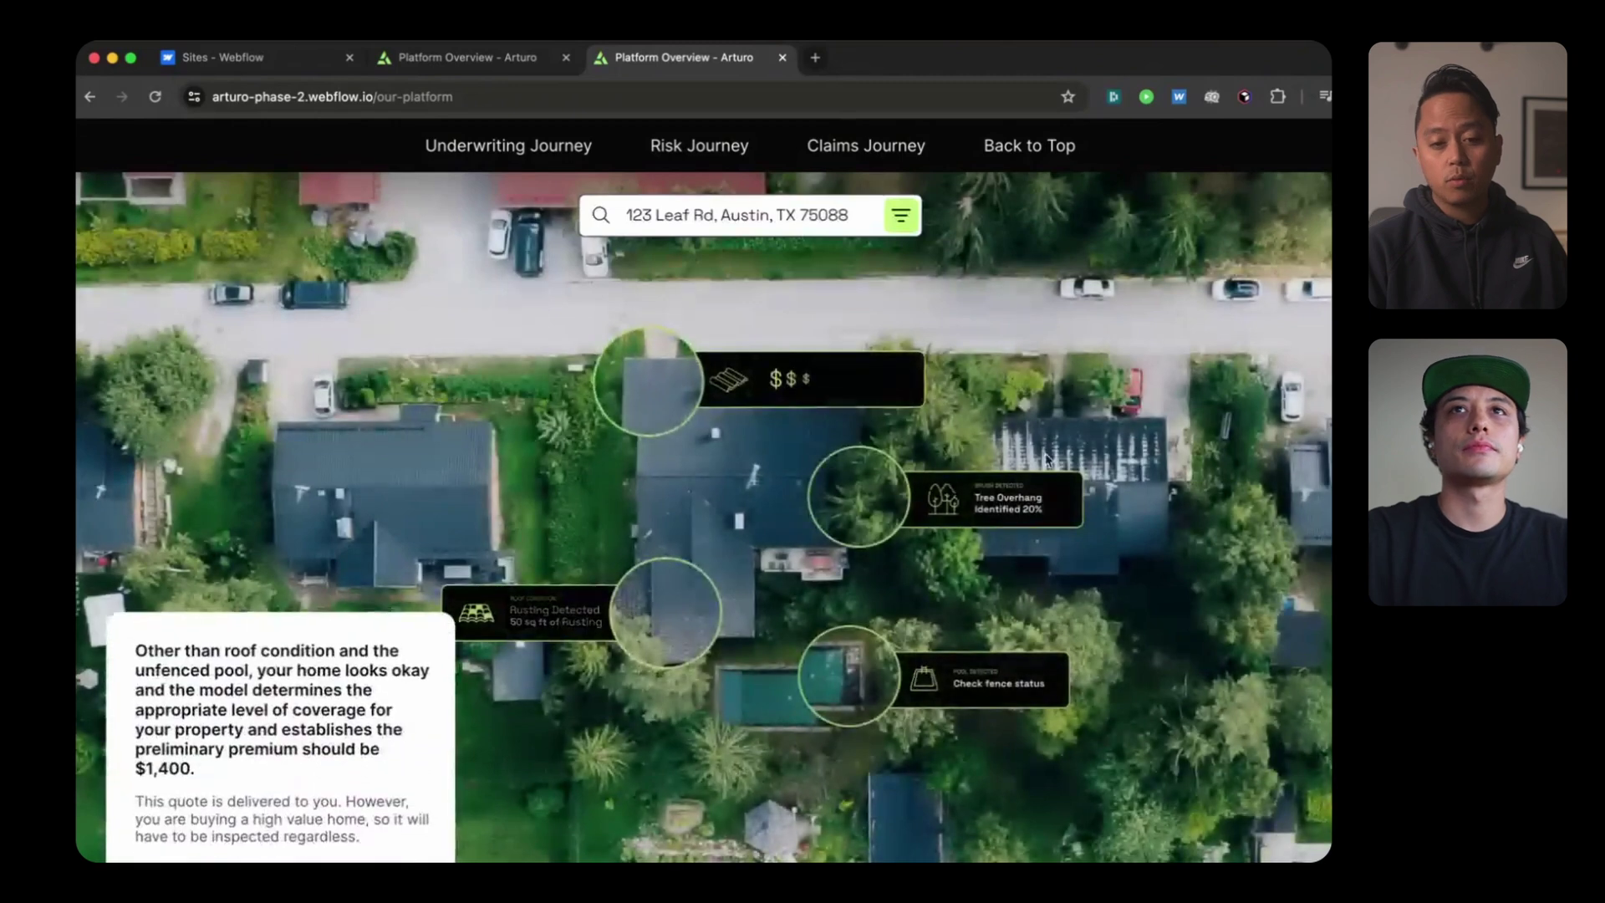
scroll(823, 599, down, 2)
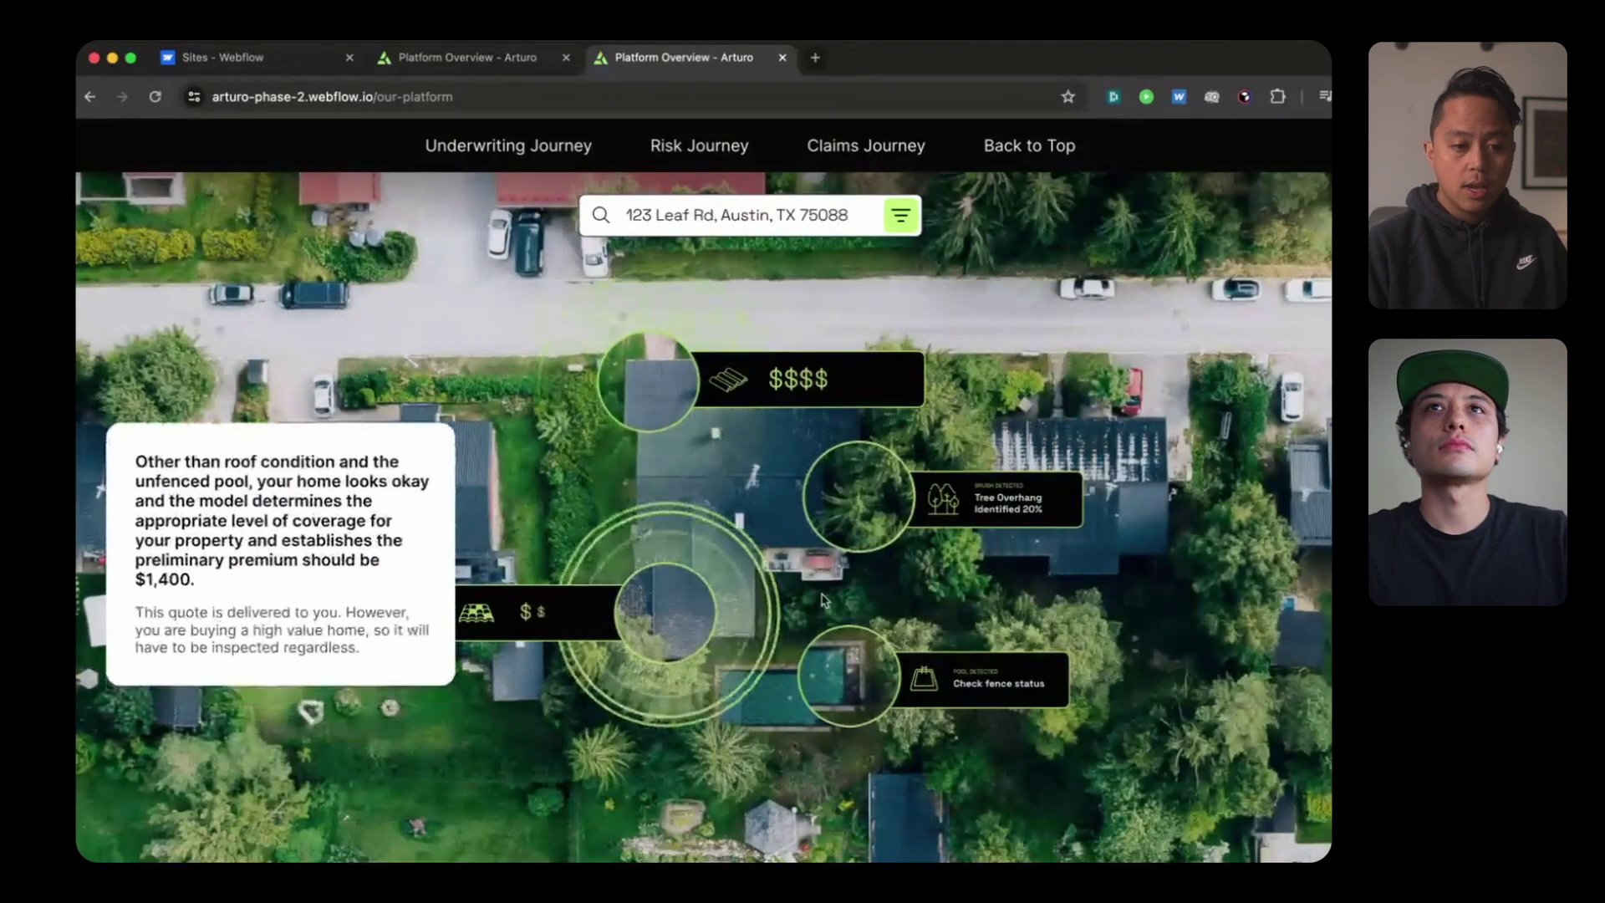
scroll(824, 599, down, 5)
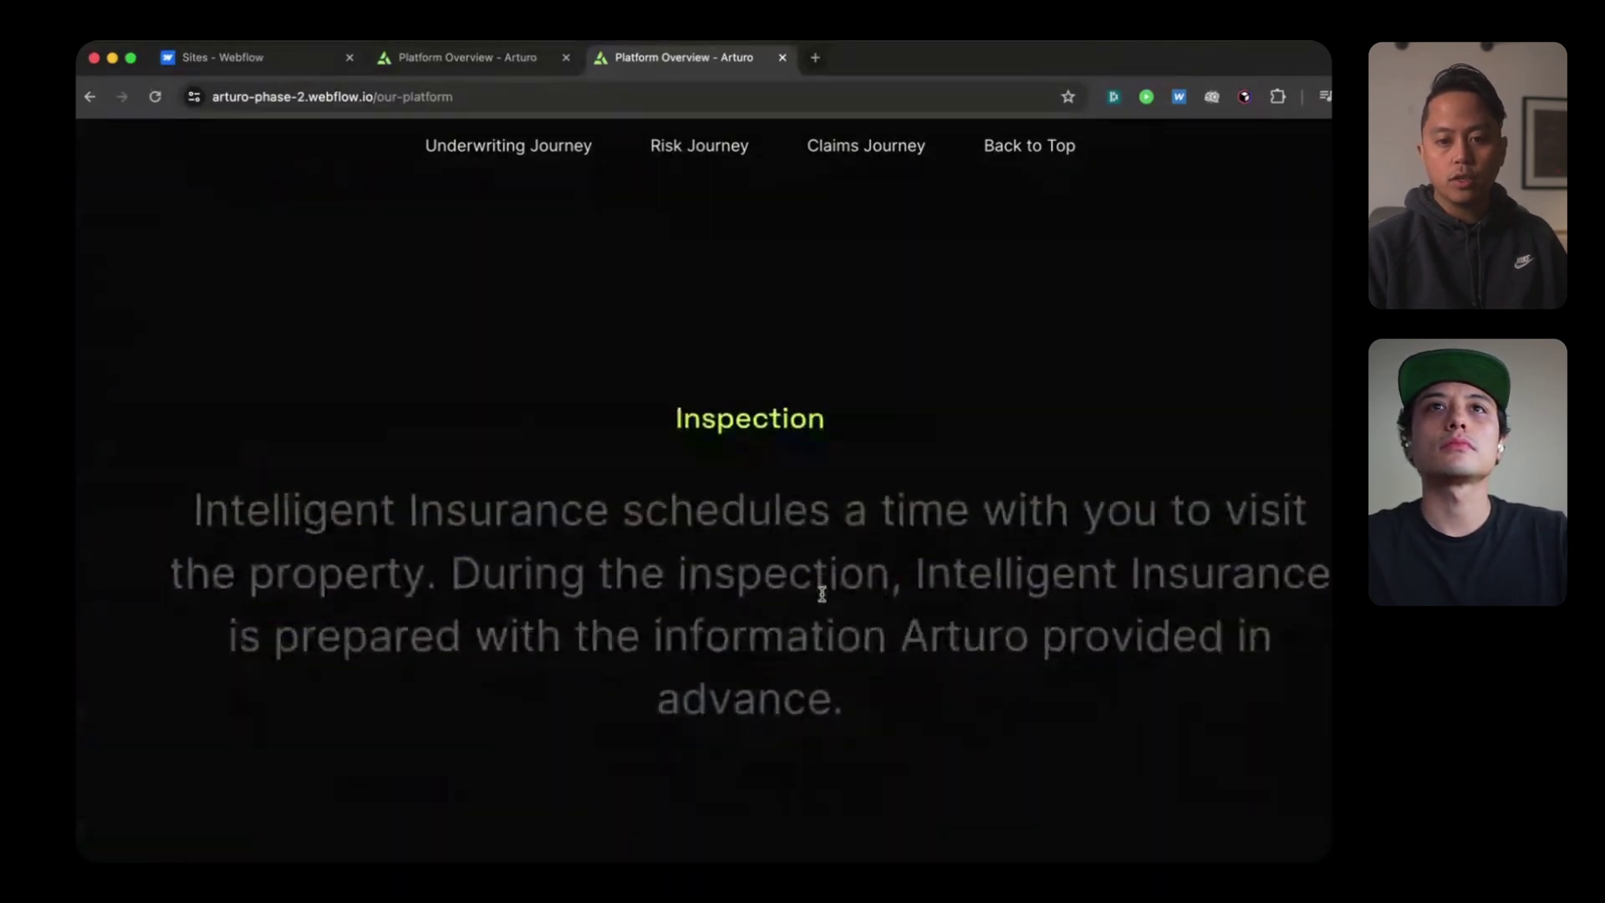
Step: Examine the Inspection section's text reveal and its transition to the inspector image with the roof data sidebar
scroll(822, 593, up, 4)
scroll(822, 593, down, 3)
scroll(821, 594, down, 3)
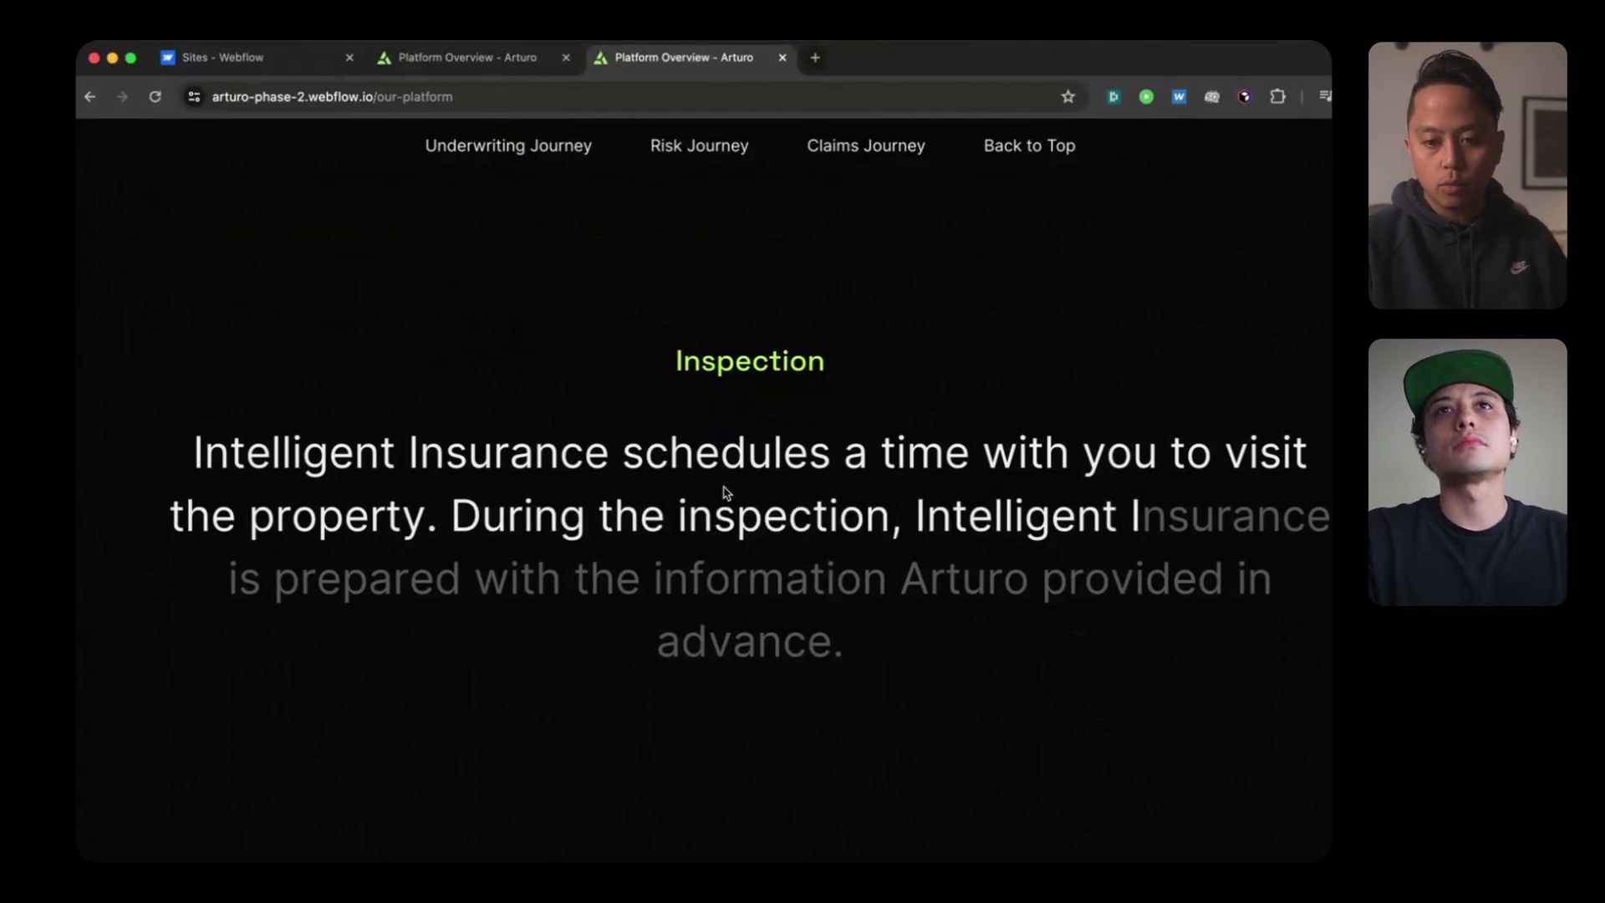
scroll(724, 492, down, 2)
scroll(724, 489, down, 5)
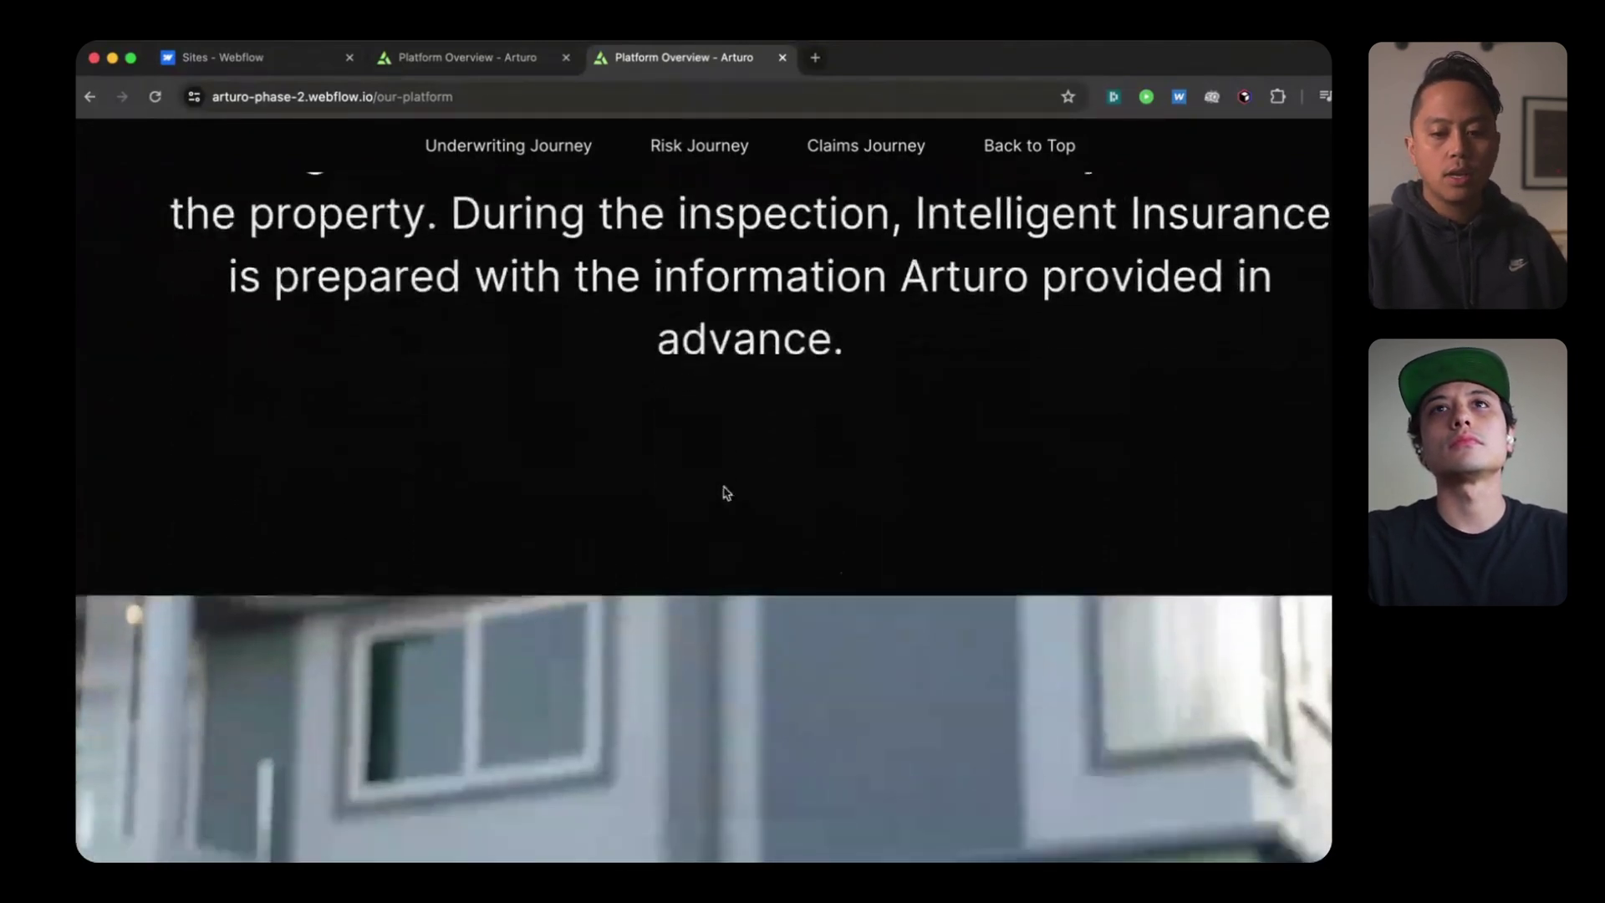
scroll(723, 491, down, 5)
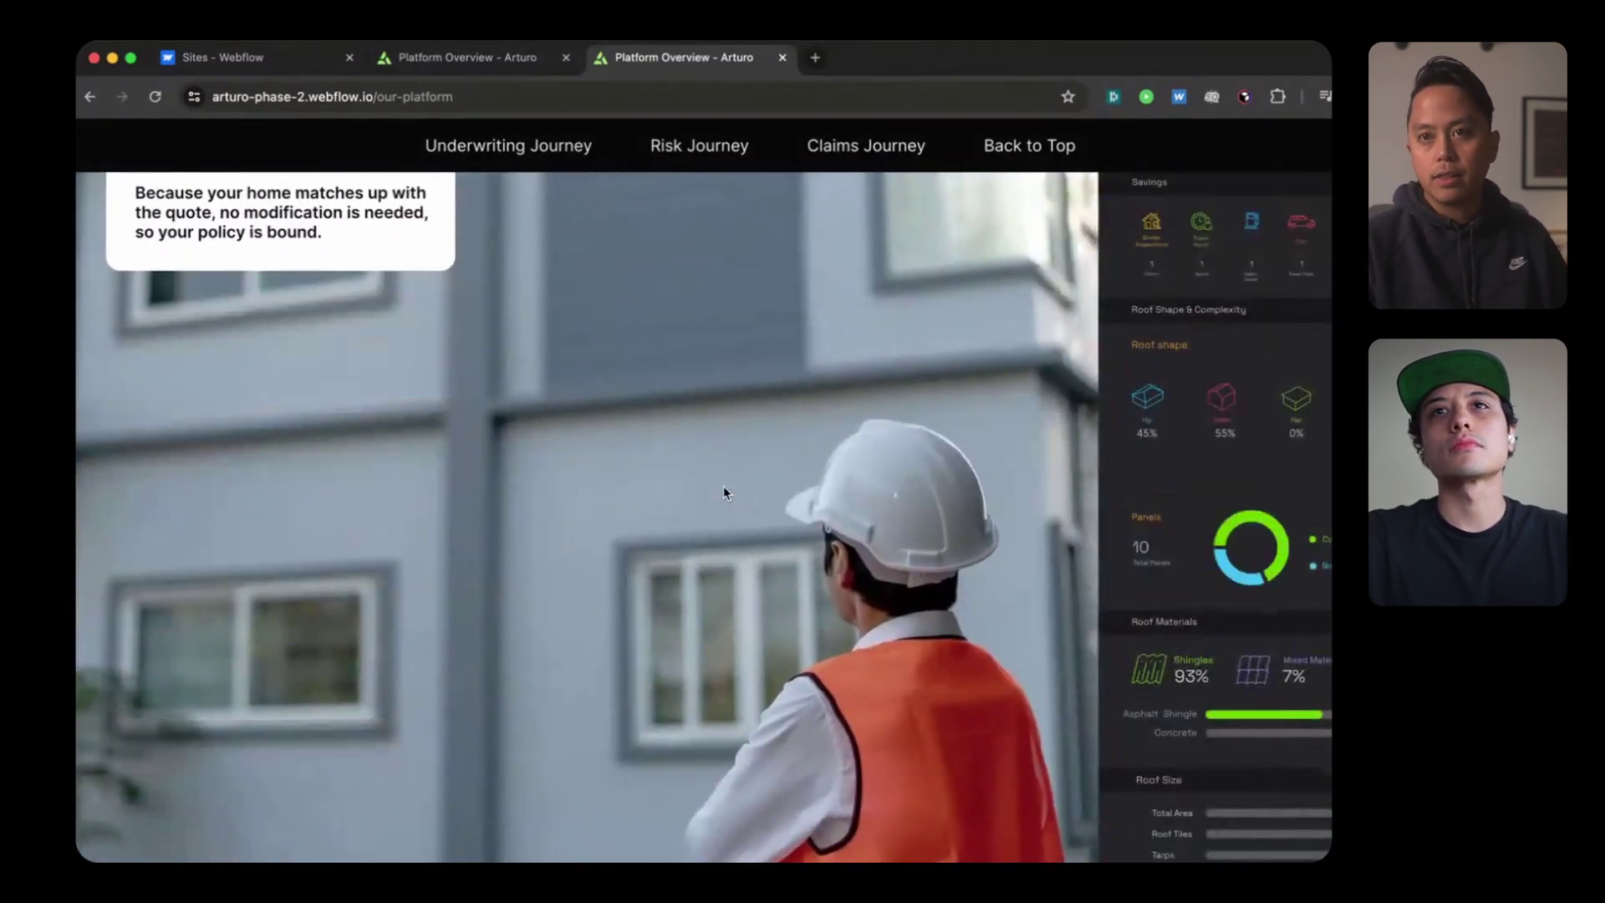
Step: Review the risk section's property map, US heat map, Insight dashboard and storm alert animations
scroll(723, 492, down, 5)
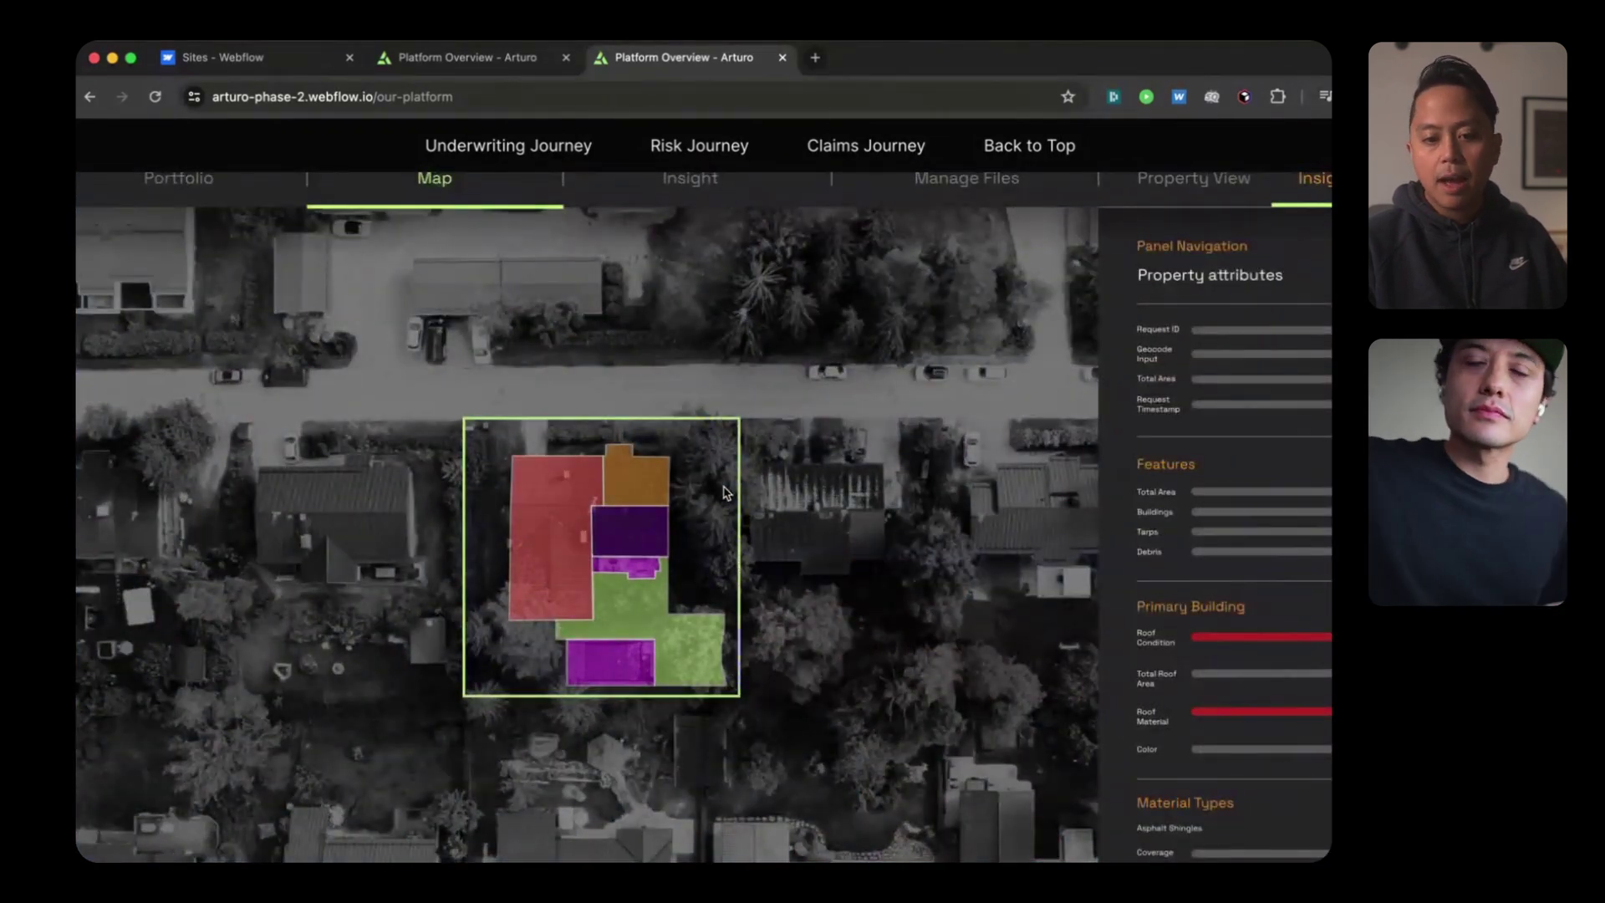
scroll(724, 492, down, 3)
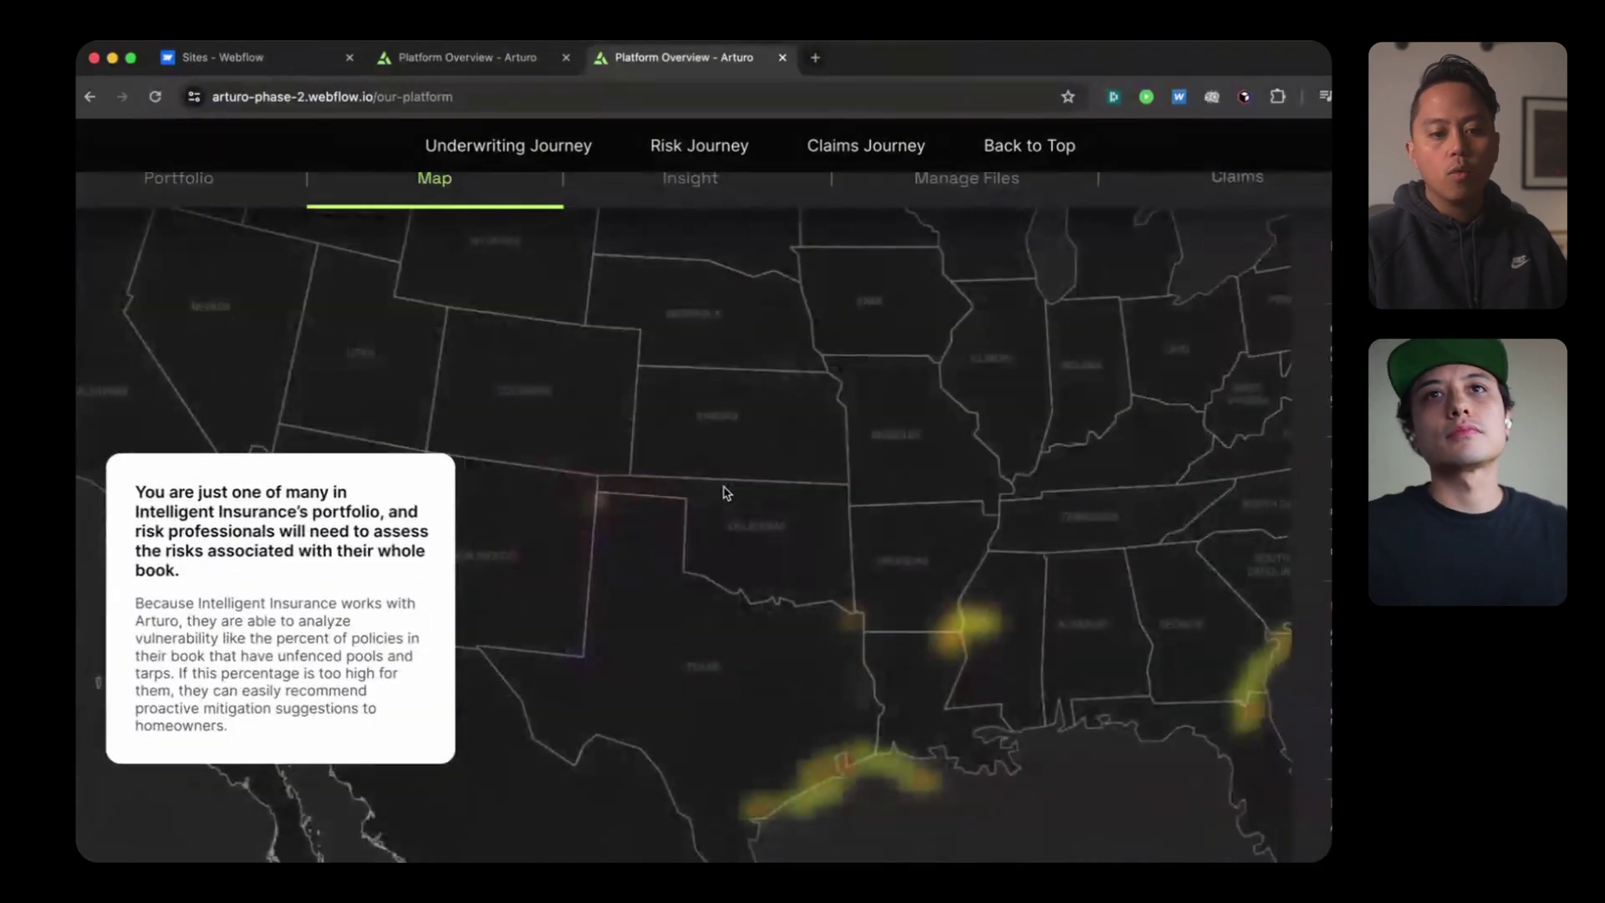
scroll(725, 492, down, 5)
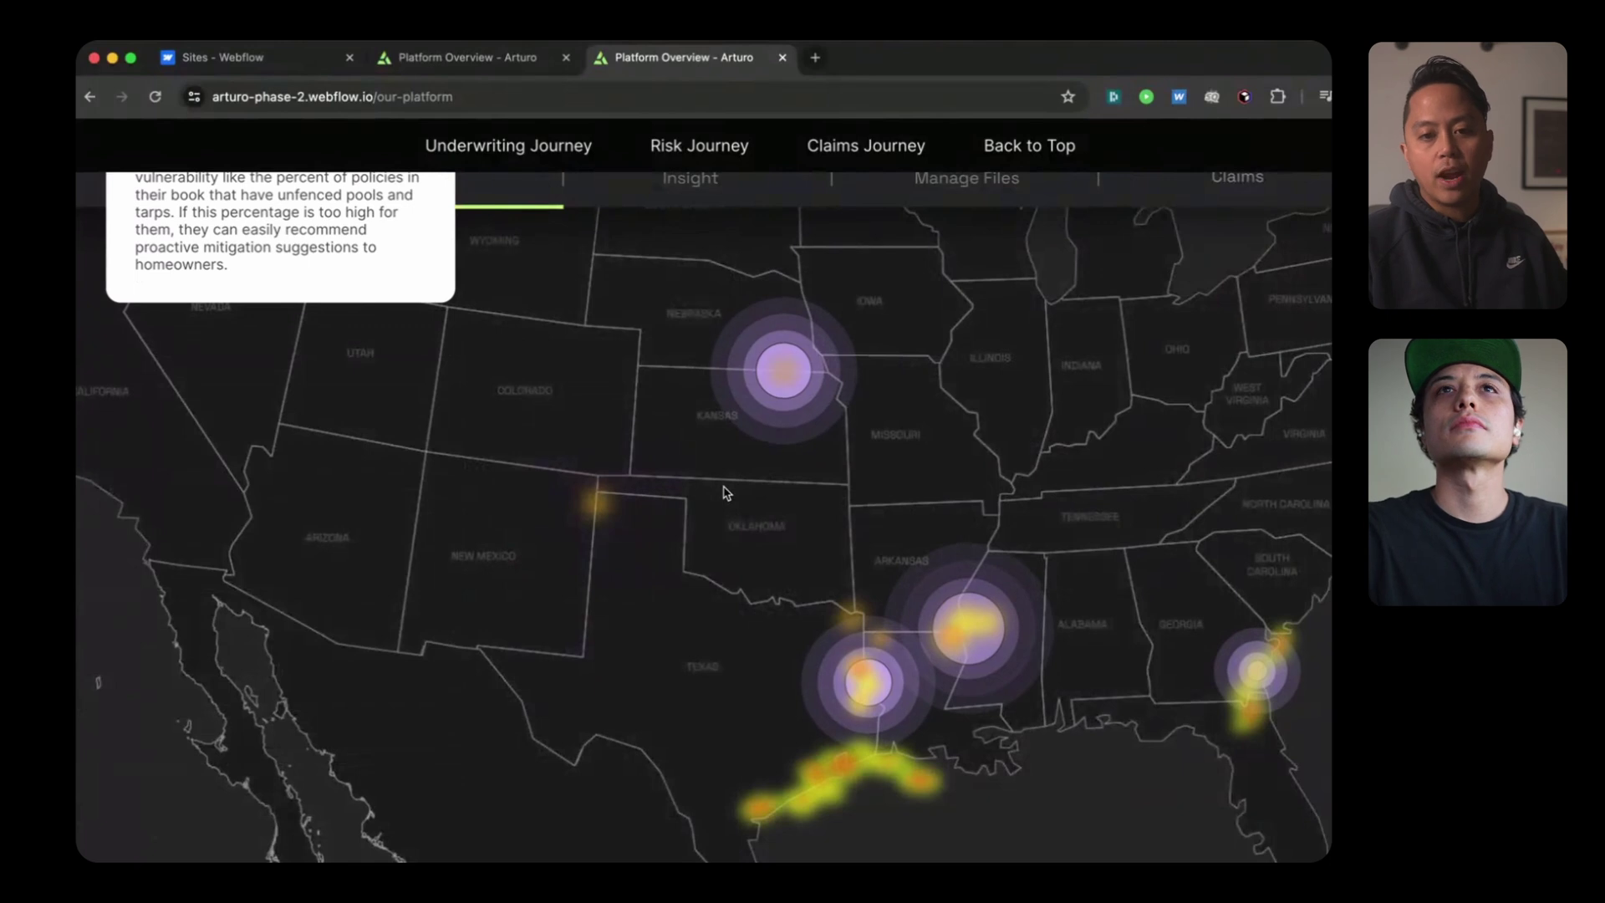
scroll(725, 492, down, 3)
scroll(725, 491, down, 5)
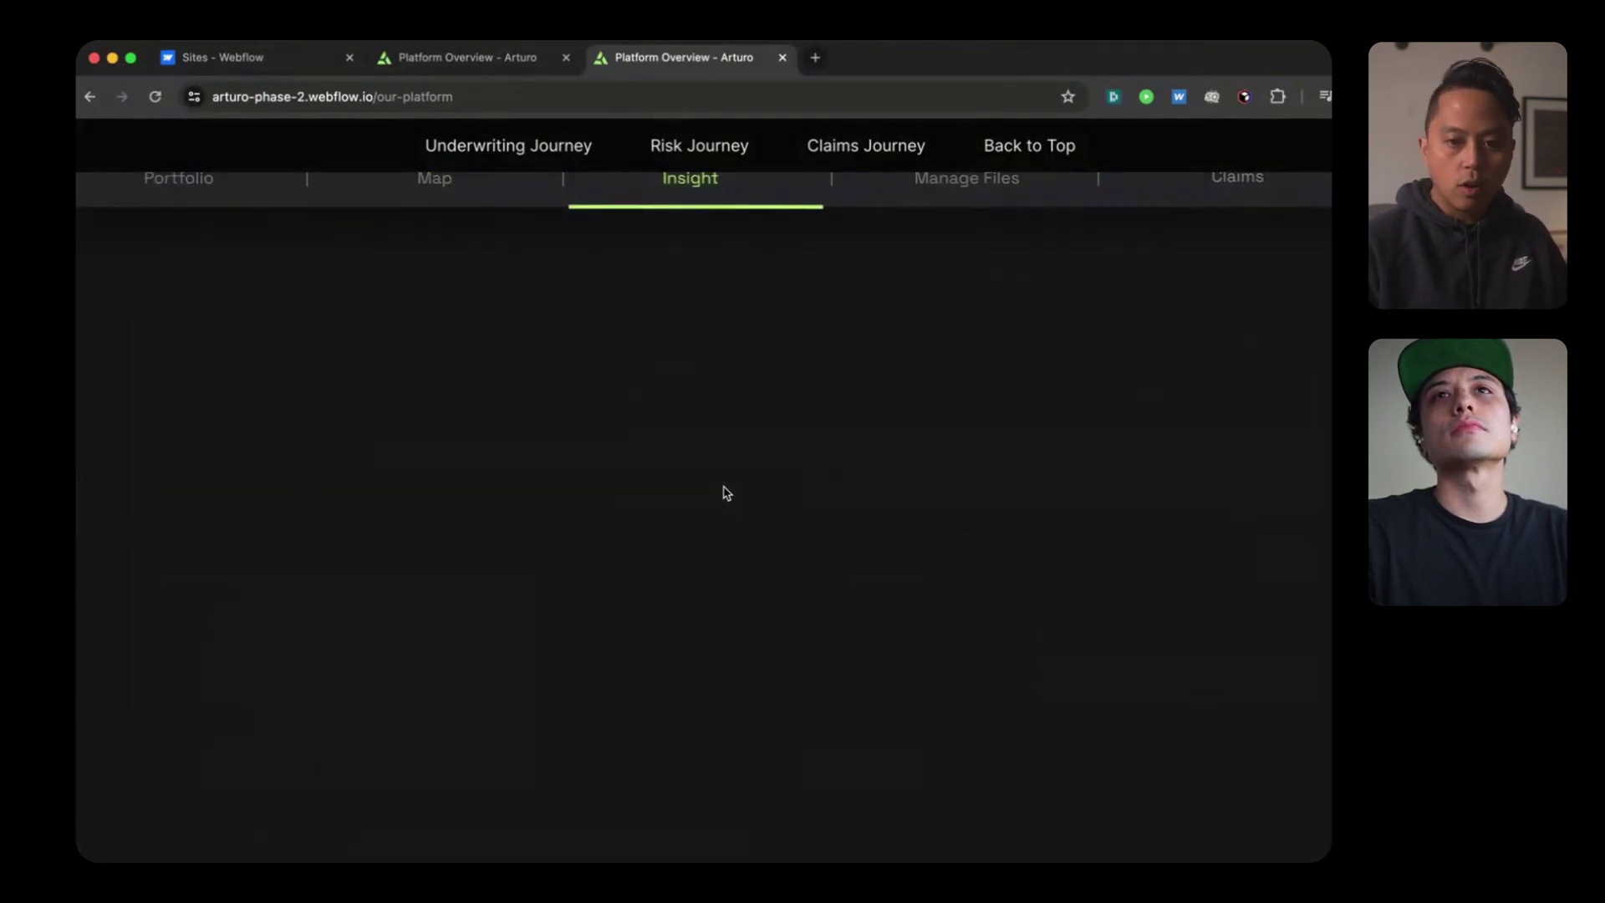
scroll(729, 485, down, 5)
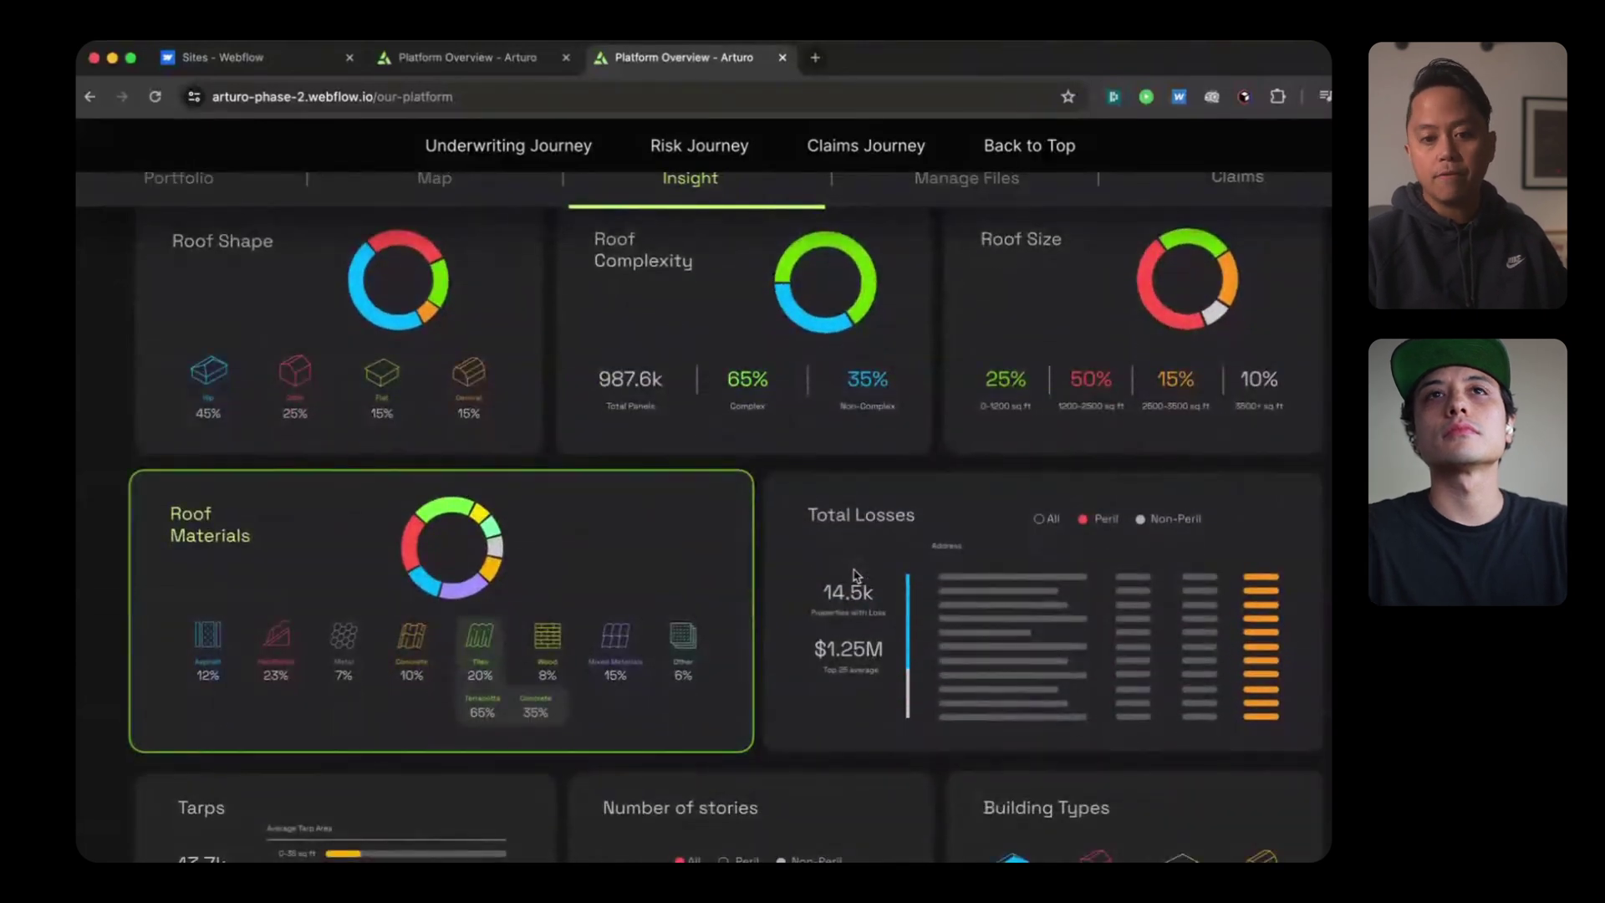
scroll(856, 575, down, 5)
scroll(856, 575, down, 5)
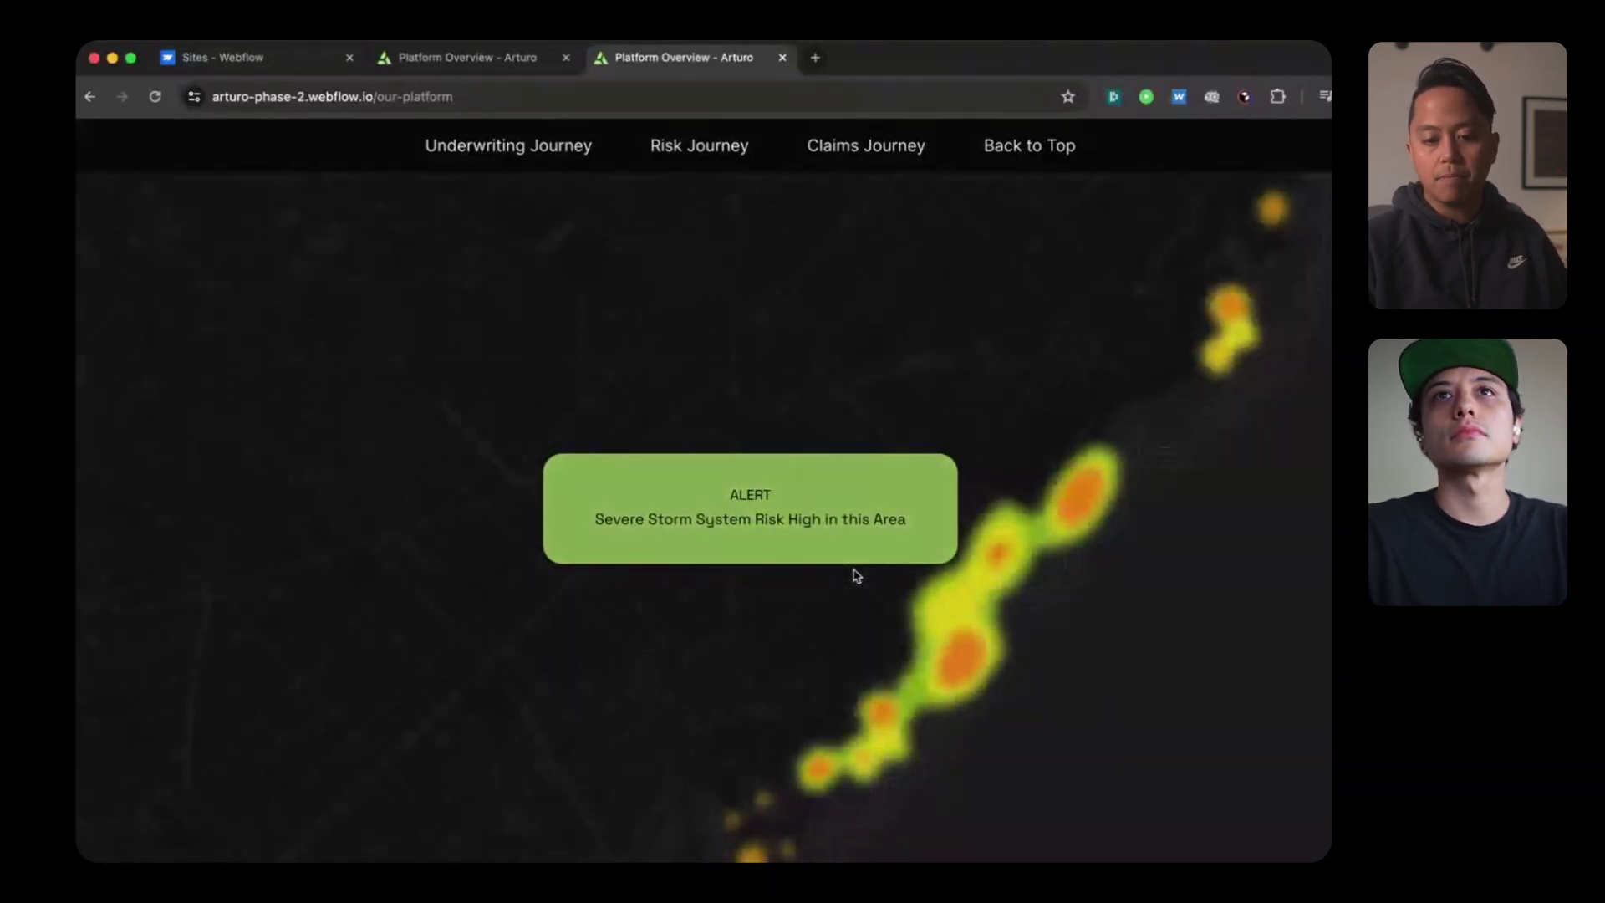
Step: Examine the claims section's storm alert, flooded house model and aerial comparison, continuing through the Renewal text
scroll(856, 575, down, 5)
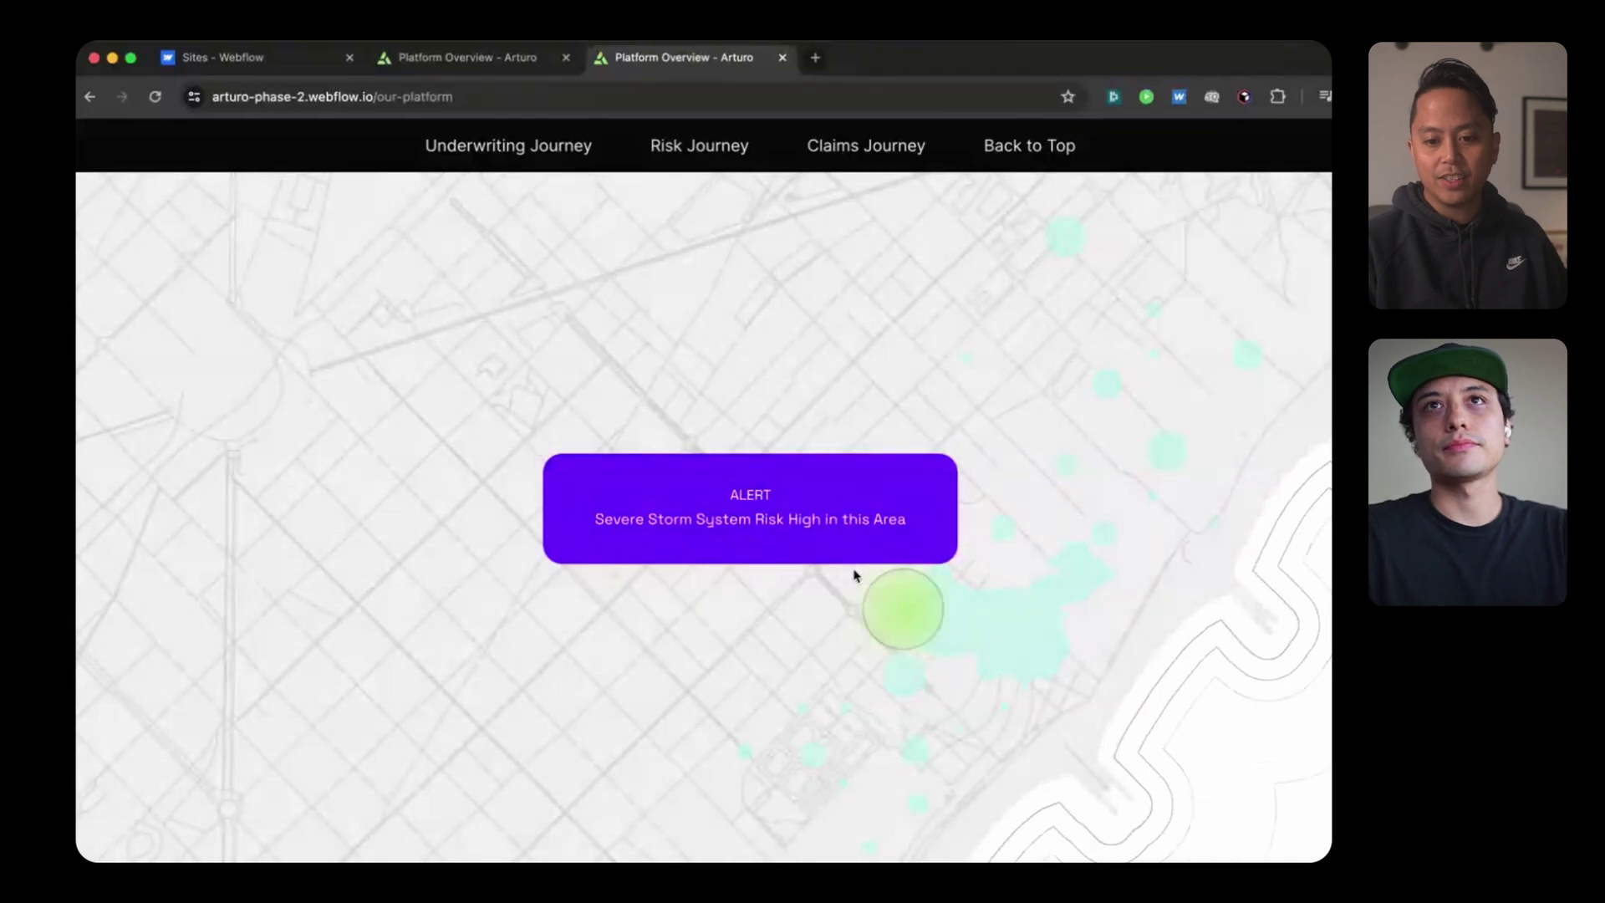
scroll(855, 575, down, 5)
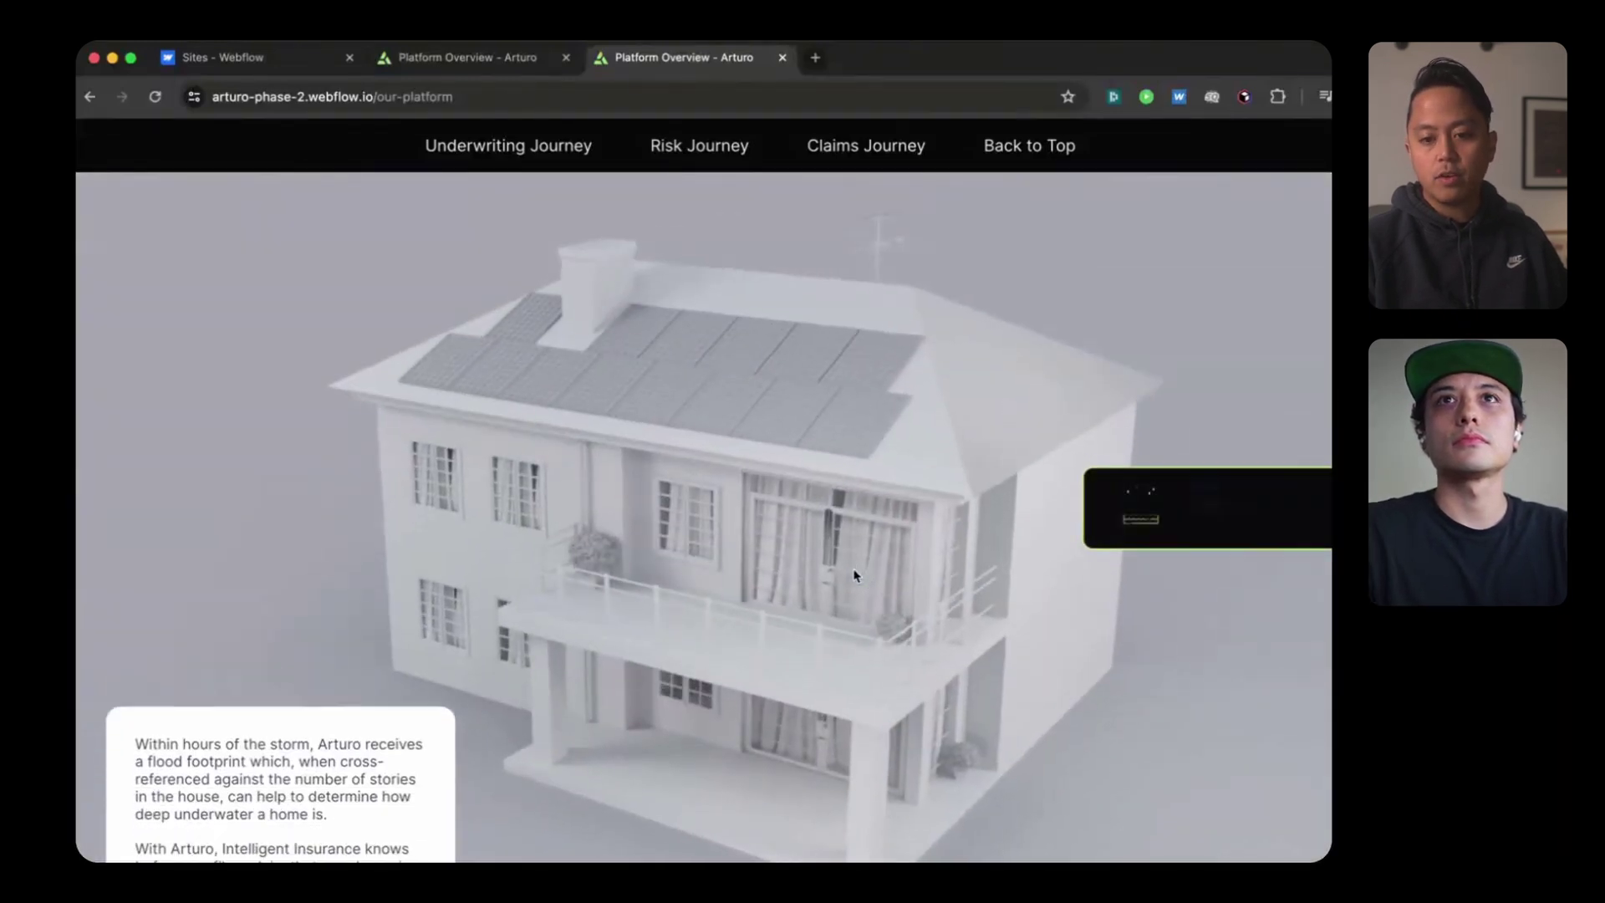
scroll(856, 575, down, 5)
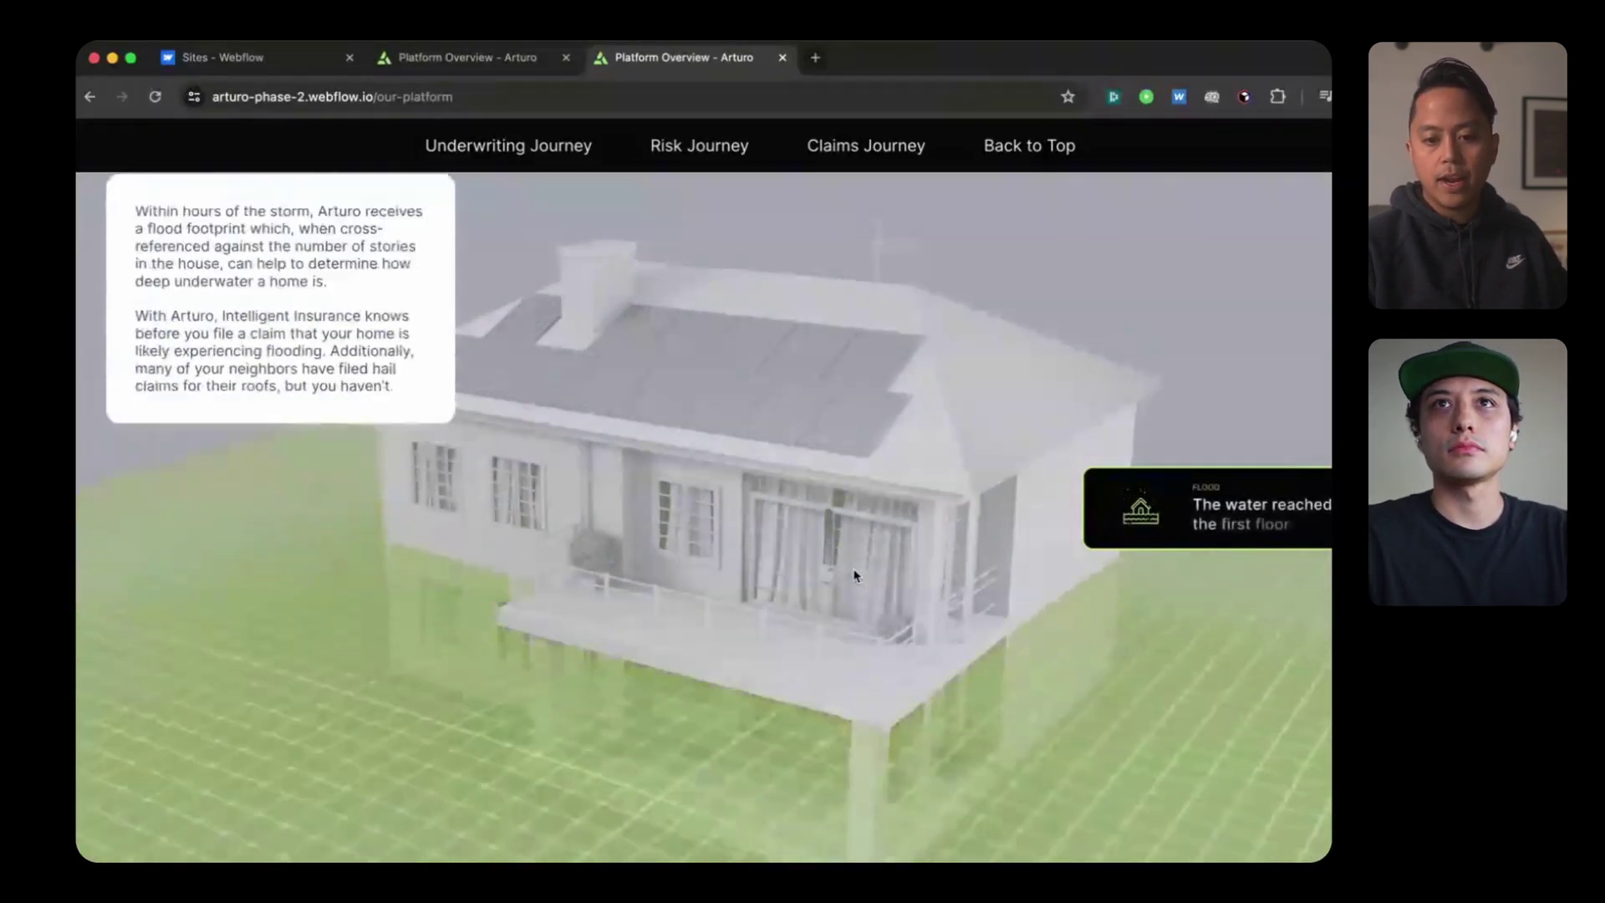
scroll(855, 575, down, 5)
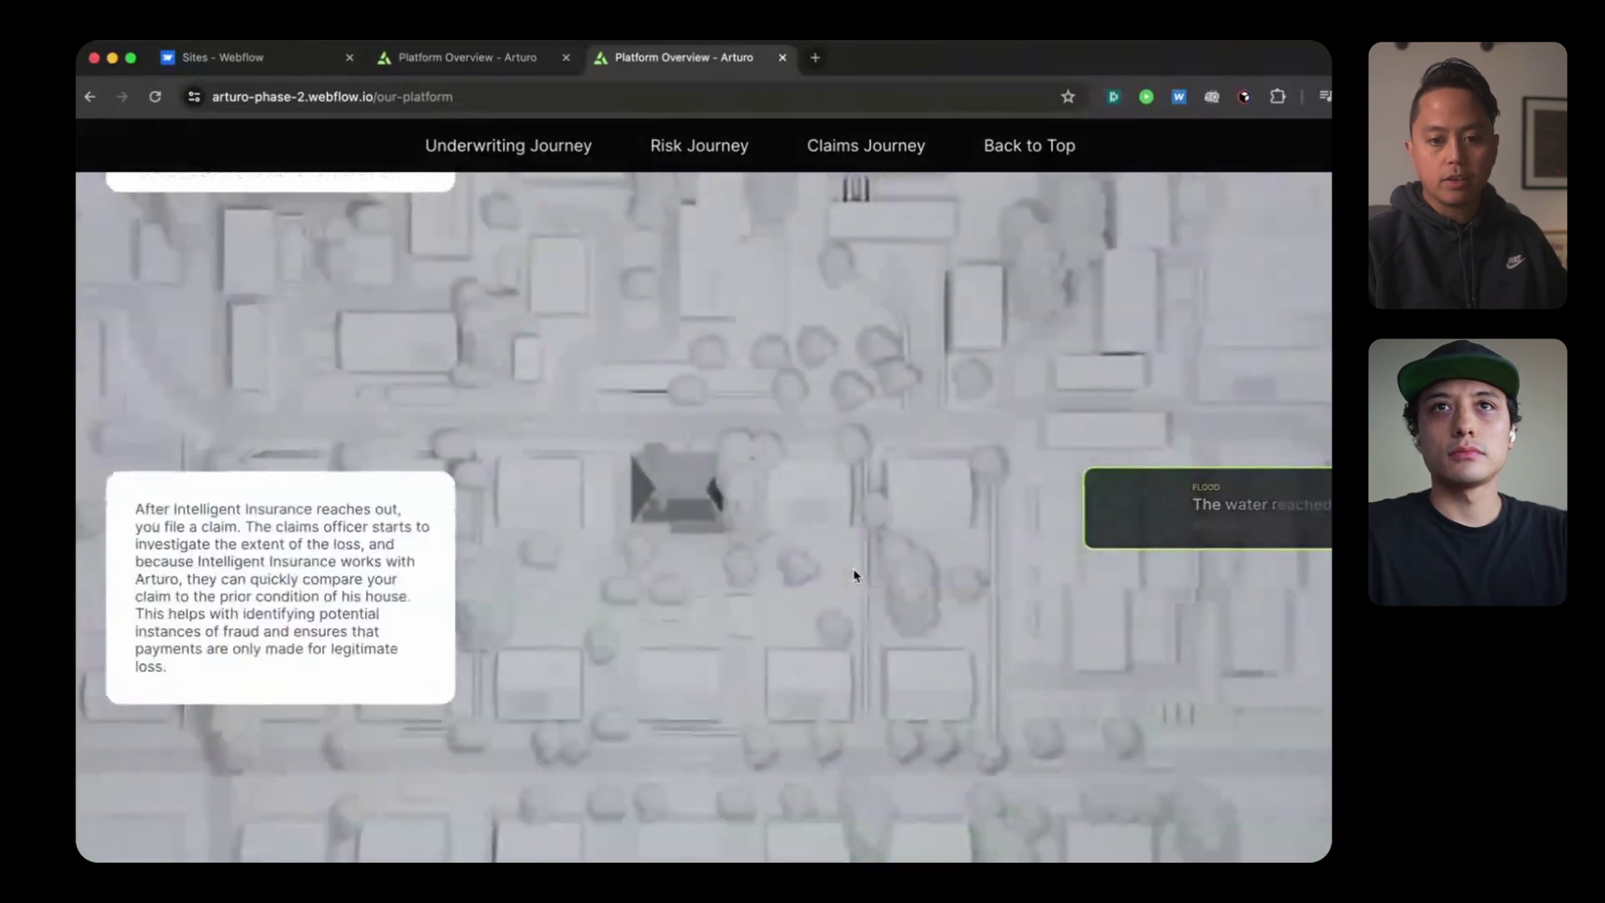
scroll(856, 575, down, 5)
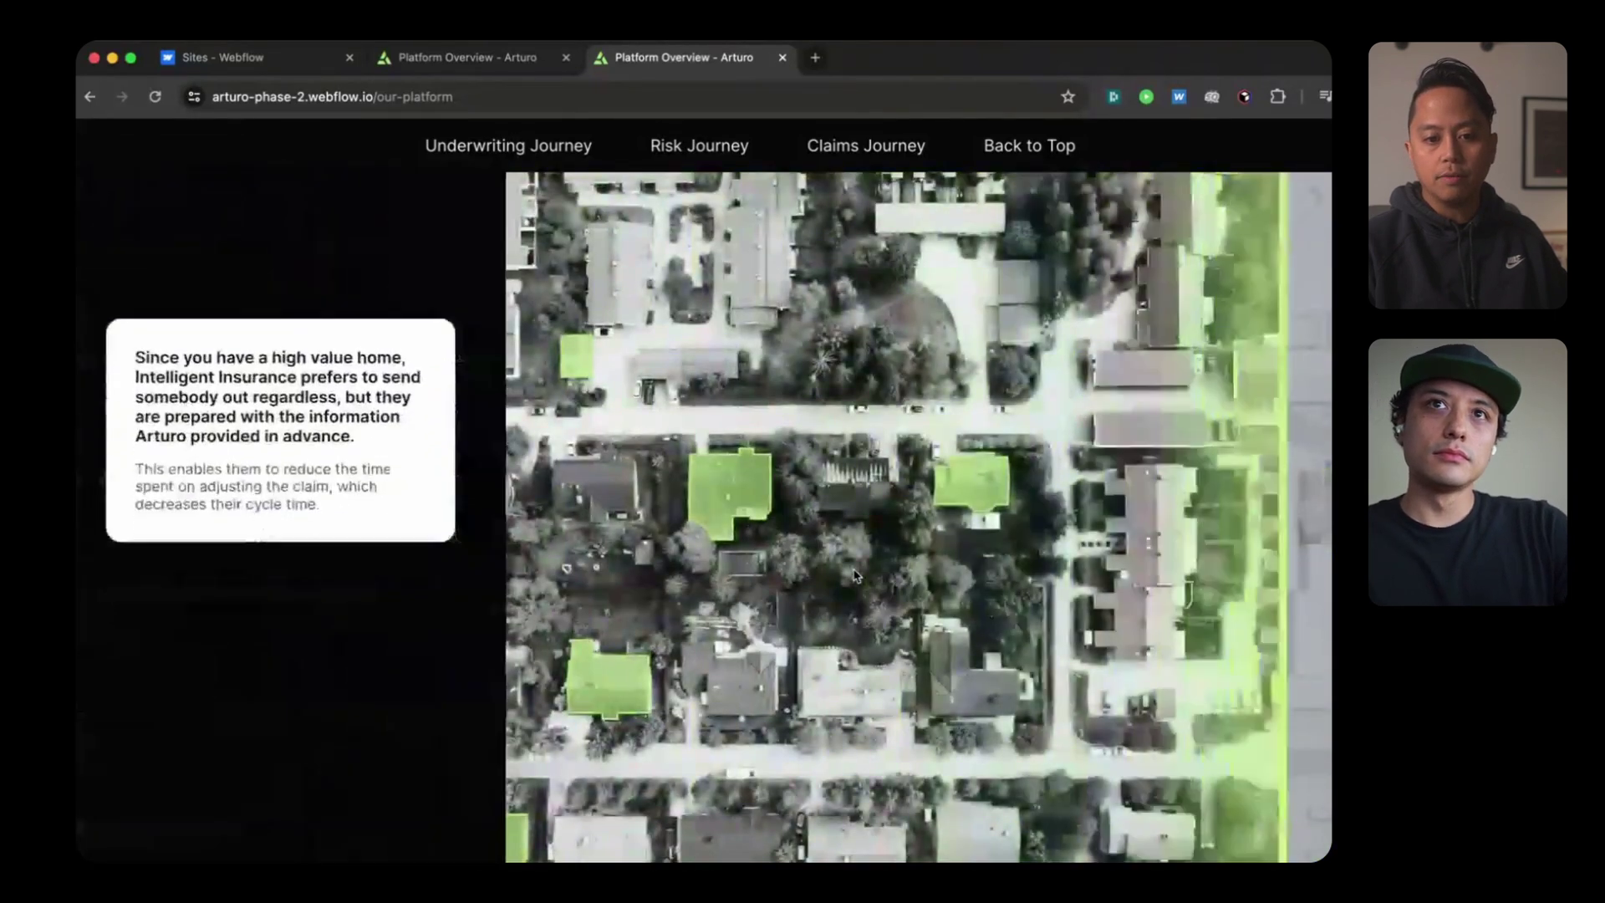
scroll(856, 575, down, 5)
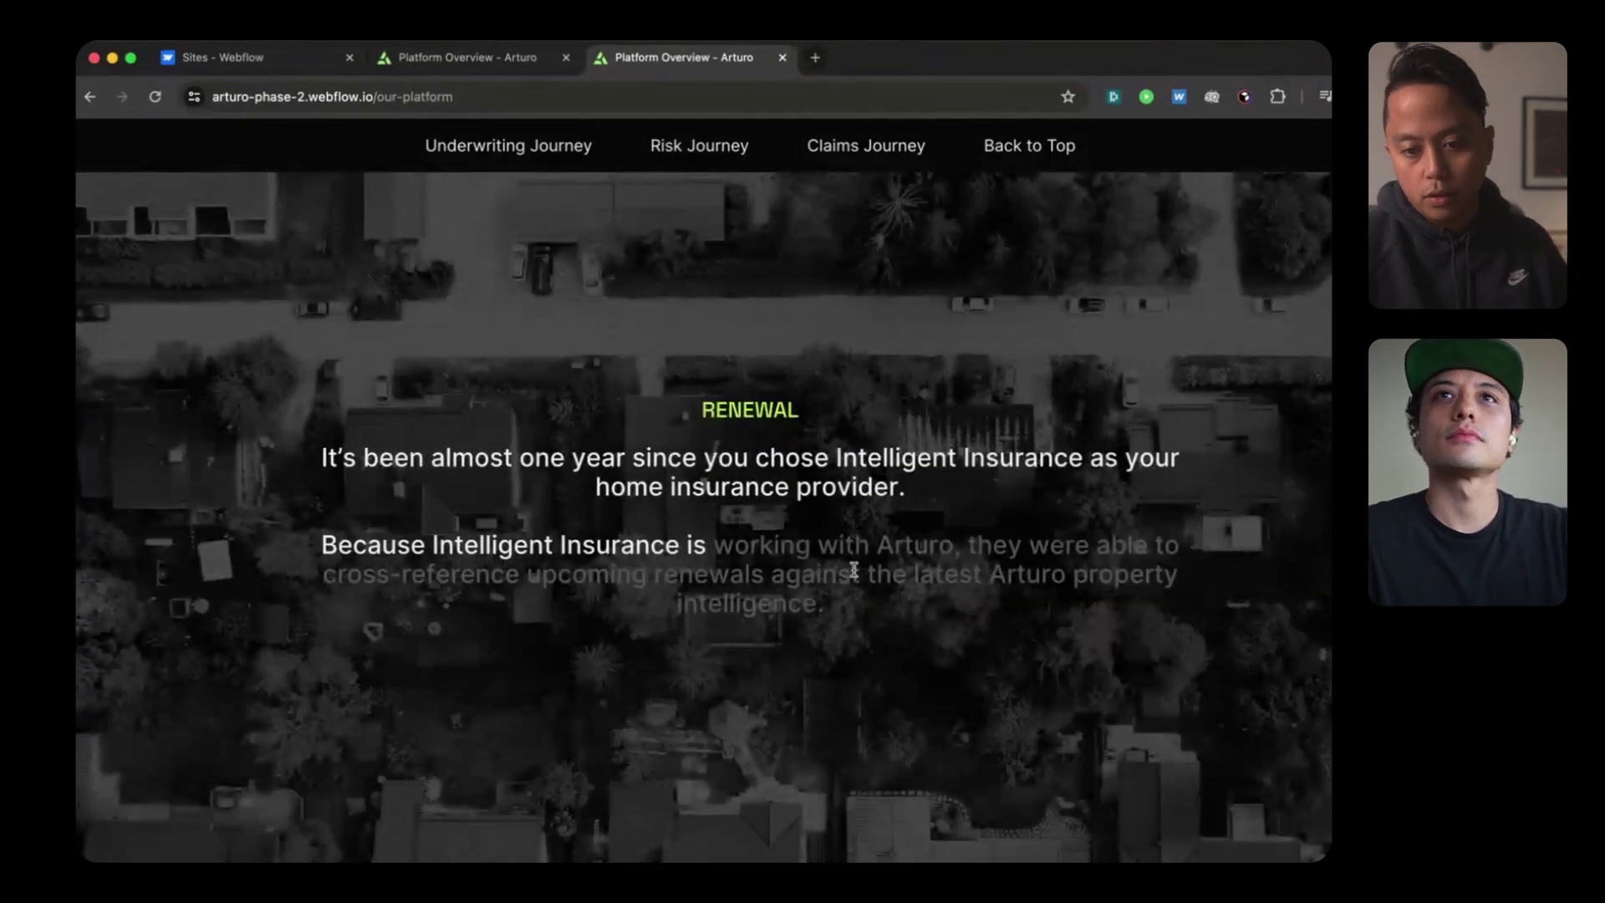
scroll(854, 572, down, 5)
Step: Return from the Renewal section to the Insight dashboard with the roof materials and total losses cards
scroll(854, 575, up, 15)
scroll(854, 575, up, 15)
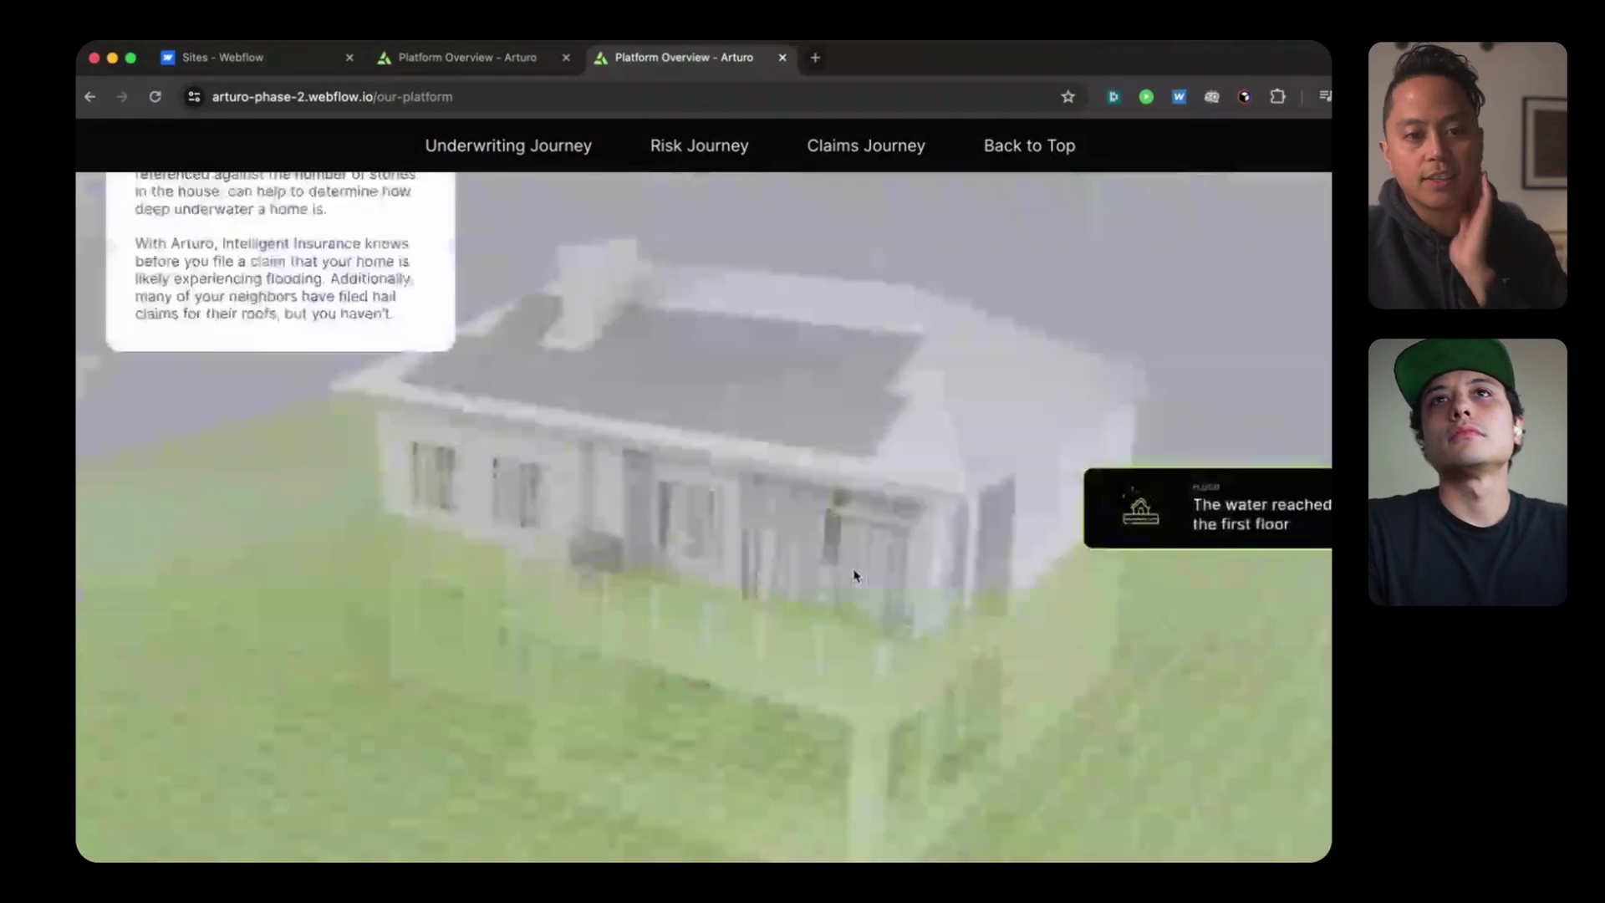
scroll(854, 577, up, 10)
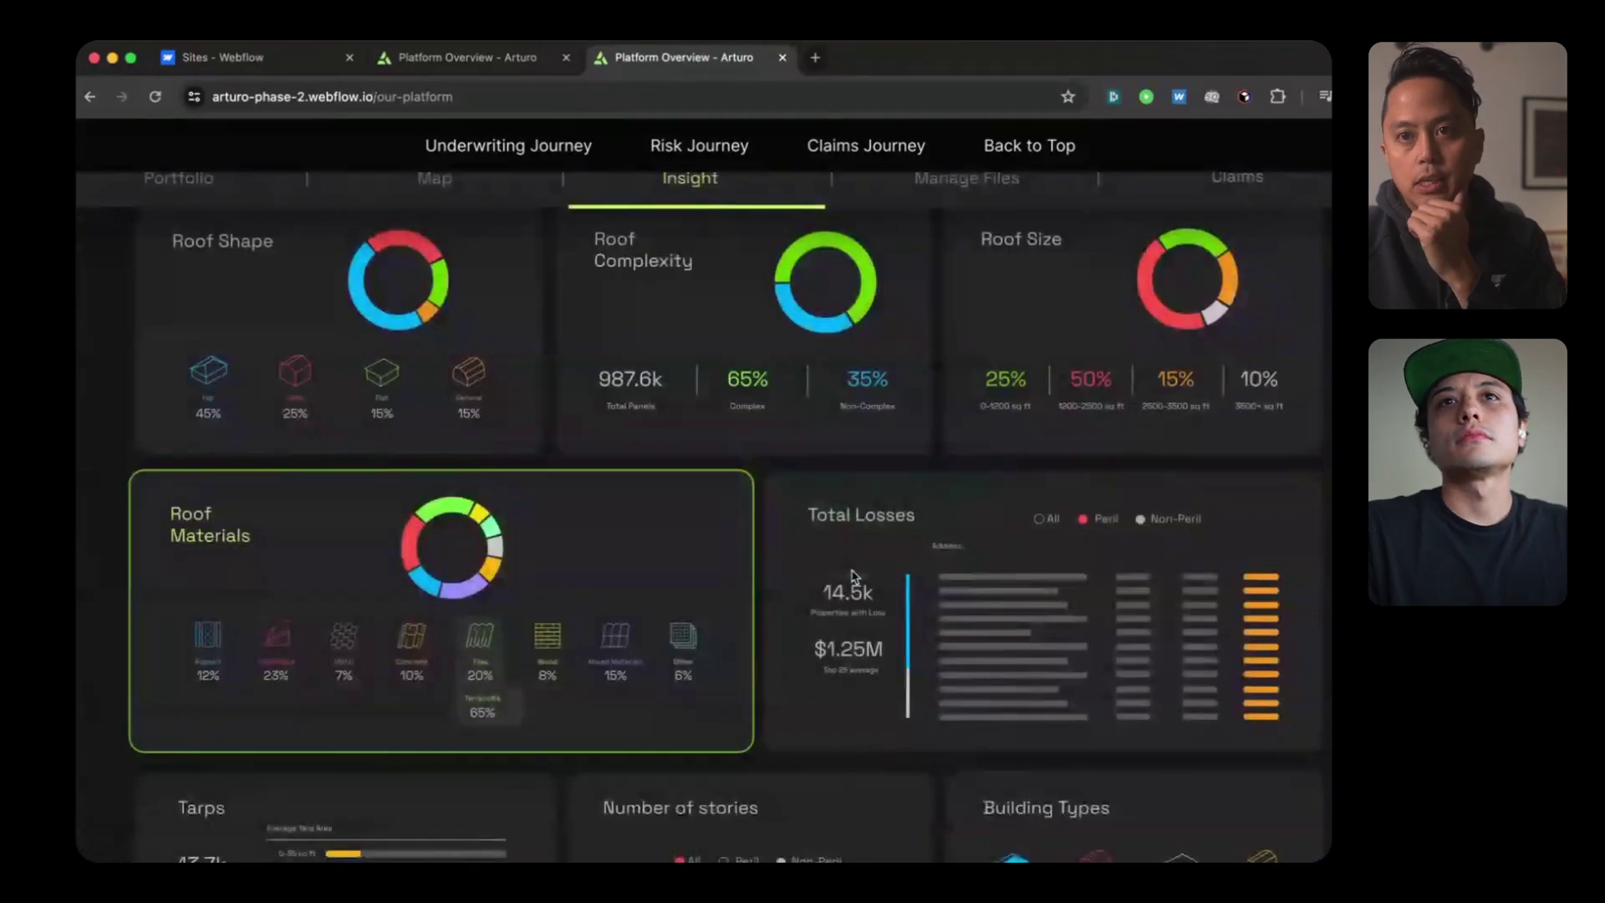
Step: Switch to the Arturo-UI Design file in Figma and examine the storyboard's opening frames and their animation notes
key(ctrl+Left)
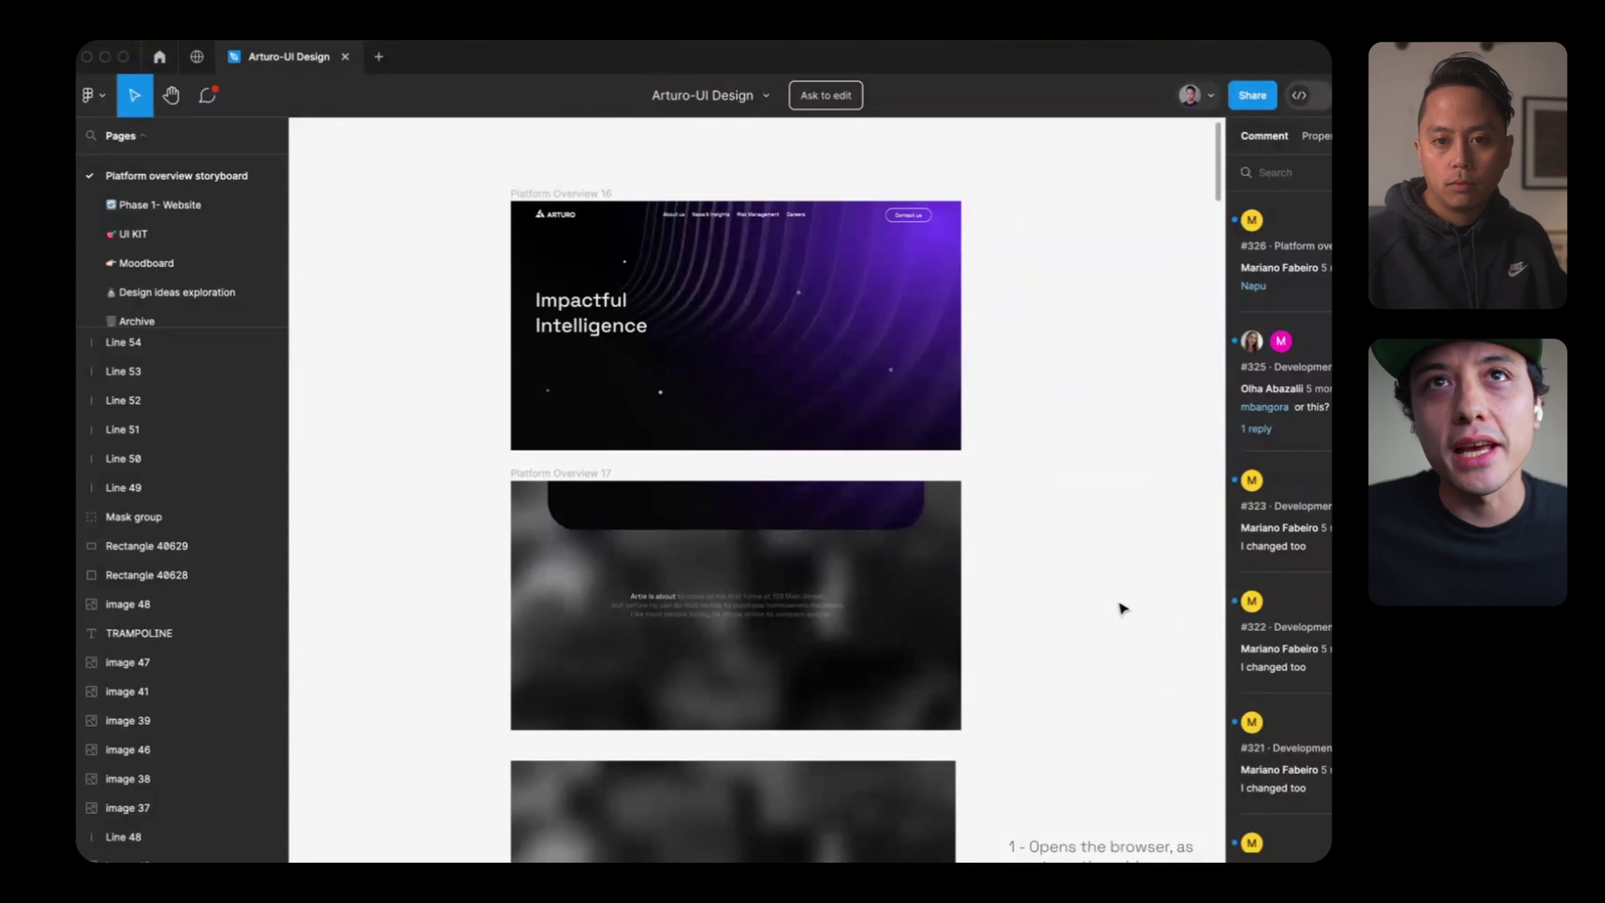
scroll(1123, 607, down, 3)
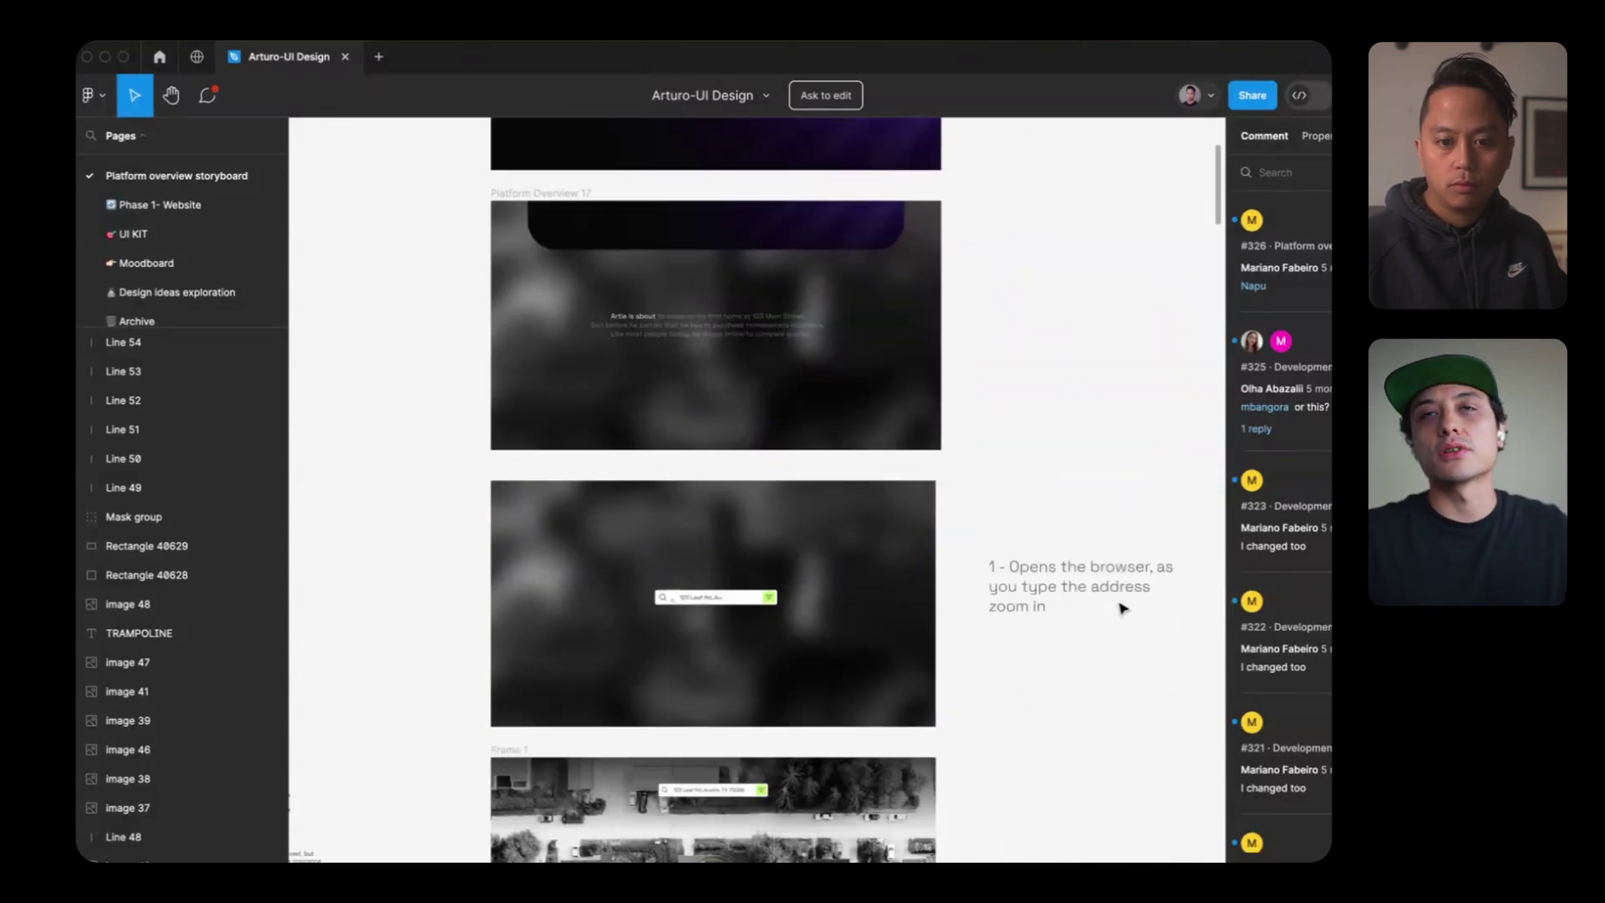
scroll(1122, 608, down, 4)
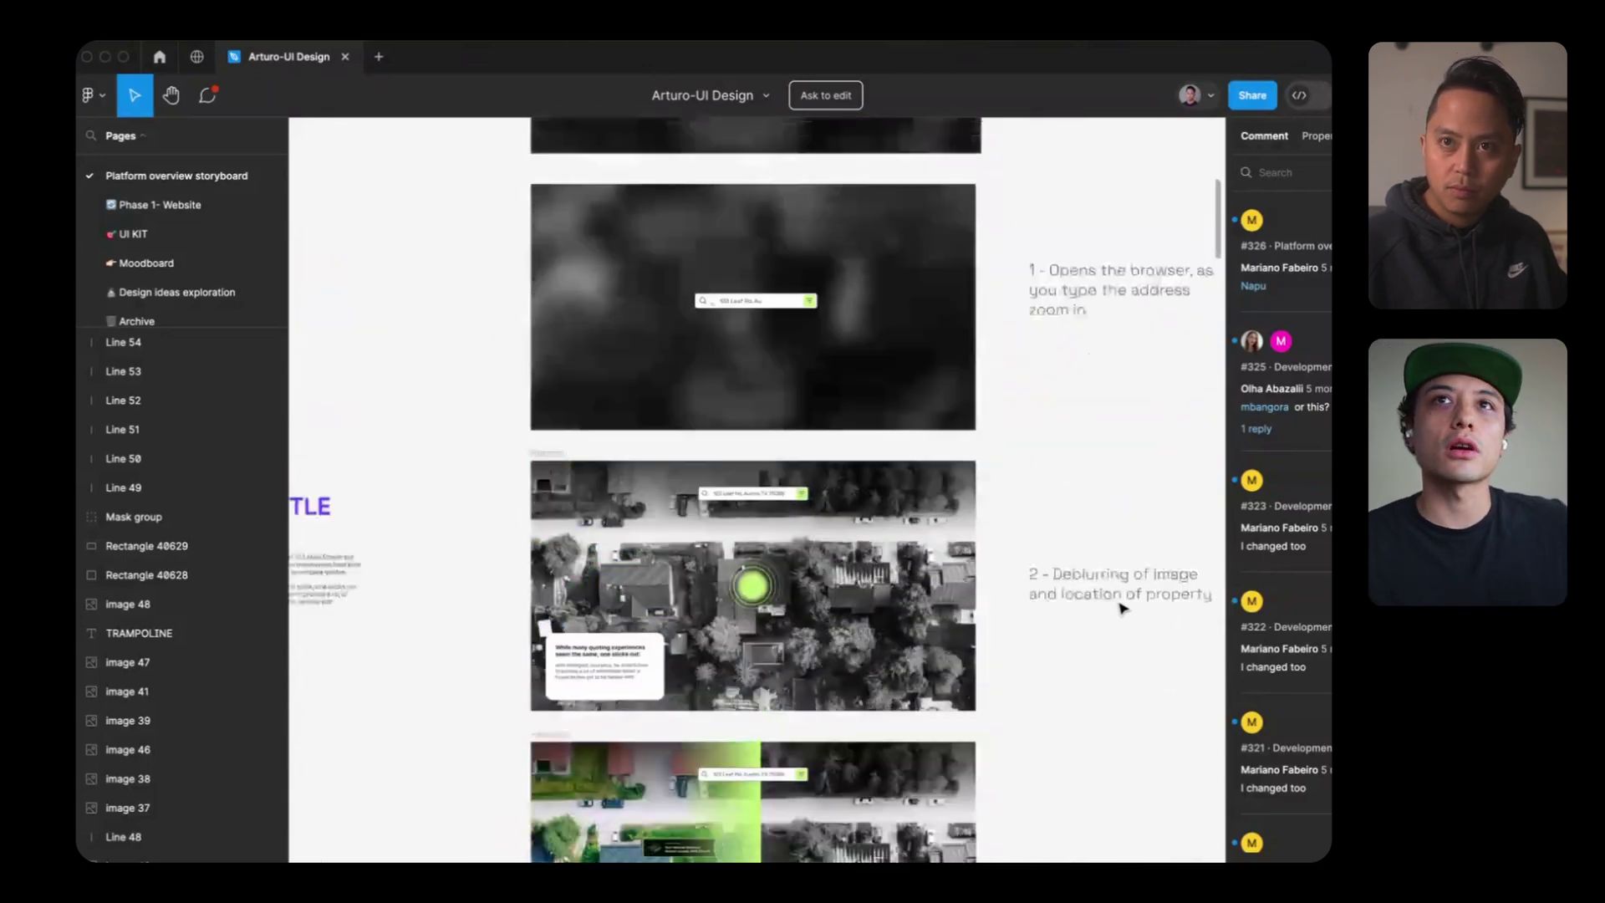
scroll(1122, 607, up, 3)
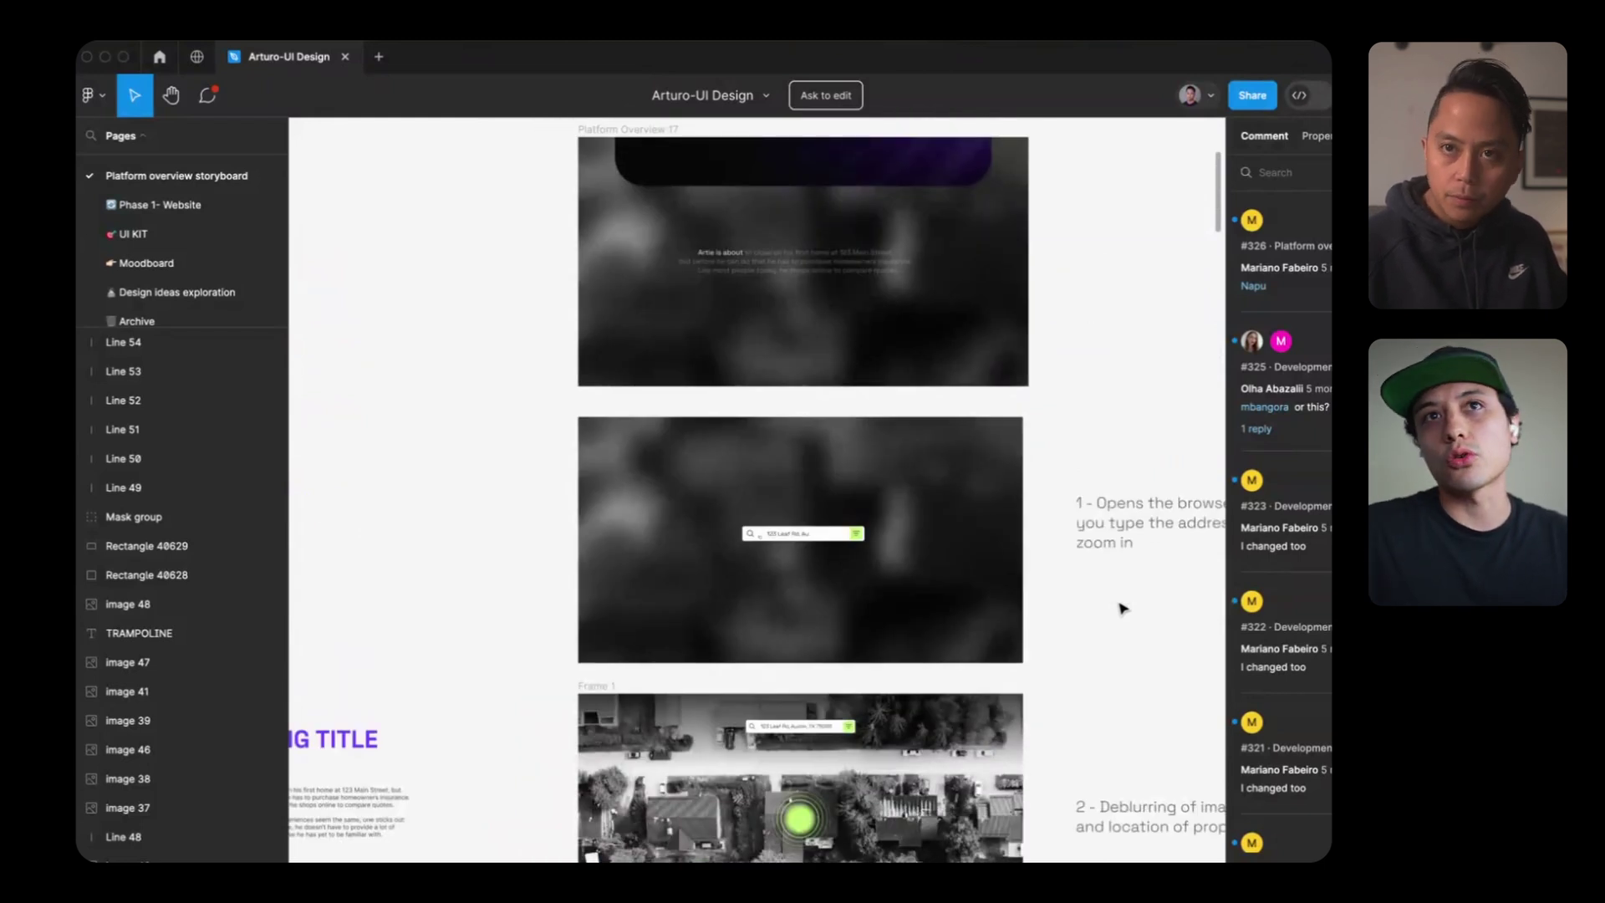
scroll(1123, 608, down, 2)
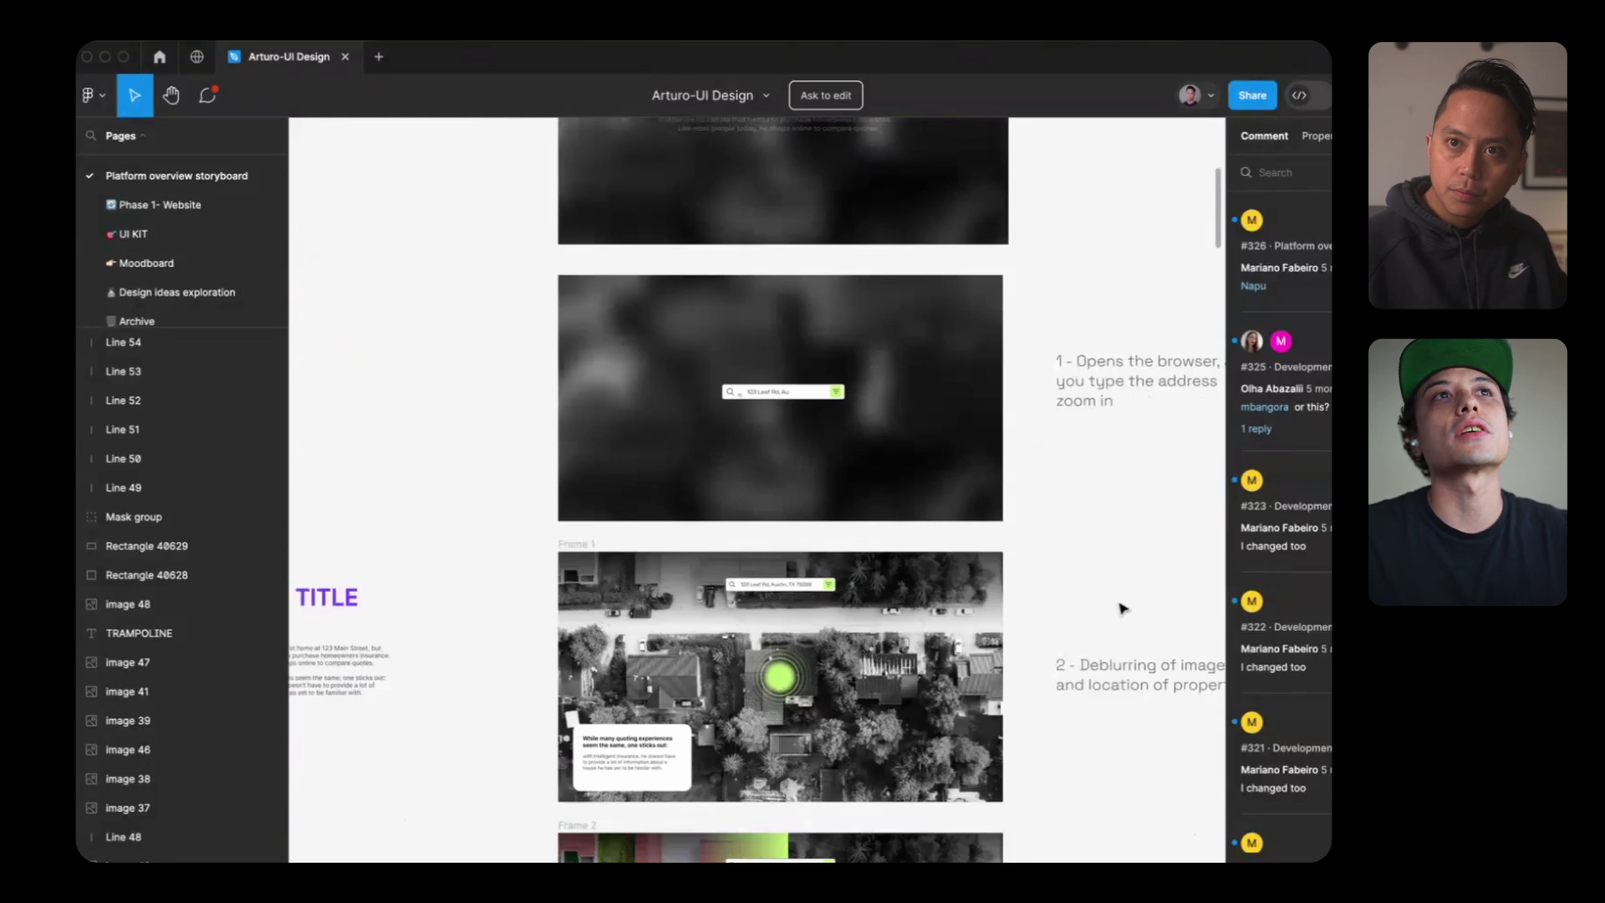
scroll(1122, 608, down, 1)
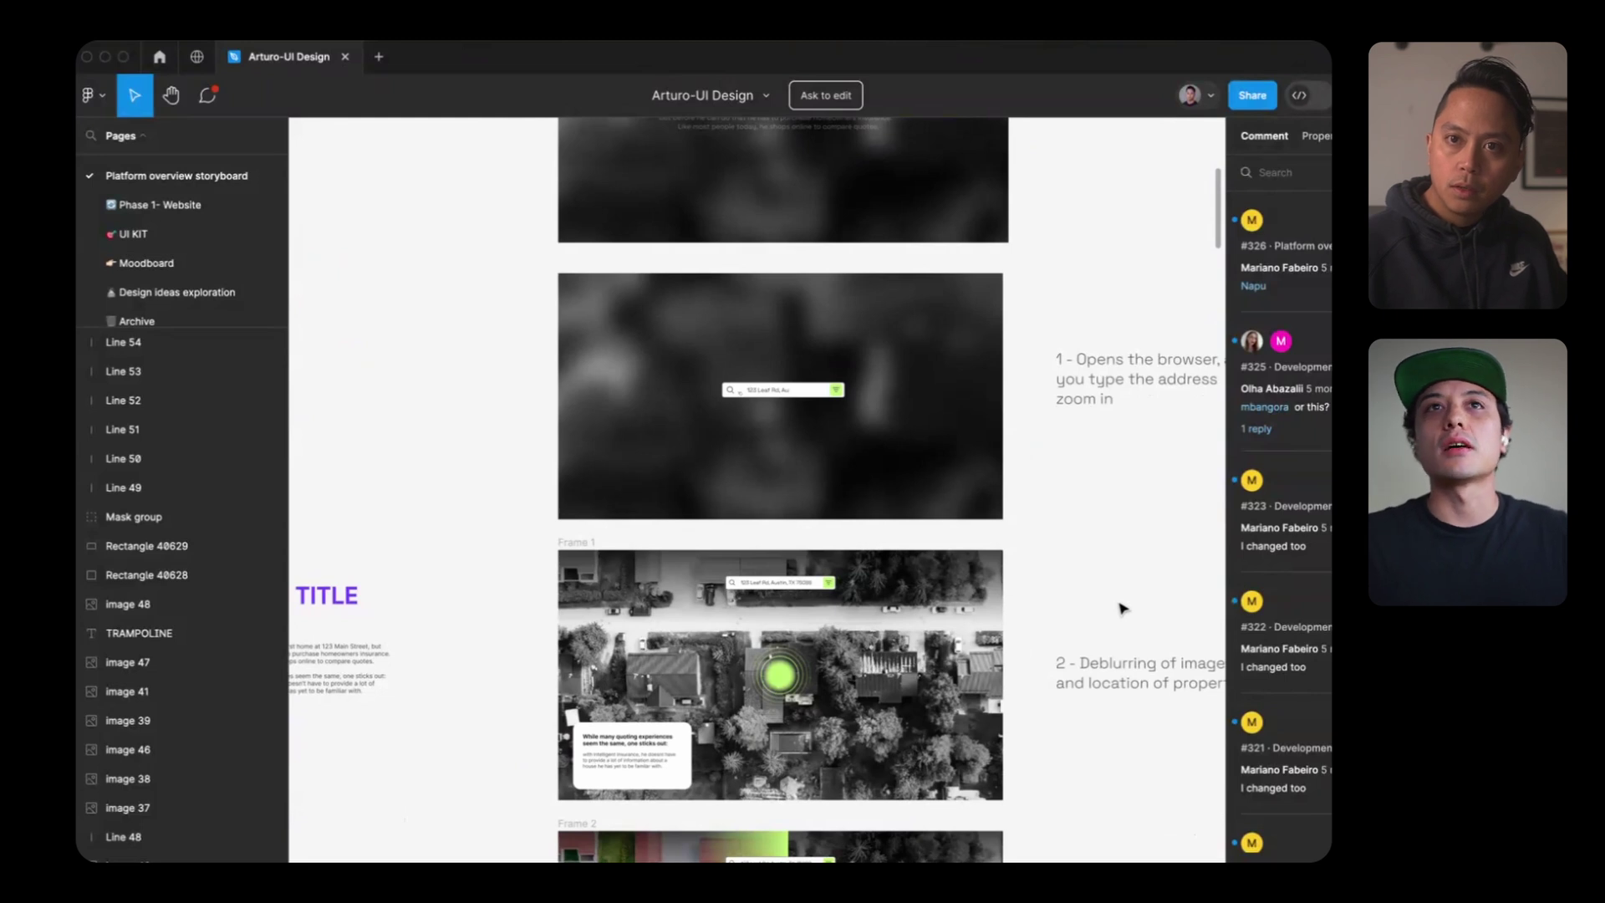
scroll(1123, 609, up, 5)
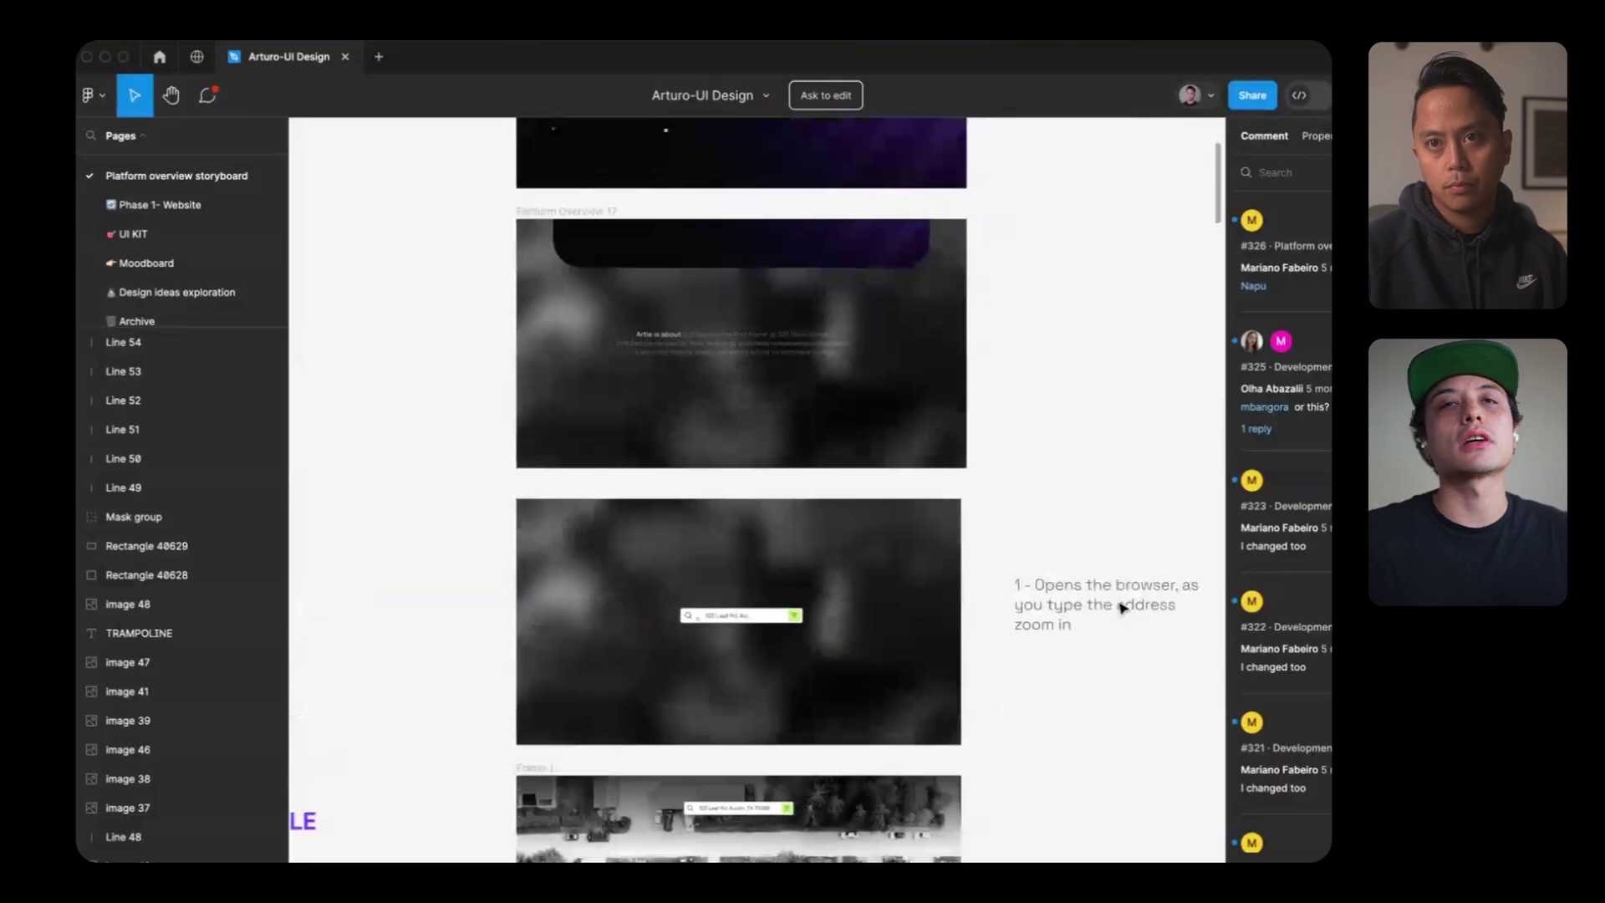
Step: Examine storyboard notes 1 to 6, from the address search through the property scan and pricing analysis to the inspection transition
scroll(1122, 607, down, 10)
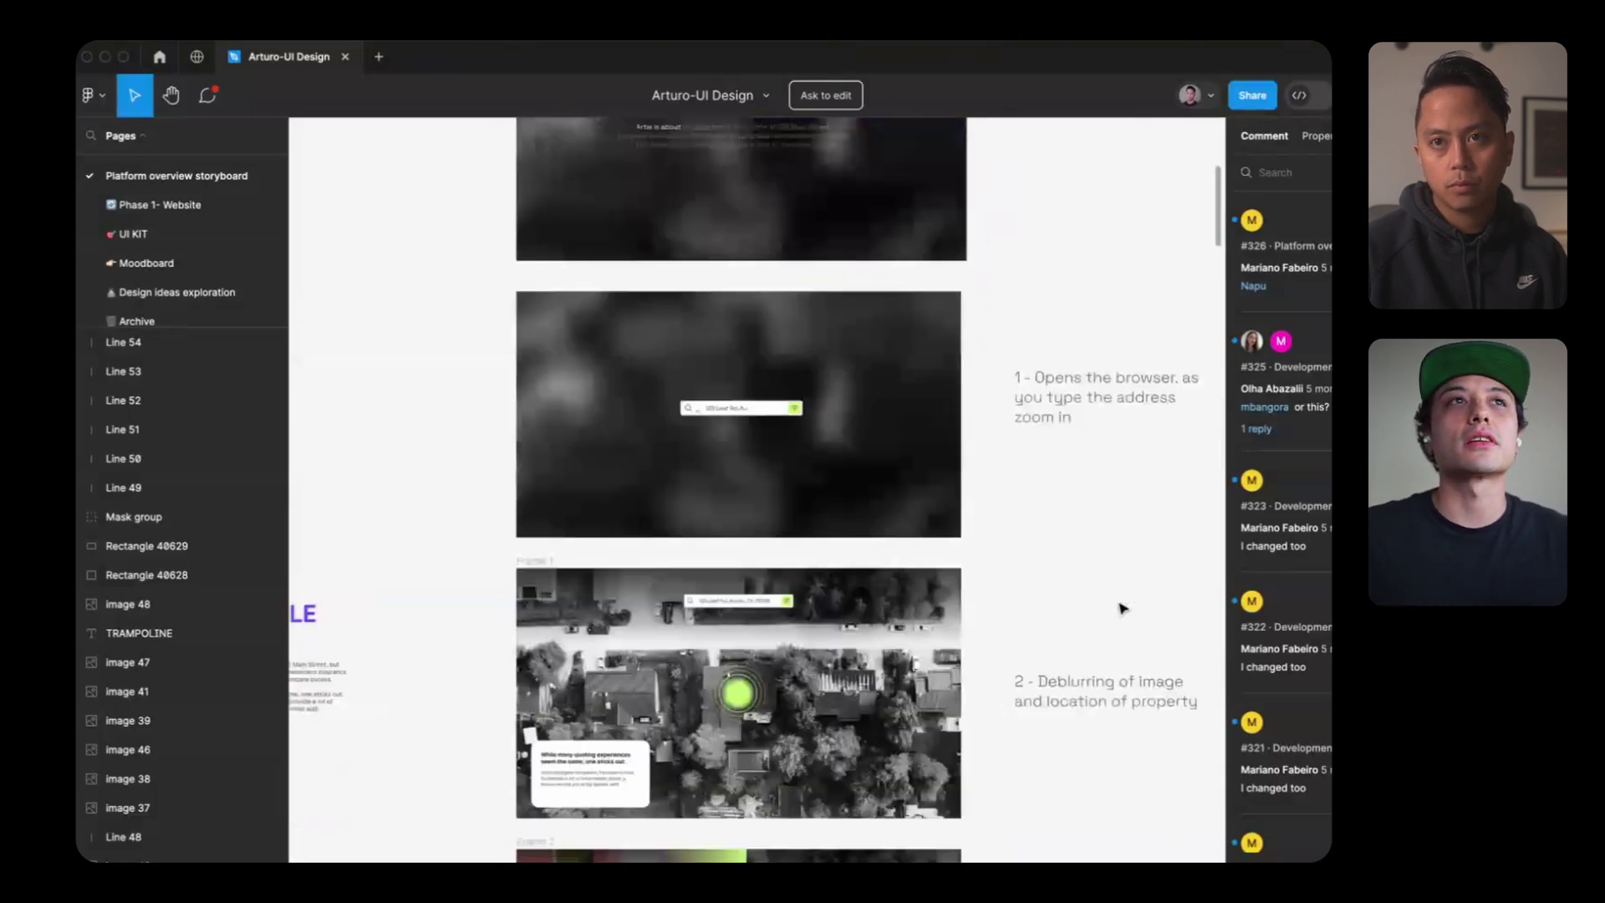
scroll(1122, 607, down, 1)
scroll(1123, 608, down, 4)
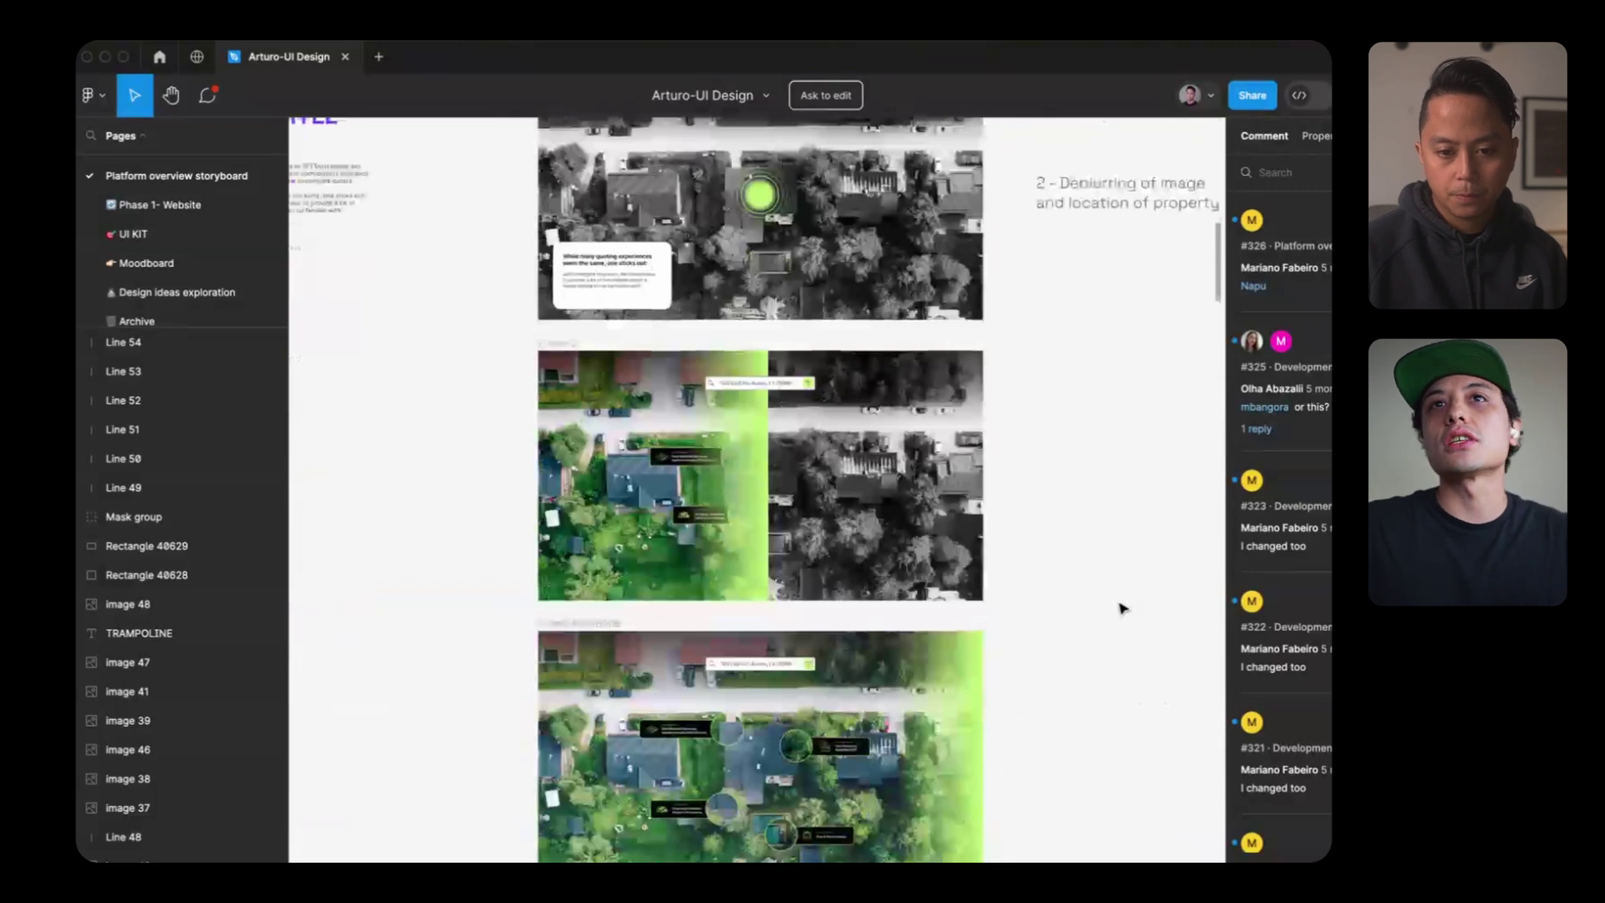
scroll(1122, 607, down, 6)
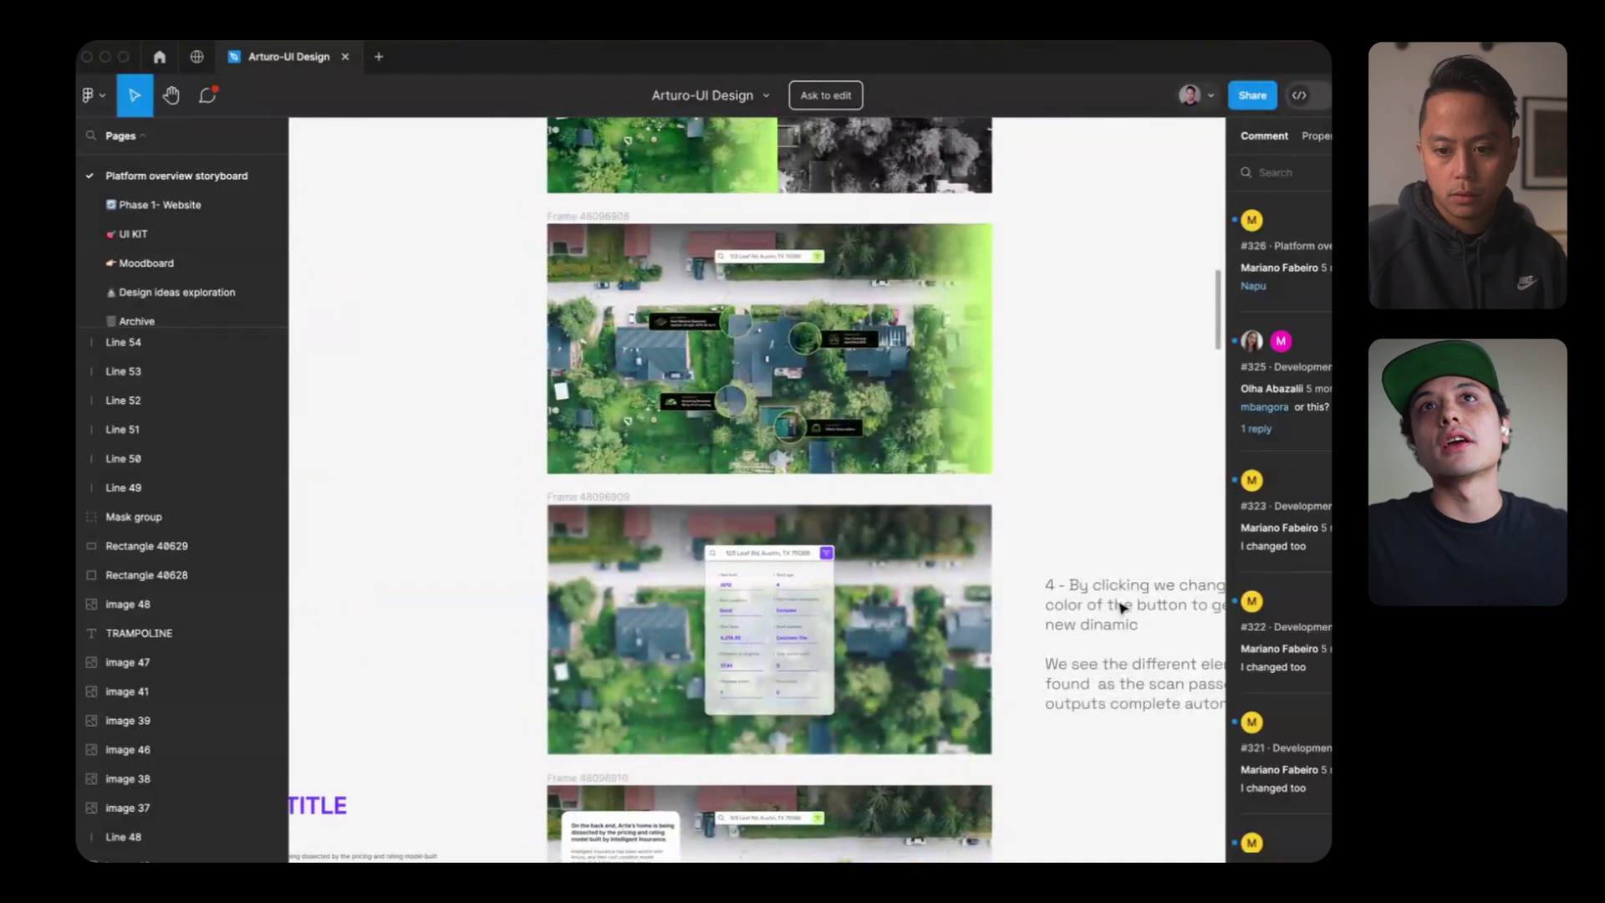
scroll(1122, 608, right, 3)
scroll(1123, 608, down, 1)
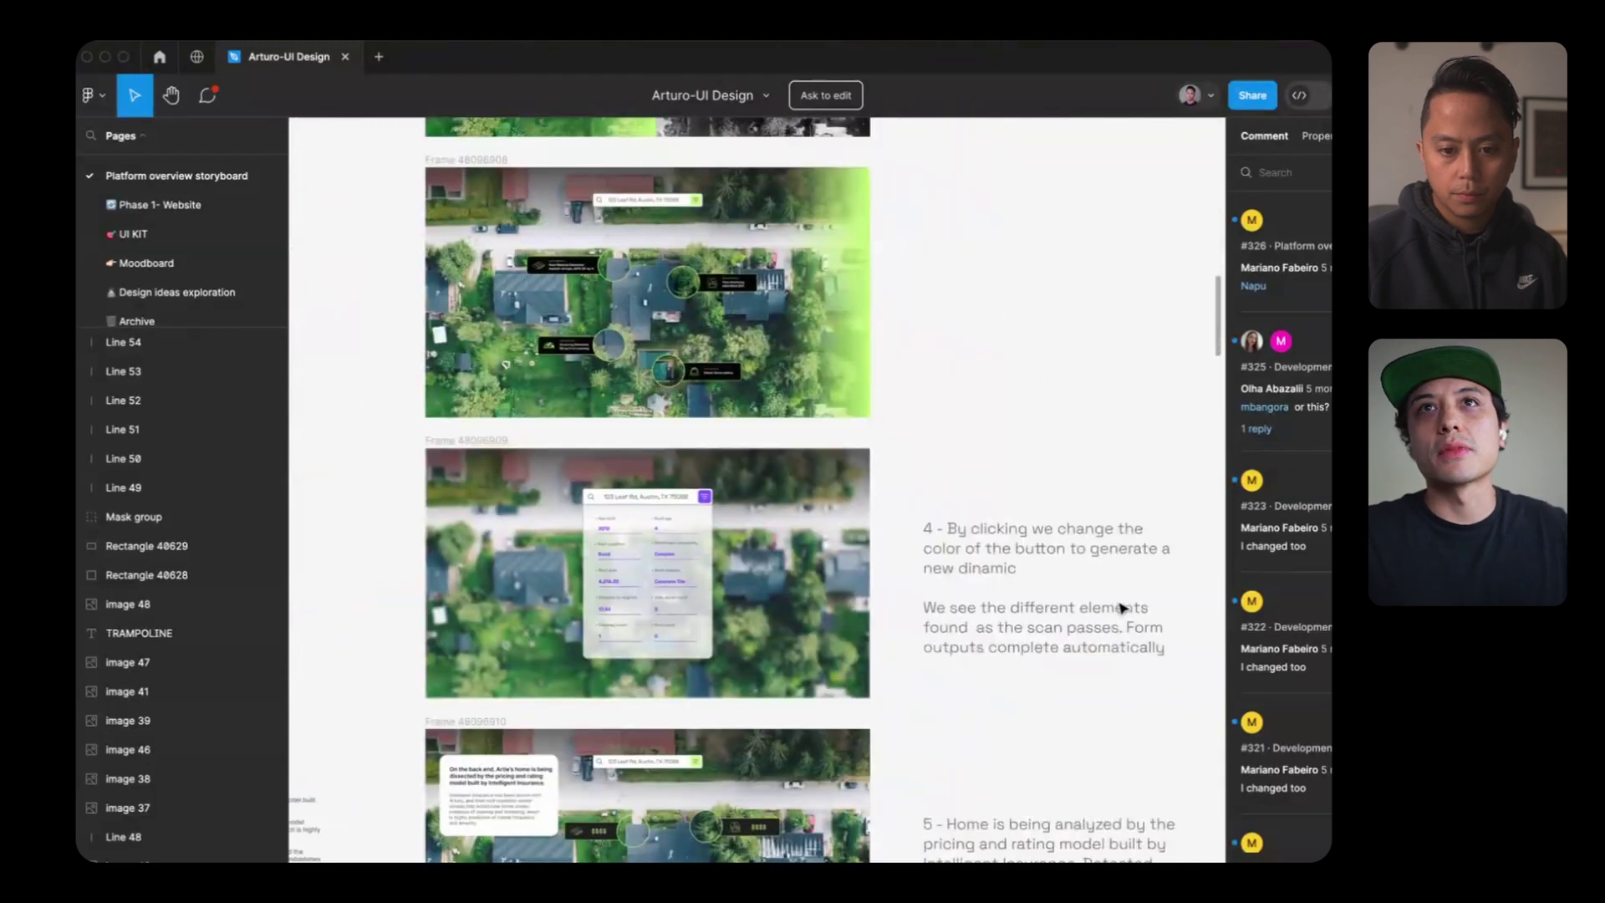
scroll(1122, 608, down, 4)
scroll(1122, 608, left, 1)
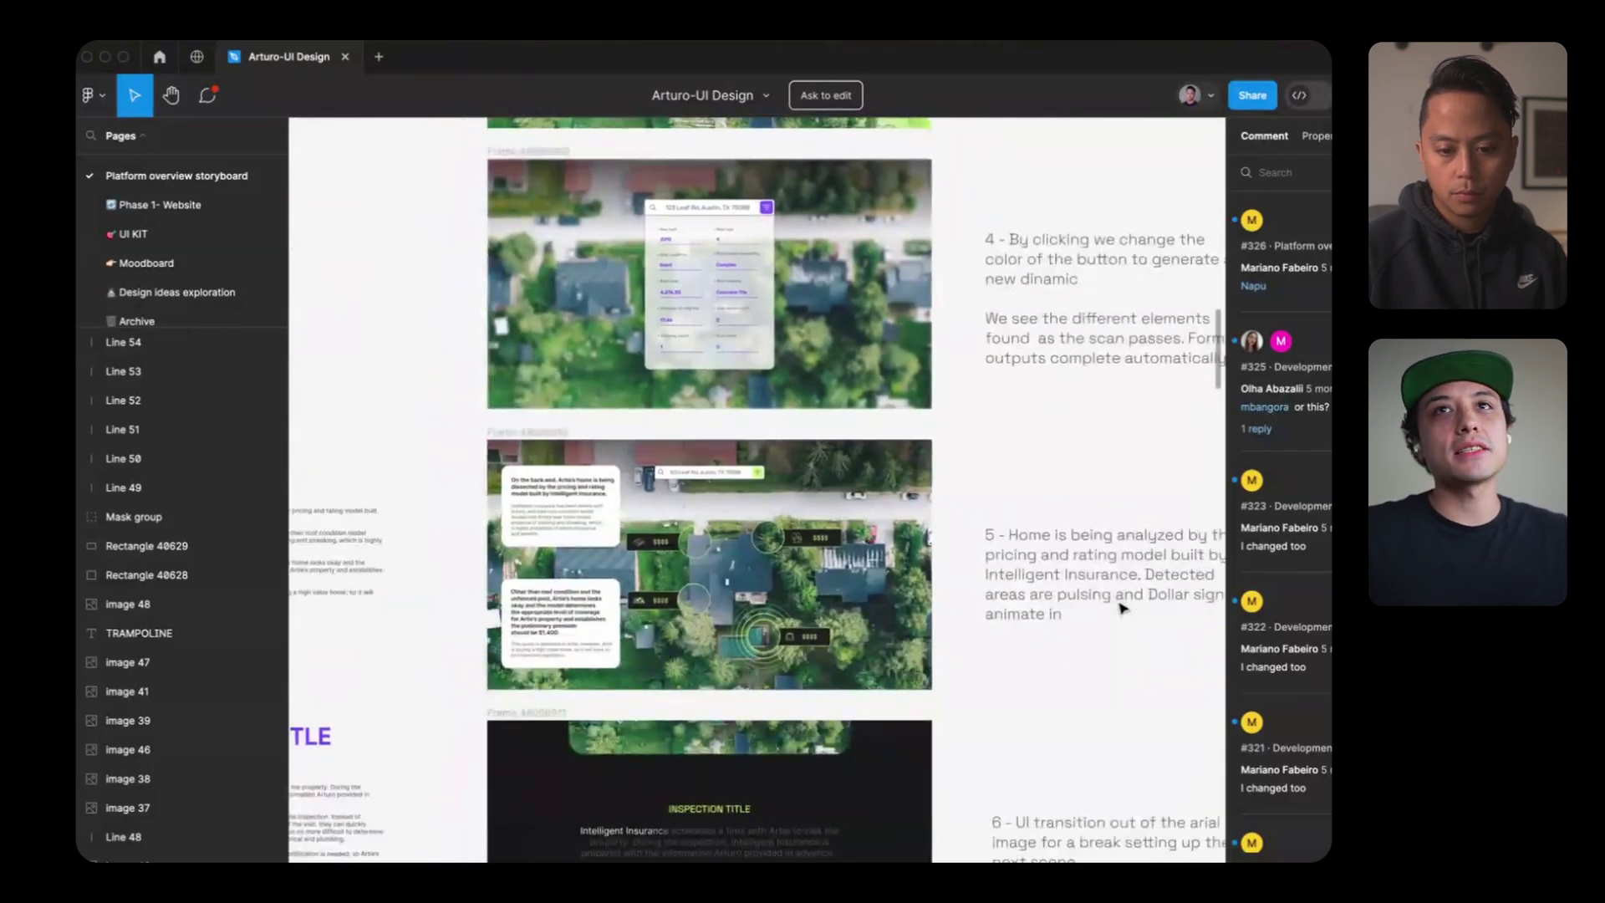
scroll(1122, 607, down, 3)
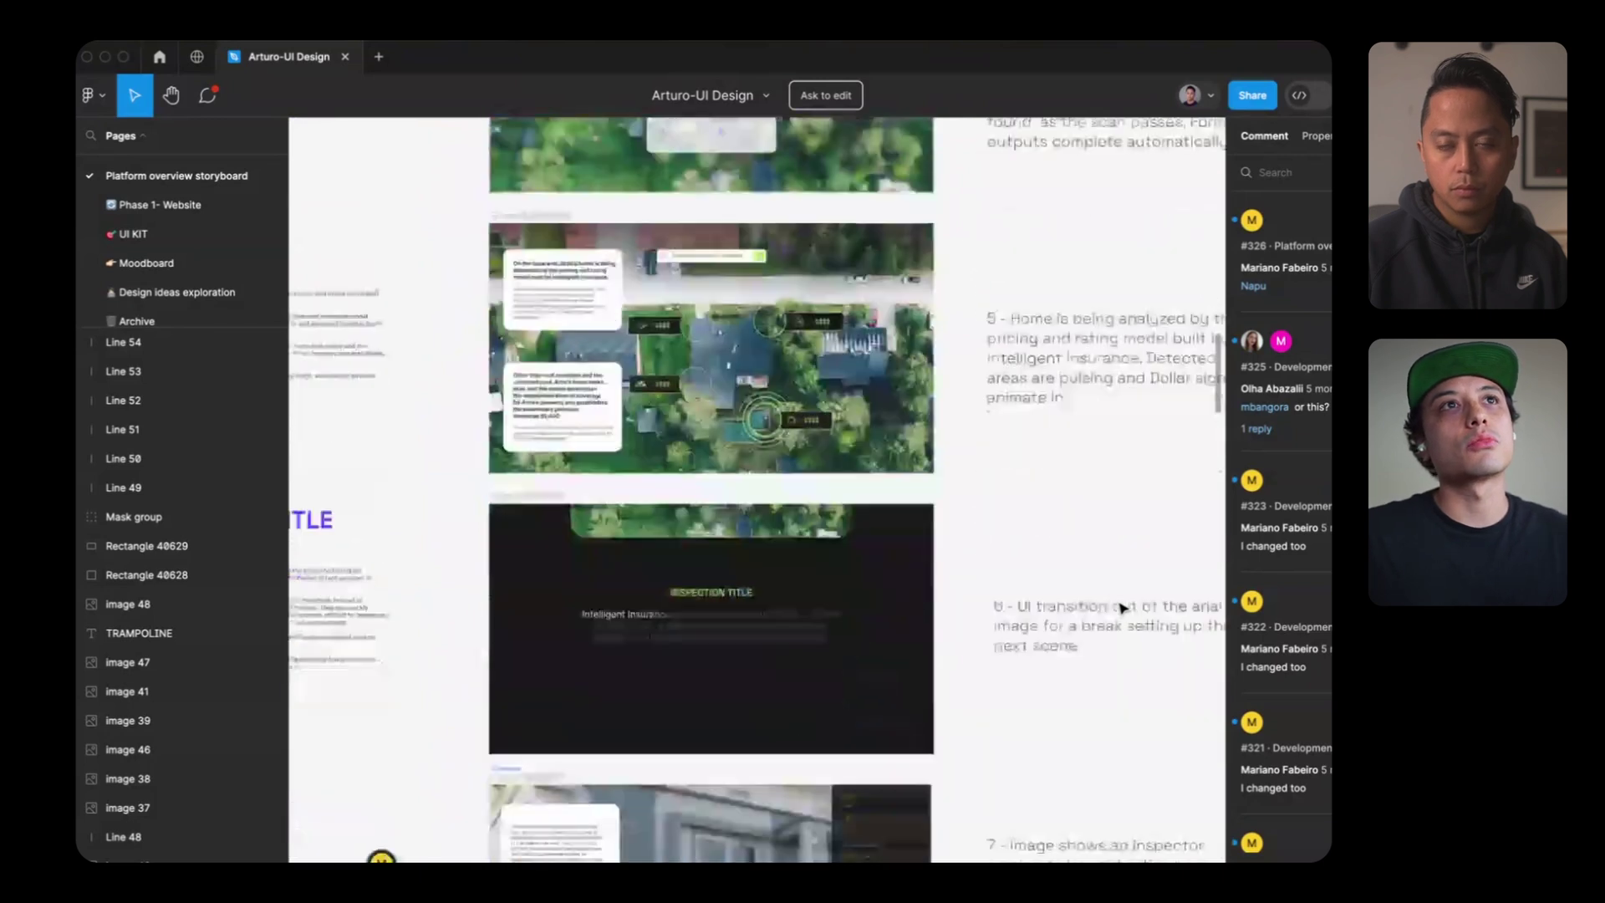
Step: Compare the automatically completed form frame with the pricing analysis frame and read notes 4 and 5 beside them
scroll(1122, 608, up, 5)
scroll(1122, 607, left, 1)
scroll(1123, 607, up, 2)
scroll(1123, 608, right, 1)
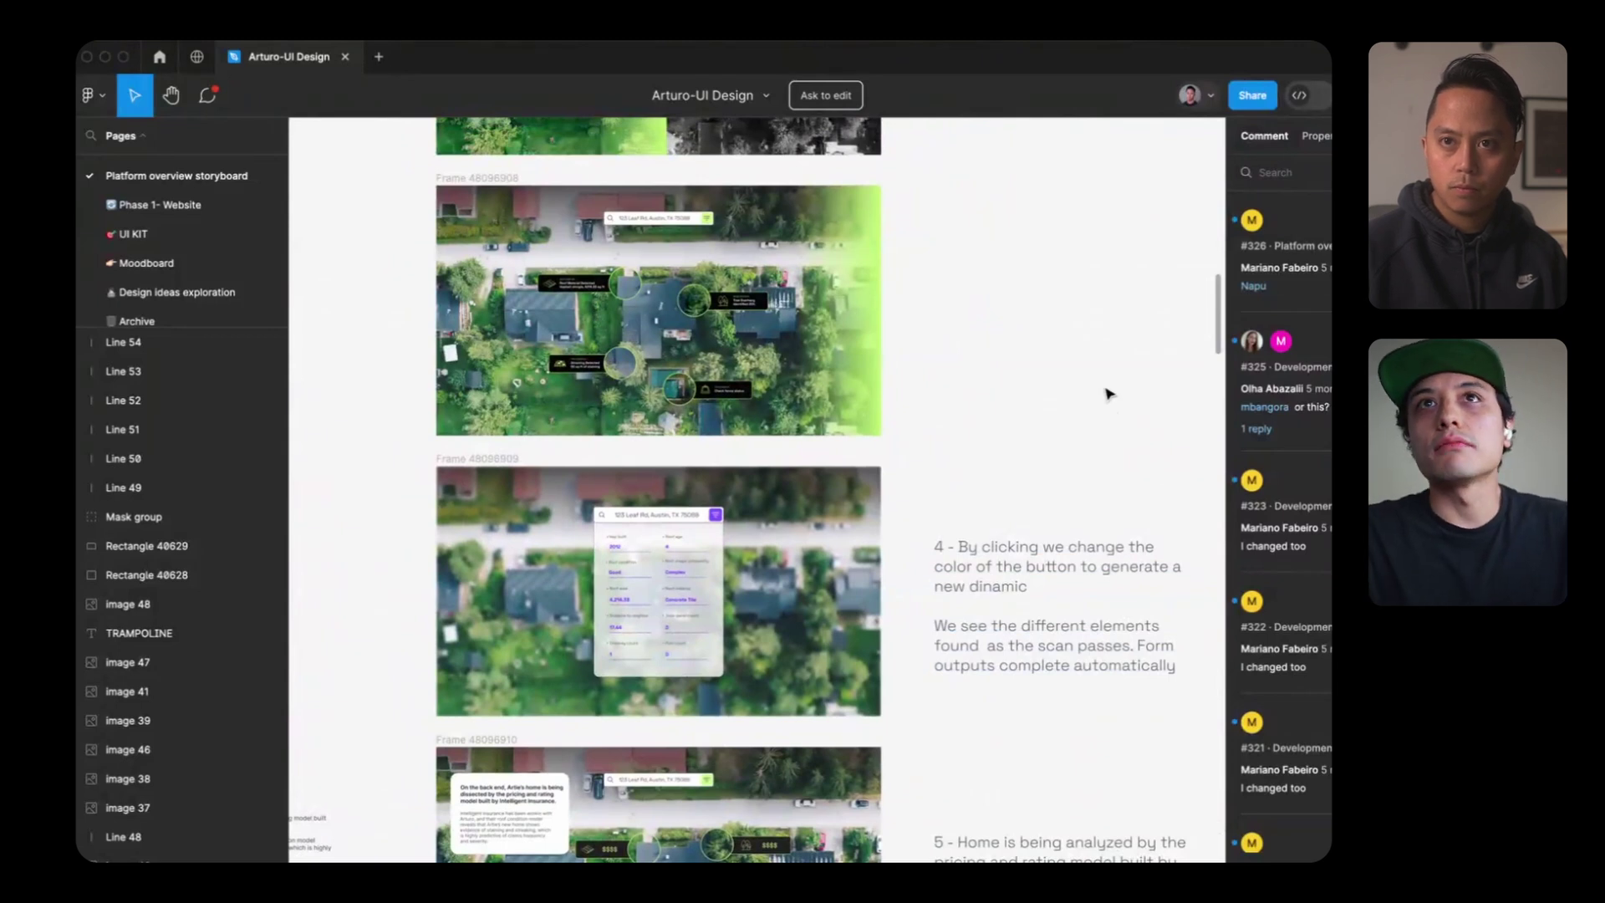
scroll(1108, 393, down, 5)
scroll(1108, 393, left, 1)
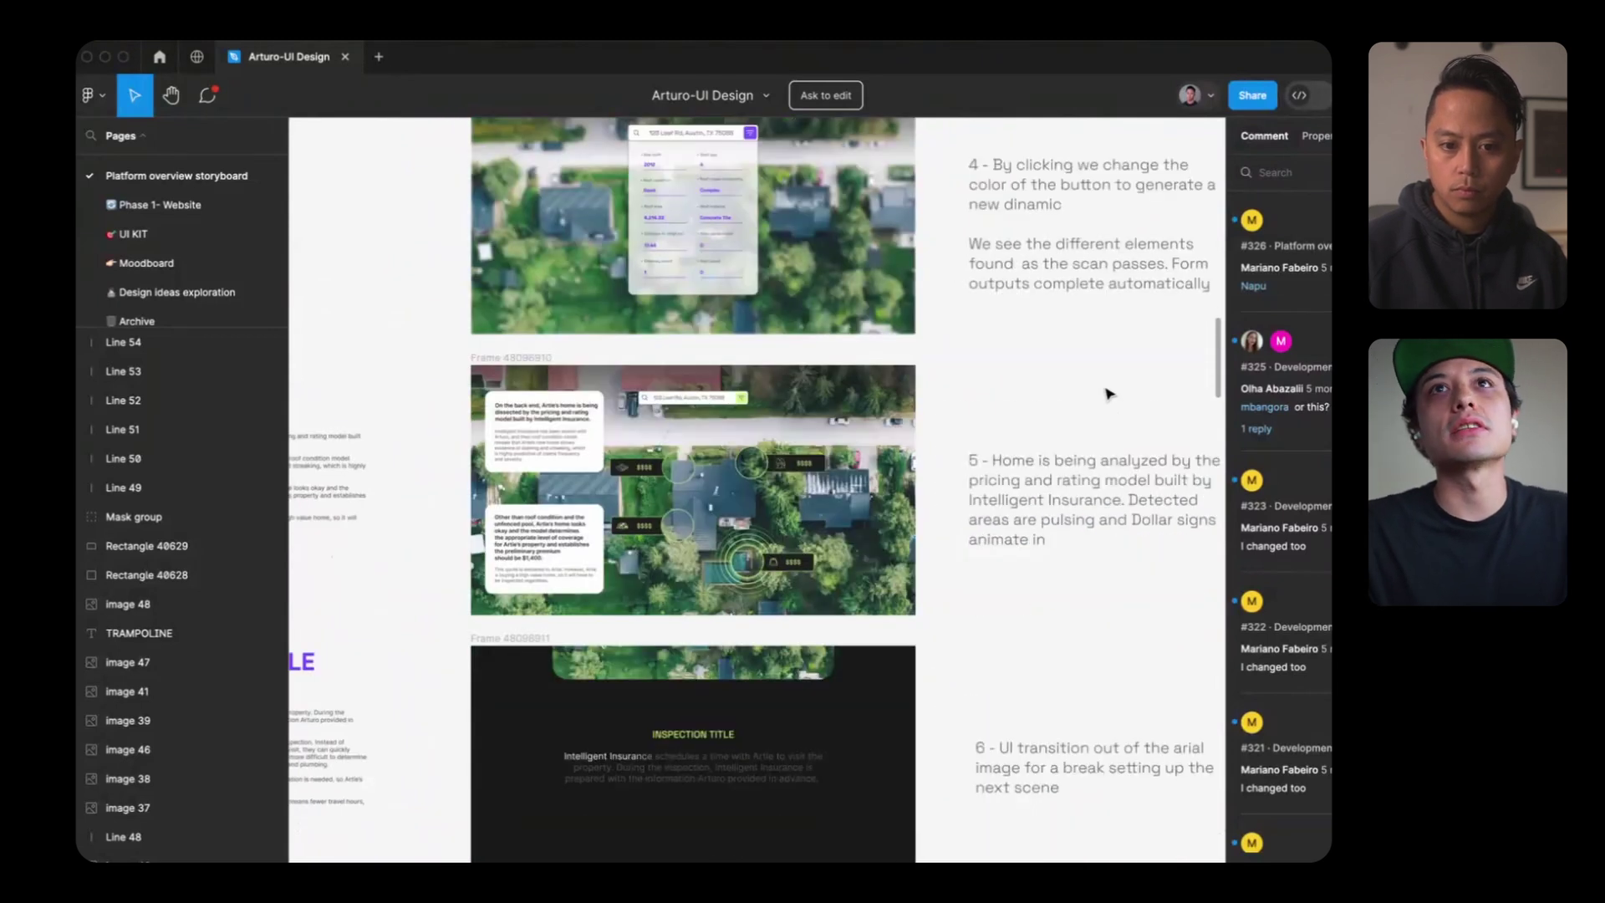
Step: Examine the inspection and risk frames within the overall storyboard, including the separate Insight dashboard frames beside the main column
scroll(770, 517, down, 10)
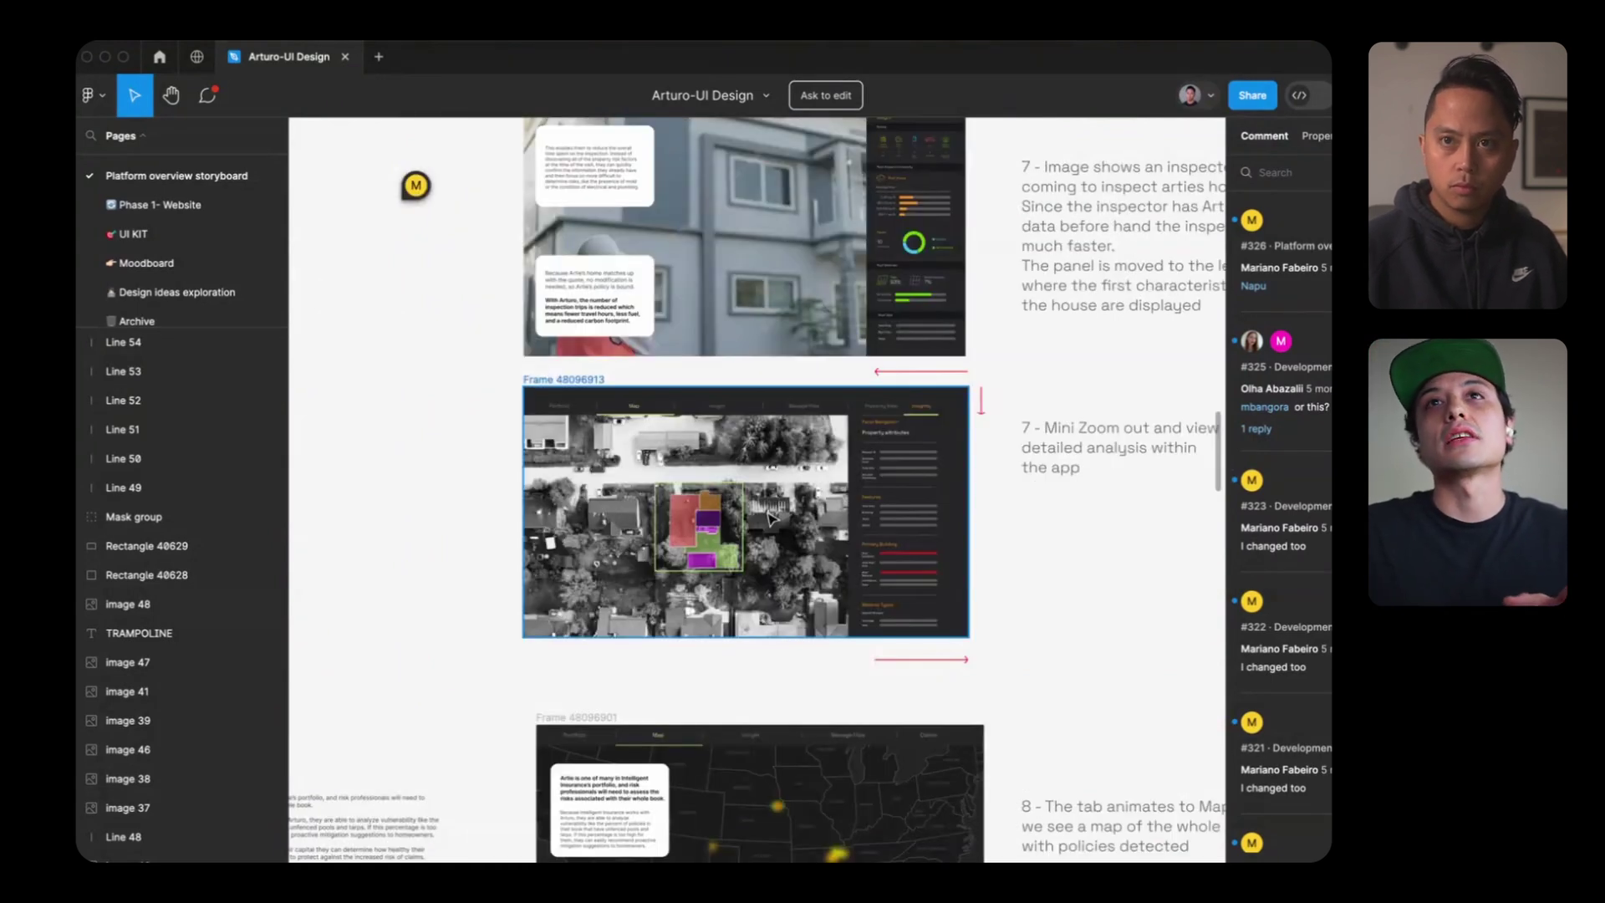
scroll(771, 518, down, 10)
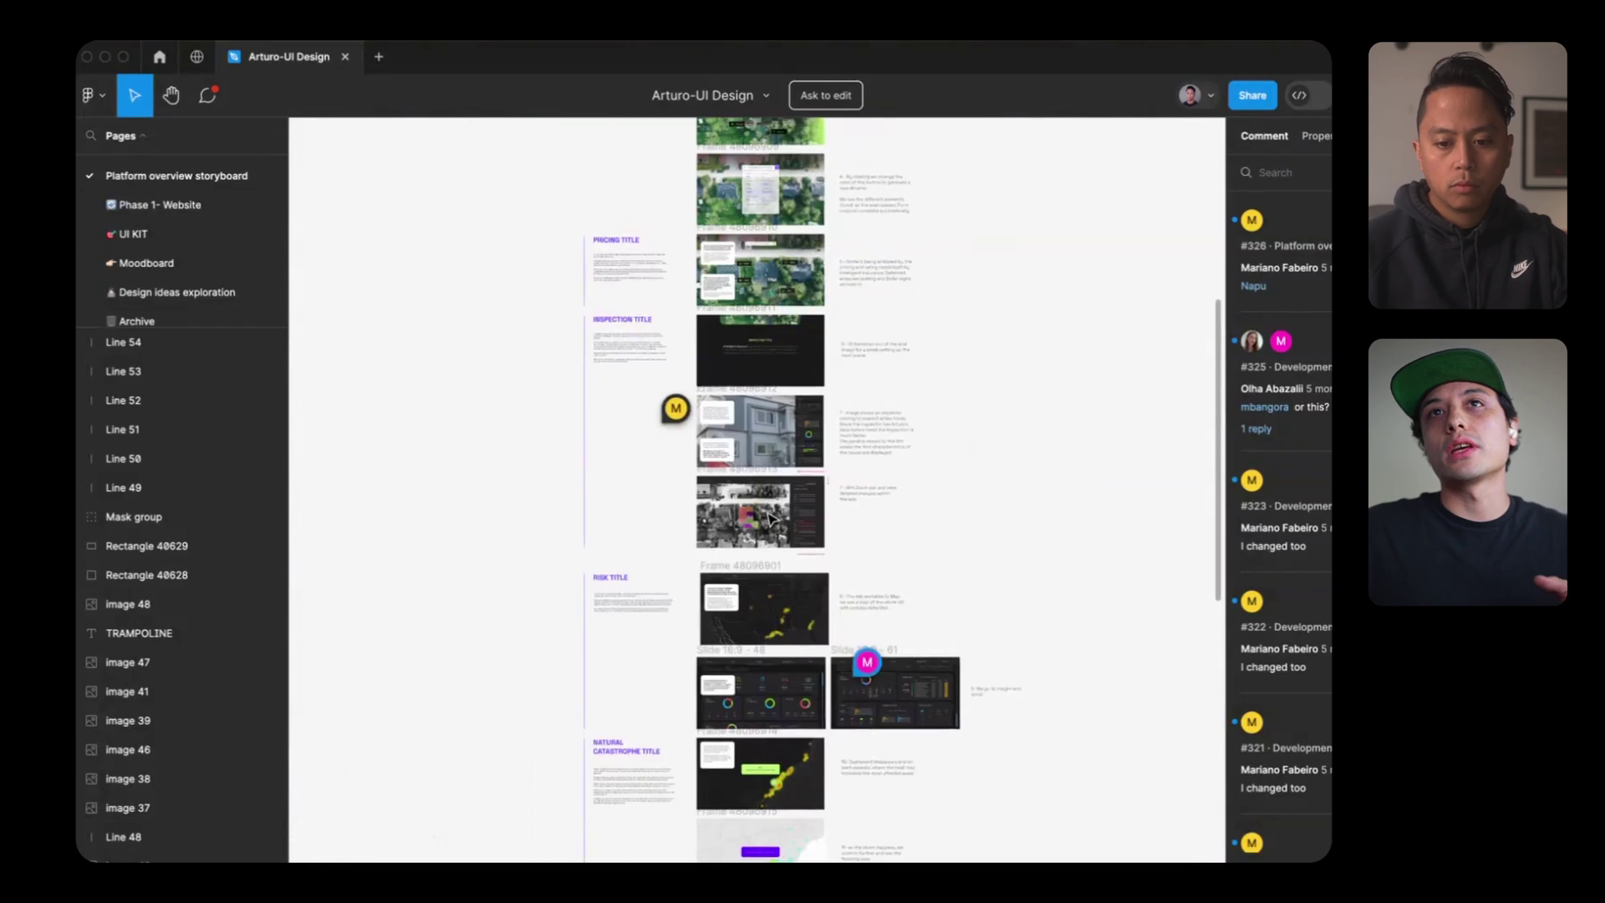
scroll(771, 517, down, 8)
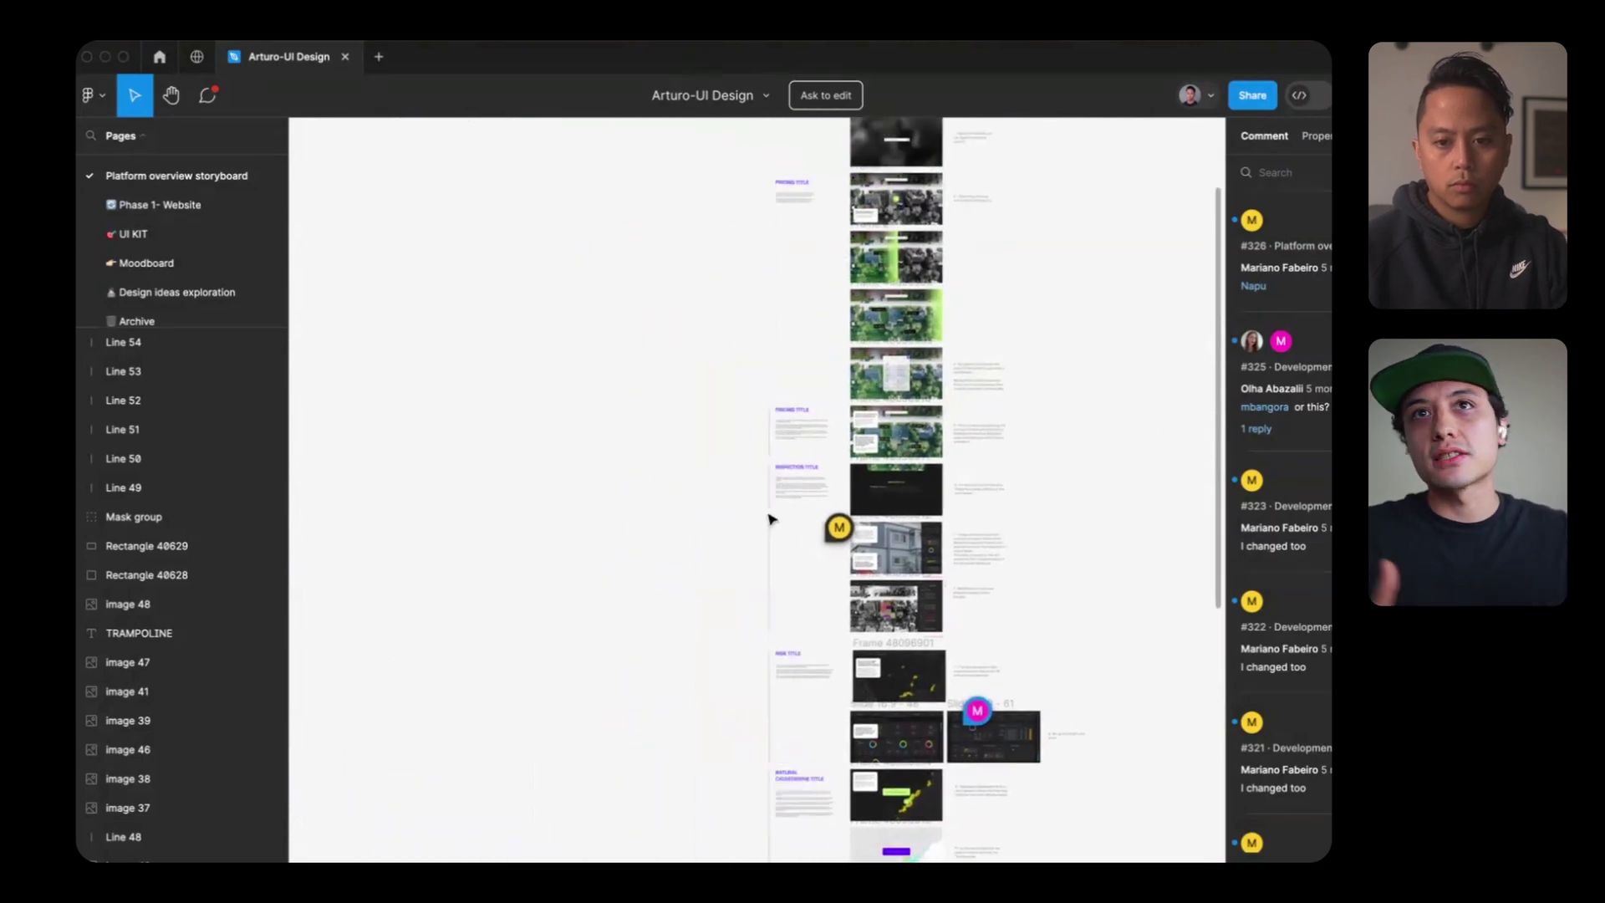
scroll(771, 517, up, 5)
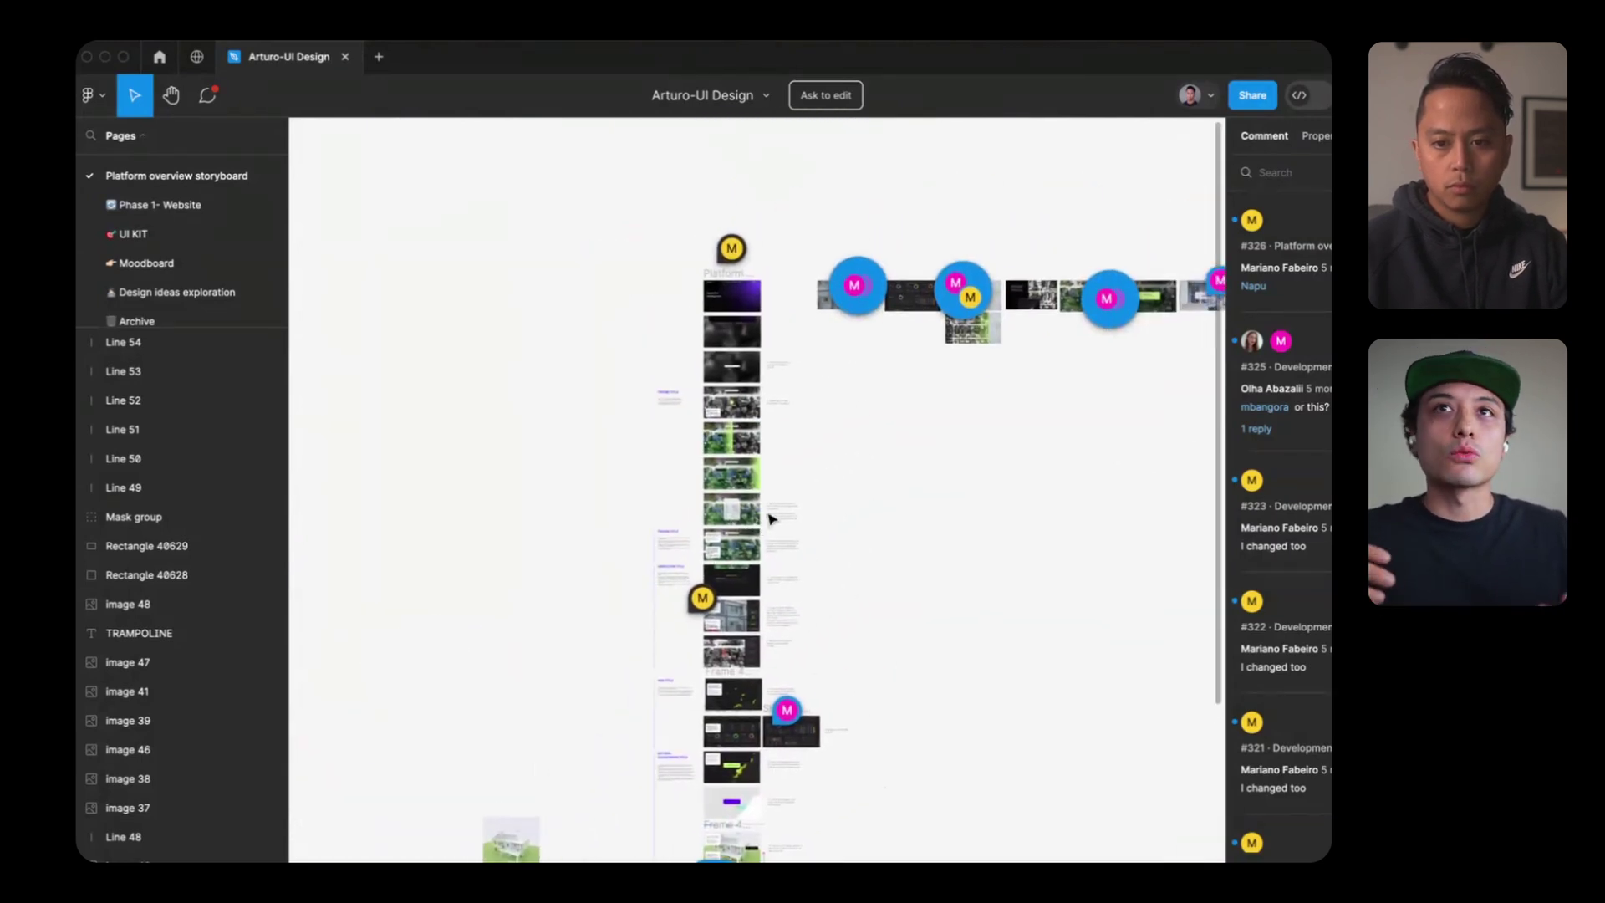
scroll(894, 282, up, 10)
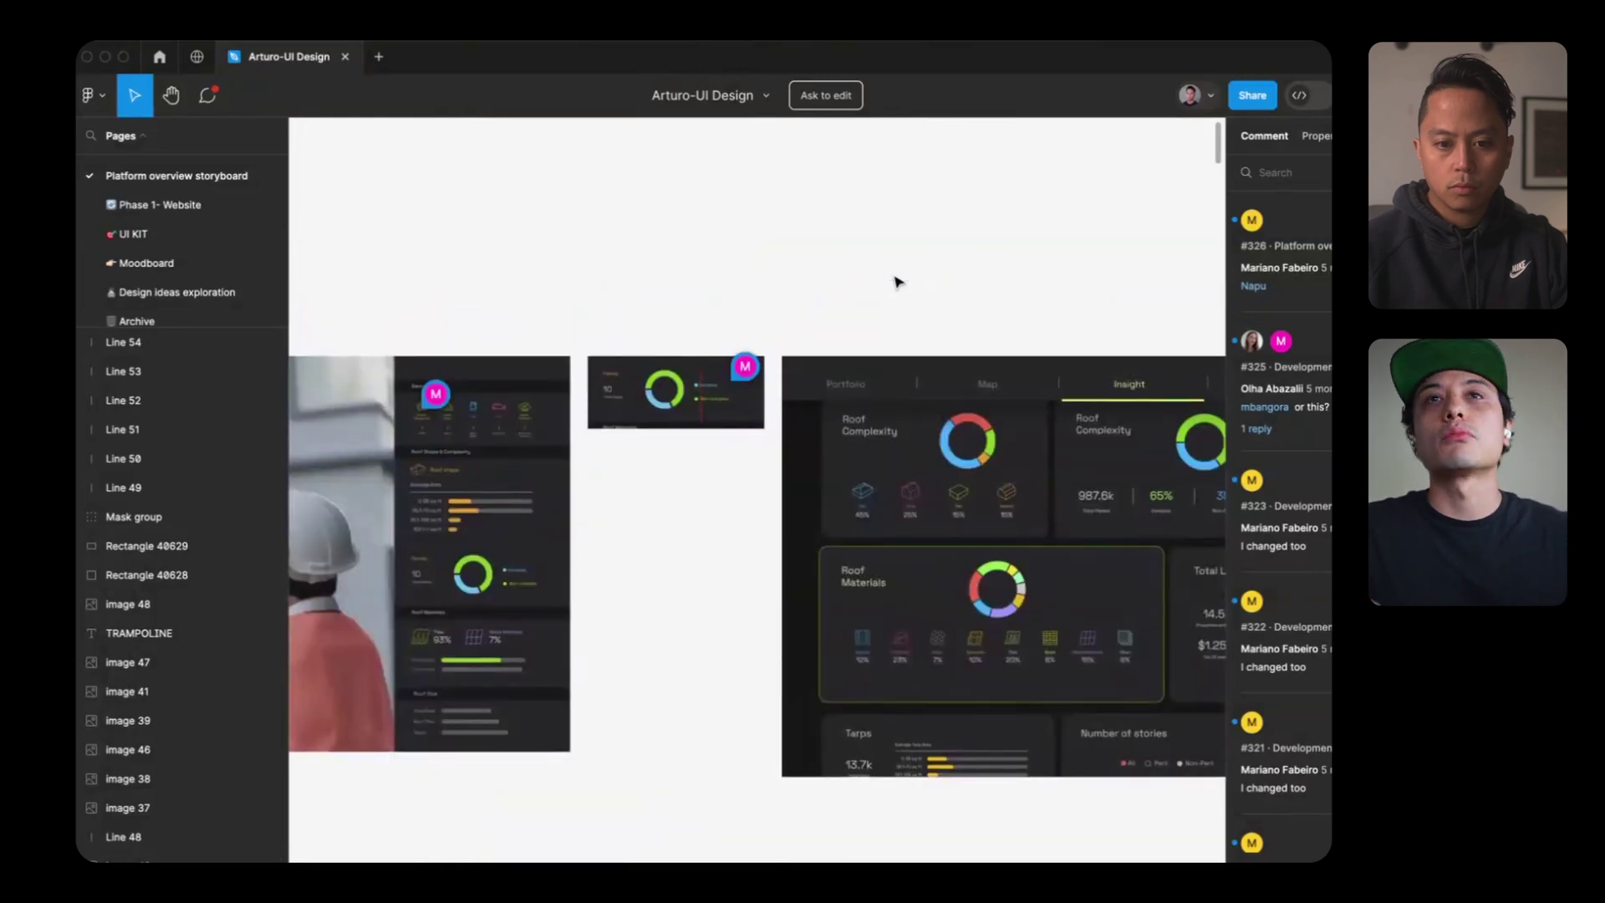
Step: Review the pricing sequence down to the inspection title frame and return to the blurred address search frame
scroll(895, 282, down, 10)
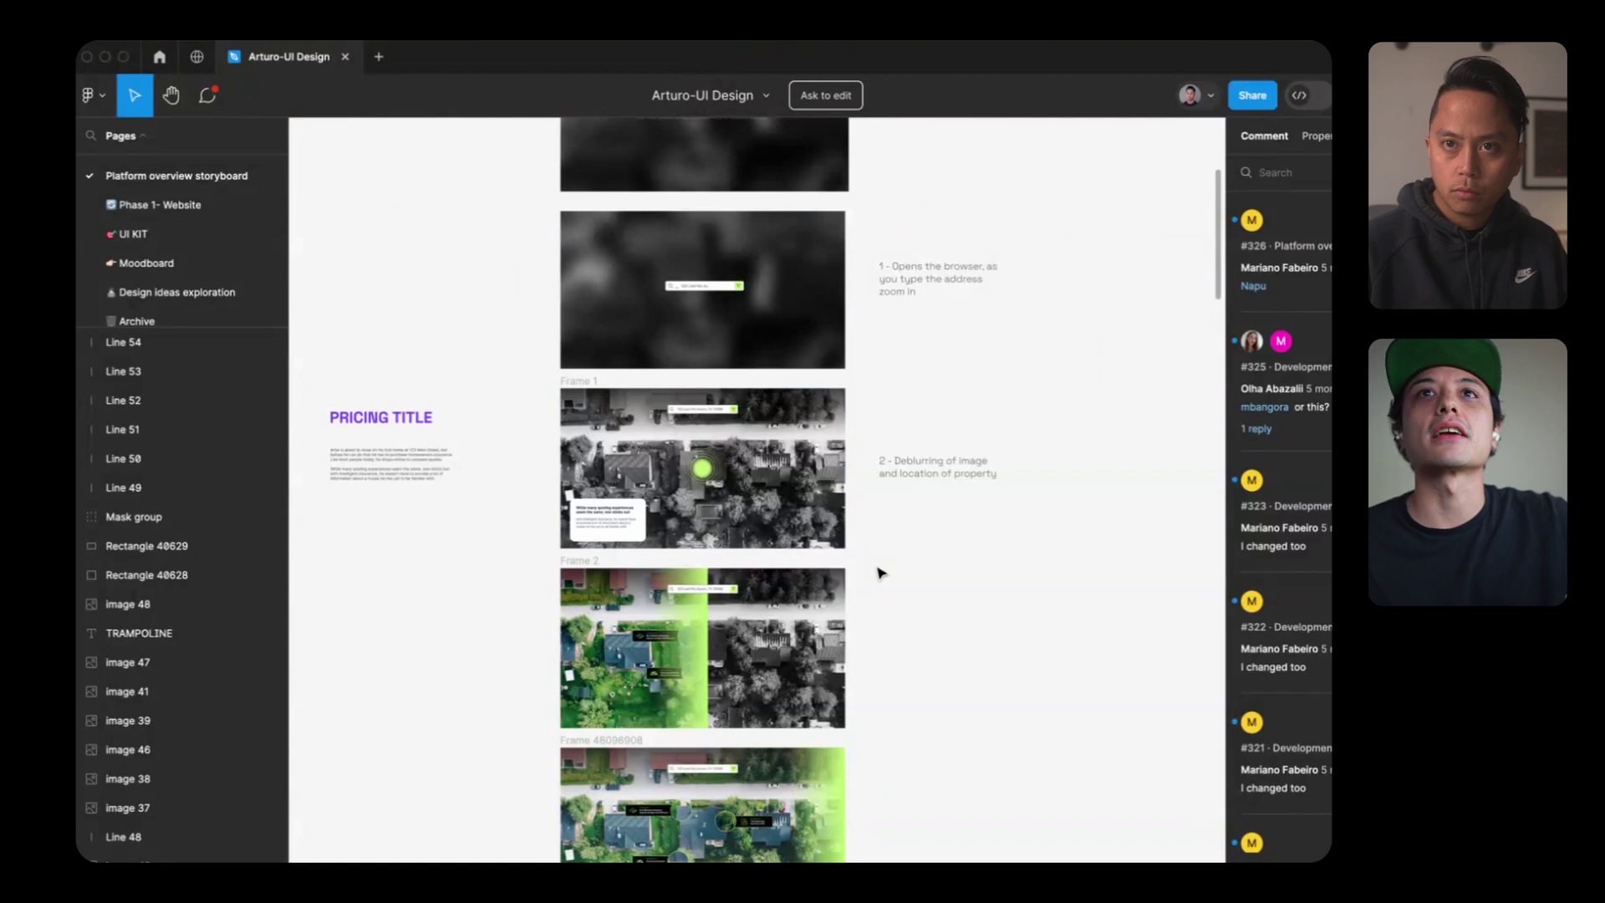
scroll(880, 572, down, 4)
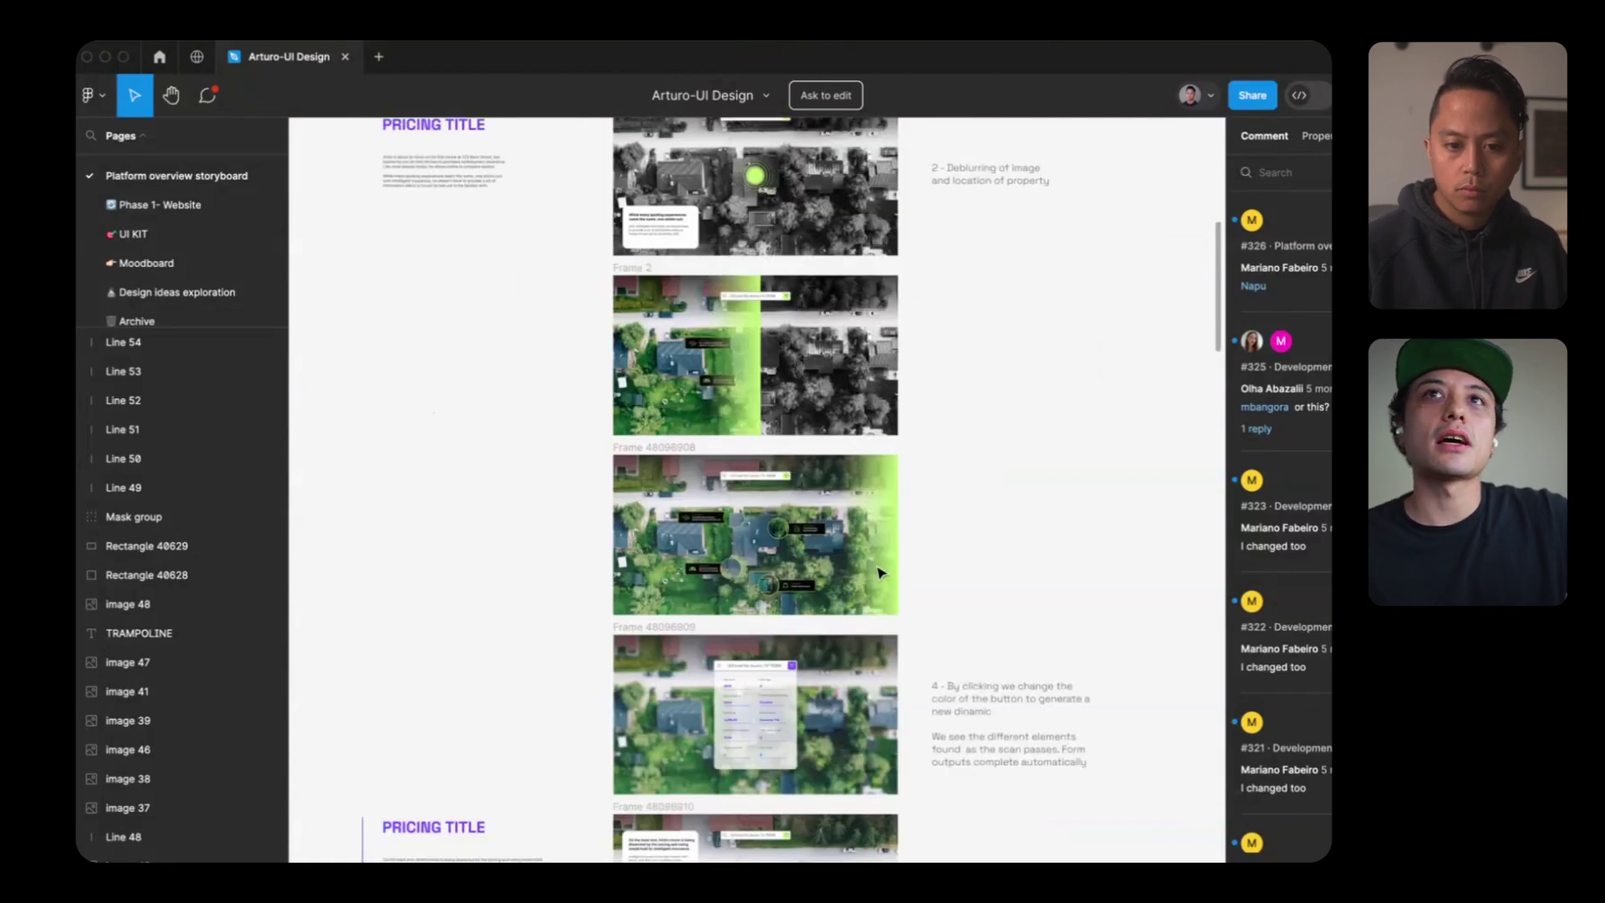
scroll(880, 573, down, 5)
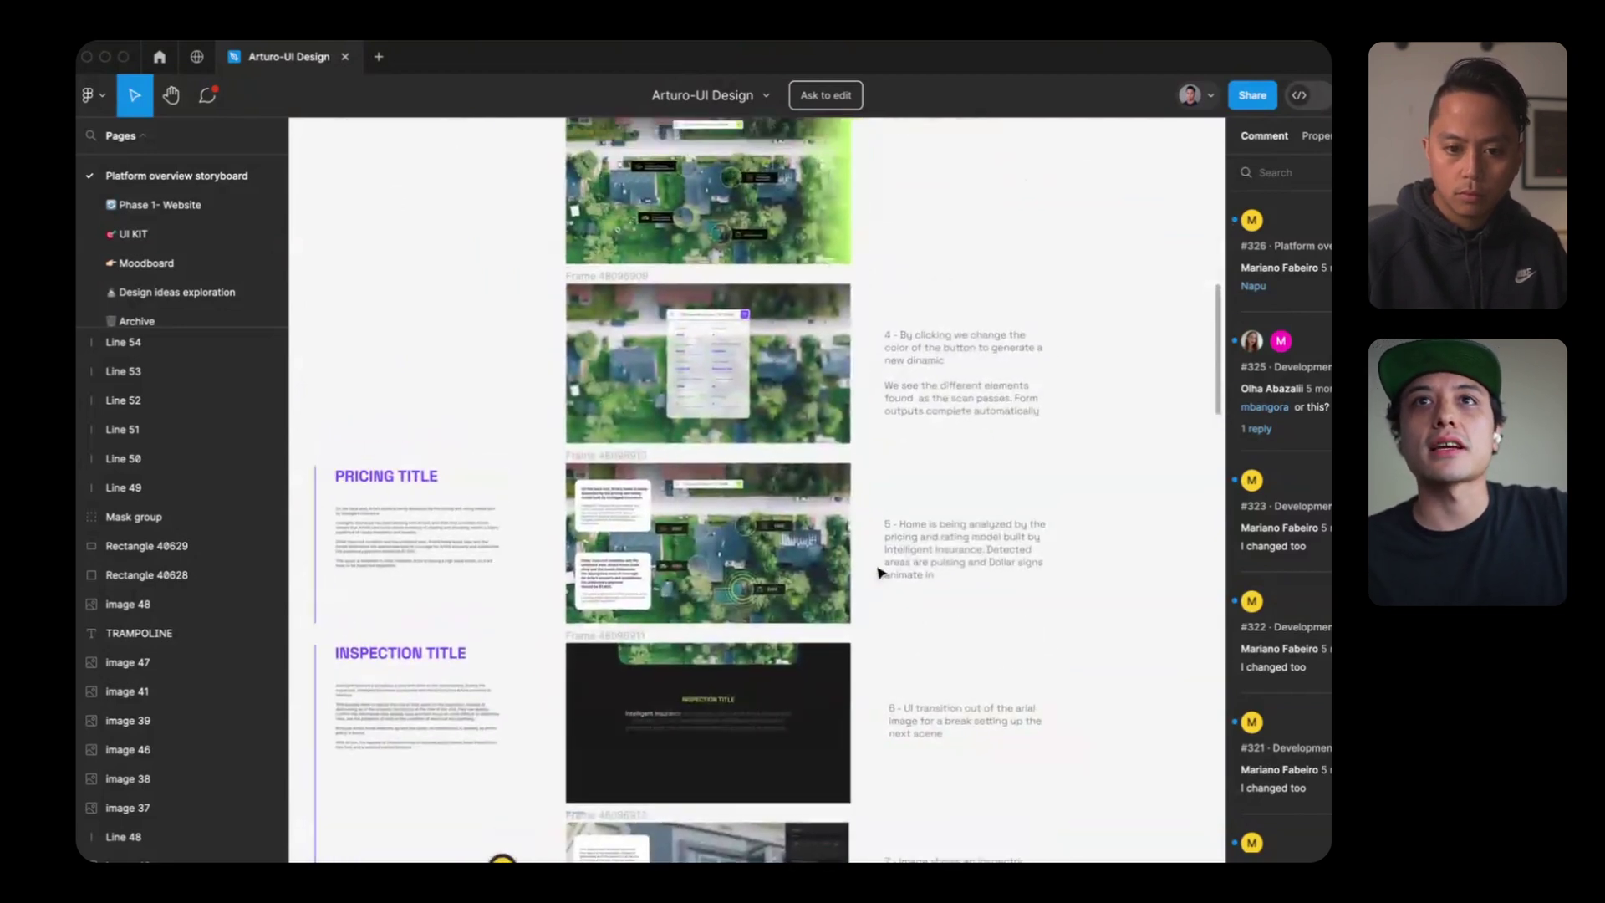
scroll(880, 572, up, 15)
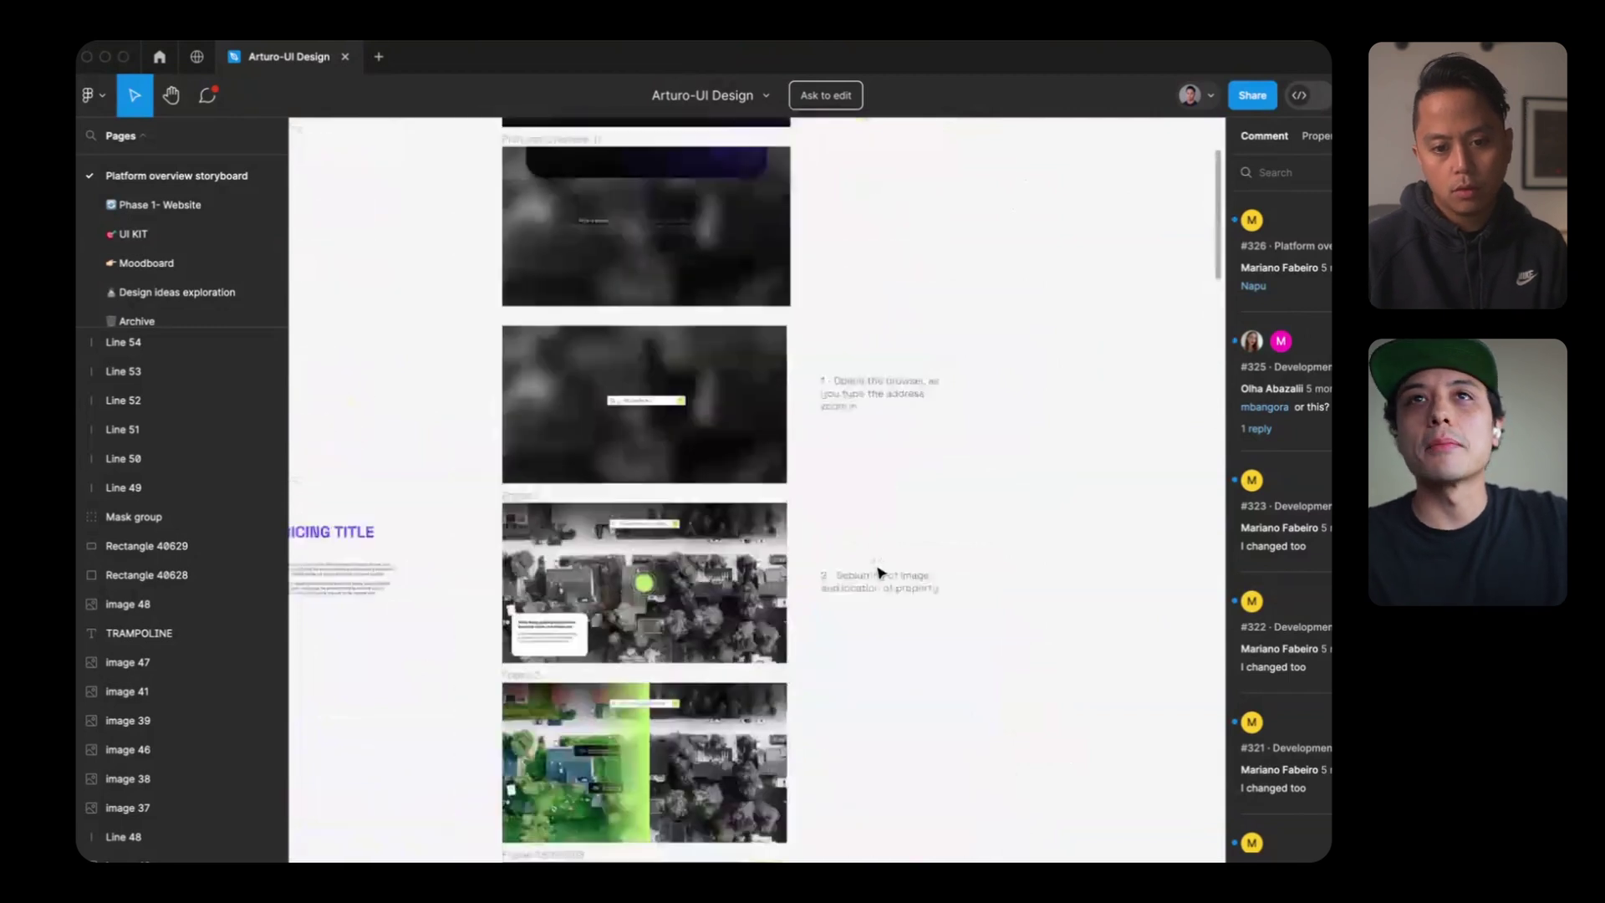
scroll(880, 572, up, 2)
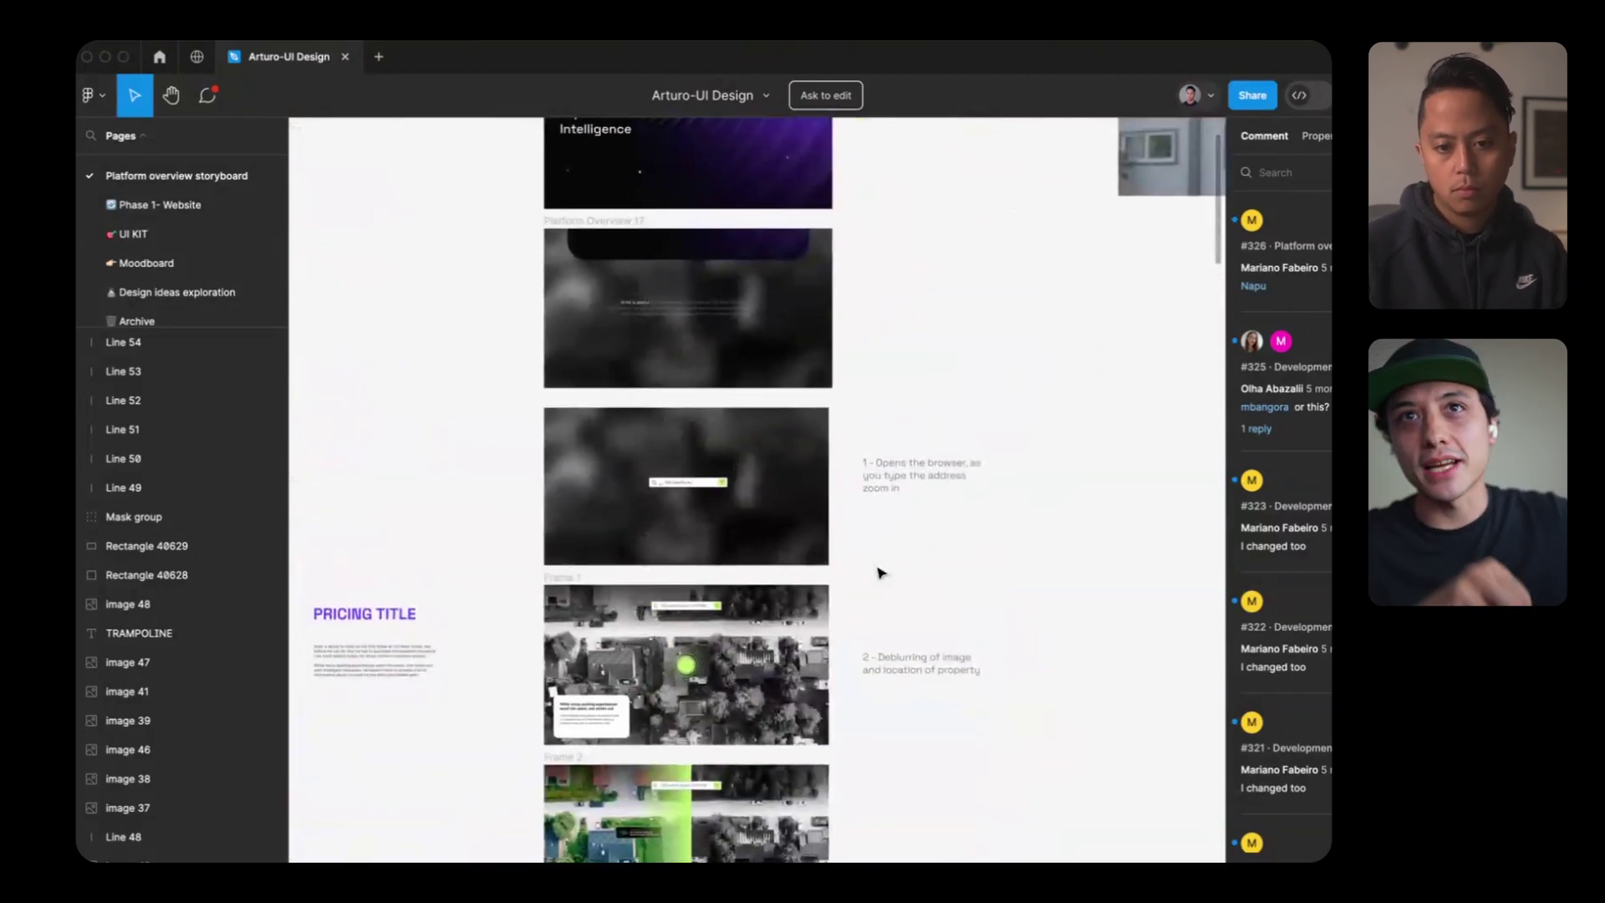
Step: Inspect the deblurring frame and the green scan that colours the aerial image in Frame 2 and the frame below it
scroll(880, 572, down, 1)
scroll(880, 573, down, 5)
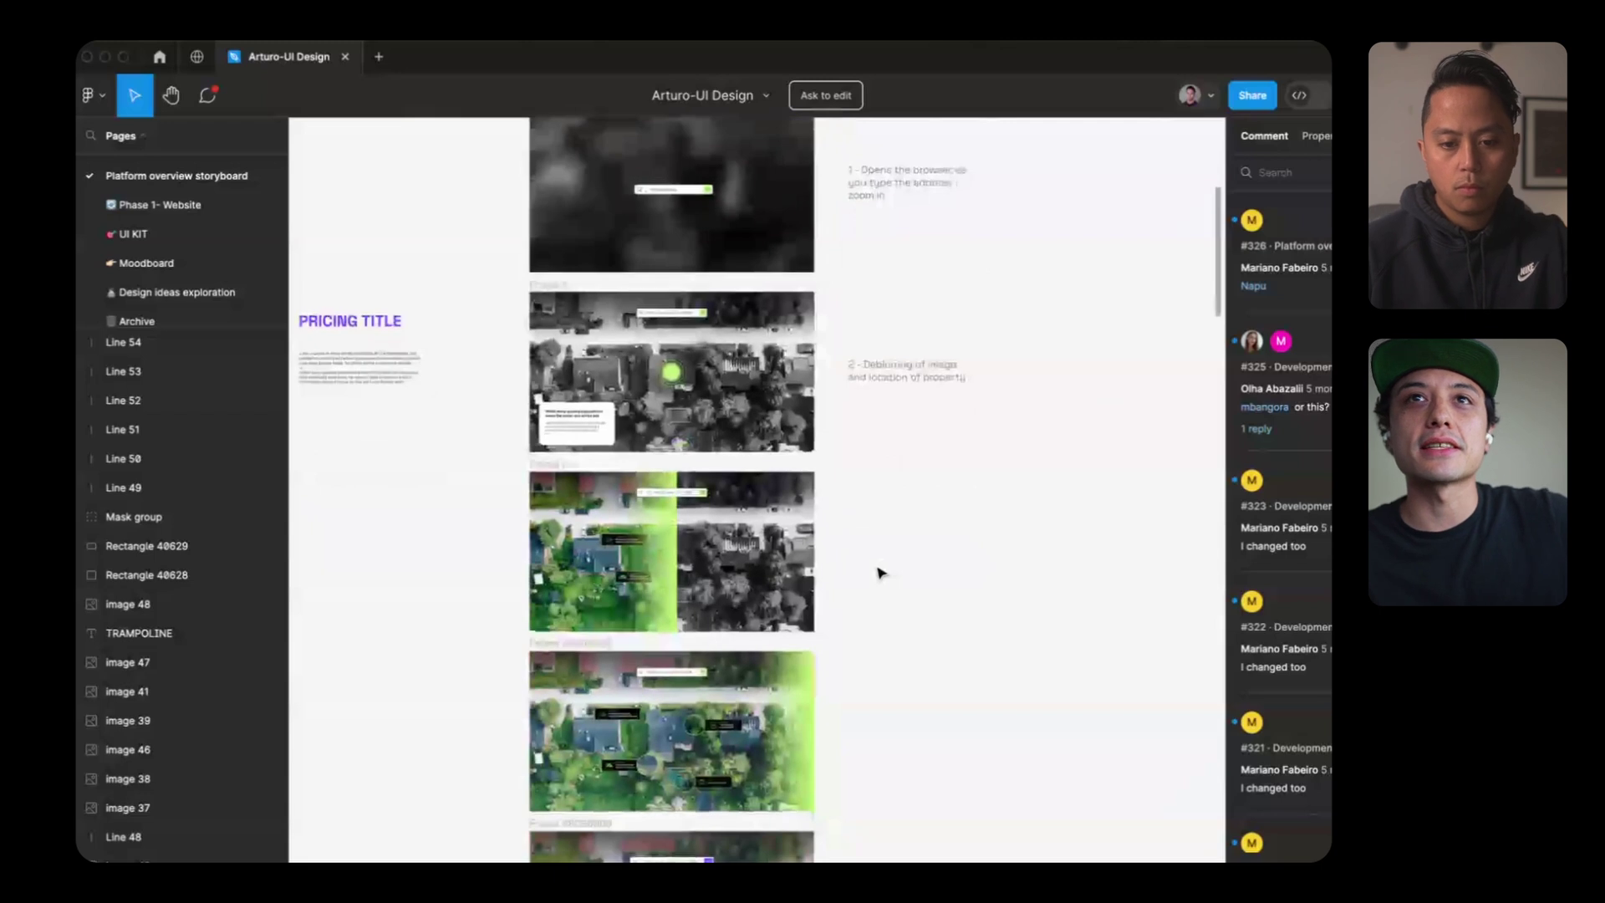
scroll(732, 505, up, 2)
scroll(732, 506, up, 3)
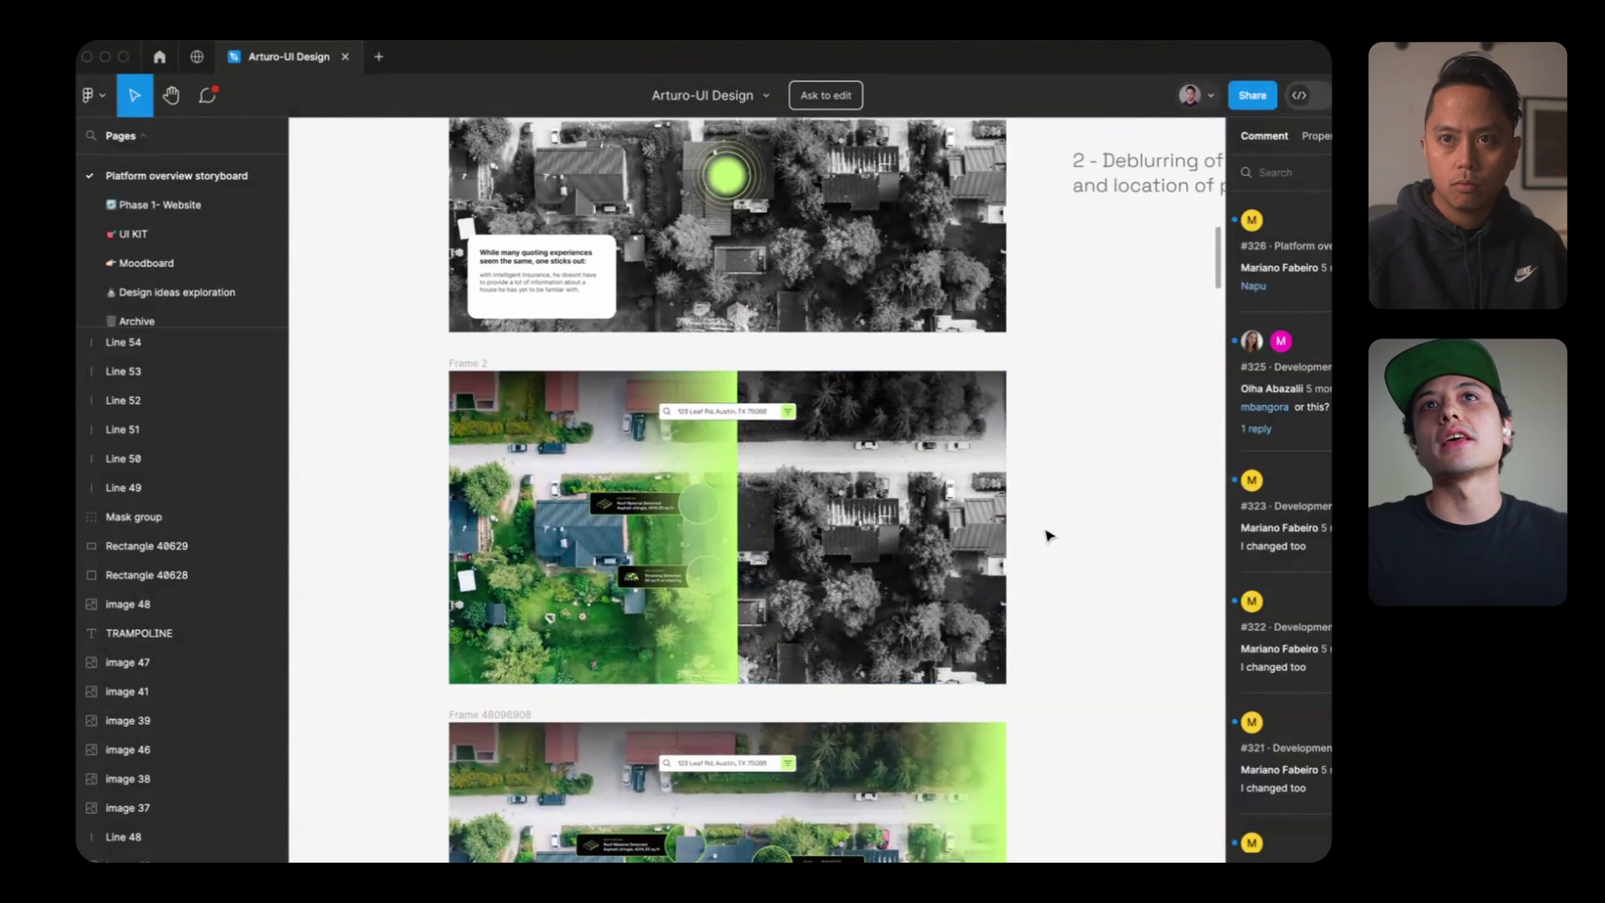
scroll(1050, 535, down, 4)
scroll(1050, 535, down, 2)
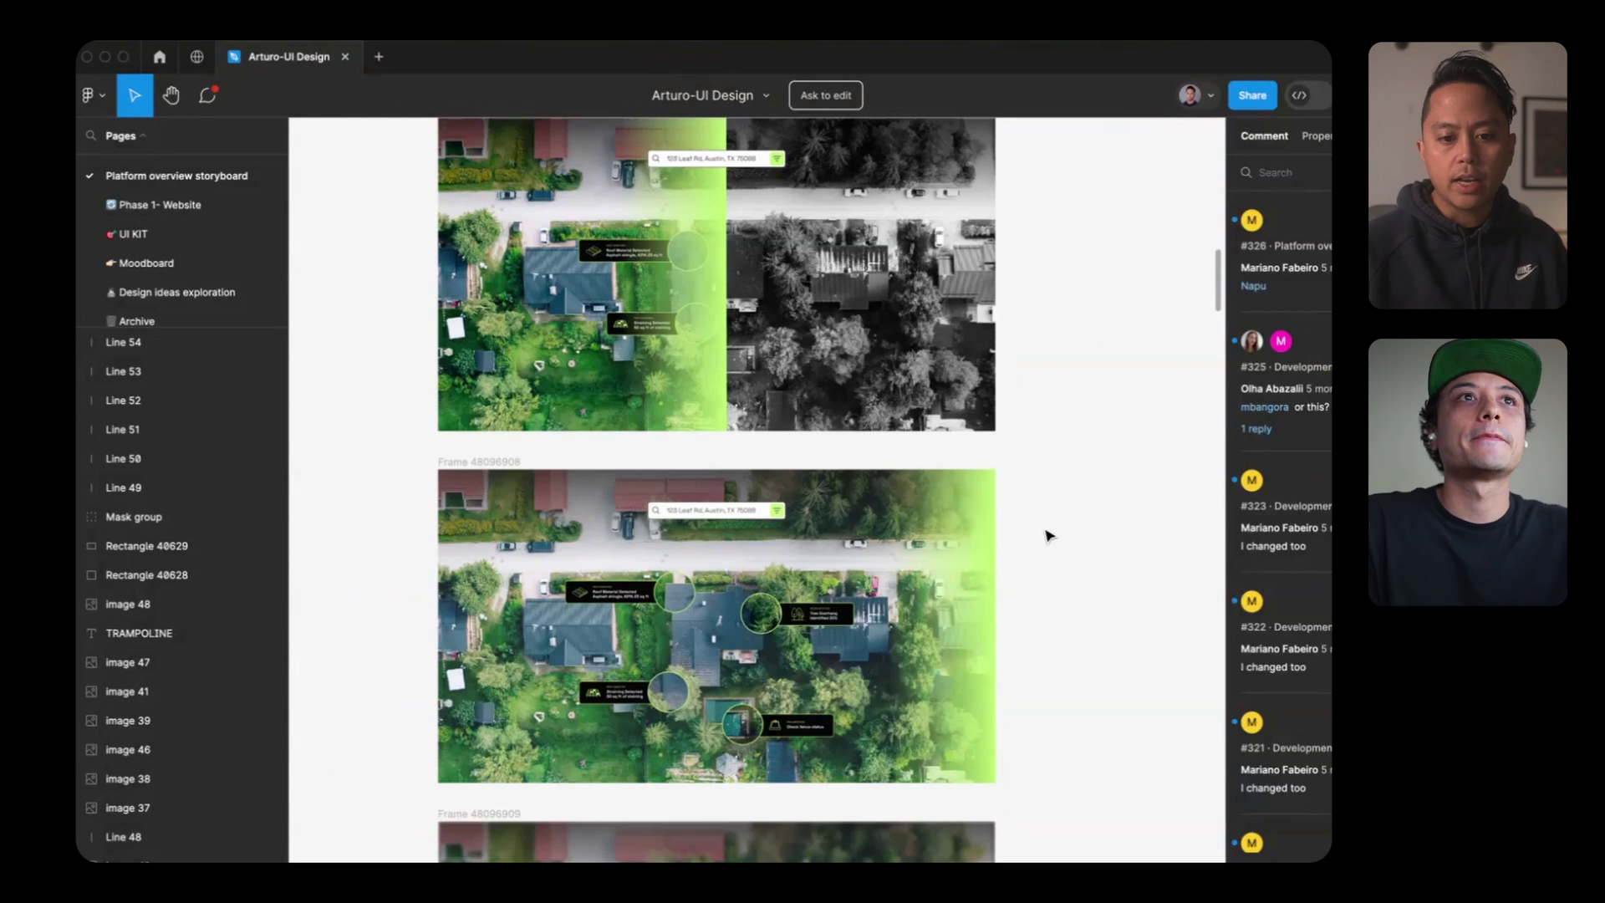
Step: Follow the storyboard from the Impactful Intelligence hero through the address search and green scan to the property form frame
scroll(1049, 535, up, 10)
scroll(1050, 534, up, 5)
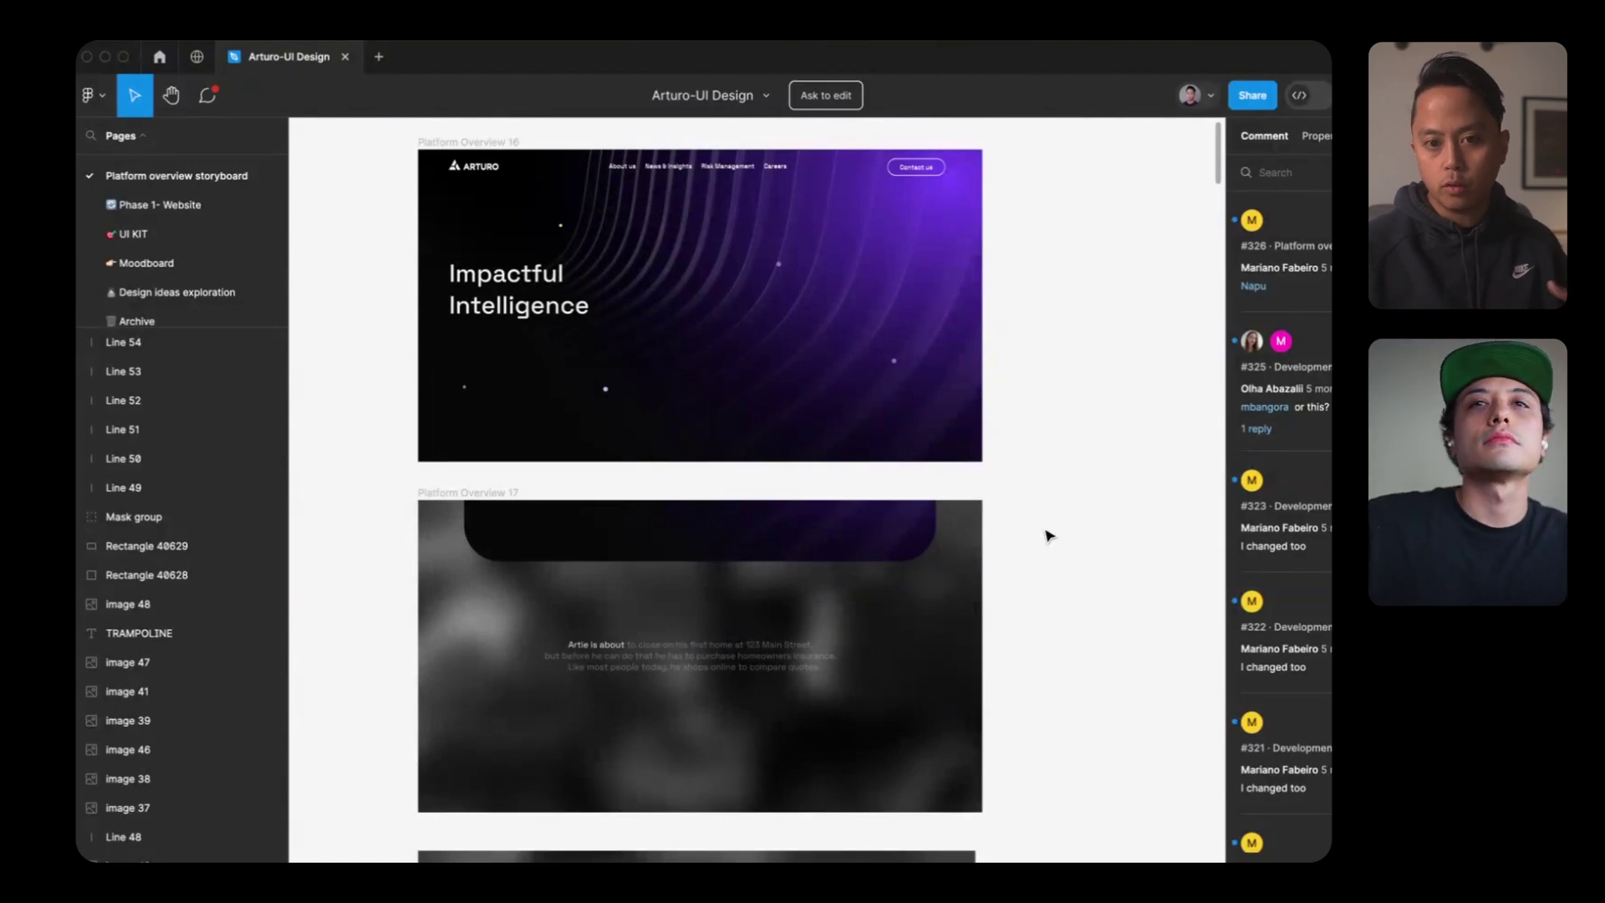
scroll(1048, 534, down, 3)
scroll(1048, 535, up, 2)
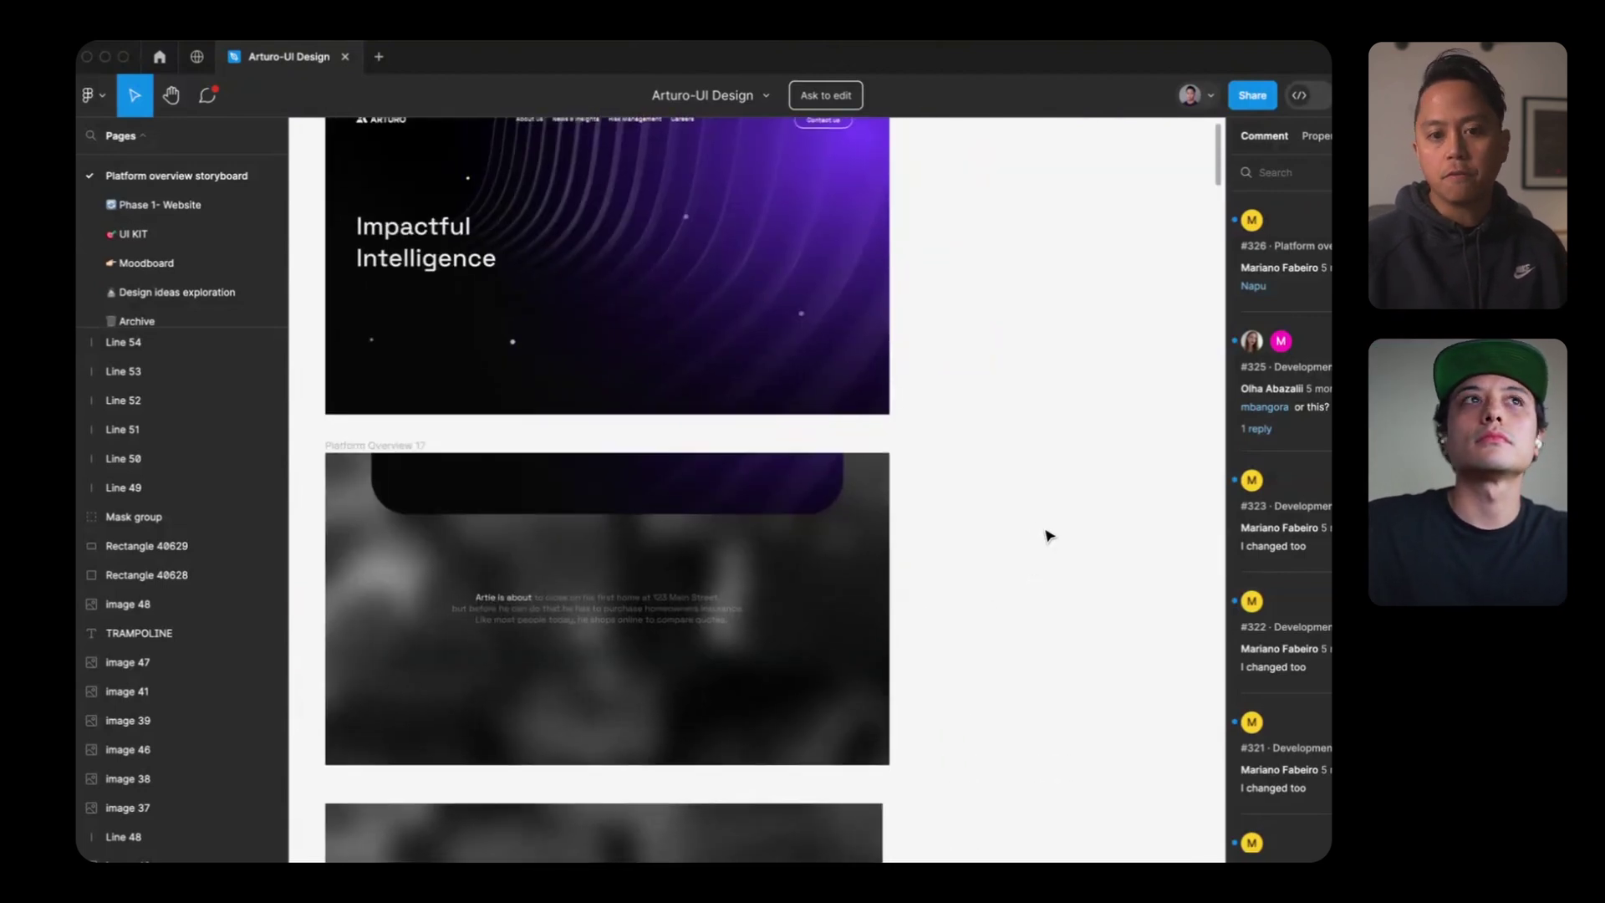
scroll(1046, 532, down, 4)
scroll(1046, 531, down, 5)
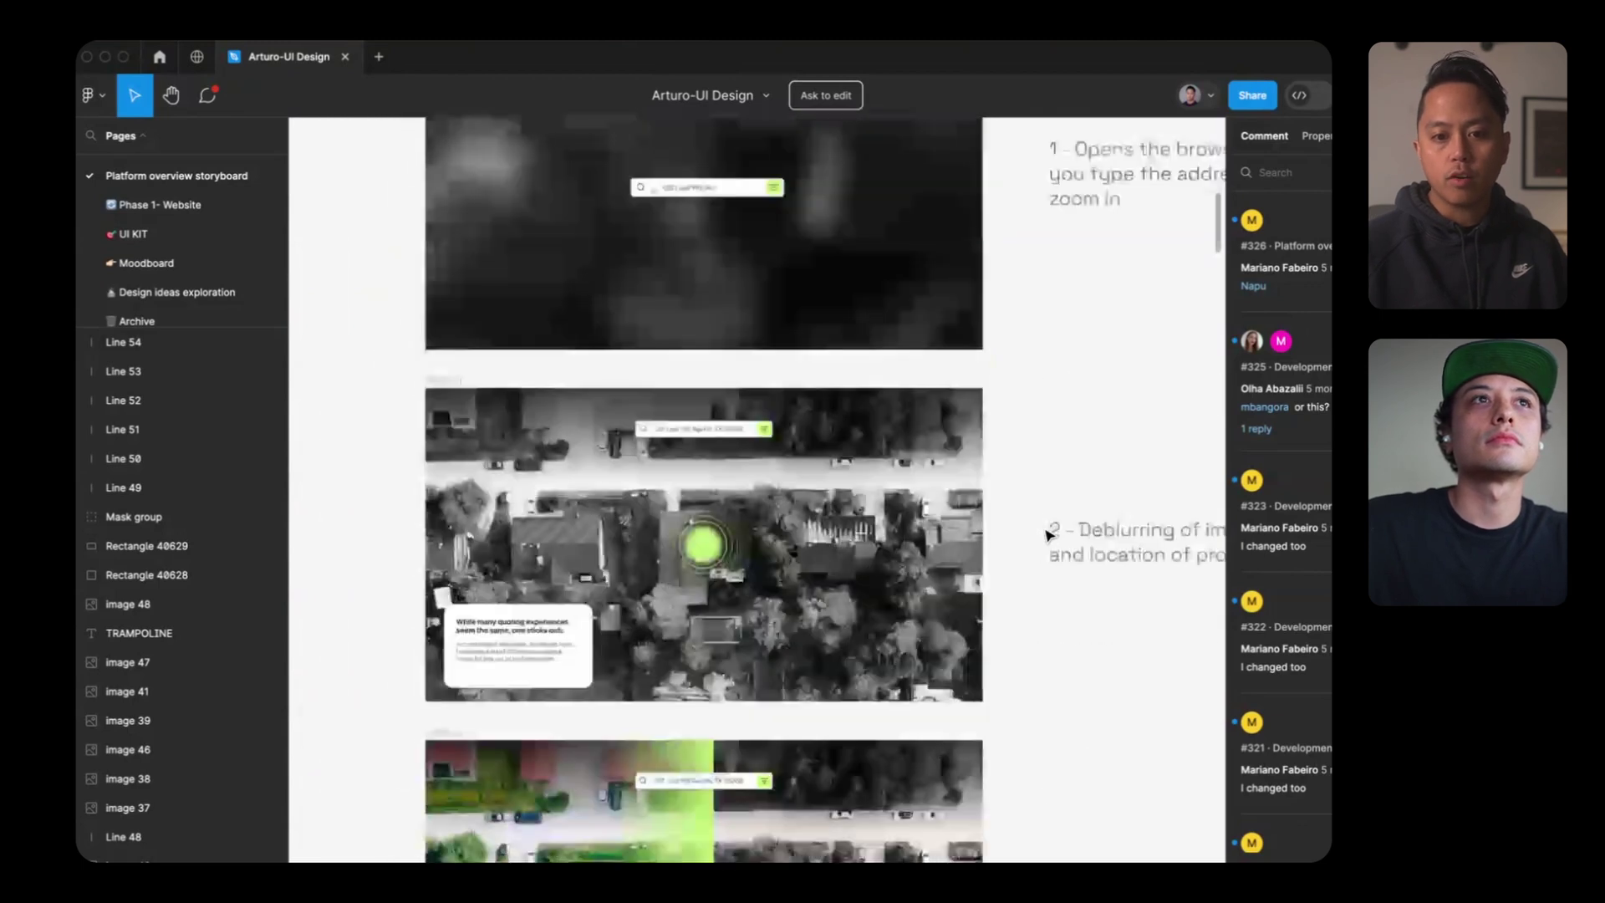
scroll(732, 475, down, 6)
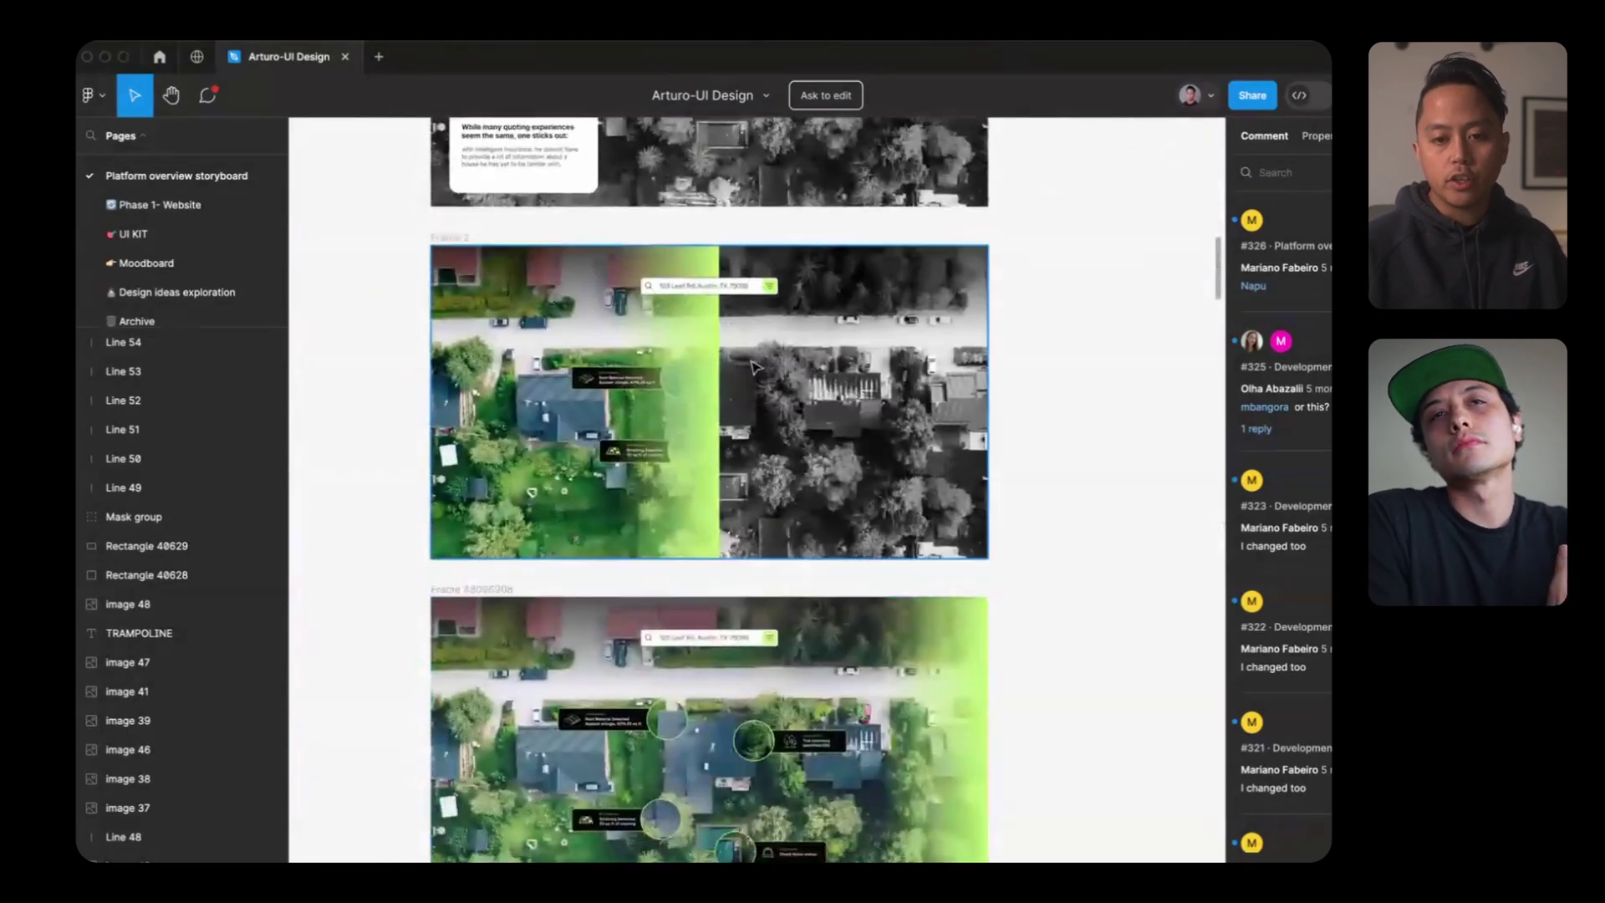
scroll(731, 686, down, 4)
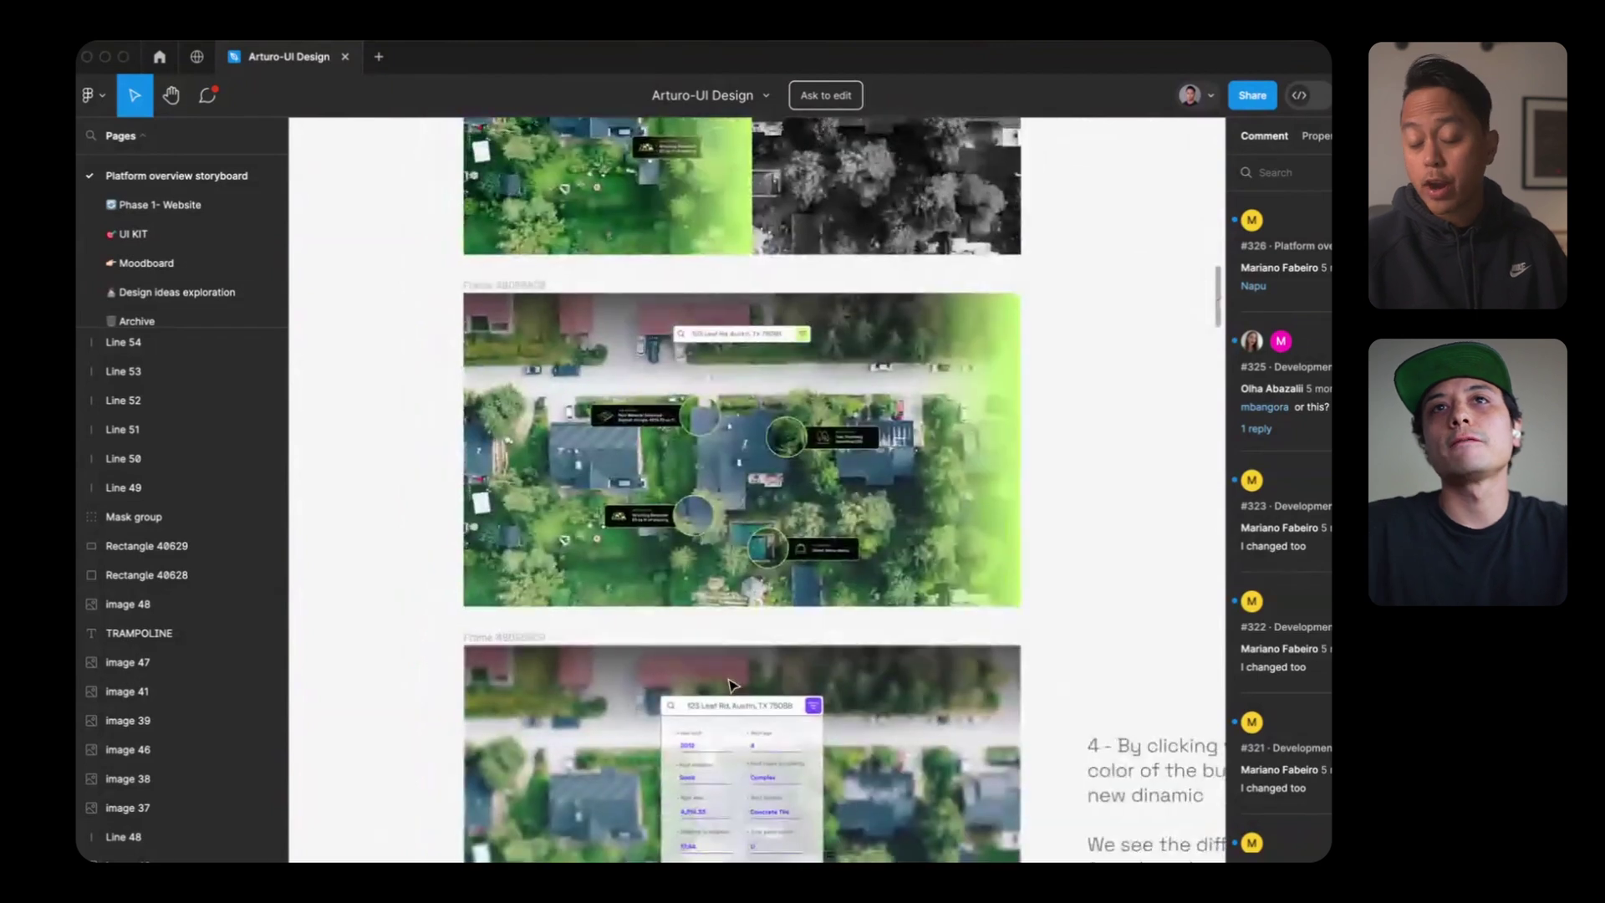
Step: Trace the sequence back from the property form through the detection labels, green scan and address search to the hero frame
scroll(731, 686, right, 1)
scroll(729, 685, up, 2)
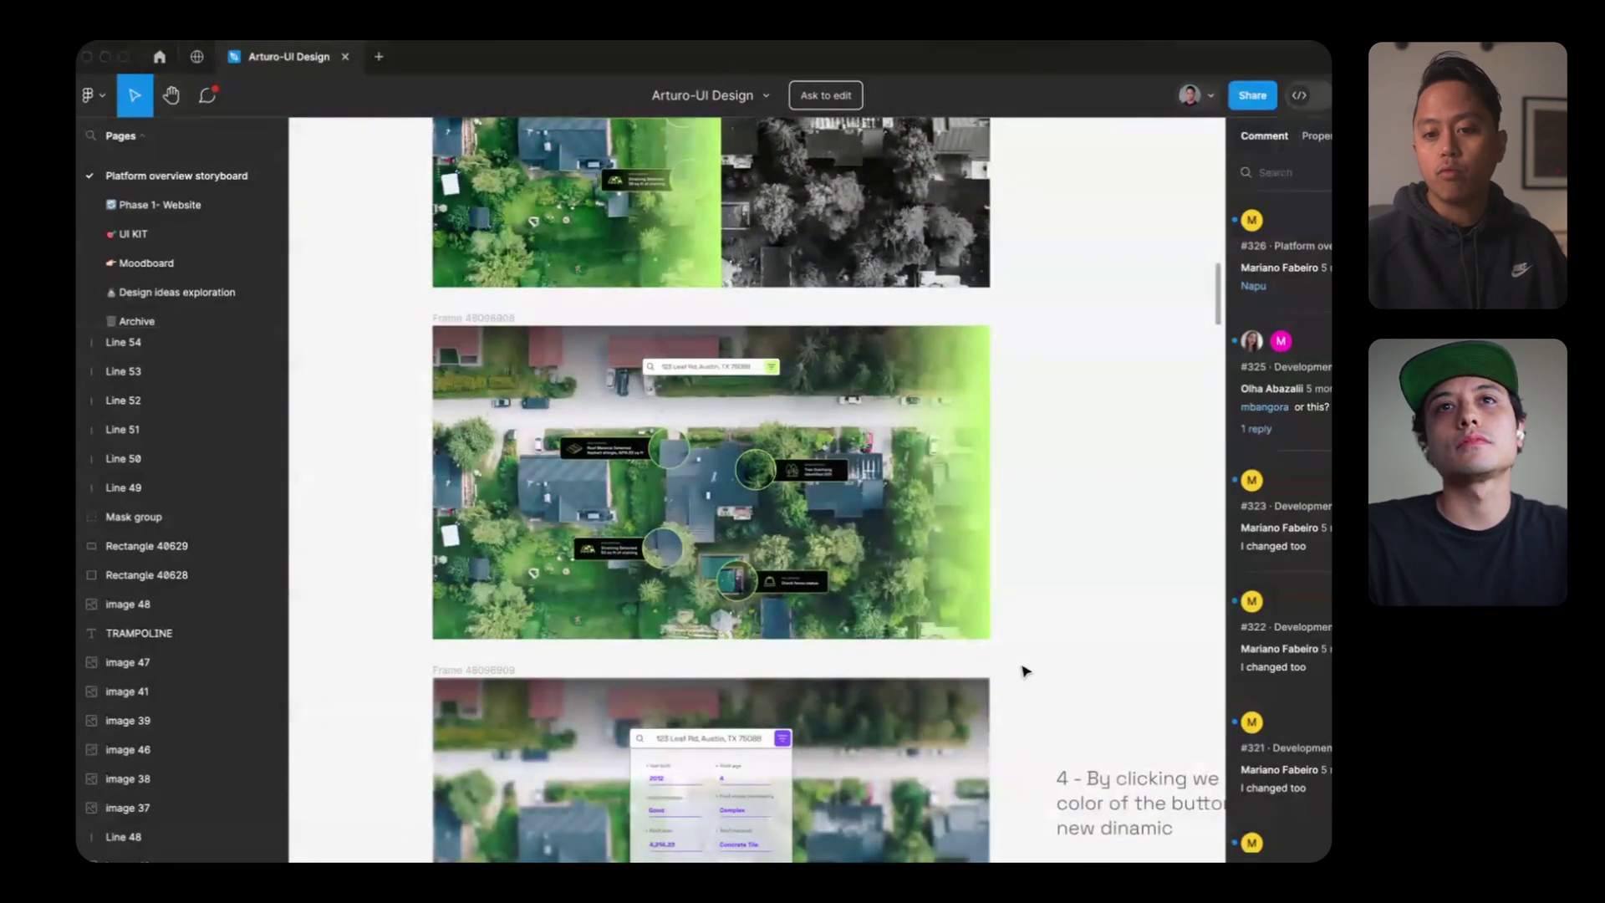
scroll(1020, 666, up, 2)
scroll(1025, 671, up, 2)
scroll(1025, 671, left, 1)
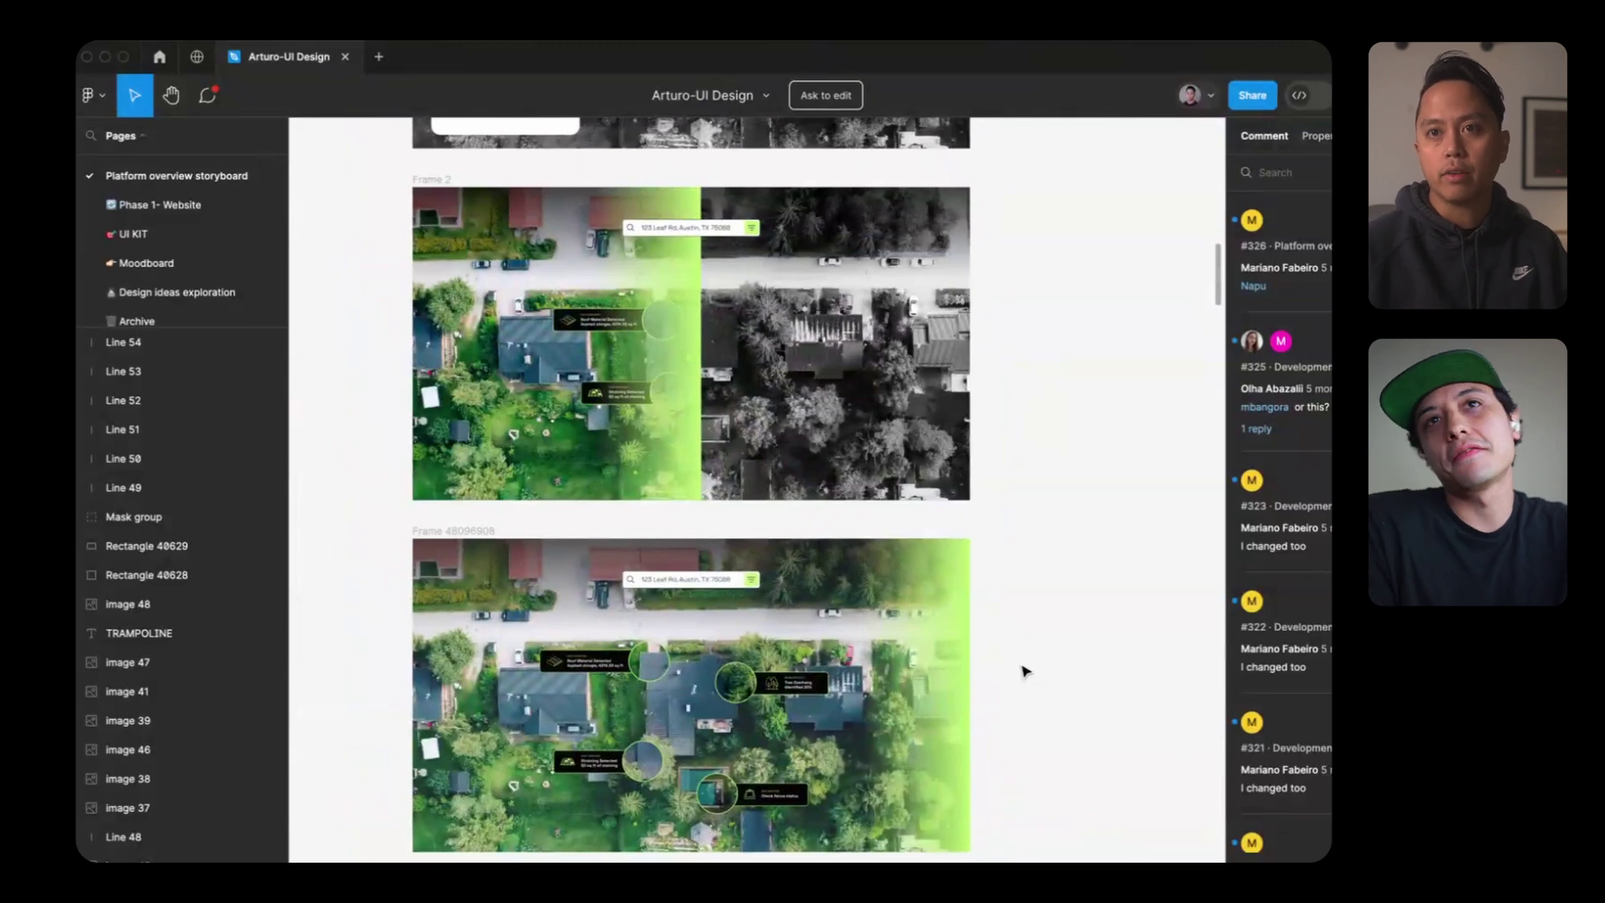
click(664, 100)
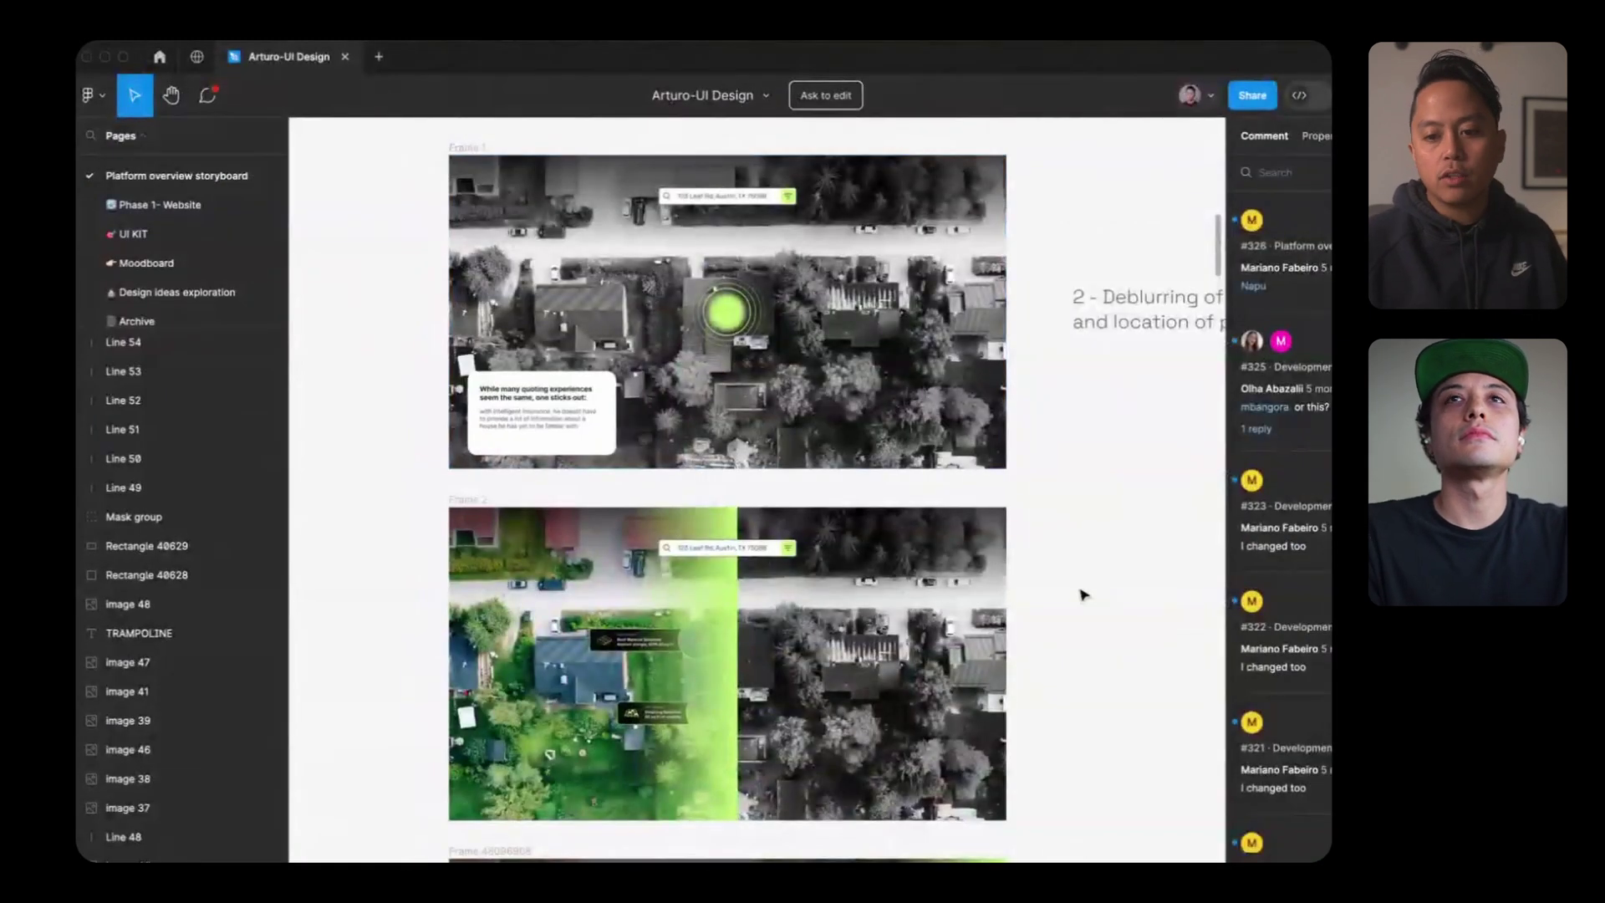
scroll(1047, 597, up, 6)
scroll(1047, 597, up, 6)
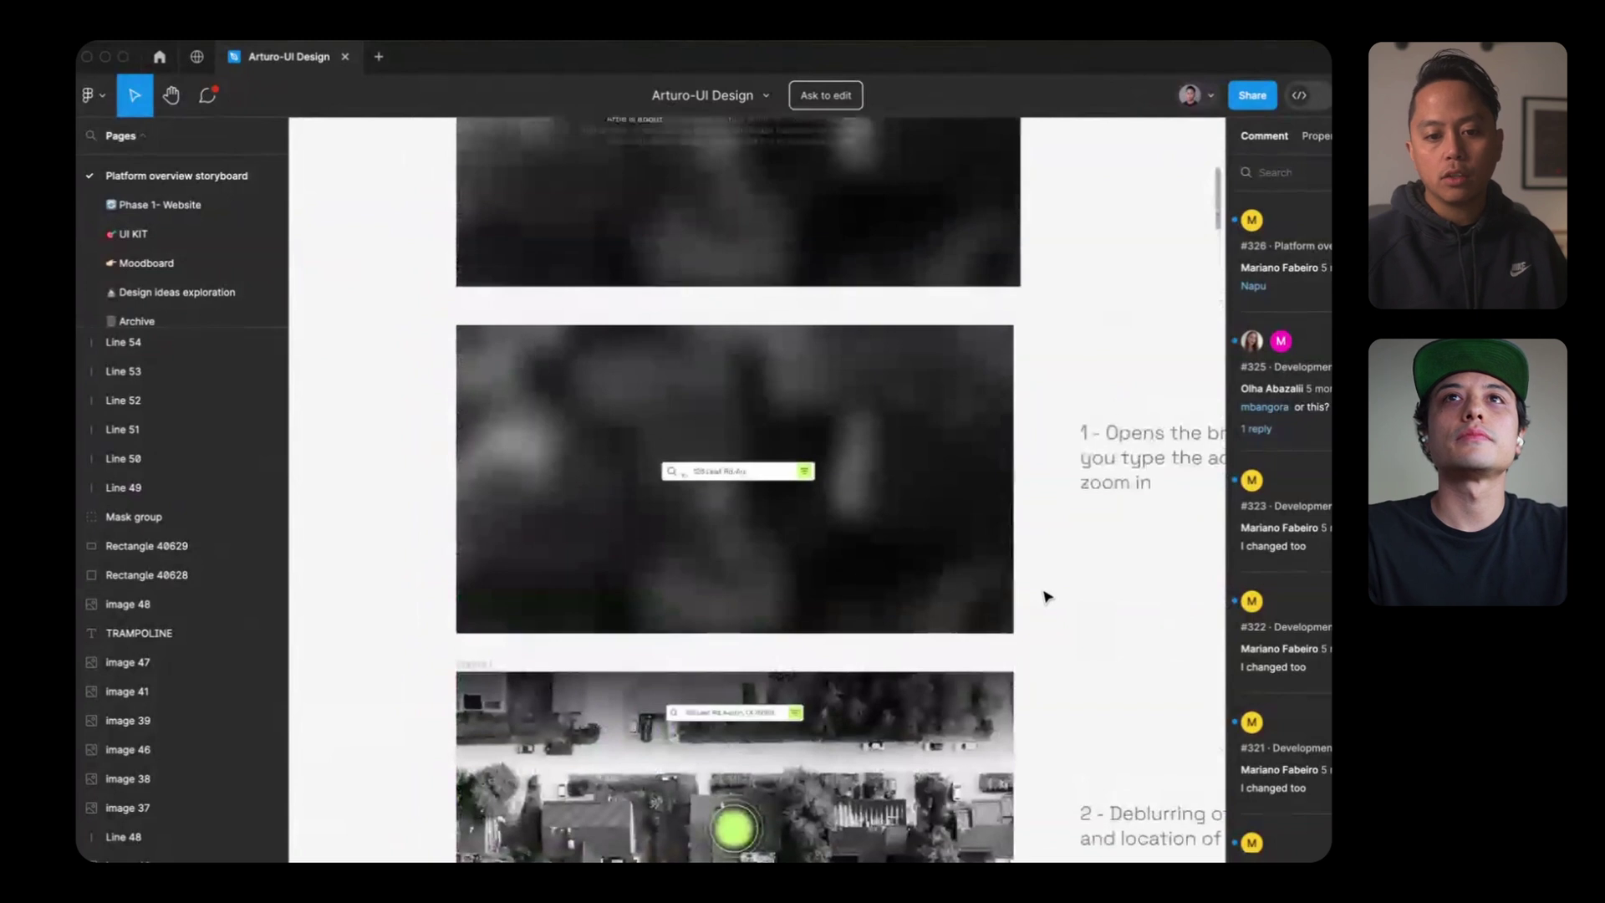
scroll(1047, 597, up, 2)
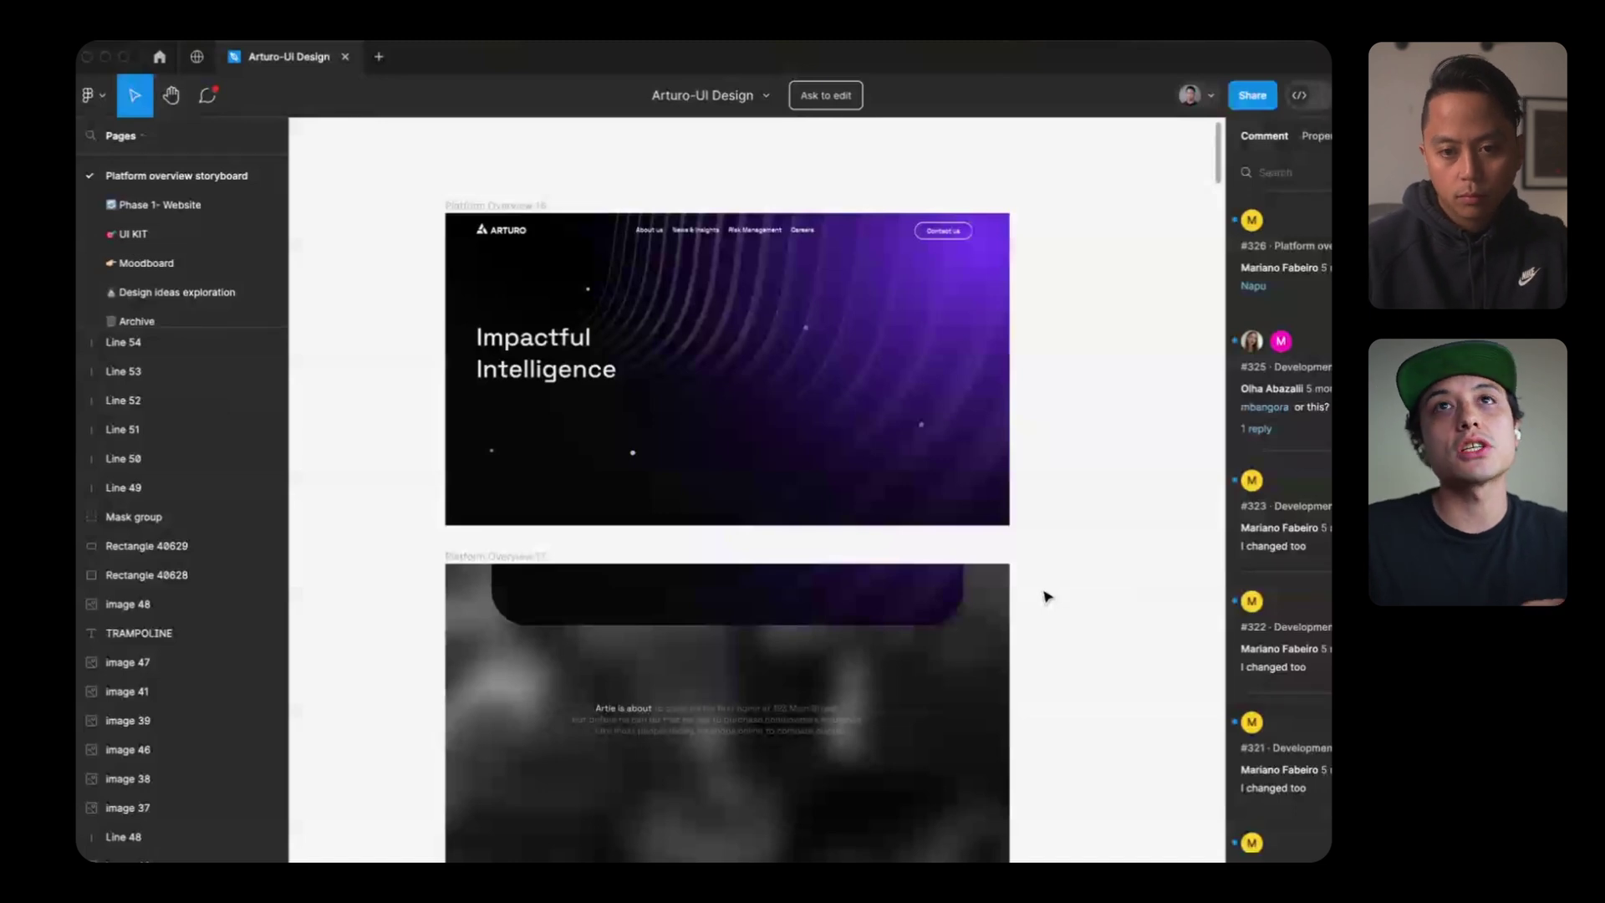
Step: Examine close up the hero transition, Frame 1's pulsing property marker, Frame 2's scan and the fully scanned frame's detection labels
scroll(1046, 596, up, 3)
scroll(1046, 595, down, 5)
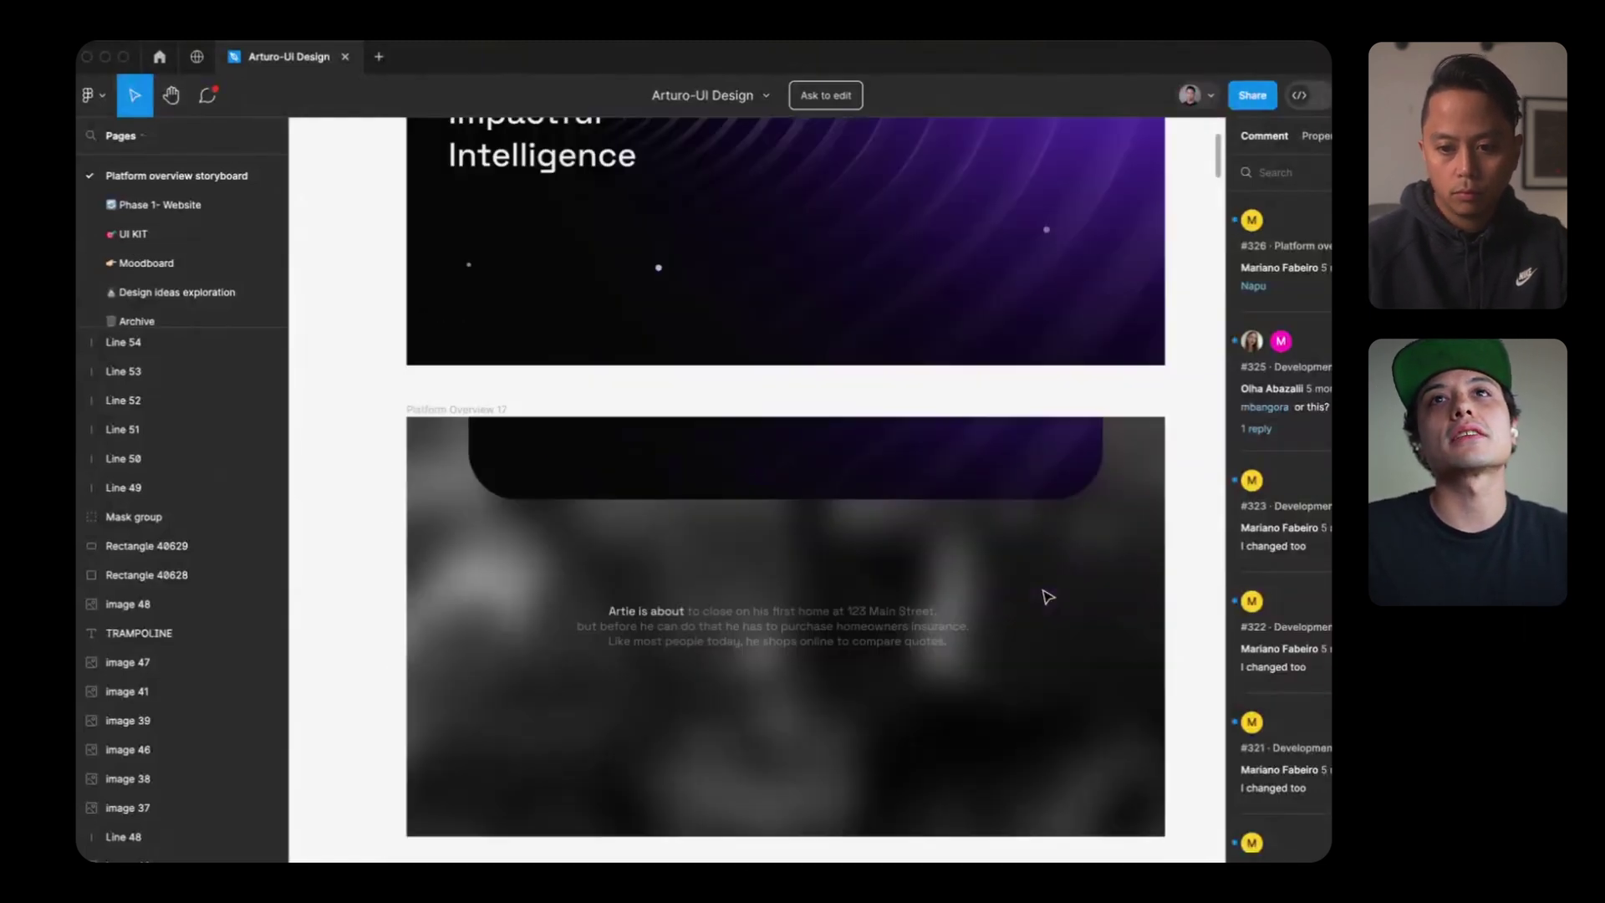
scroll(1046, 596, down, 10)
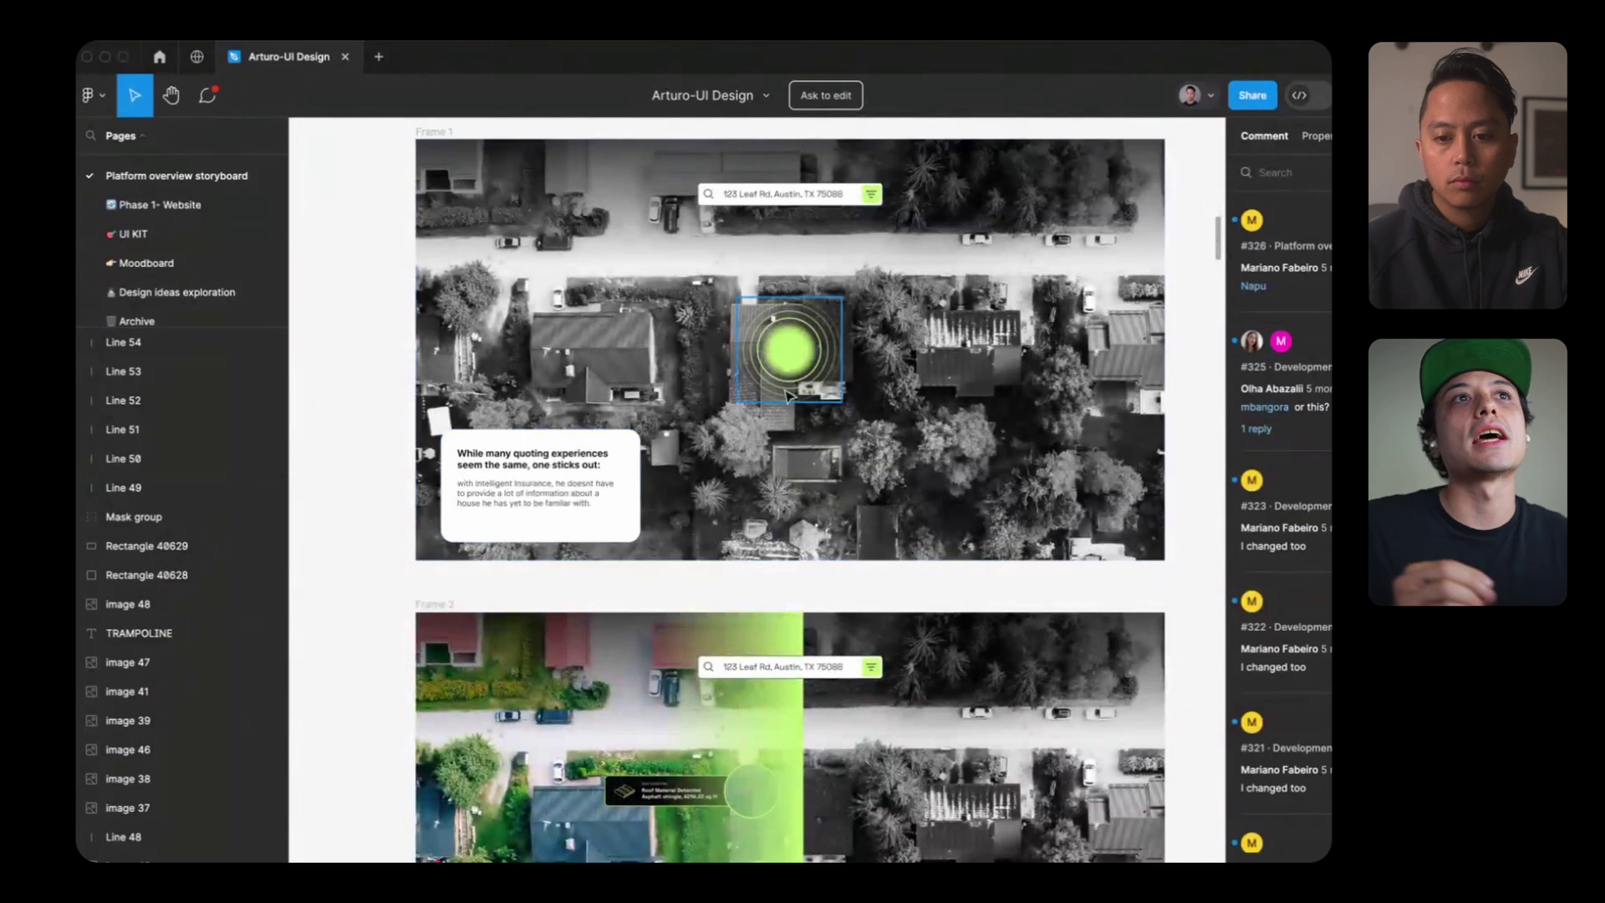
scroll(985, 544, down, 5)
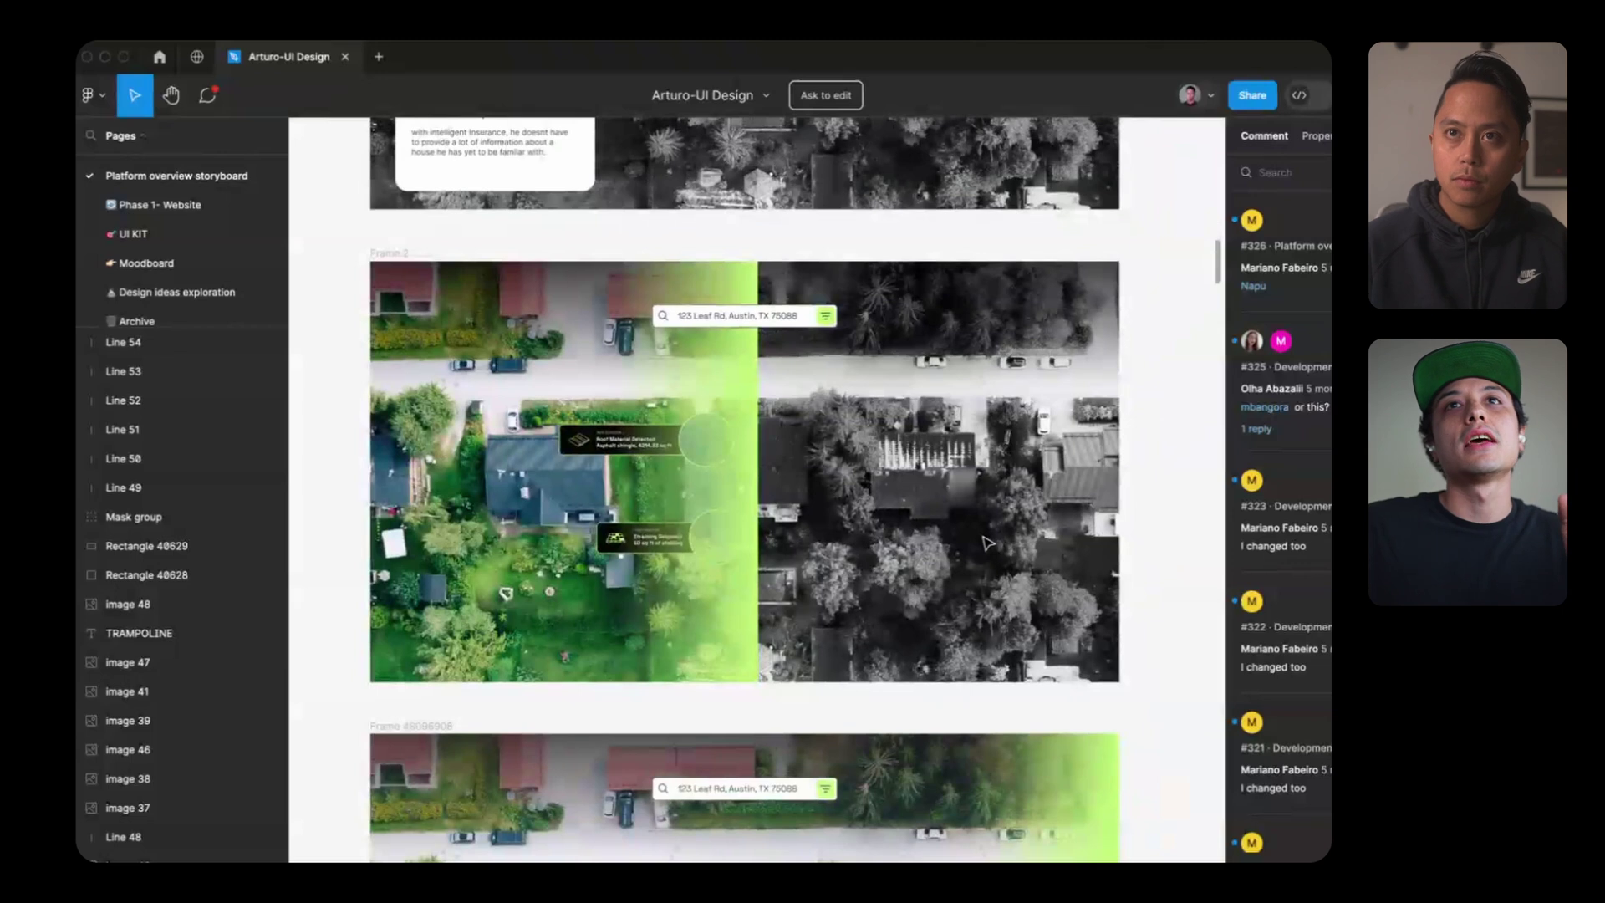
scroll(986, 544, down, 5)
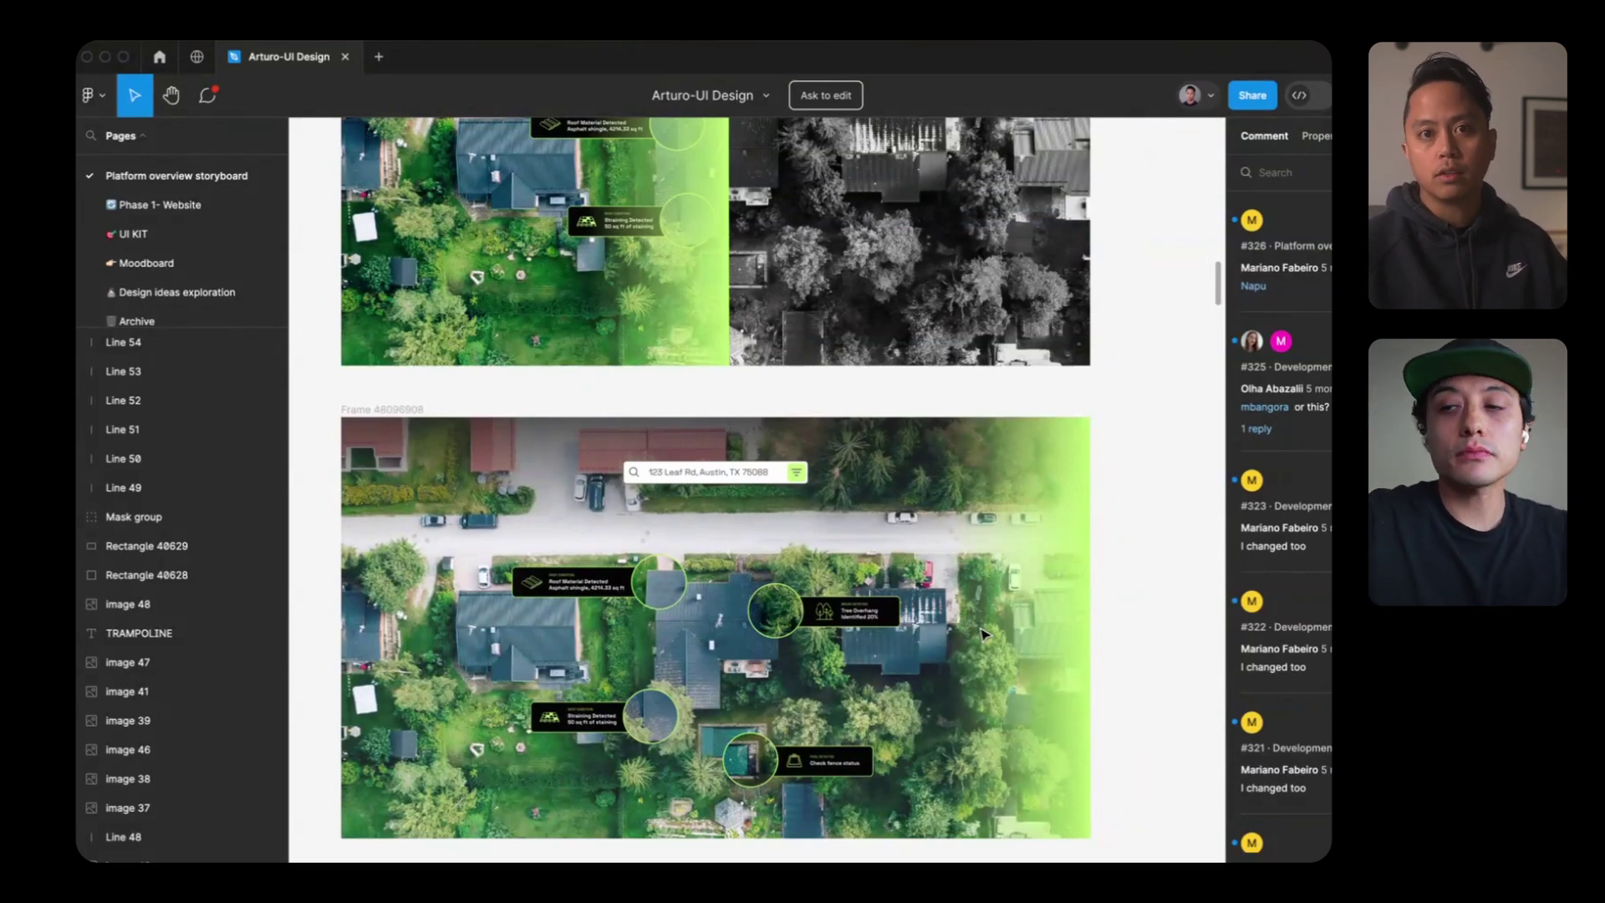
Step: Compare Frame 1's pulsing property marker with Frame 2's green scan and the blurred address search frame above them
scroll(1188, 462, up, 10)
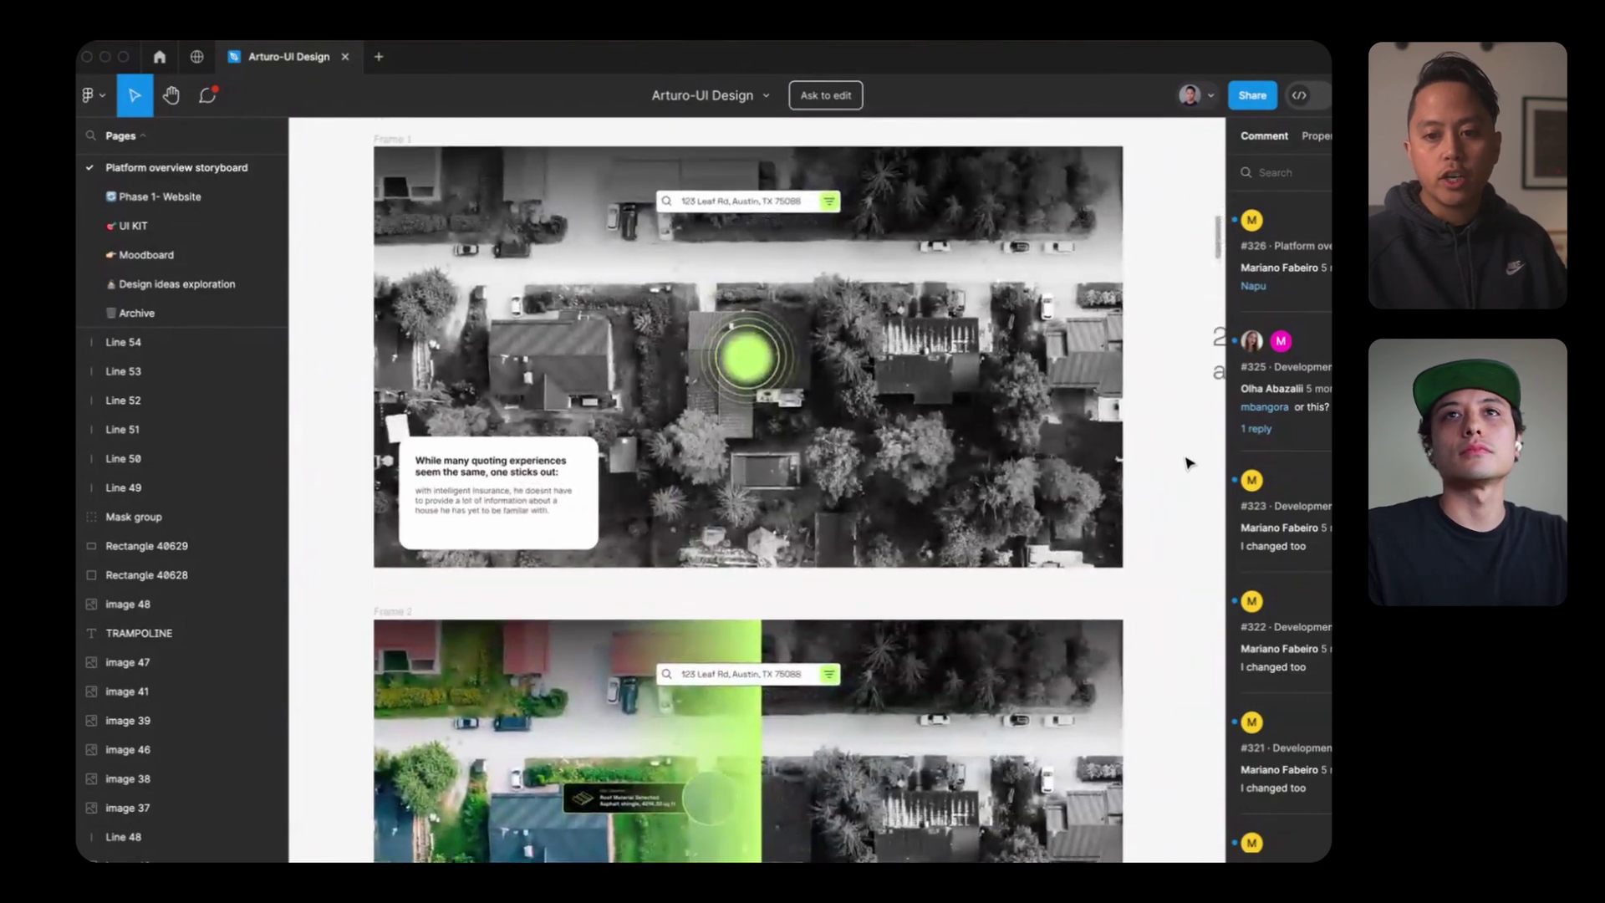
scroll(1188, 462, down, 1)
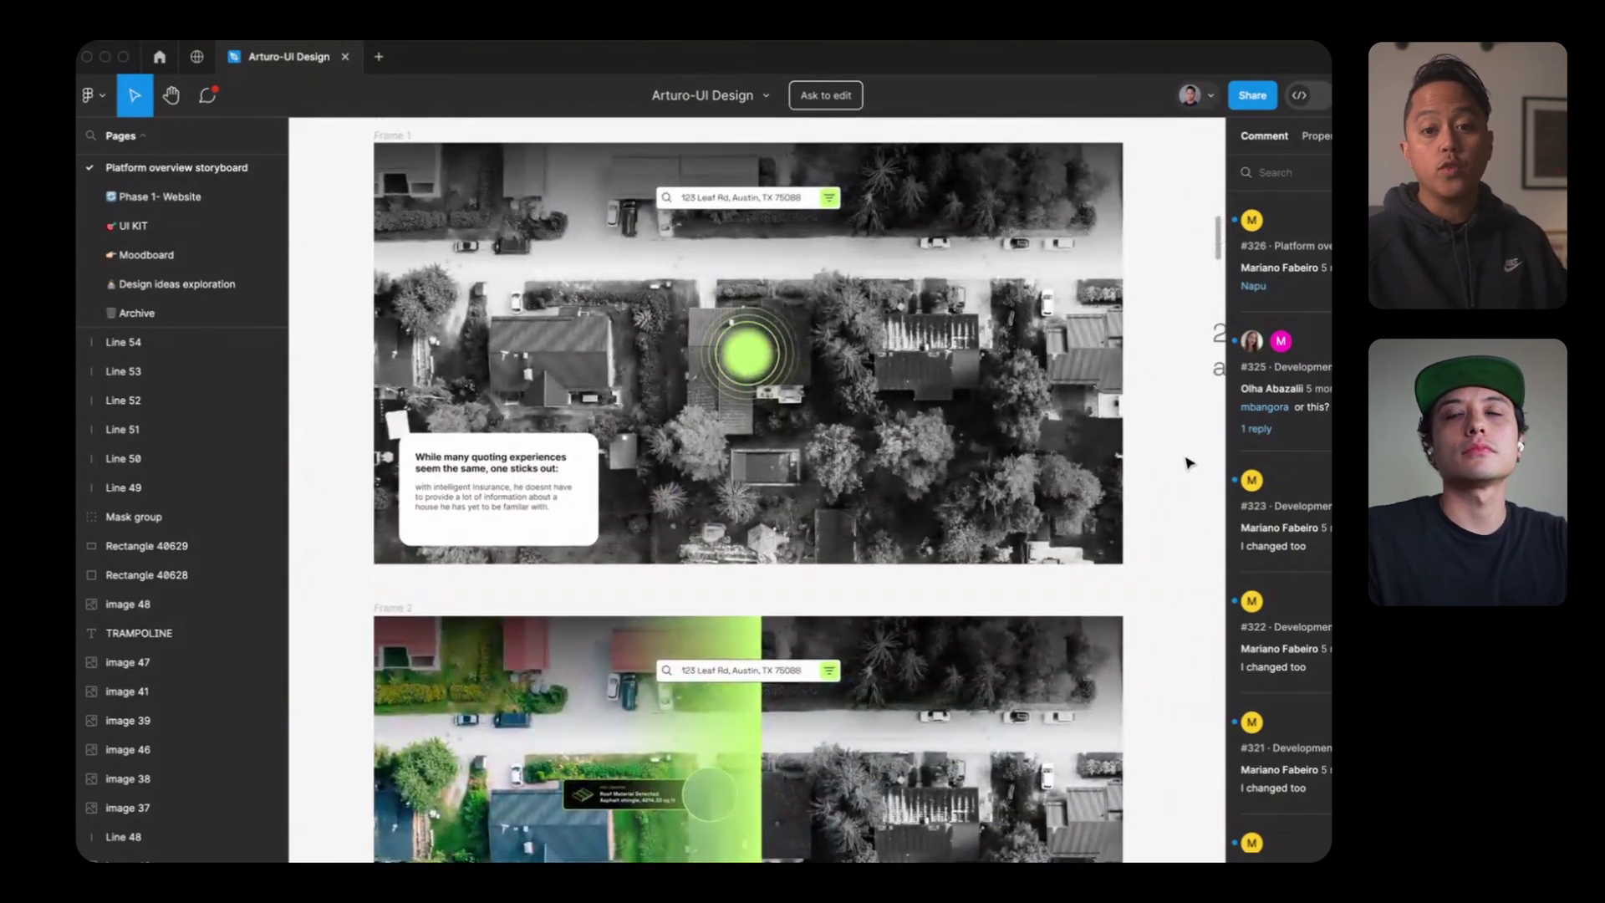
scroll(1189, 463, up, 2)
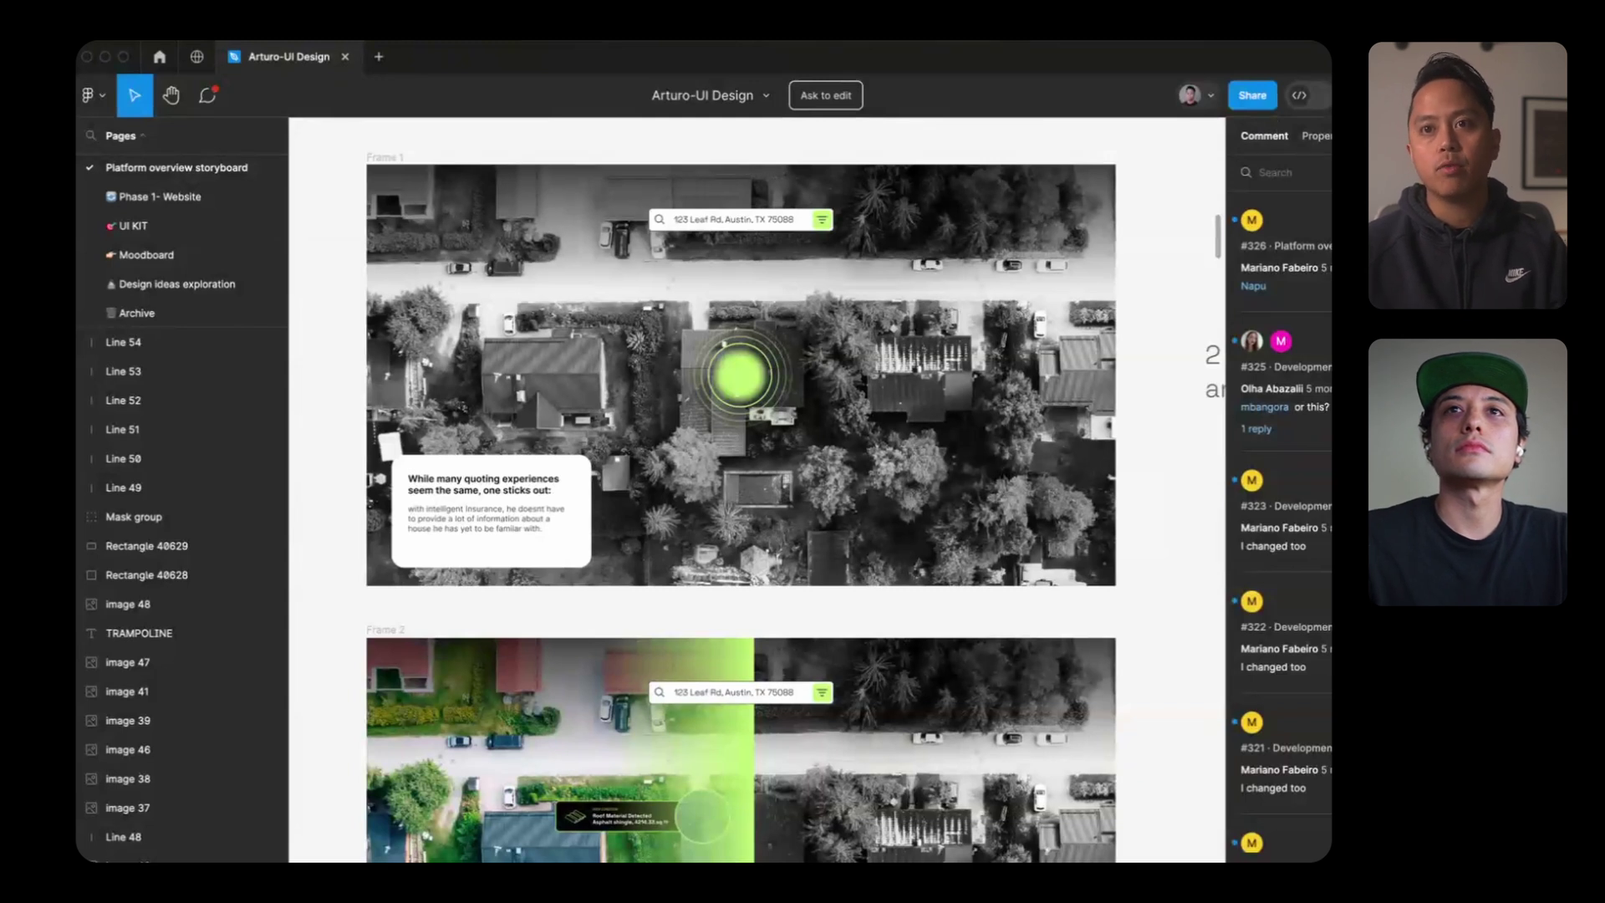
scroll(1167, 365, down, 3)
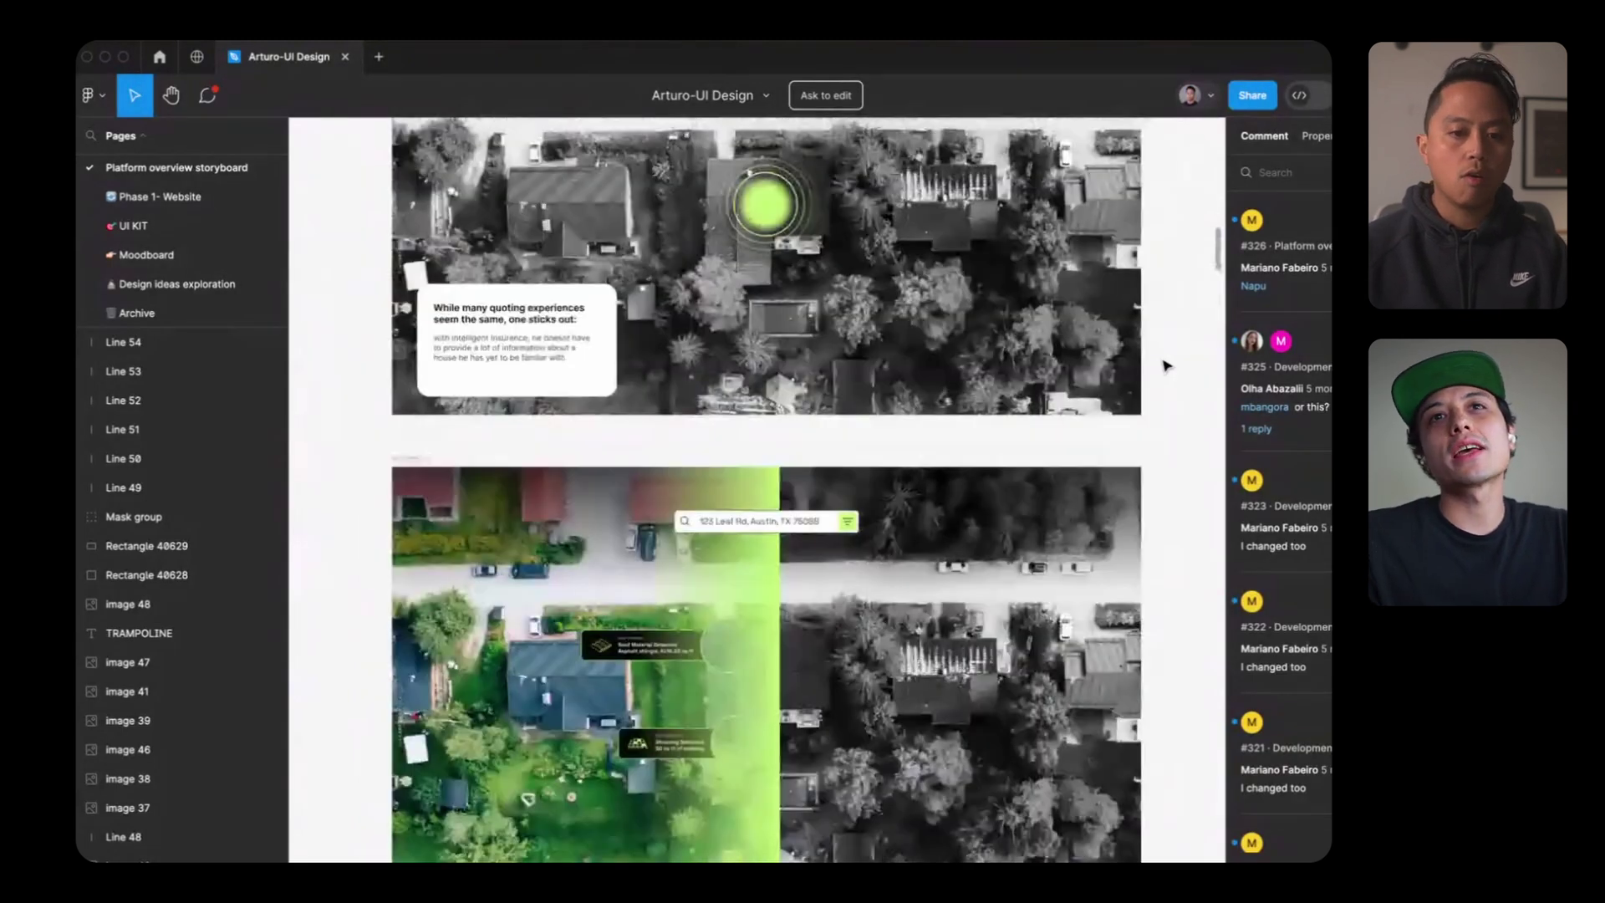
scroll(1167, 365, up, 1)
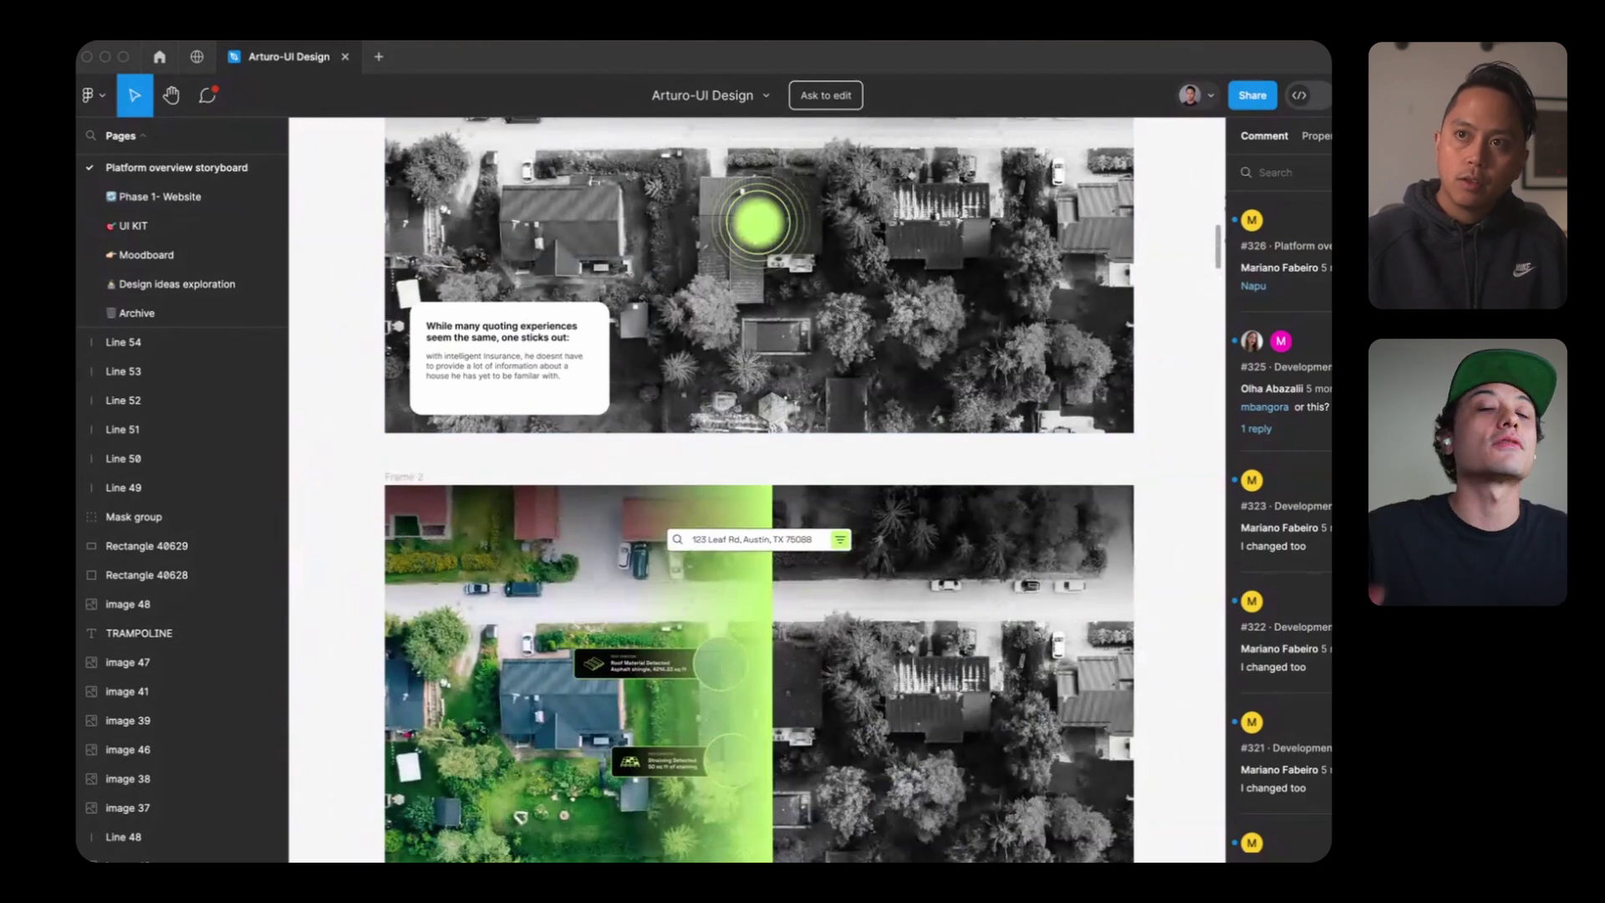
scroll(1004, 673, up, 10)
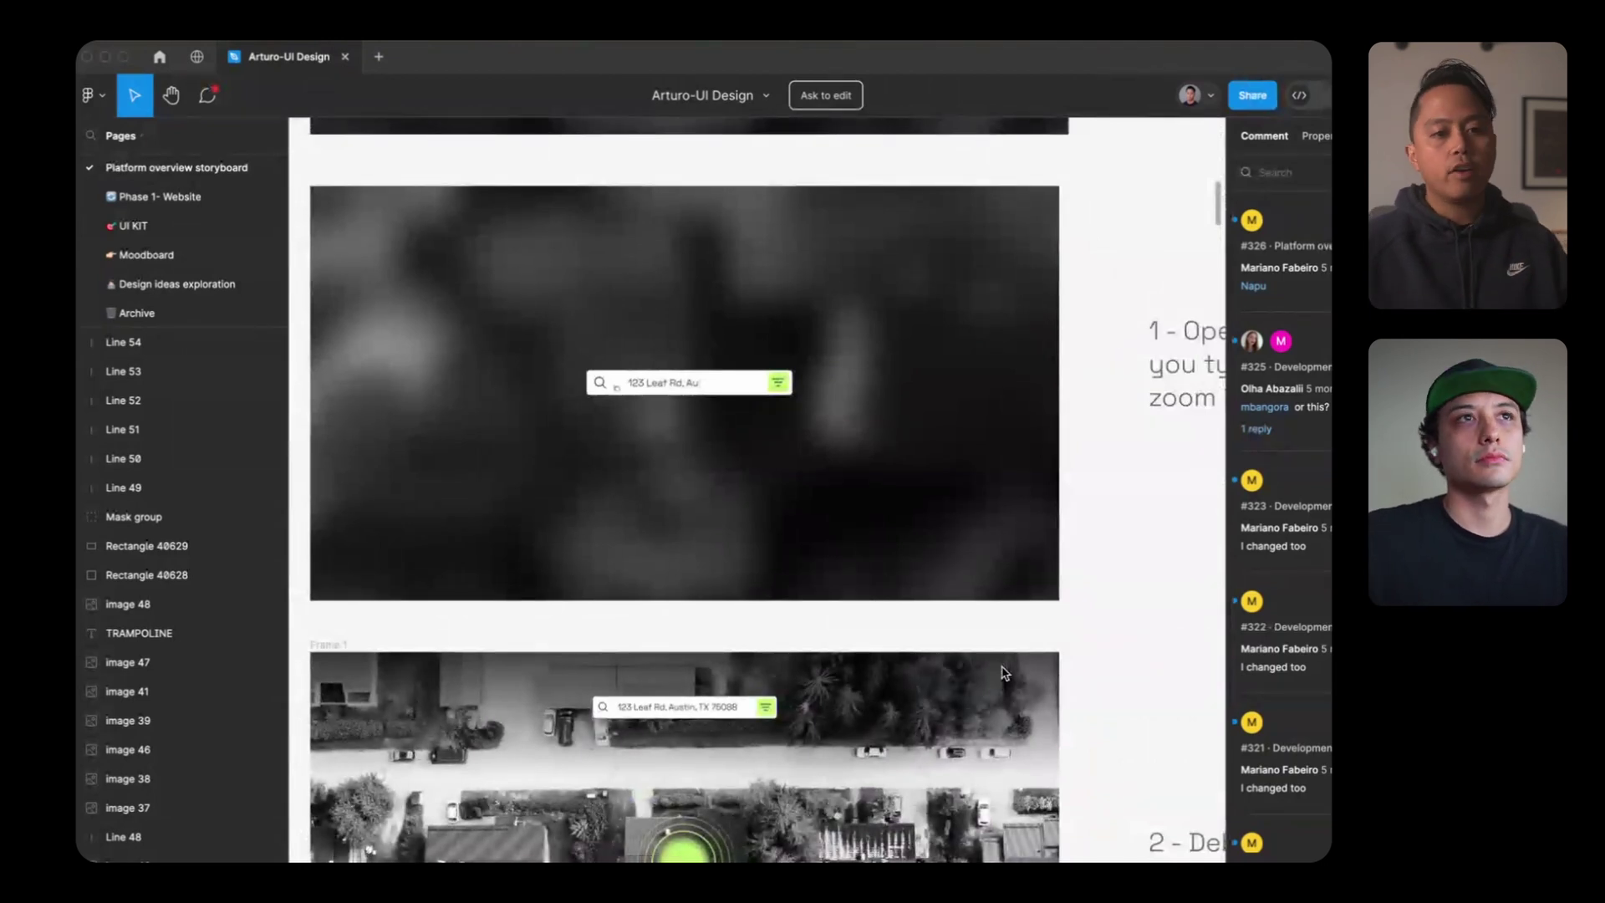
scroll(1004, 673, down, 9)
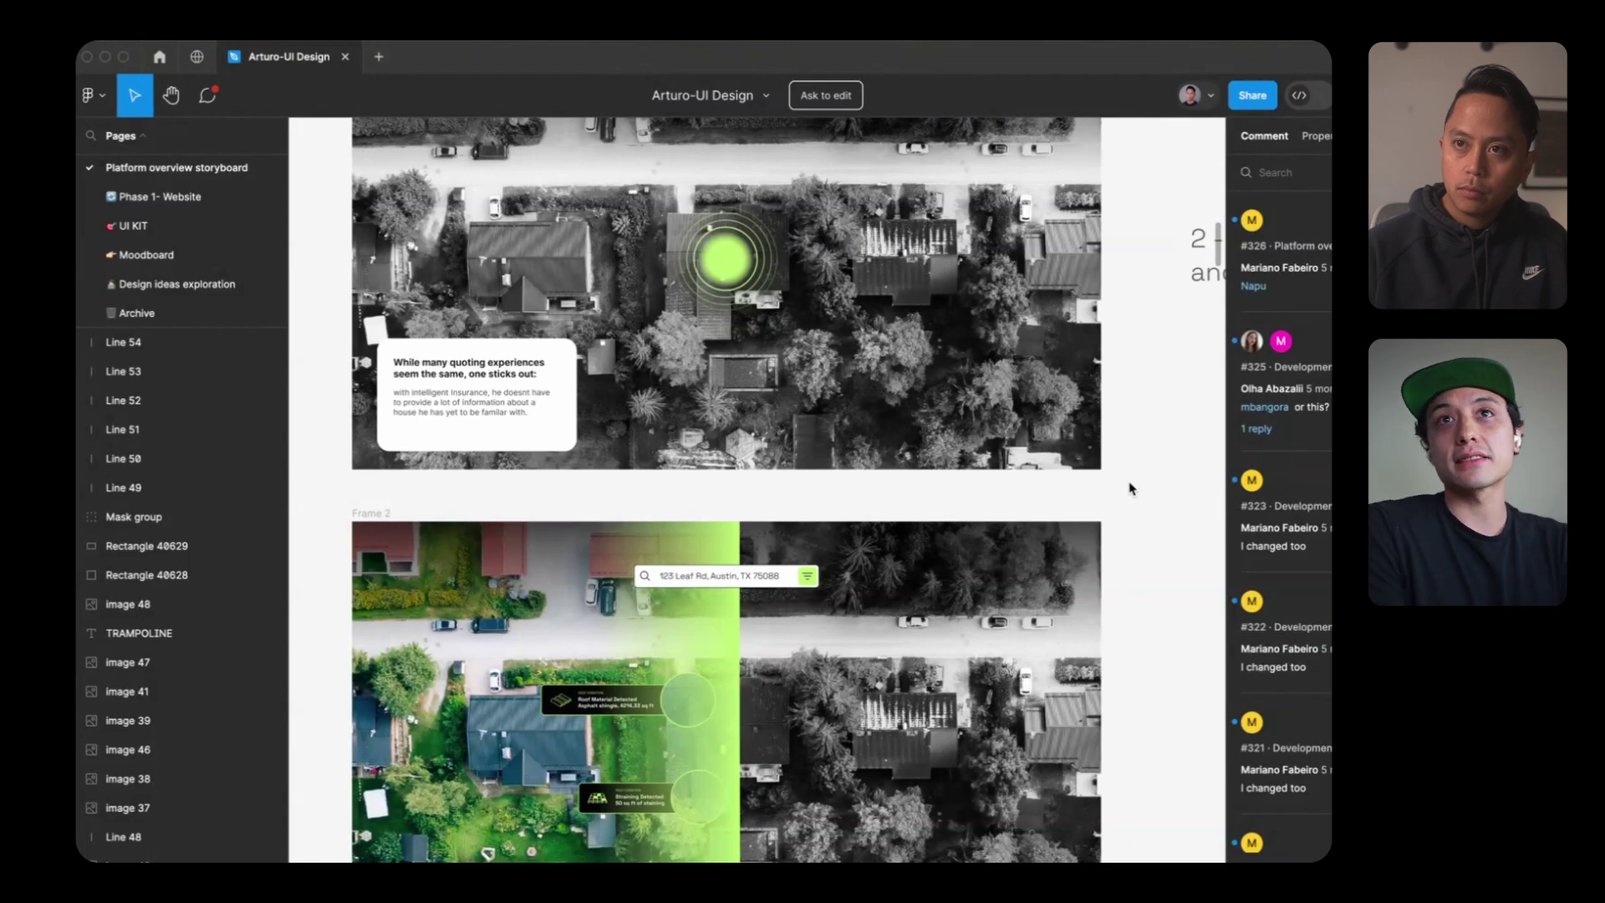
Step: Show the file's properties and examine Frame 2's roof material and staining labels close up alongside the fully scanned frame's detection labels
scroll(1129, 489, up, 5)
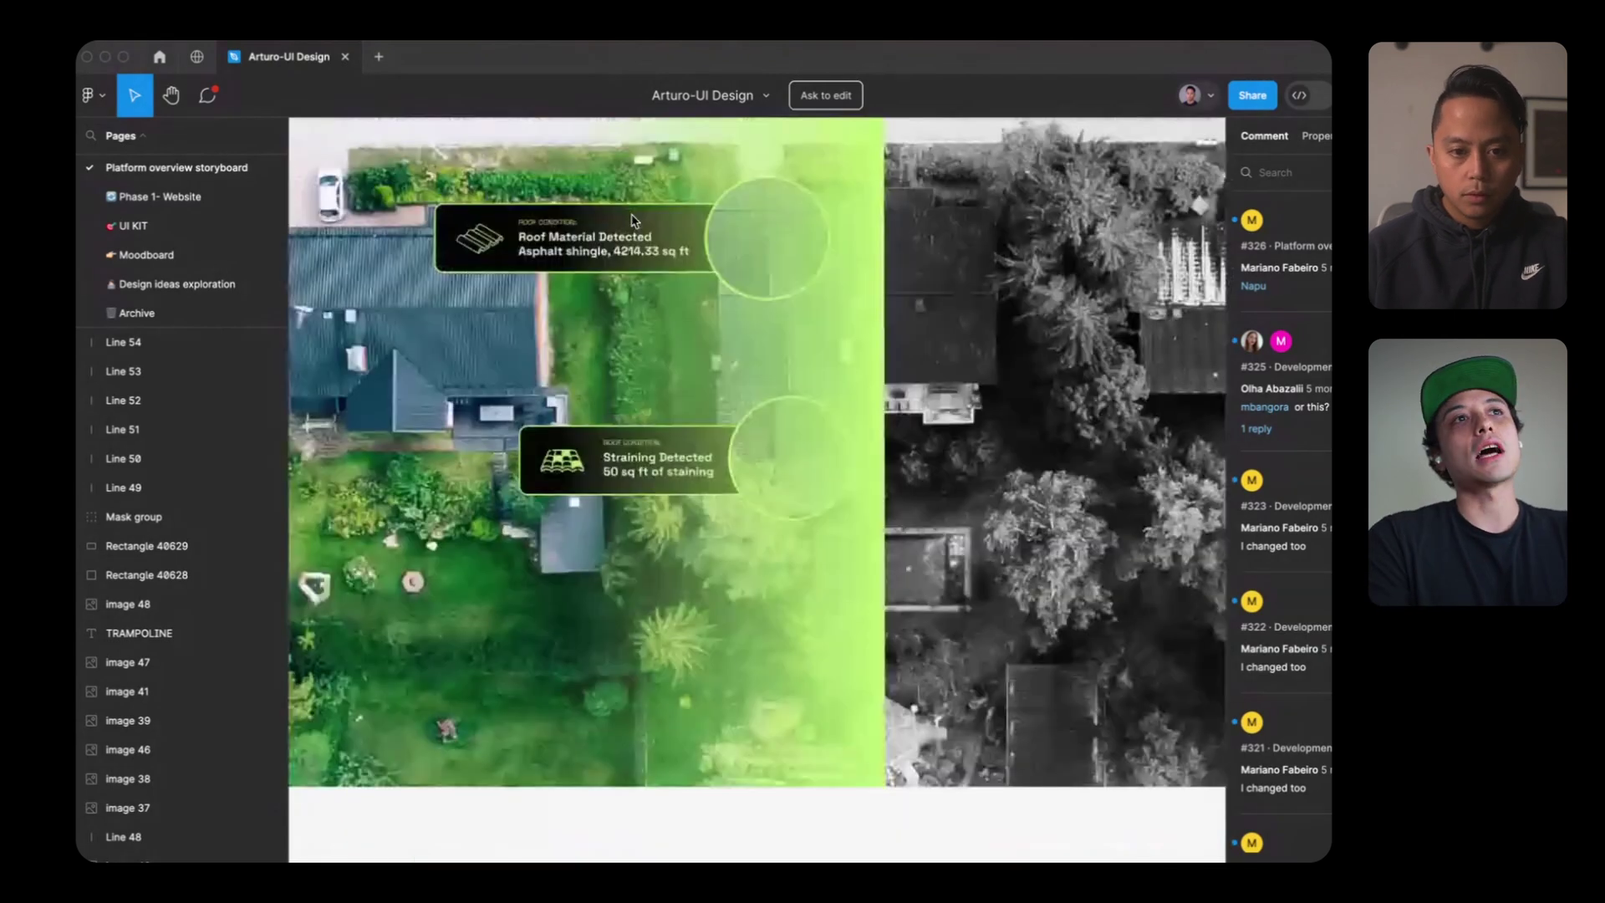
scroll(637, 270, up, 3)
scroll(637, 270, up, 2)
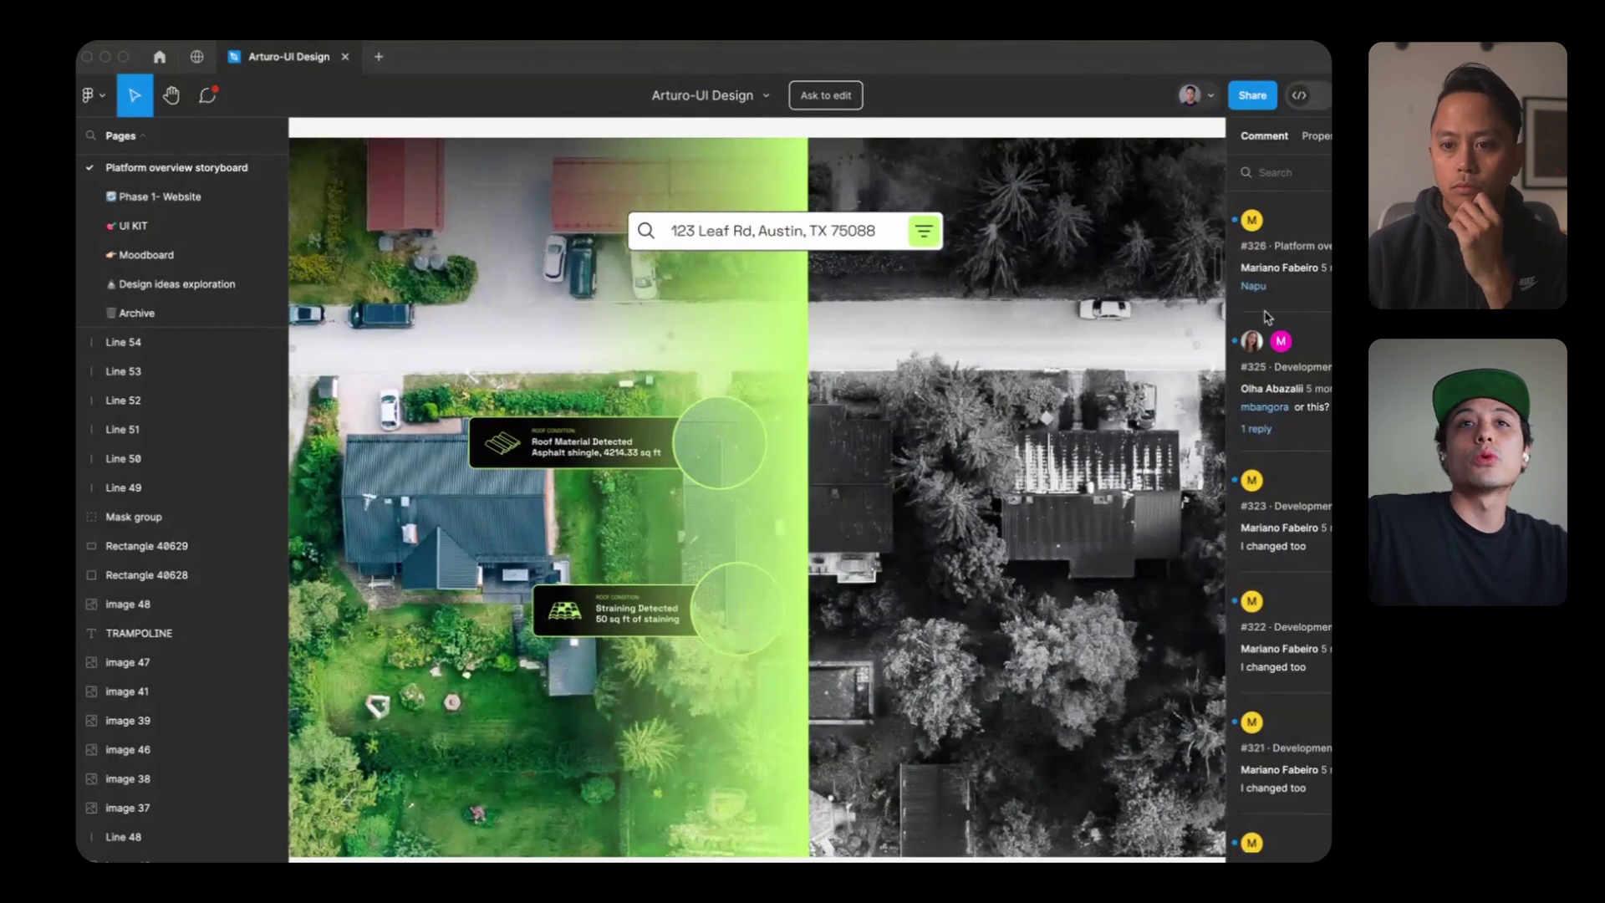
click(1316, 135)
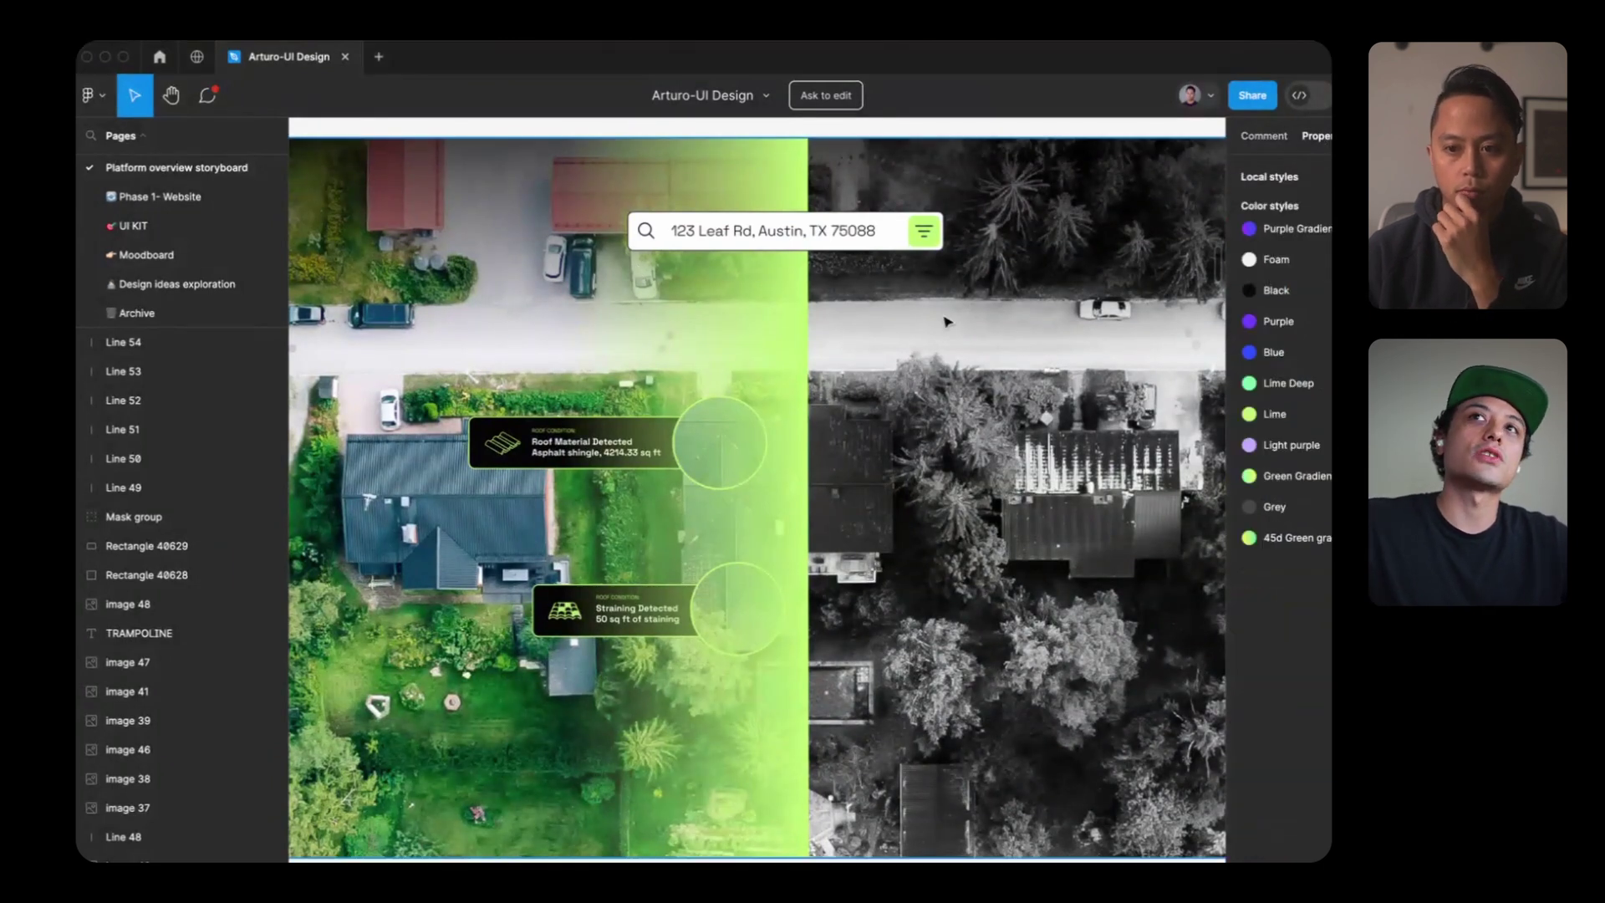
scroll(944, 320, left, 1)
scroll(944, 320, up, 1)
scroll(944, 320, down, 2)
scroll(944, 320, right, 1)
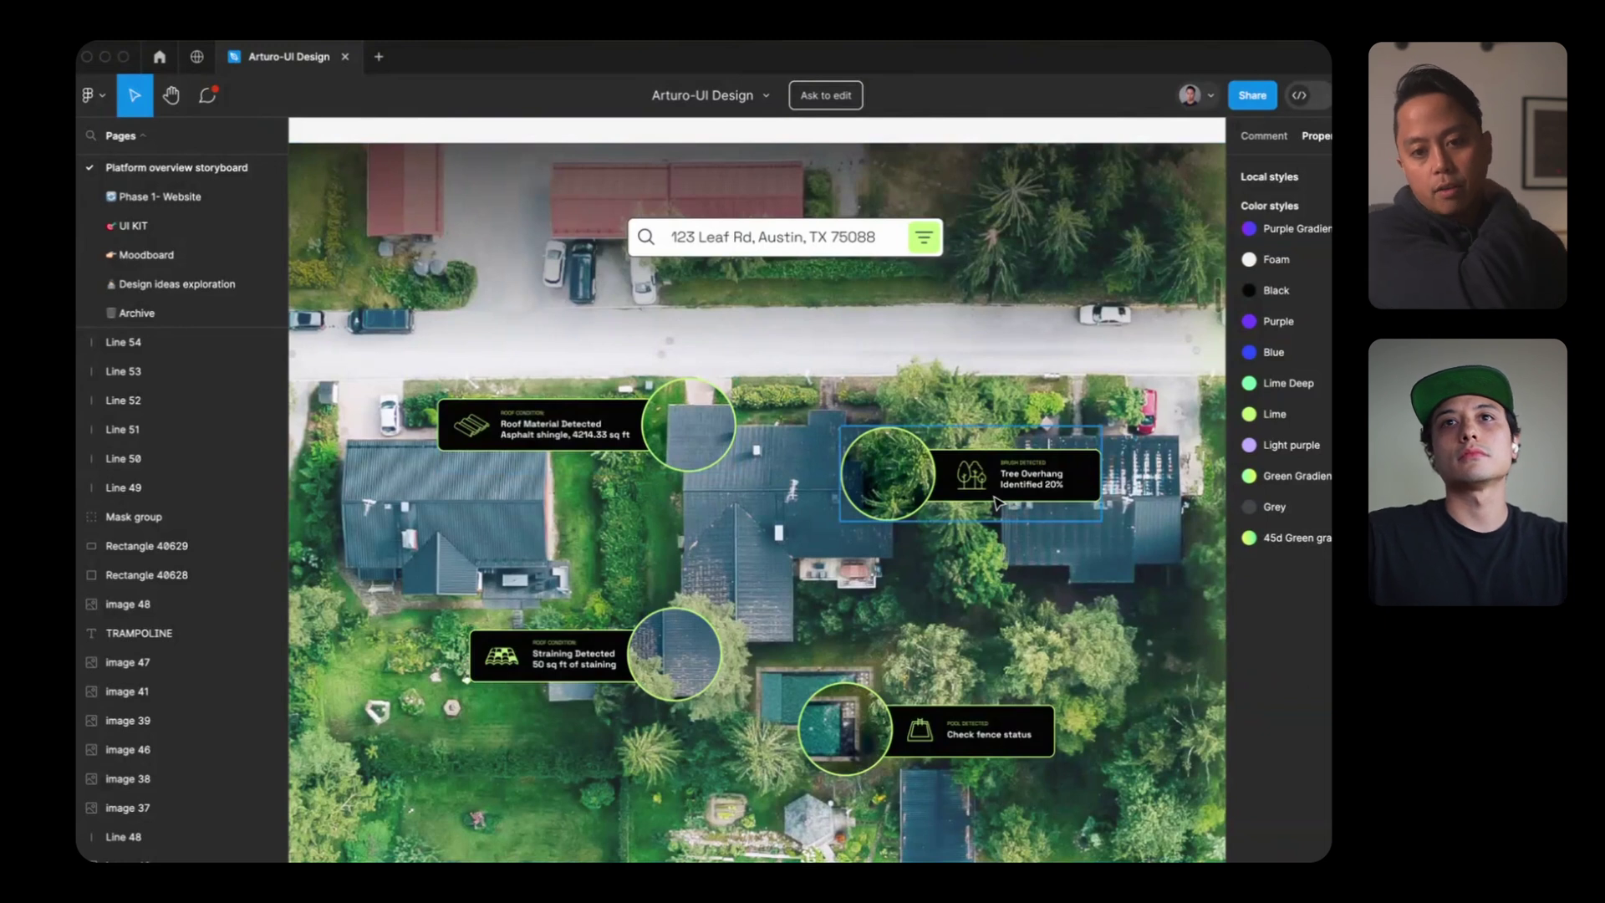
Step: Select the "On the back end" text card in the pricing frame and examine the frame's $$$$ labels and pool marker
scroll(995, 501, down, 5)
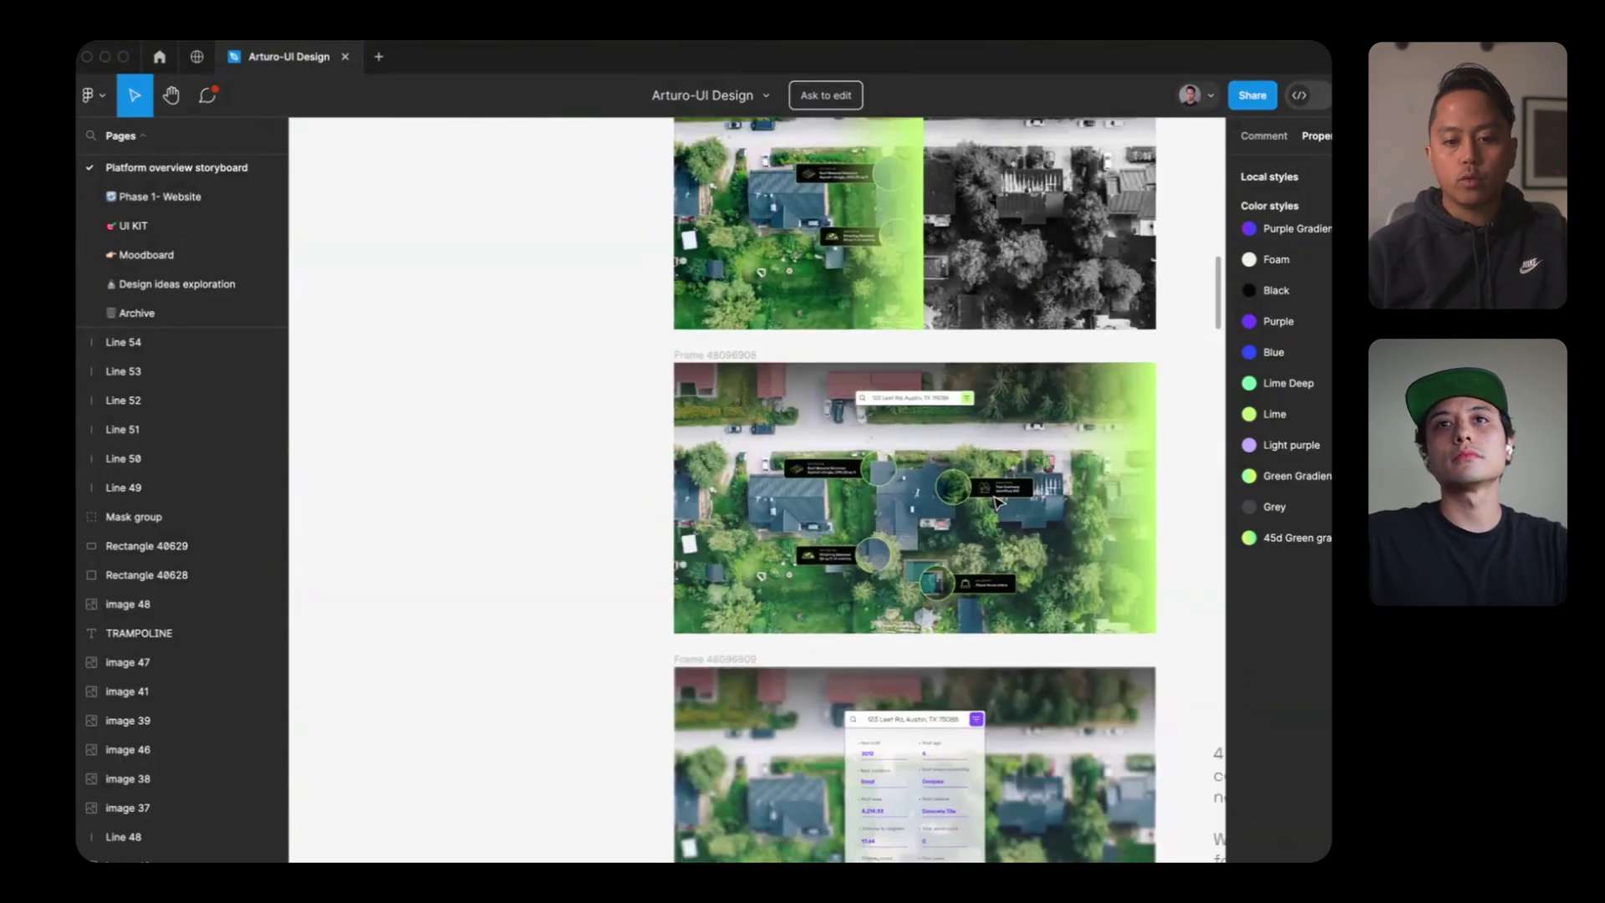
scroll(996, 501, down, 7)
scroll(582, 461, up, 5)
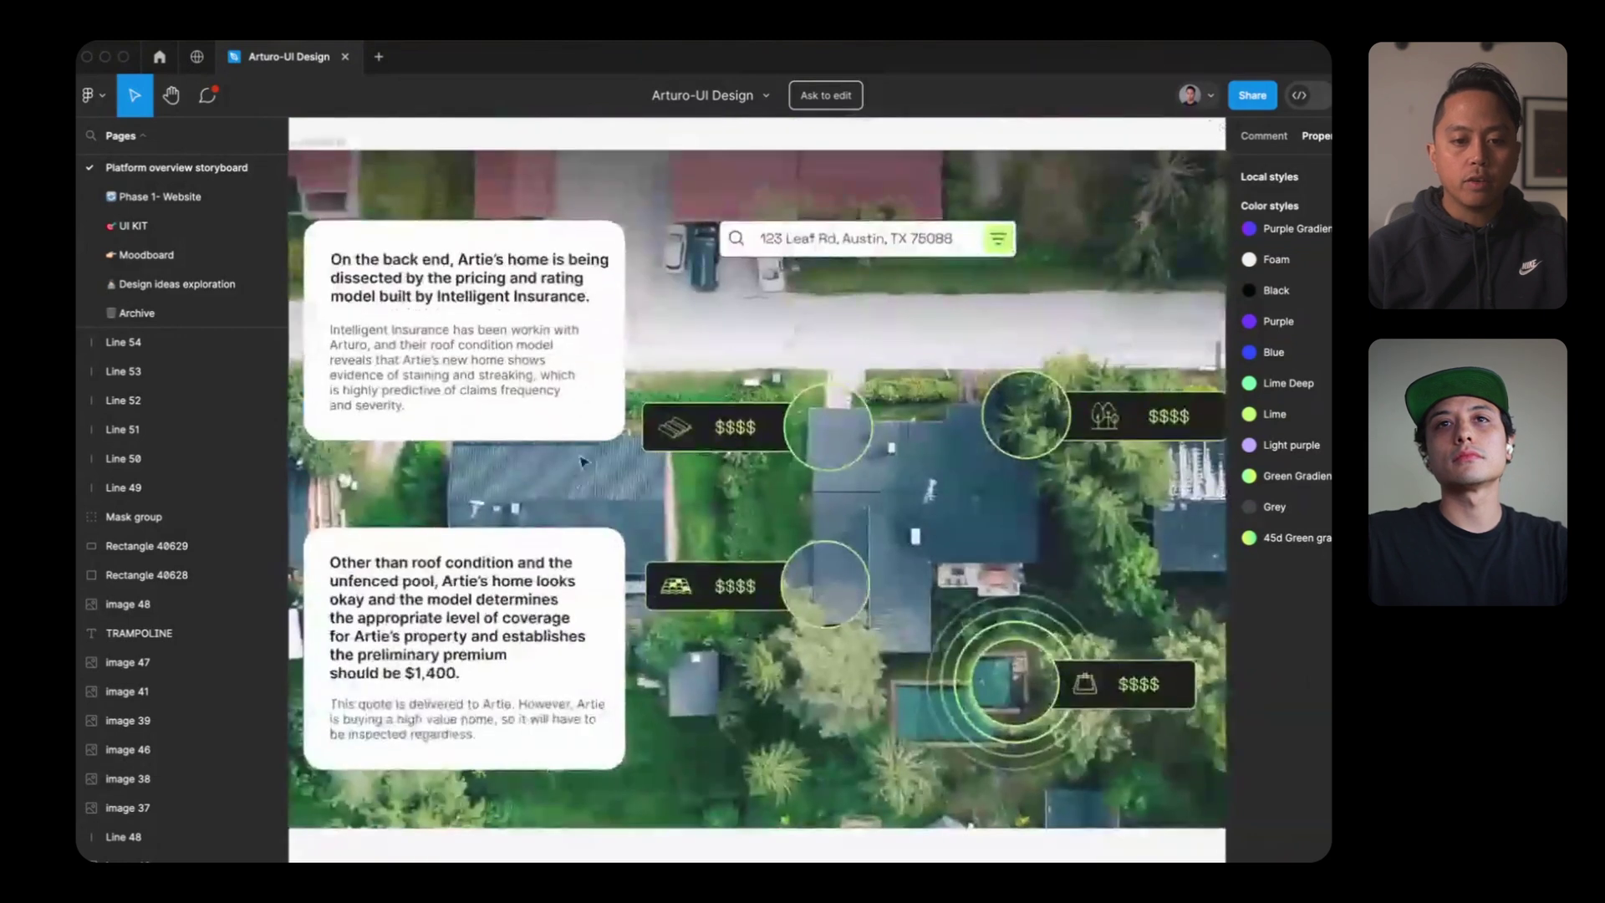
click(520, 361)
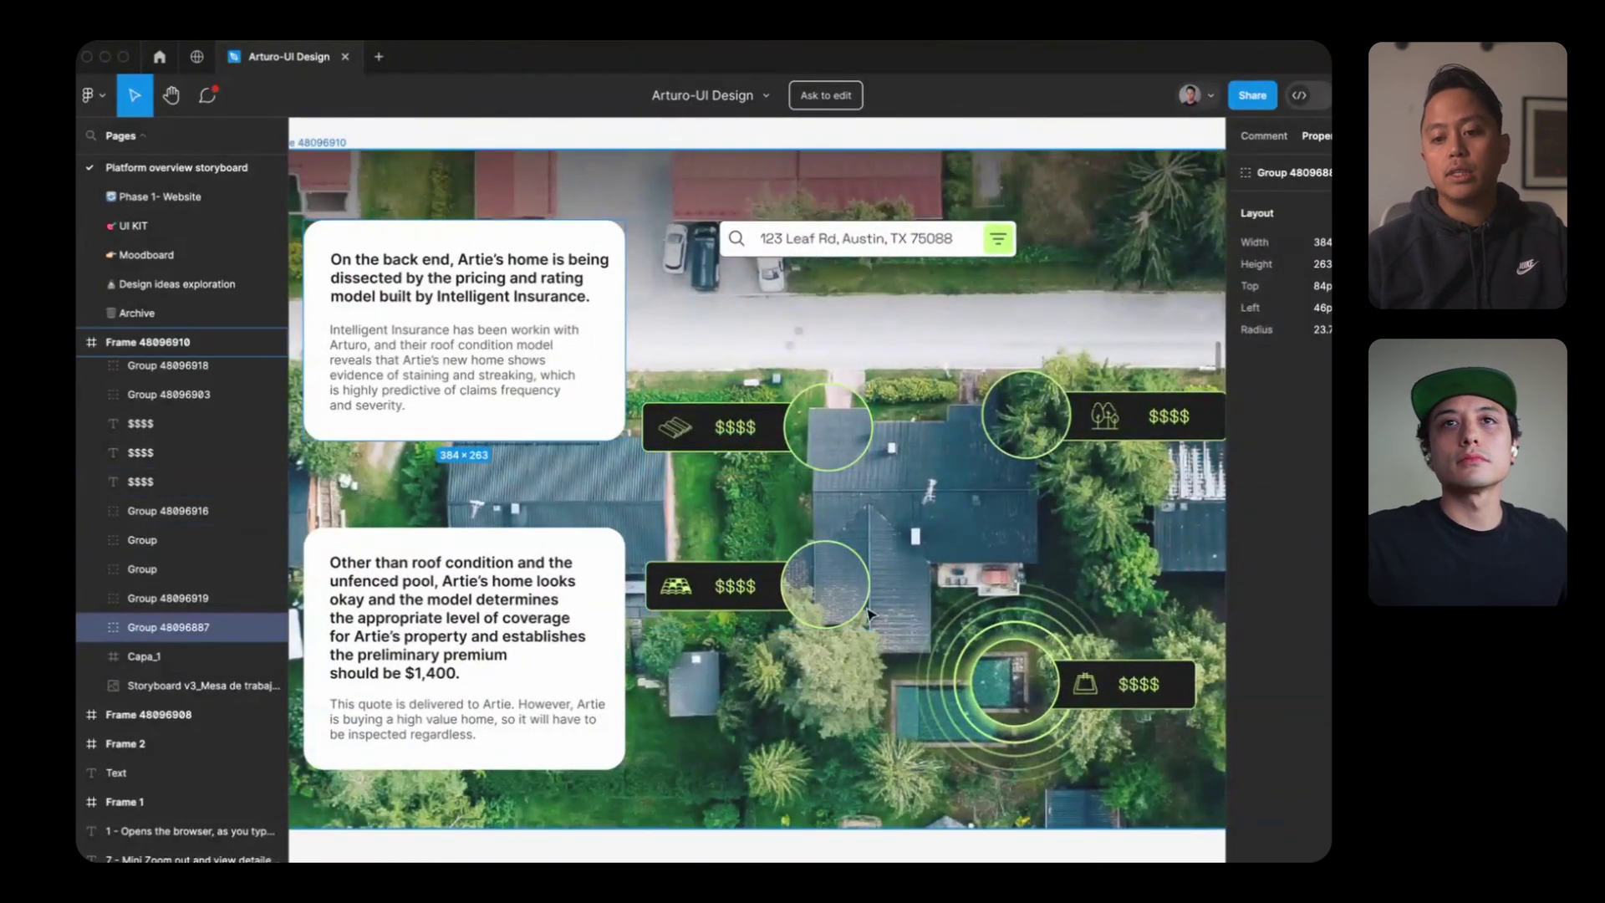
scroll(967, 401, down, 4)
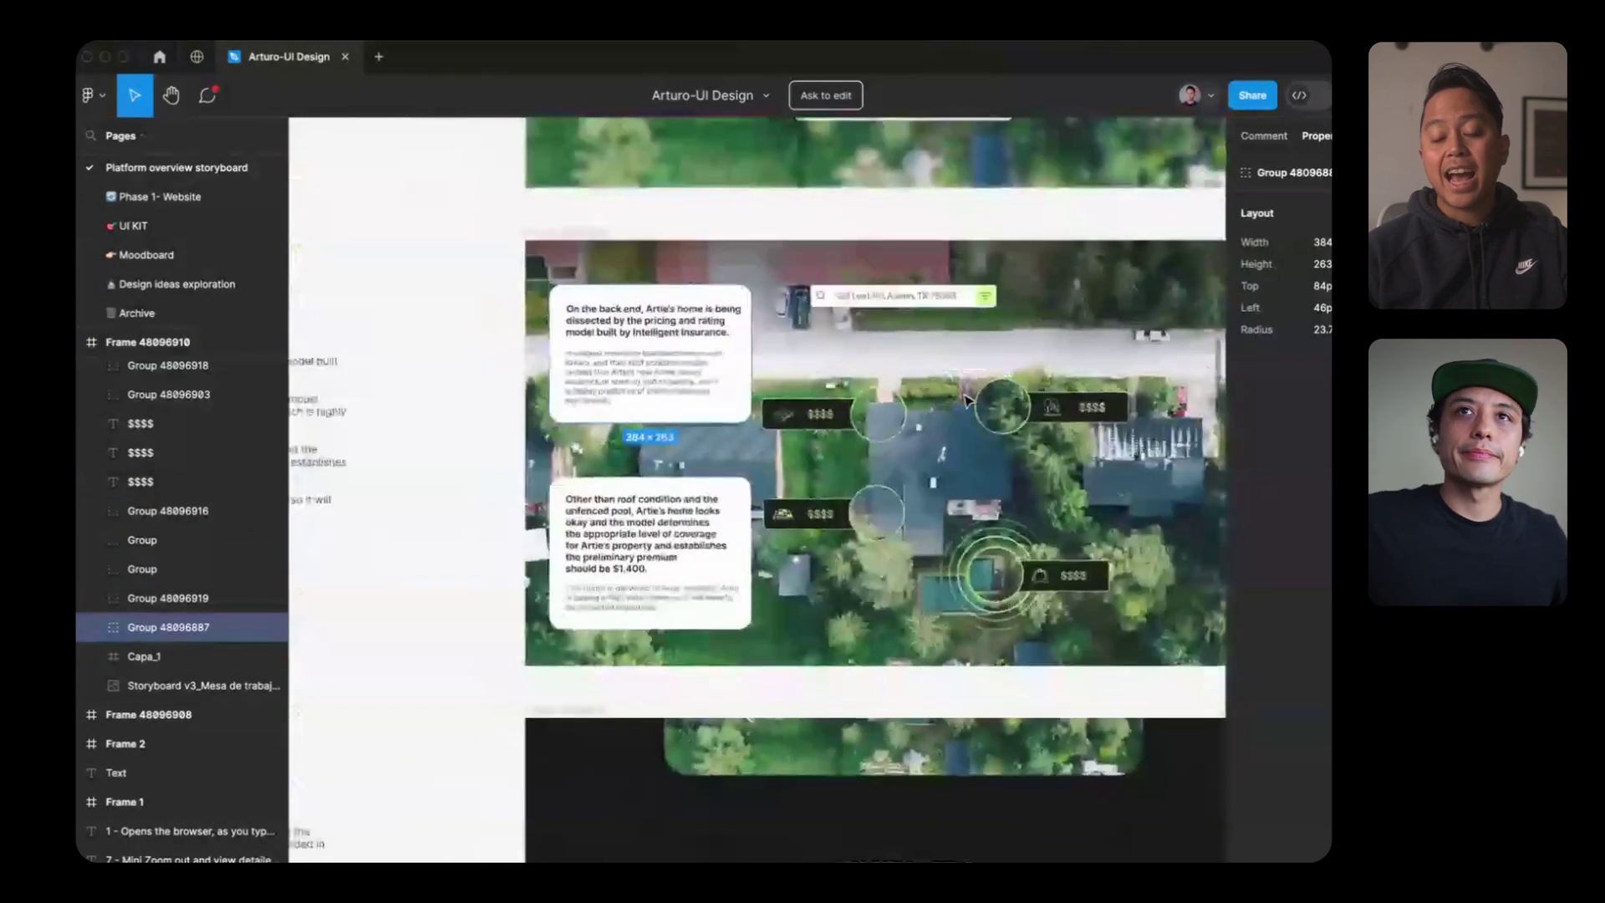
scroll(965, 400, up, 3)
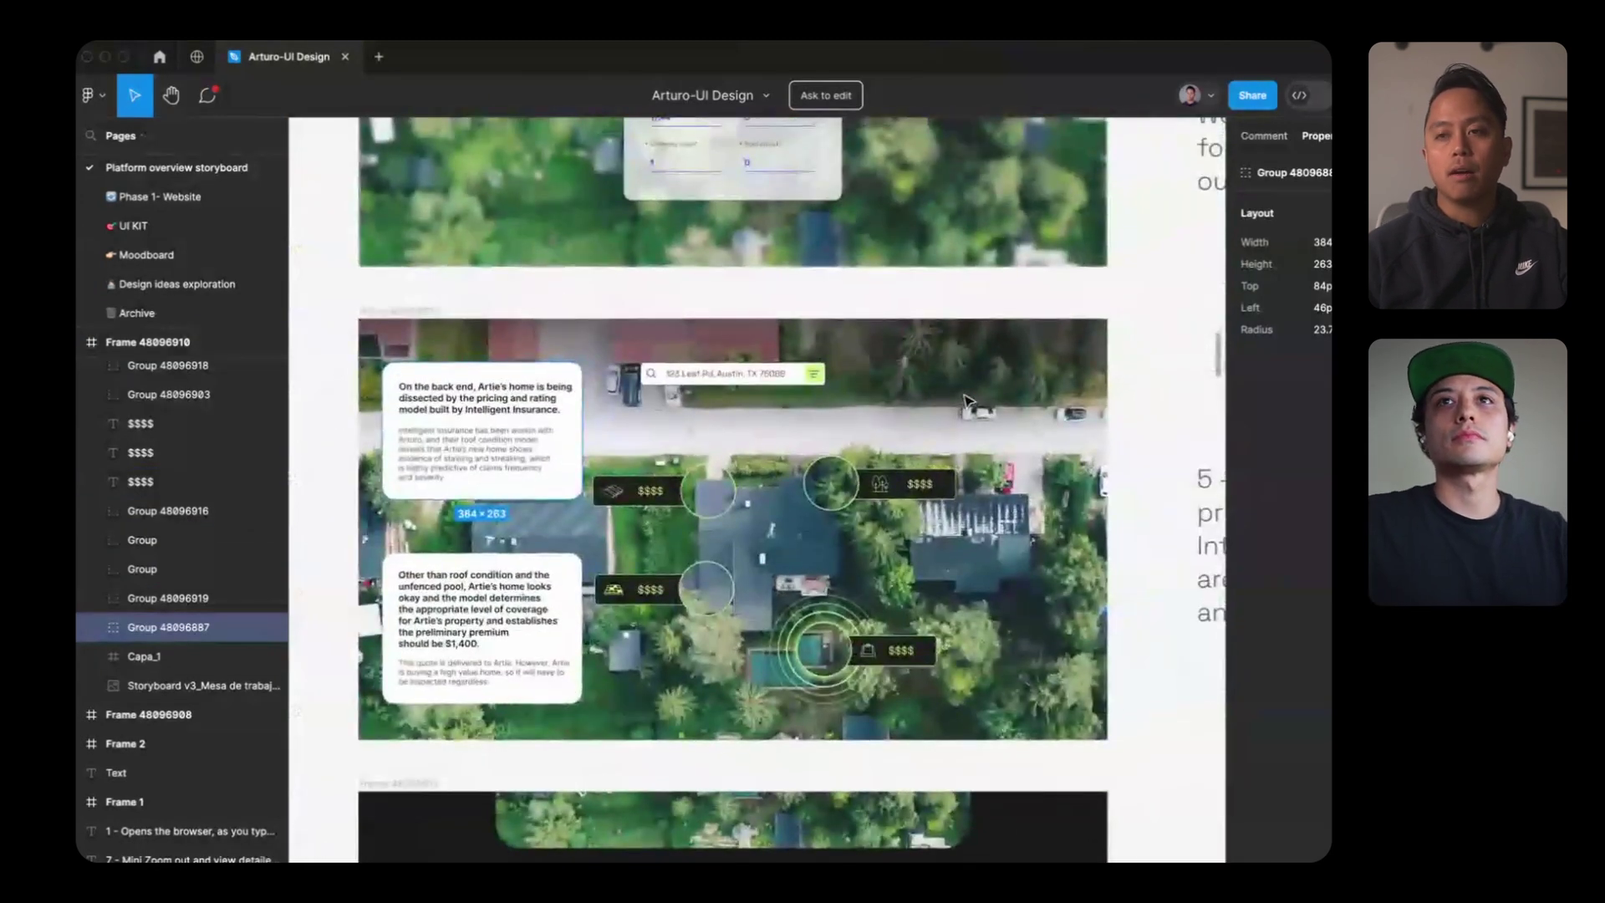
scroll(967, 401, up, 1)
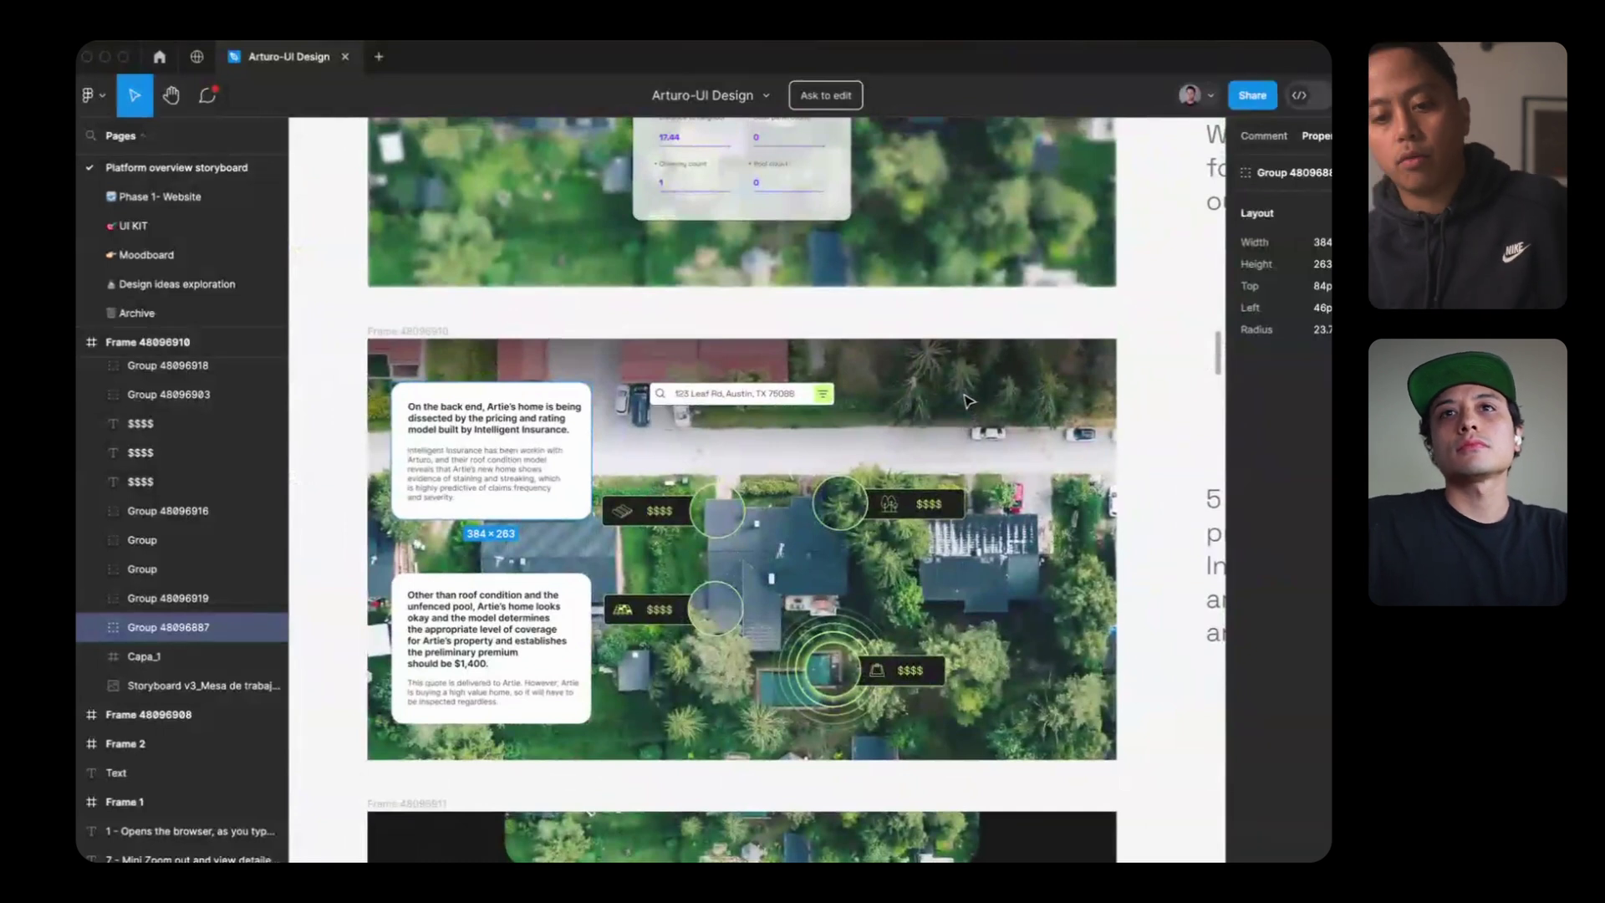
scroll(967, 401, down, 1)
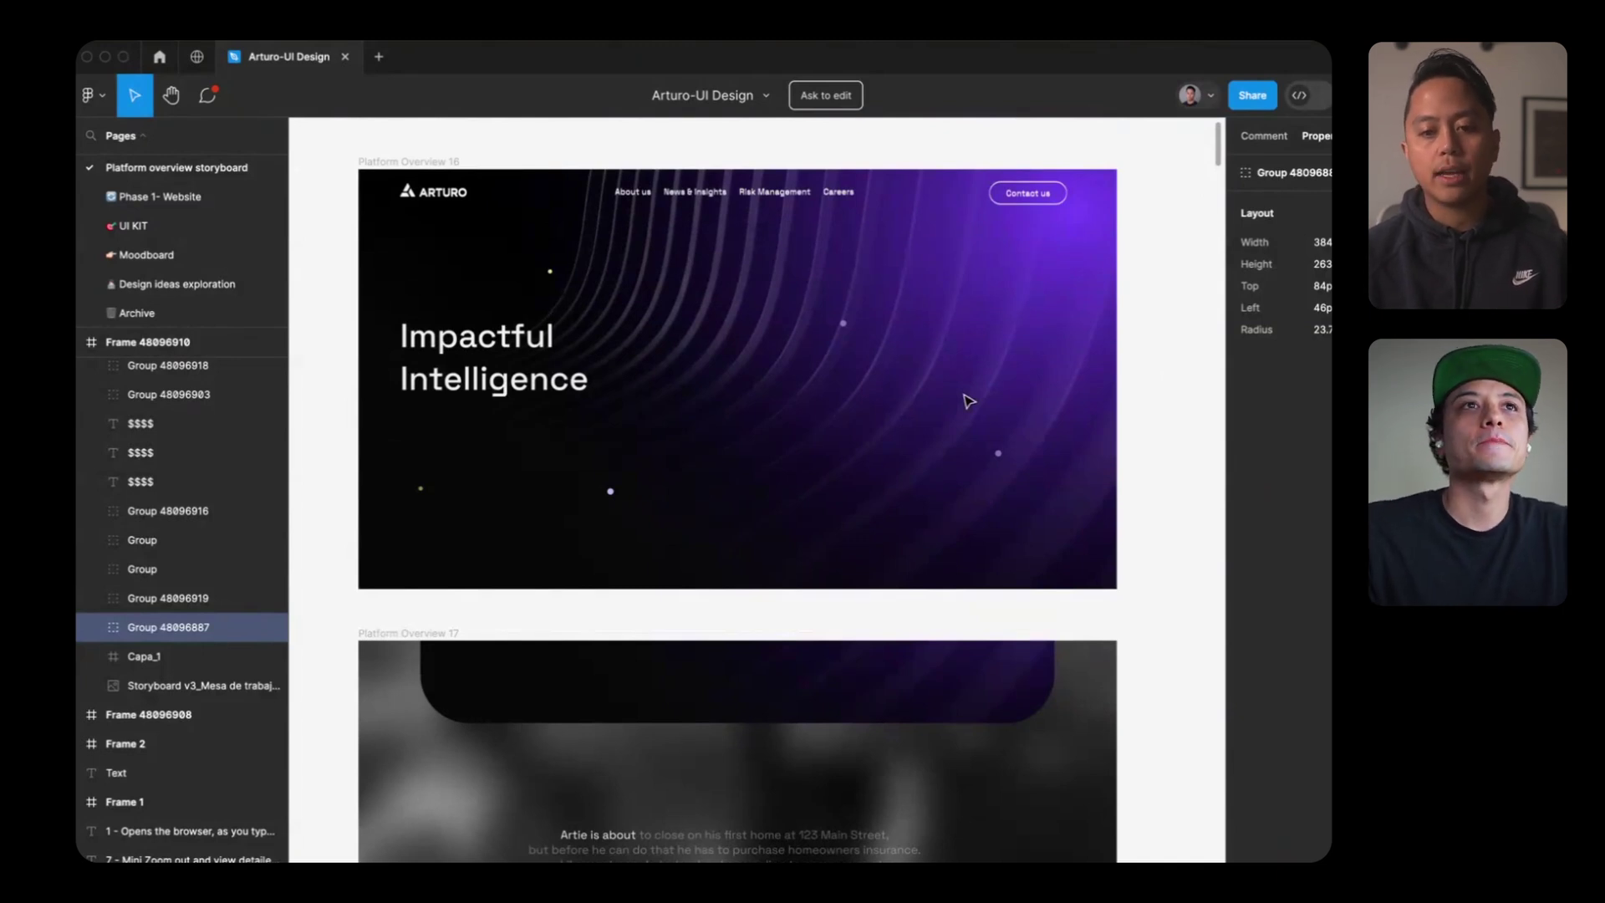
Step: Follow the storyboard from the Impactful Intelligence hero through the address search to Frame 2 and clear the selection
scroll(968, 401, down, 10)
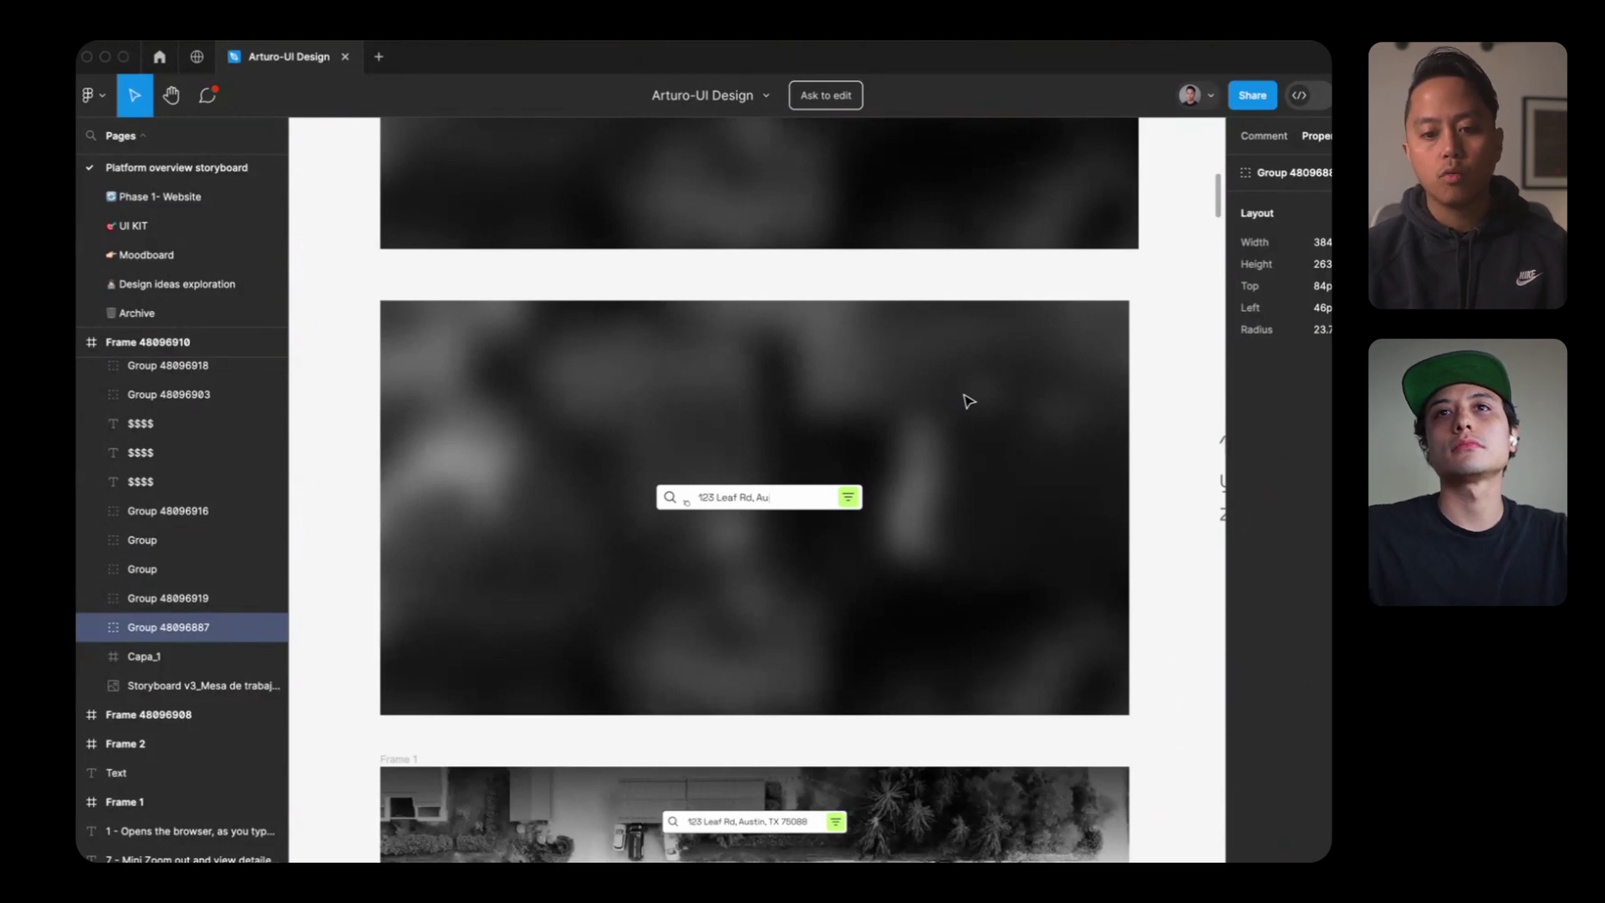
scroll(968, 401, down, 5)
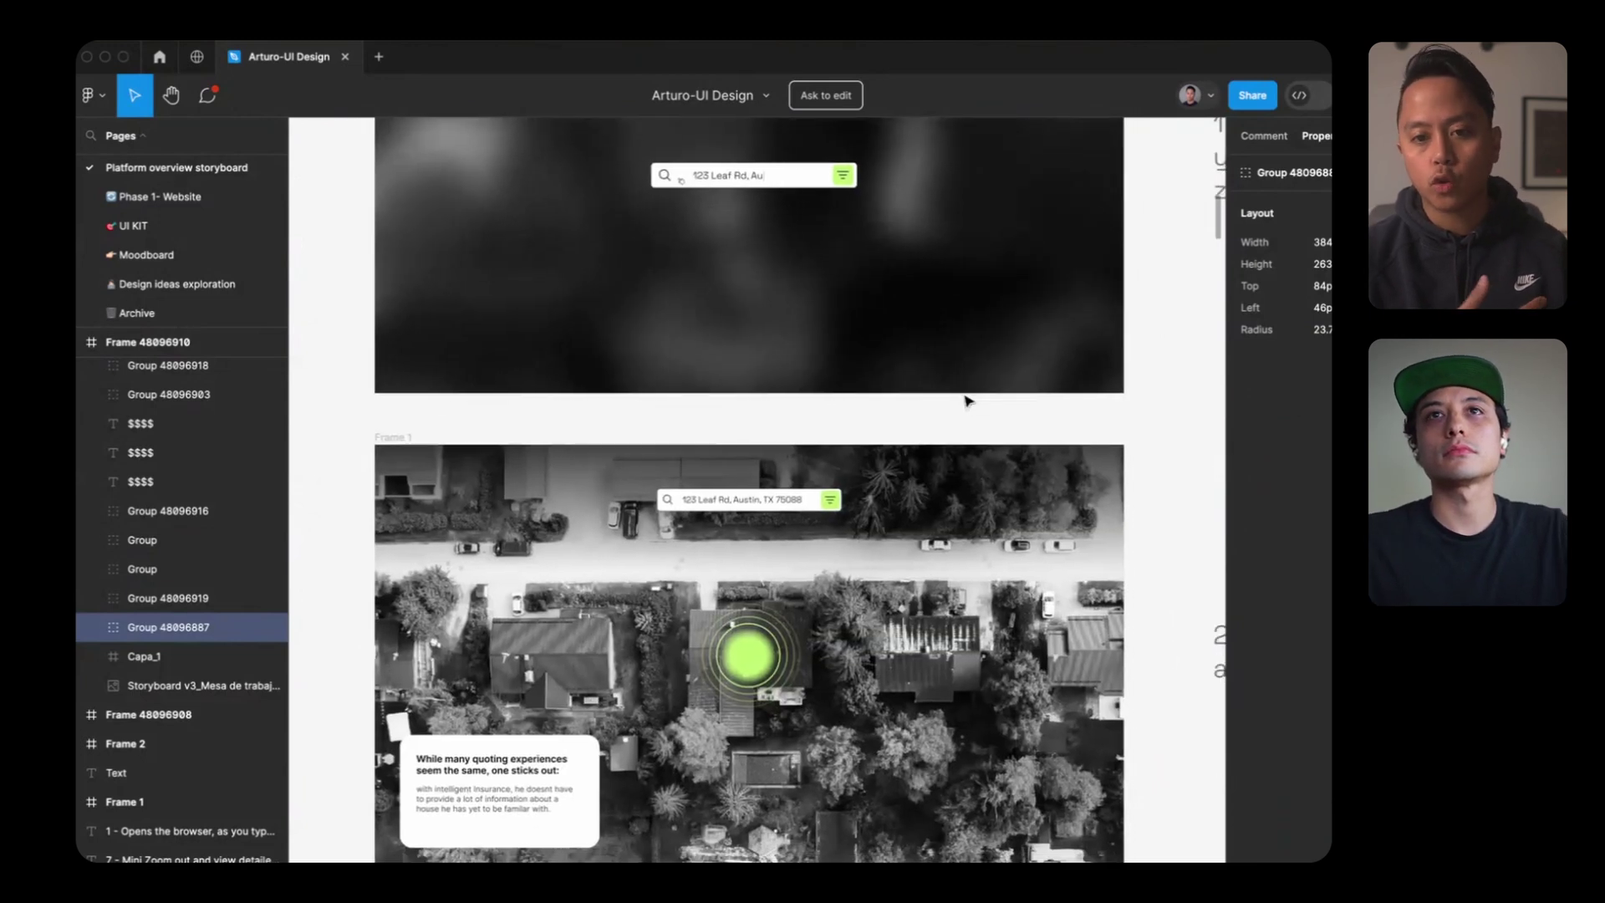
scroll(968, 401, down, 10)
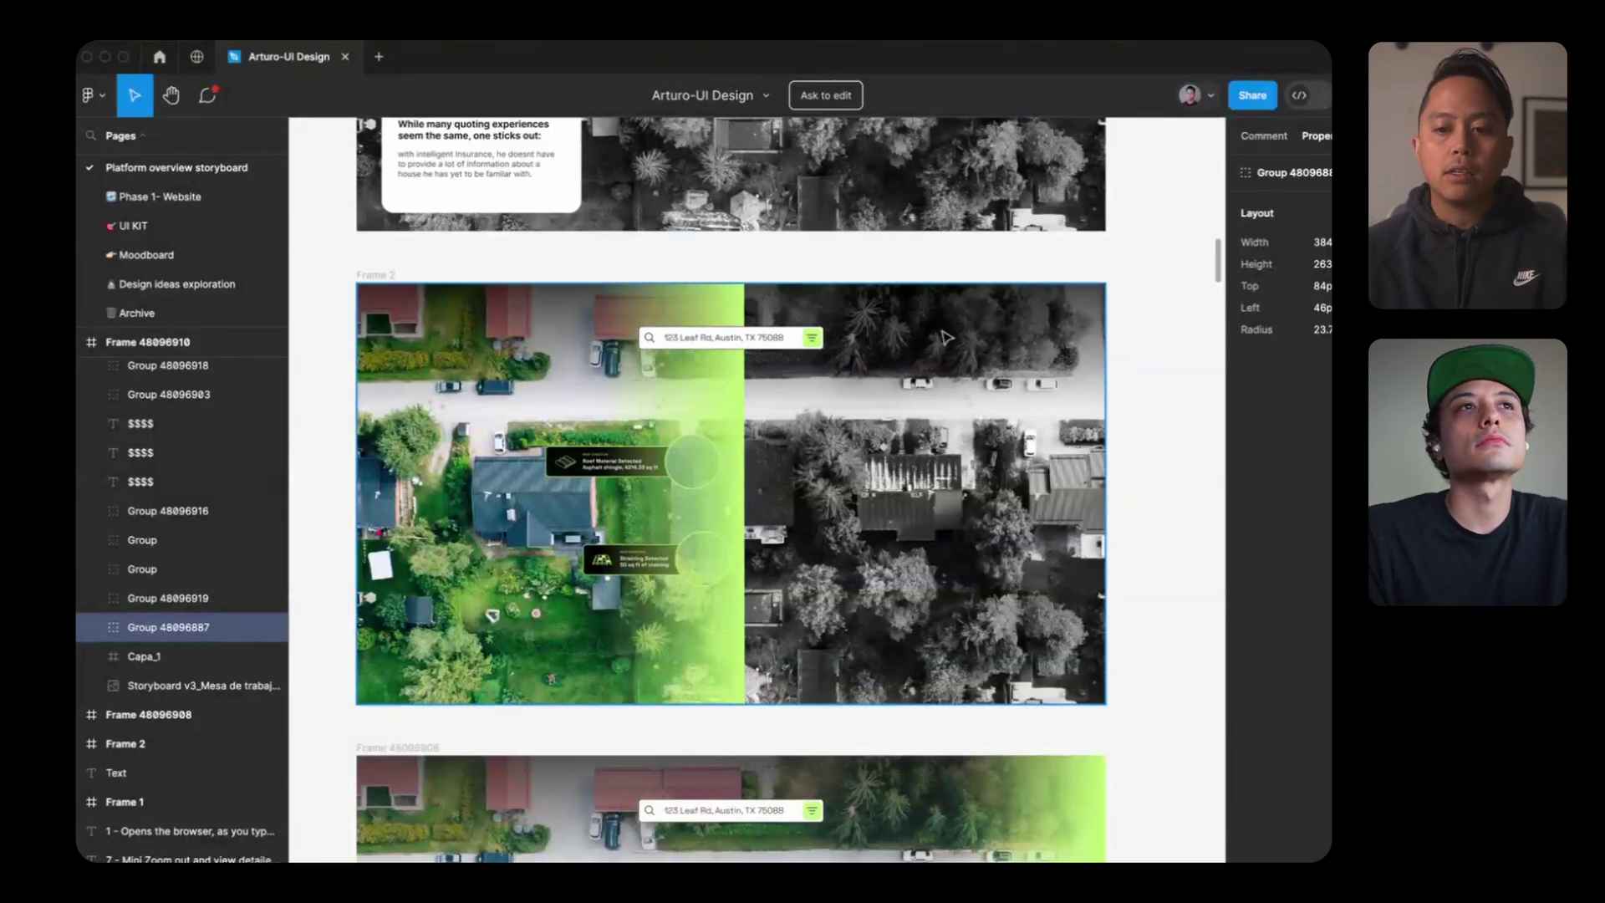
click(954, 255)
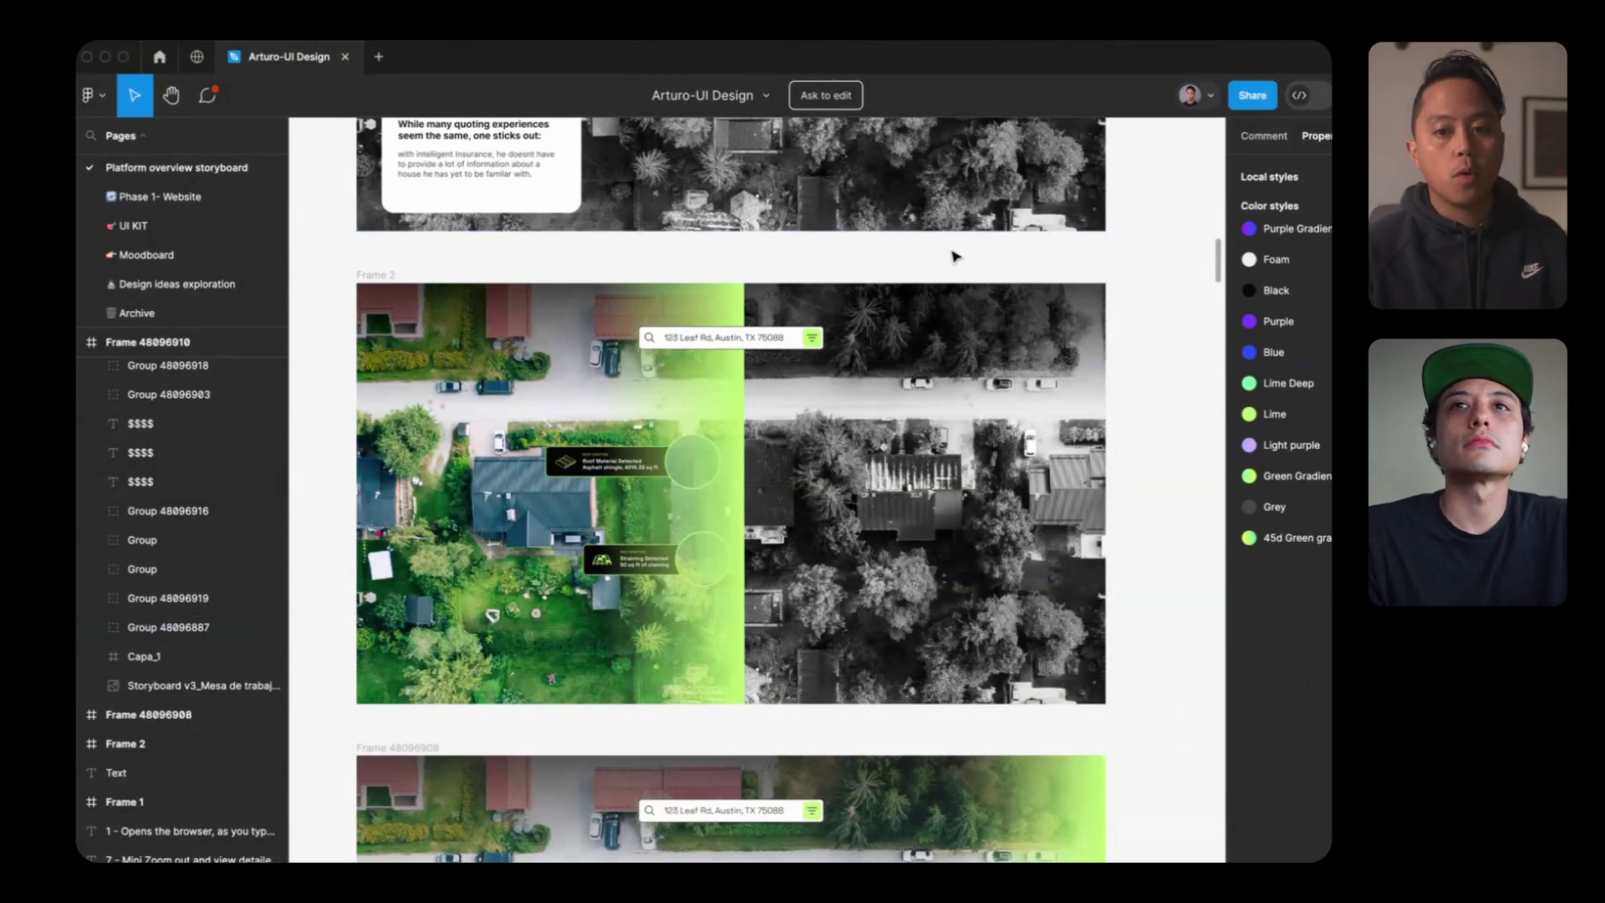
Step: Examine the transition from the pricing frame into the Inspection Title frame, and return to the address search frame
scroll(955, 255, down, 10)
scroll(955, 256, up, 4)
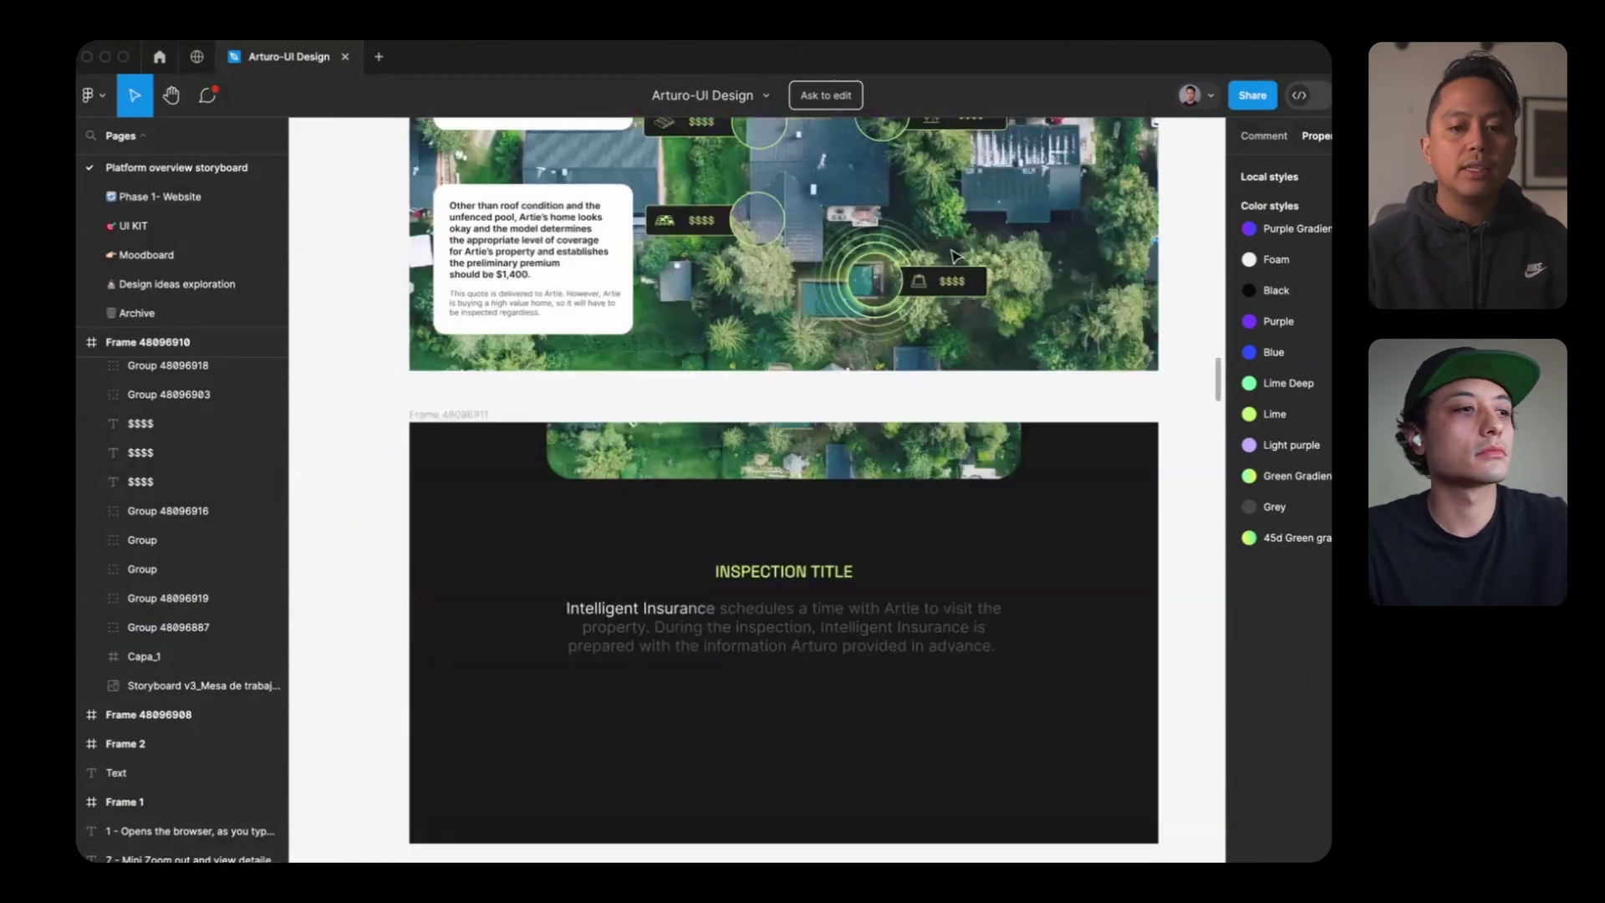
scroll(955, 255, down, 3)
scroll(836, 259, up, 3)
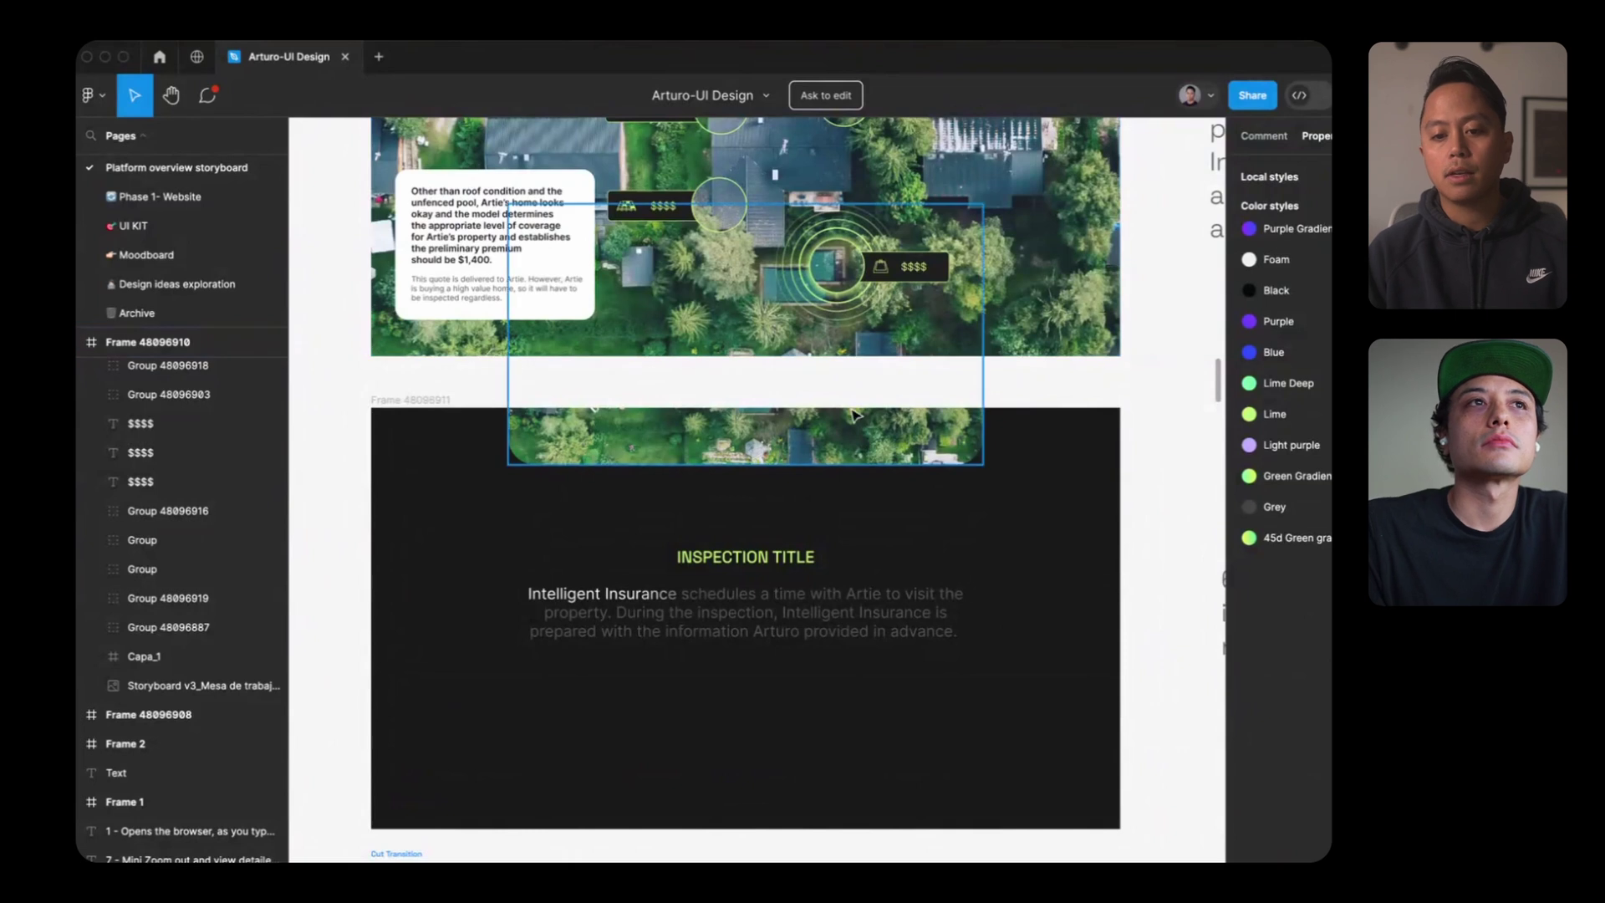
scroll(1106, 422, up, 15)
scroll(1107, 422, up, 3)
scroll(1107, 422, up, 5)
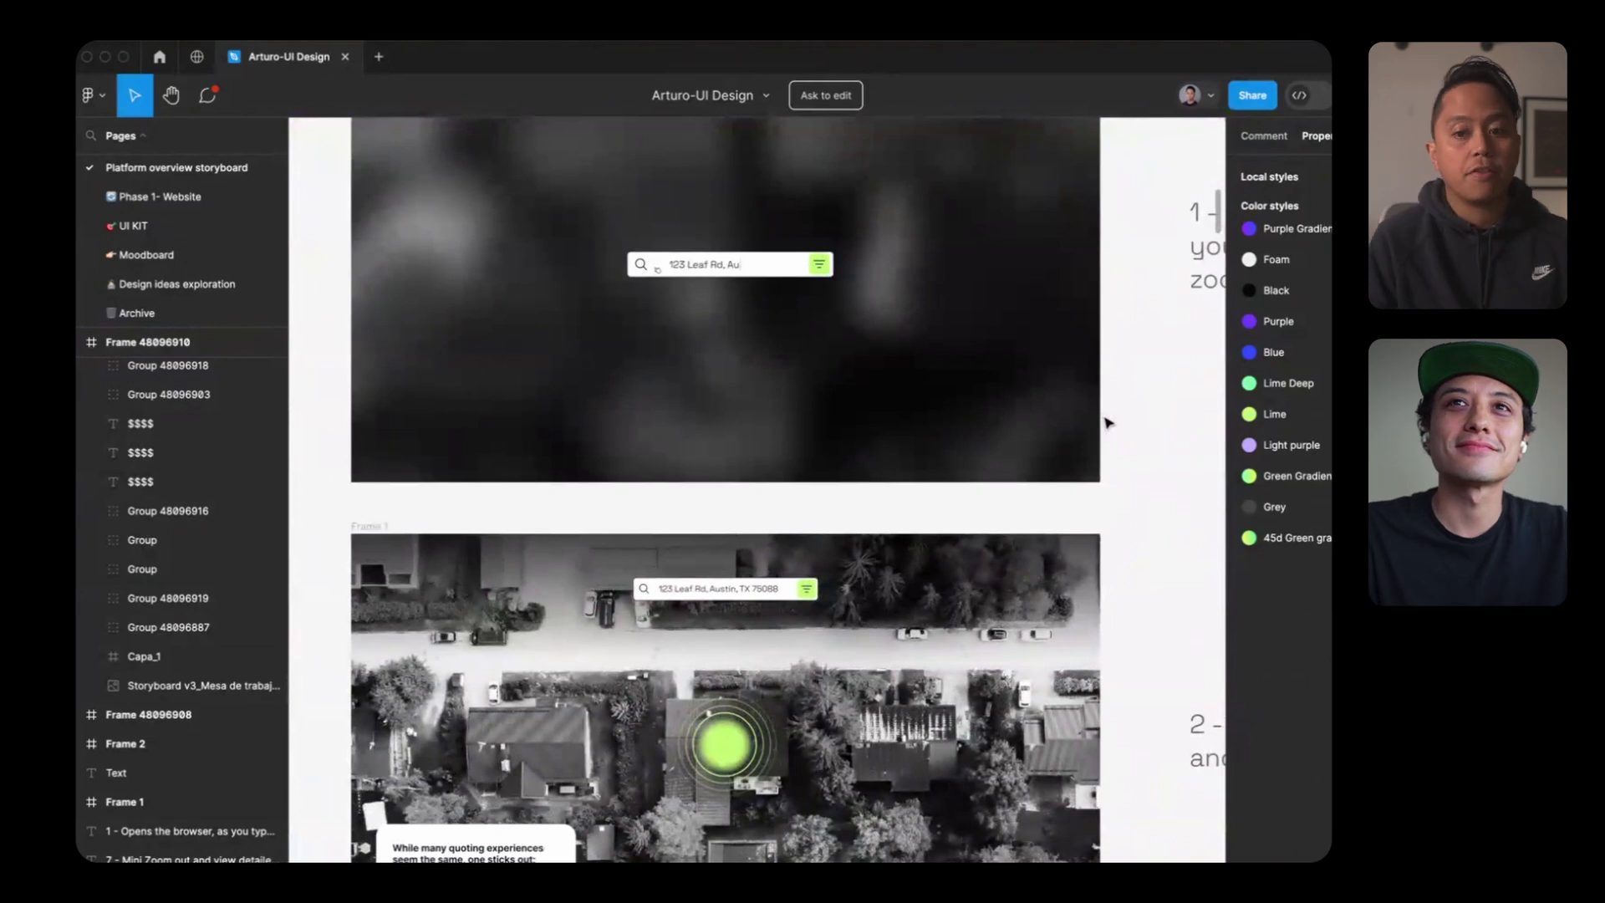
Step: Select the masked aerial image above the Inspection Title and examine how it carries over from the pricing frame
scroll(1107, 422, down, 3)
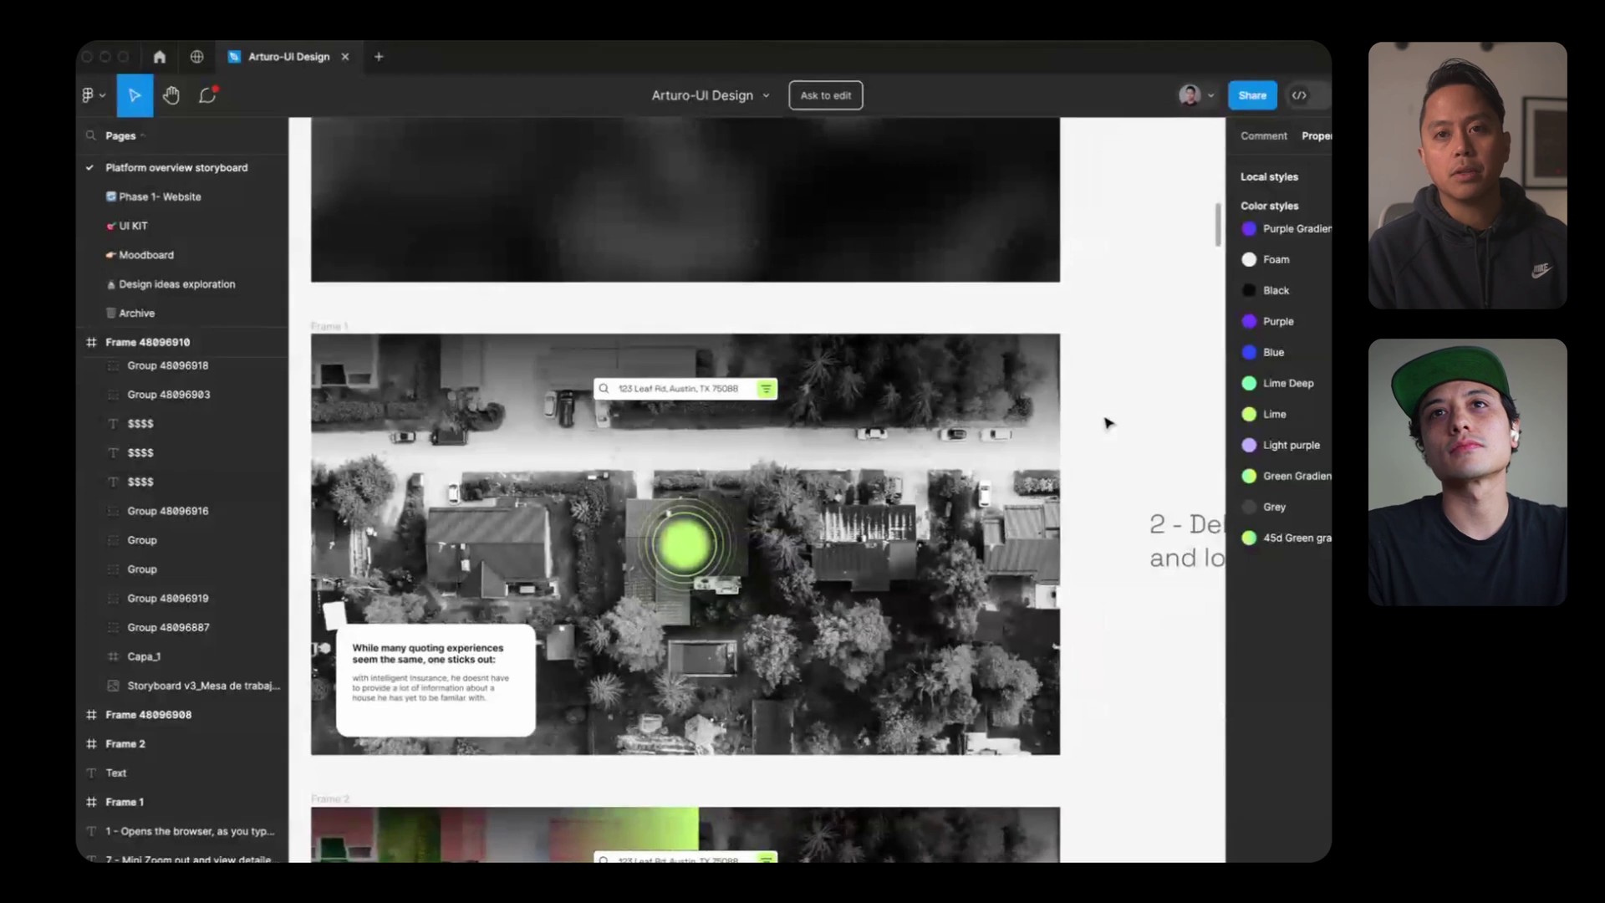
scroll(1107, 422, left, 2)
scroll(1107, 422, down, 15)
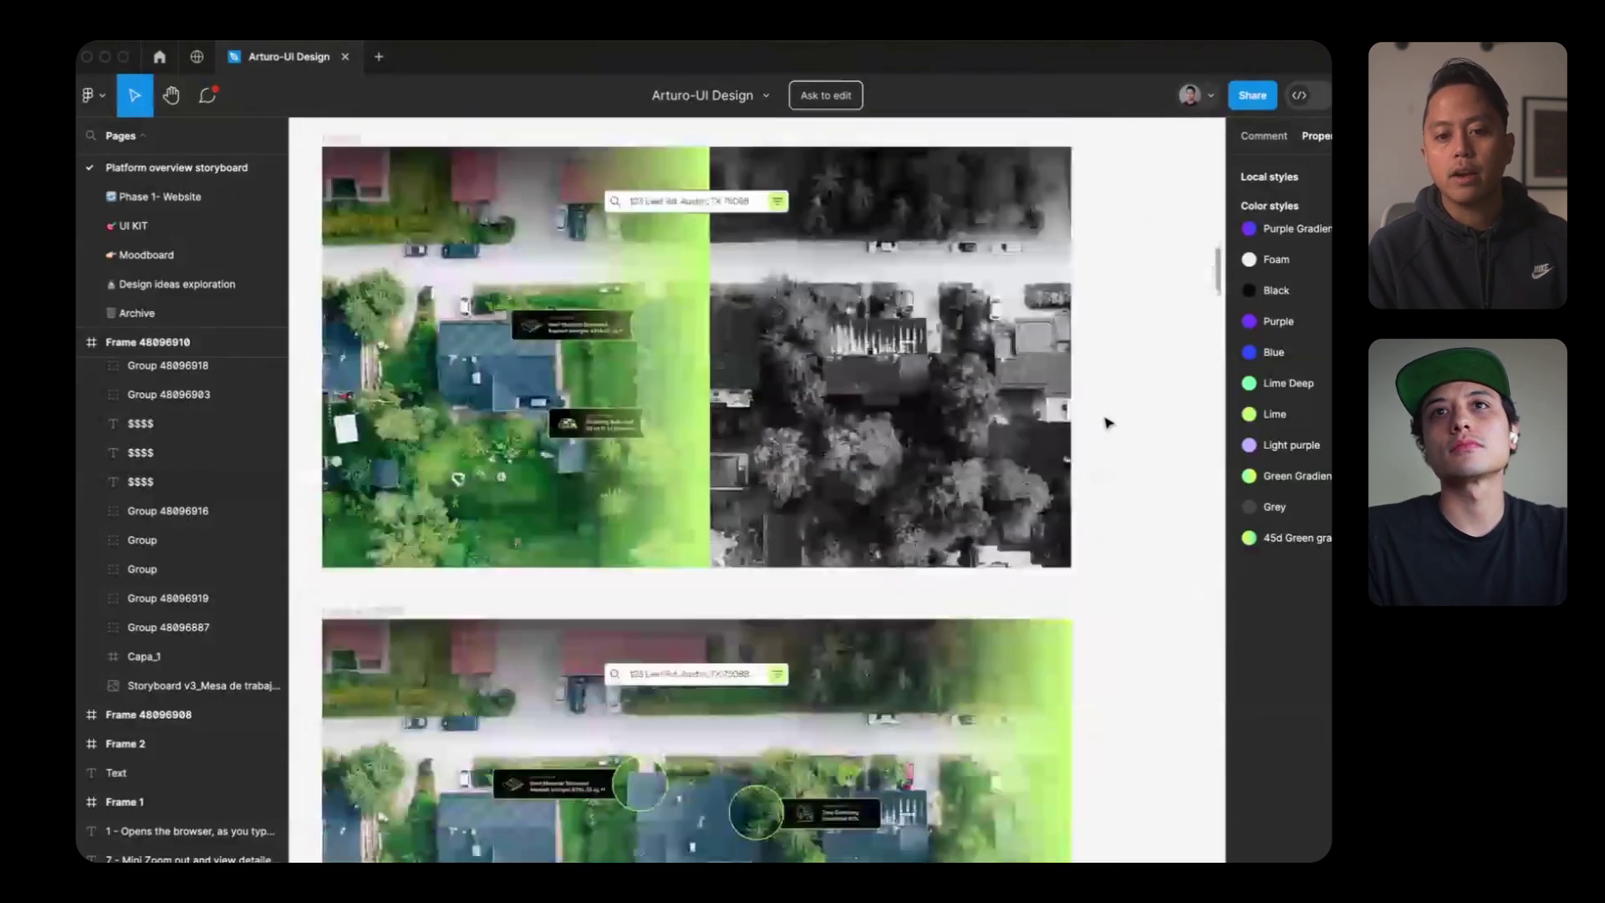
scroll(1107, 422, down, 10)
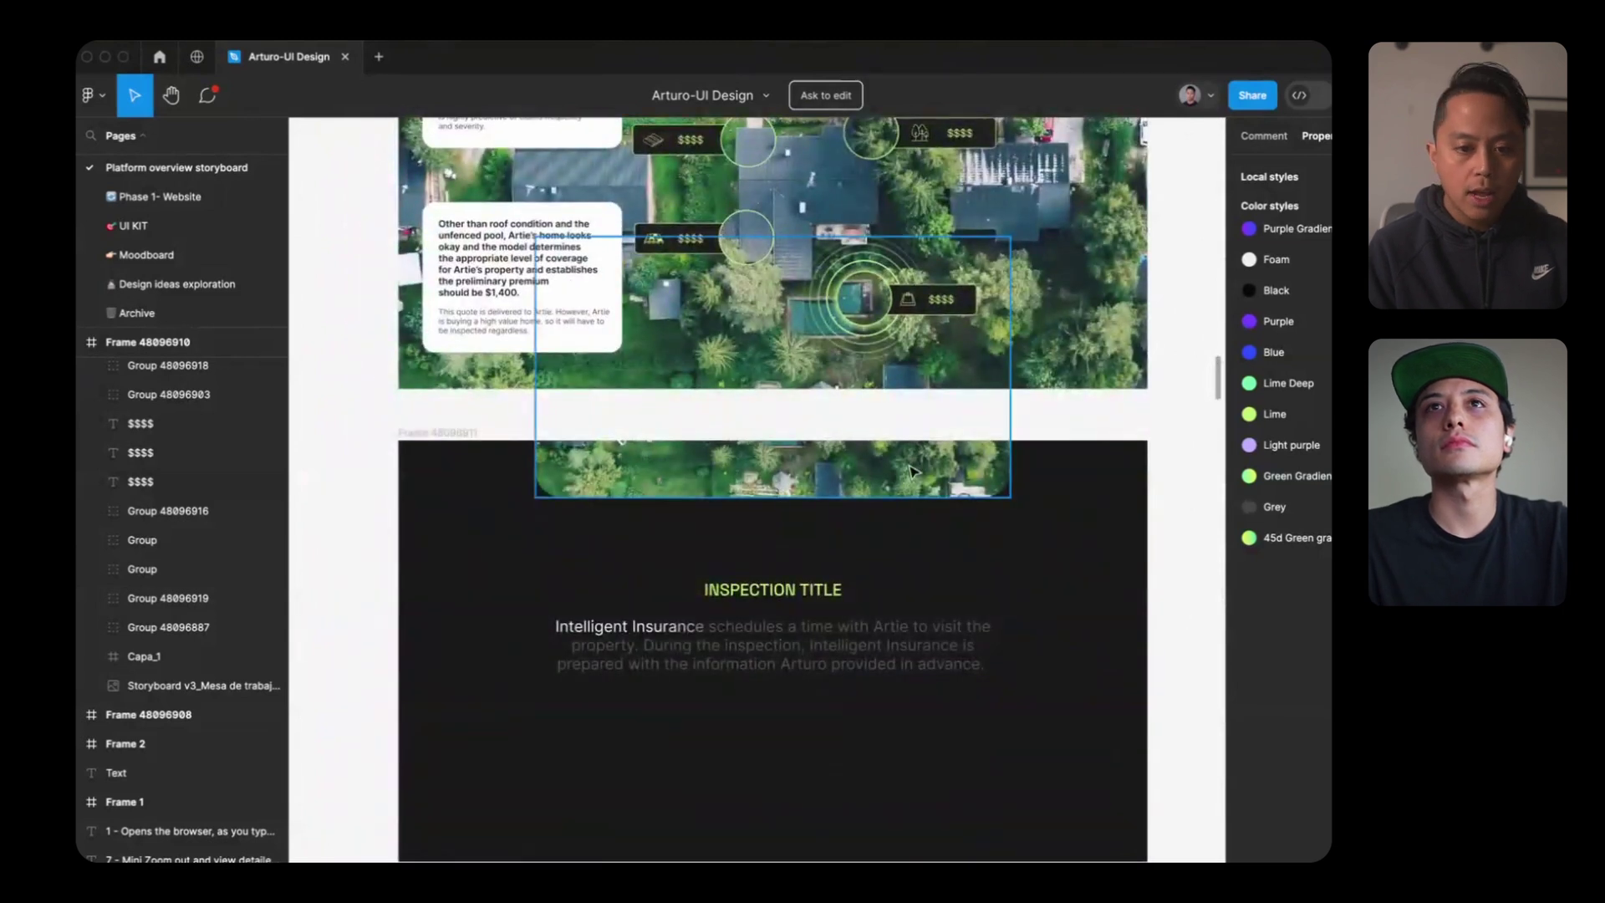
click(785, 263)
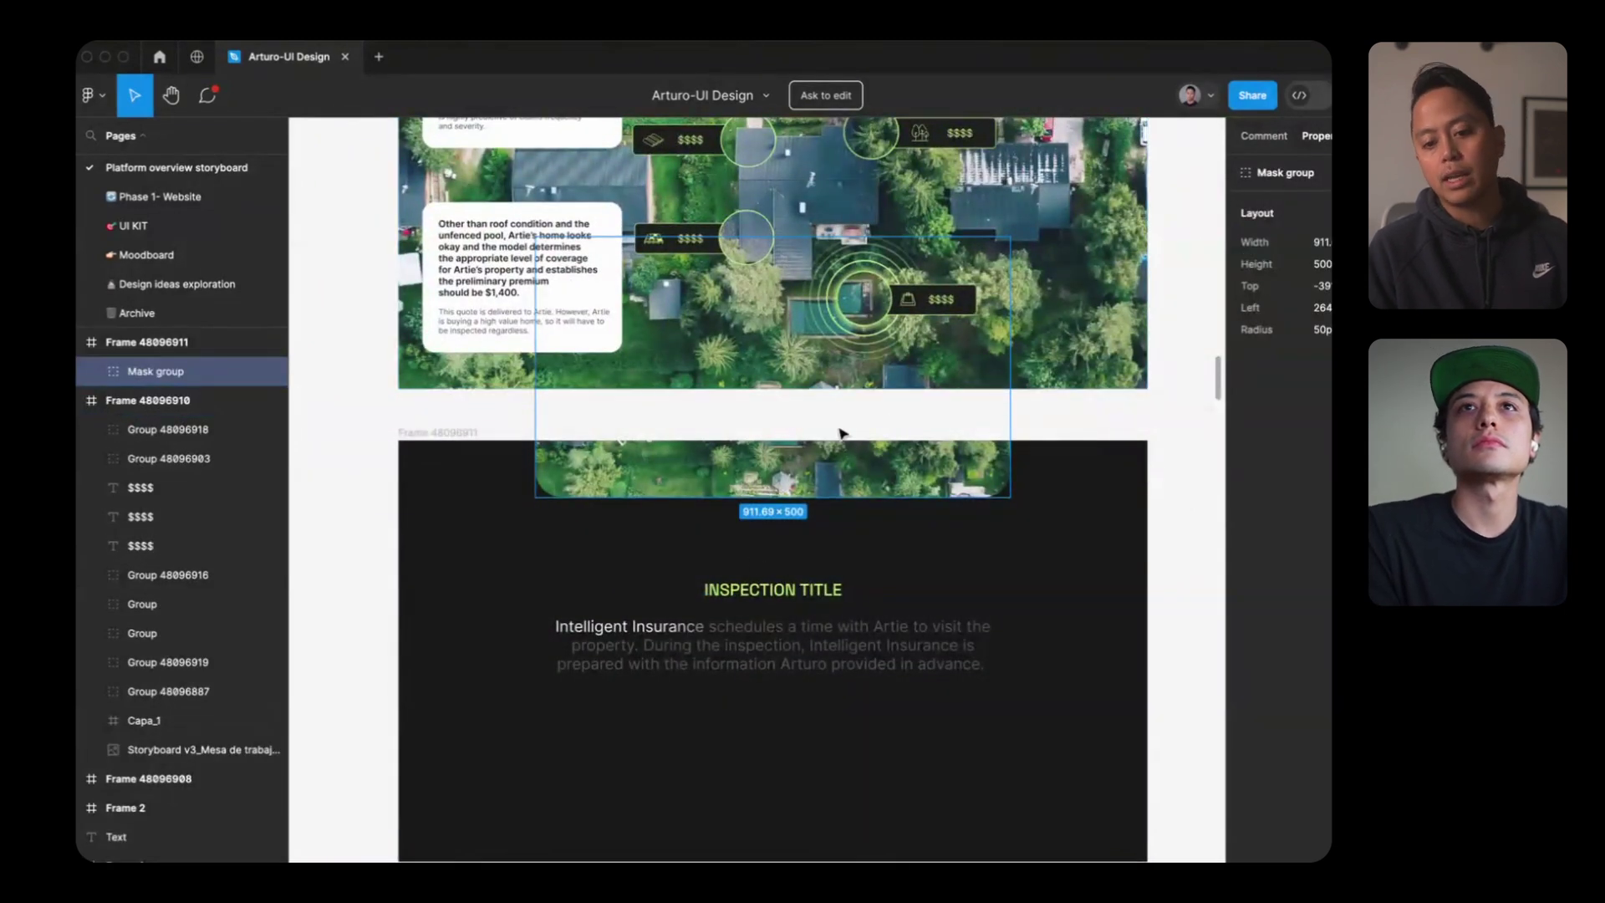
scroll(921, 513, down, 3)
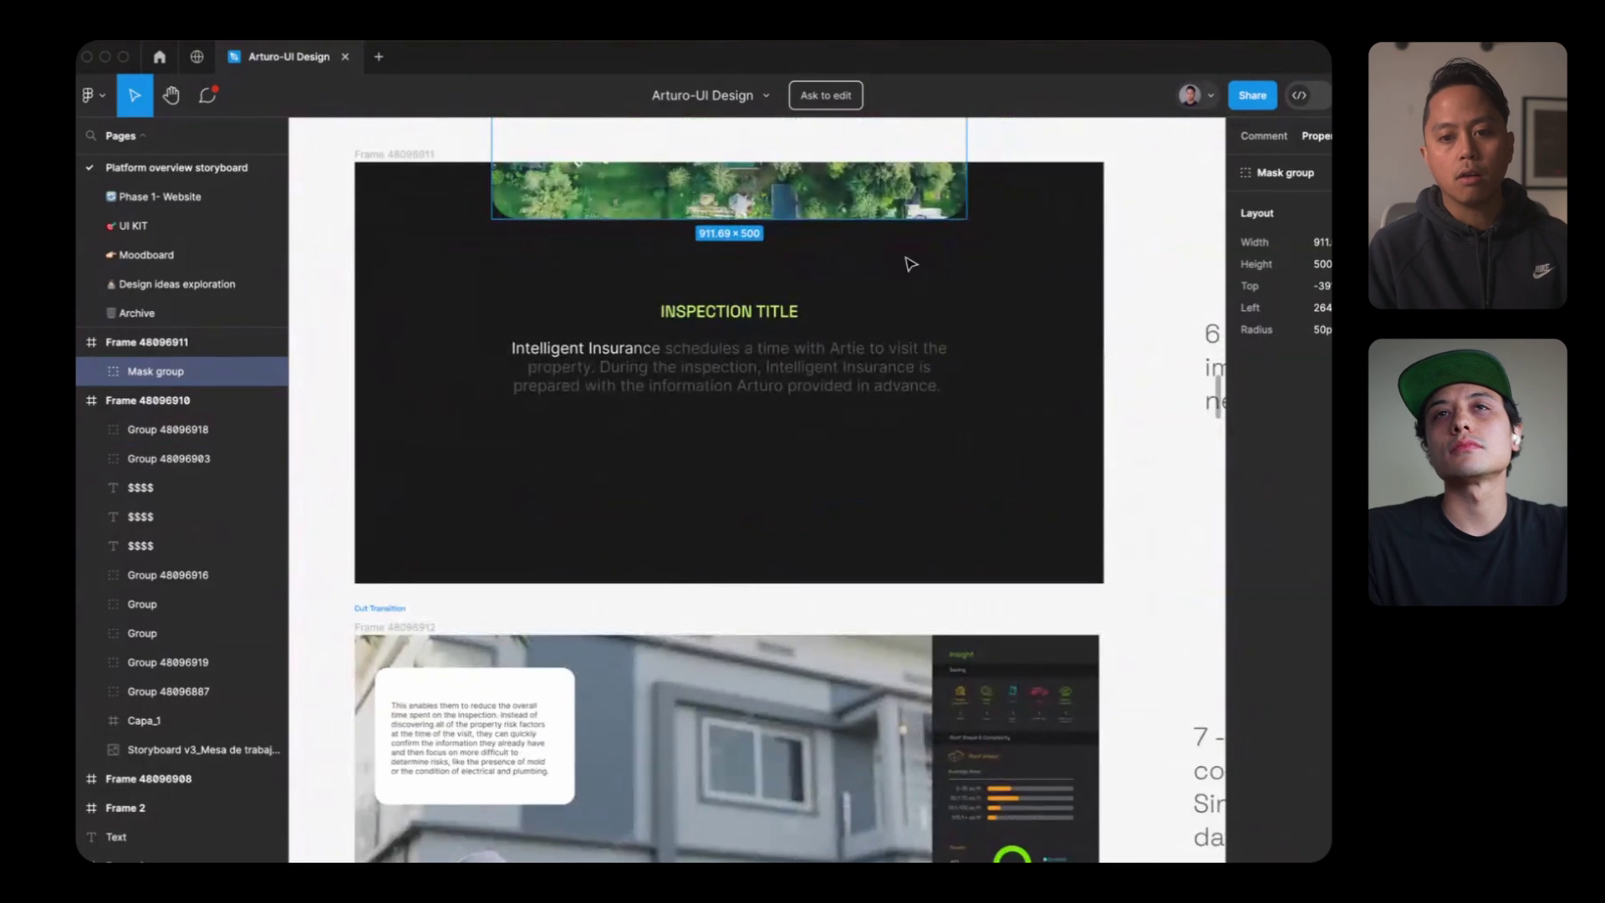
scroll(913, 178, up, 5)
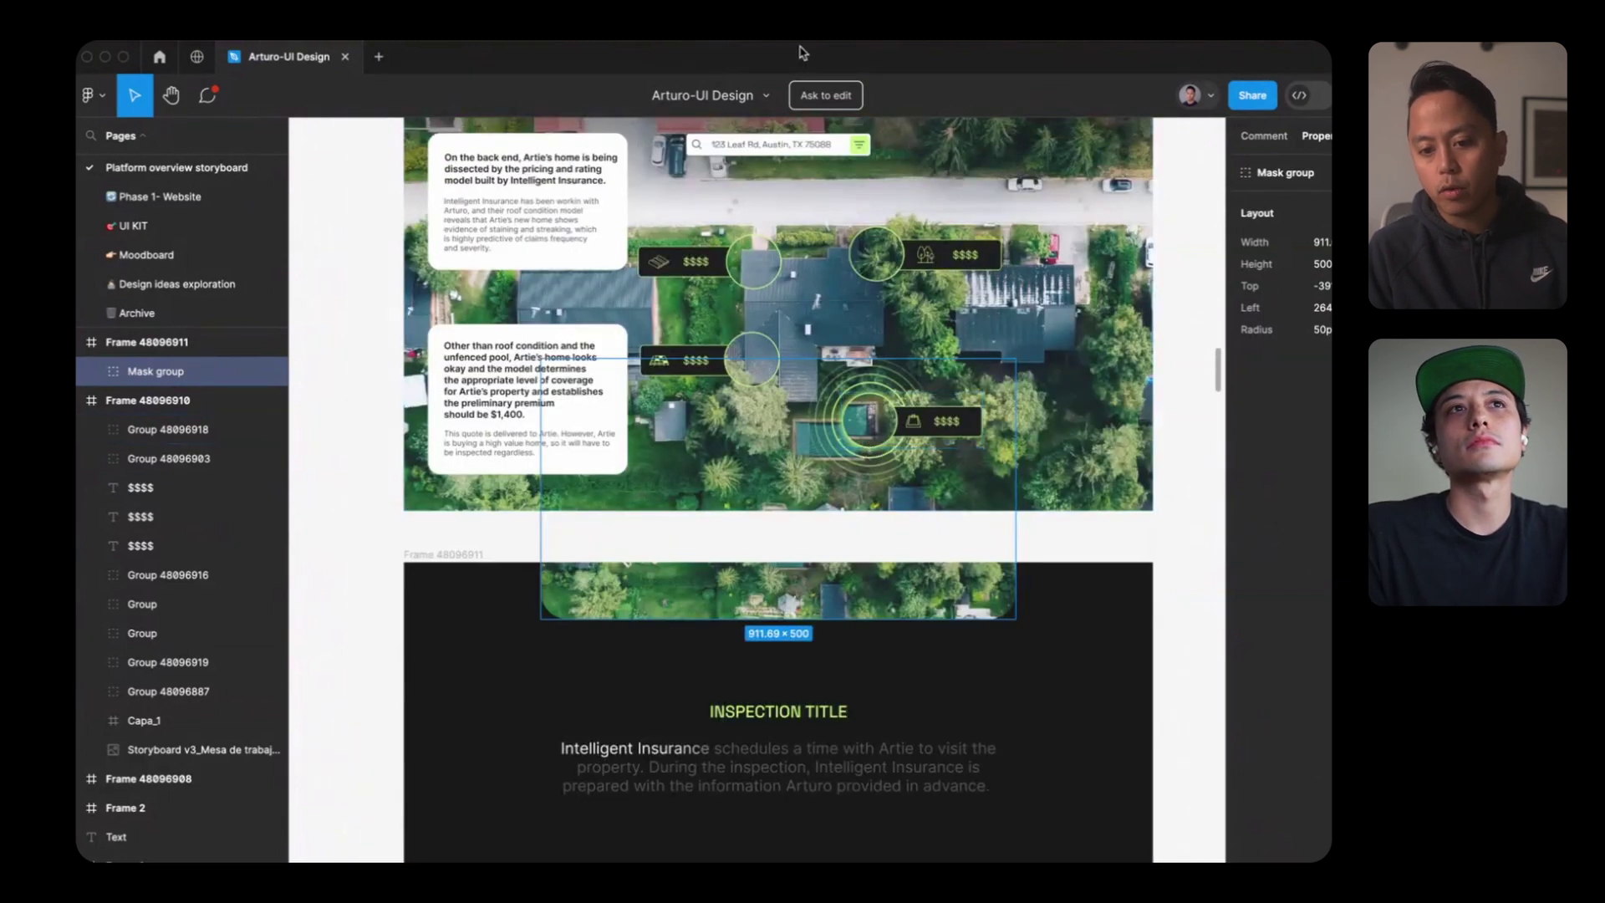
scroll(717, 684, down, 2)
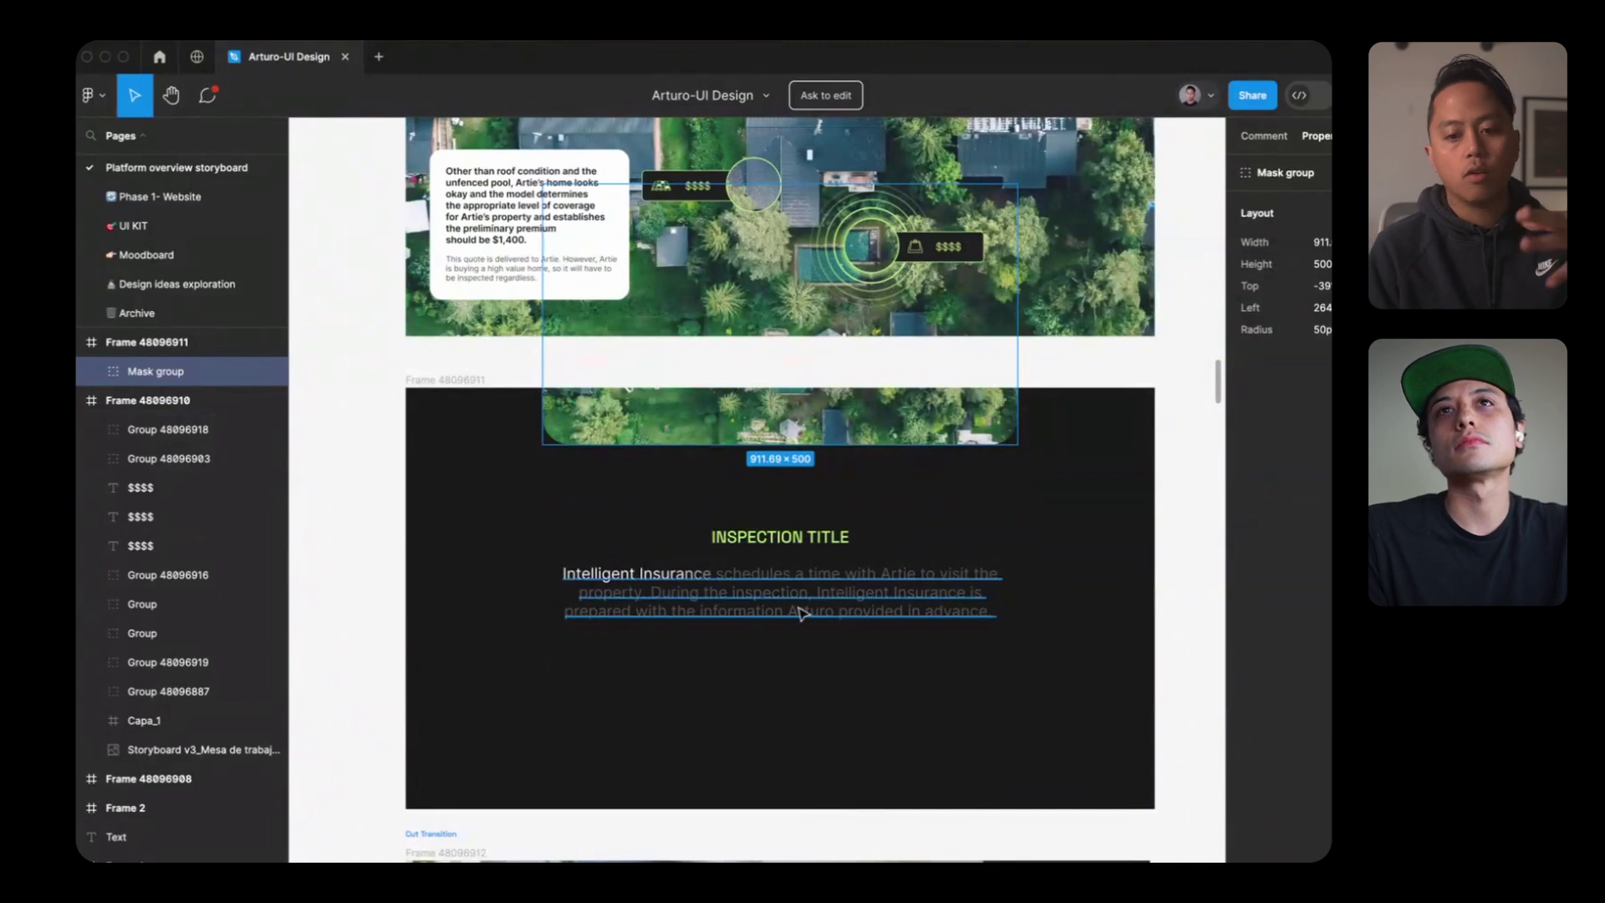
scroll(913, 615, up, 4)
scroll(914, 616, right, 2)
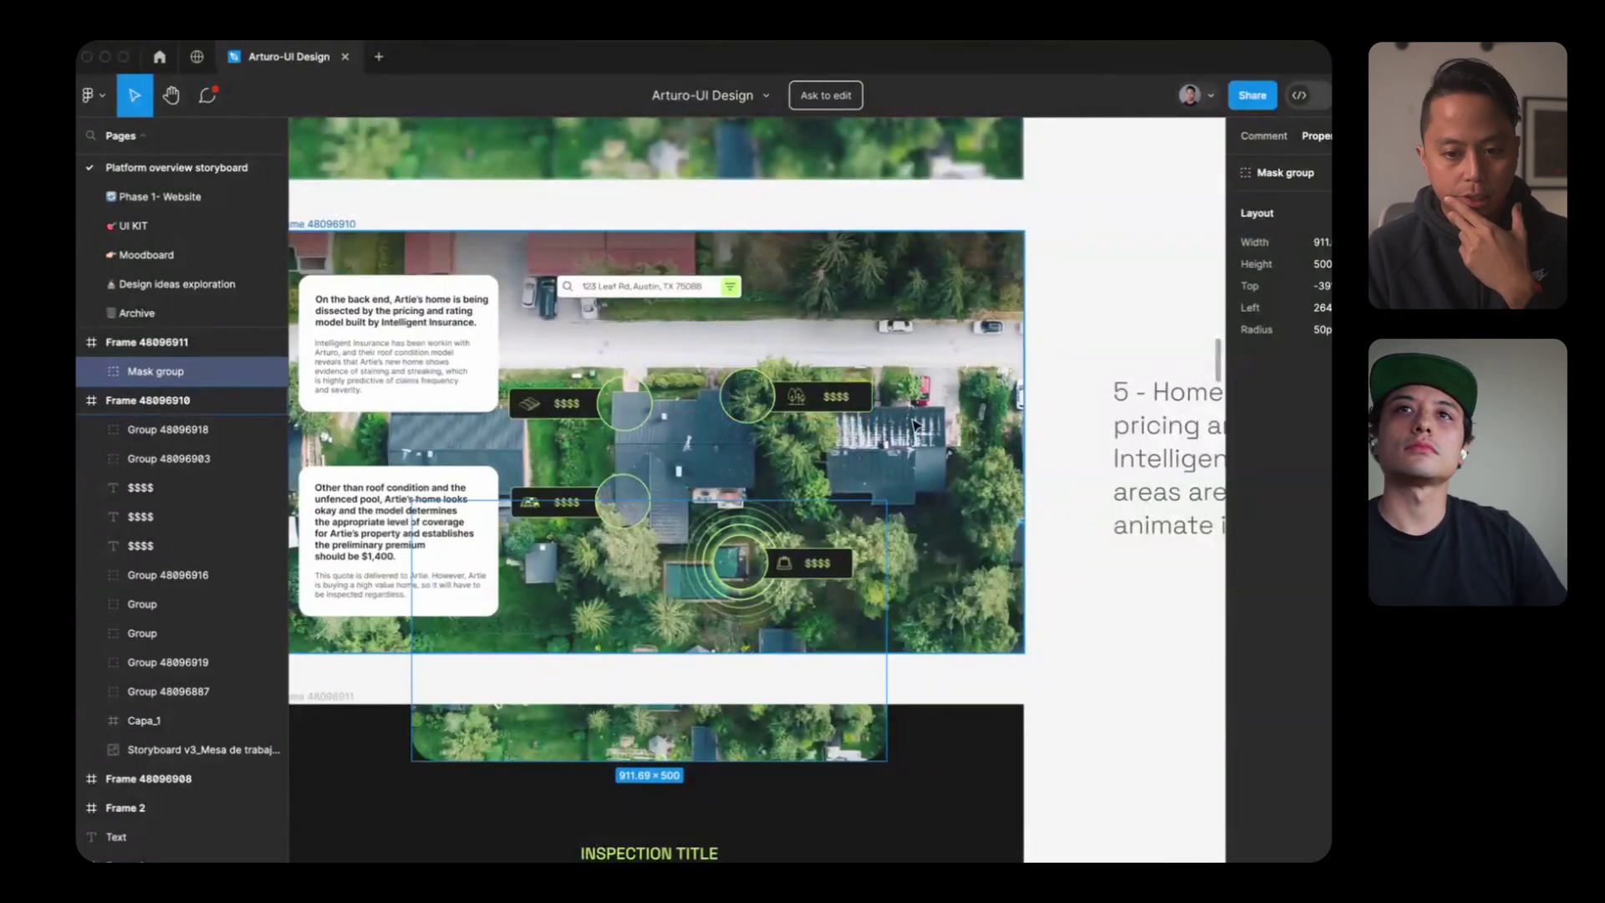
Step: Clear the mask group selection in the storyboard and switch to the Our Platform page in Chrome
click(1154, 785)
scroll(1155, 785, down, 5)
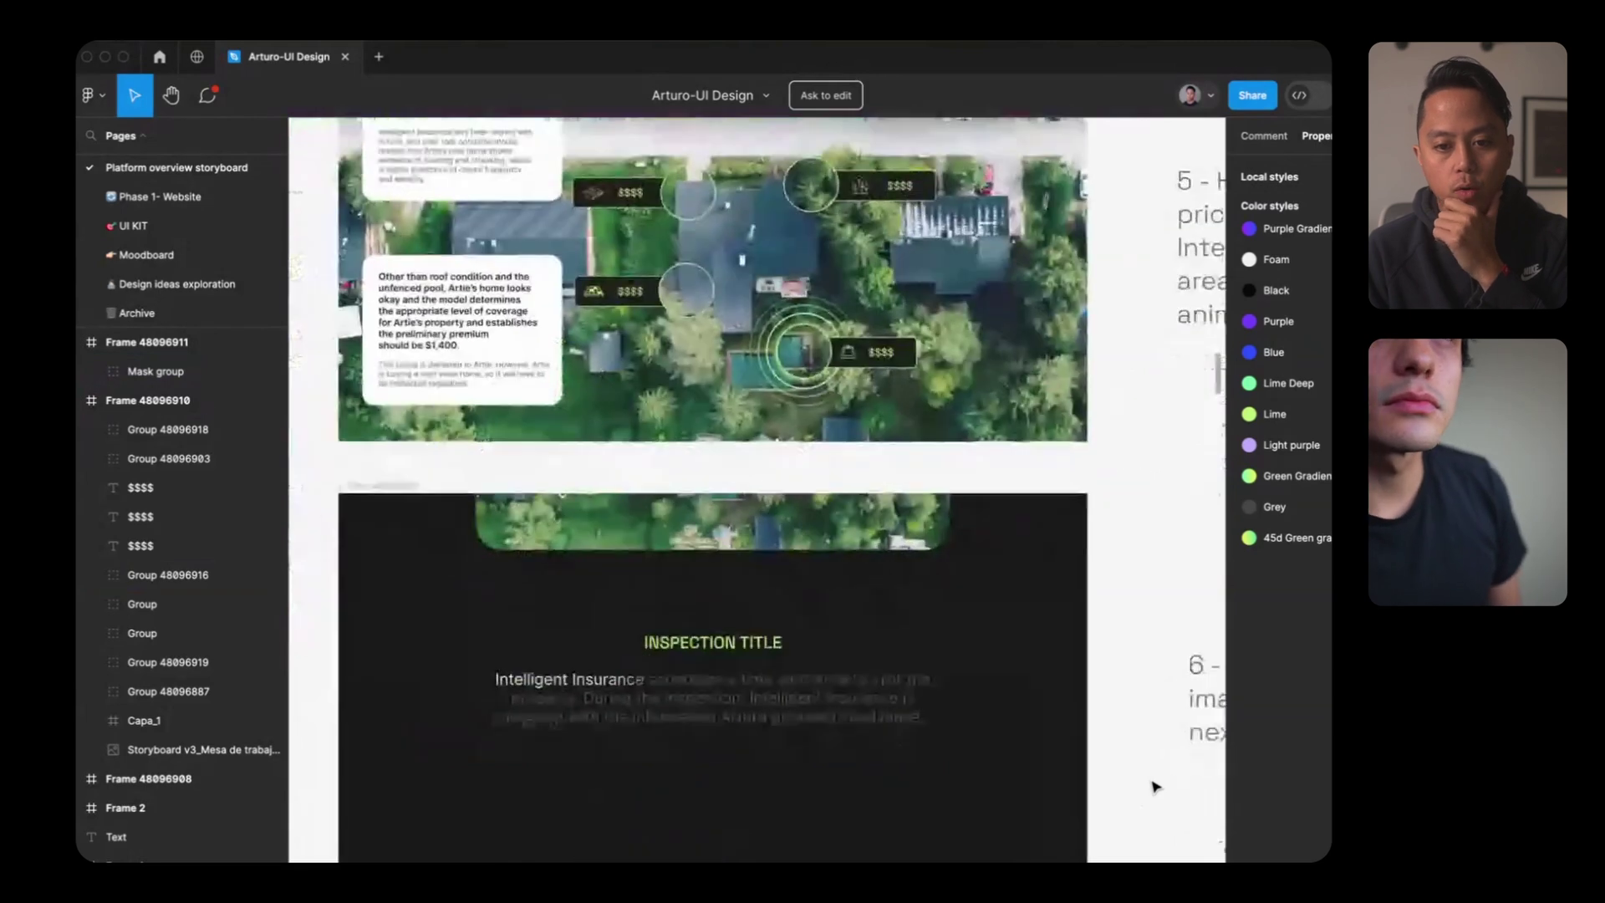
scroll(1154, 785, up, 10)
key(ctrl+Up)
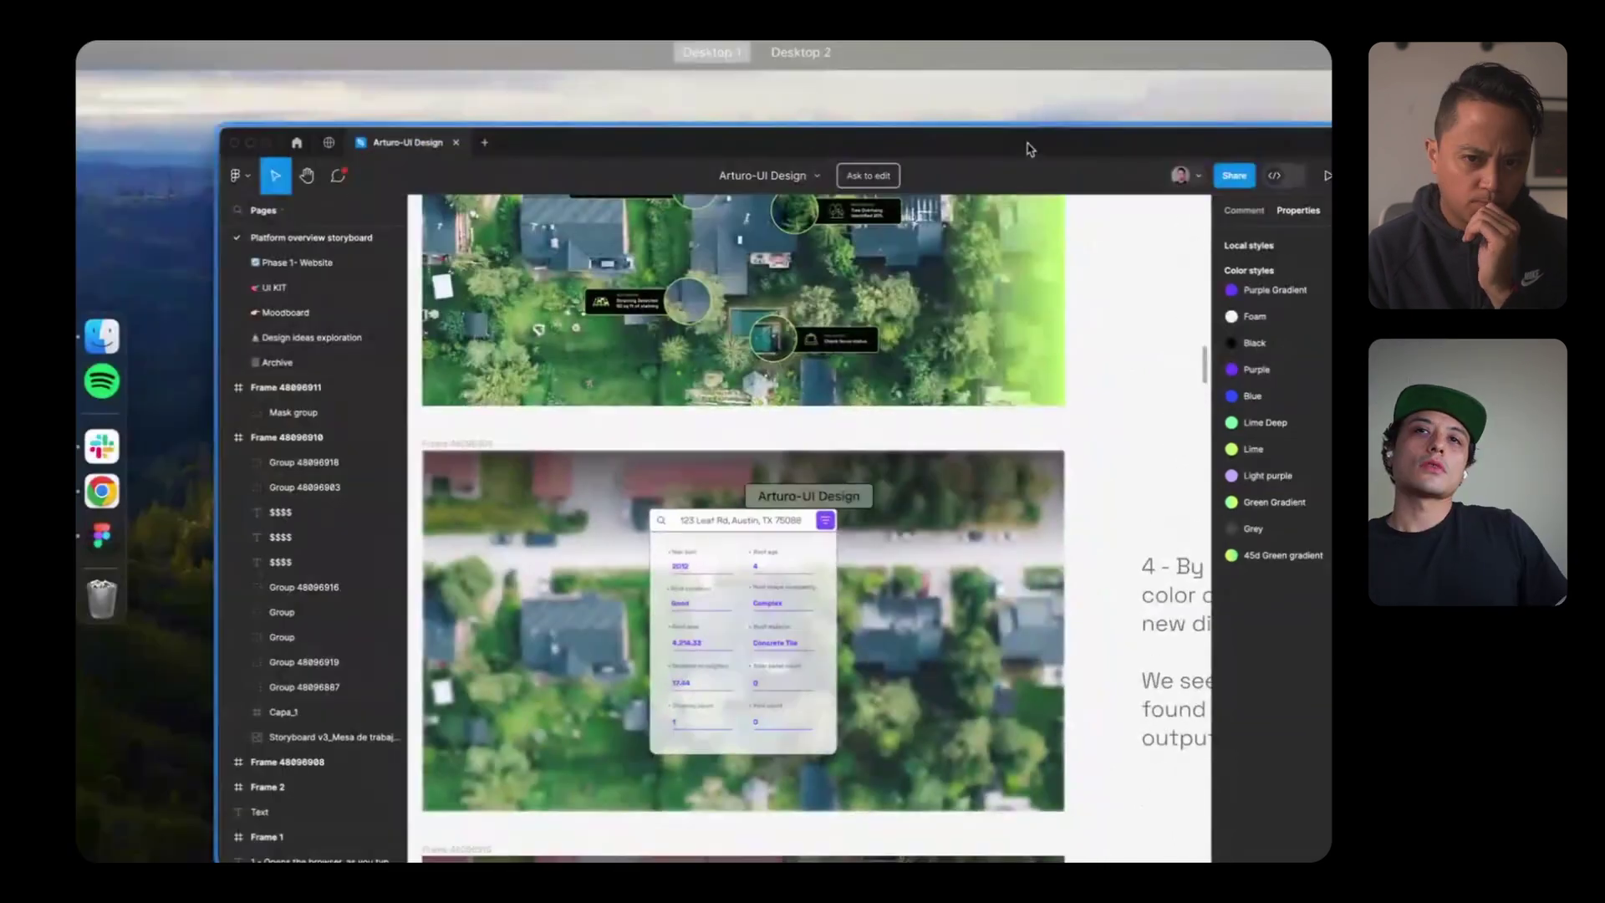
click(874, 92)
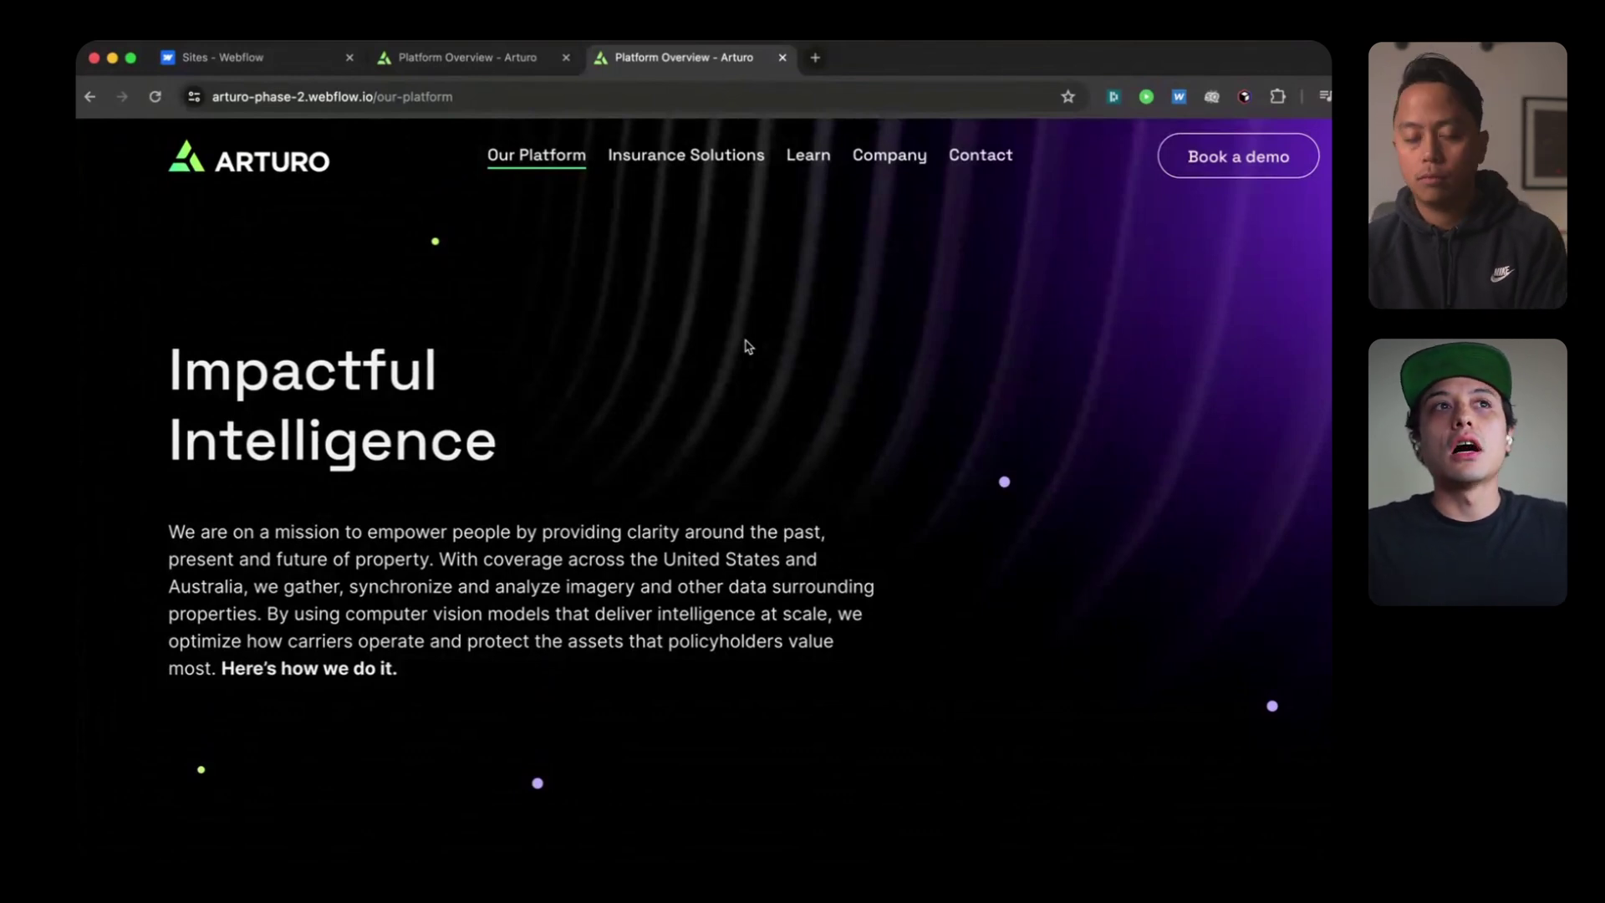
Step: Follow the Our Platform page from the Impactful Intelligence hero through the address search and pricing scene to the Inspection text
scroll(748, 346, down, 10)
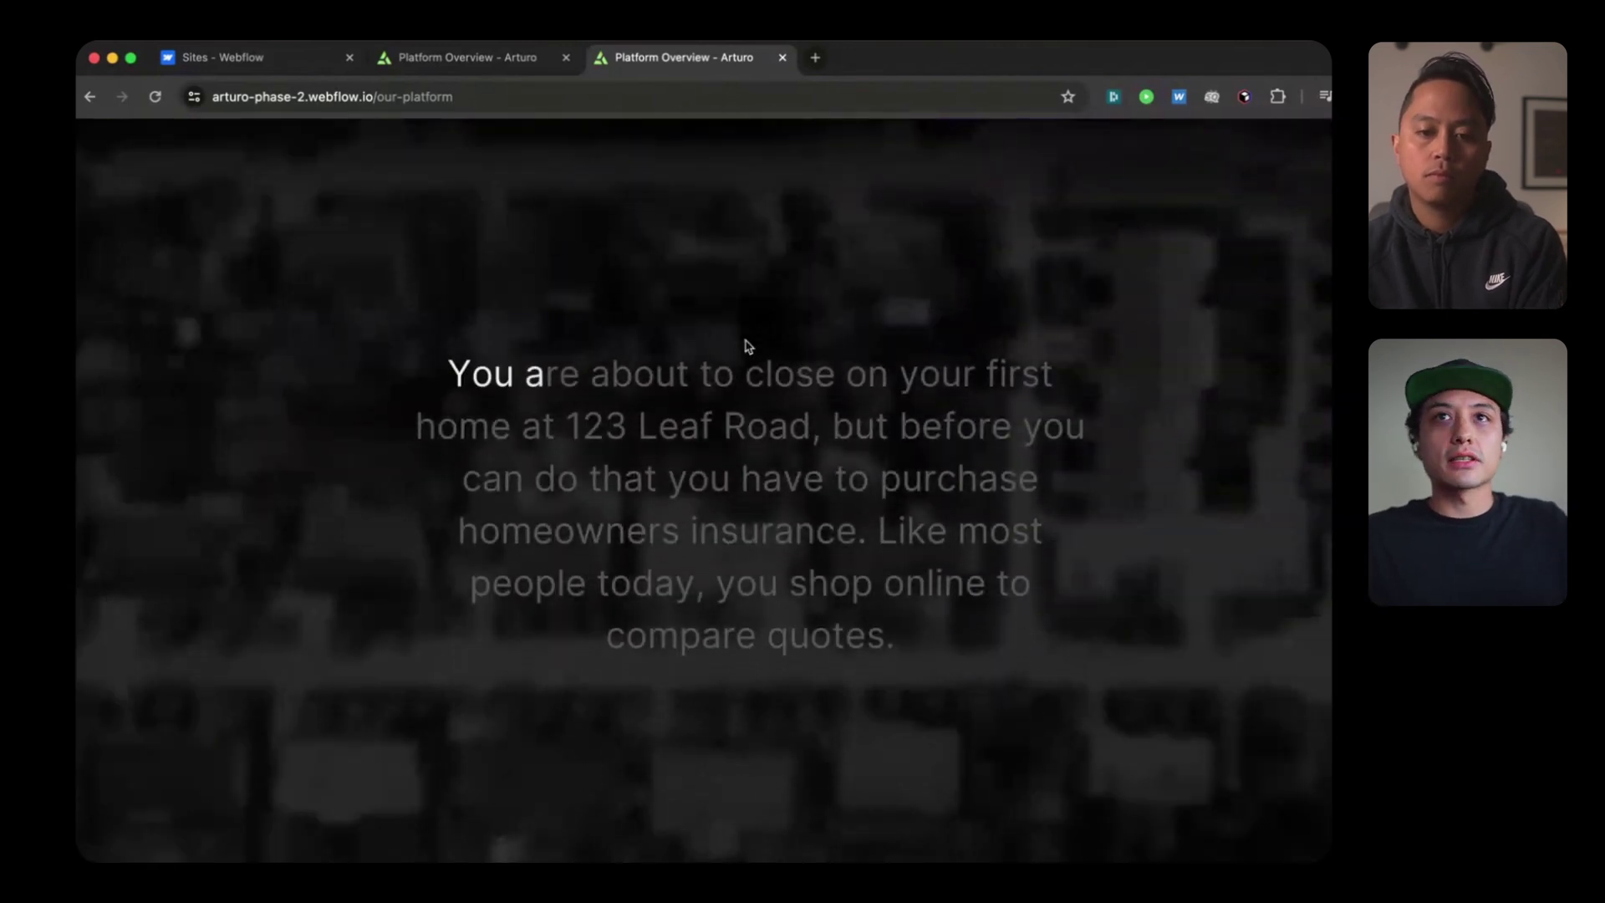
scroll(748, 346, down, 10)
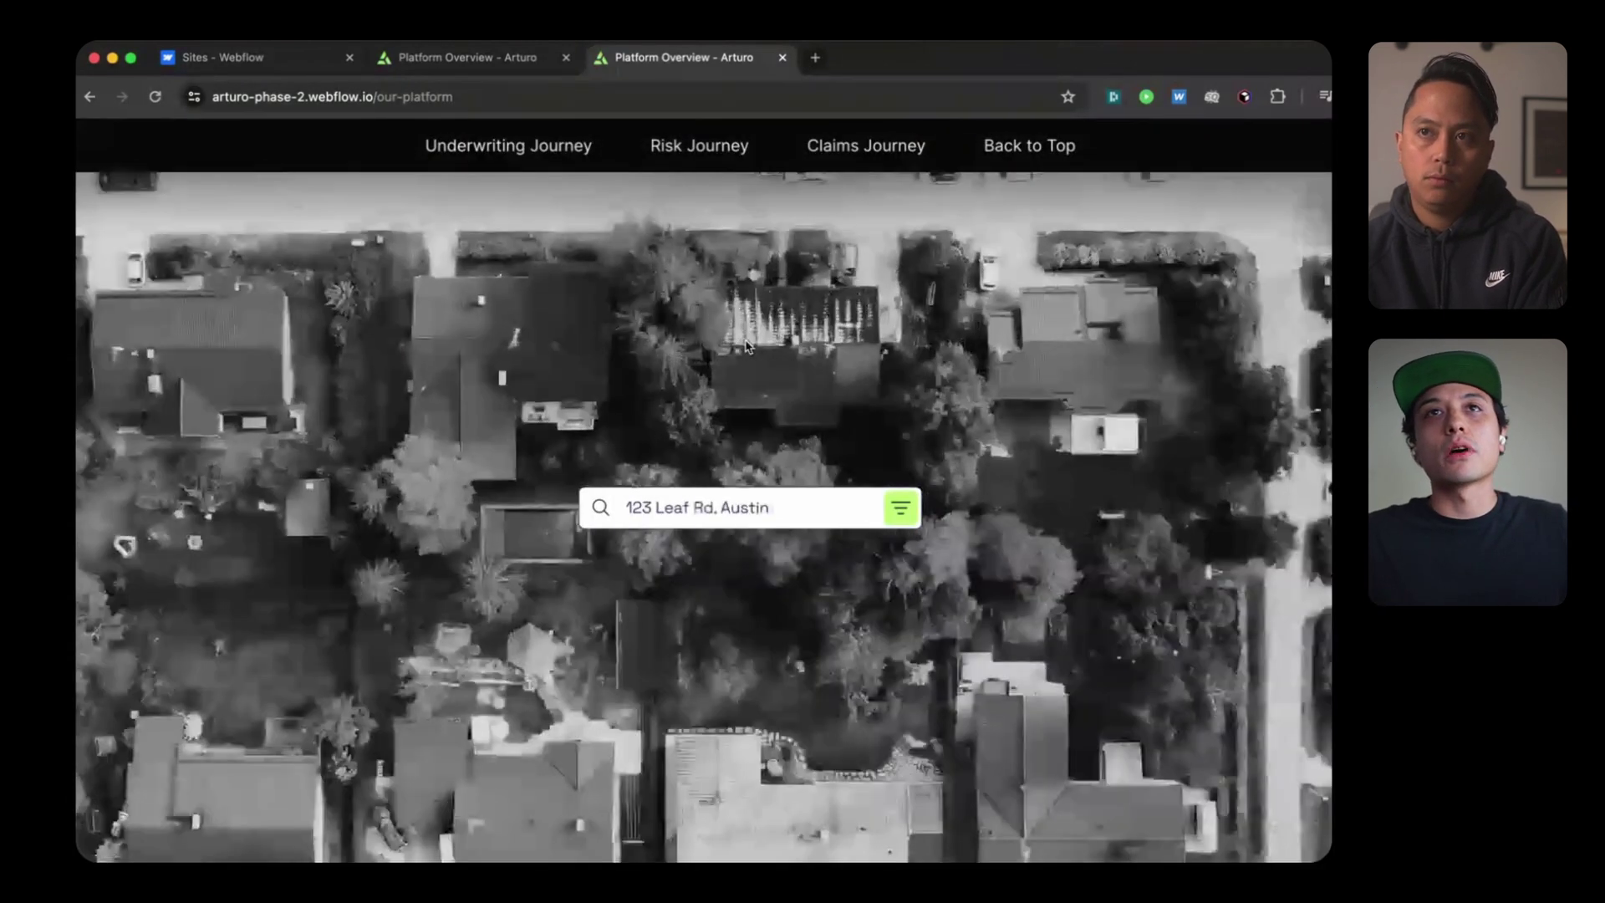
scroll(748, 346, down, 10)
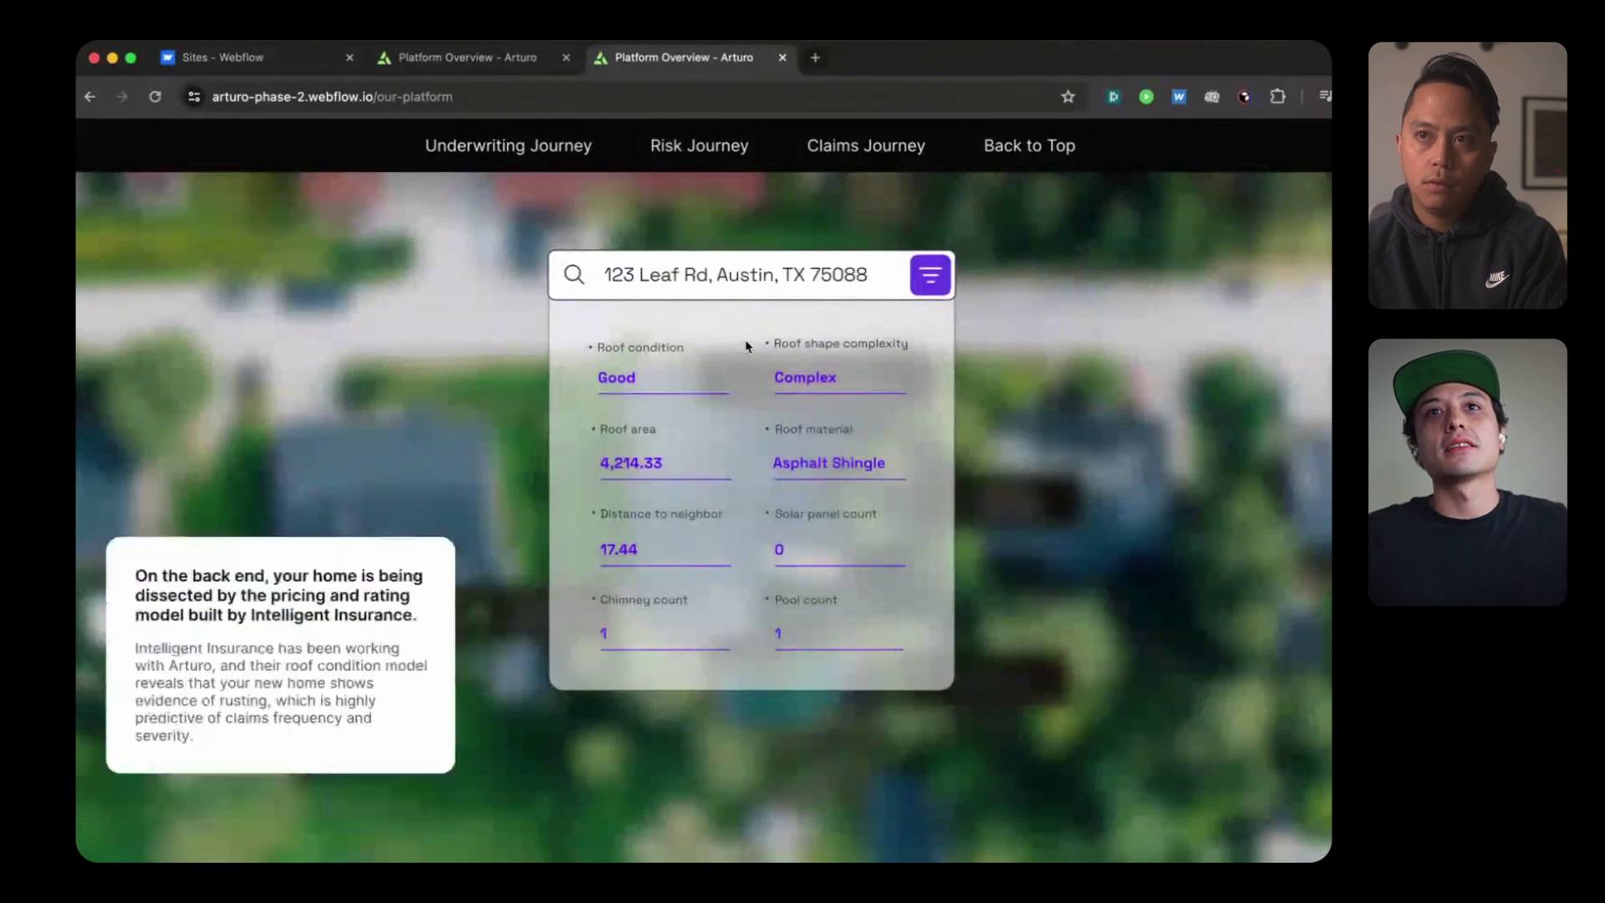
scroll(746, 346, down, 10)
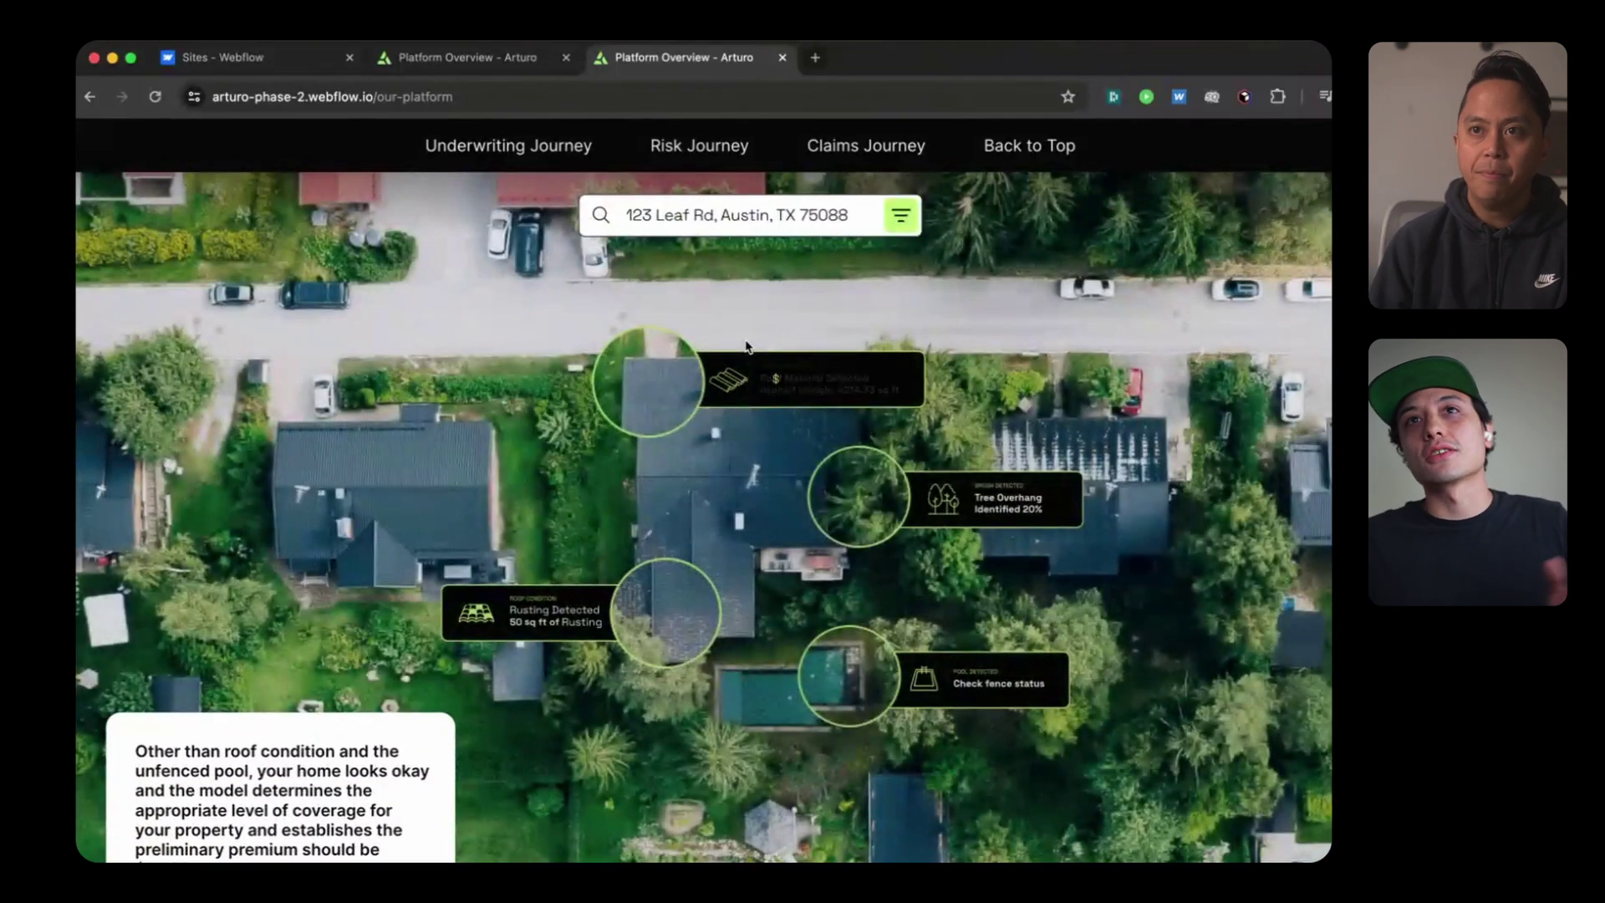
scroll(747, 346, down, 10)
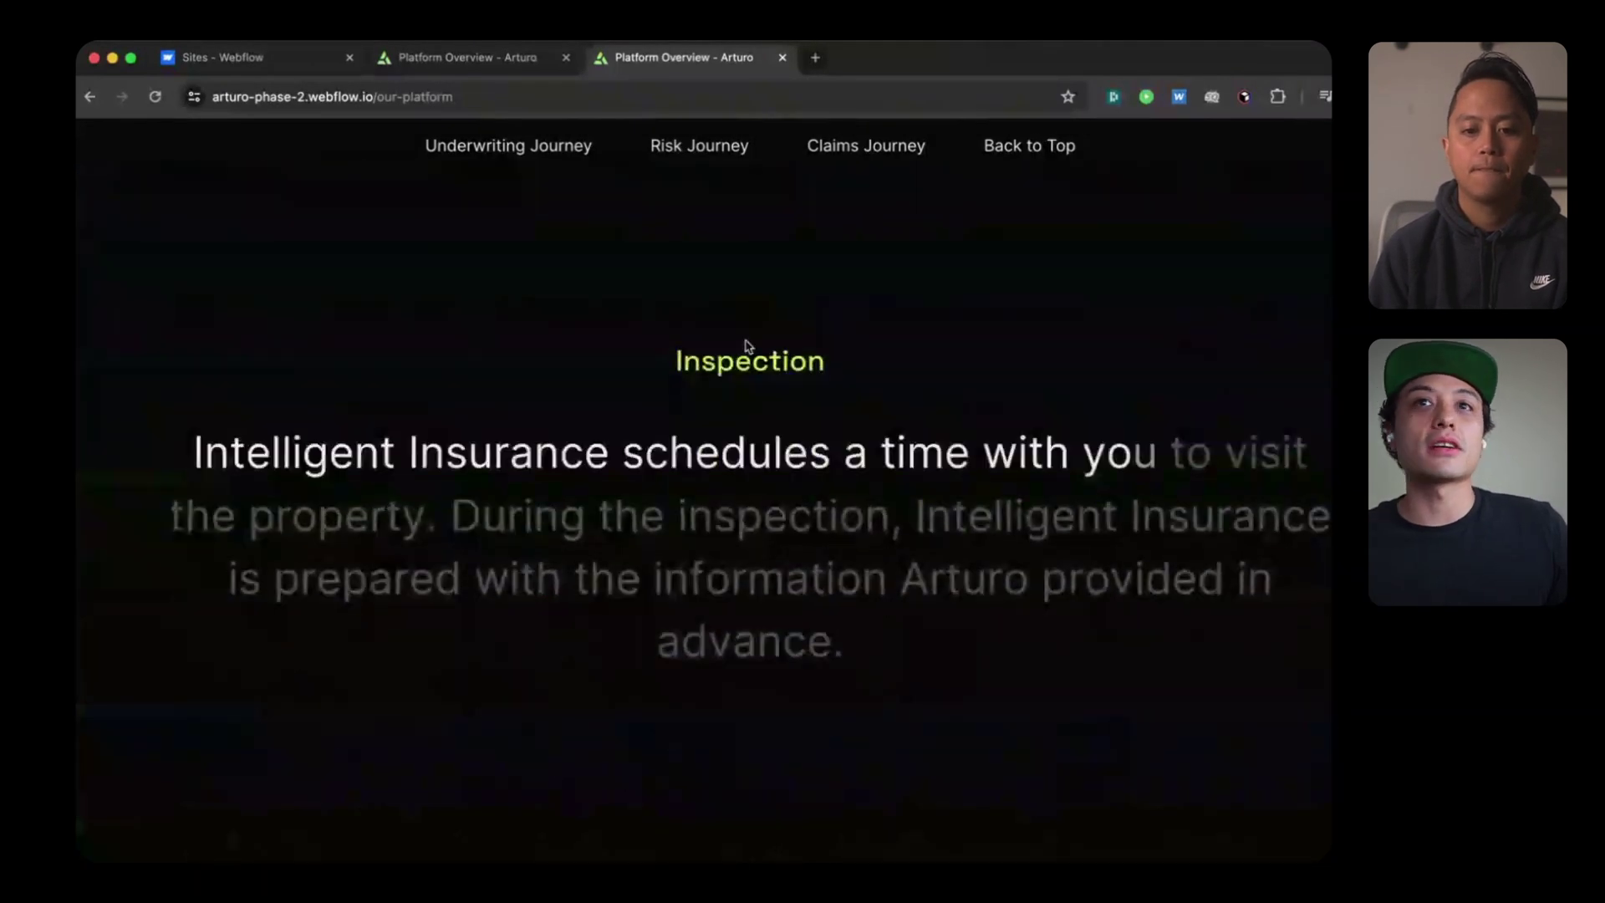
scroll(748, 346, down, 3)
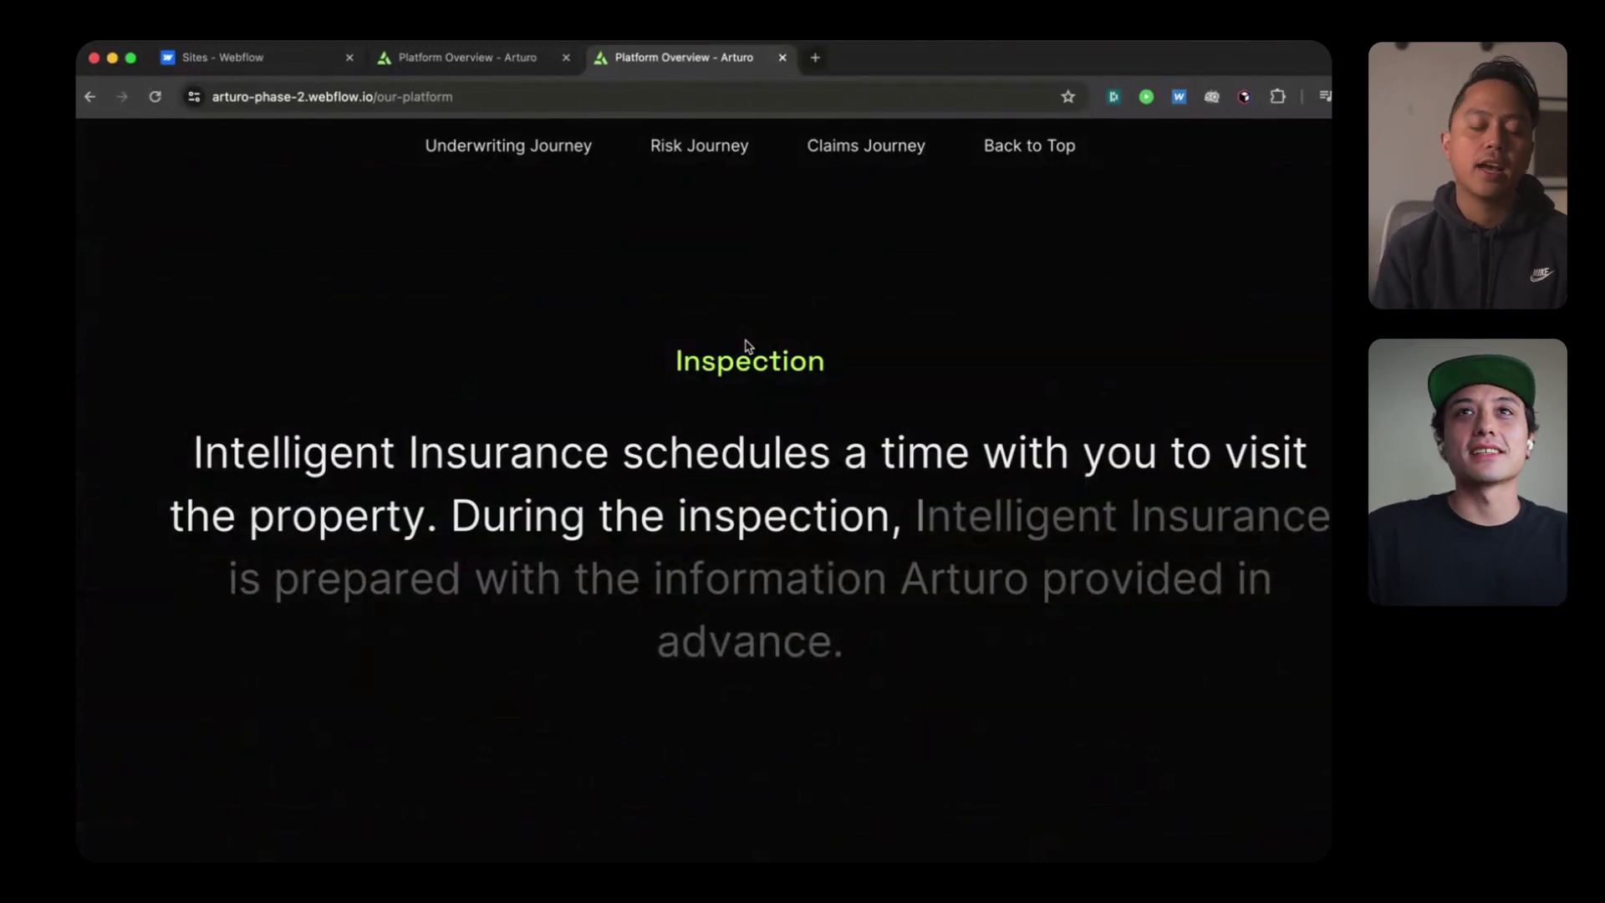
Step: Examine how the $$$$ aerial scene gives way to the Inspection section and how its paragraph reveals while scrolling
scroll(747, 346, up, 5)
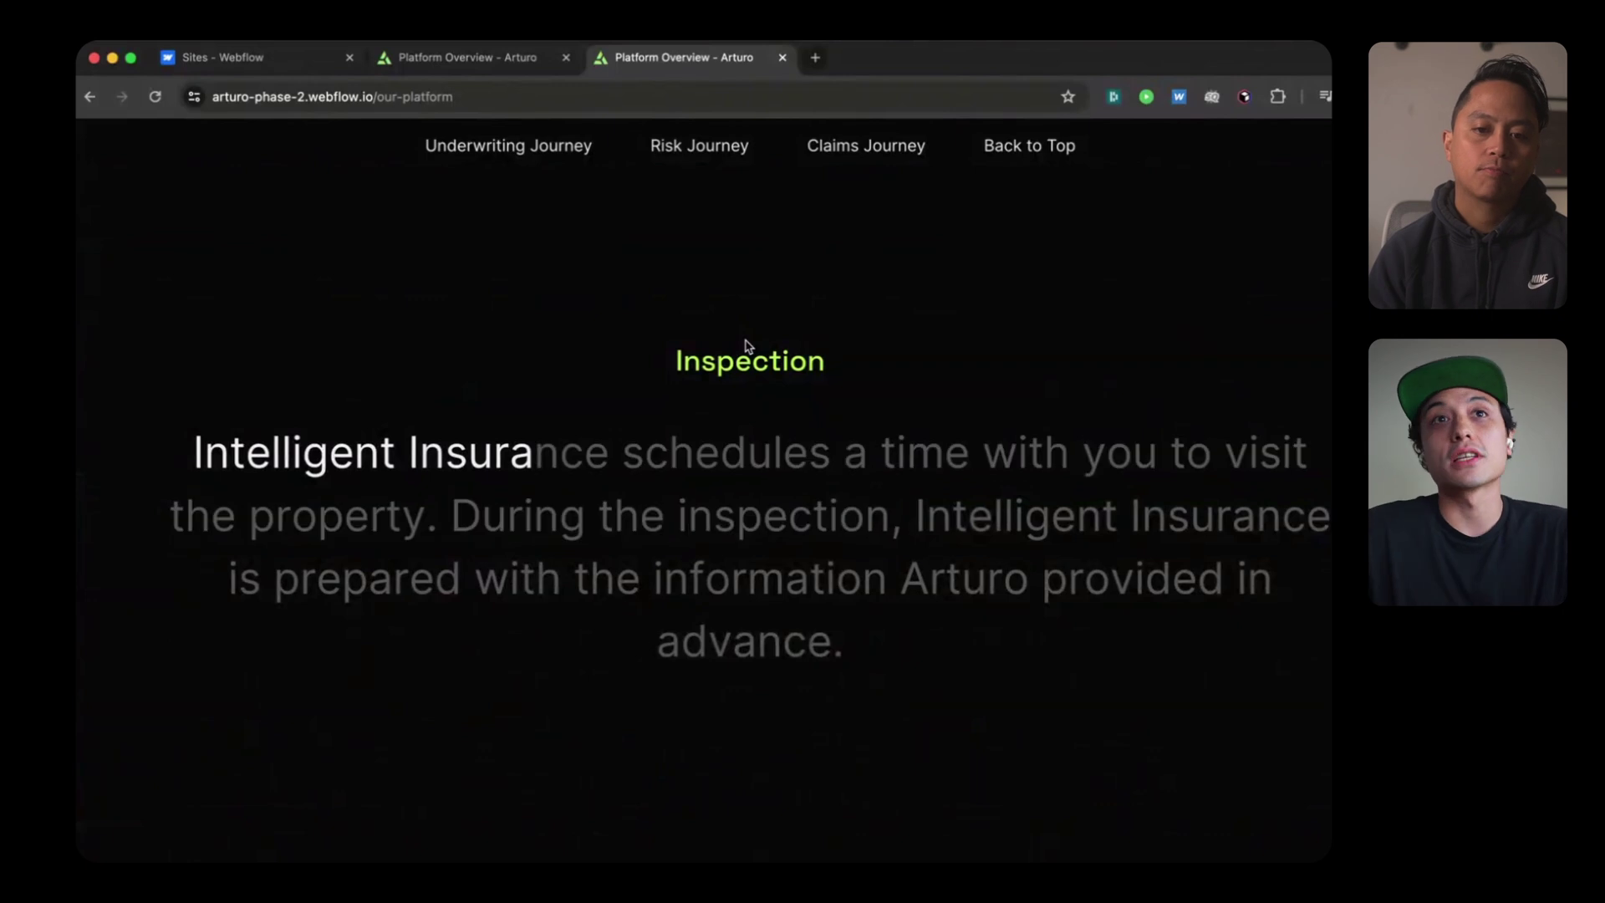
scroll(748, 346, up, 5)
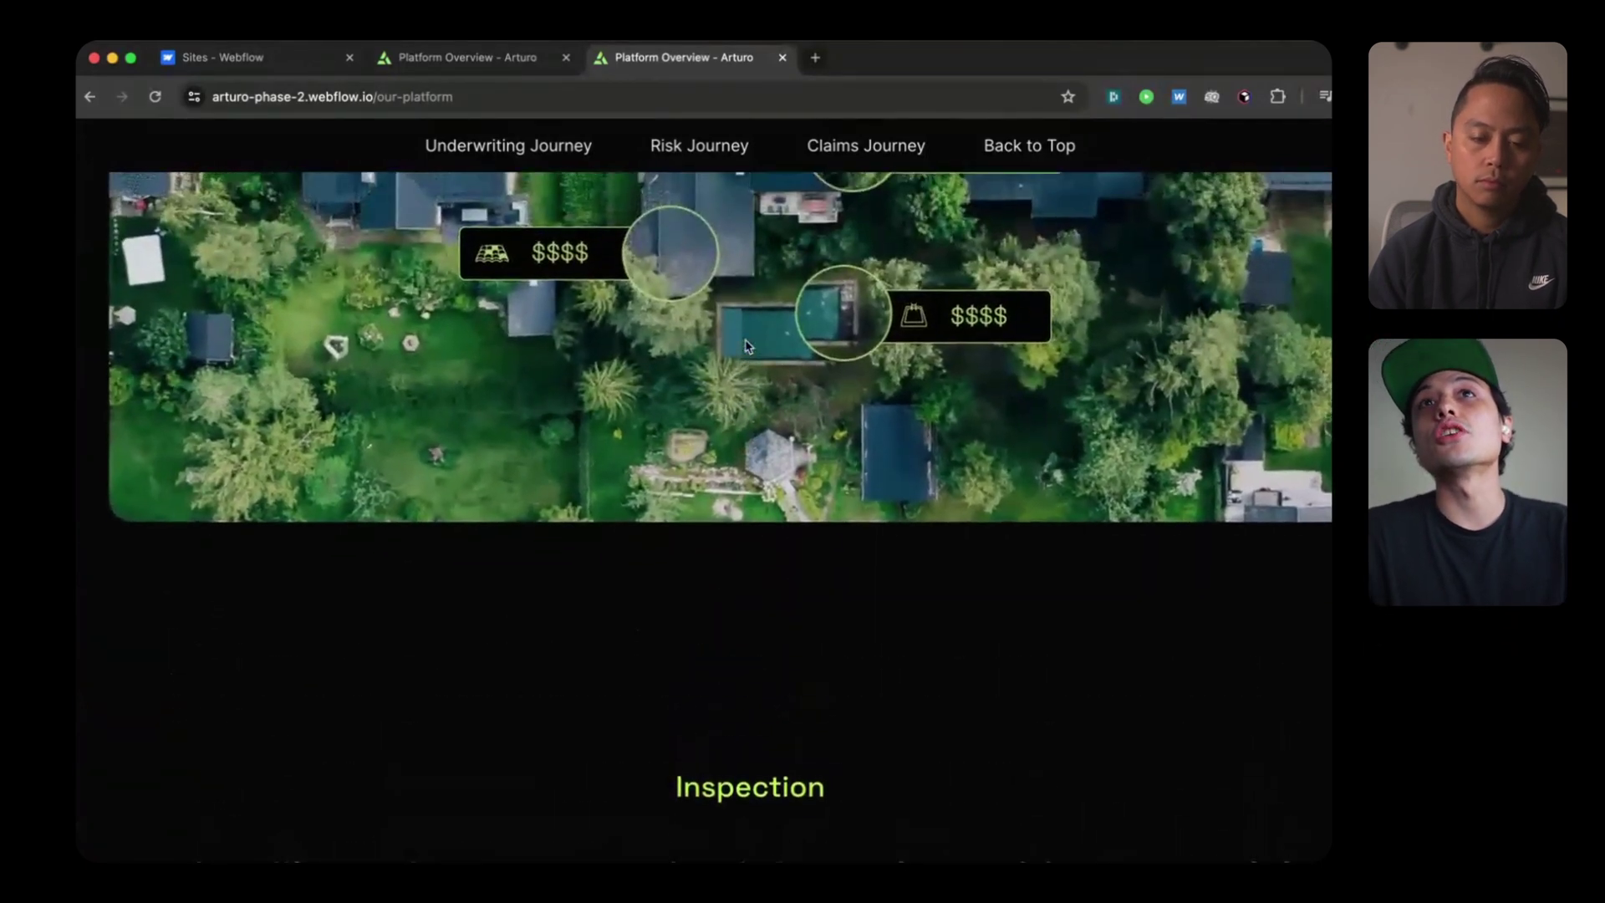
scroll(747, 346, down, 6)
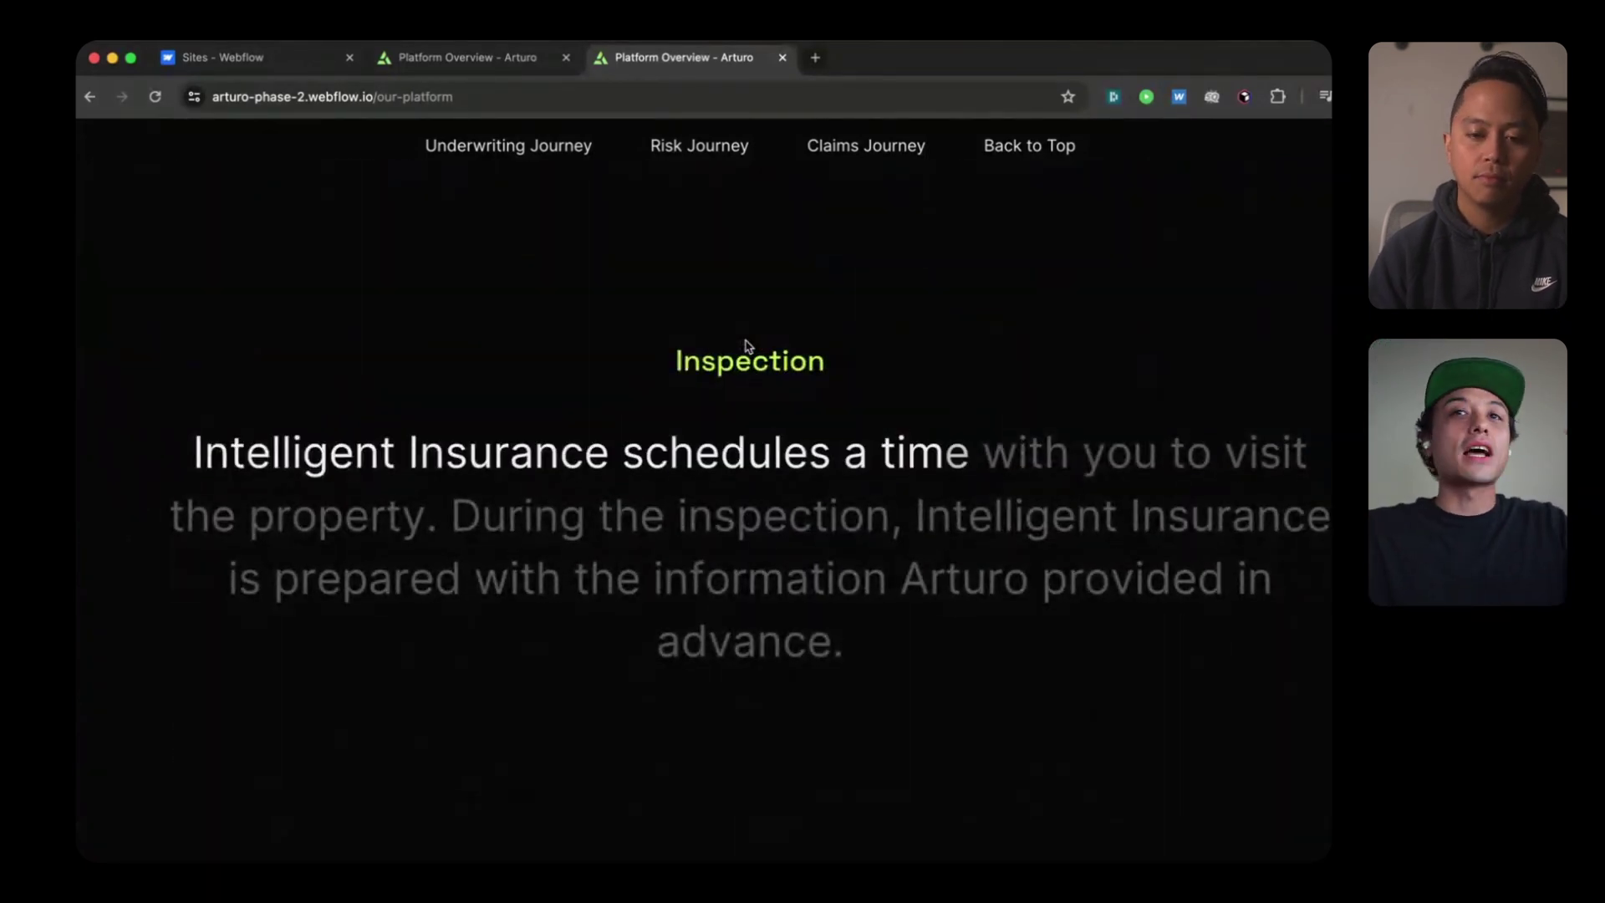
scroll(747, 346, down, 4)
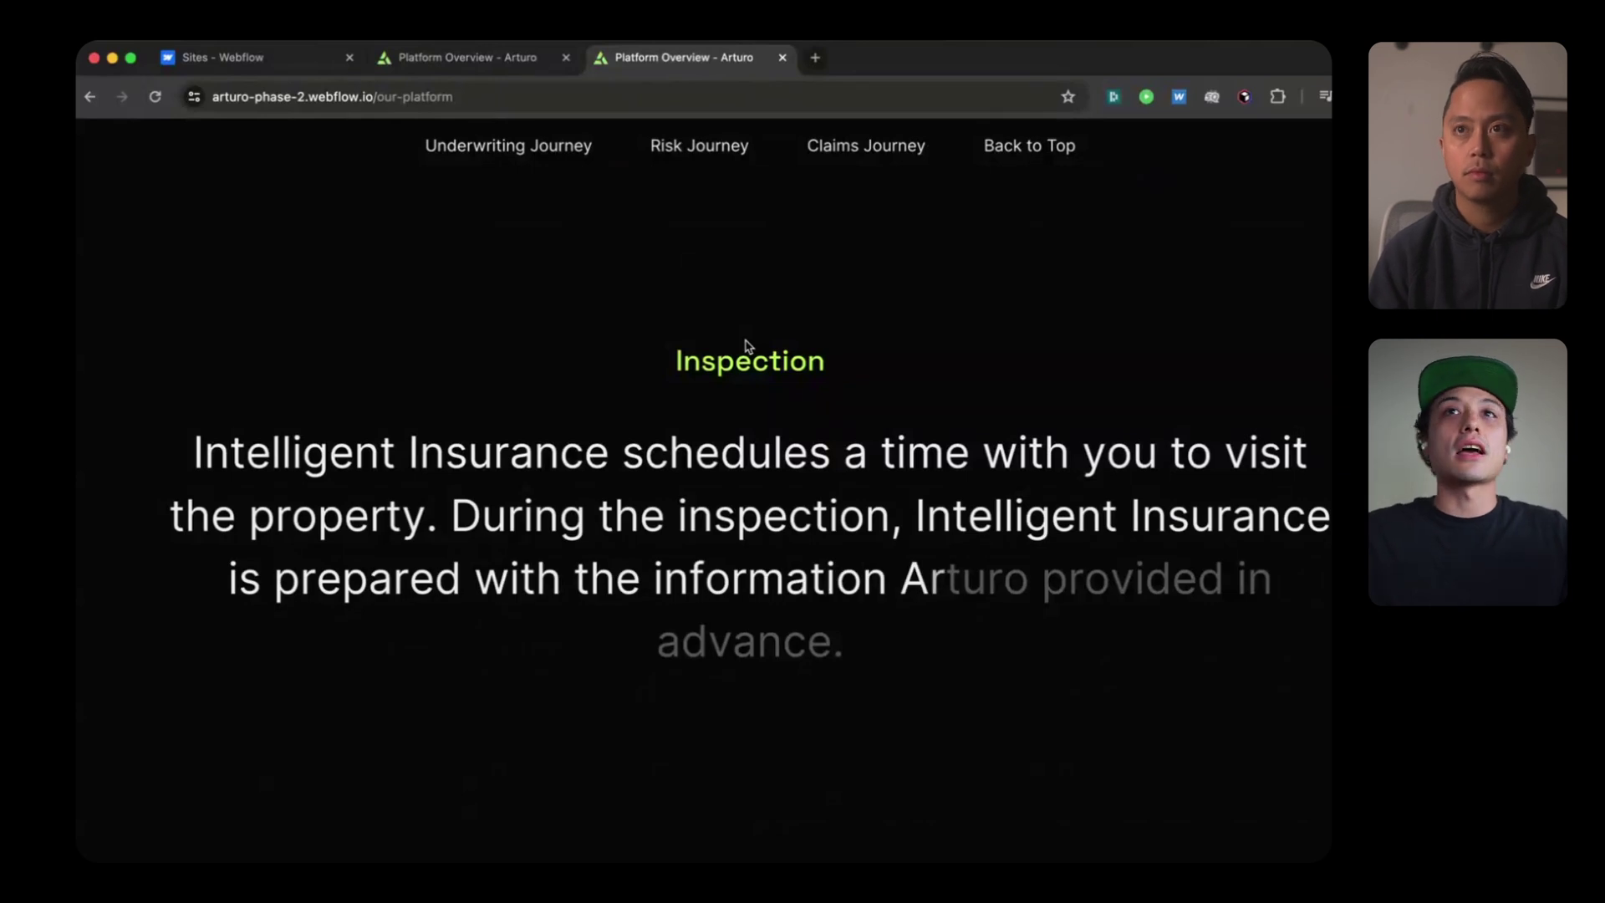
scroll(747, 346, down, 2)
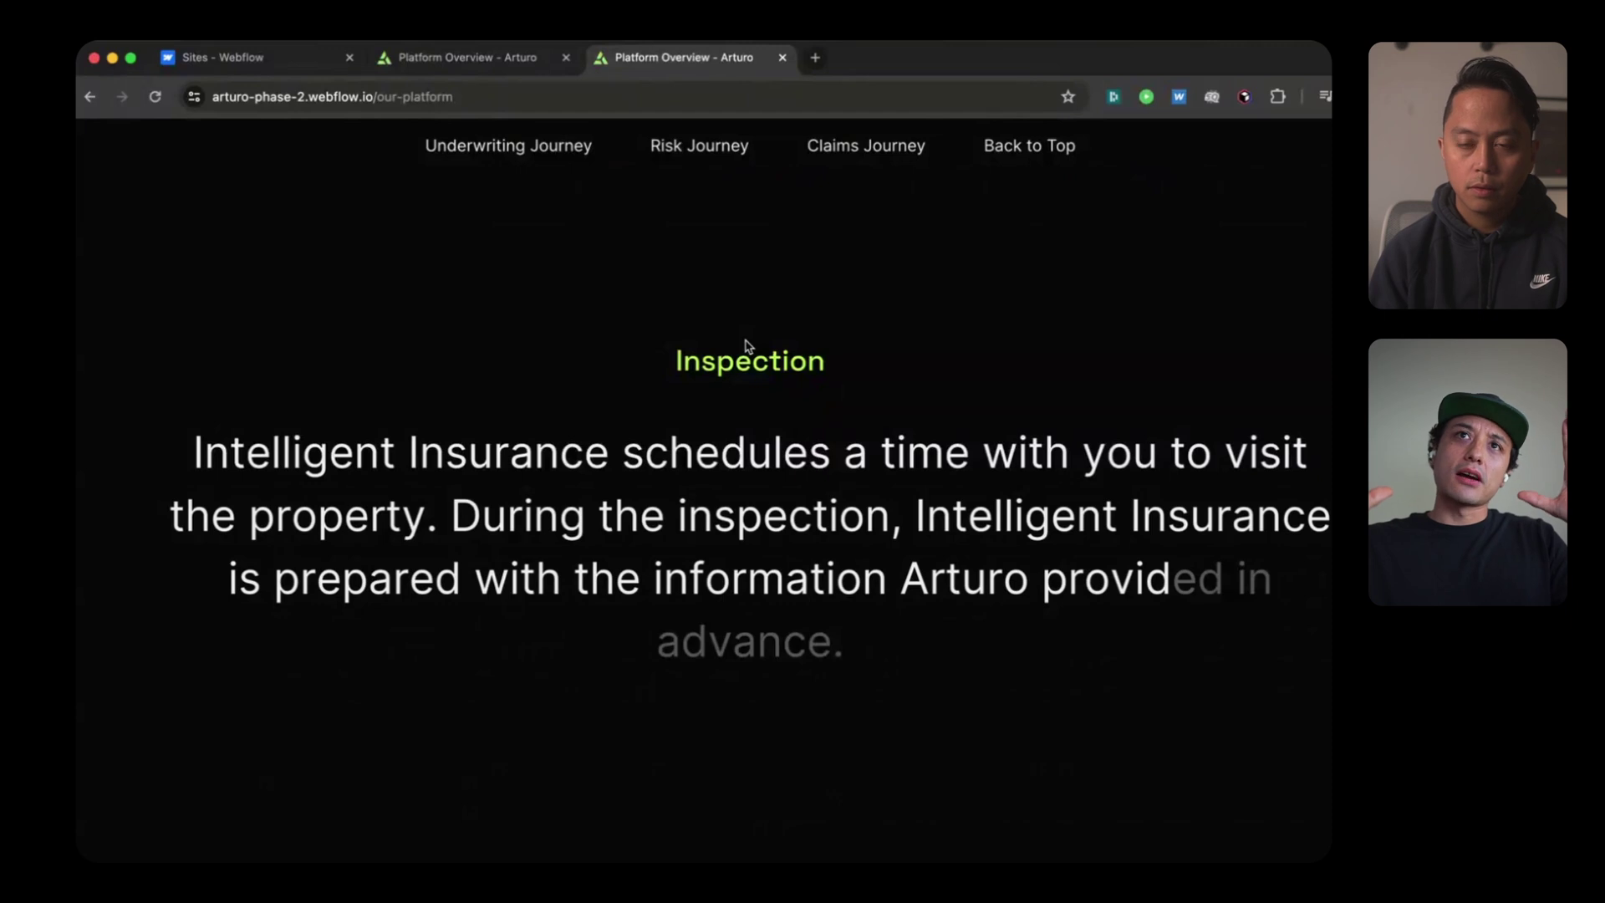
Step: Examine the inspector photo scene with its text cards and the property data panel beside it
scroll(747, 346, down, 12)
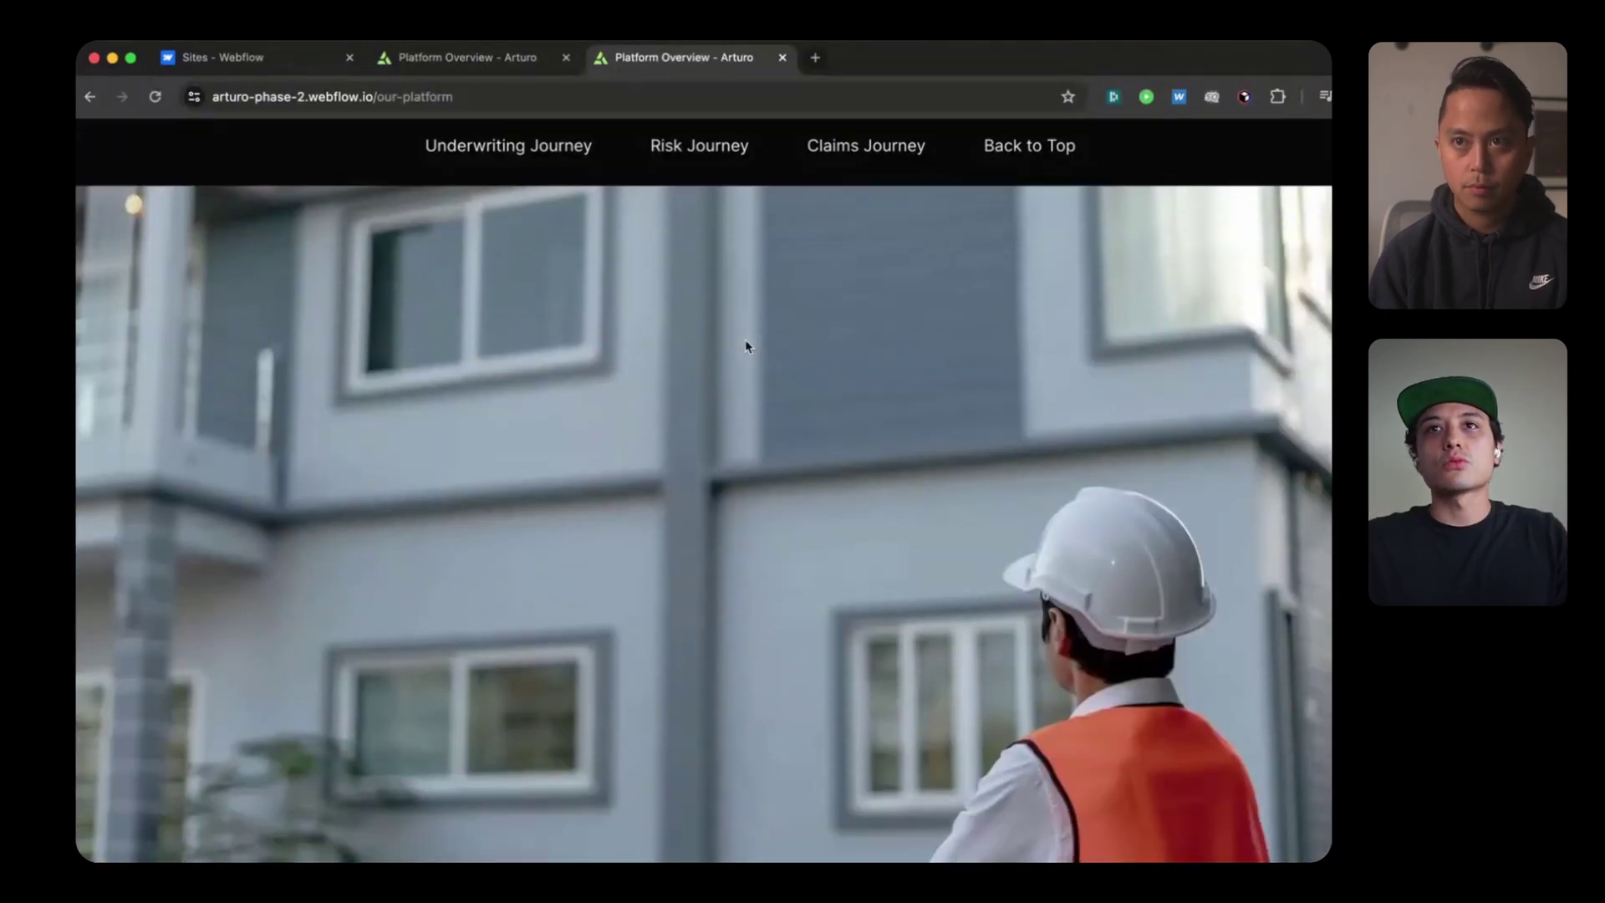
scroll(747, 346, down, 6)
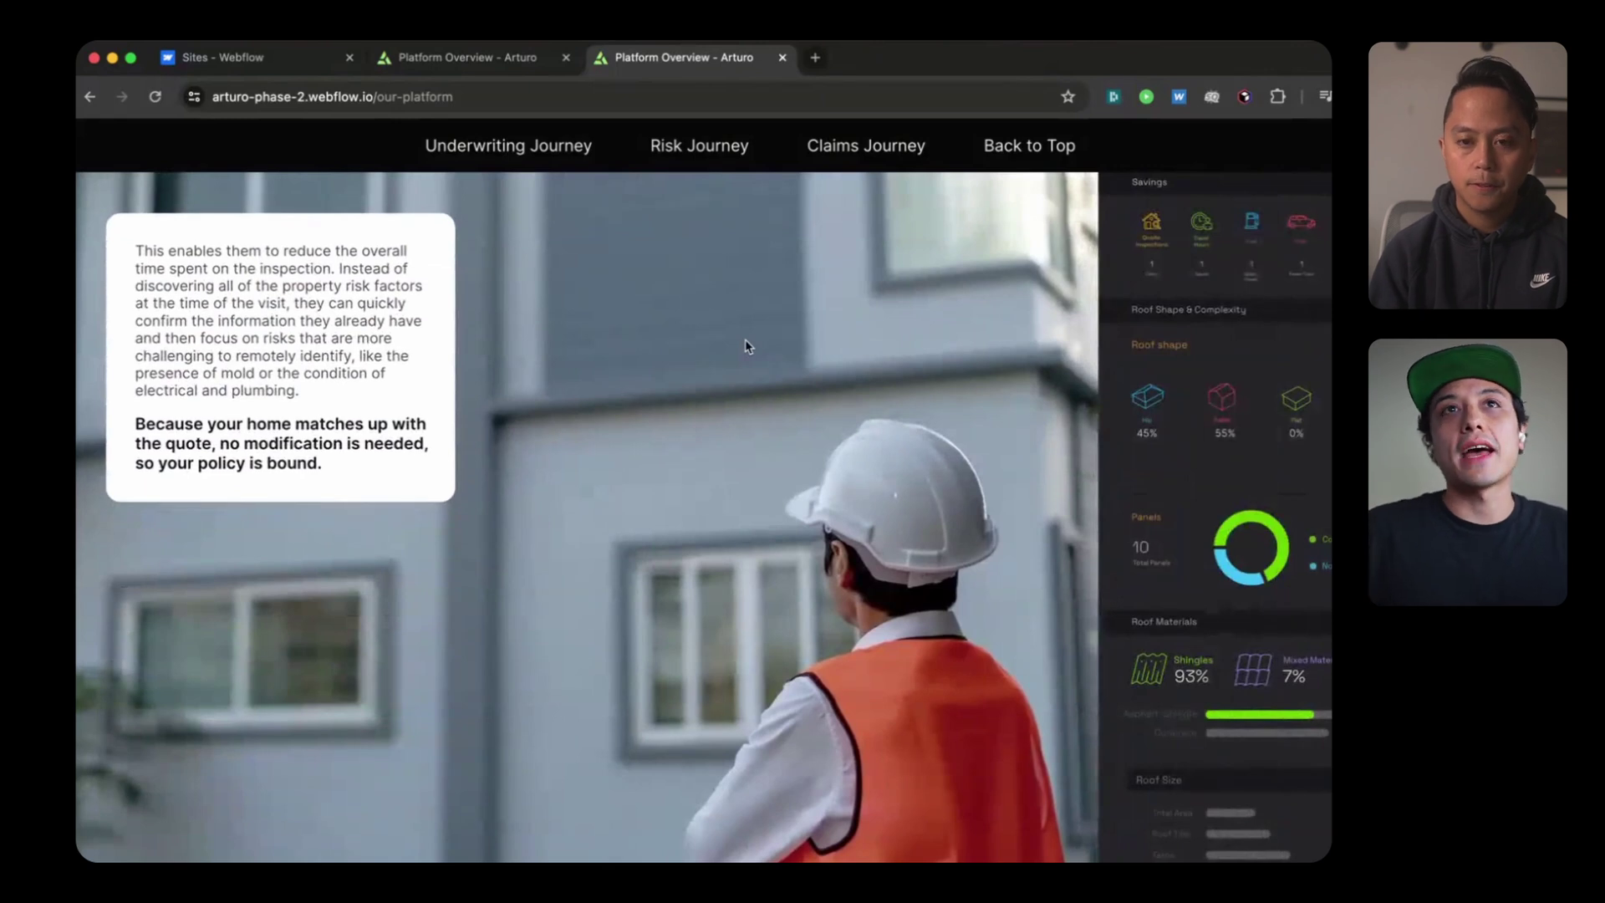
scroll(747, 346, down, 5)
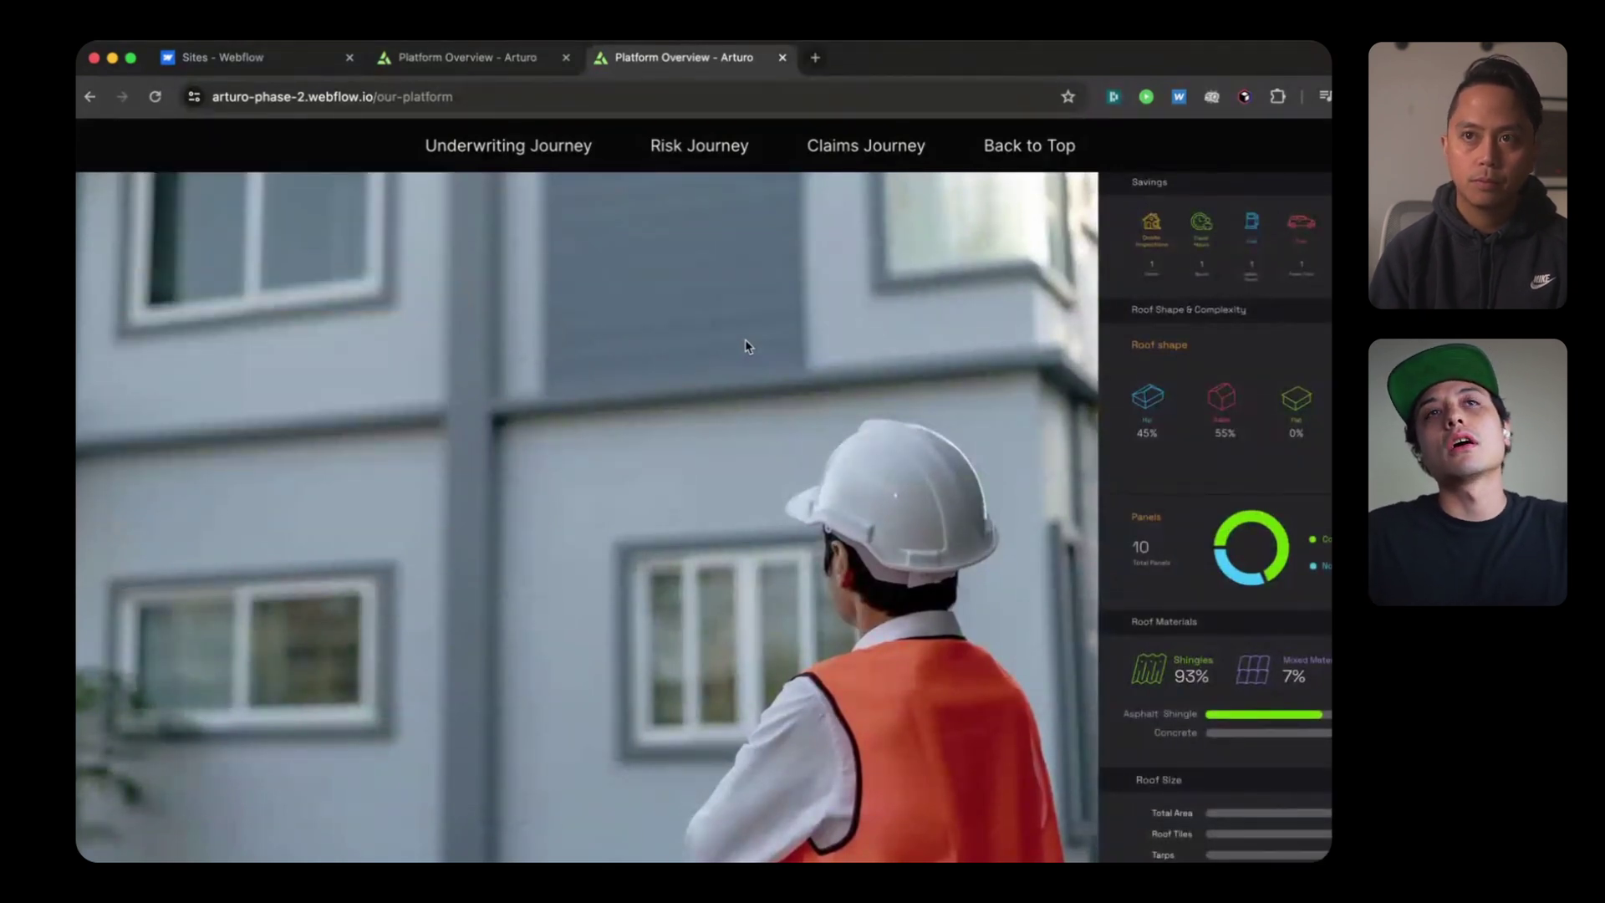
scroll(747, 346, down, 5)
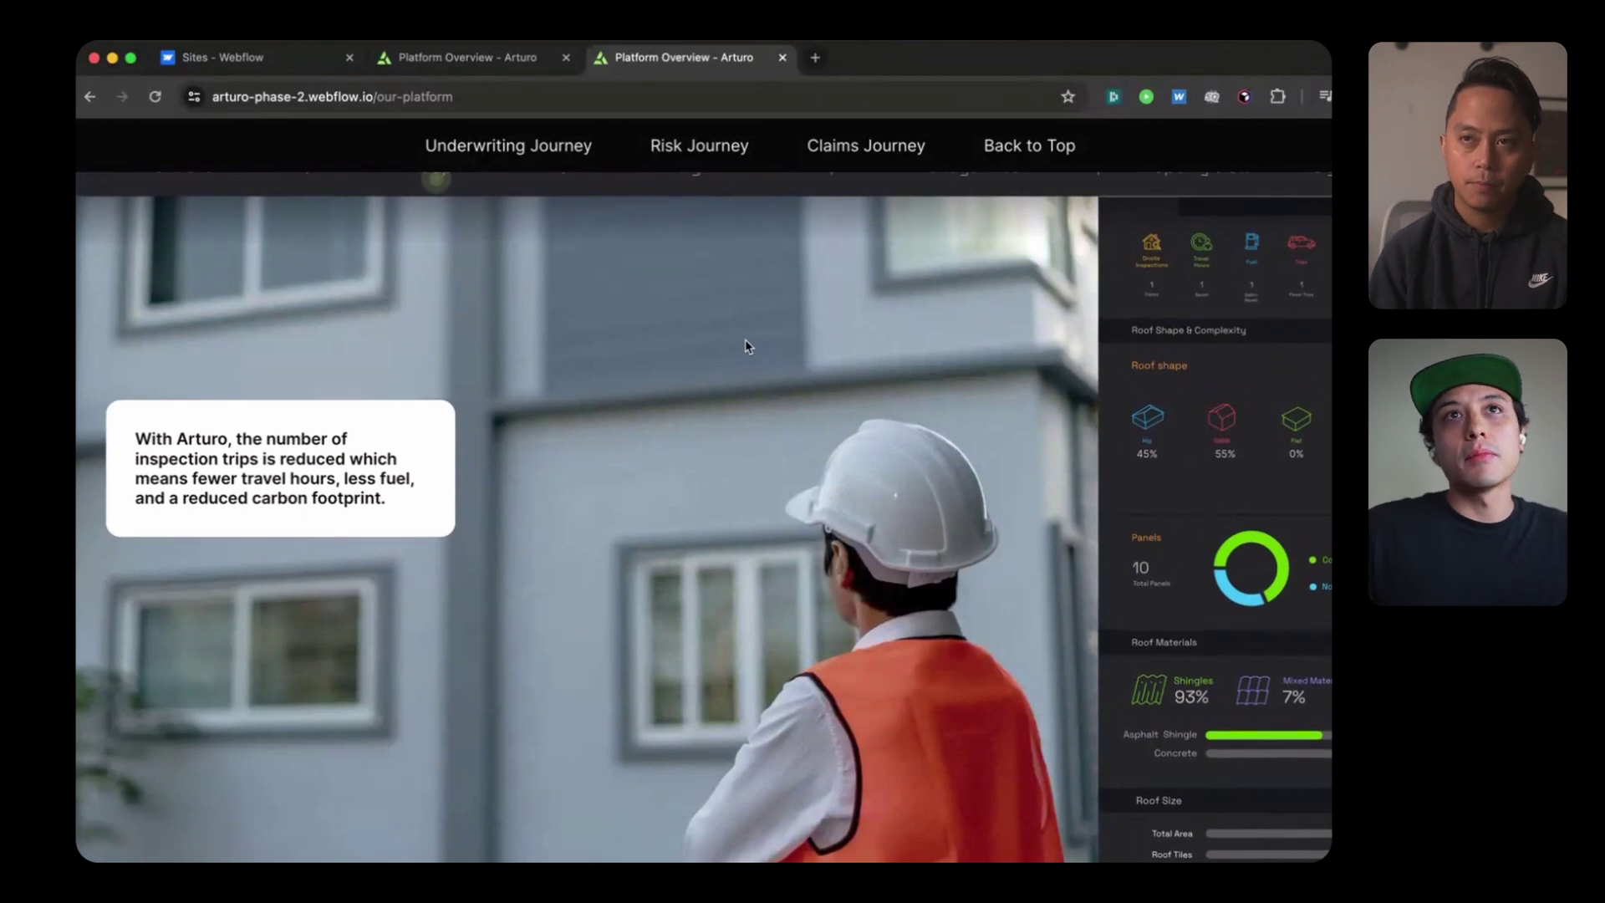
Step: Review the dashboard's Map views of the property and the states, through to the Insight charts
scroll(747, 346, down, 5)
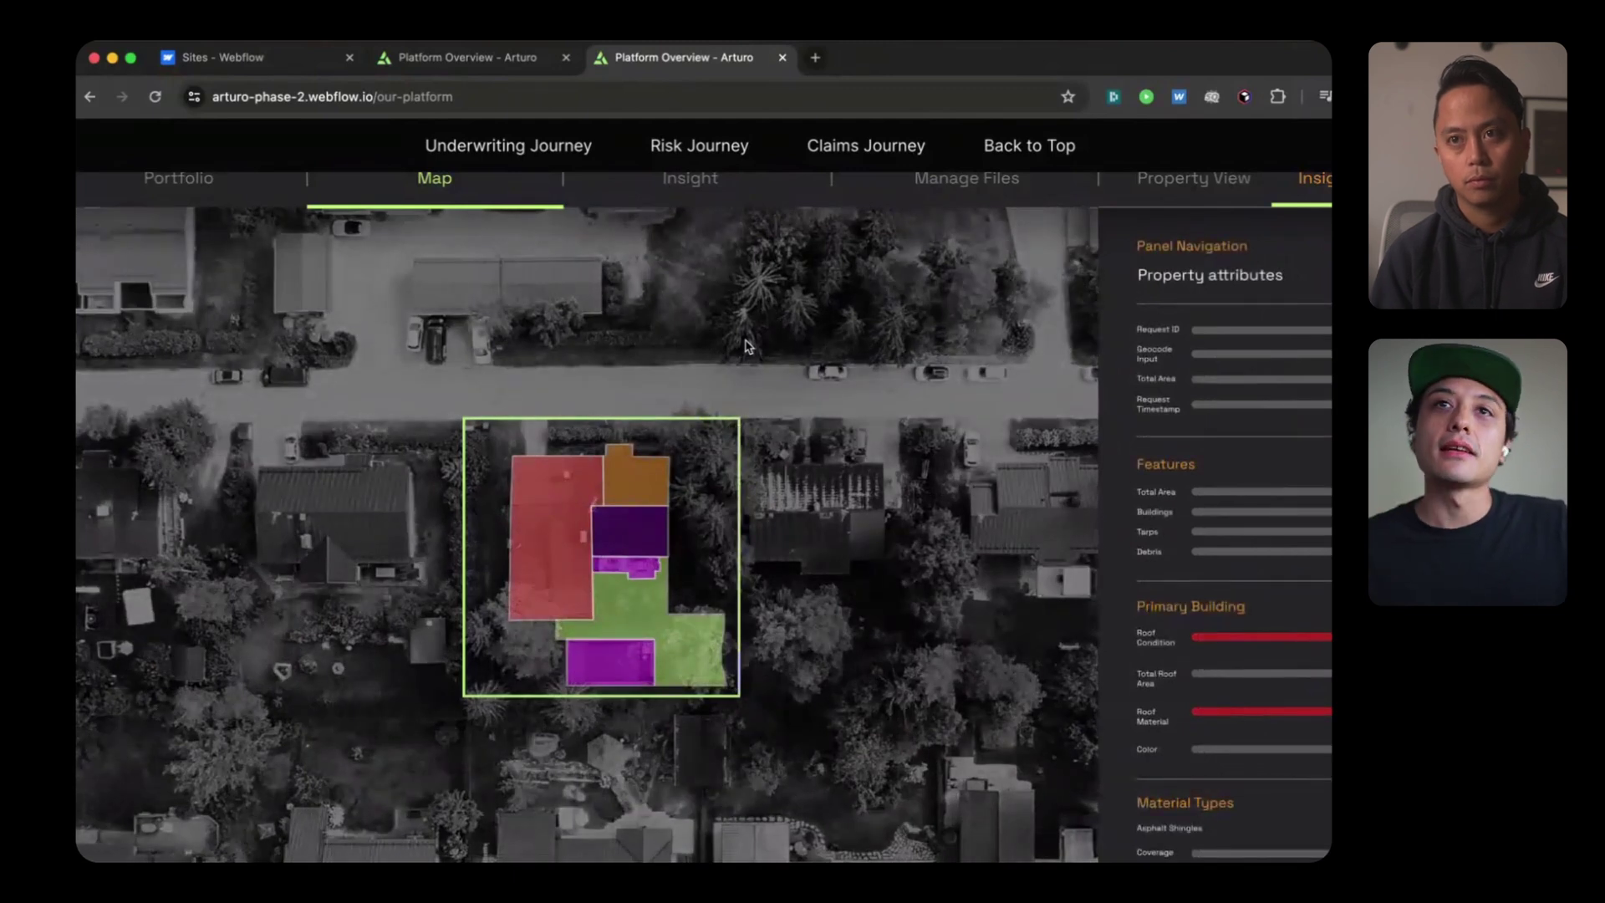
scroll(747, 346, down, 5)
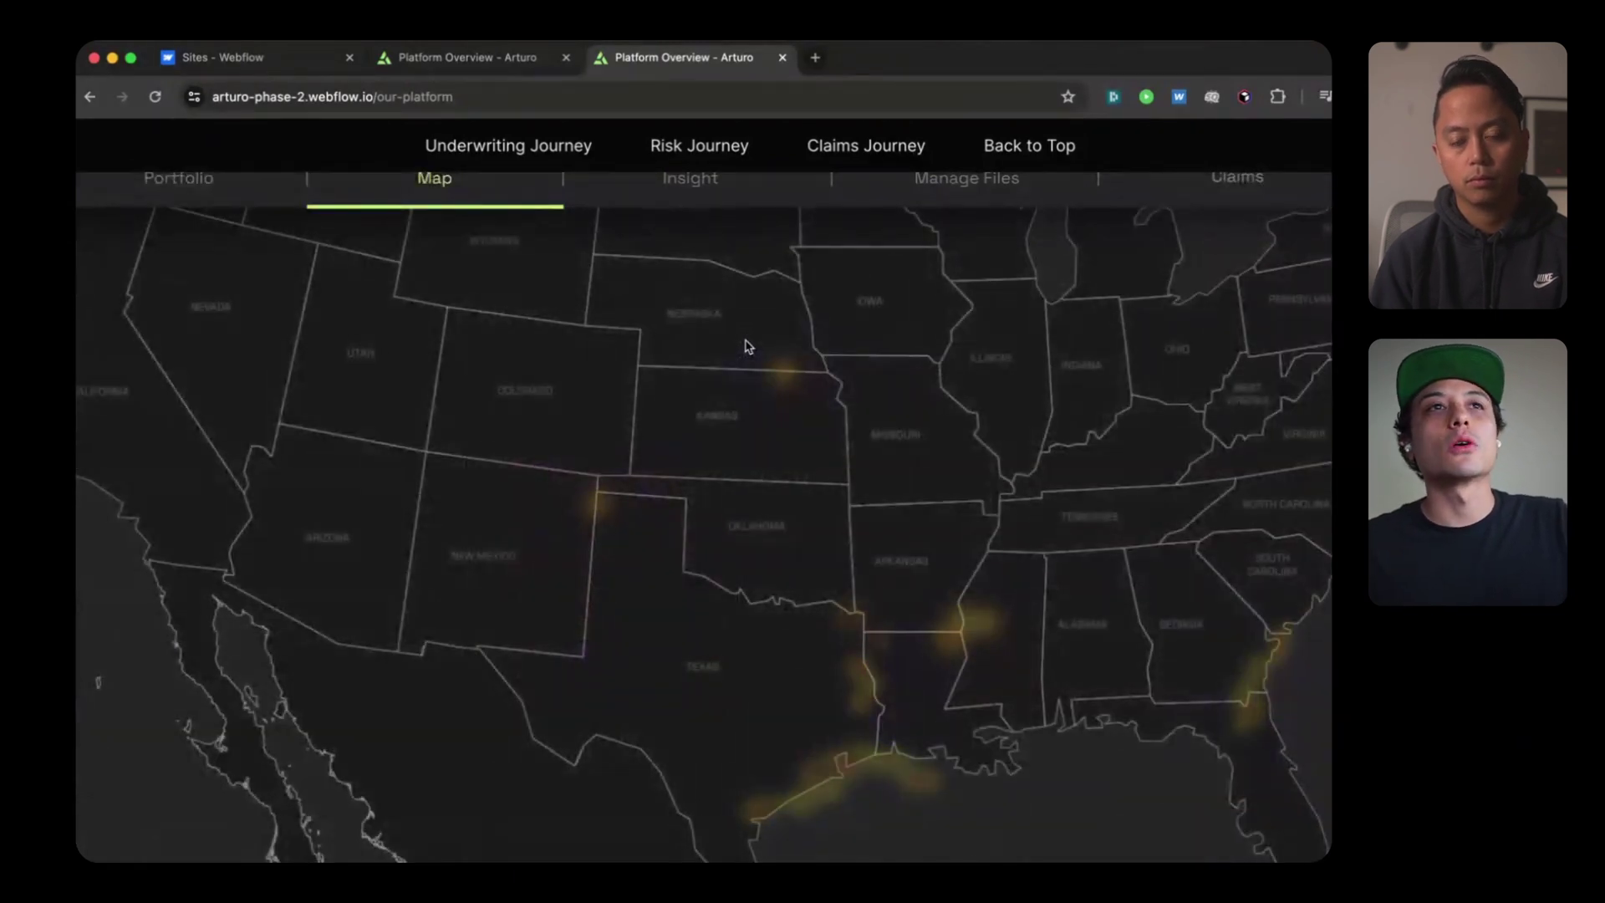
scroll(747, 346, down, 5)
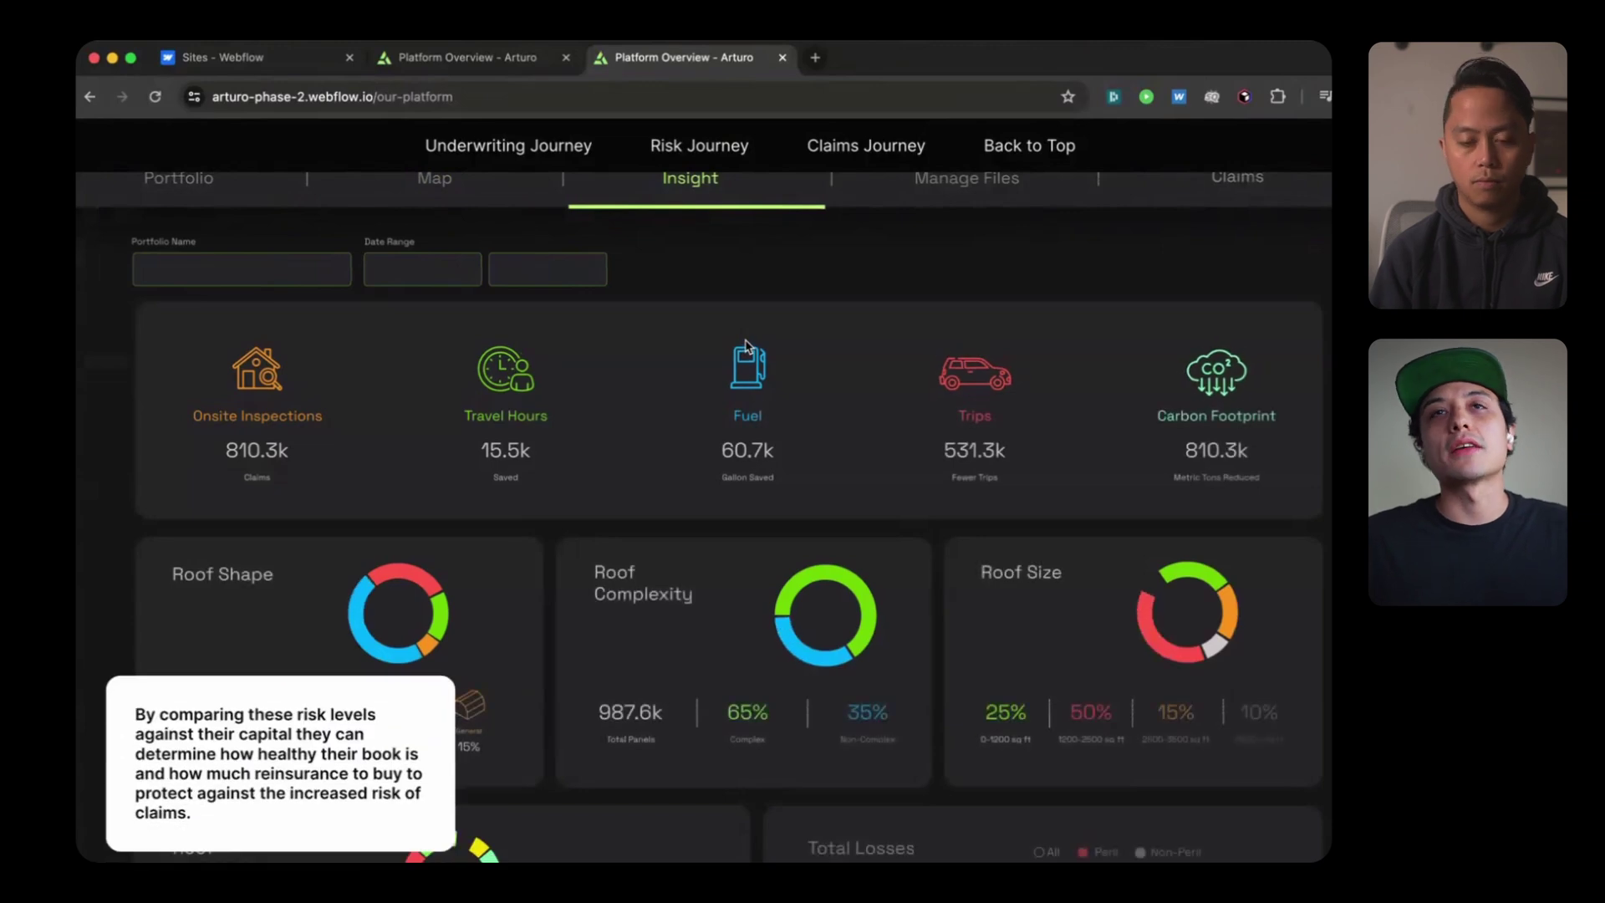
Step: Examine the severe storm alert scene and its transition from the dark heat map to the light street map
scroll(747, 346, down, 5)
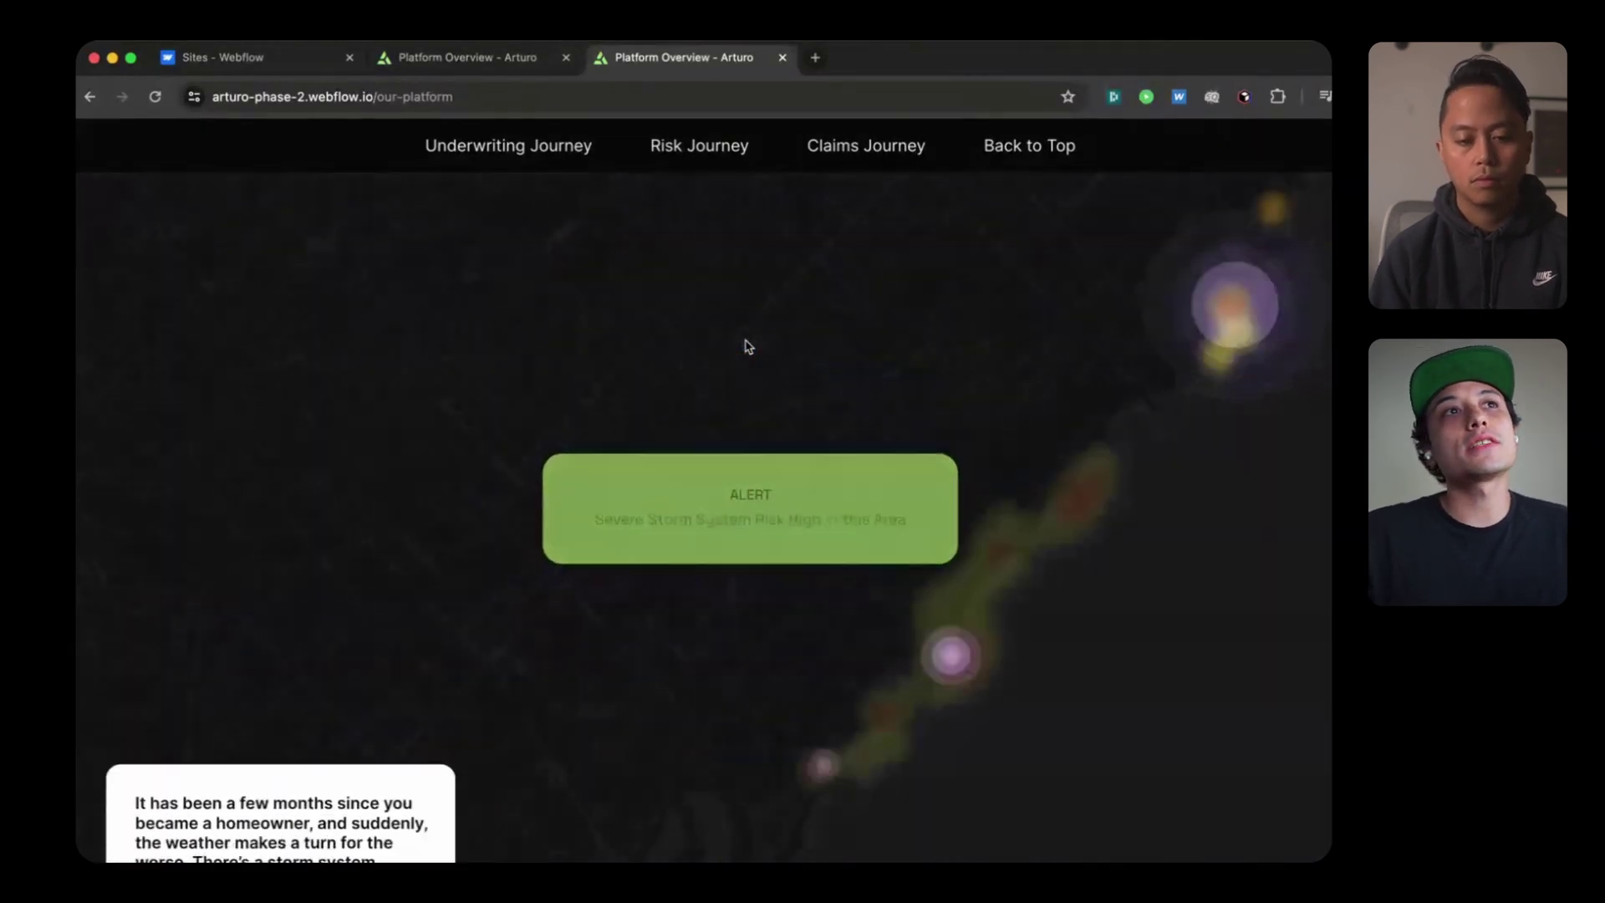
scroll(747, 346, down, 3)
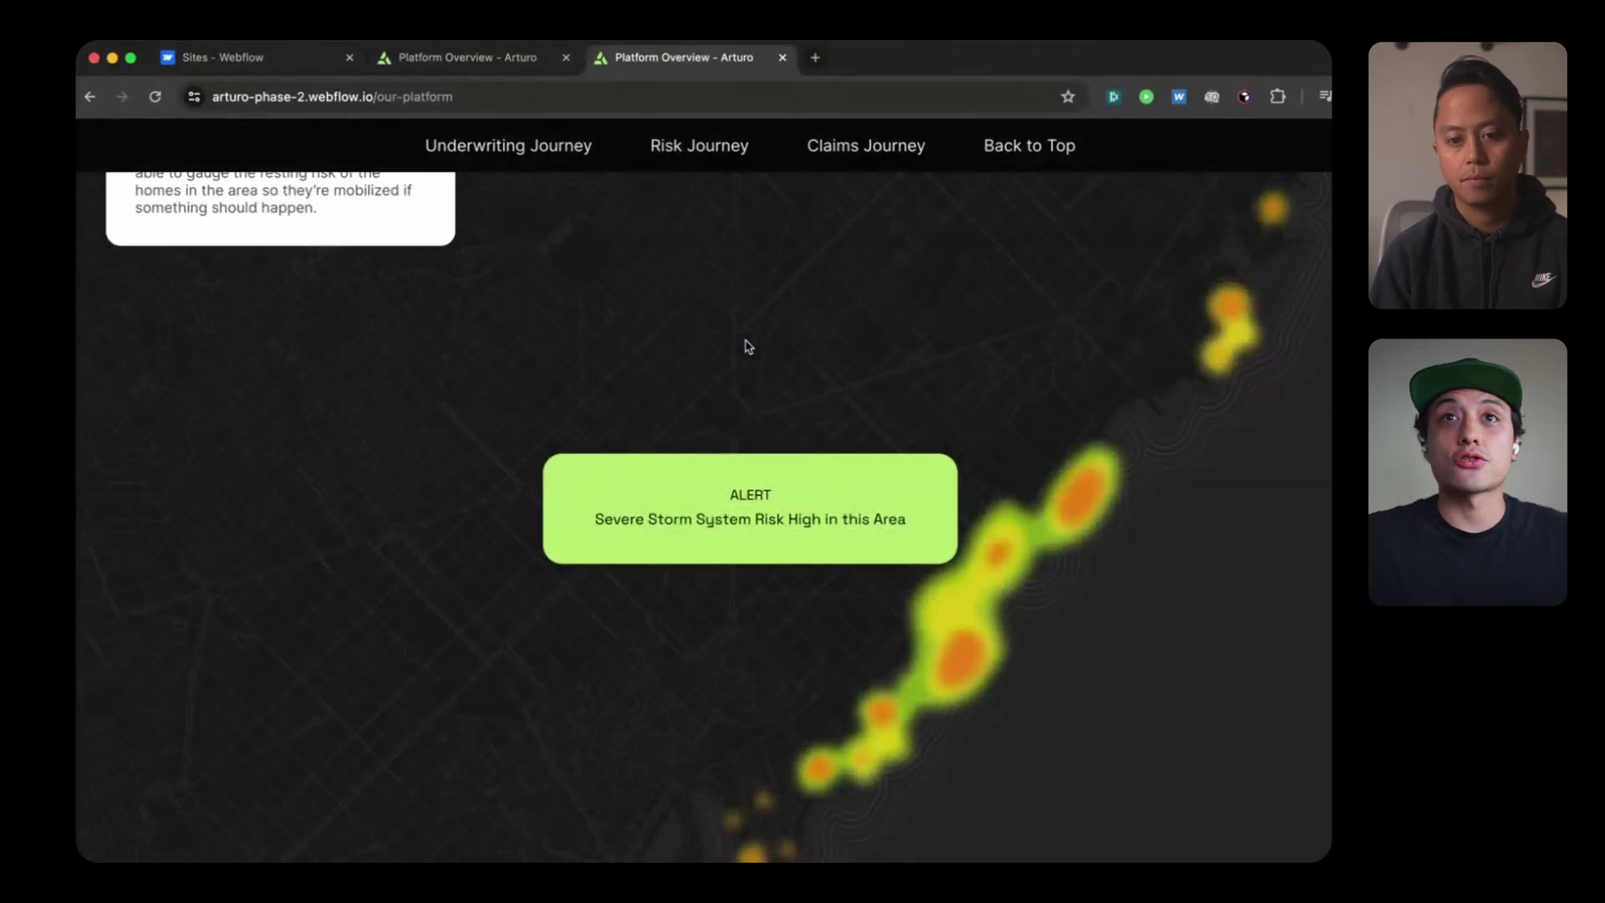
scroll(747, 346, down, 5)
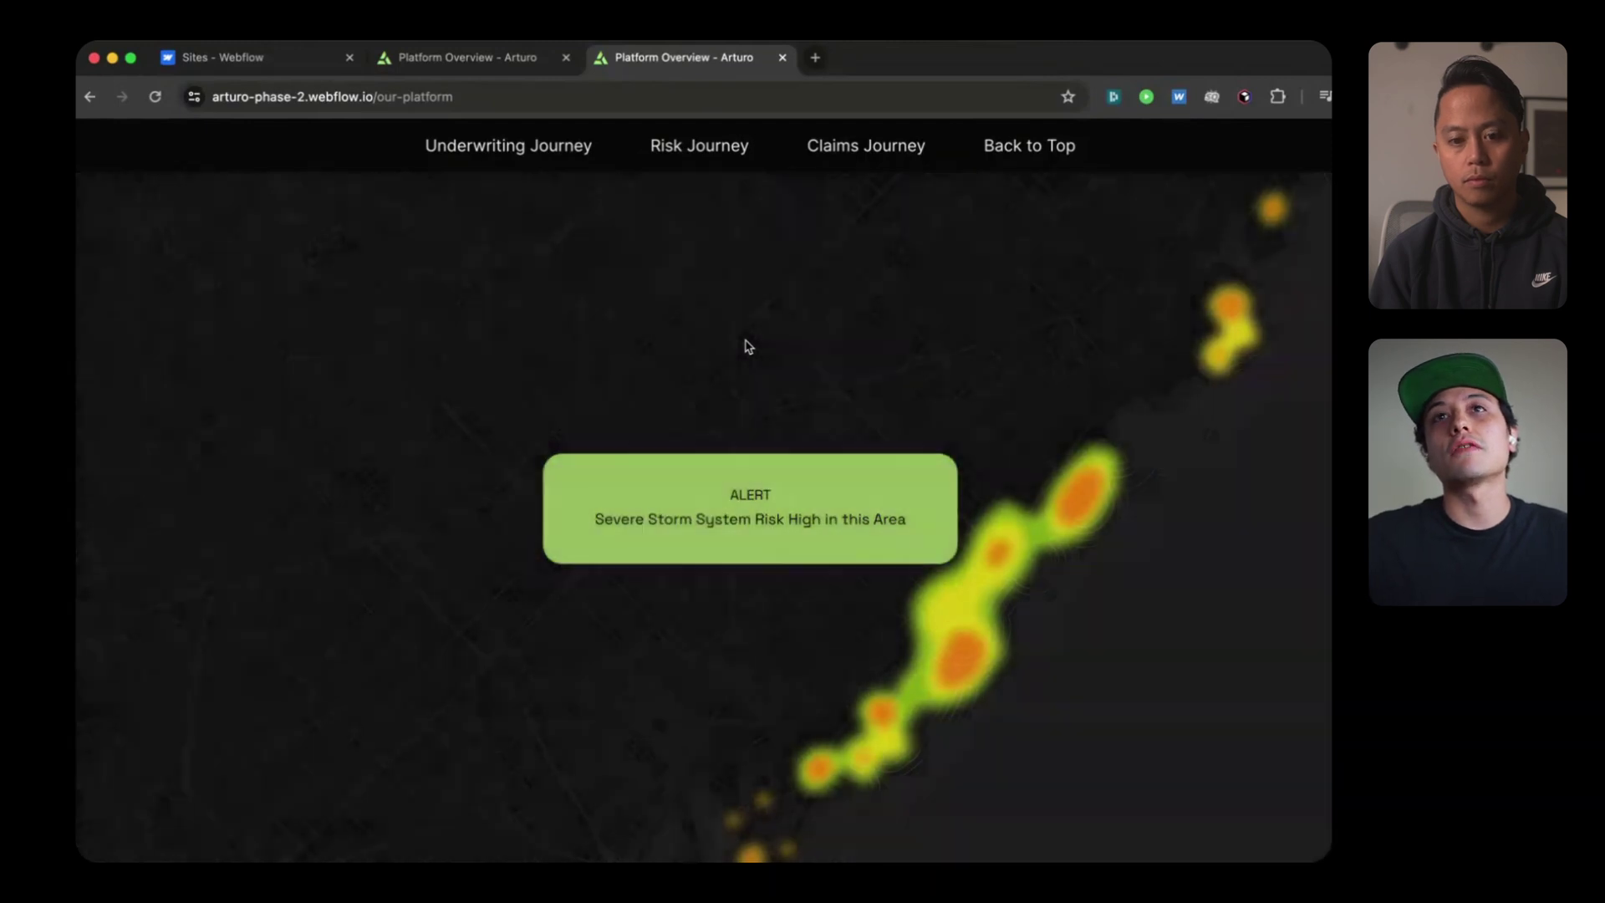
scroll(747, 346, down, 5)
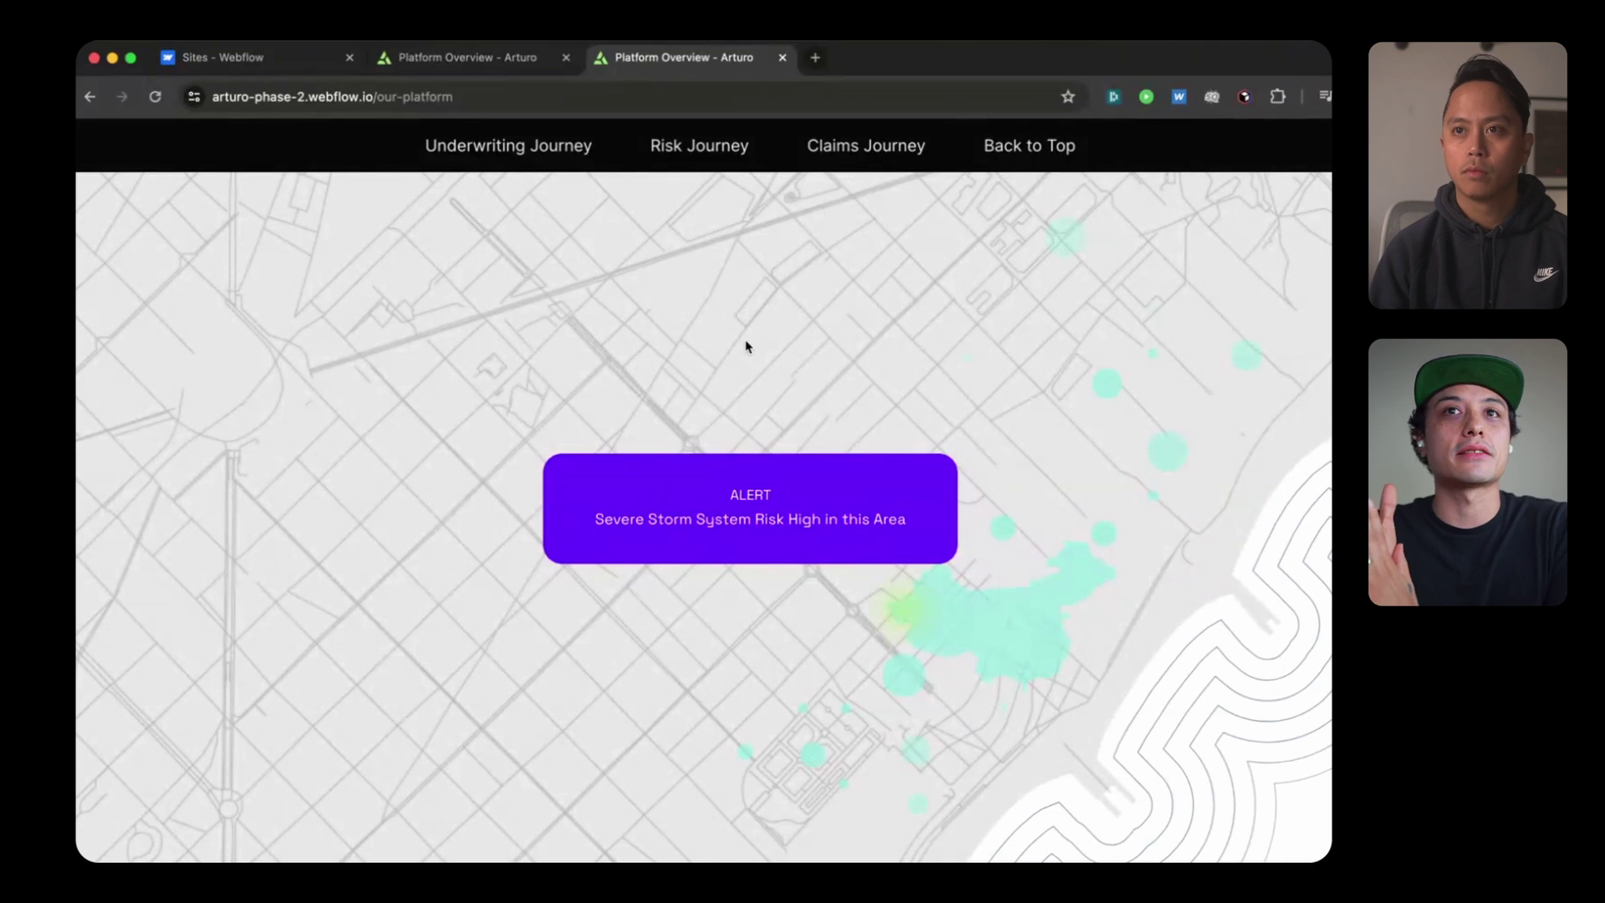
scroll(748, 346, down, 5)
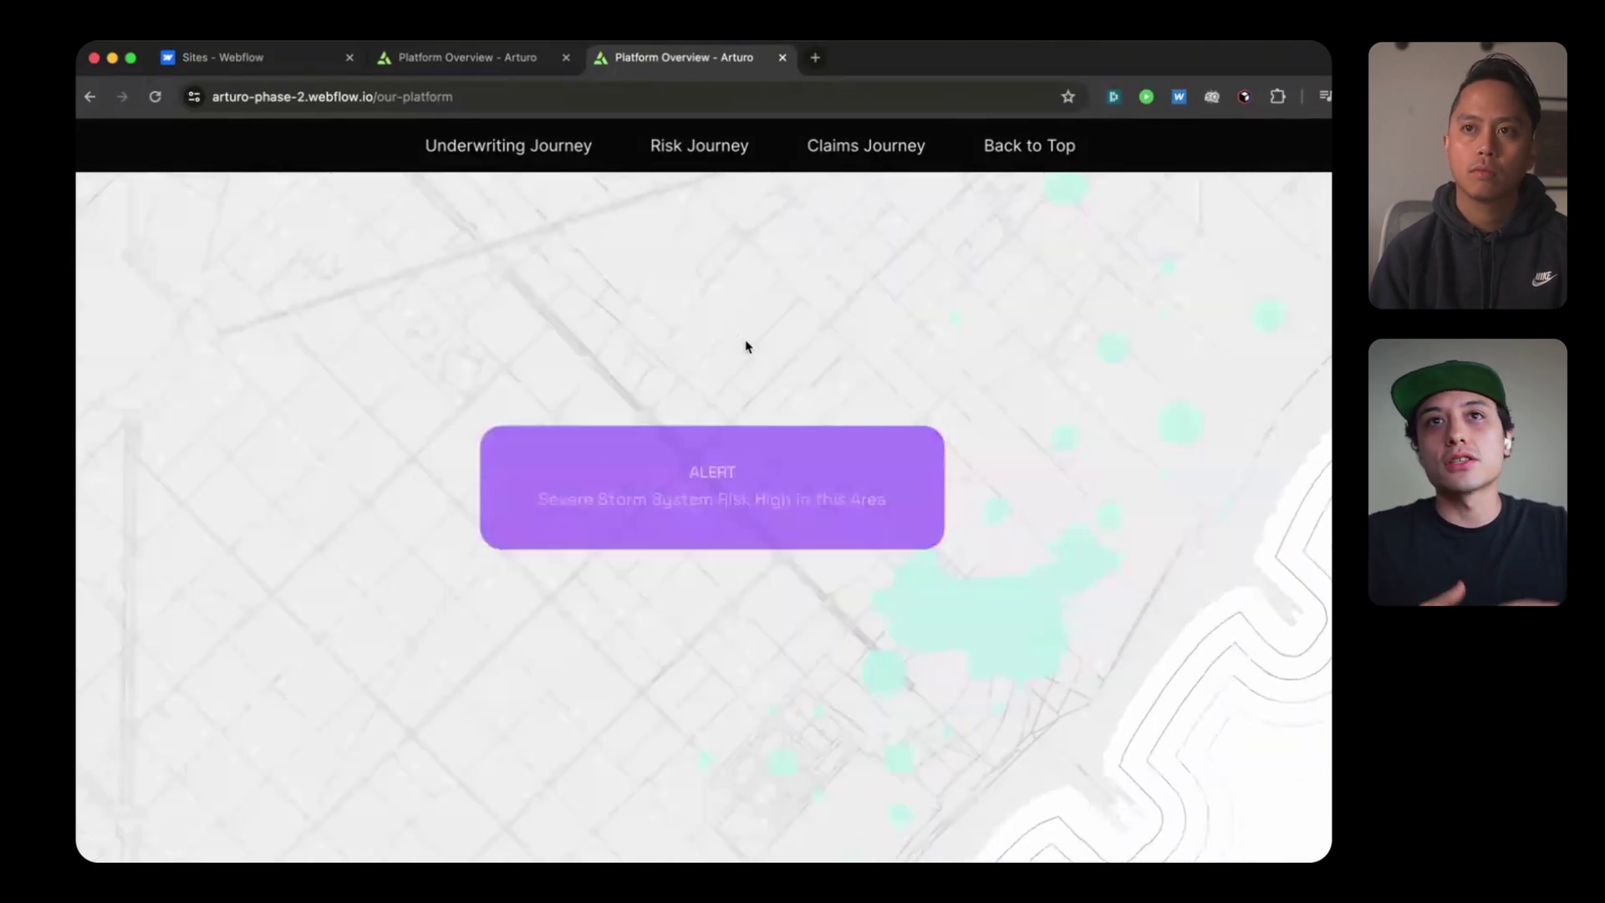
Step: Follow the 3D house model through the flood scene to the aerial claims scene and its text cards
scroll(747, 346, down, 3)
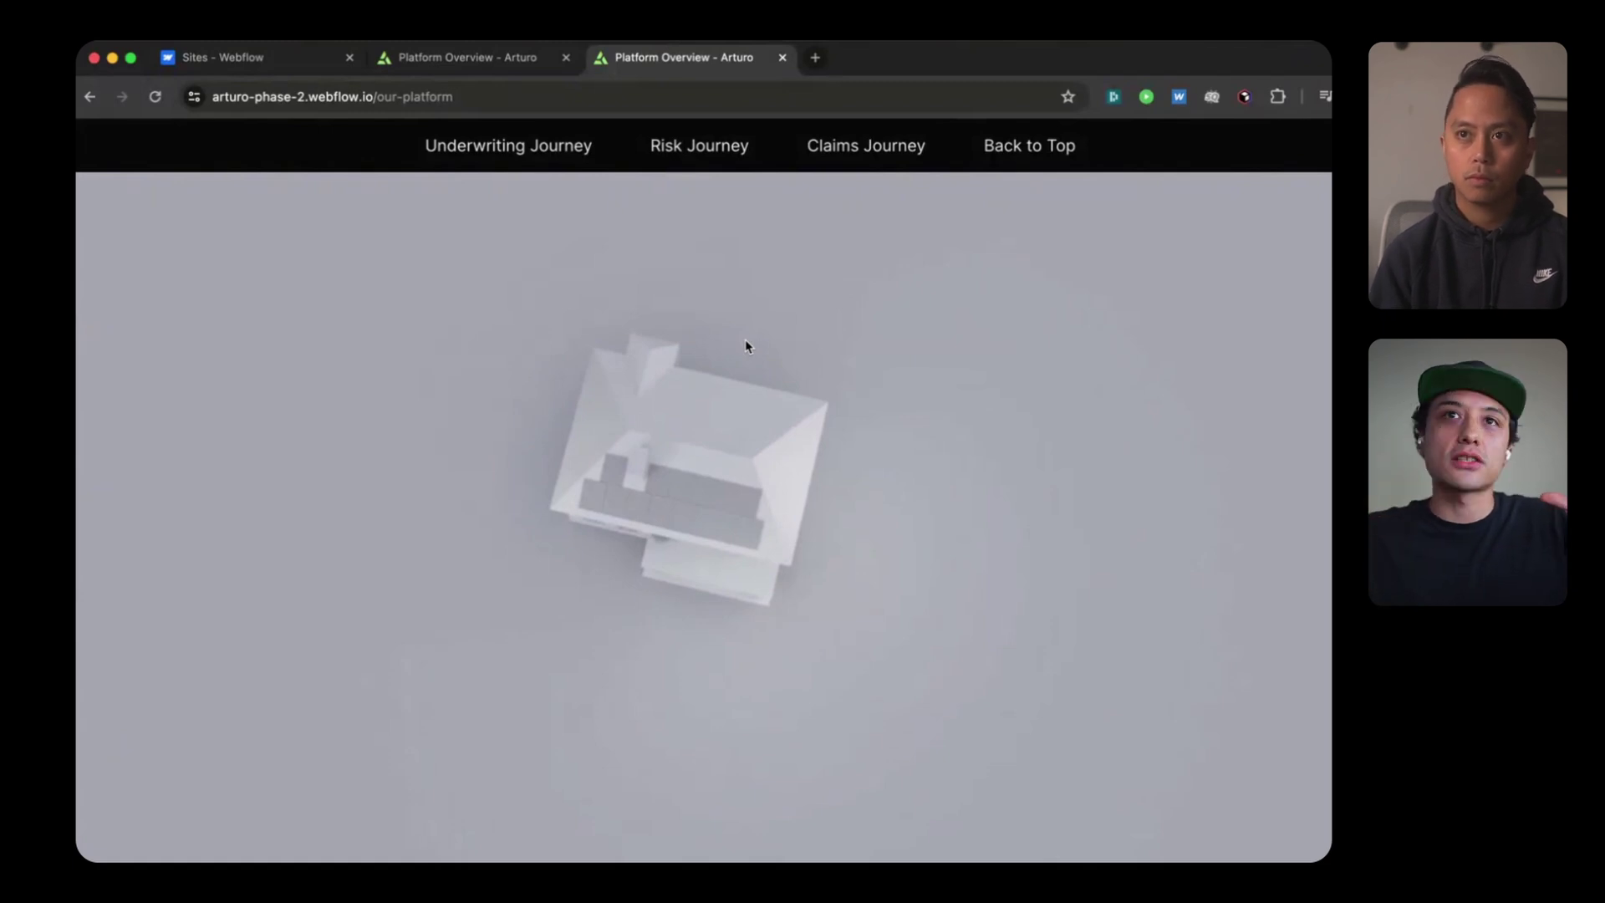
scroll(747, 346, down, 20)
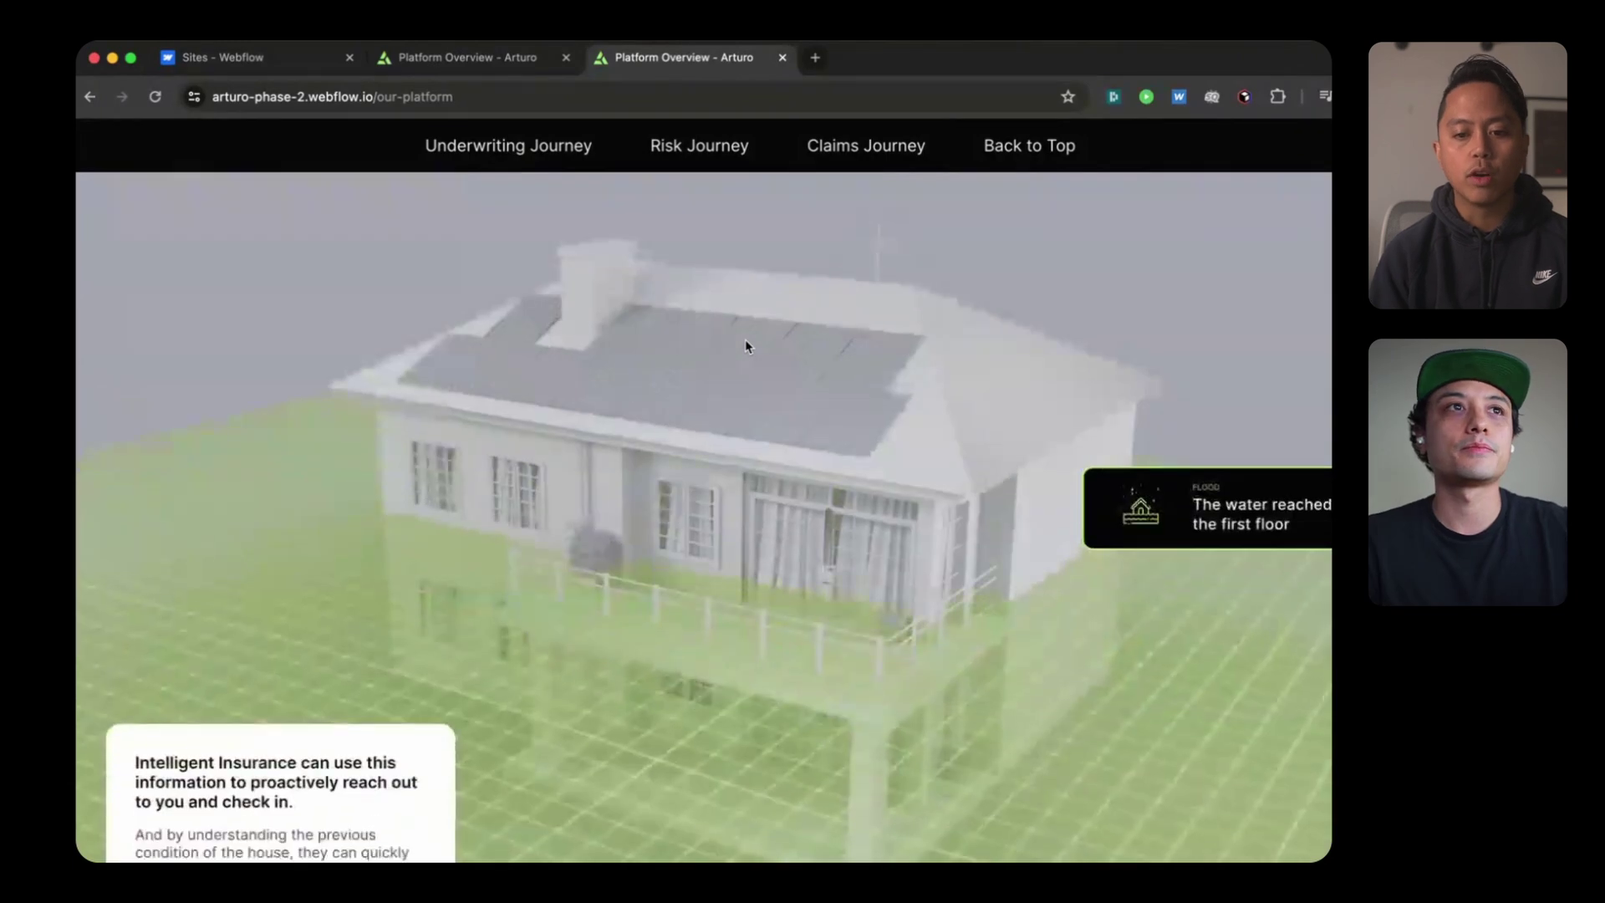
scroll(747, 346, up, 10)
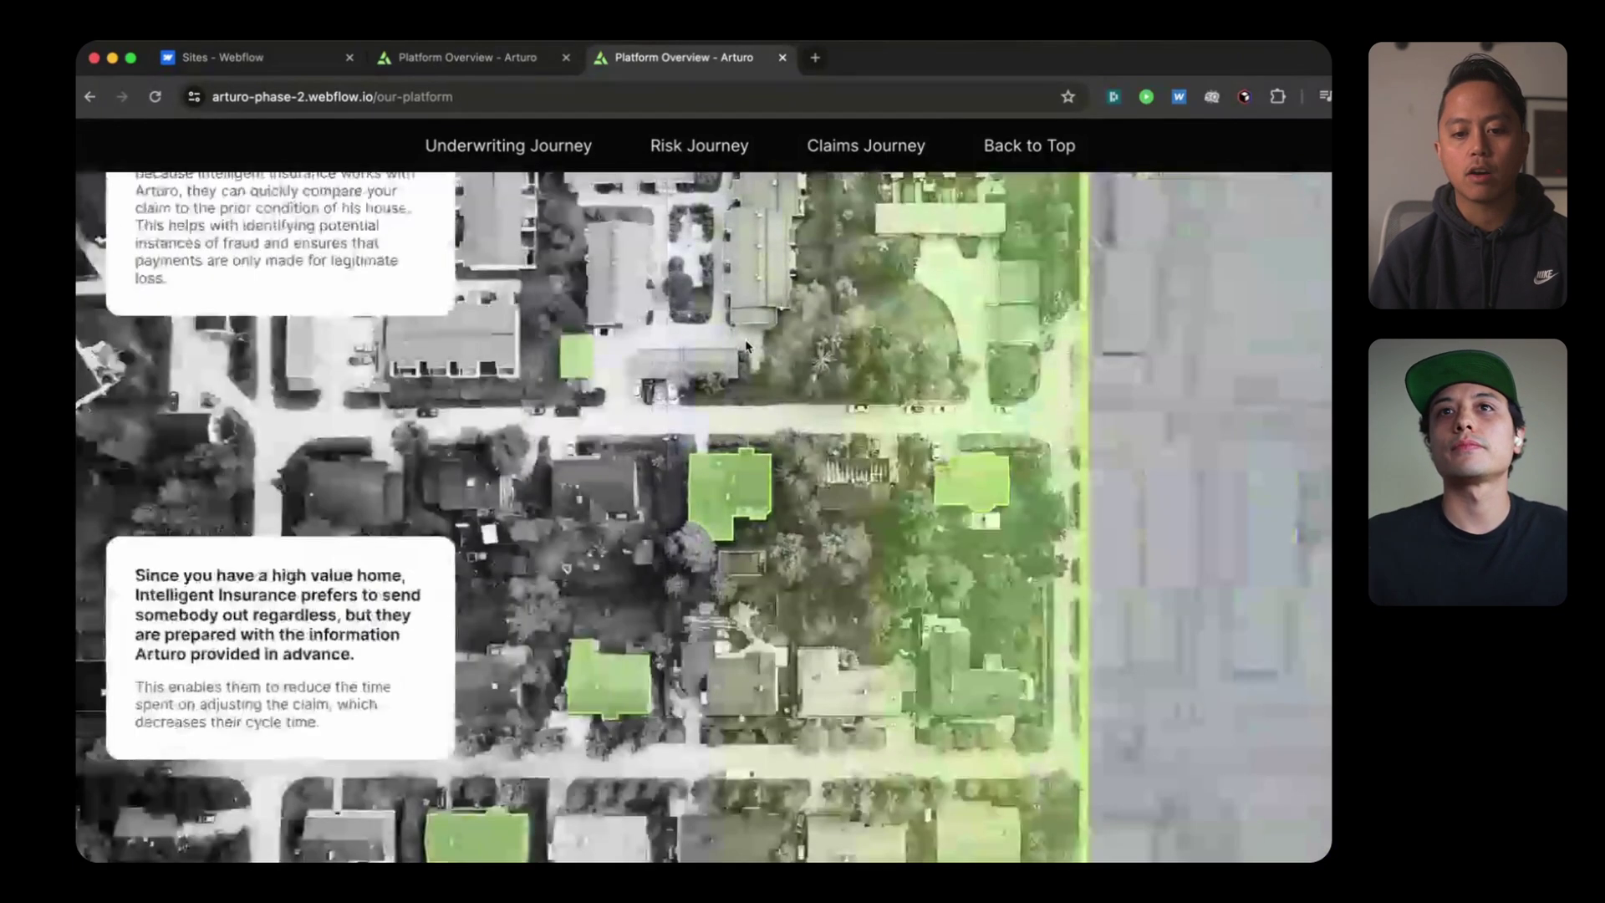
scroll(747, 346, down, 15)
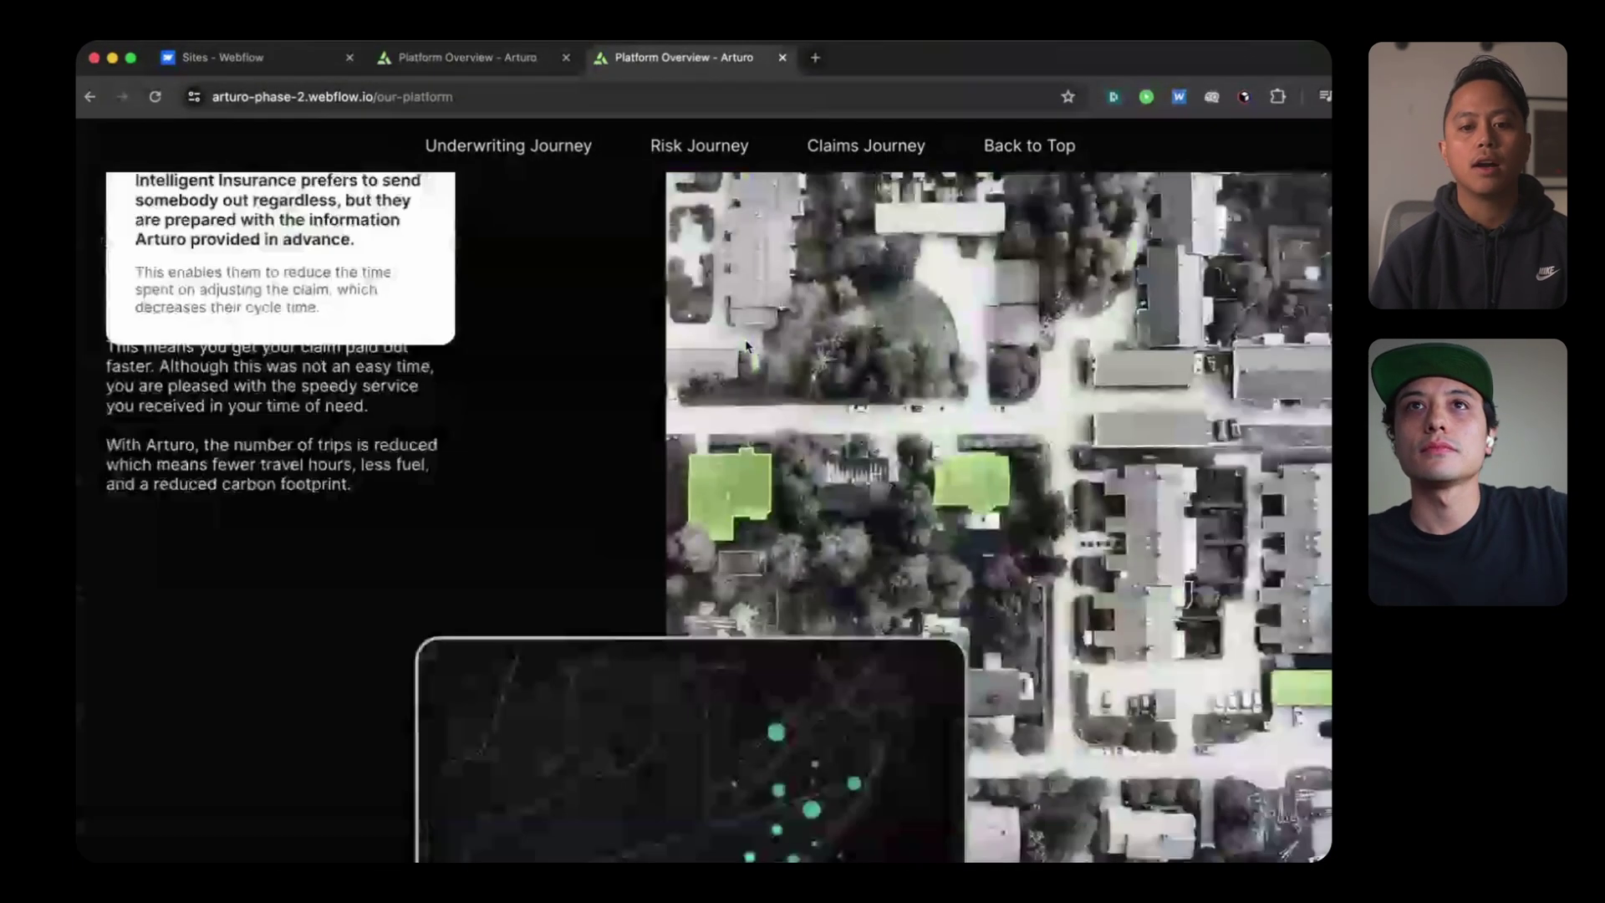
Step: Examine the Renewal section's text reveal and the green scan that sweeps across its aerial image
scroll(747, 346, down, 5)
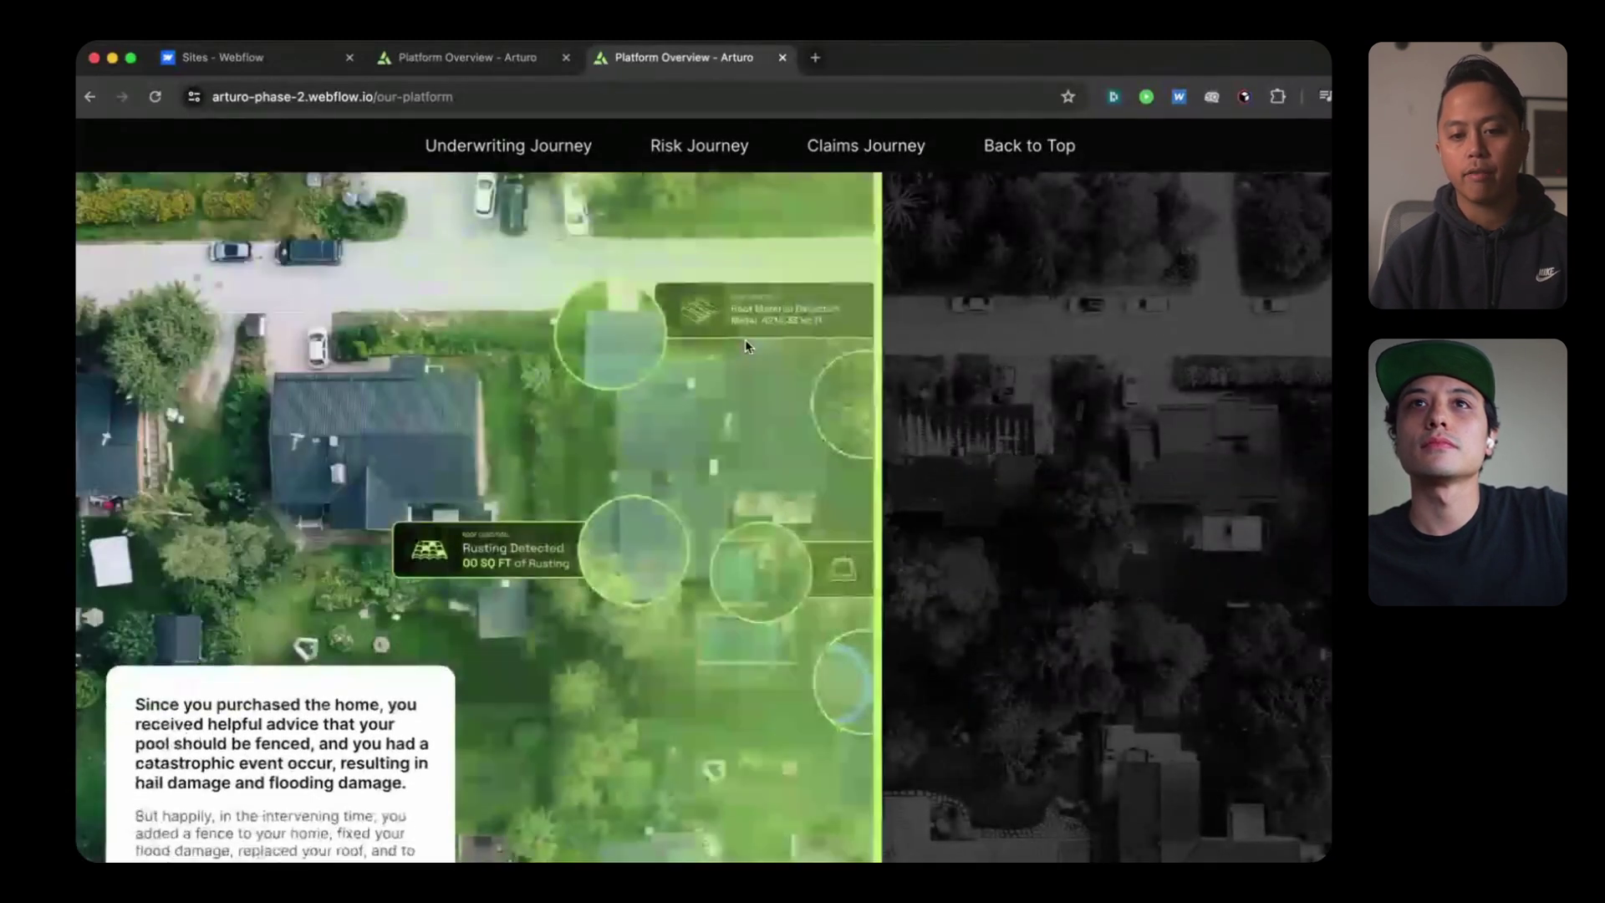
scroll(747, 346, up, 3)
scroll(747, 346, up, 2)
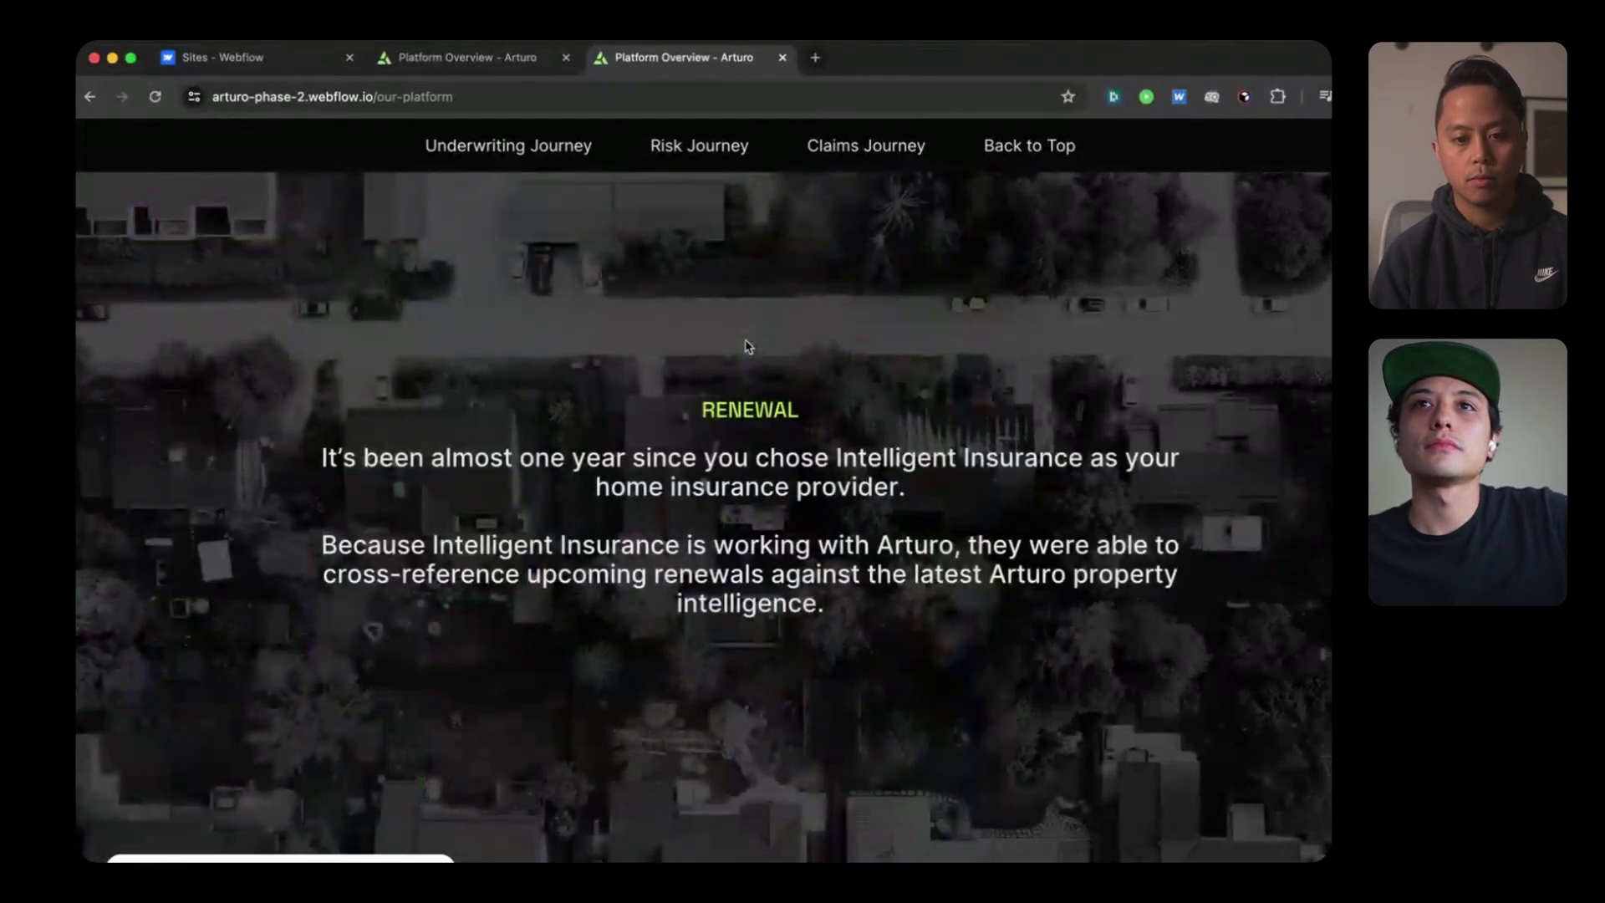
scroll(904, 573, up, 2)
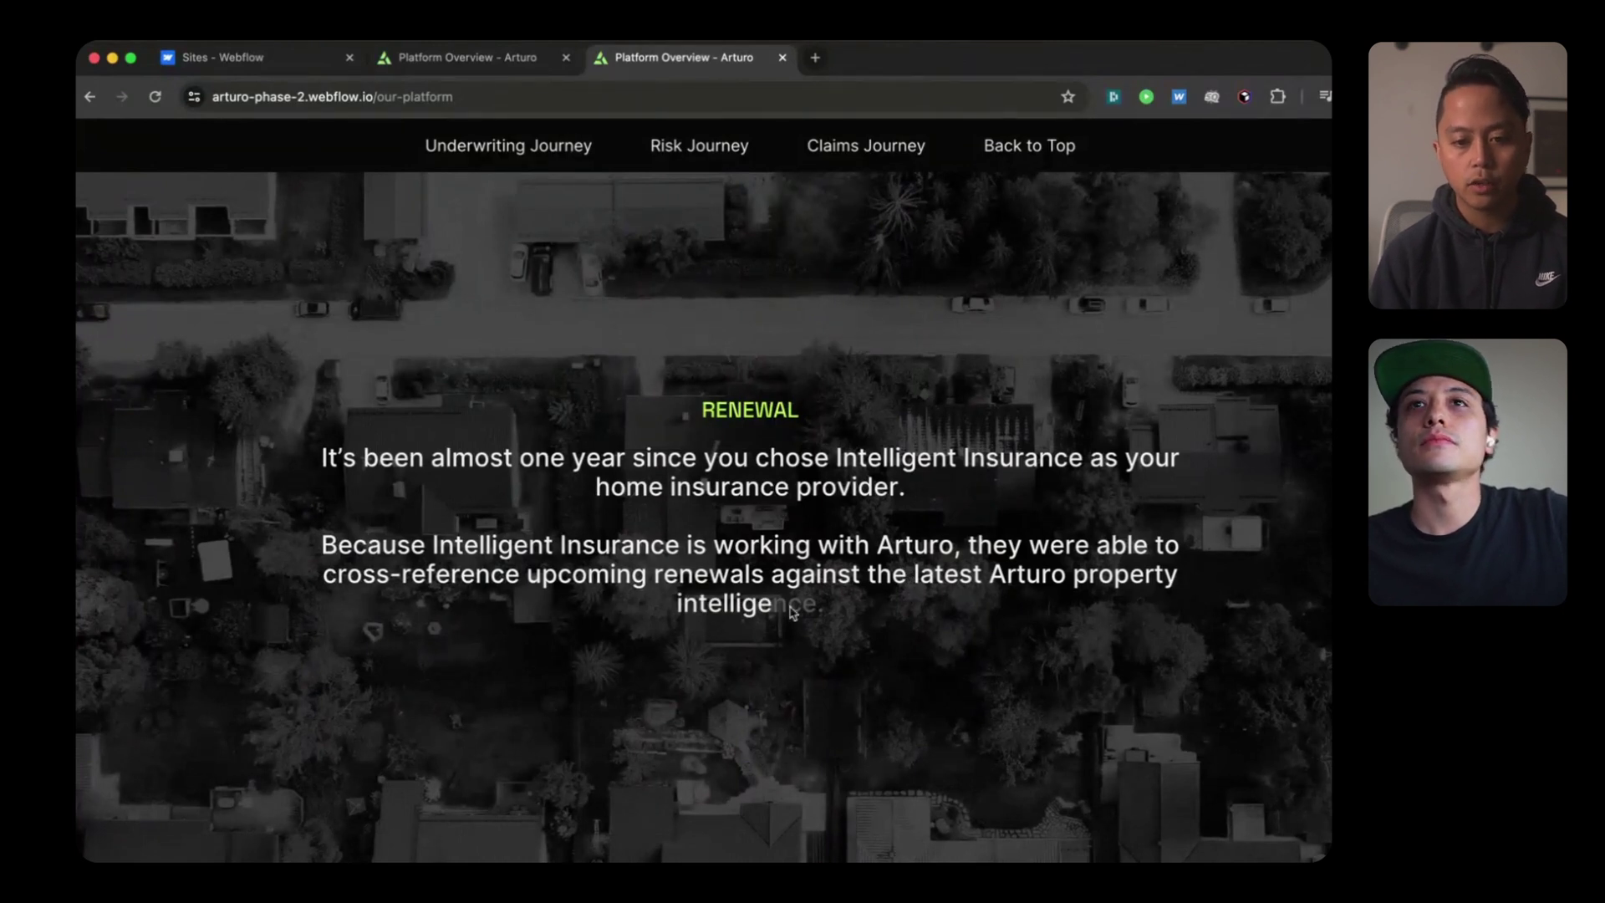
scroll(769, 438, down, 3)
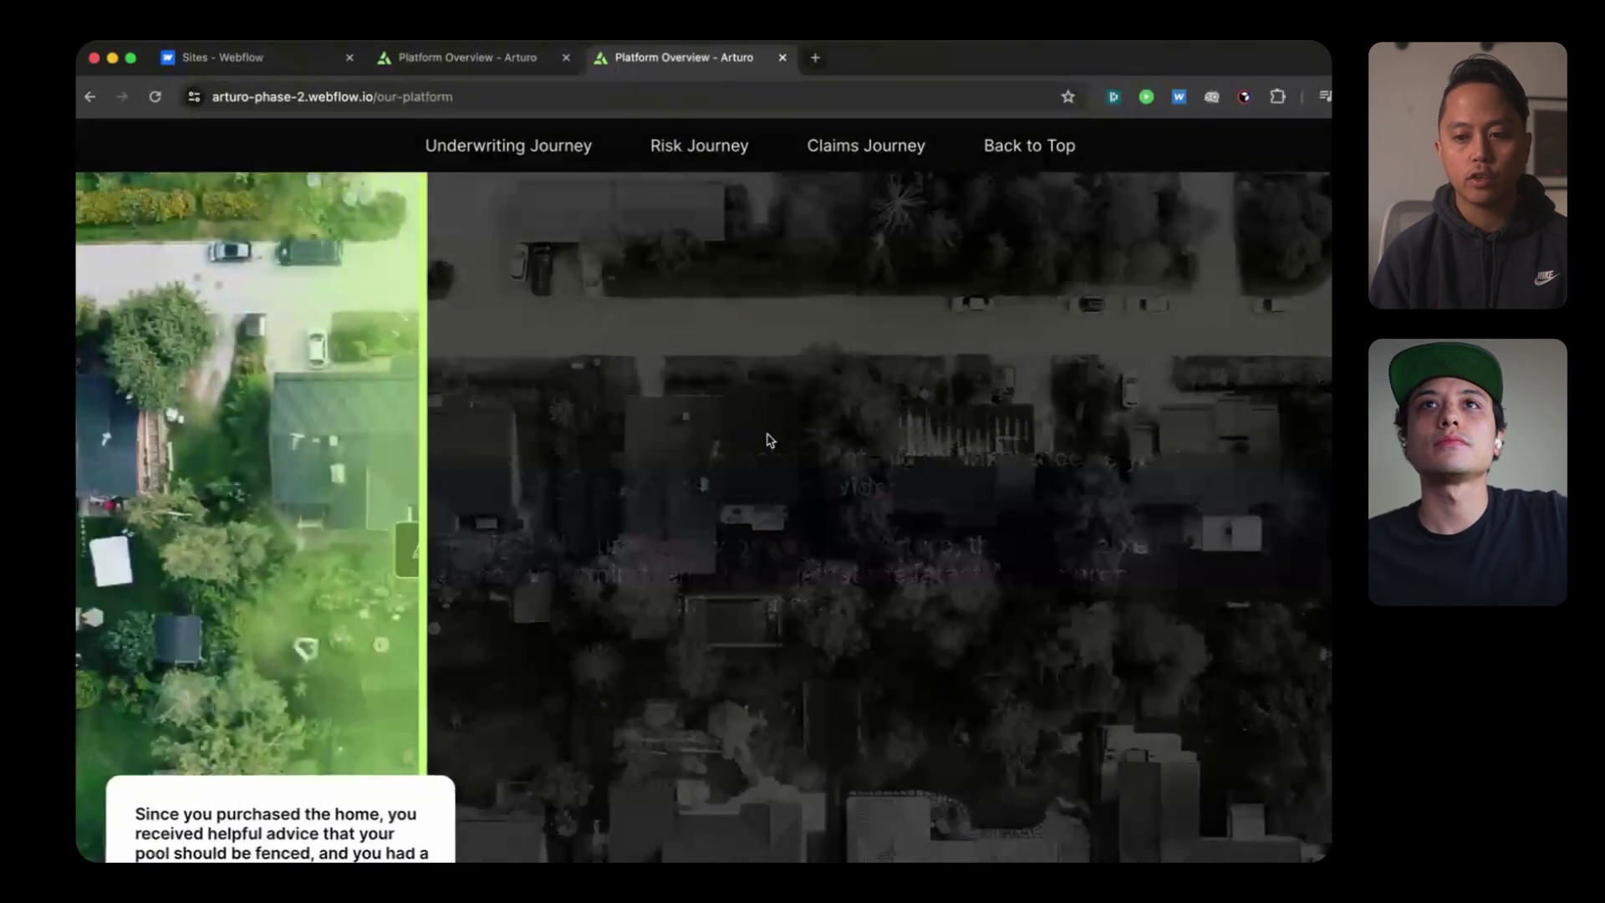
scroll(770, 439, up, 3)
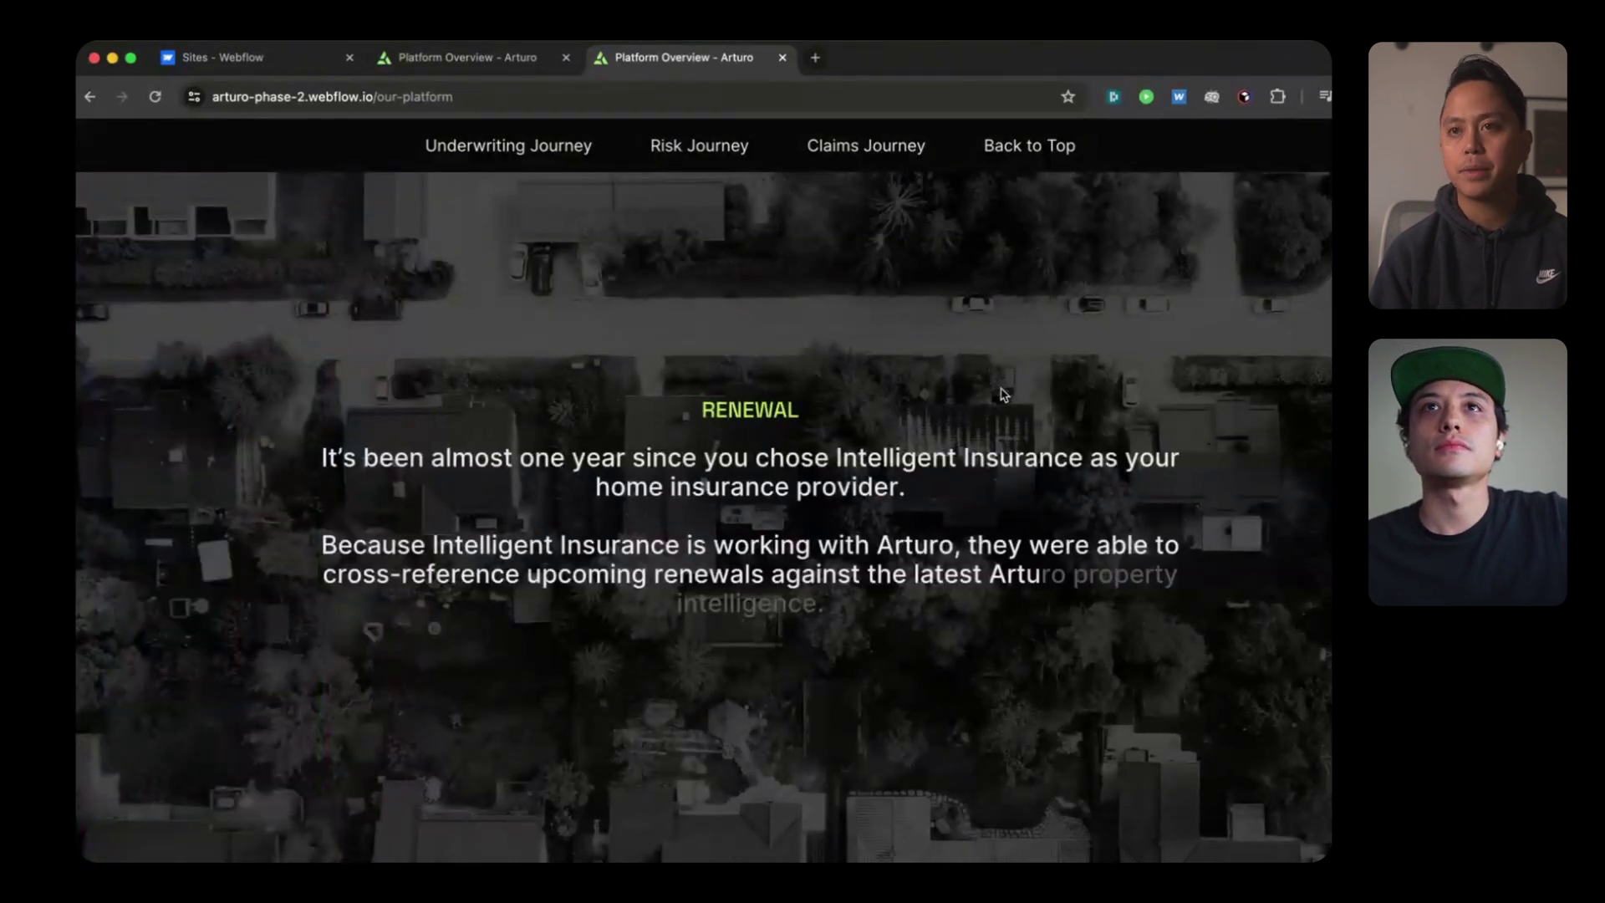
Step: Follow the Renewal section from the green scan and detection labels through the renewal offer to the star rating scene
scroll(1004, 394, down, 5)
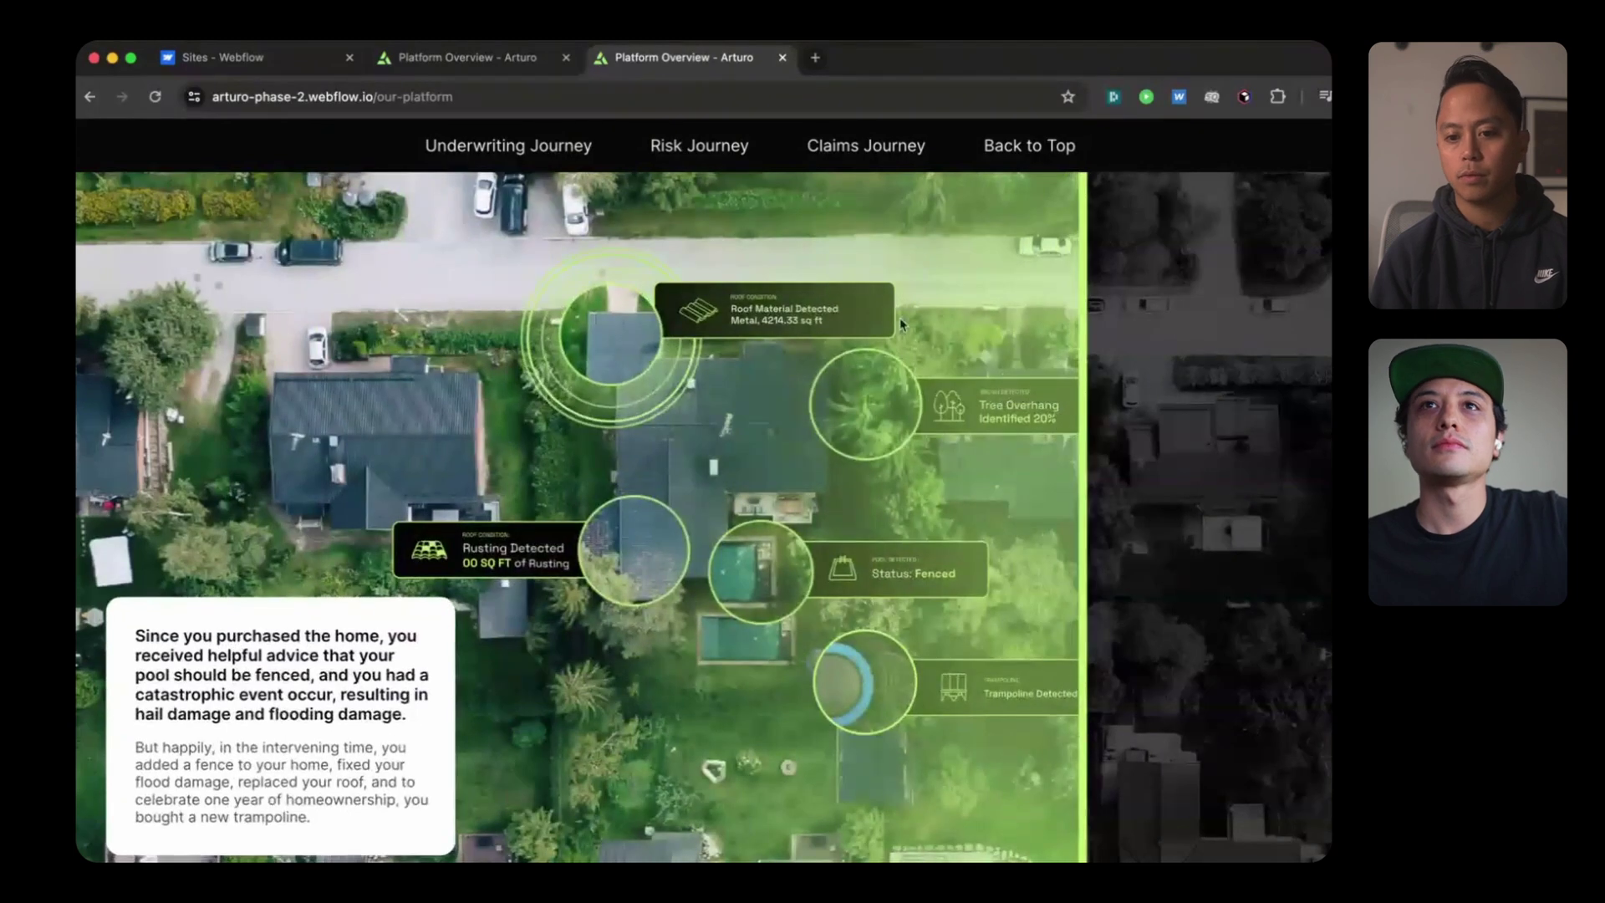
scroll(900, 323, down, 5)
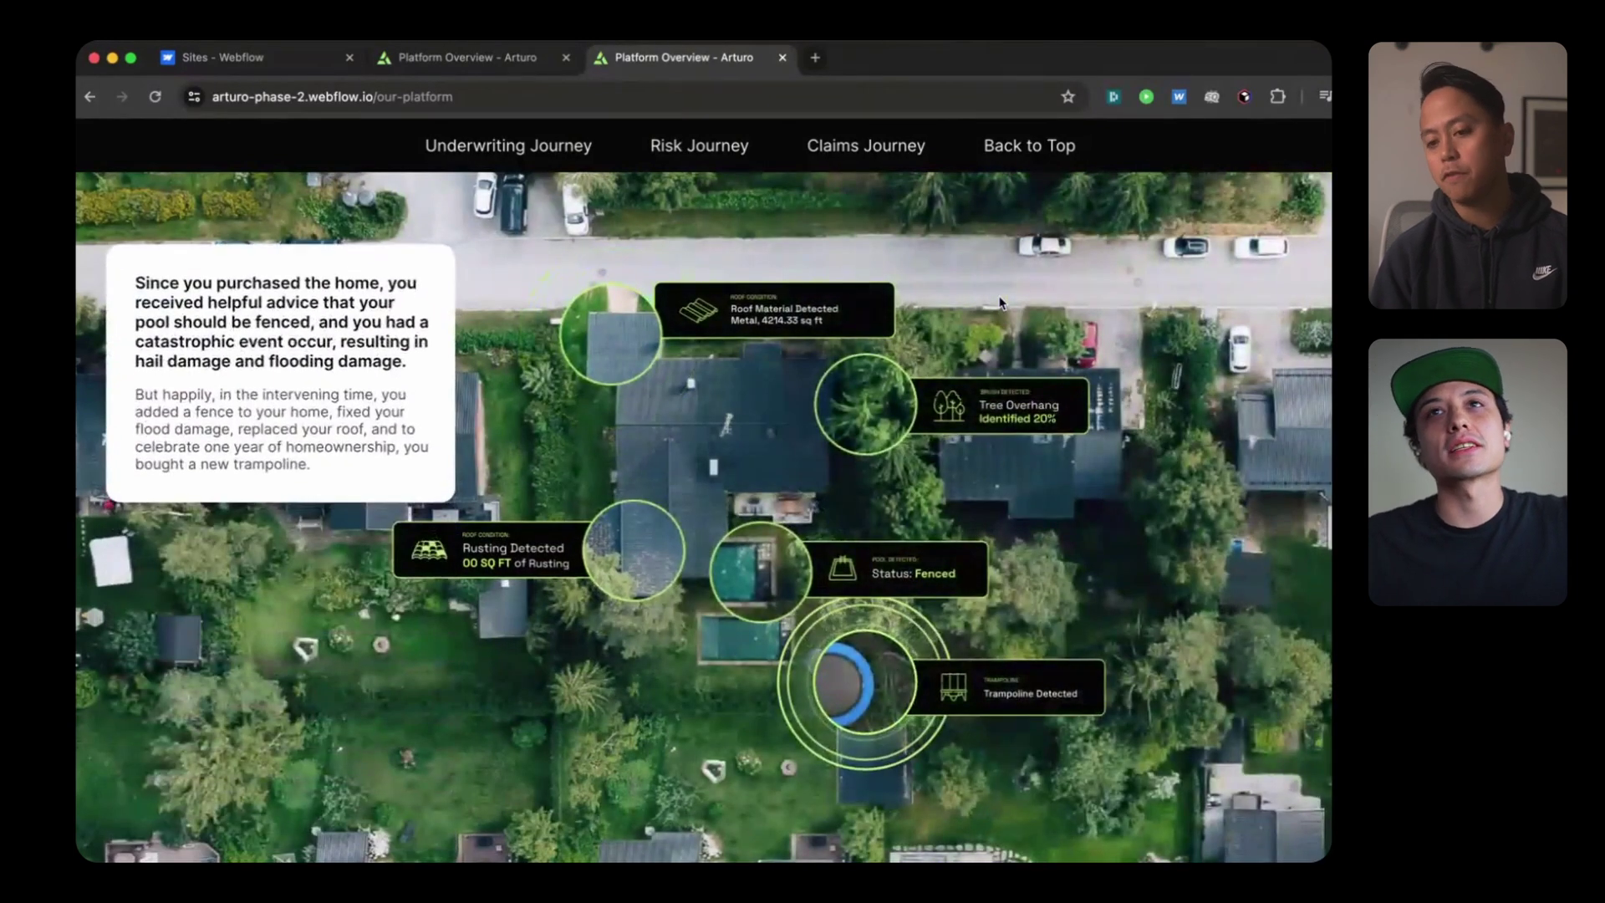
scroll(1003, 303, down, 8)
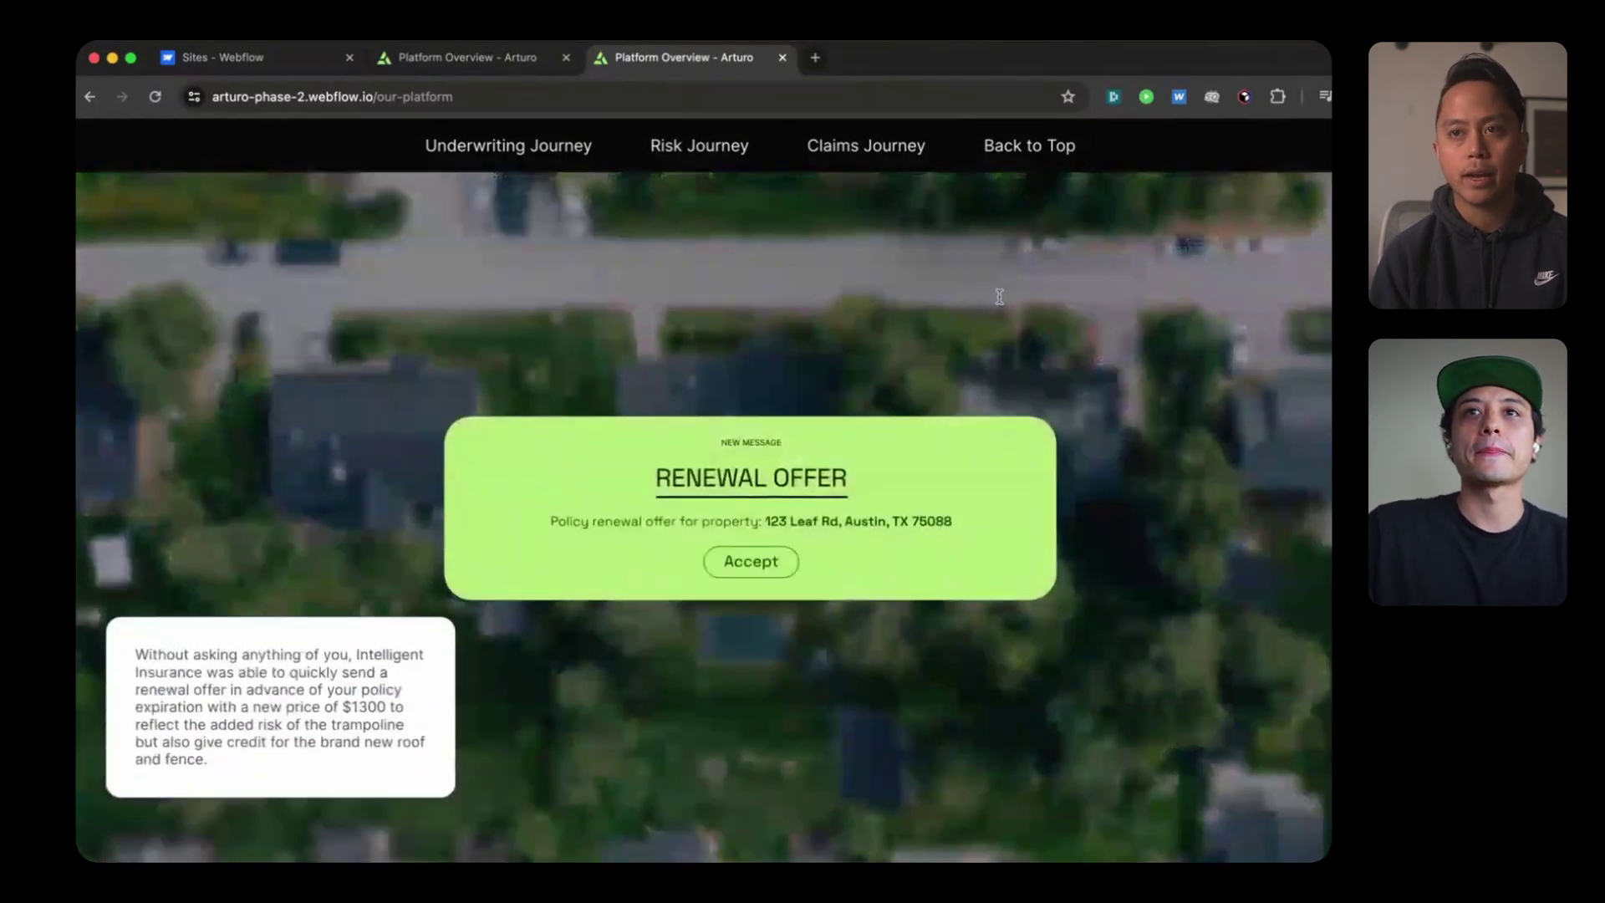
scroll(1002, 302, down, 8)
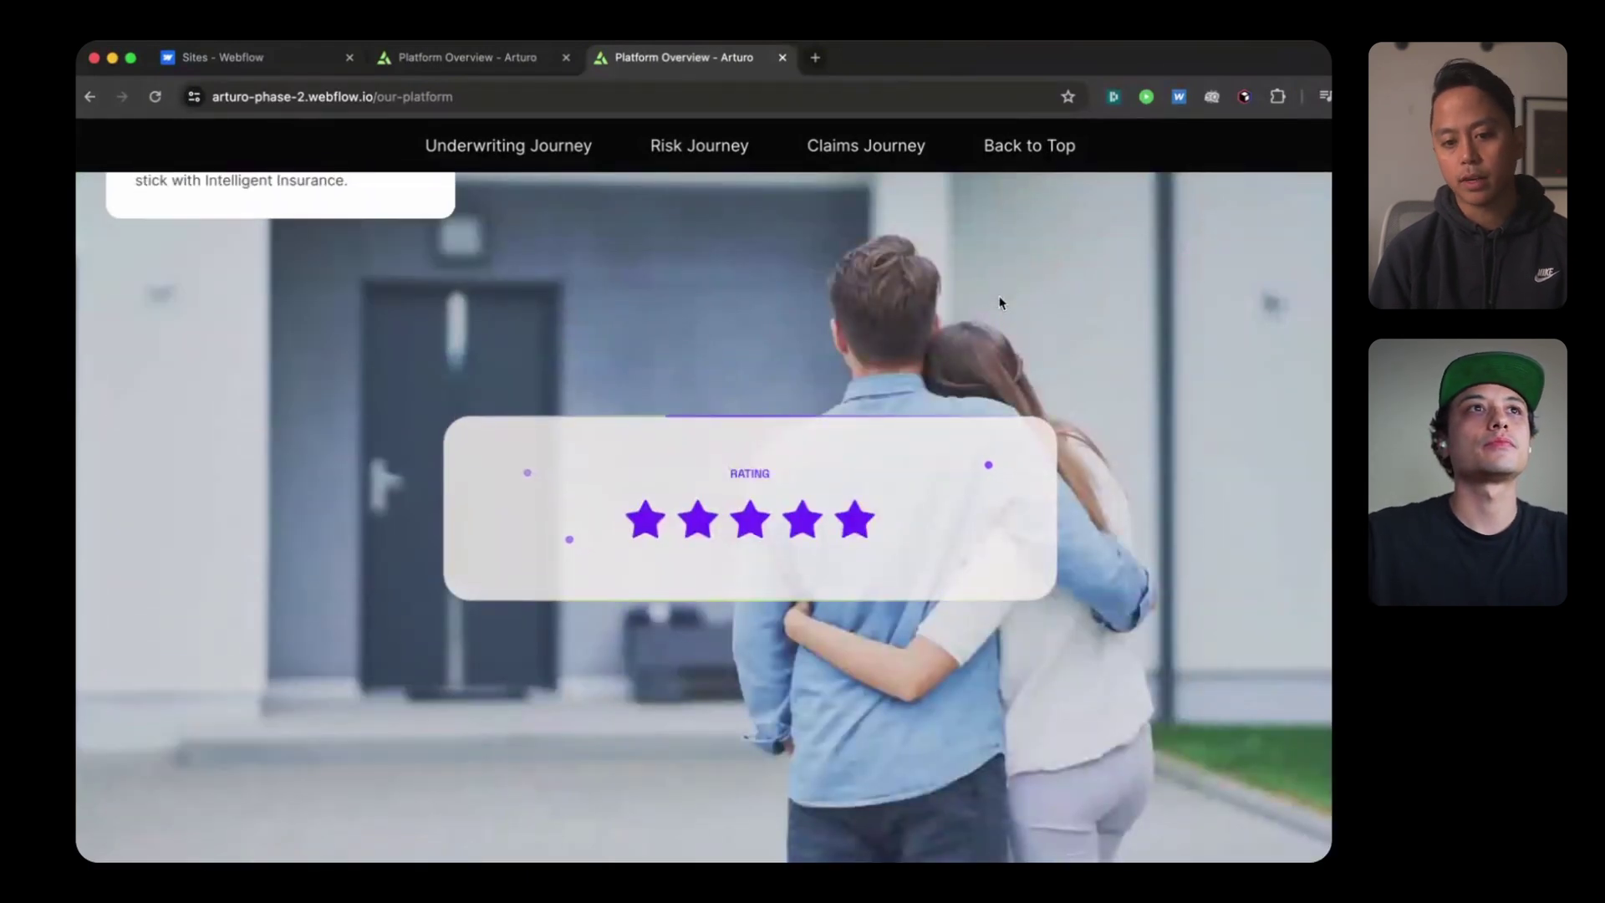
Step: Go back through the dashboard's property map and the inspector photo scene to the Inspection text reveal
scroll(1002, 302, up, 10)
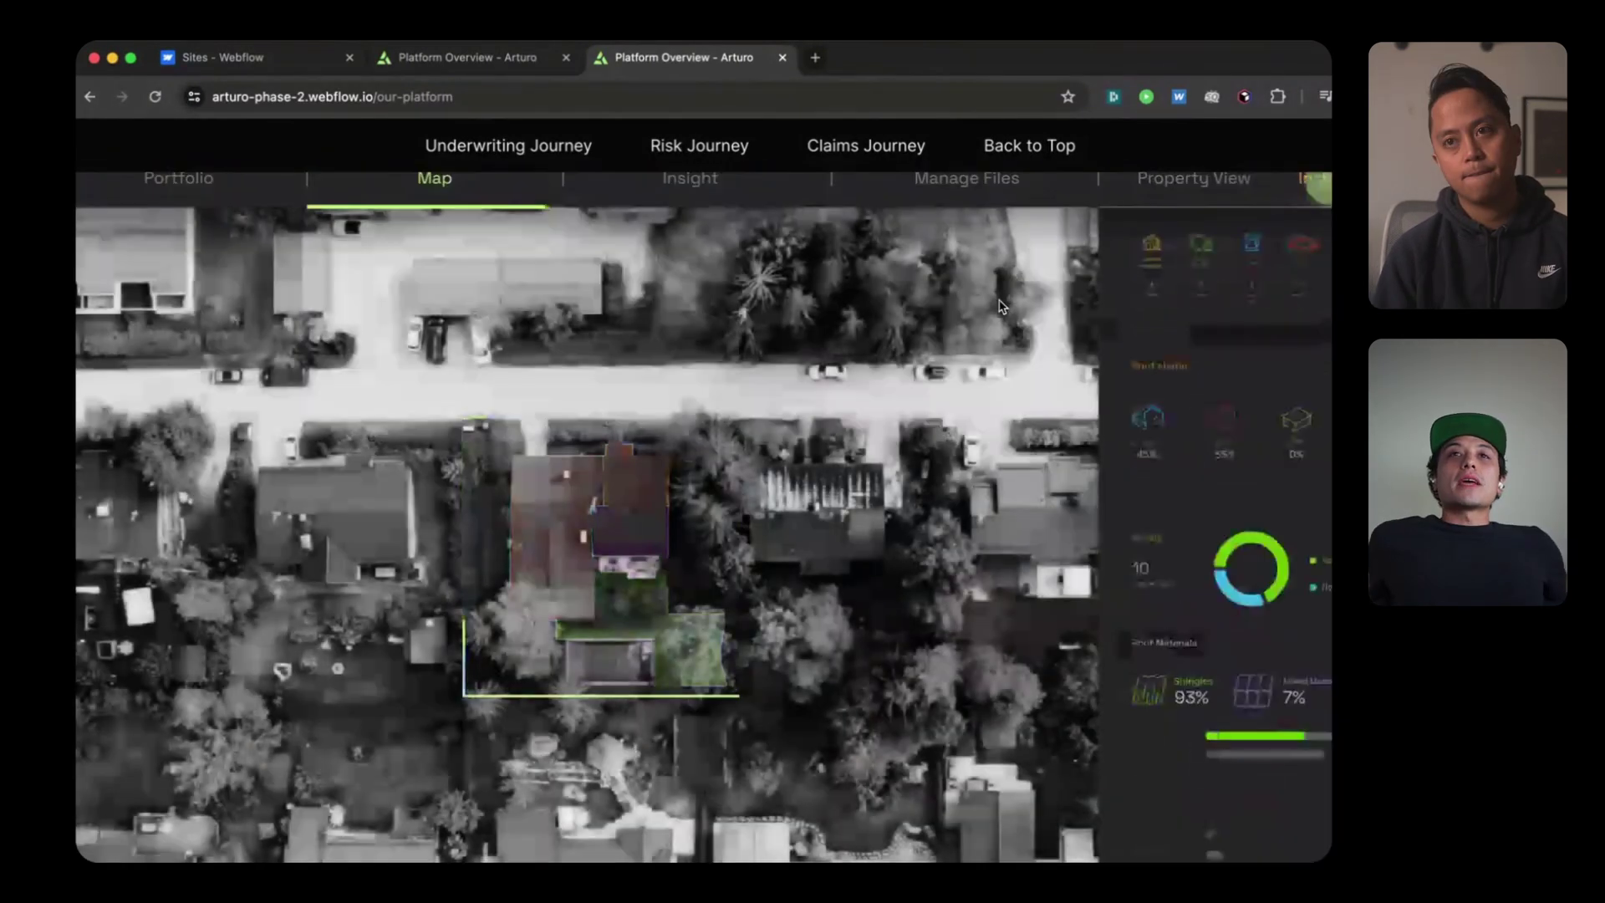
scroll(1002, 302, up, 2)
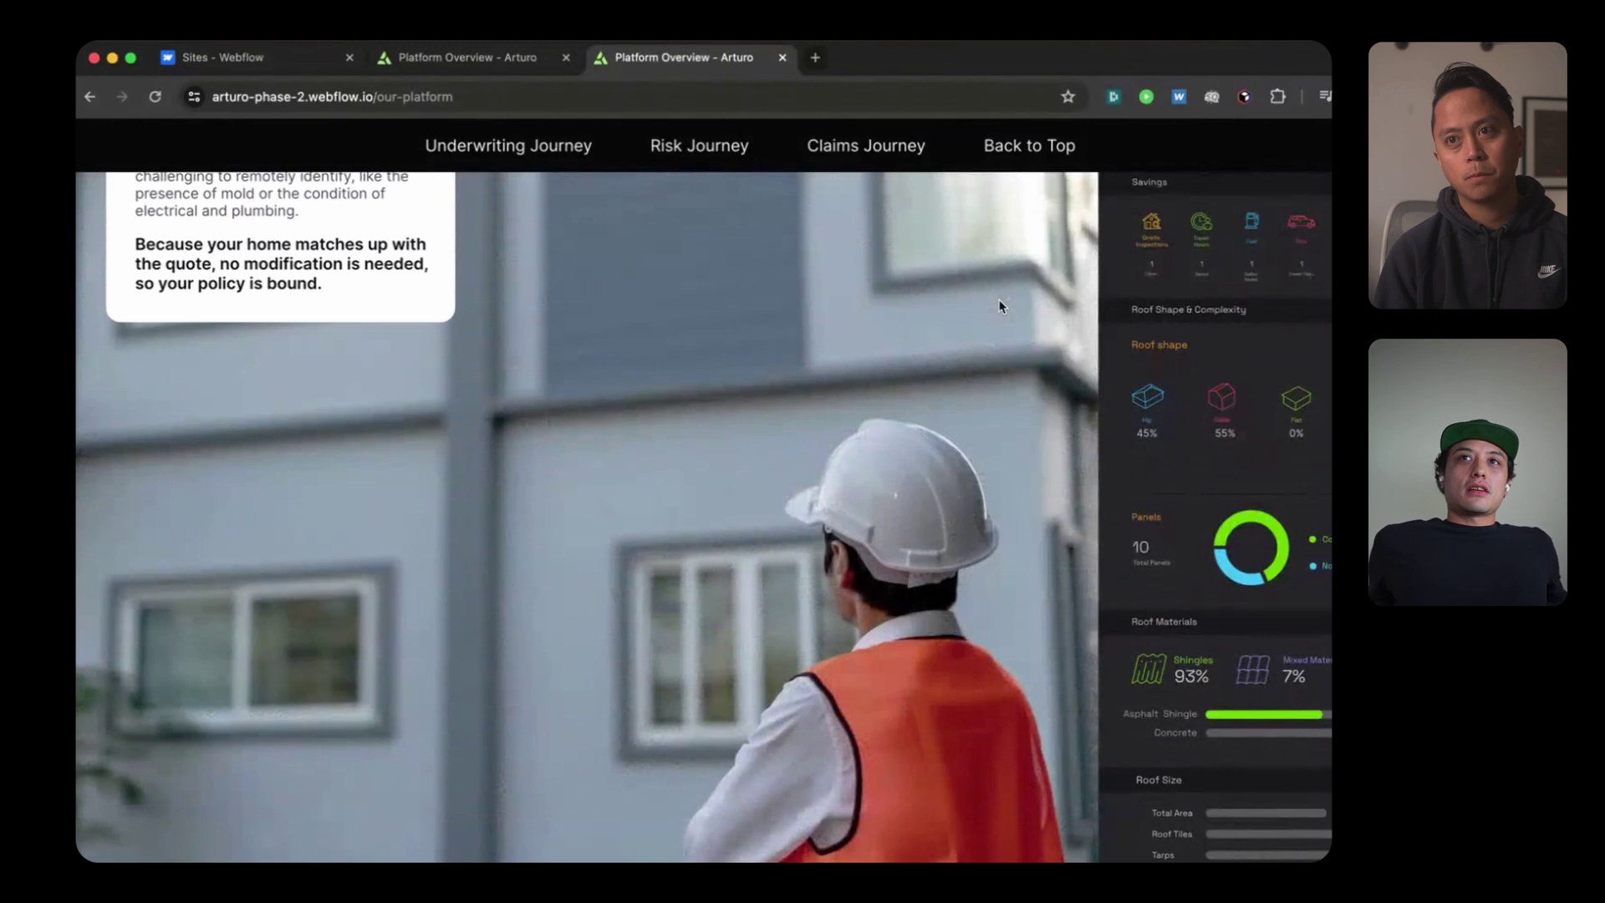
scroll(1002, 304, up, 6)
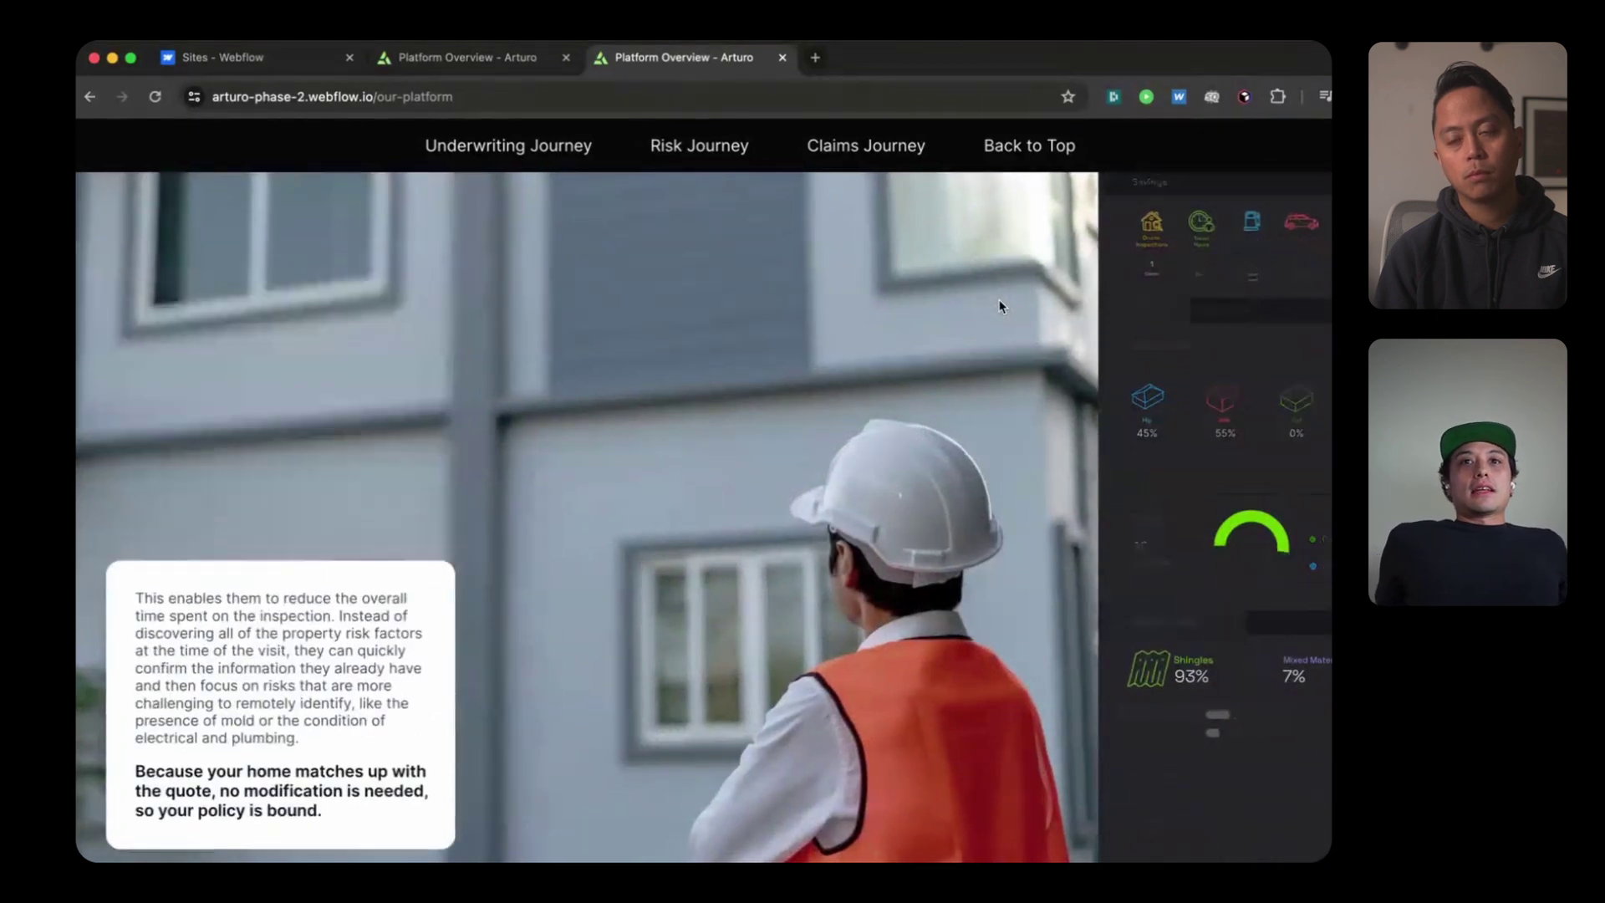
scroll(1002, 306, up, 4)
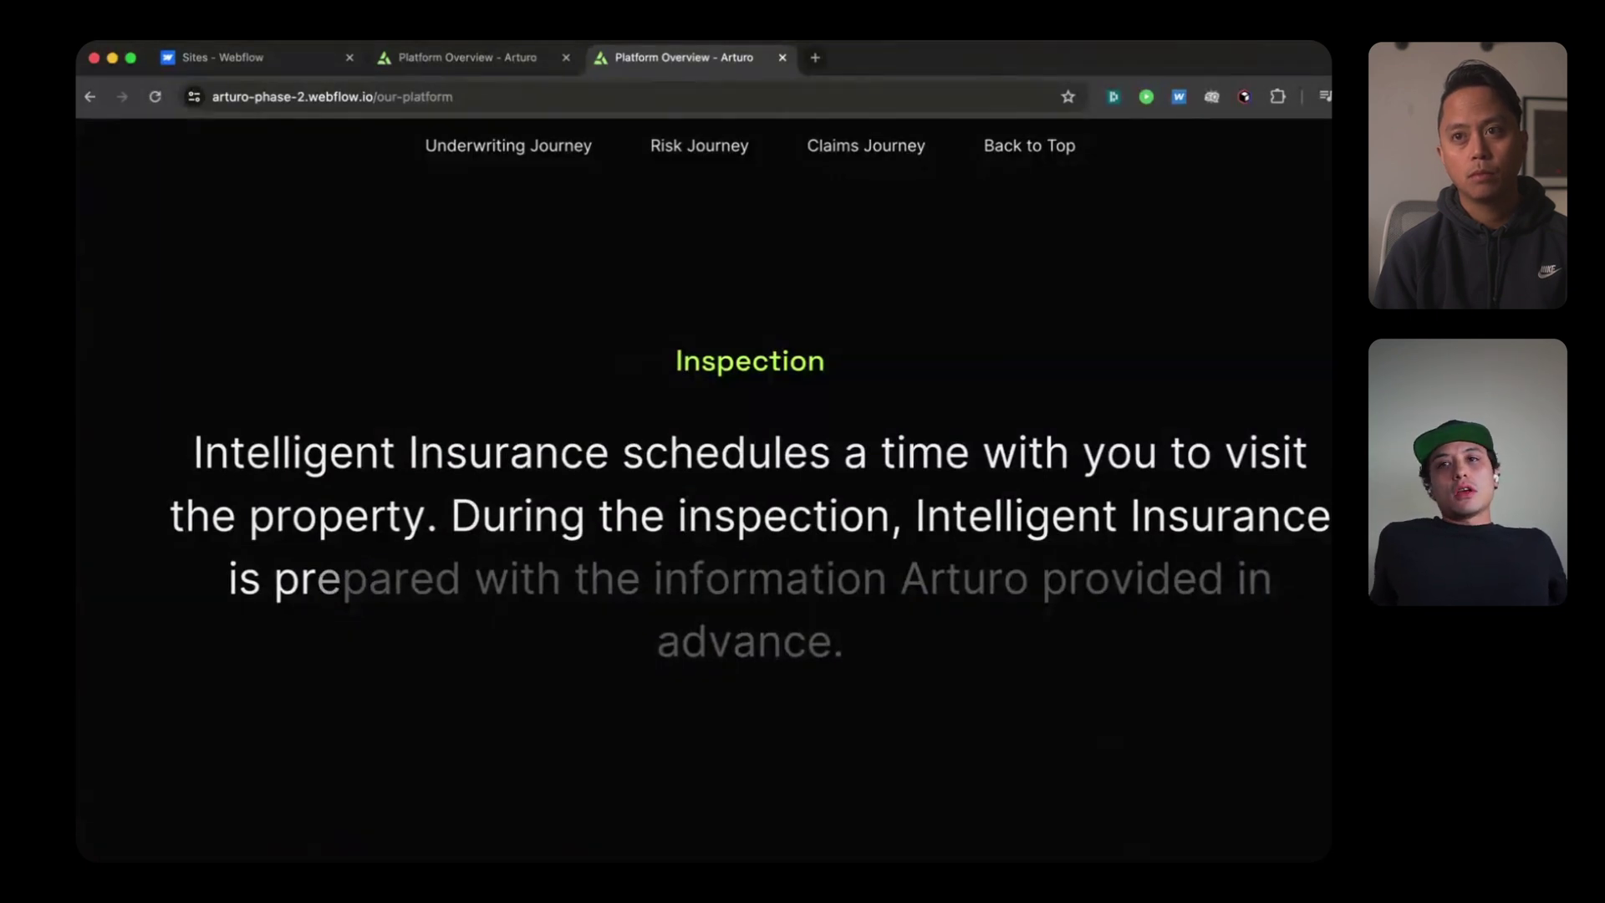
key(super+Tab)
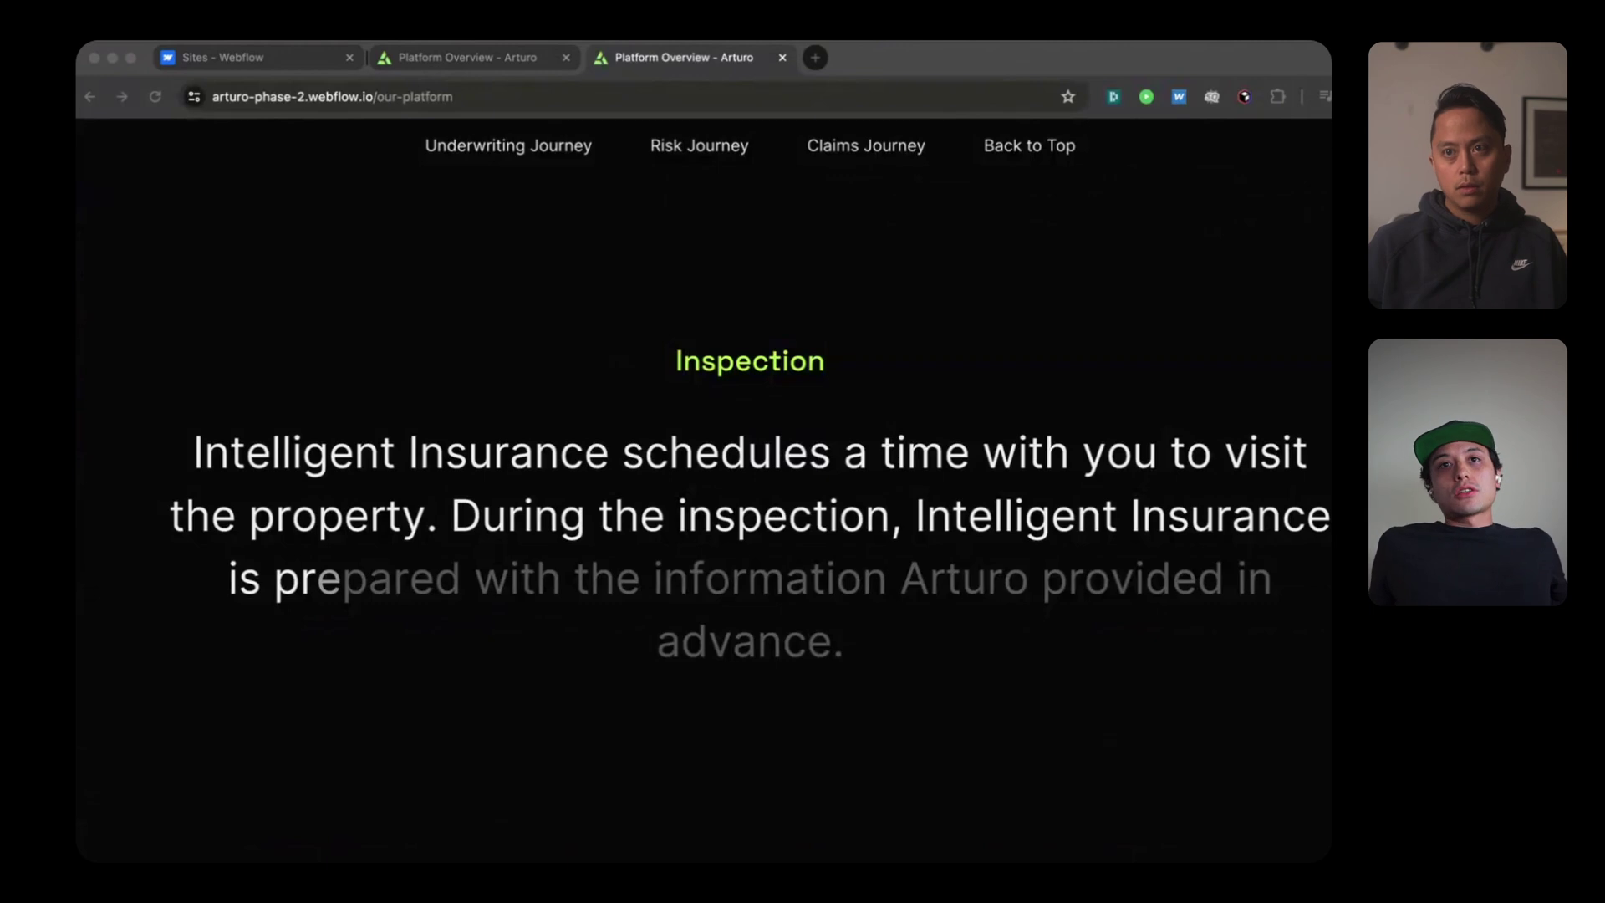
Step: Examine how the detection labels in the aerial quote scene for the Leaf Rd property change into dollar signs
scroll(857, 506, up, 10)
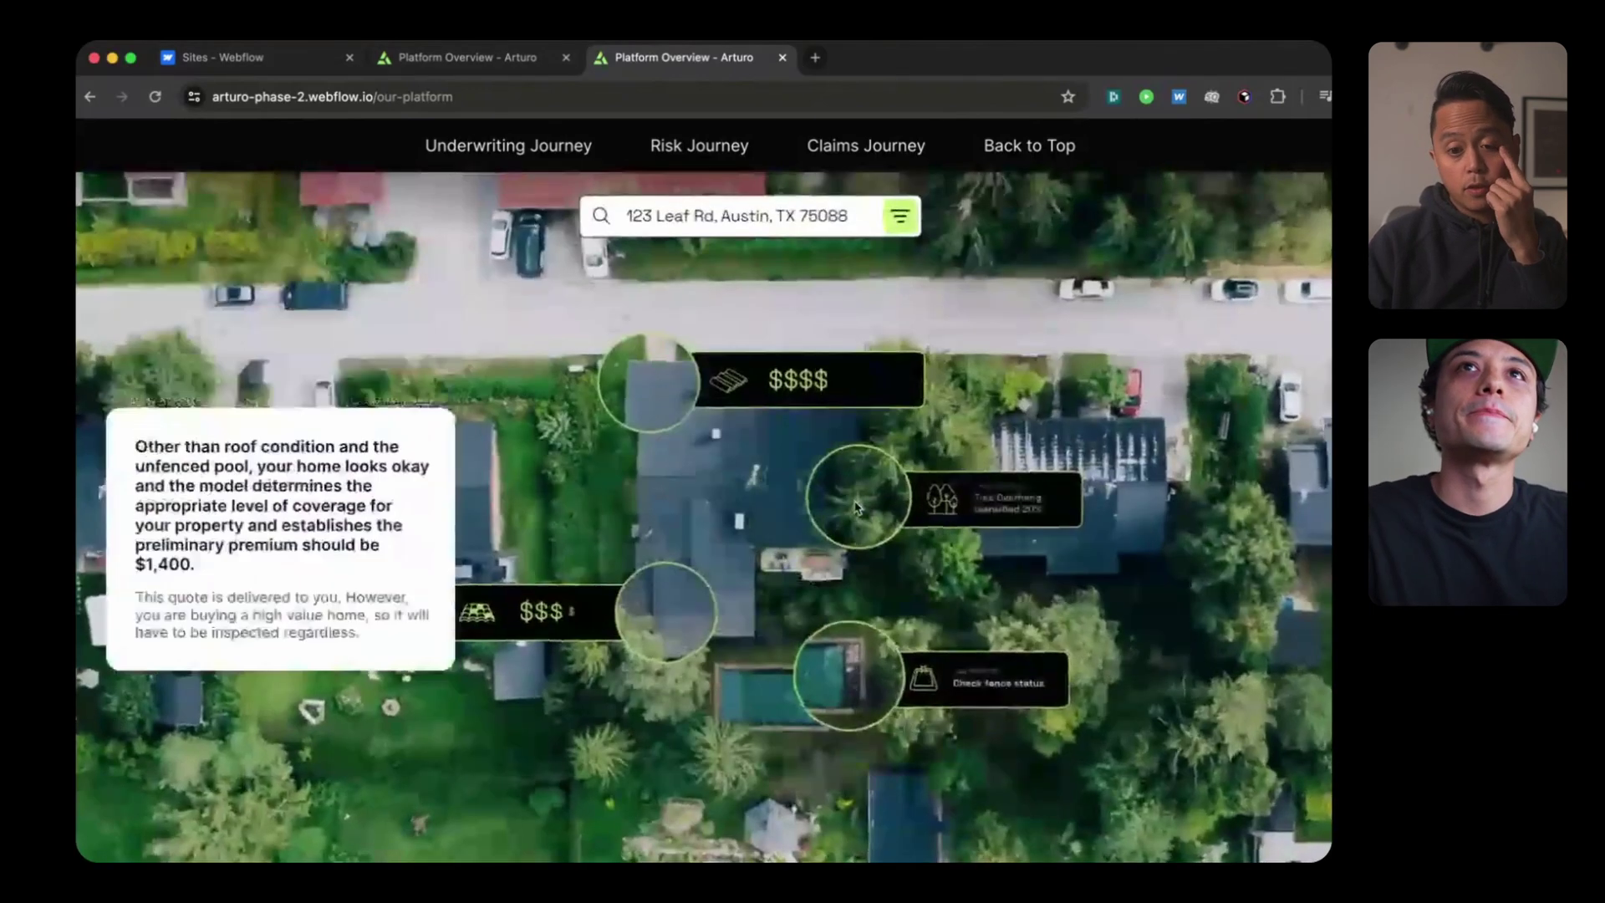
scroll(857, 506, up, 10)
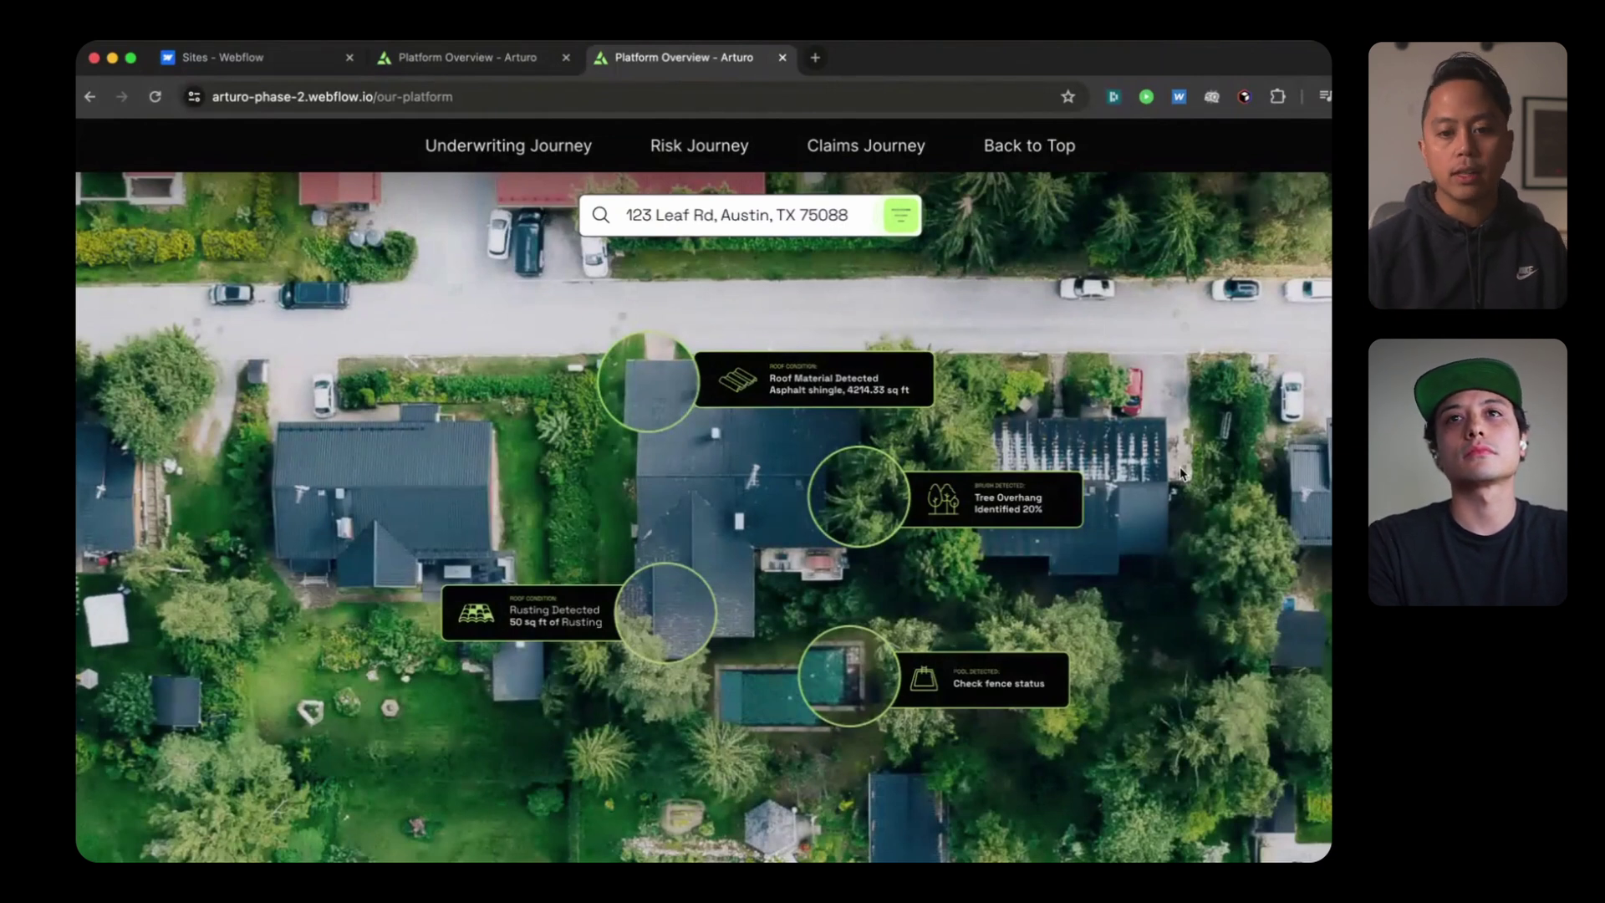
scroll(1180, 472, down, 10)
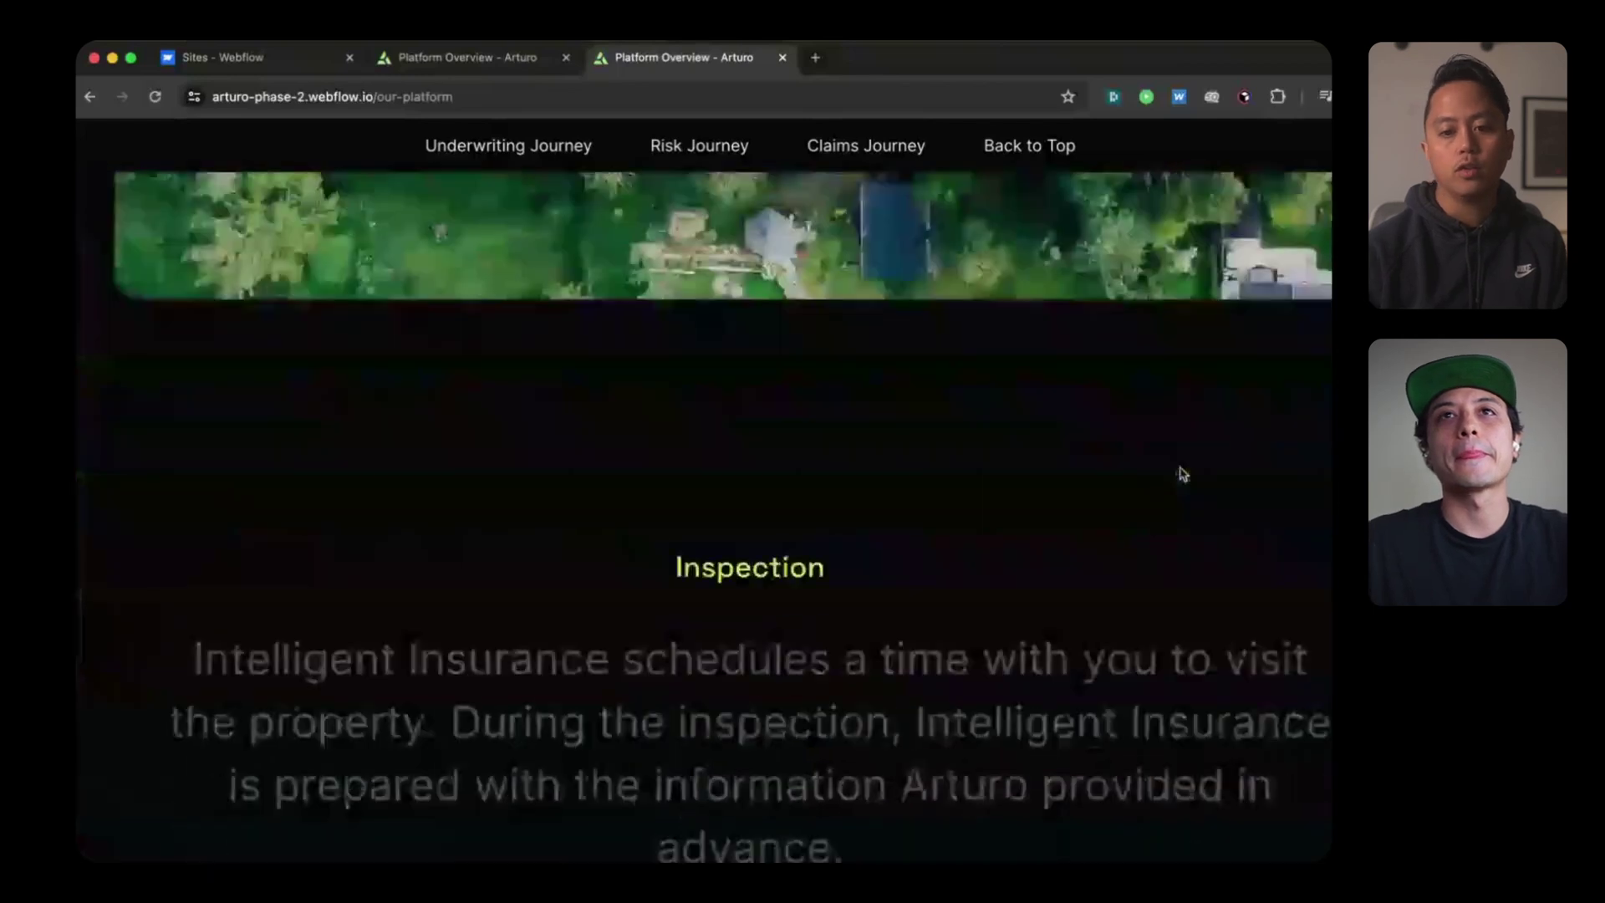
scroll(1182, 473, down, 5)
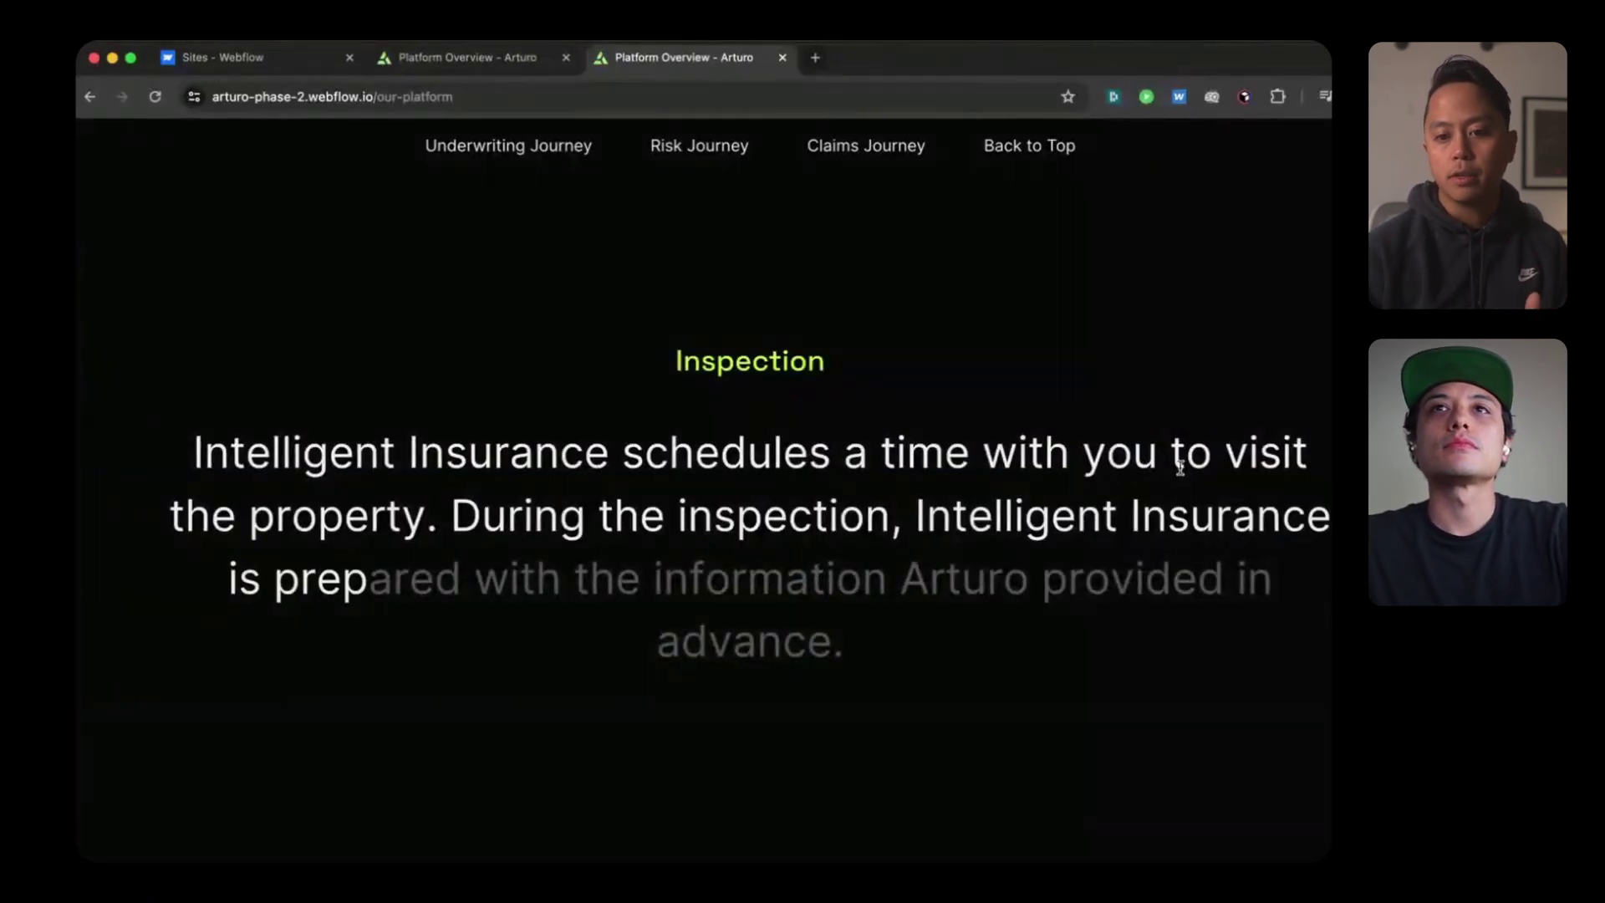
scroll(1180, 472, up, 8)
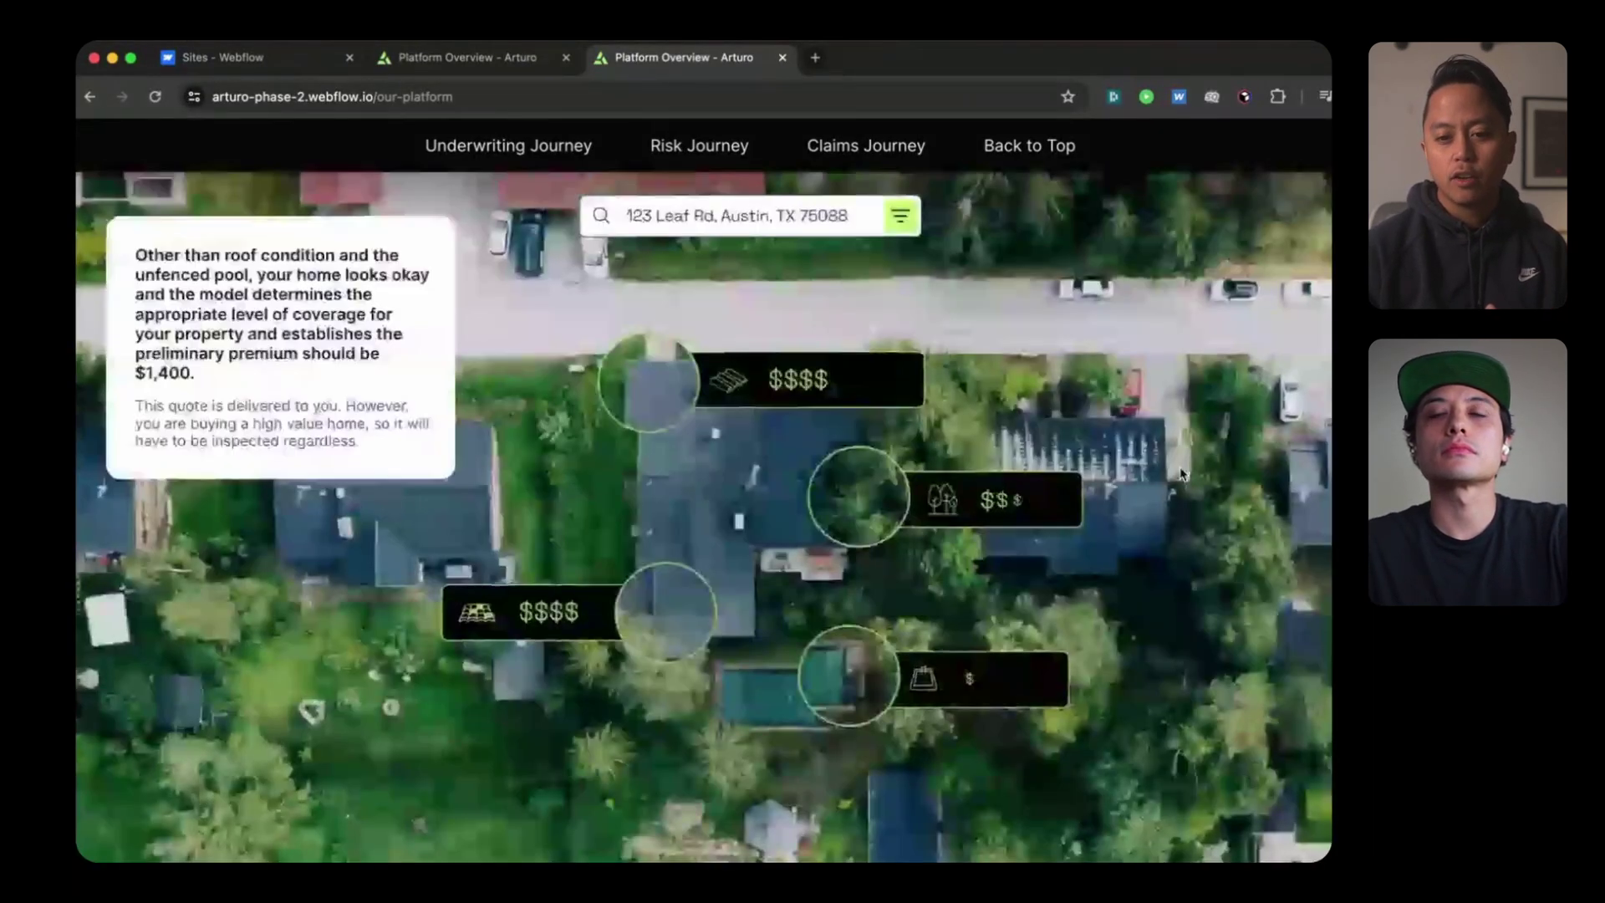
scroll(1180, 473, up, 5)
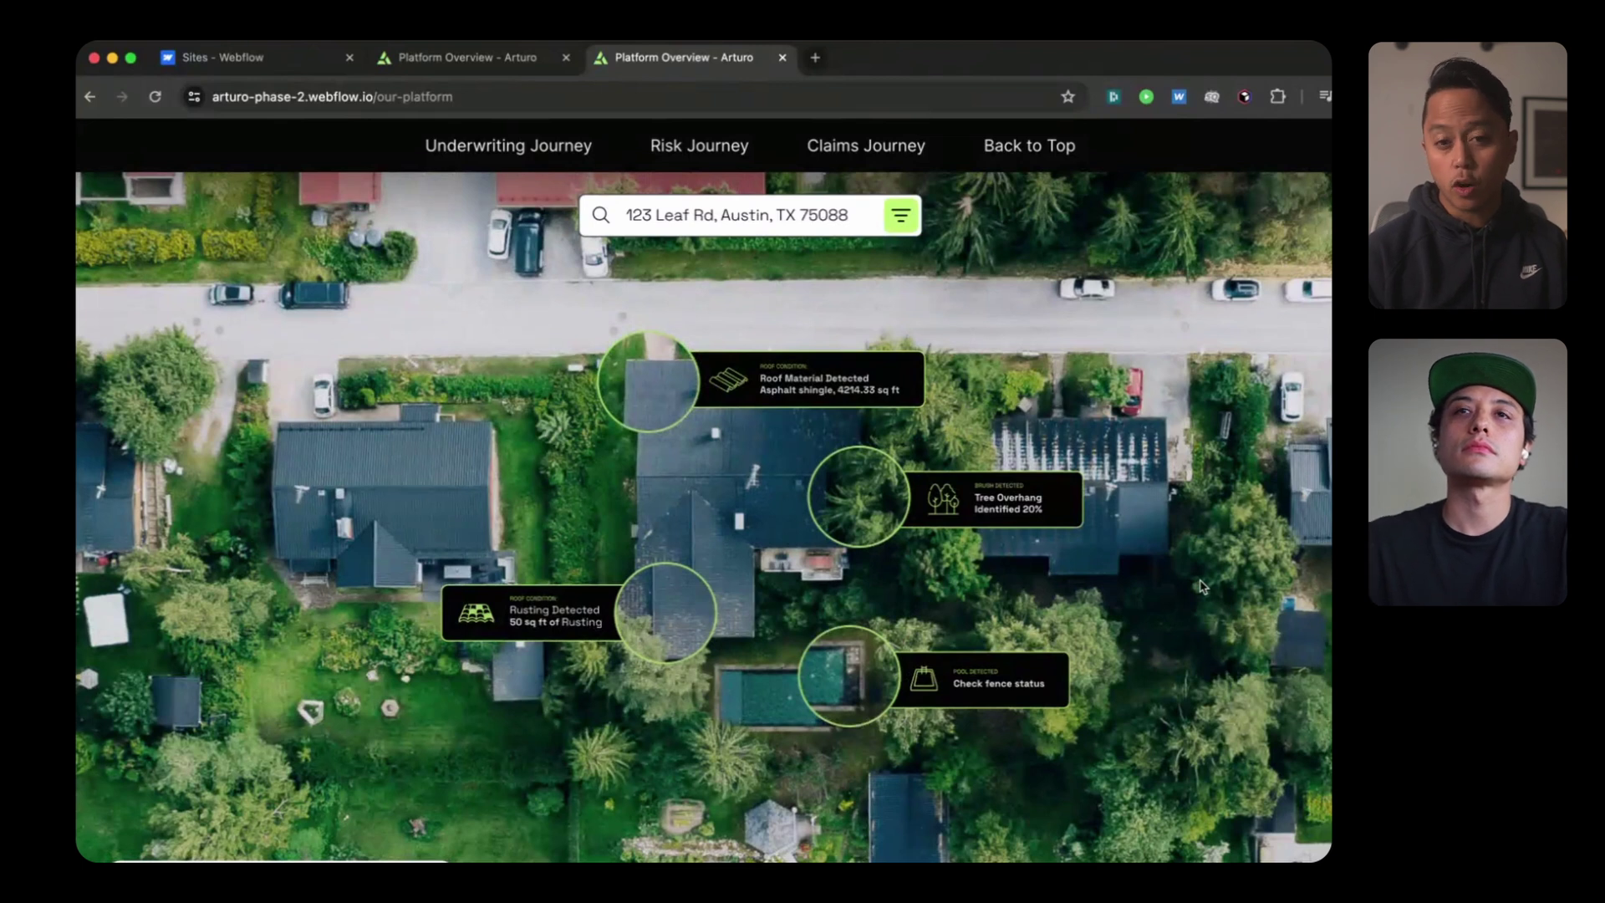
Step: Replay the transition from the aerial quote scene into the Inspection text reveal
scroll(1200, 587, down, 5)
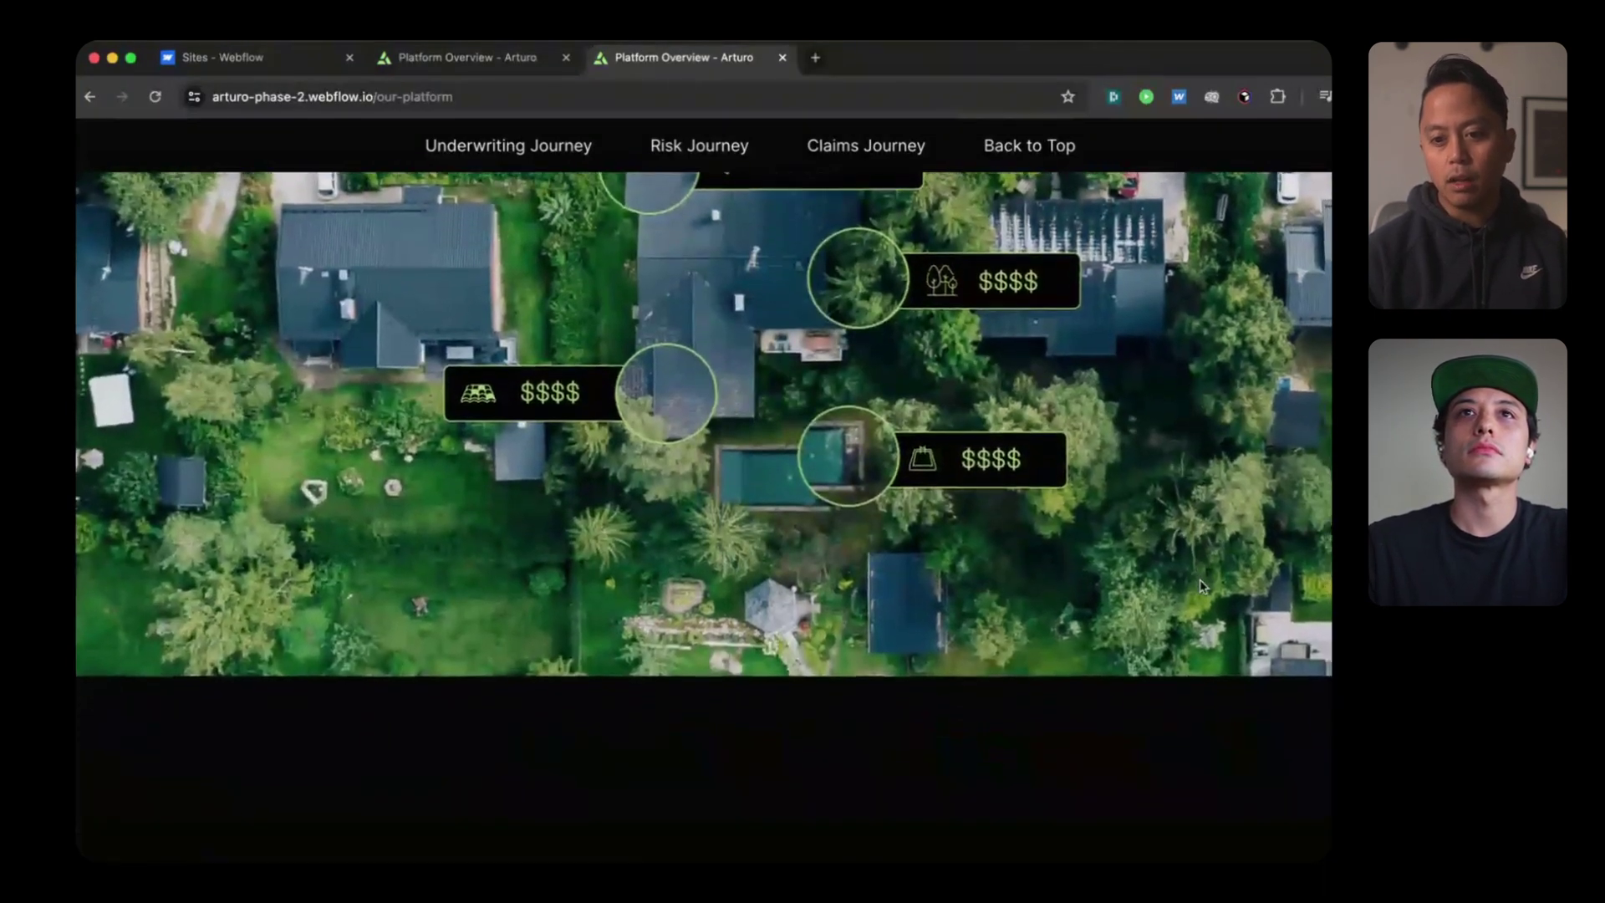
scroll(1201, 586, down, 5)
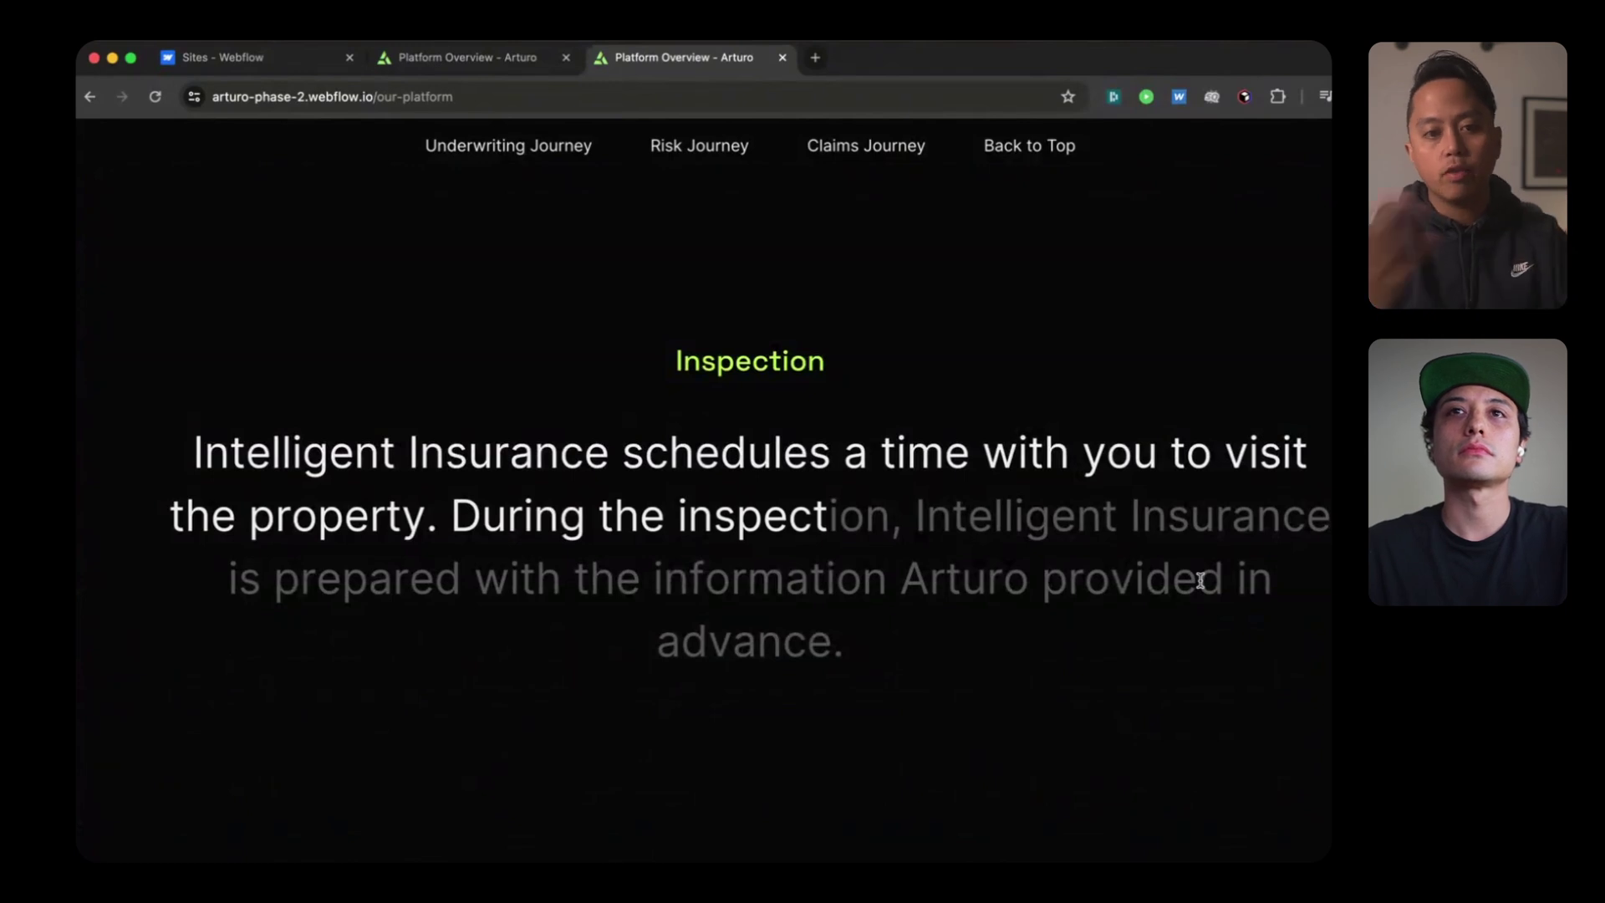
scroll(1201, 580, up, 8)
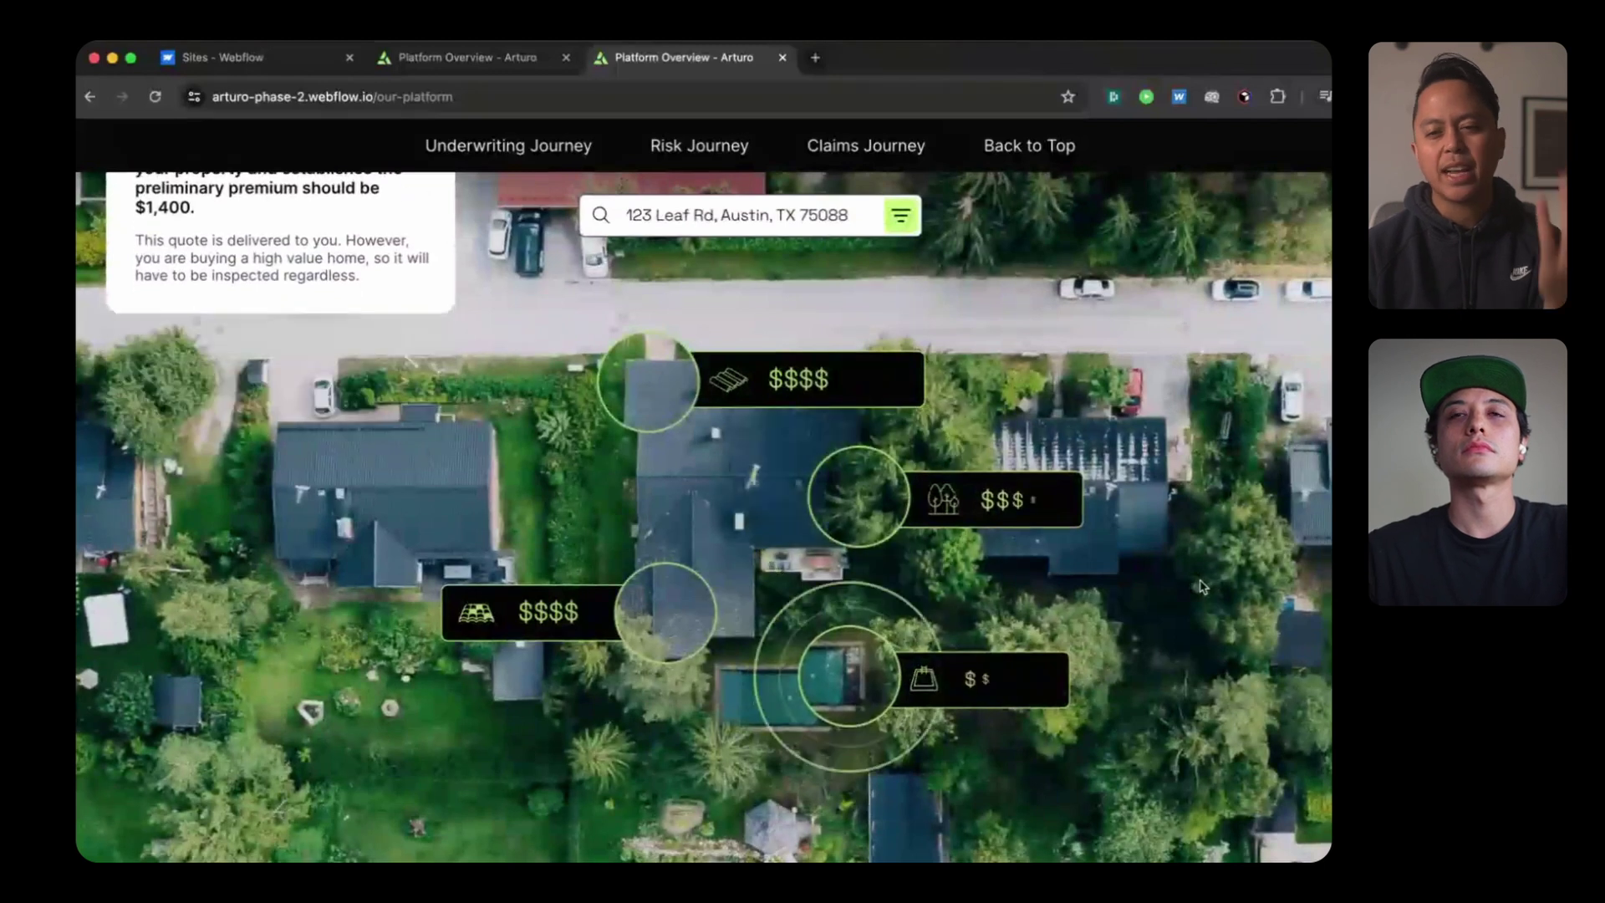
scroll(1201, 585, down, 5)
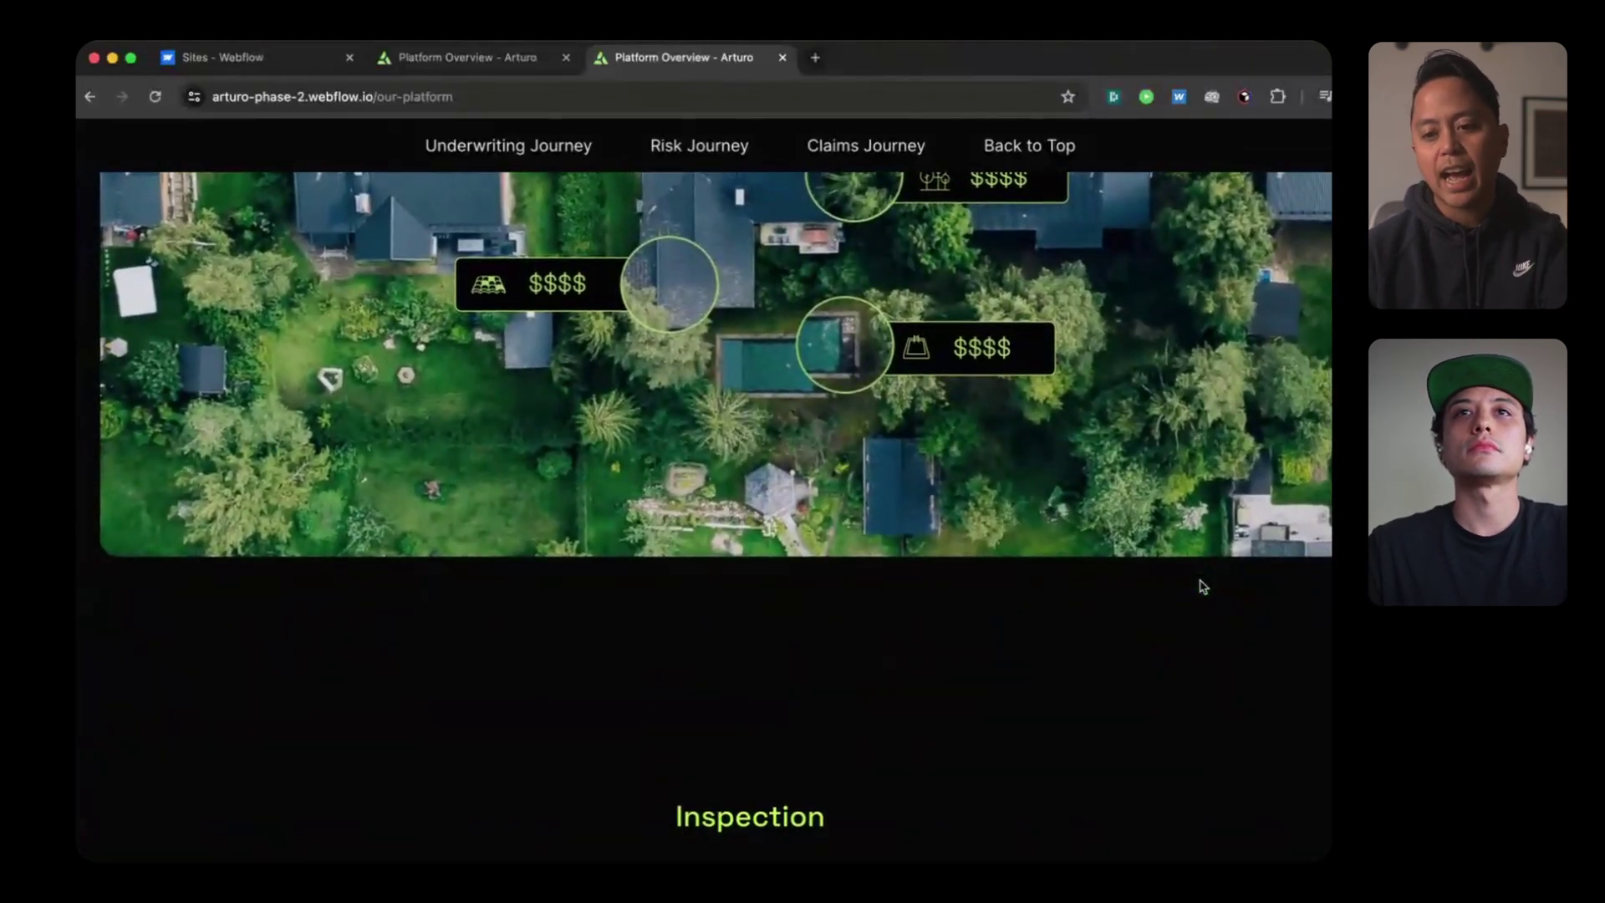
scroll(1026, 316, down, 3)
scroll(1027, 316, down, 10)
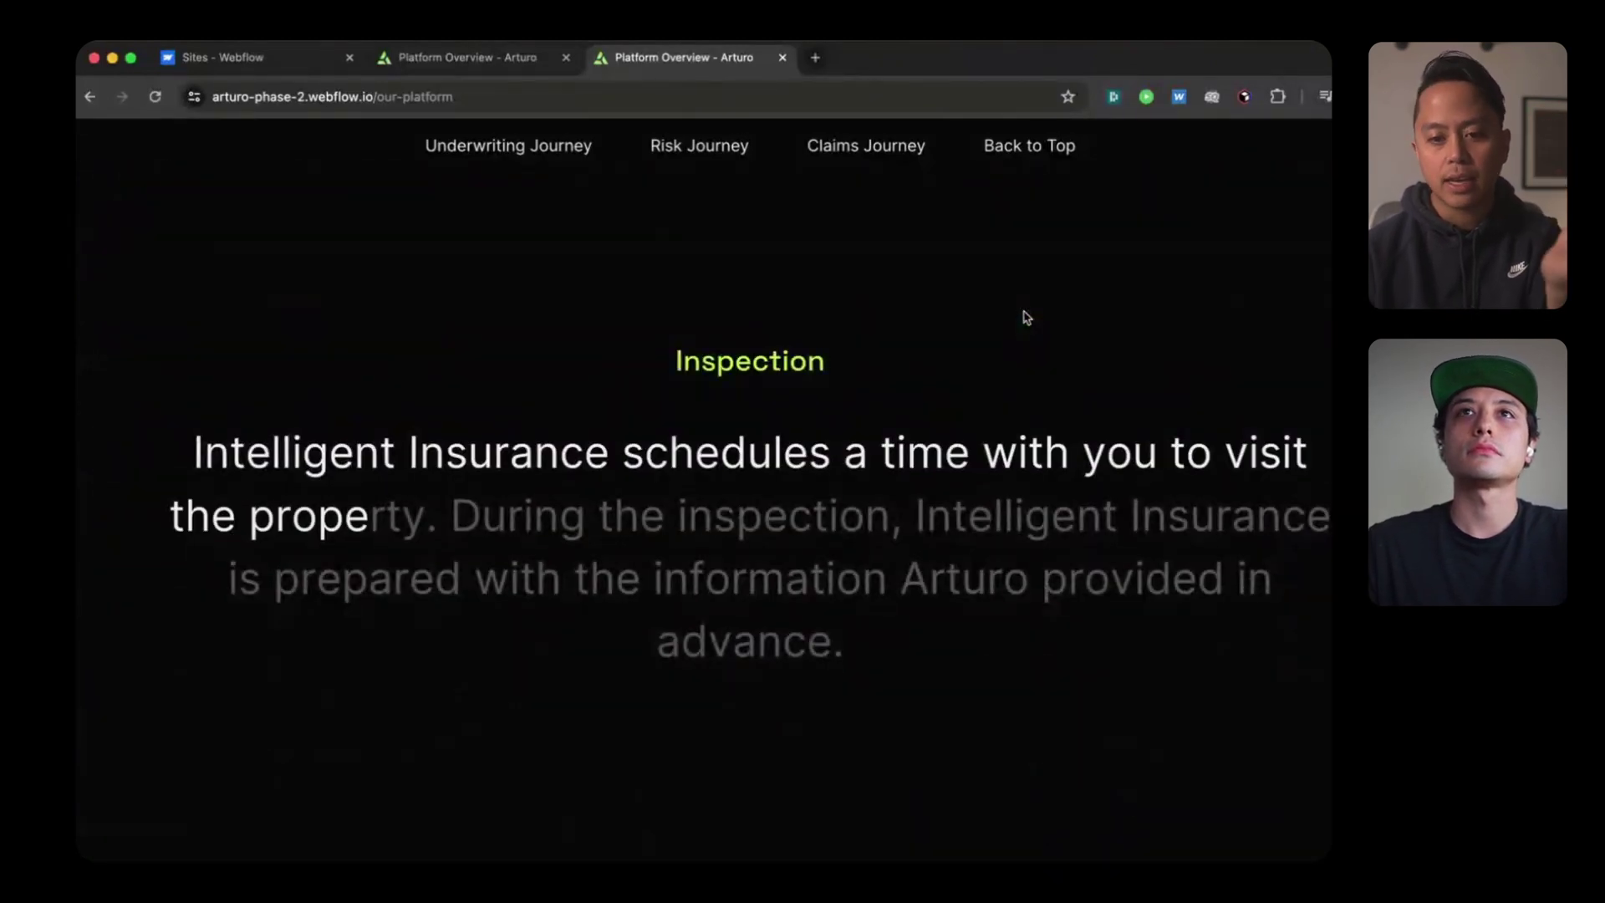
Step: Follow the page from the inspector photo scene through the dashboard's Map and Insight views to the severe storm alert
scroll(1026, 316, down, 1)
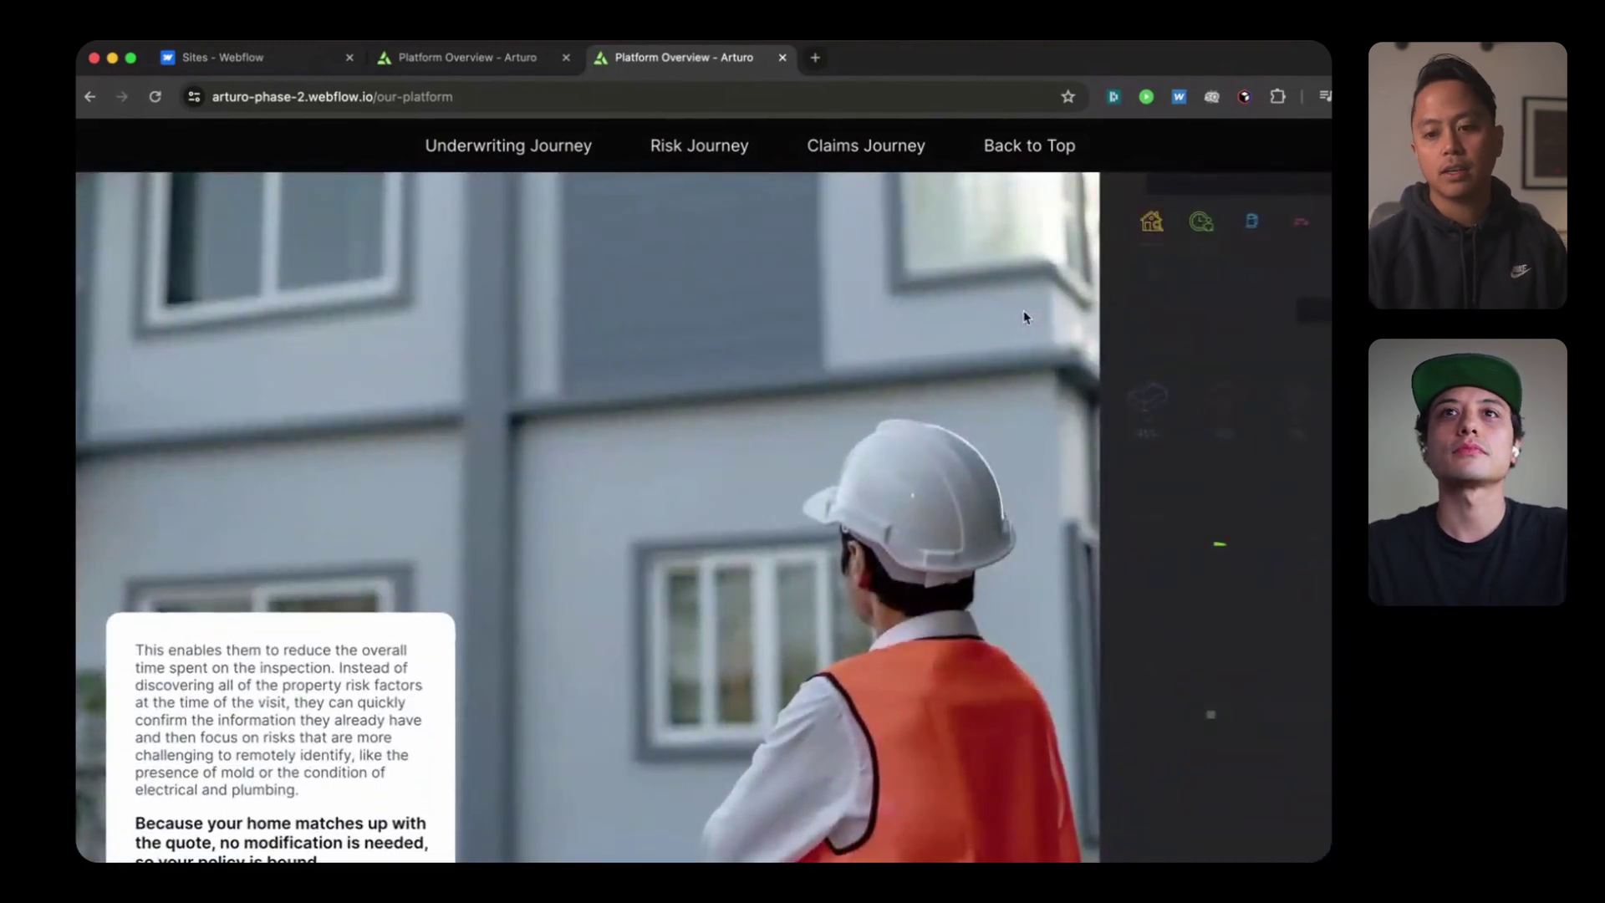
scroll(1027, 316, down, 5)
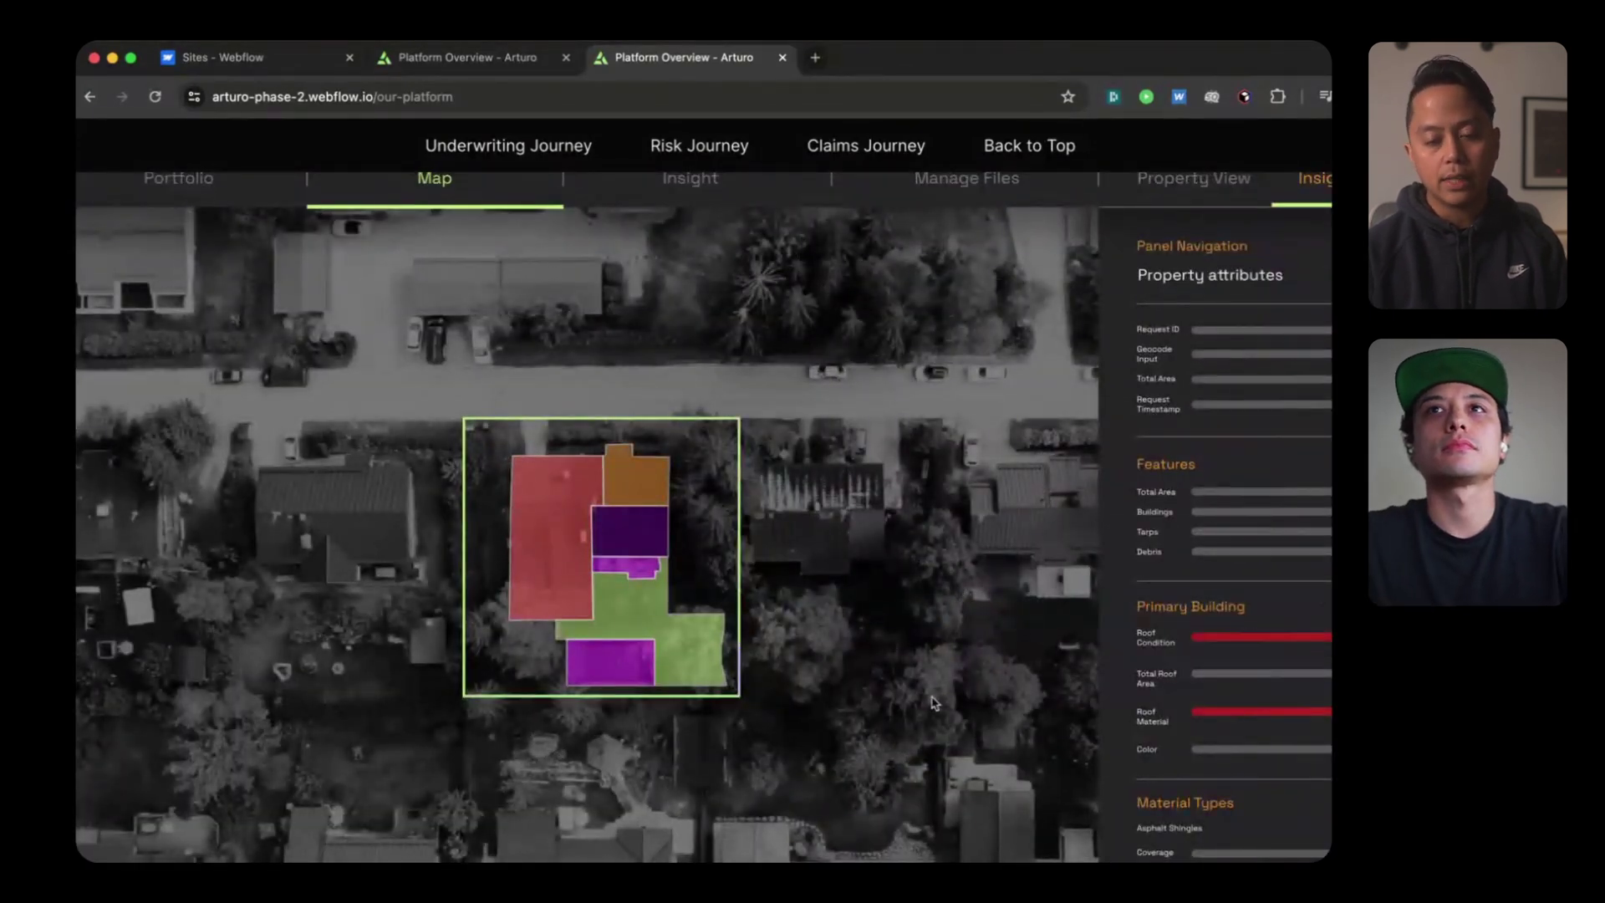
scroll(1174, 677, down, 2)
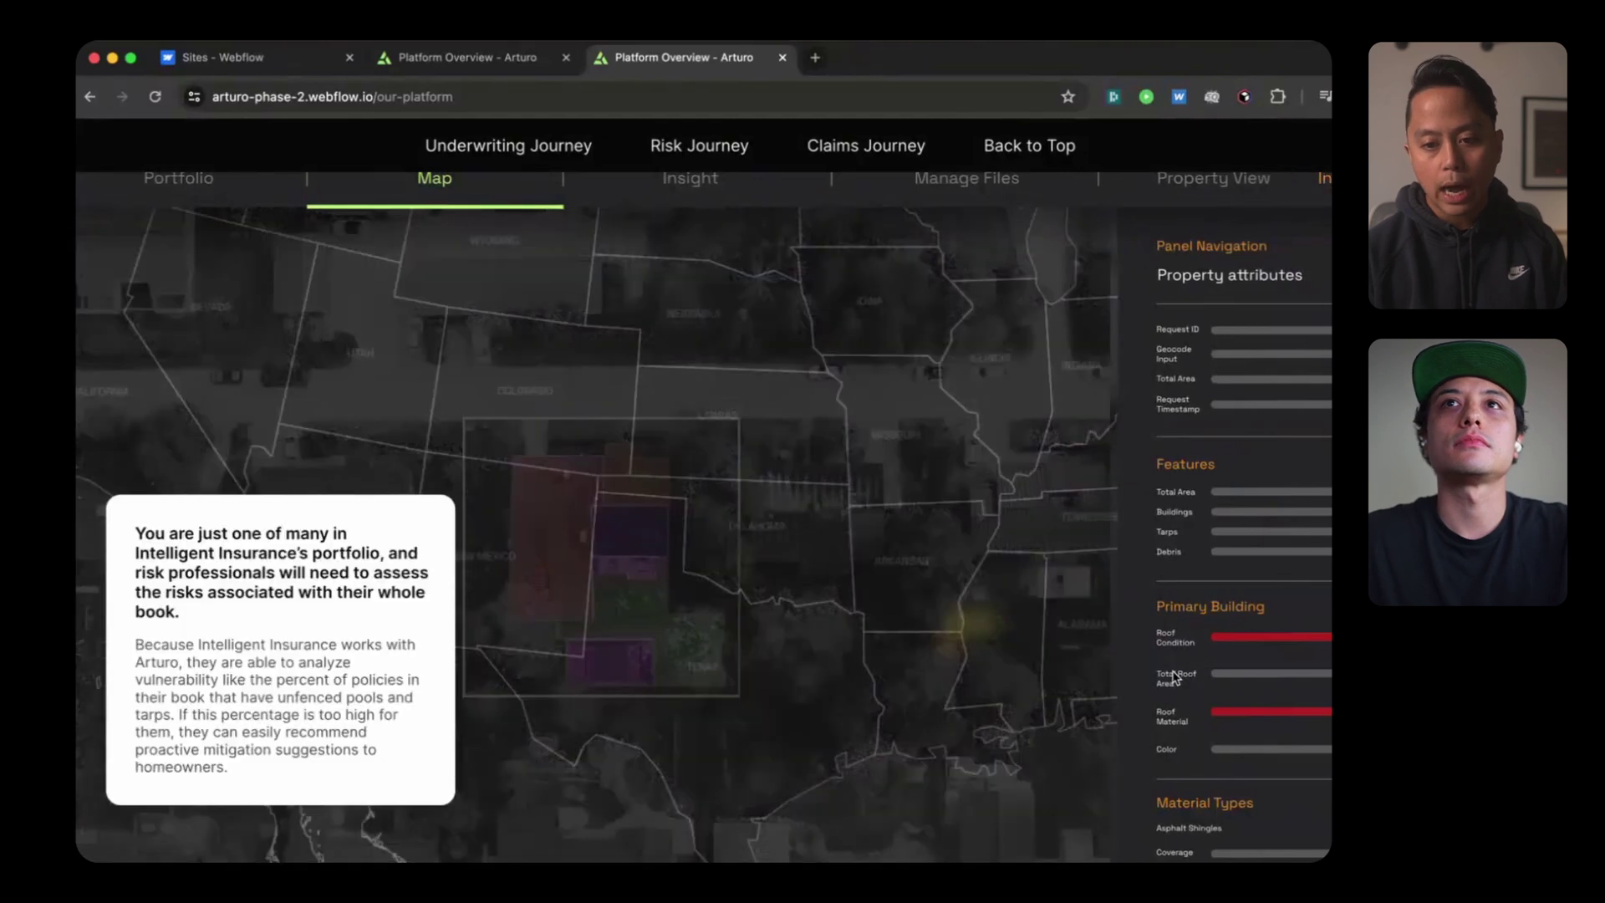
scroll(1174, 677, down, 5)
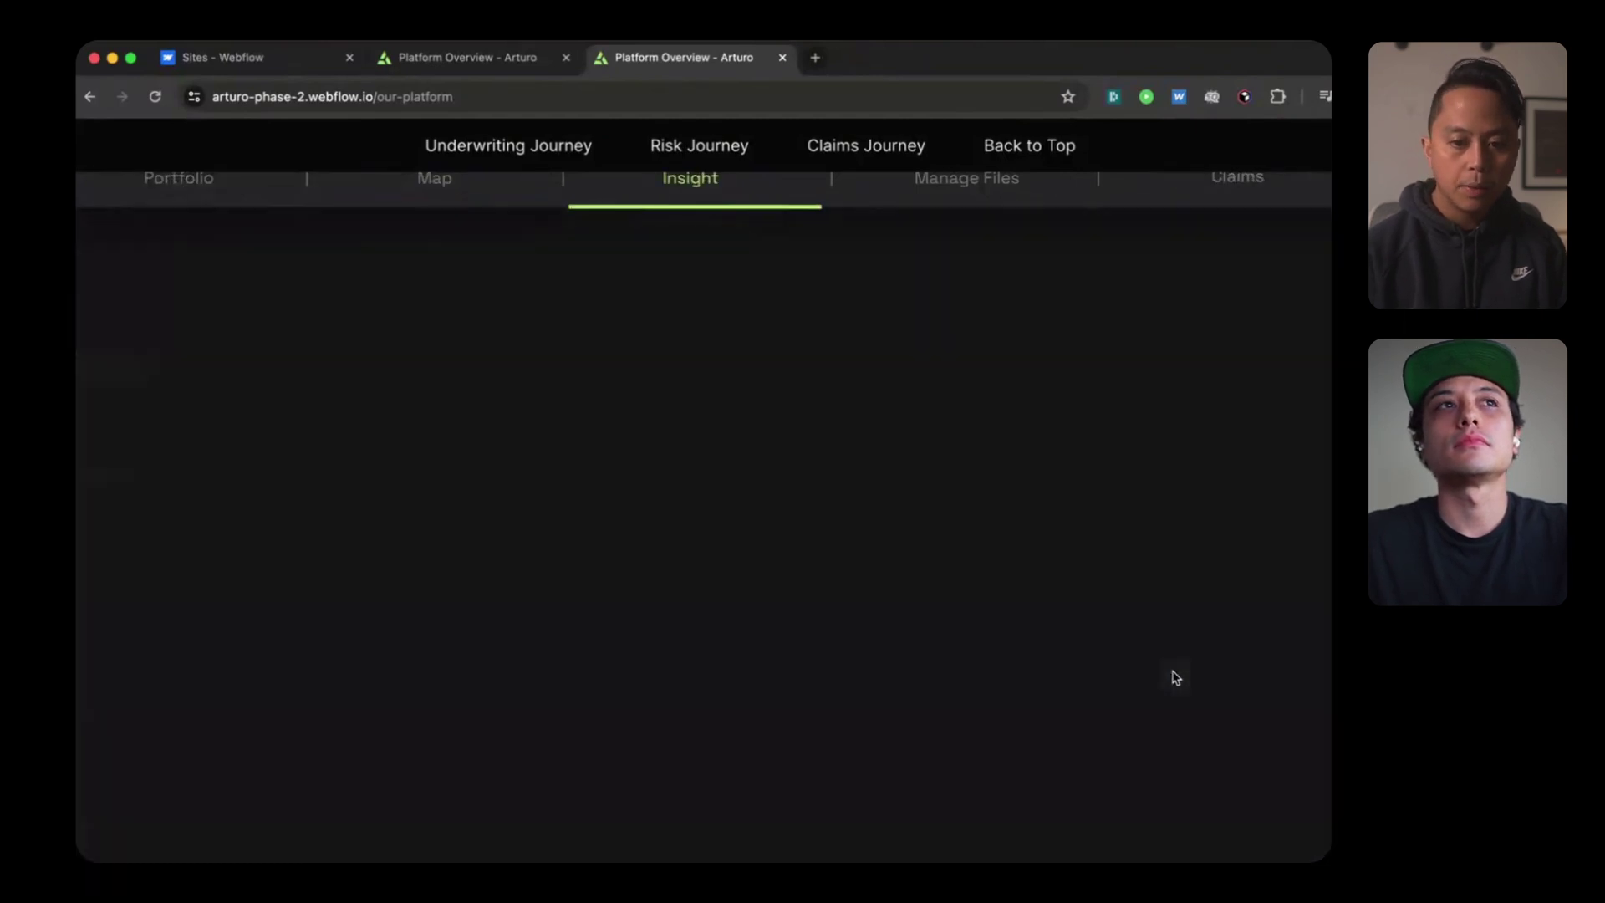
scroll(1174, 676, down, 5)
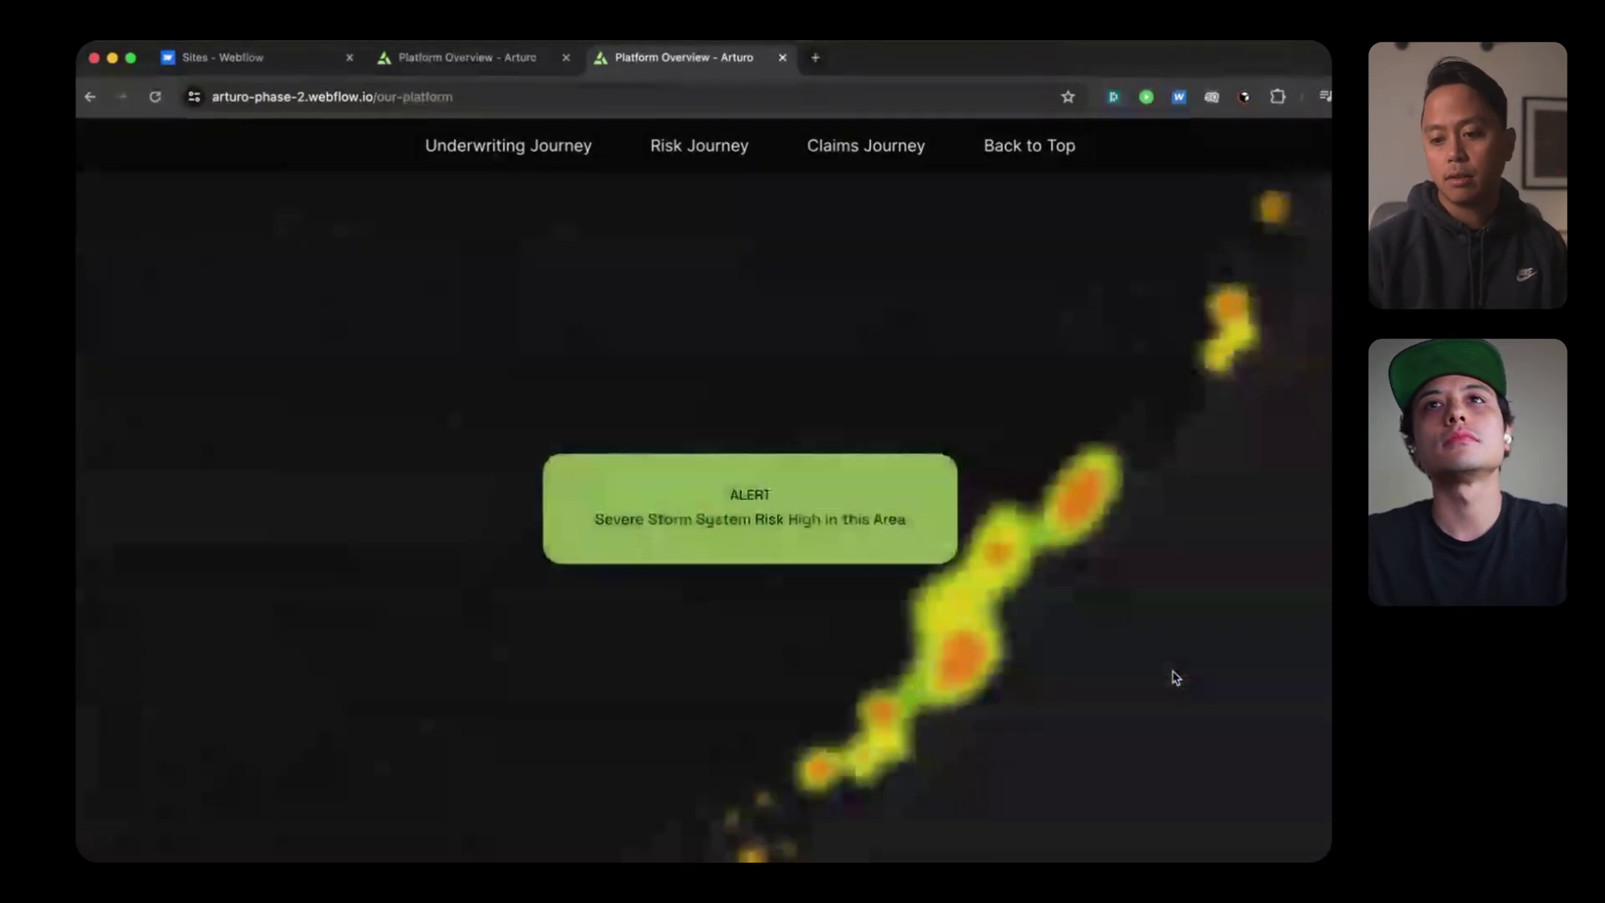
Step: Examine the rising flood water, text cards and flood label around the 3D house model
scroll(1172, 675, down, 4)
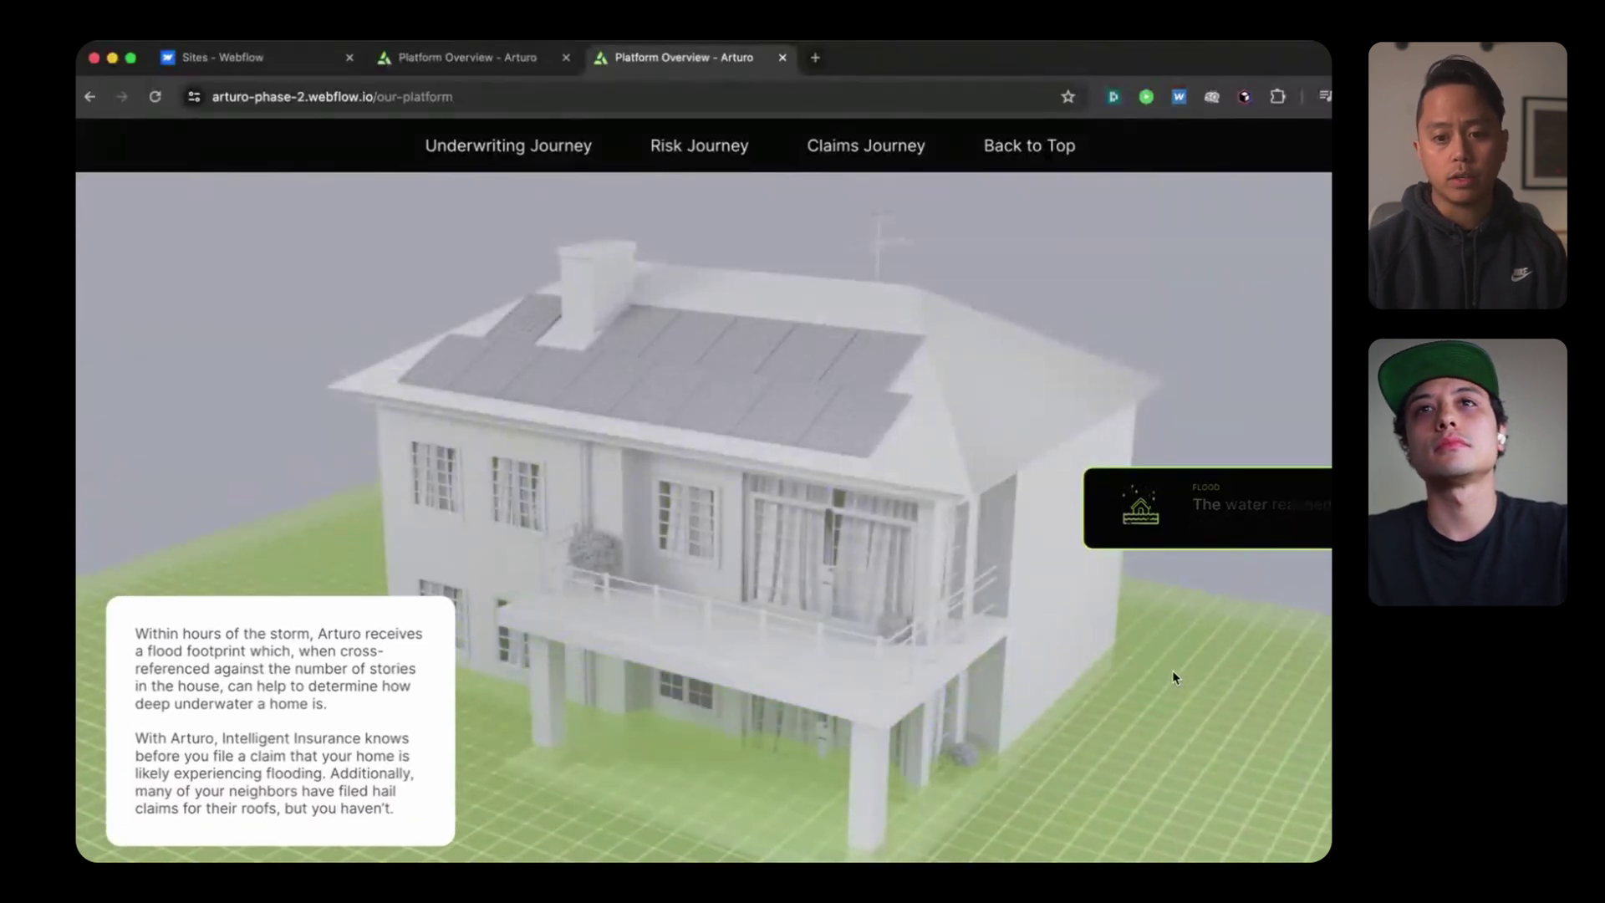
scroll(1172, 670, down, 4)
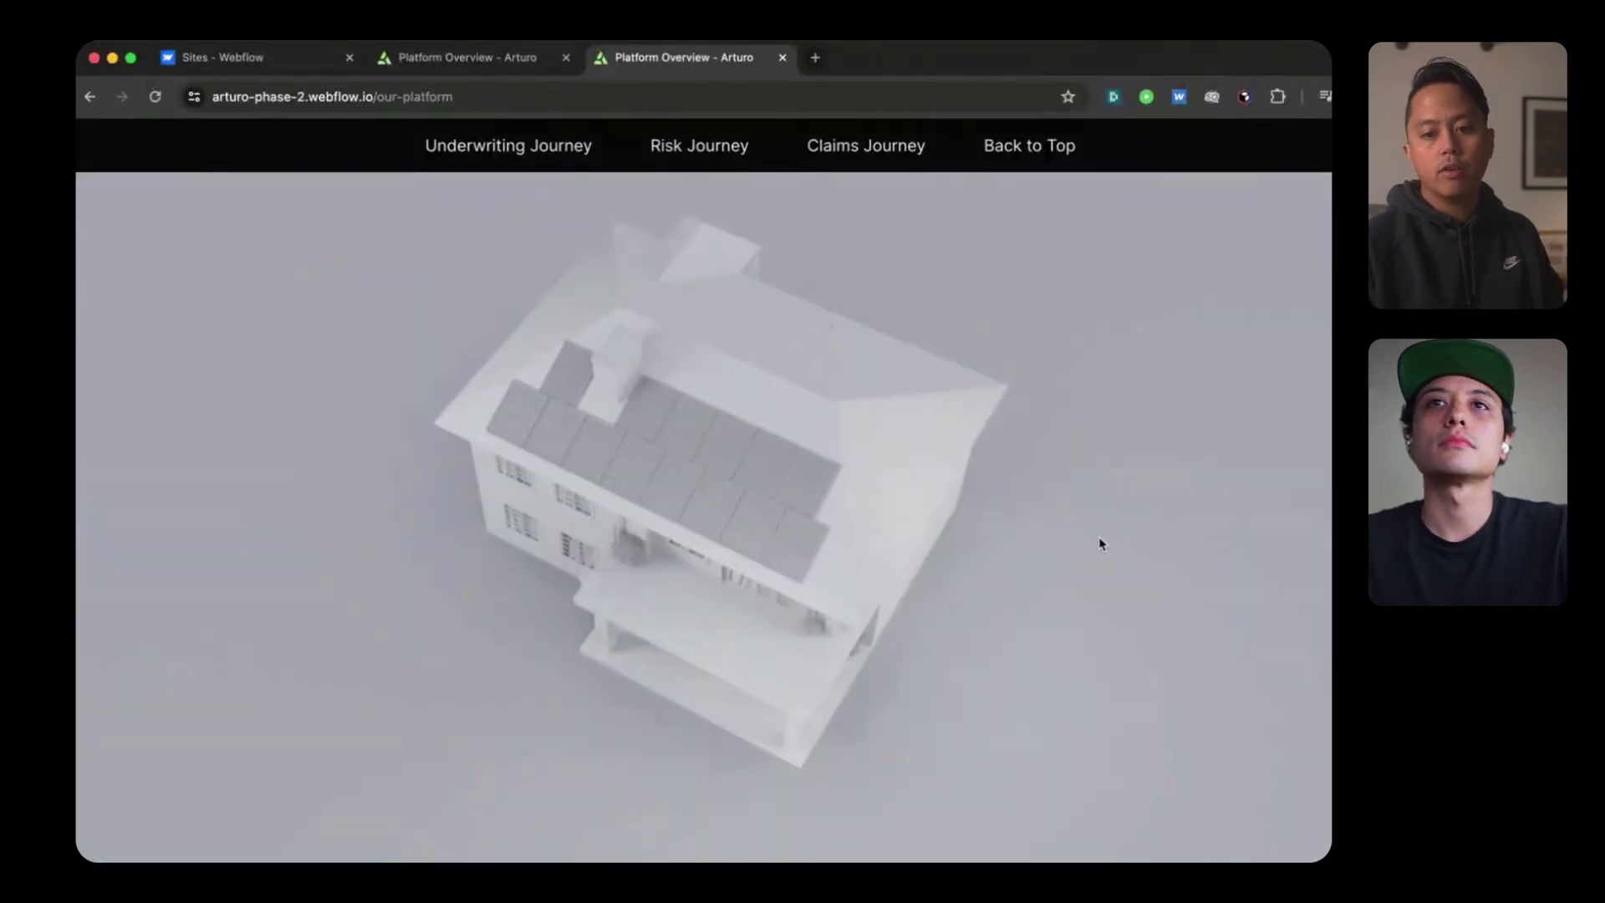
scroll(1100, 543, up, 4)
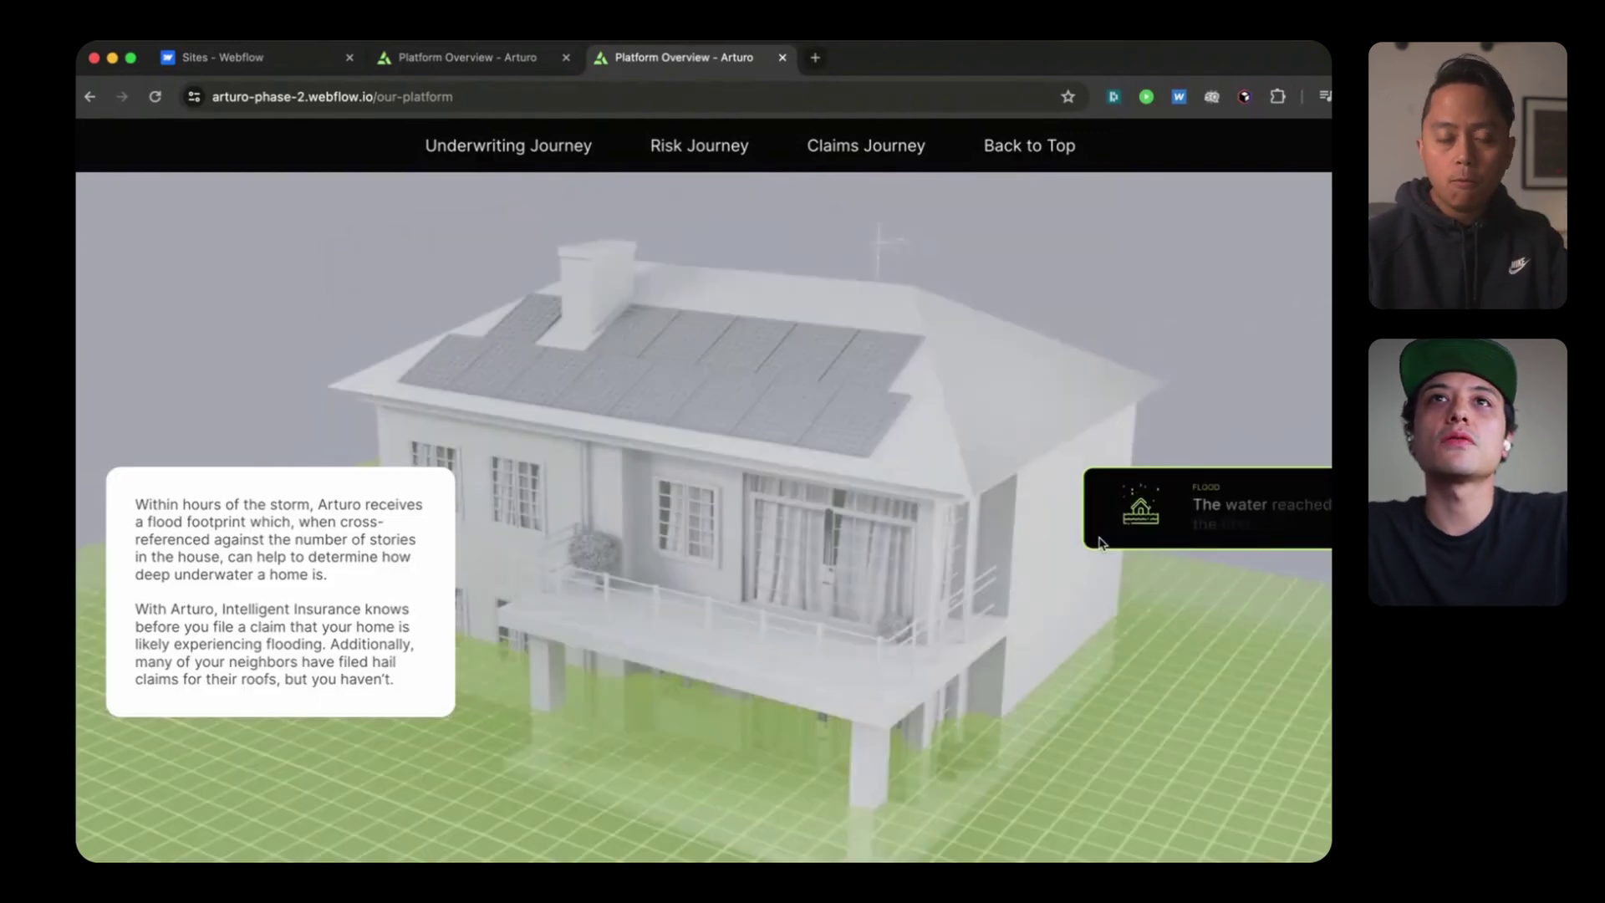
scroll(916, 556, down, 2)
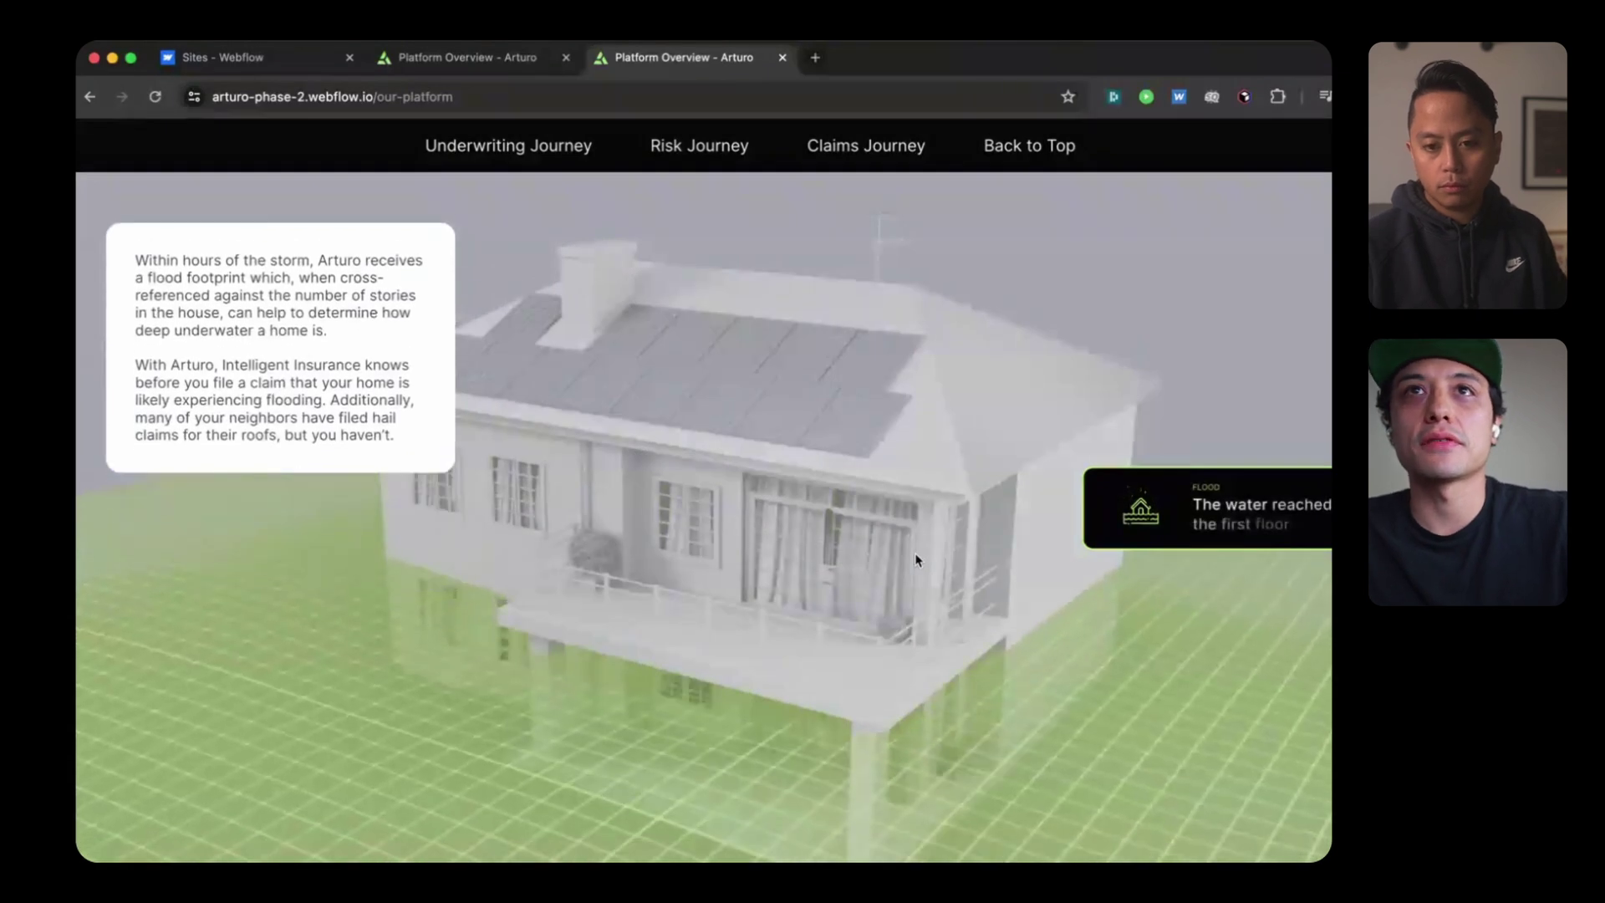
scroll(914, 554, down, 3)
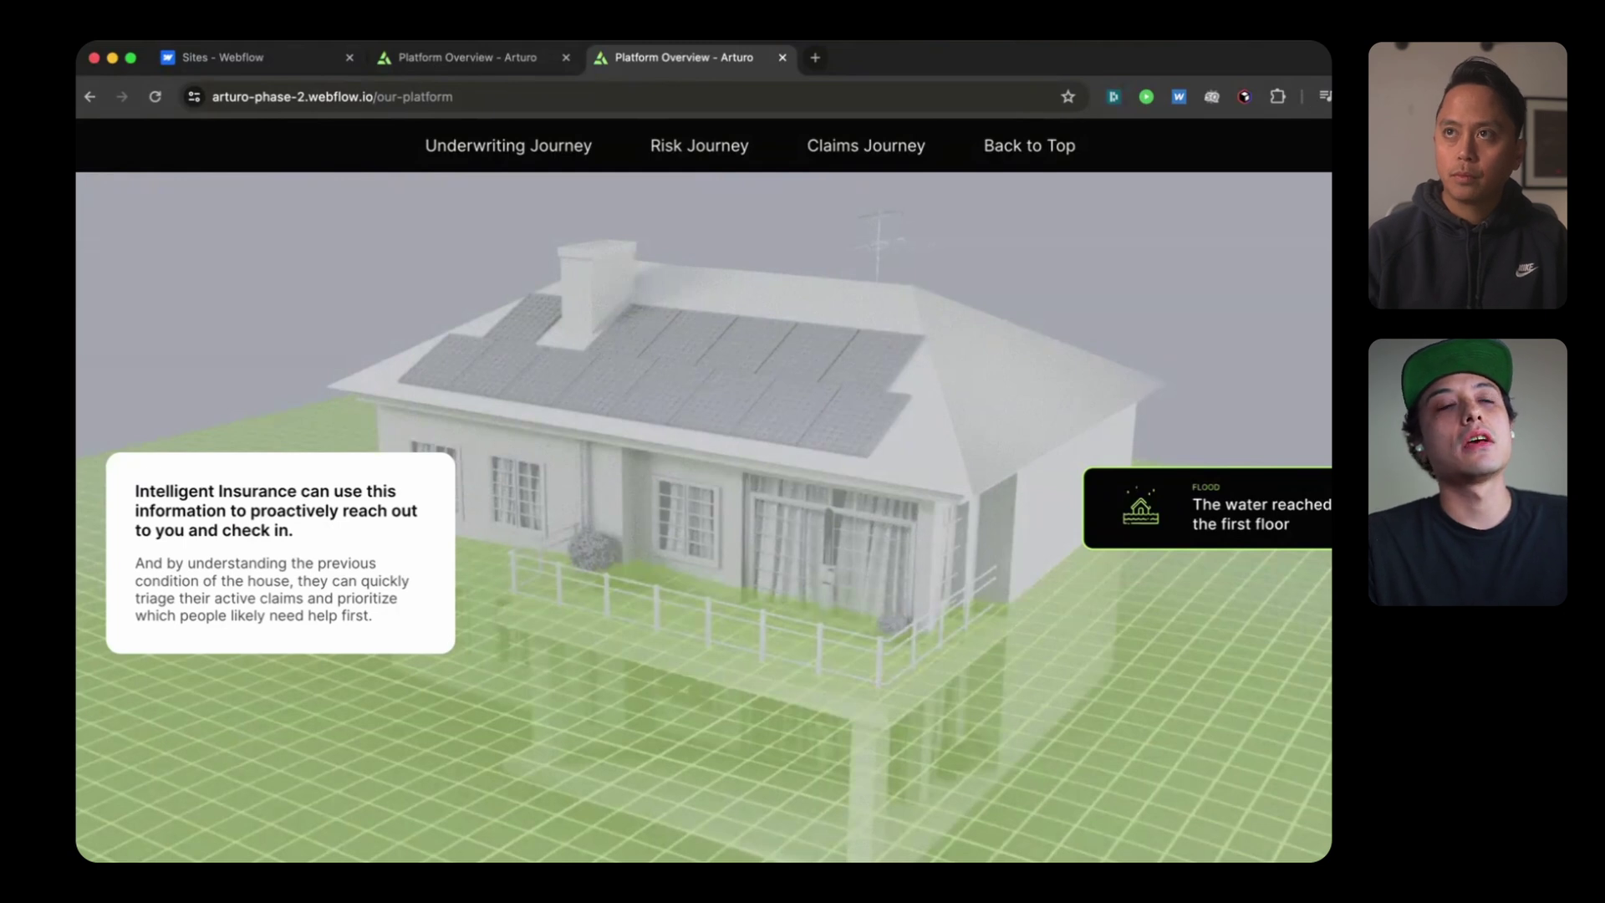
Step: Revisit the transition between the 3D house and the light storm alert map, through to the dashboard's Insight charts
key(super+Tab)
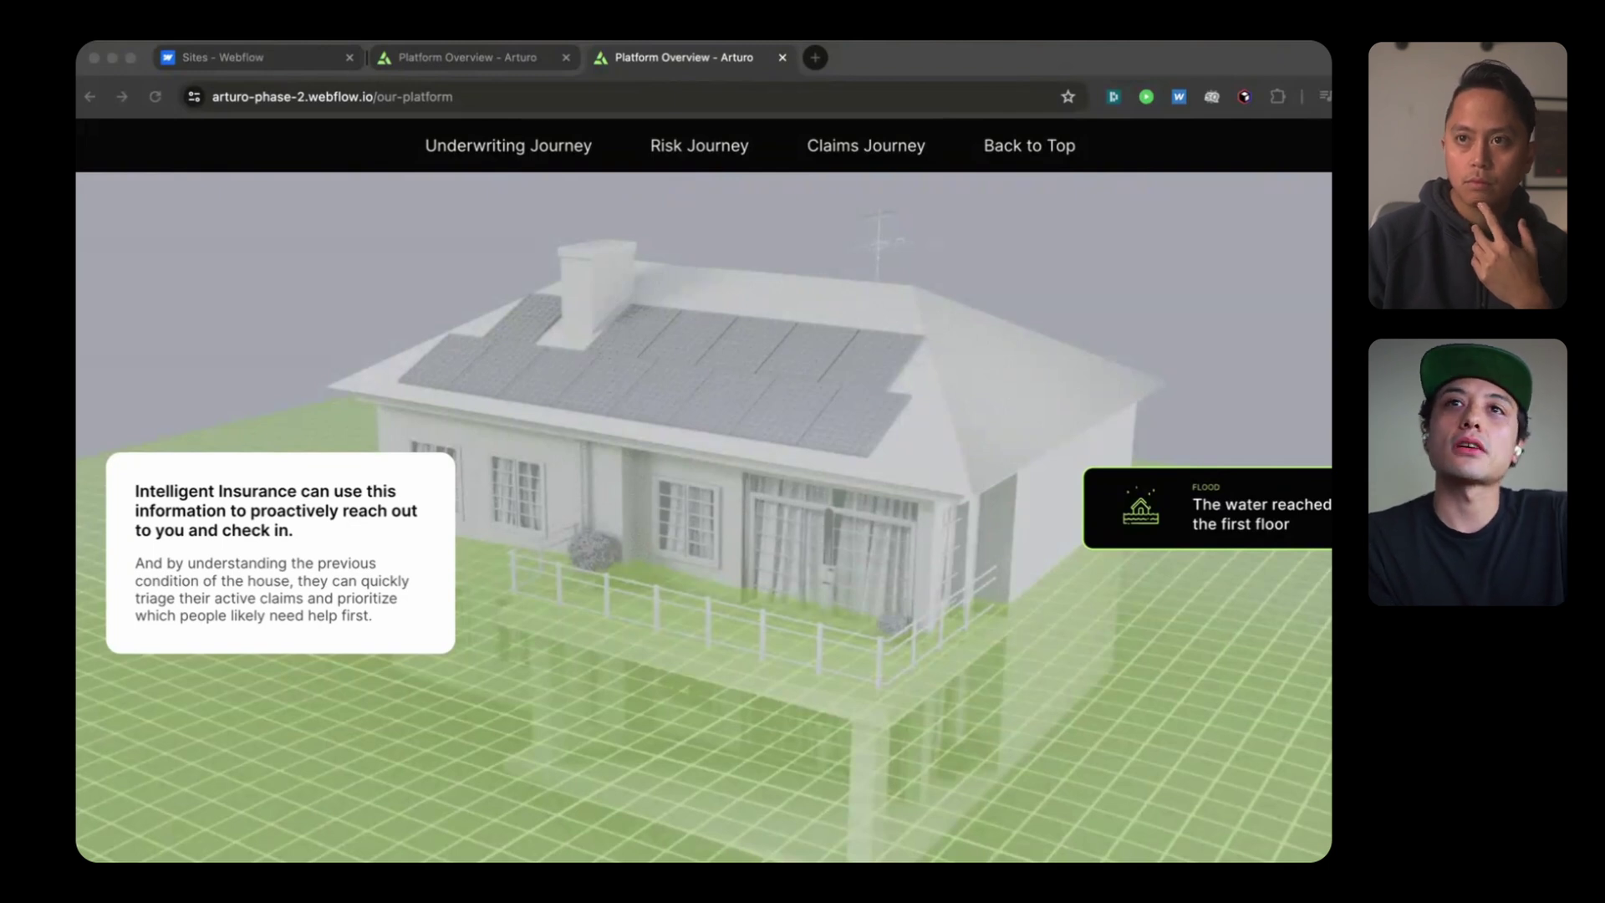
click(870, 537)
scroll(870, 538, down, 10)
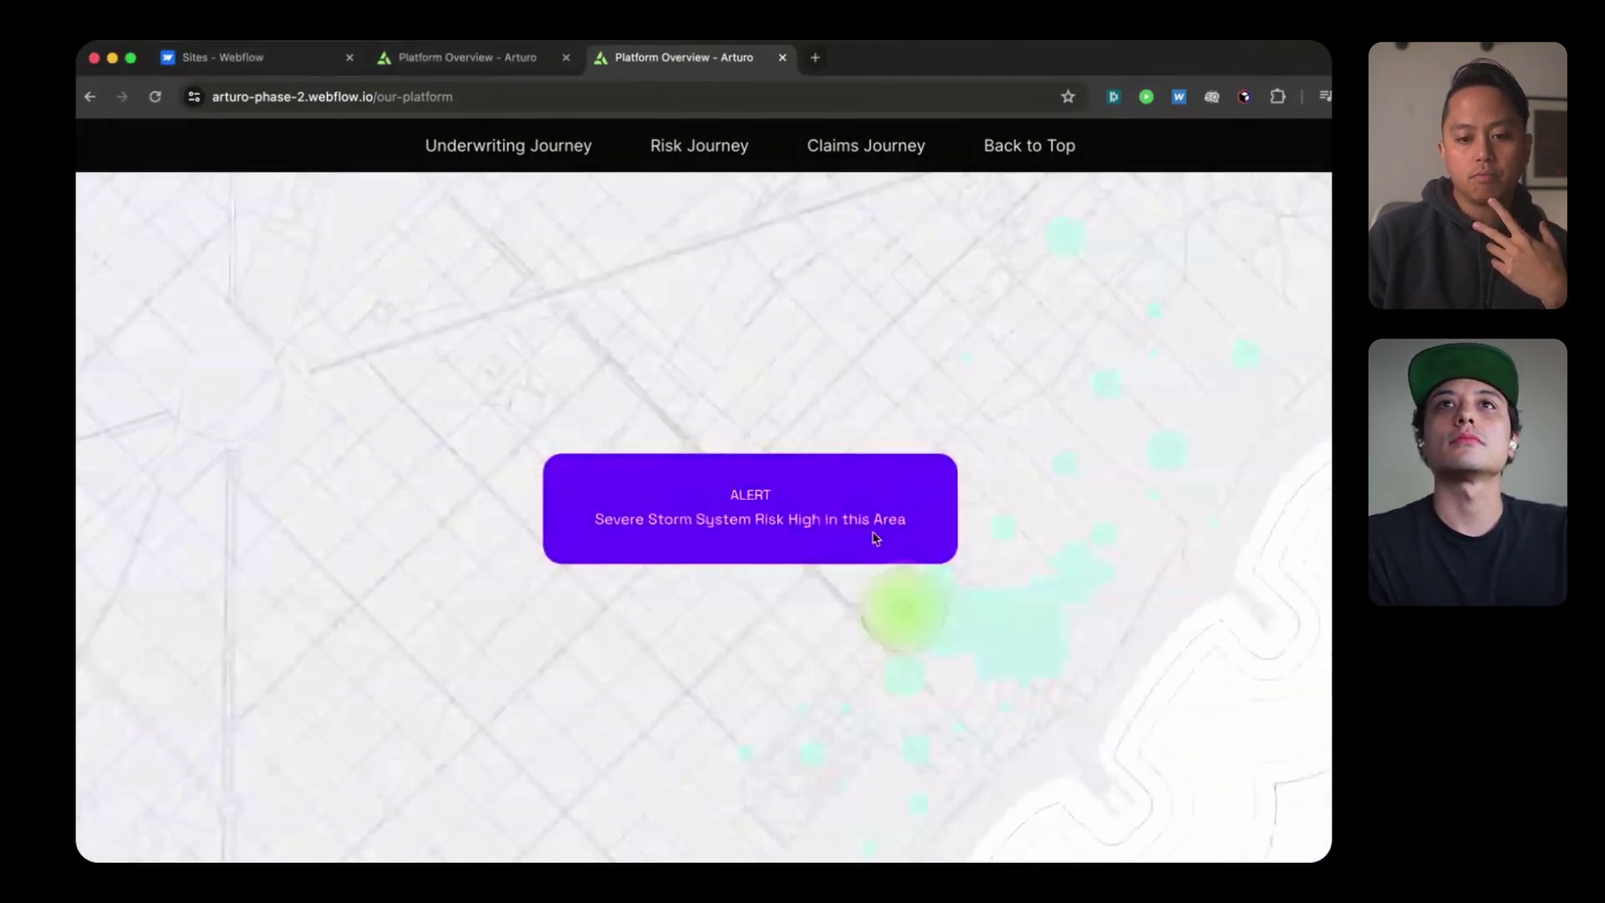
scroll(875, 539, down, 10)
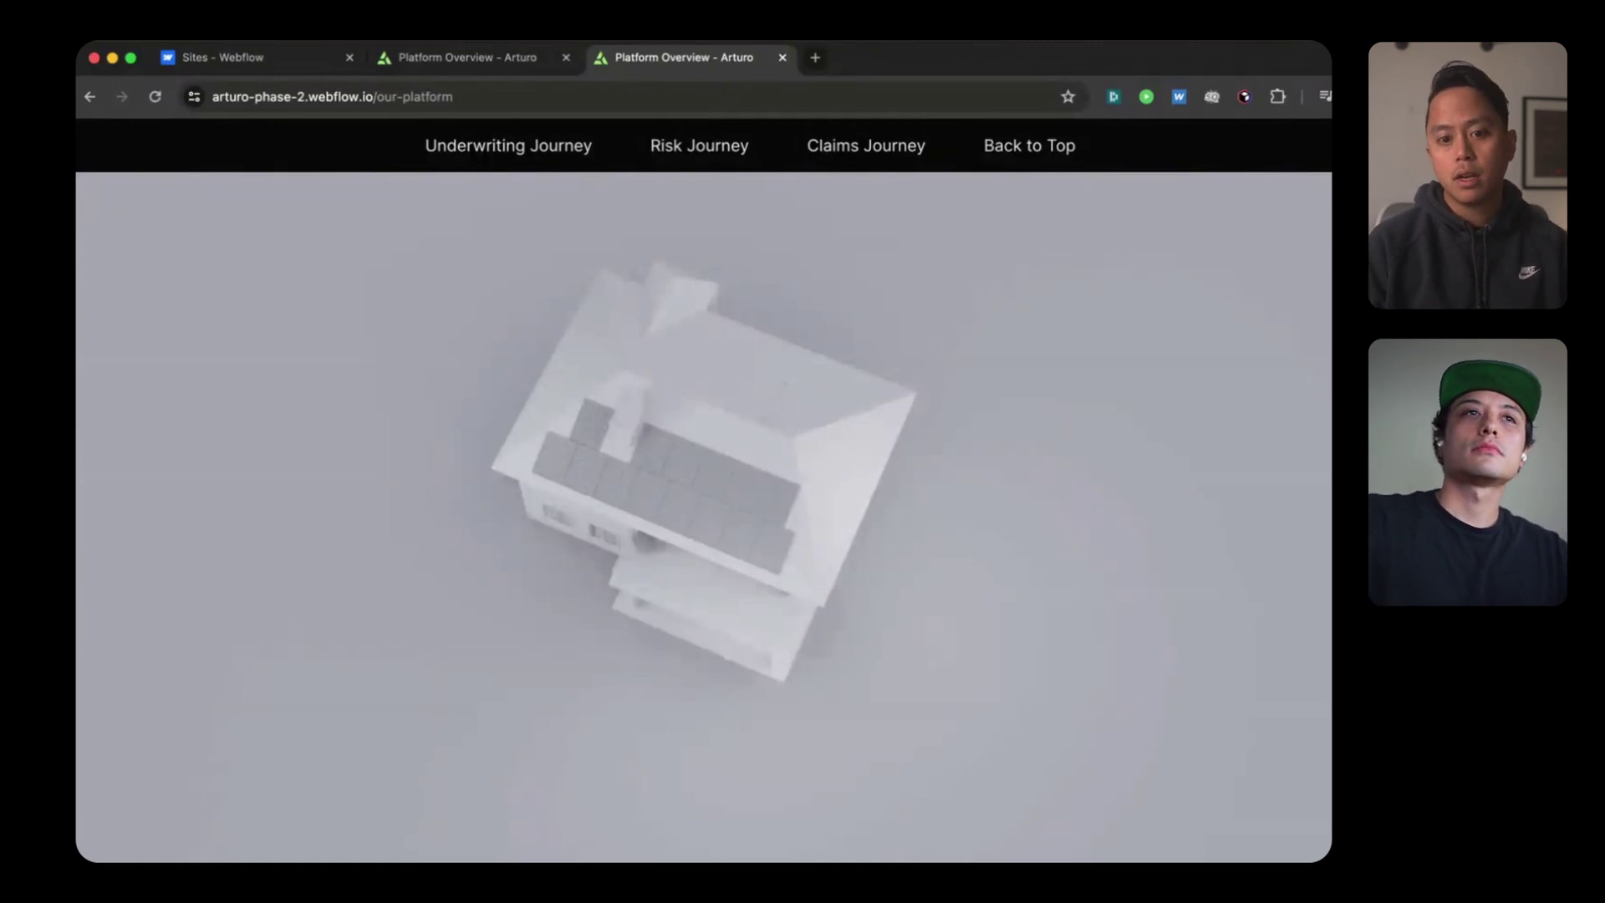
scroll(1214, 490, down, 5)
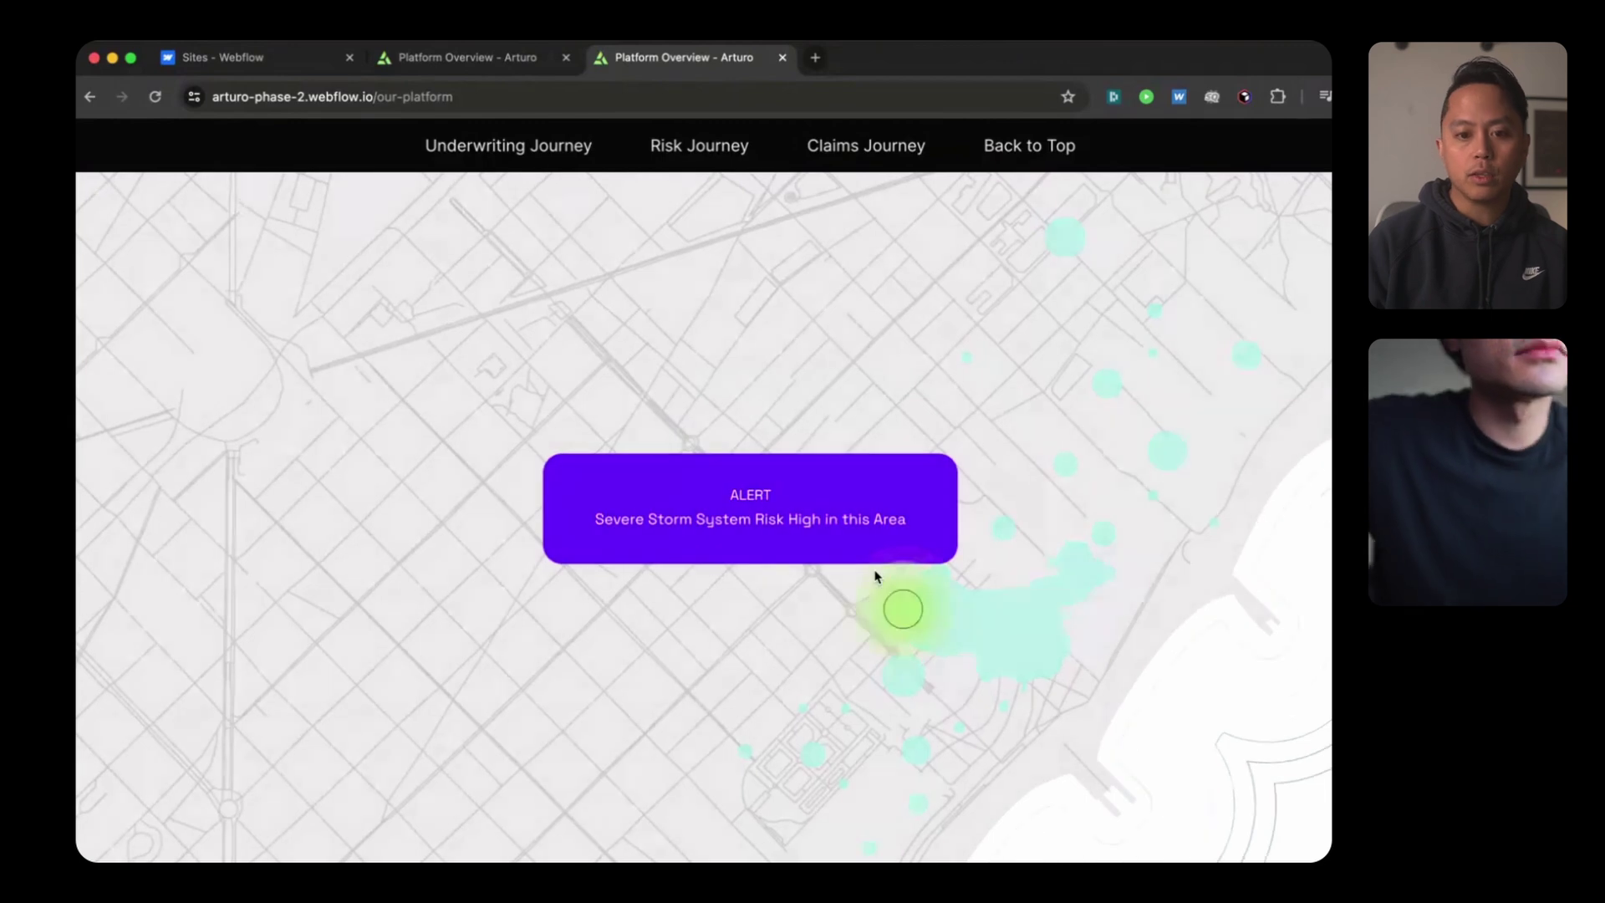
scroll(875, 576, down, 8)
scroll(875, 576, down, 5)
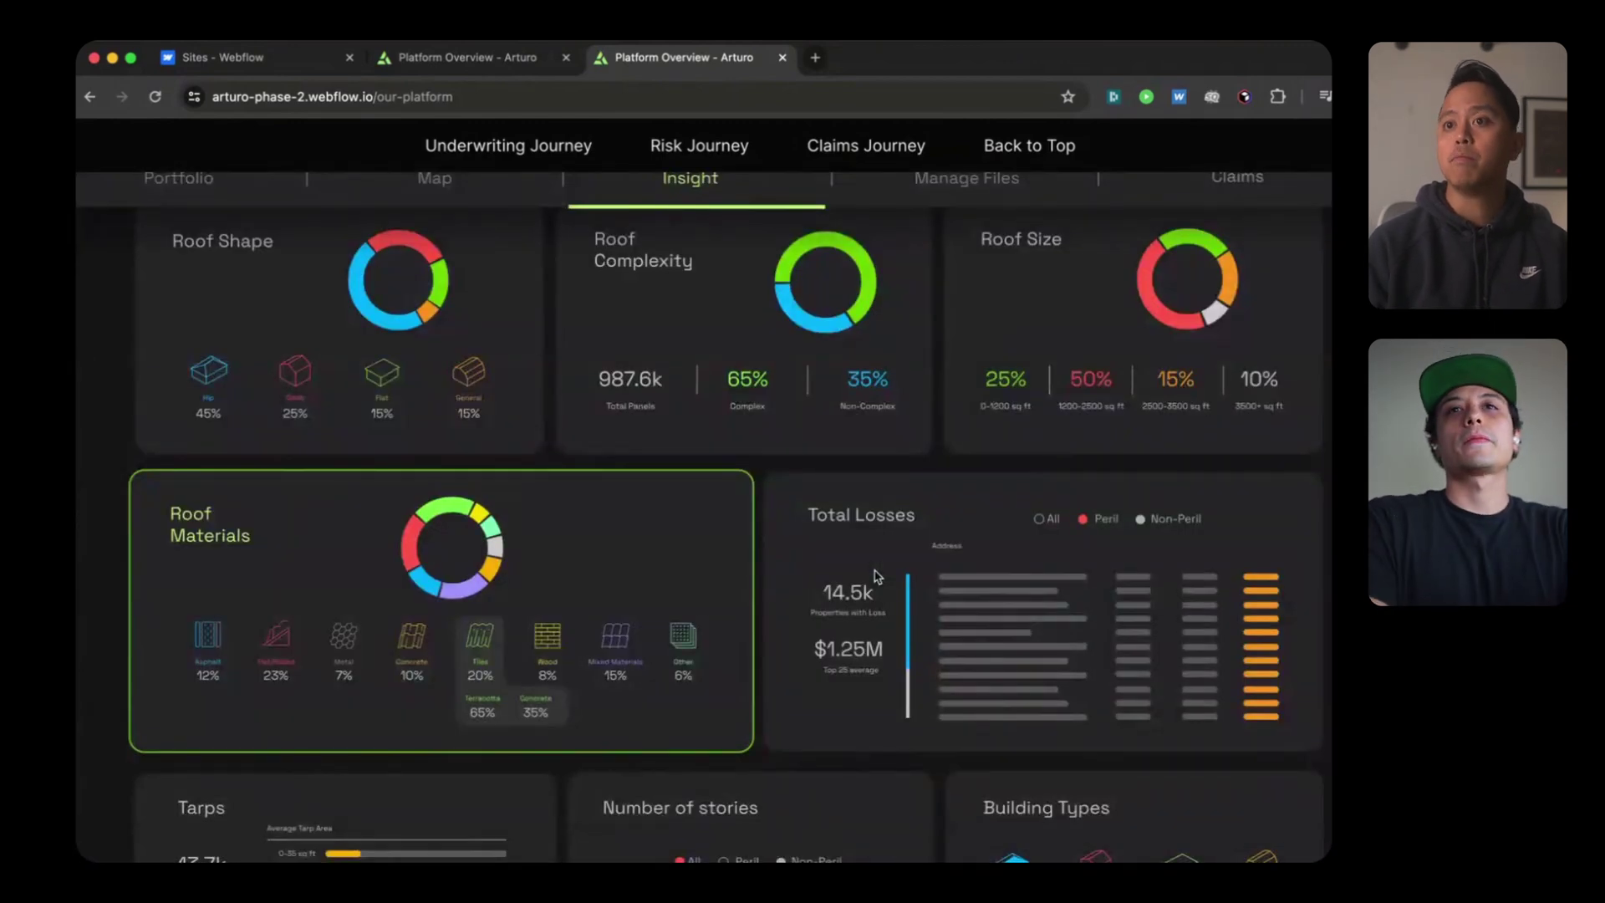
Step: Retrace the transition between the dashboard's Insight charts, storm Map view and the aerial property attributes panel
scroll(875, 575, up, 5)
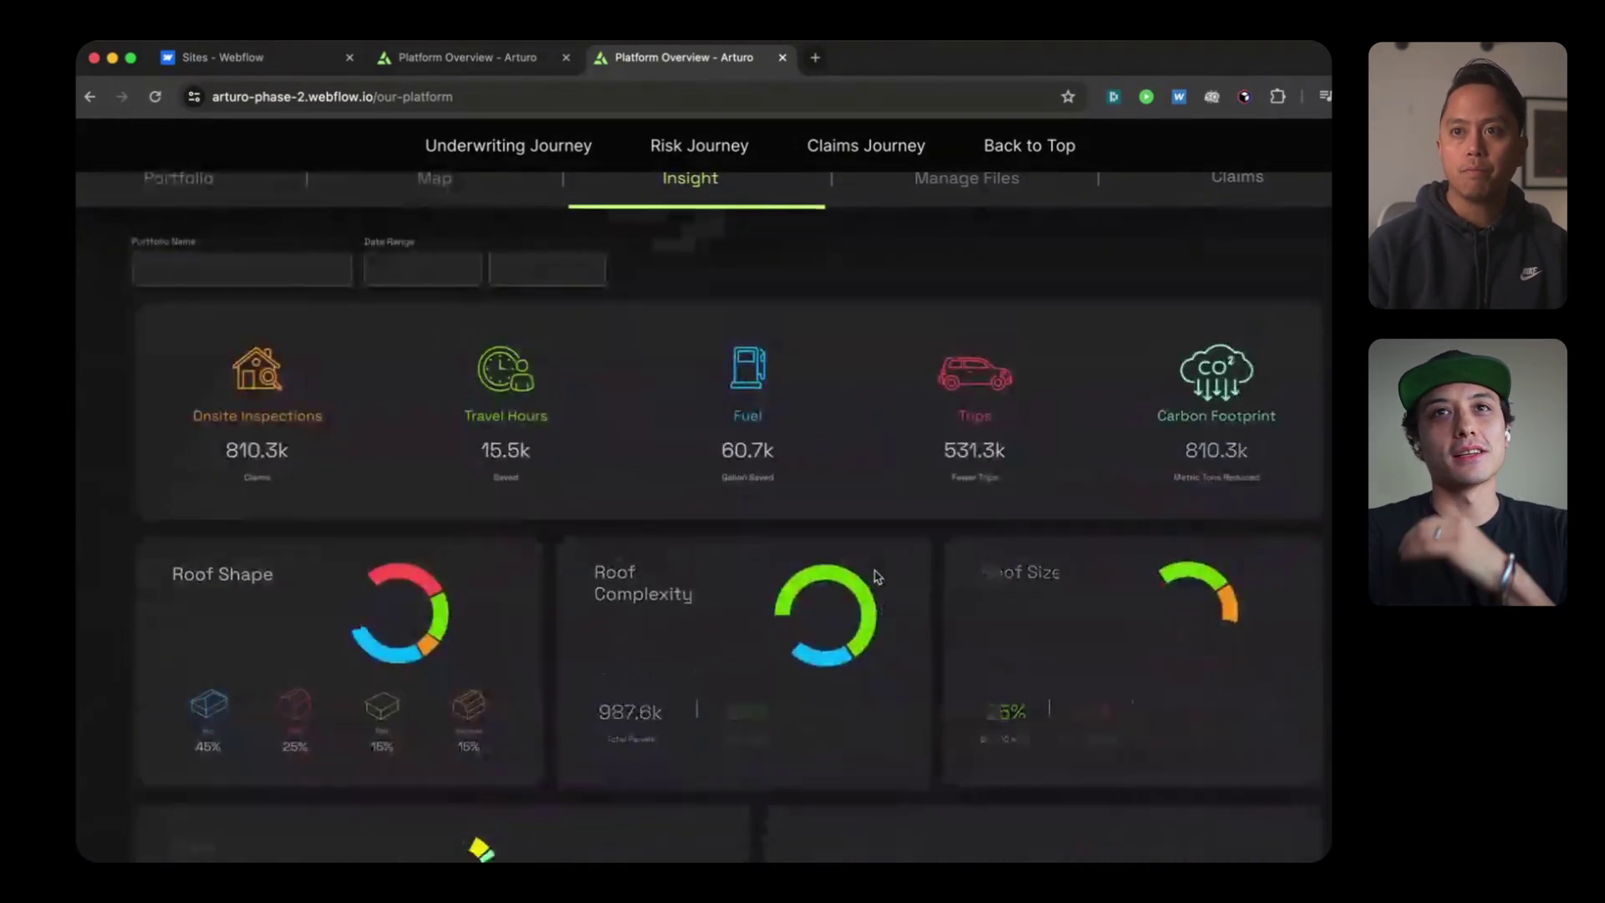
scroll(875, 576, up, 5)
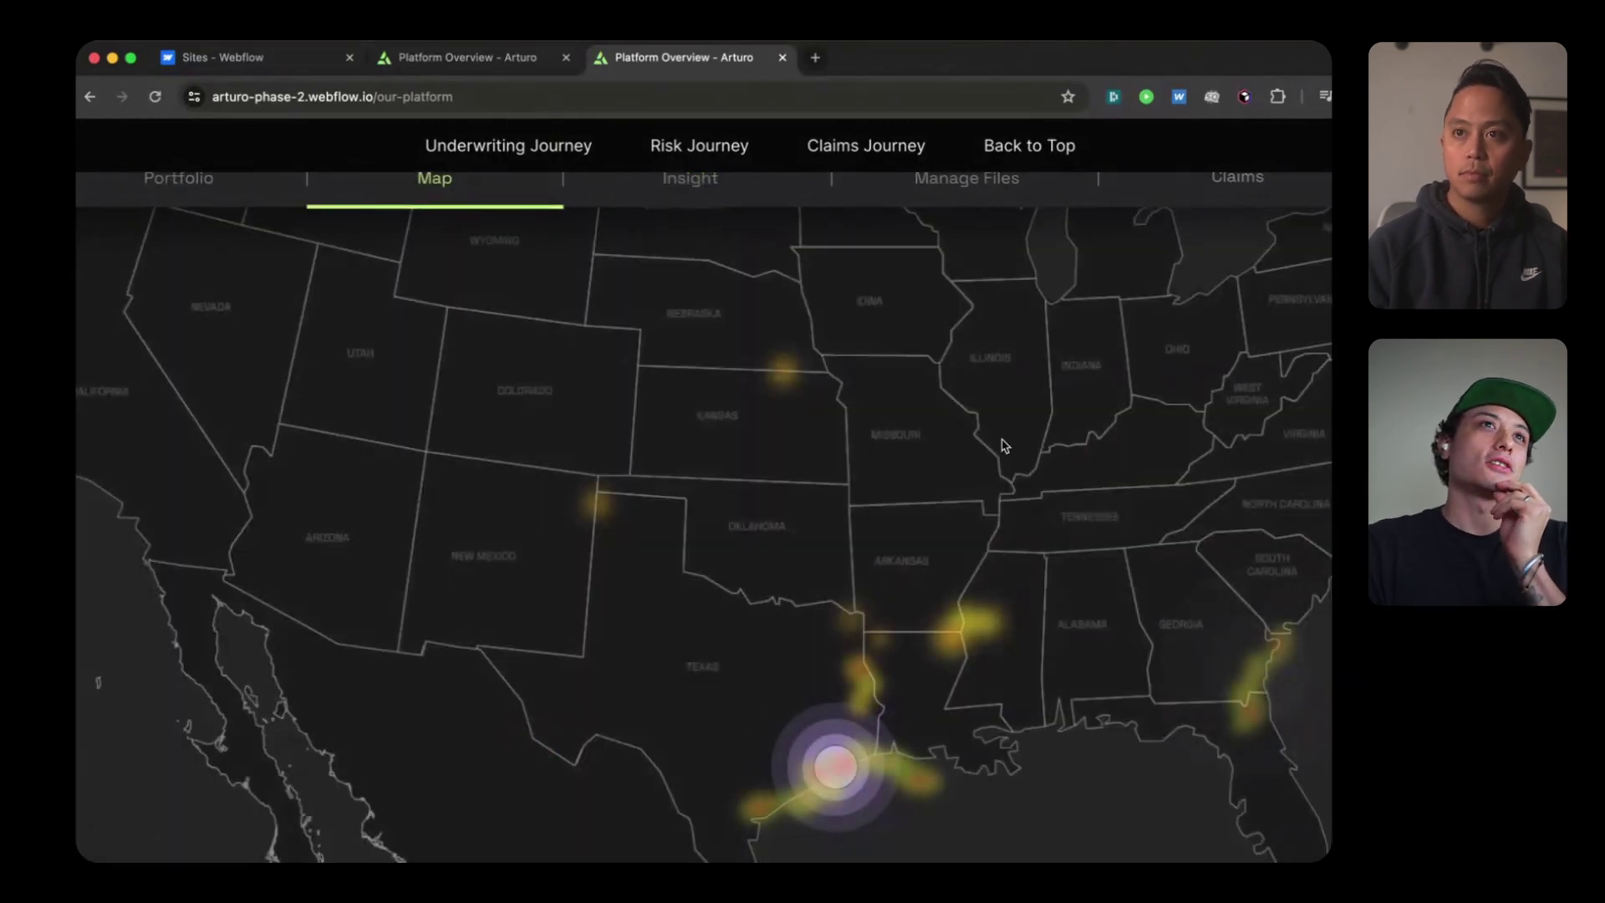
scroll(1004, 447, up, 5)
scroll(1005, 446, up, 3)
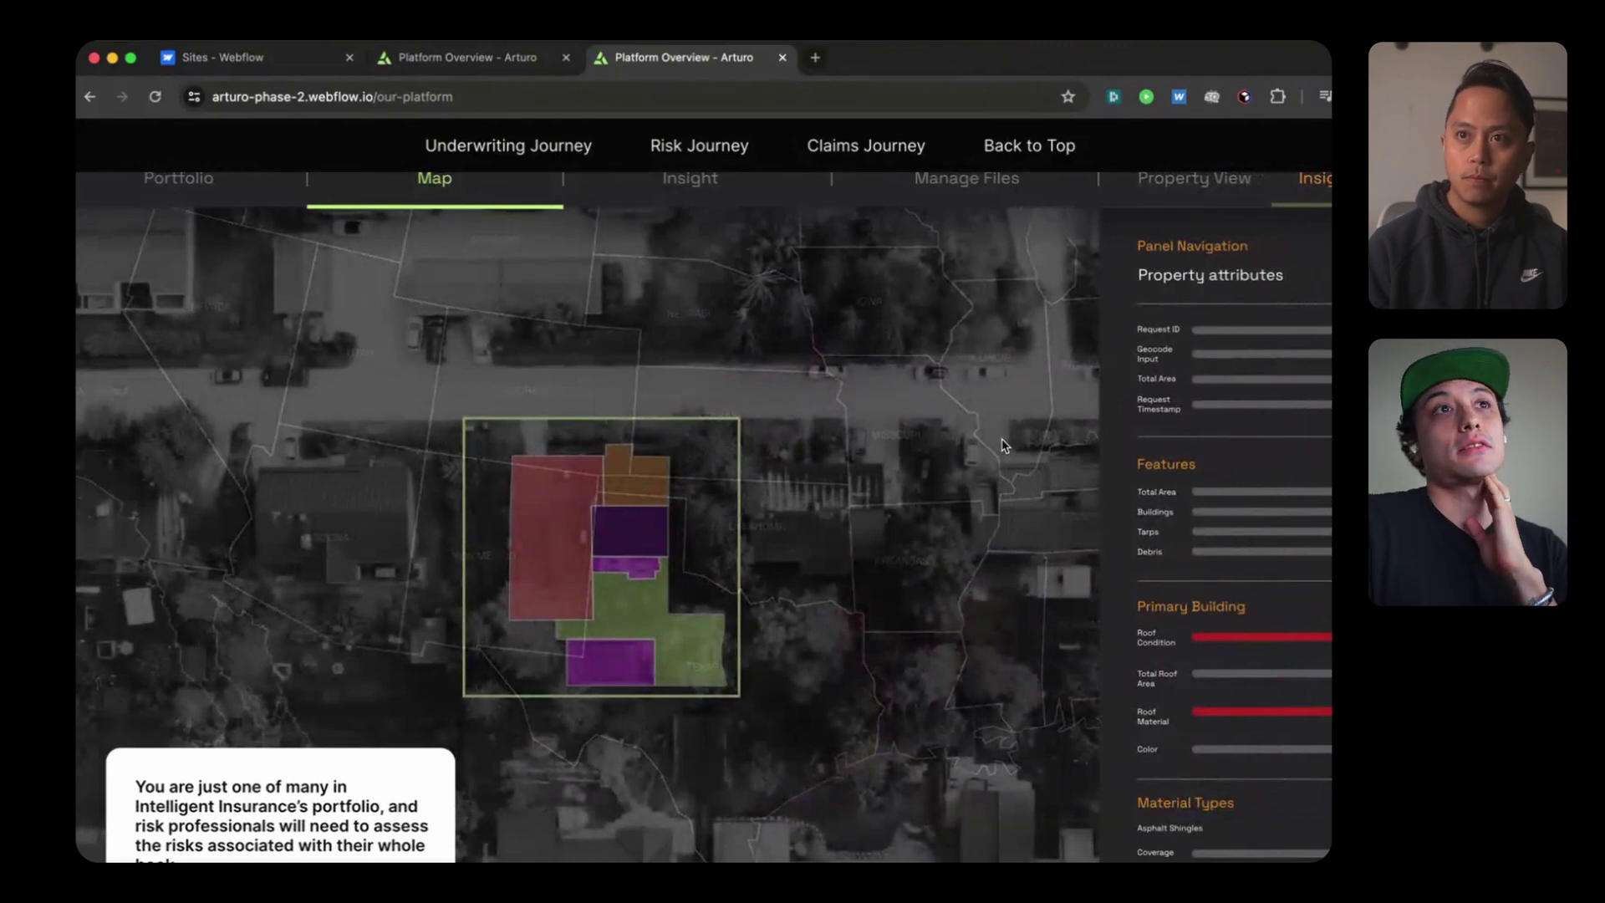
scroll(1004, 446, down, 10)
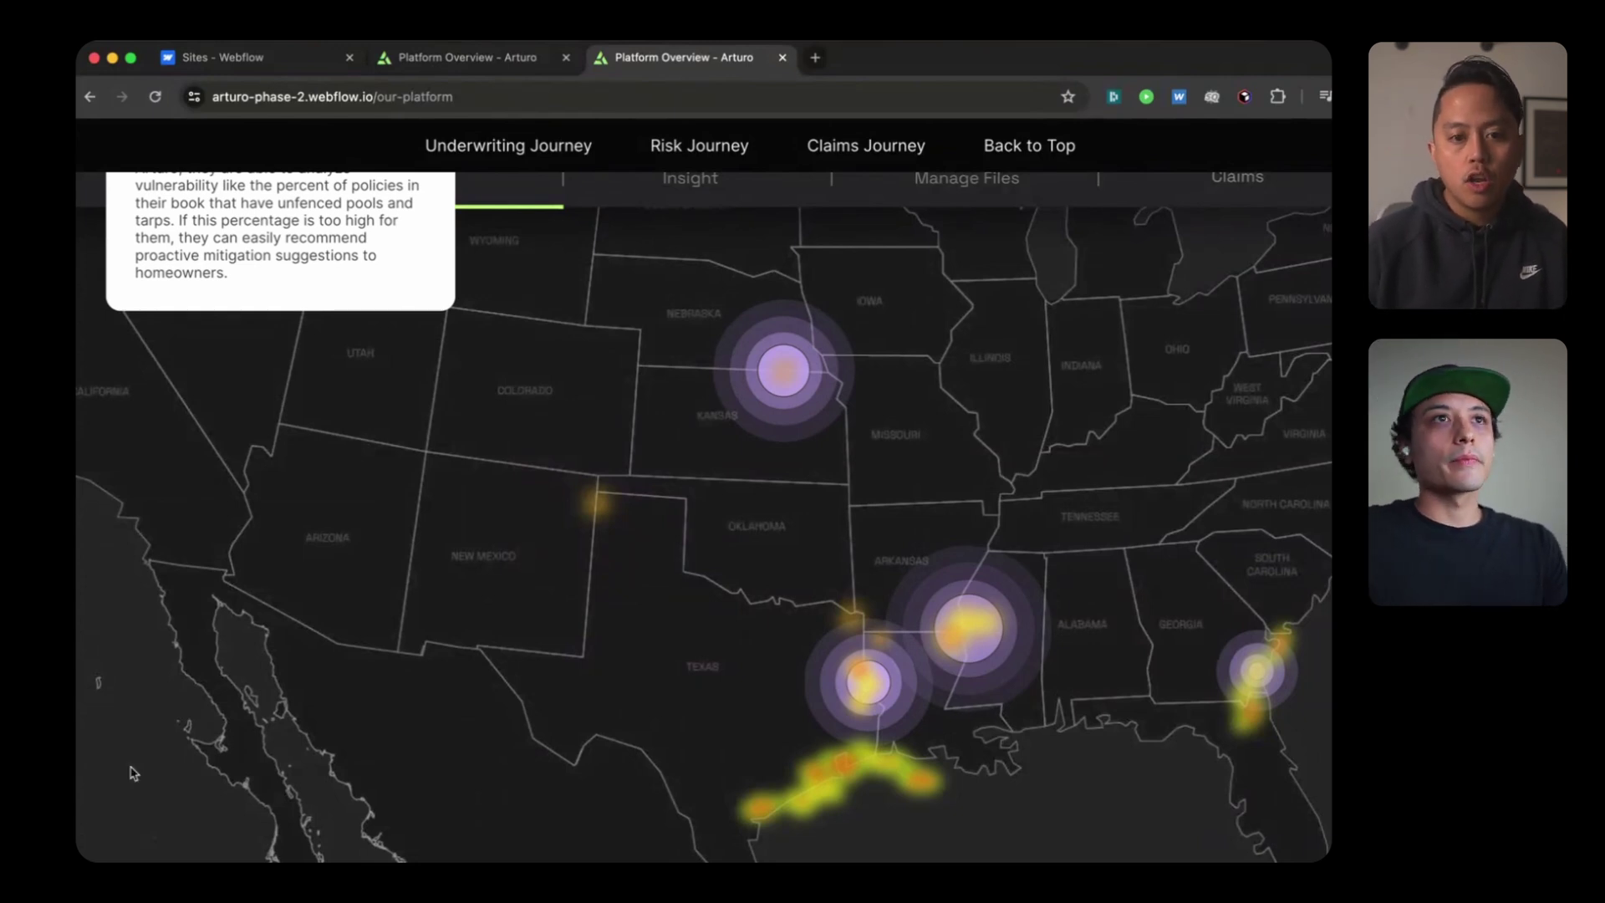
scroll(961, 547, down, 3)
Step: Go back through the inspector photo and aerial quote scenes to the Impactful Intelligence hero, and revisit the intro text reveal
scroll(961, 547, up, 10)
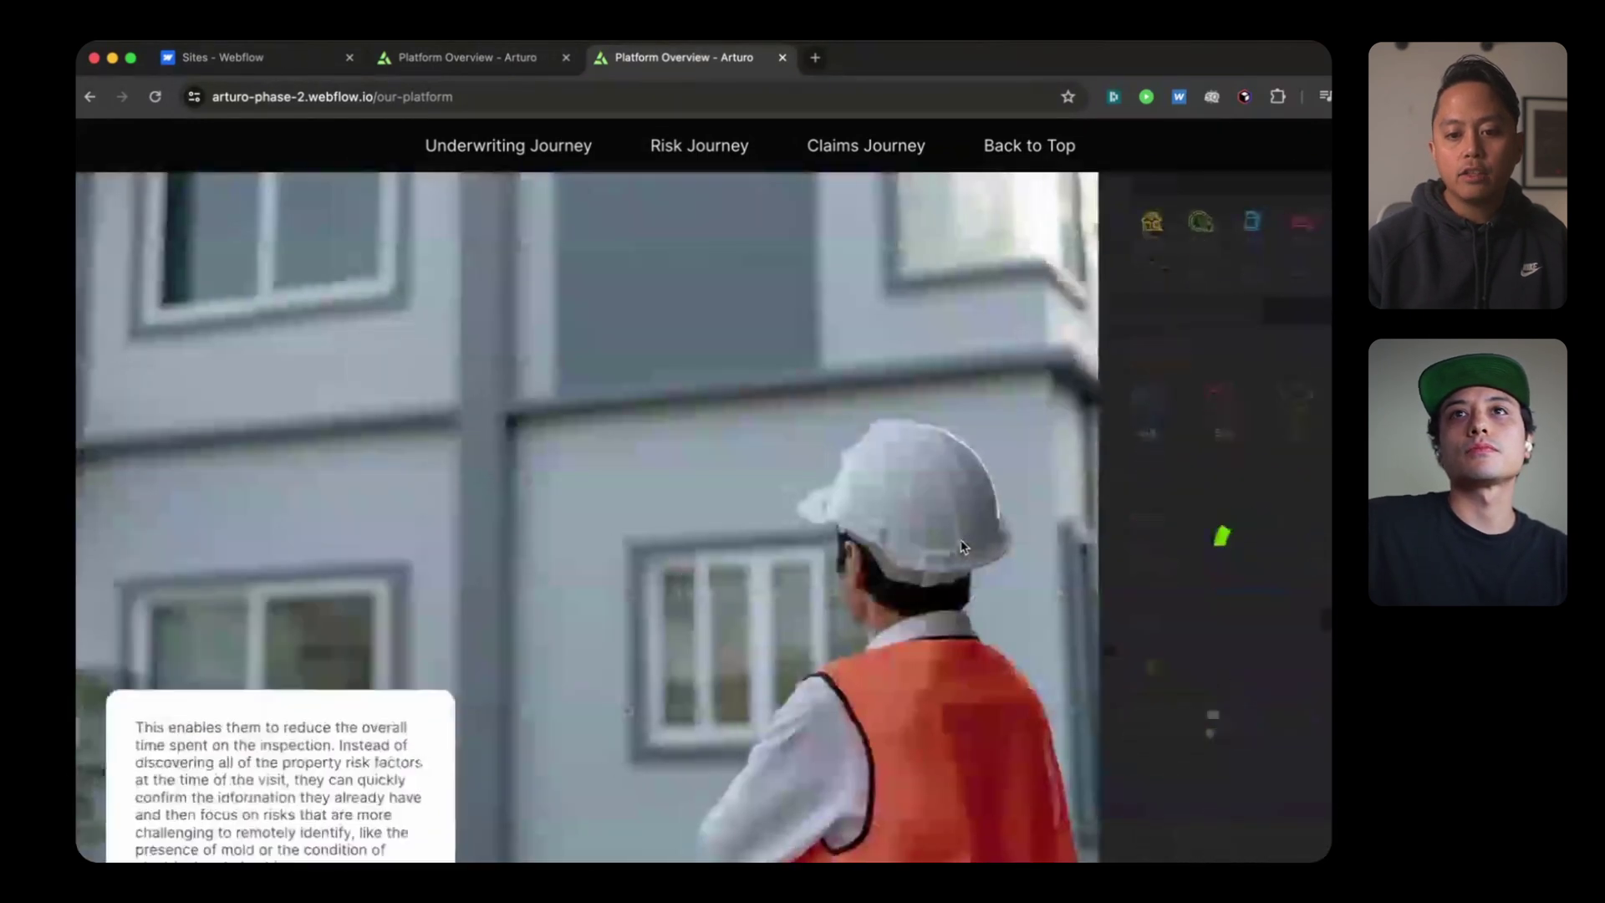
scroll(961, 547, up, 5)
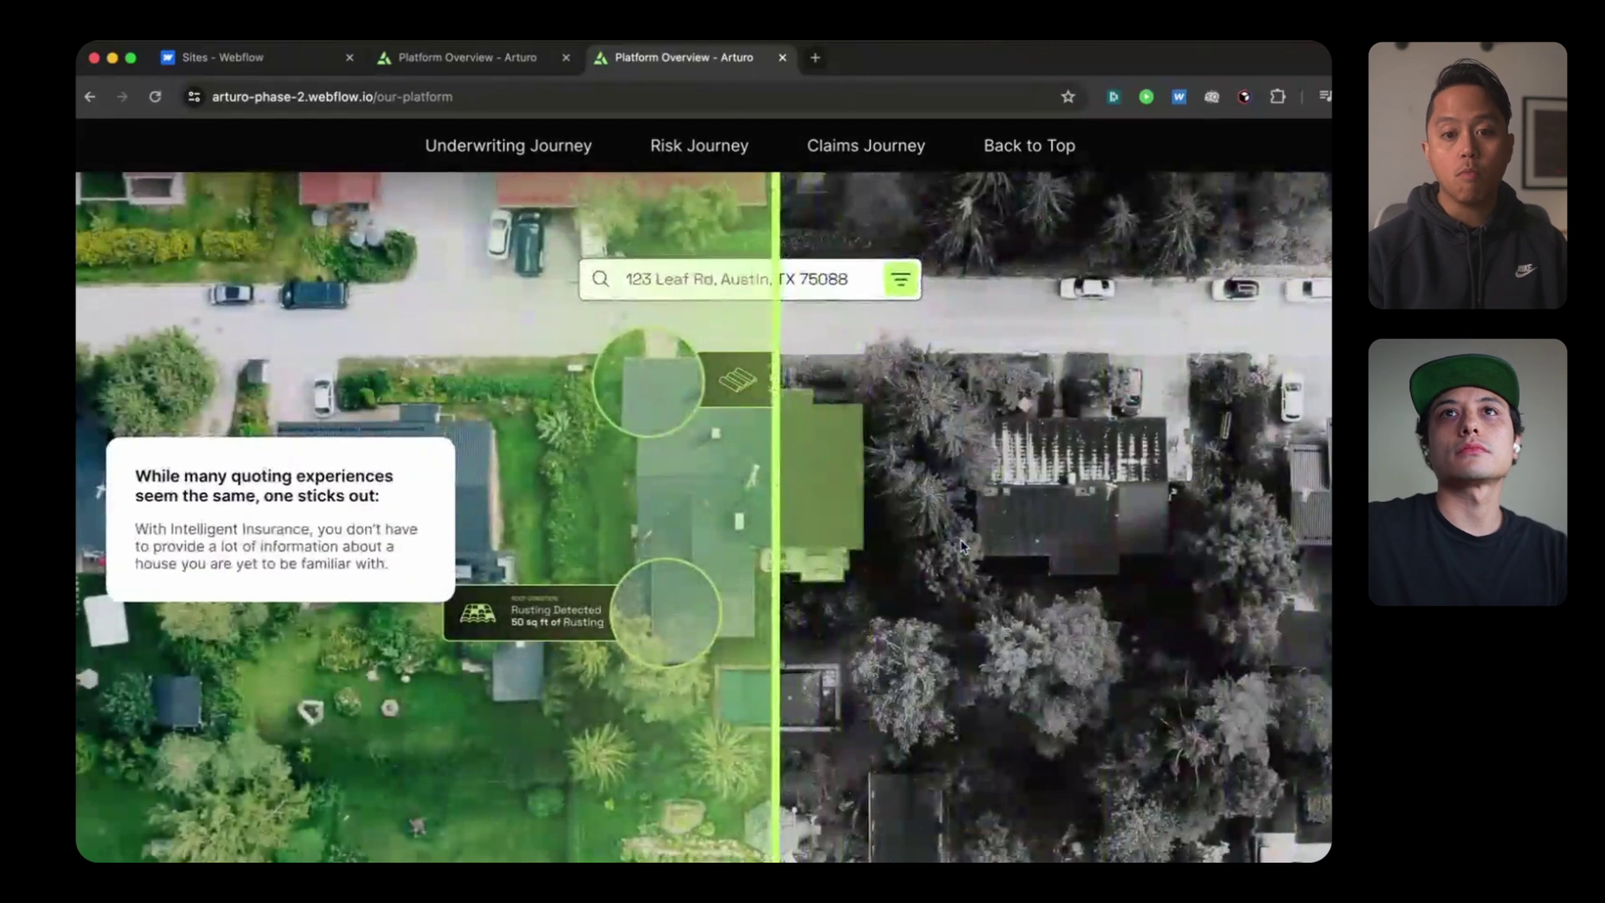
scroll(961, 546, up, 10)
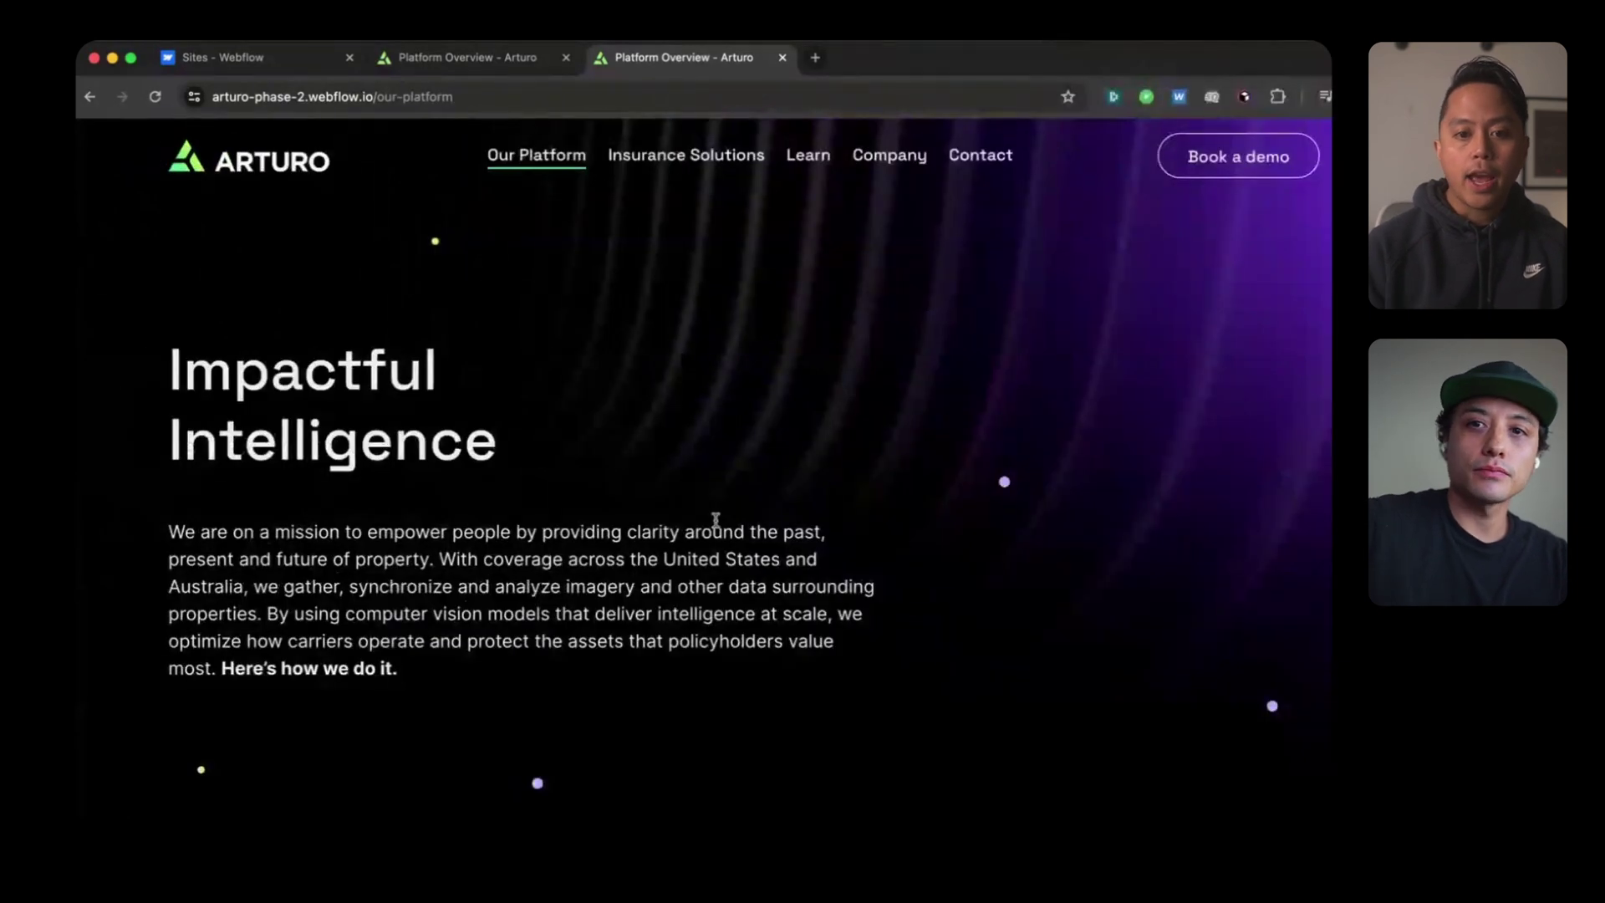
scroll(715, 520, down, 5)
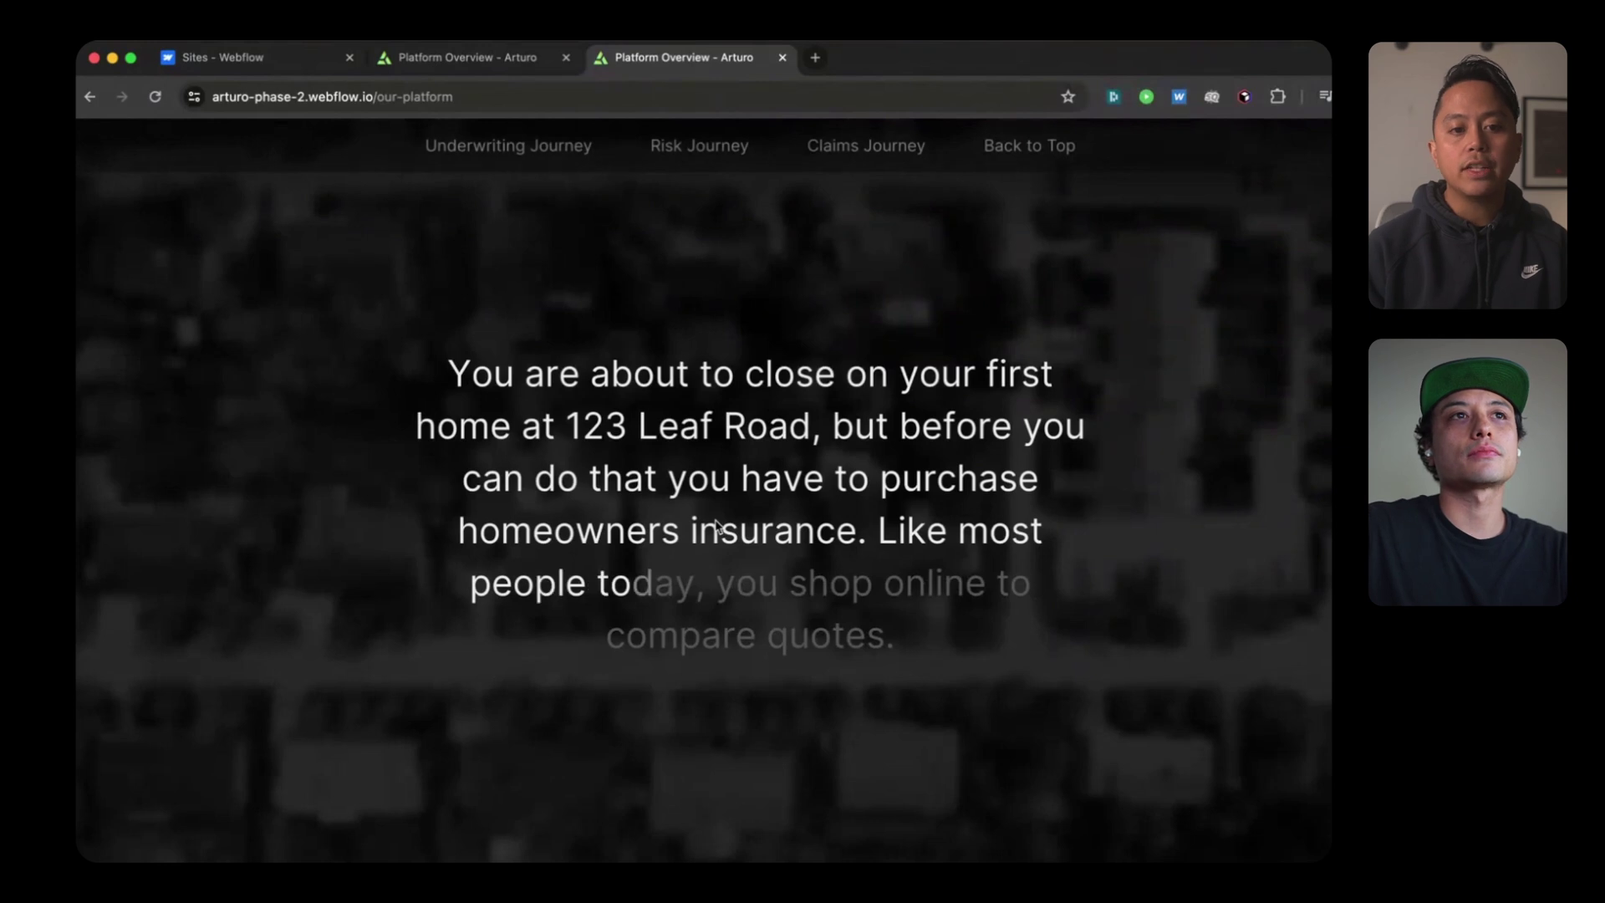
Step: Switch to the development-environment copy of the Our Platform page and record the network activity of a page reload in DevTools
click(485, 60)
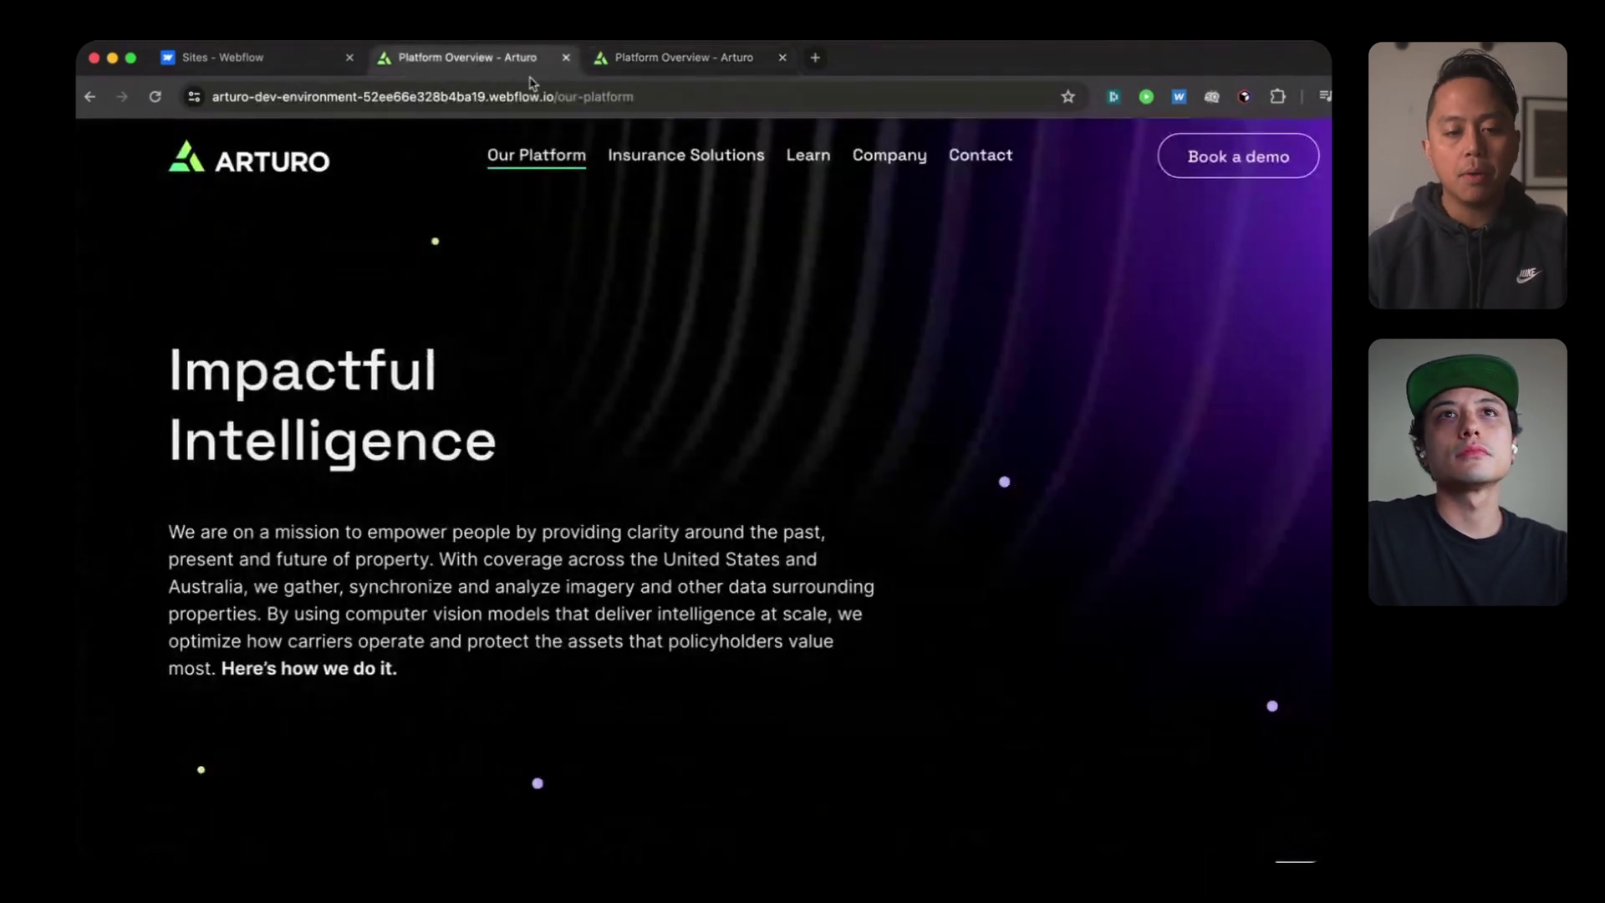
scroll(1127, 382, down, 3)
scroll(1127, 383, up, 3)
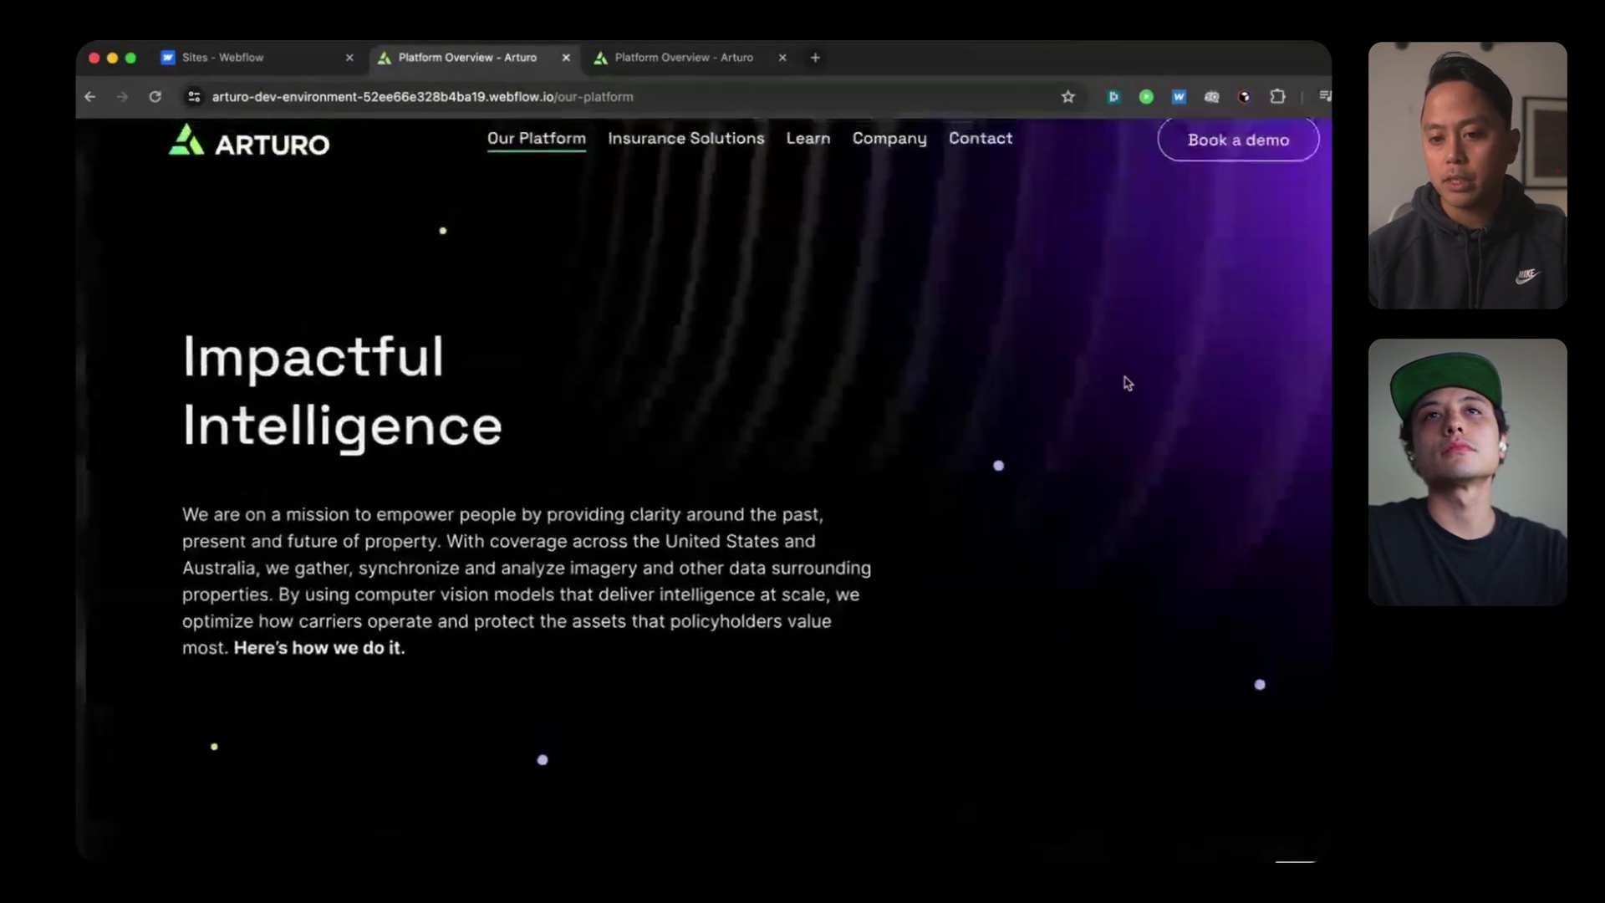
right_click(806, 309)
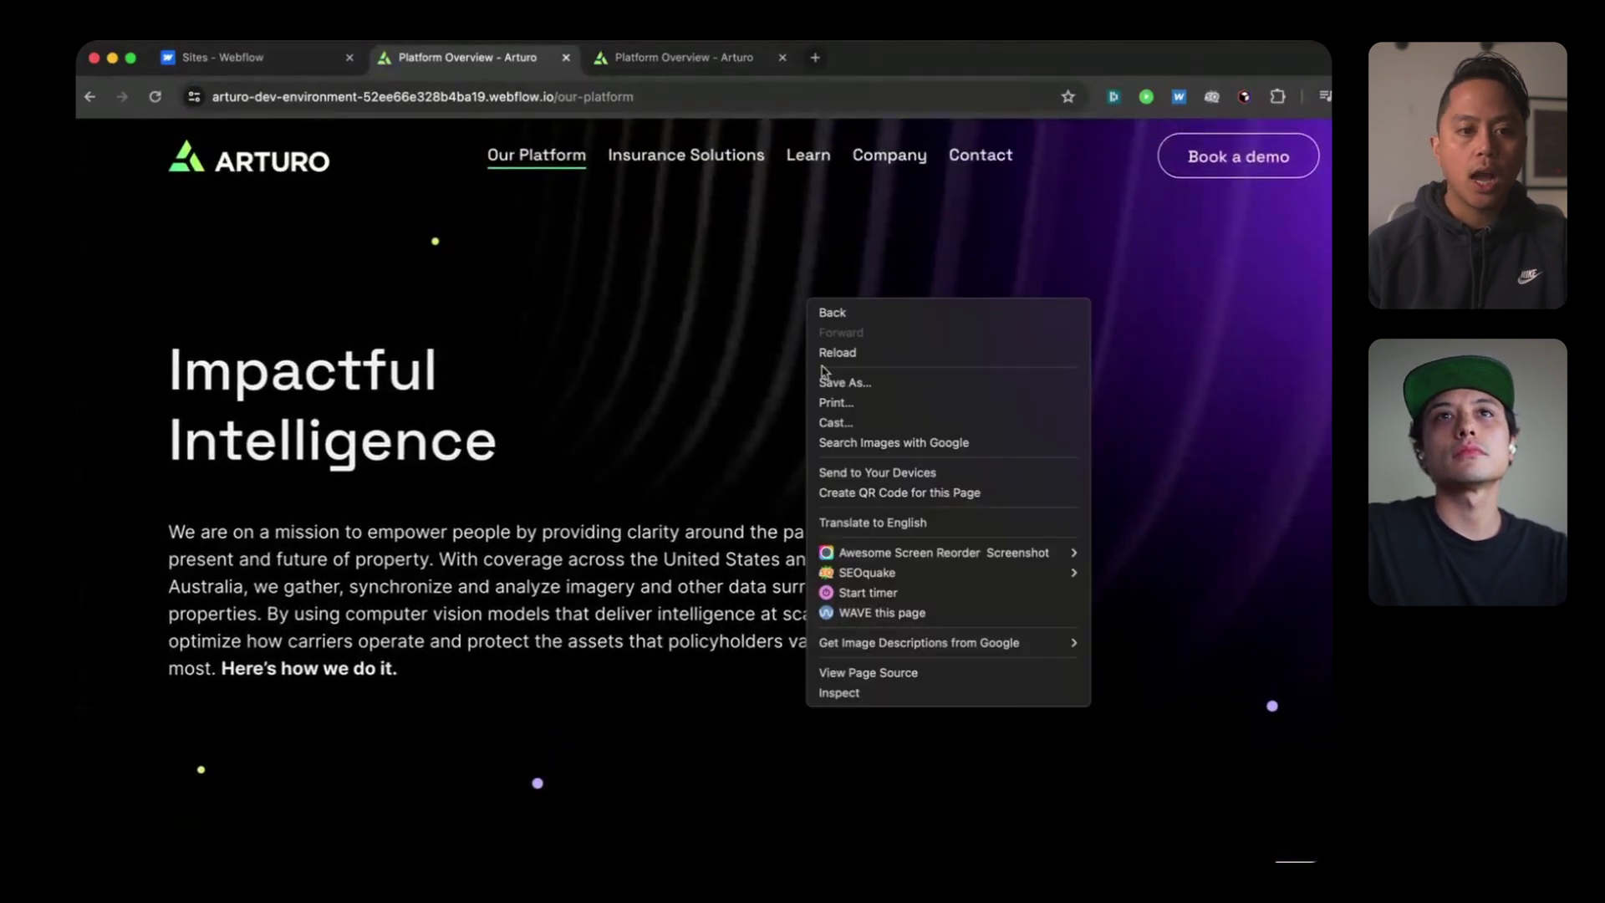
click(849, 702)
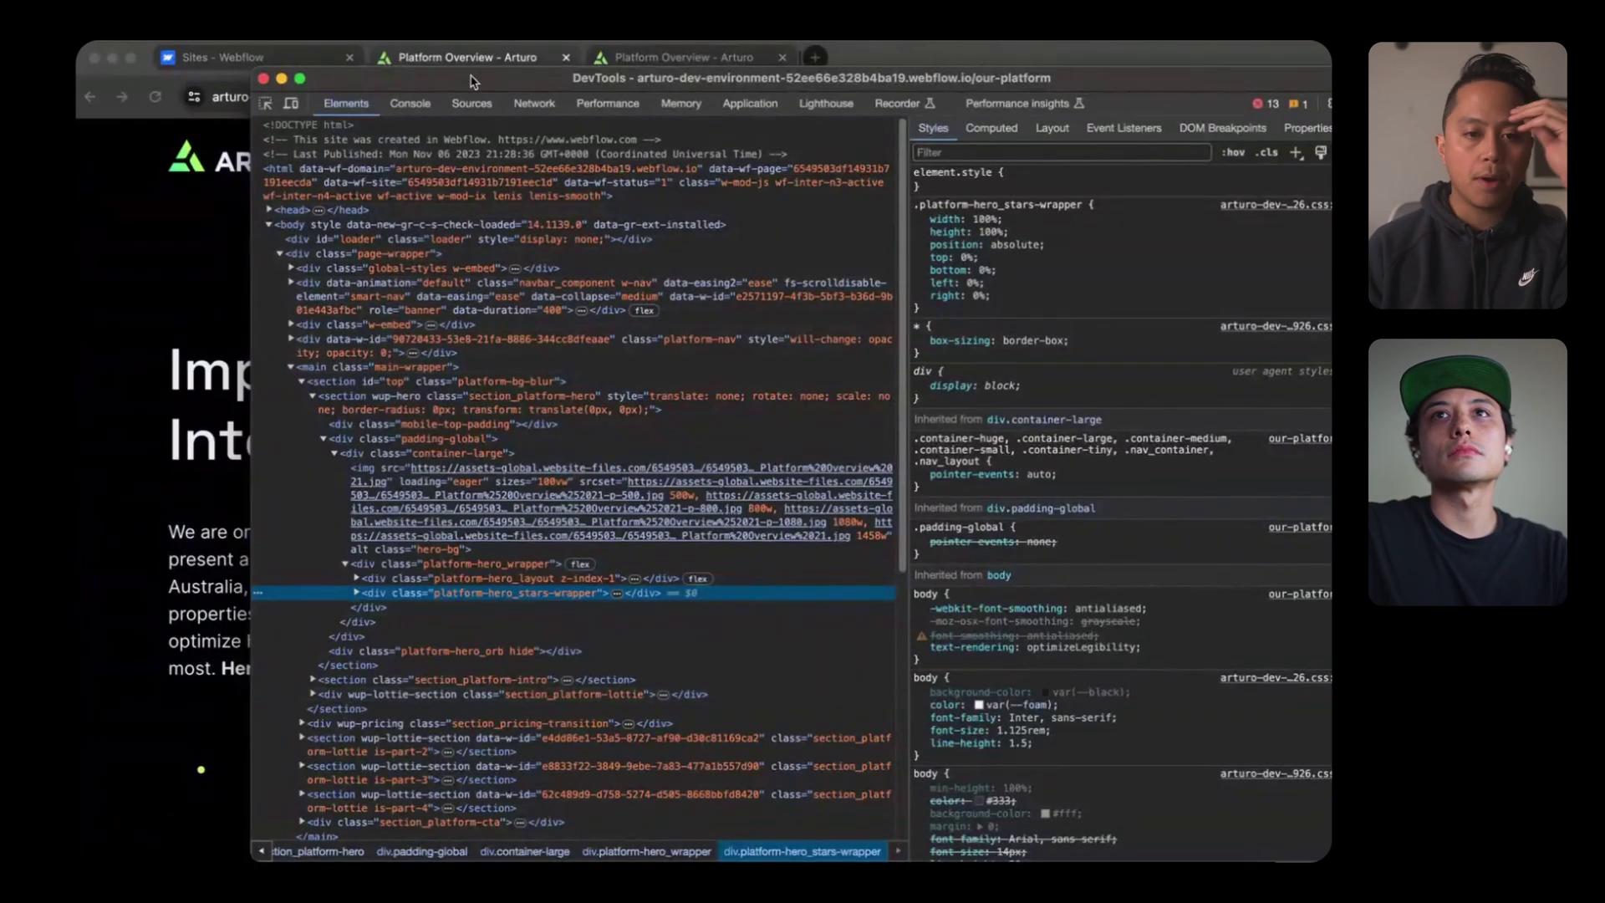
click(533, 103)
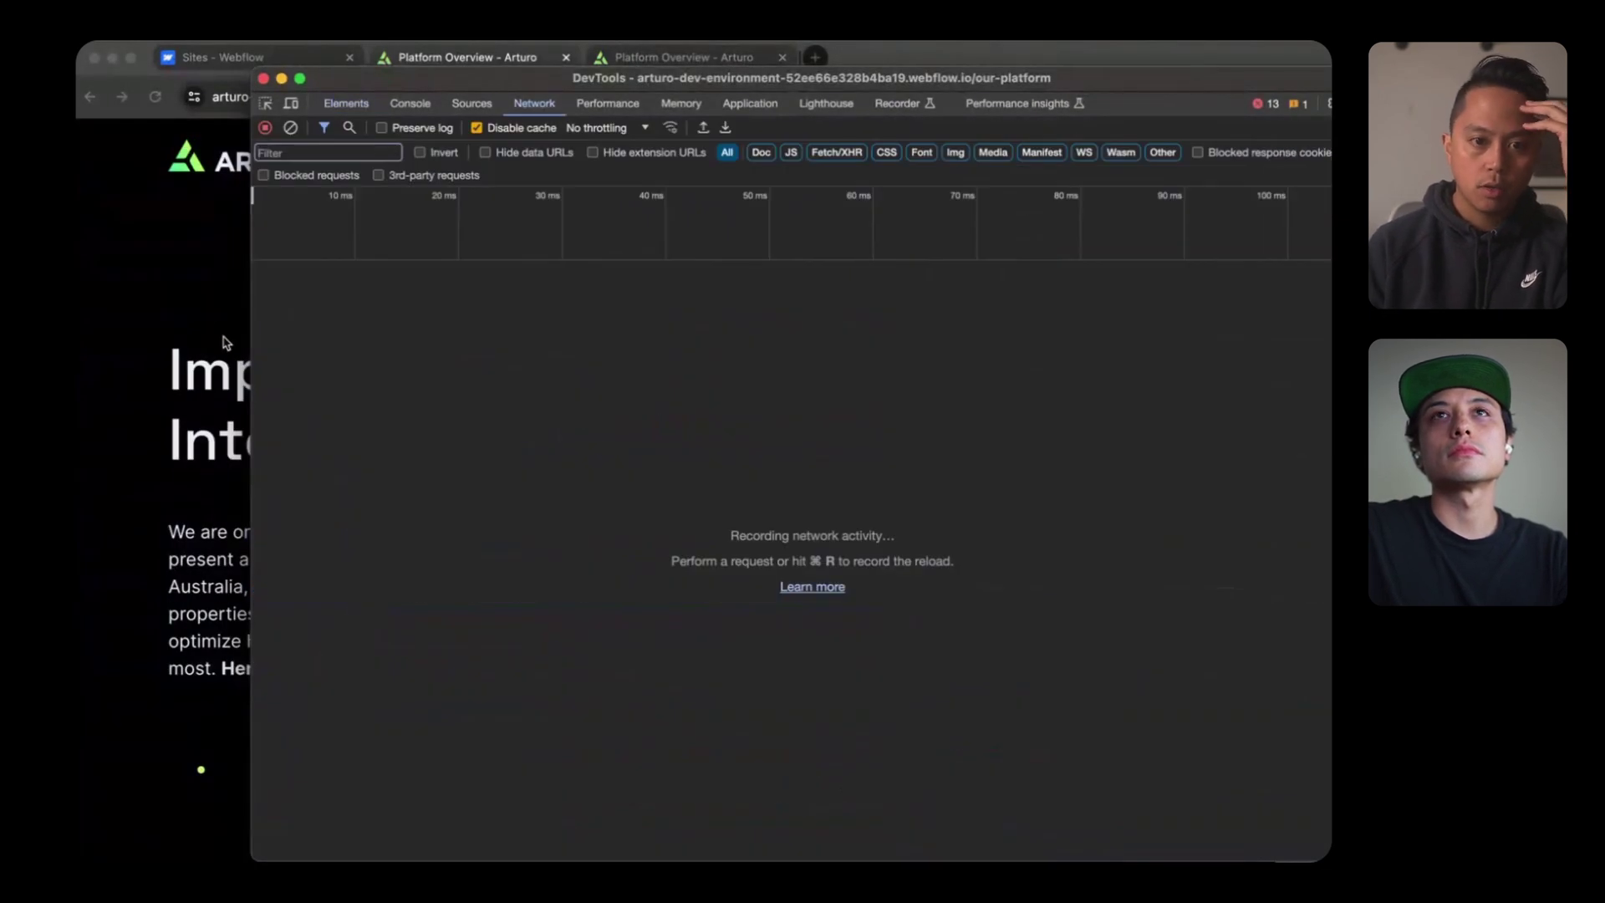
key(super+r)
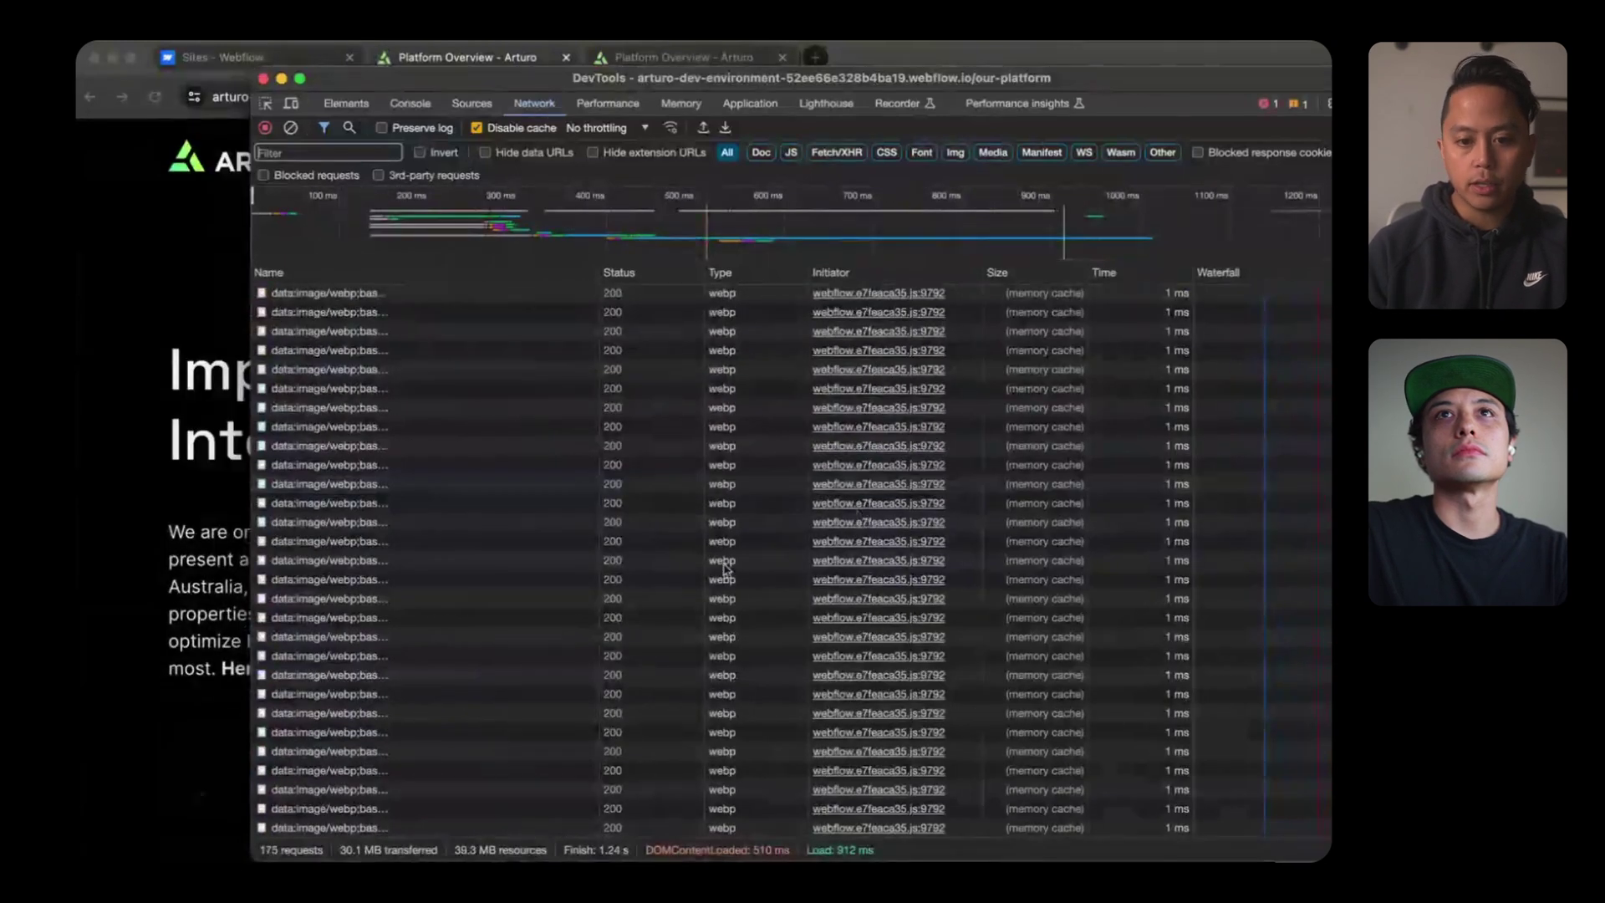
mouse_move(849, 608)
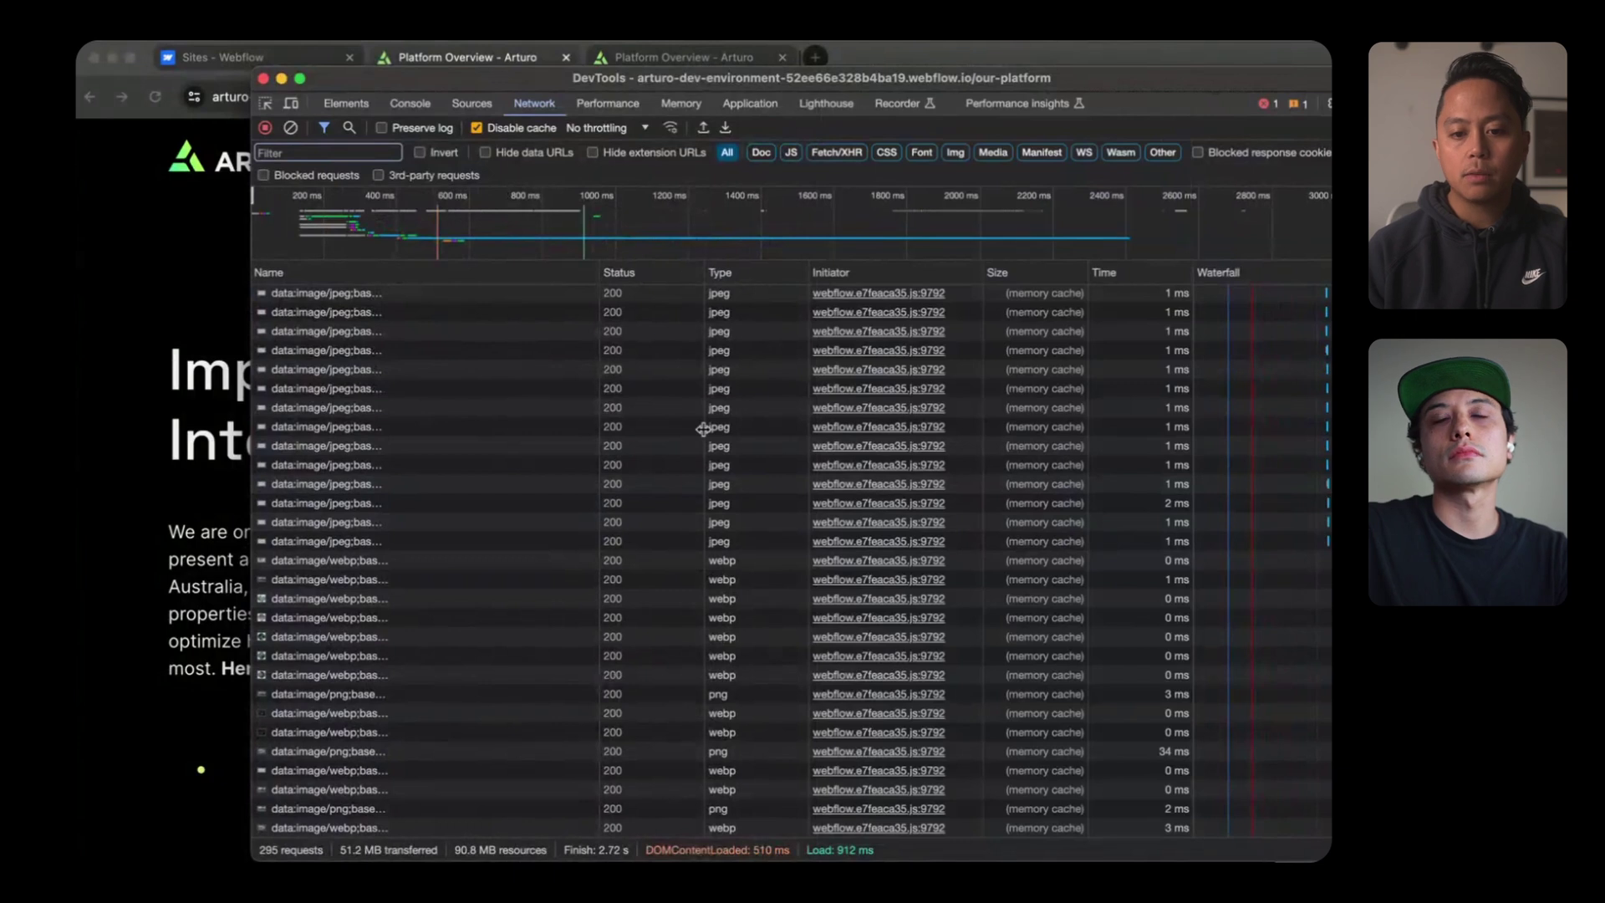
Step: Scan the recorded network requests and check the request details of the Platform overview part 1 web.json animation file
scroll(703, 429, down, 10)
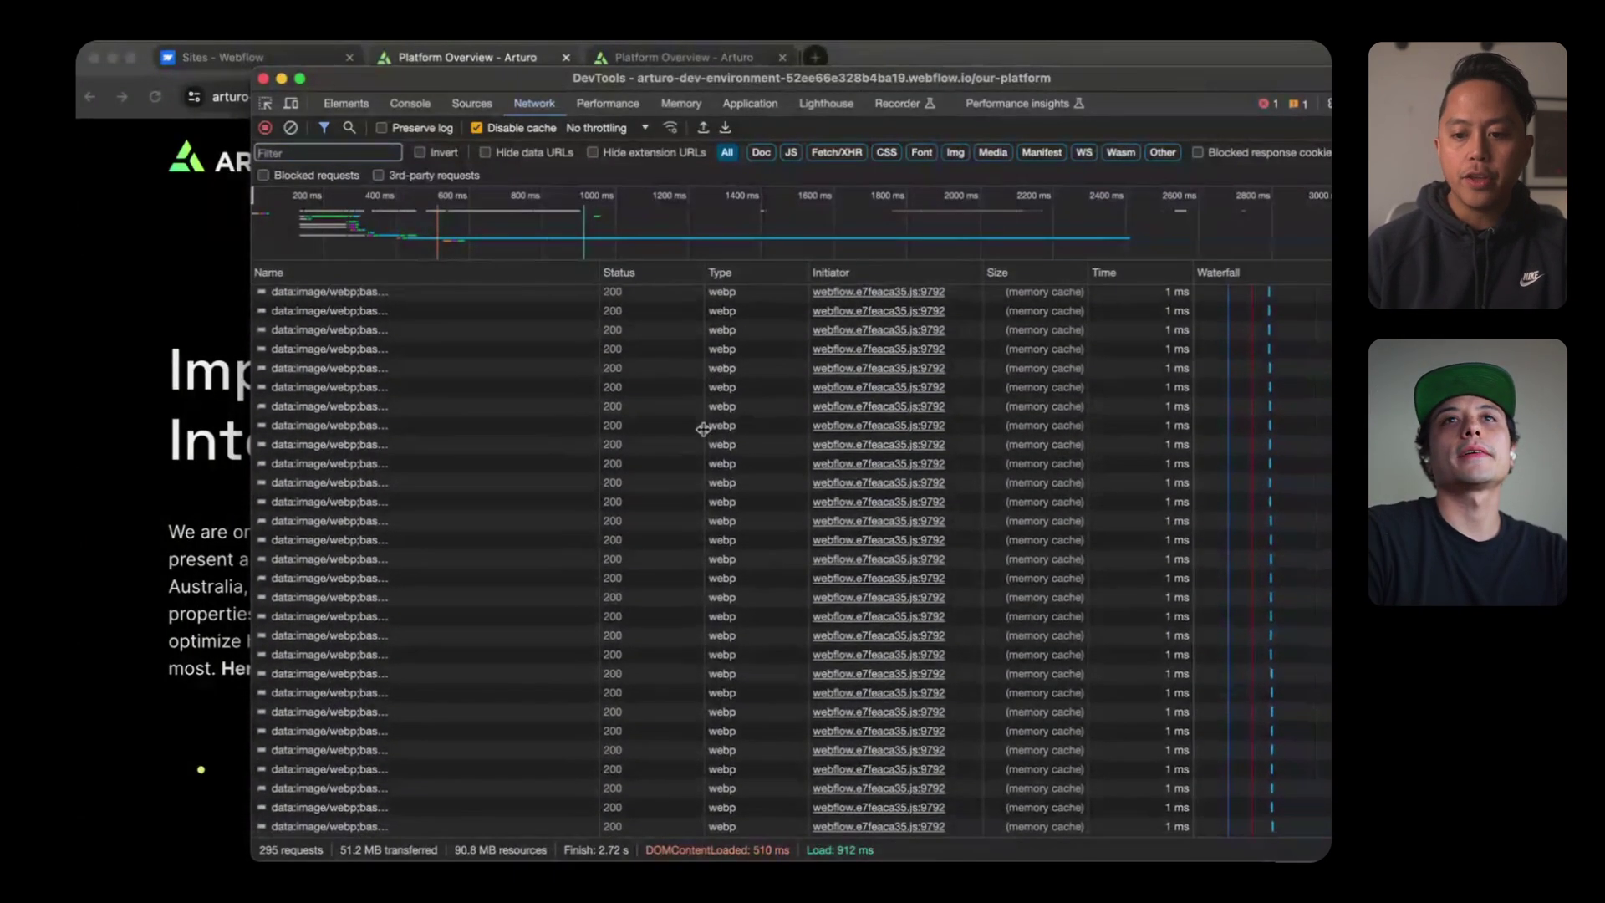
scroll(703, 428, down, 10)
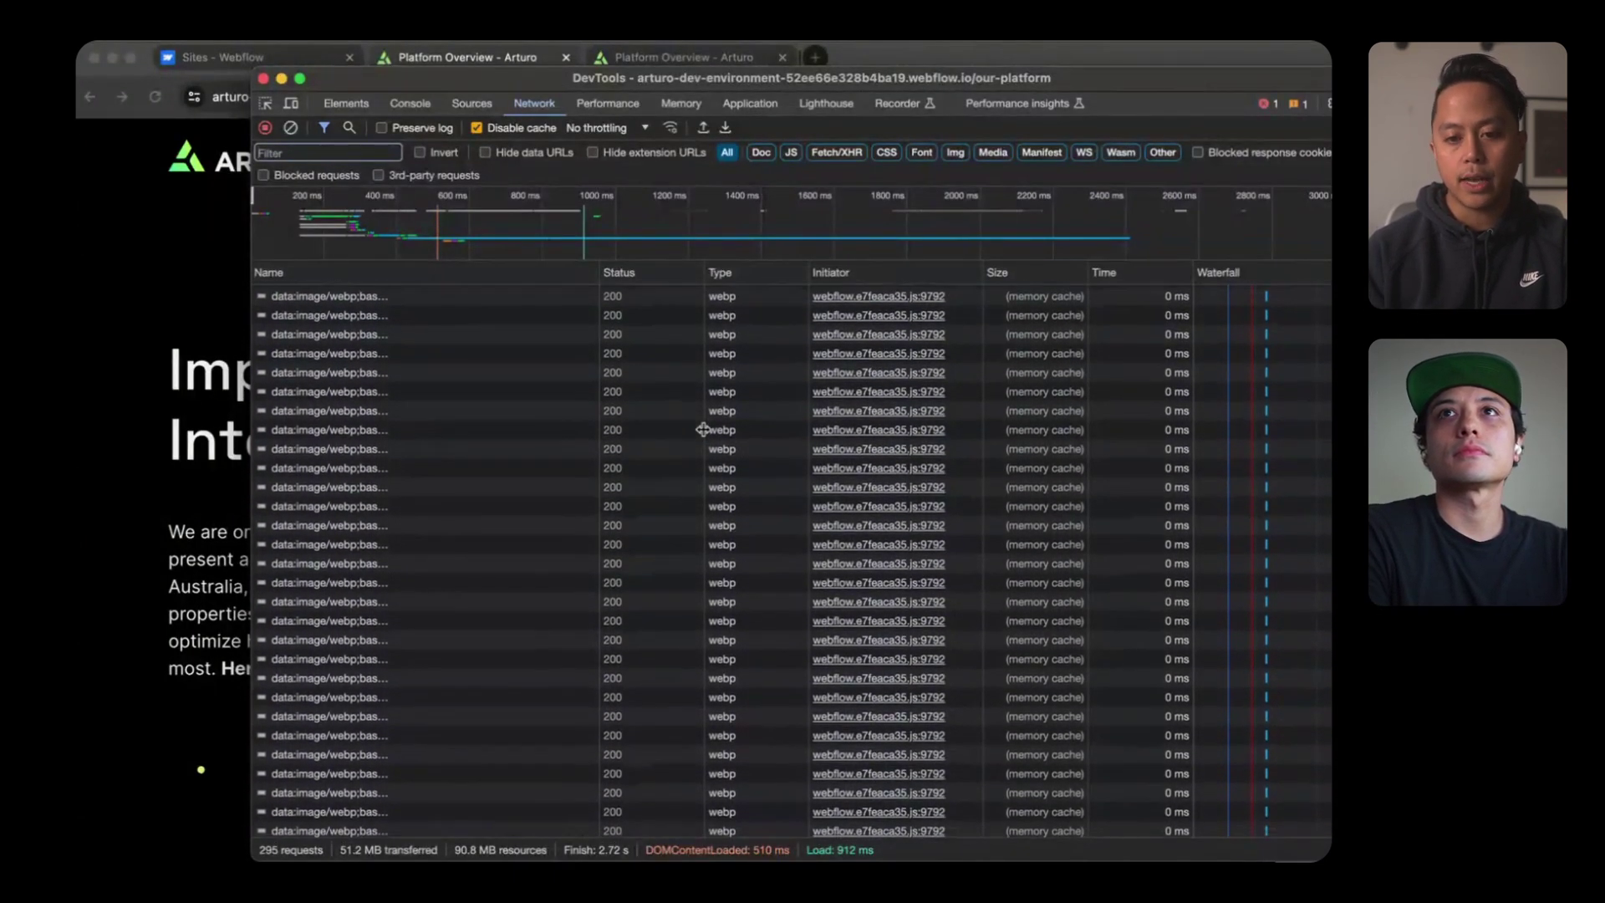
scroll(703, 428, up, 15)
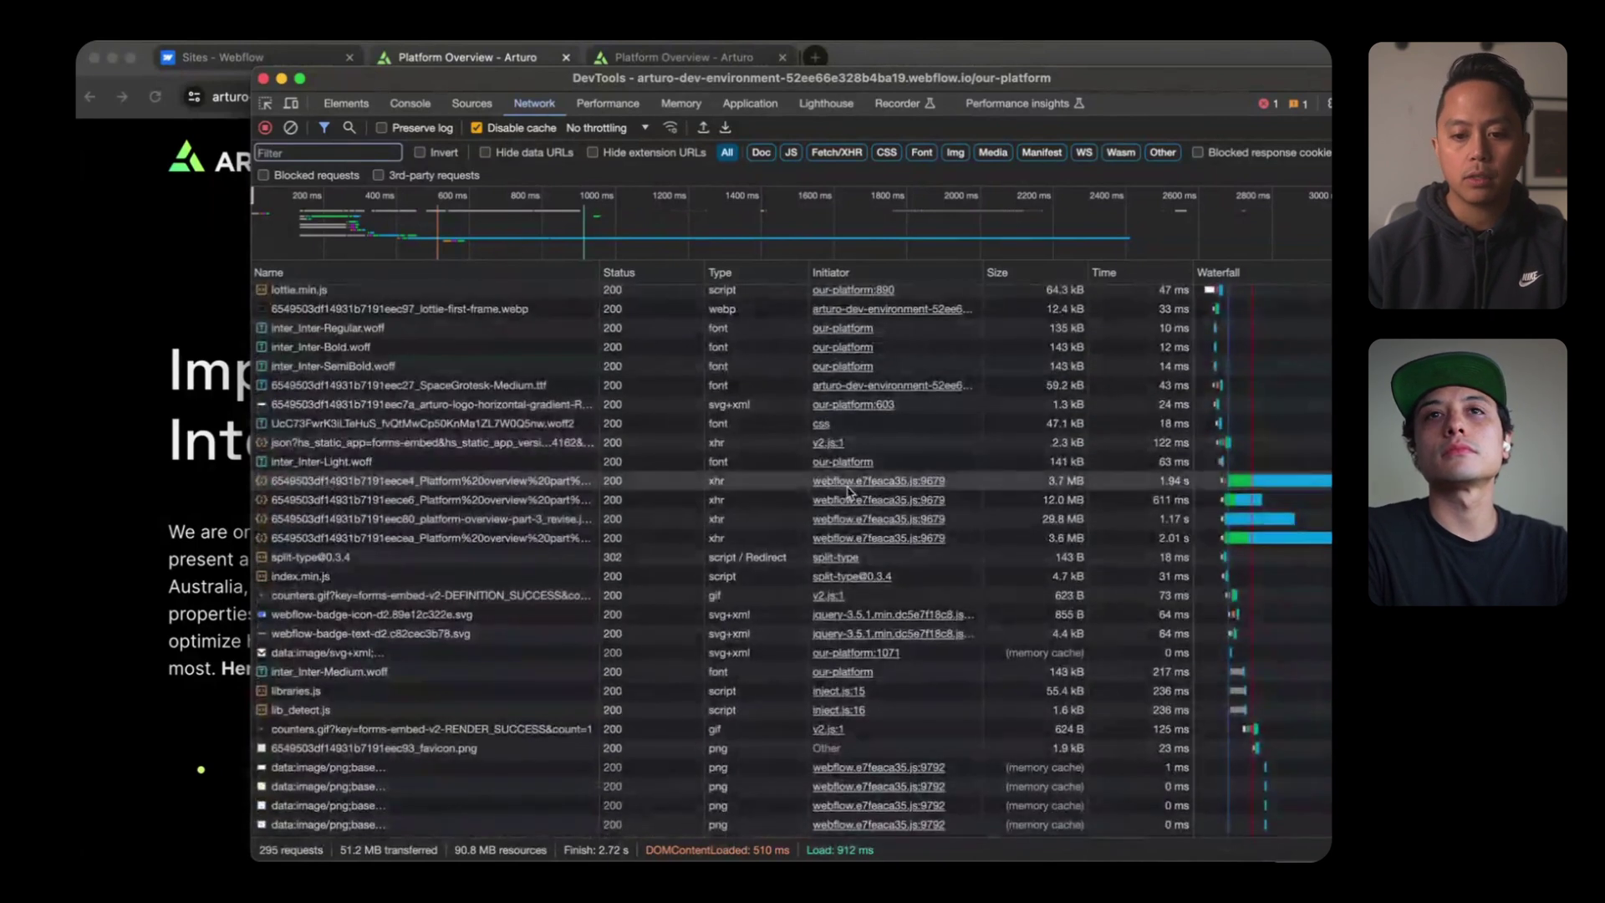
click(547, 483)
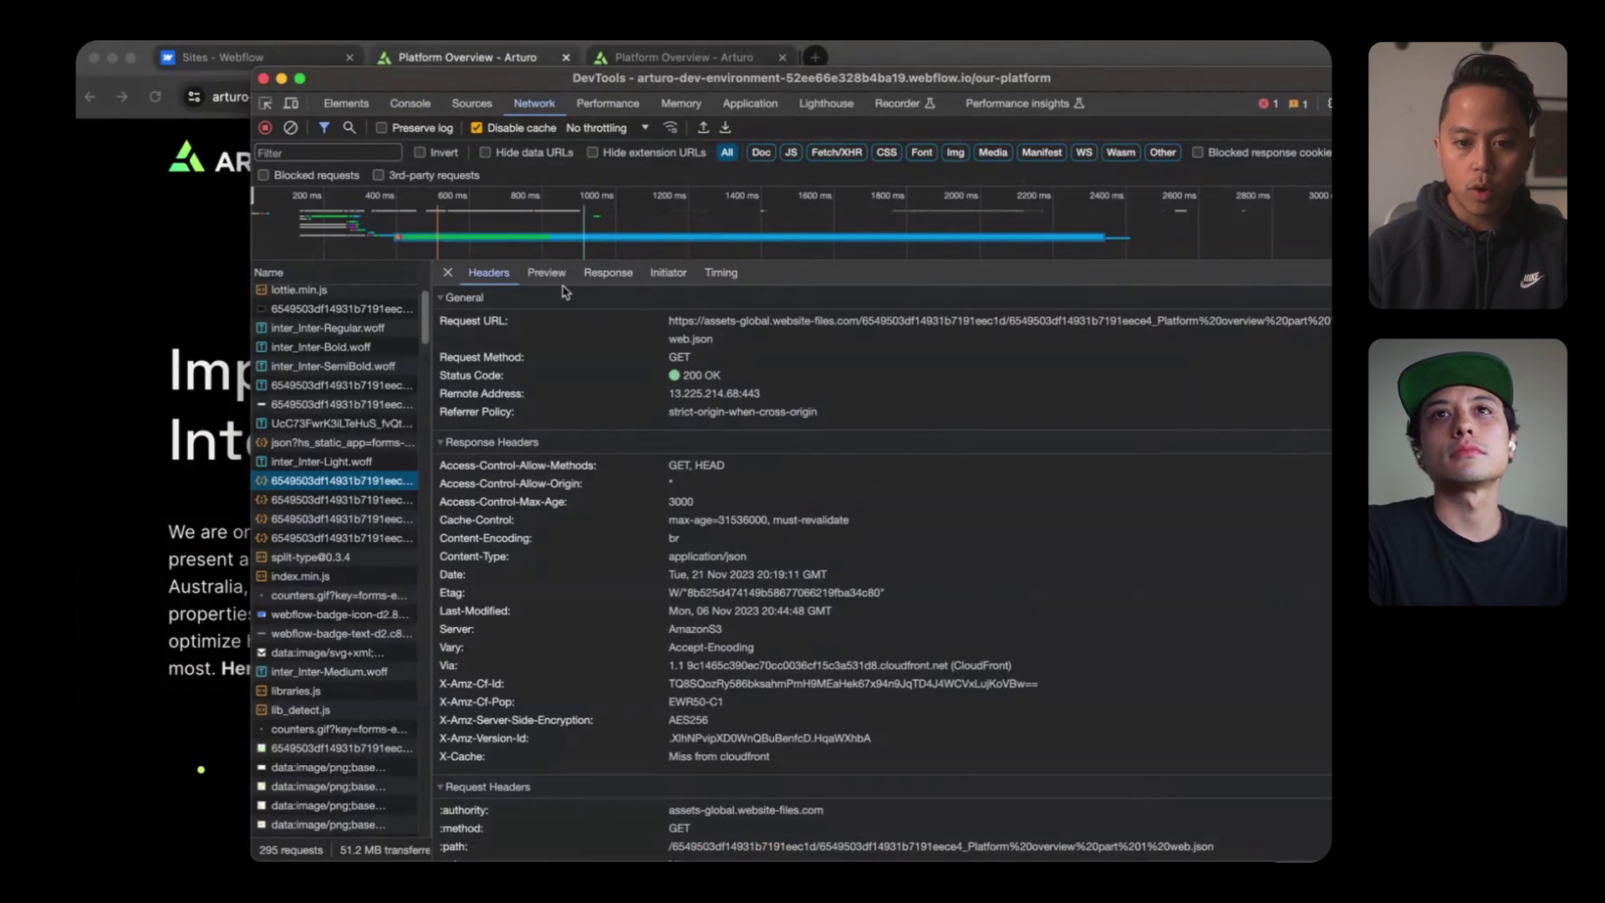
click(447, 273)
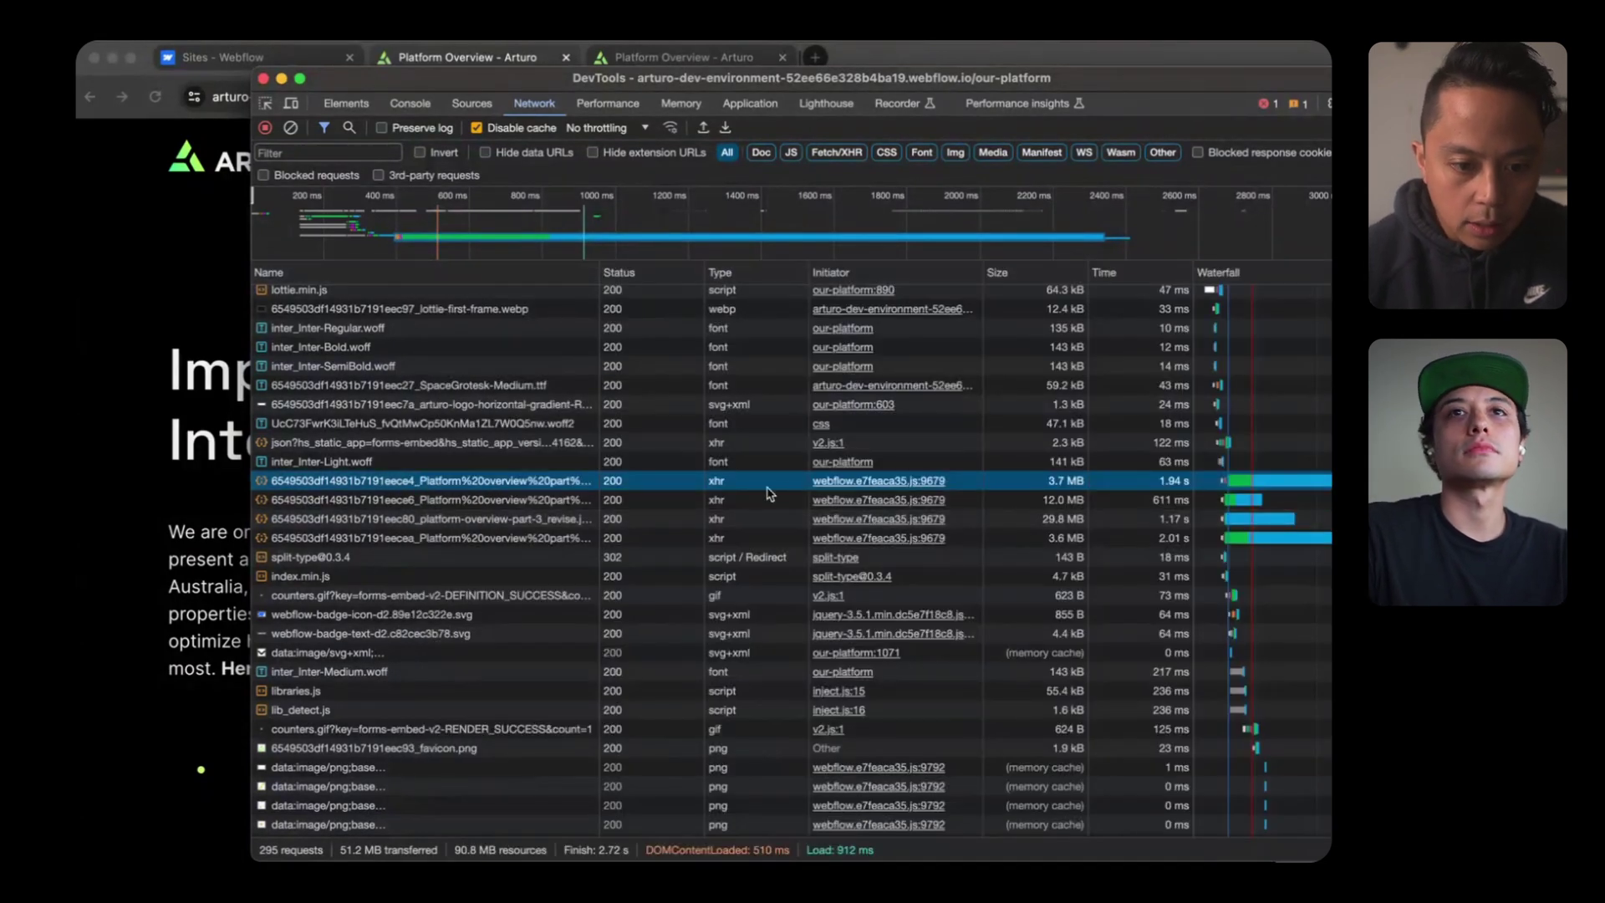
Step: Compare the sizes and load times of the platform overview animation files, including platform-overview-part-3_revise.json, and close DevTools
click(986, 499)
click(1057, 521)
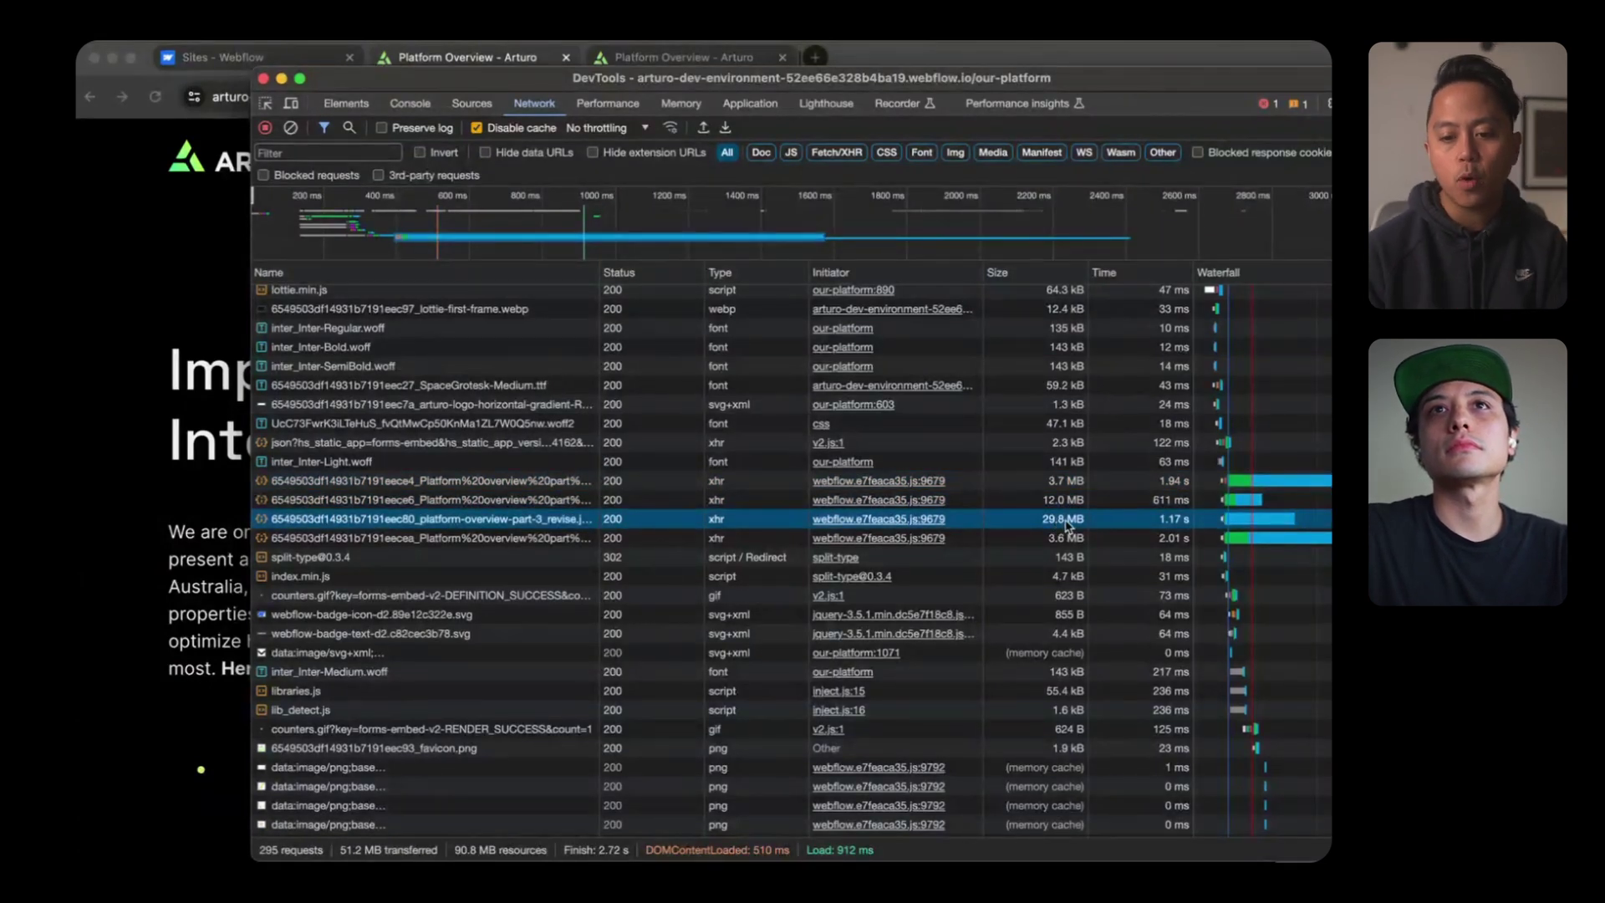
mouse_move(891, 525)
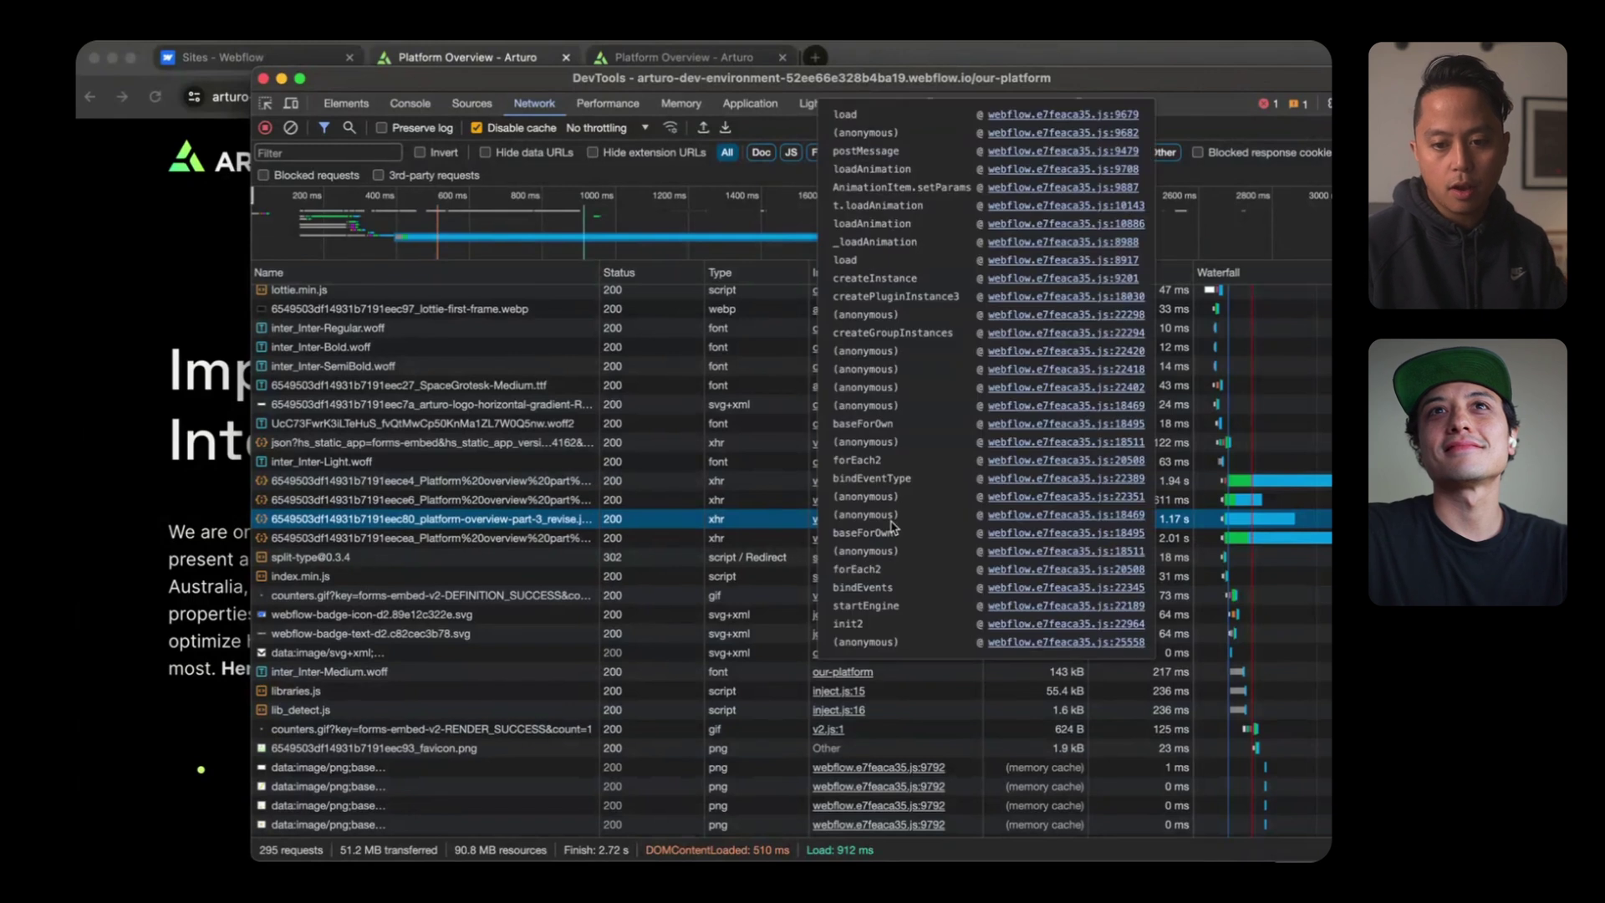
mouse_move(1245, 528)
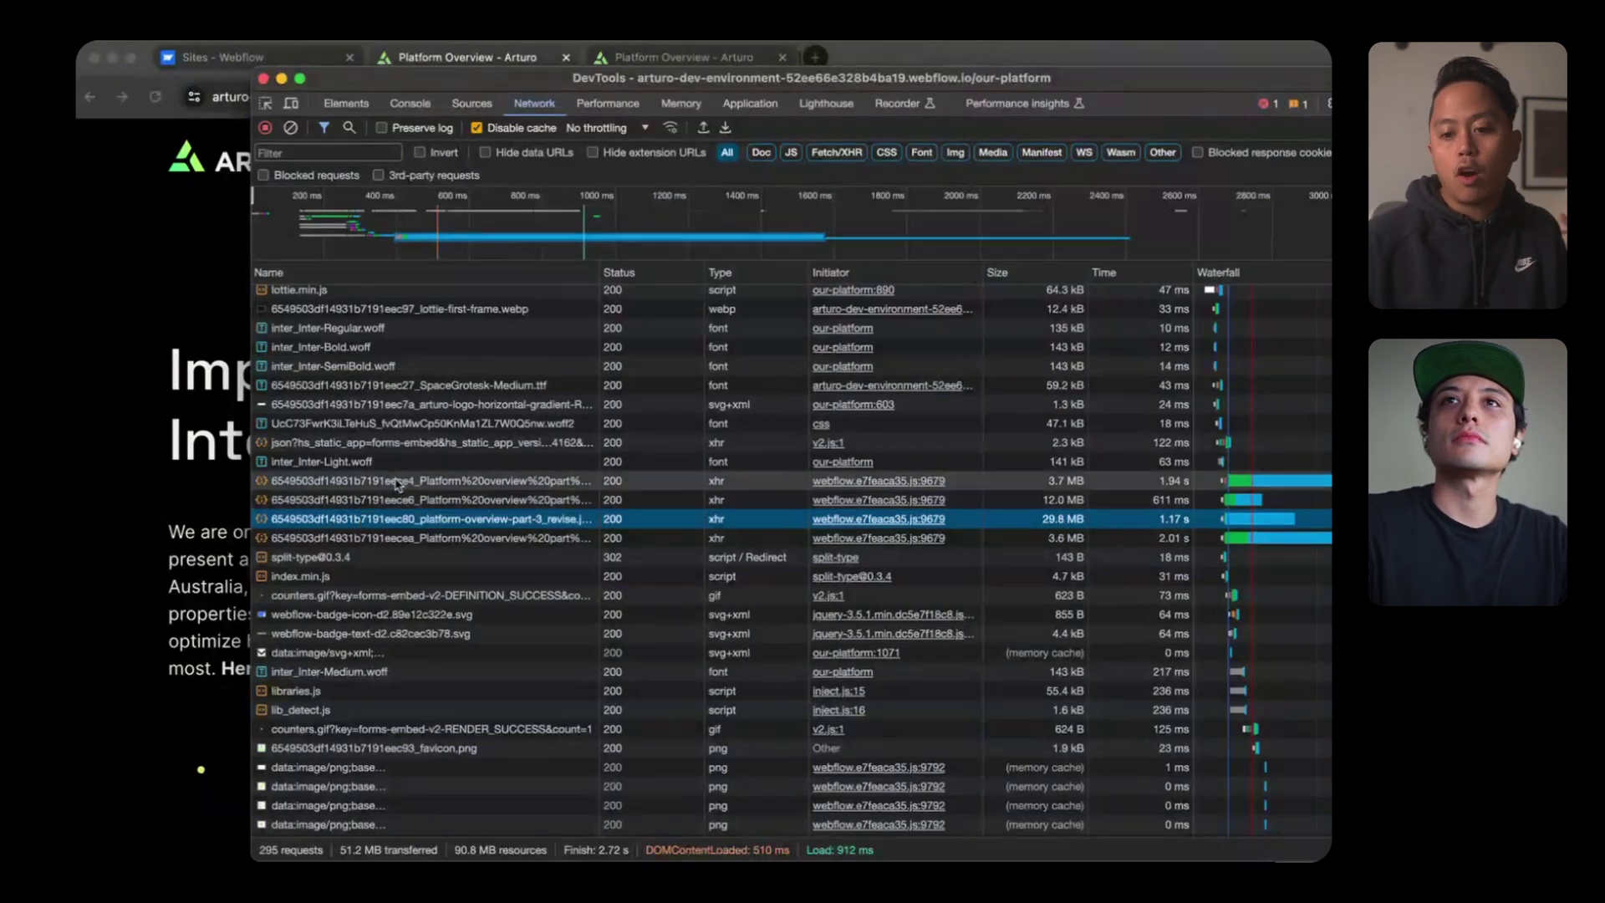
mouse_move(1026, 506)
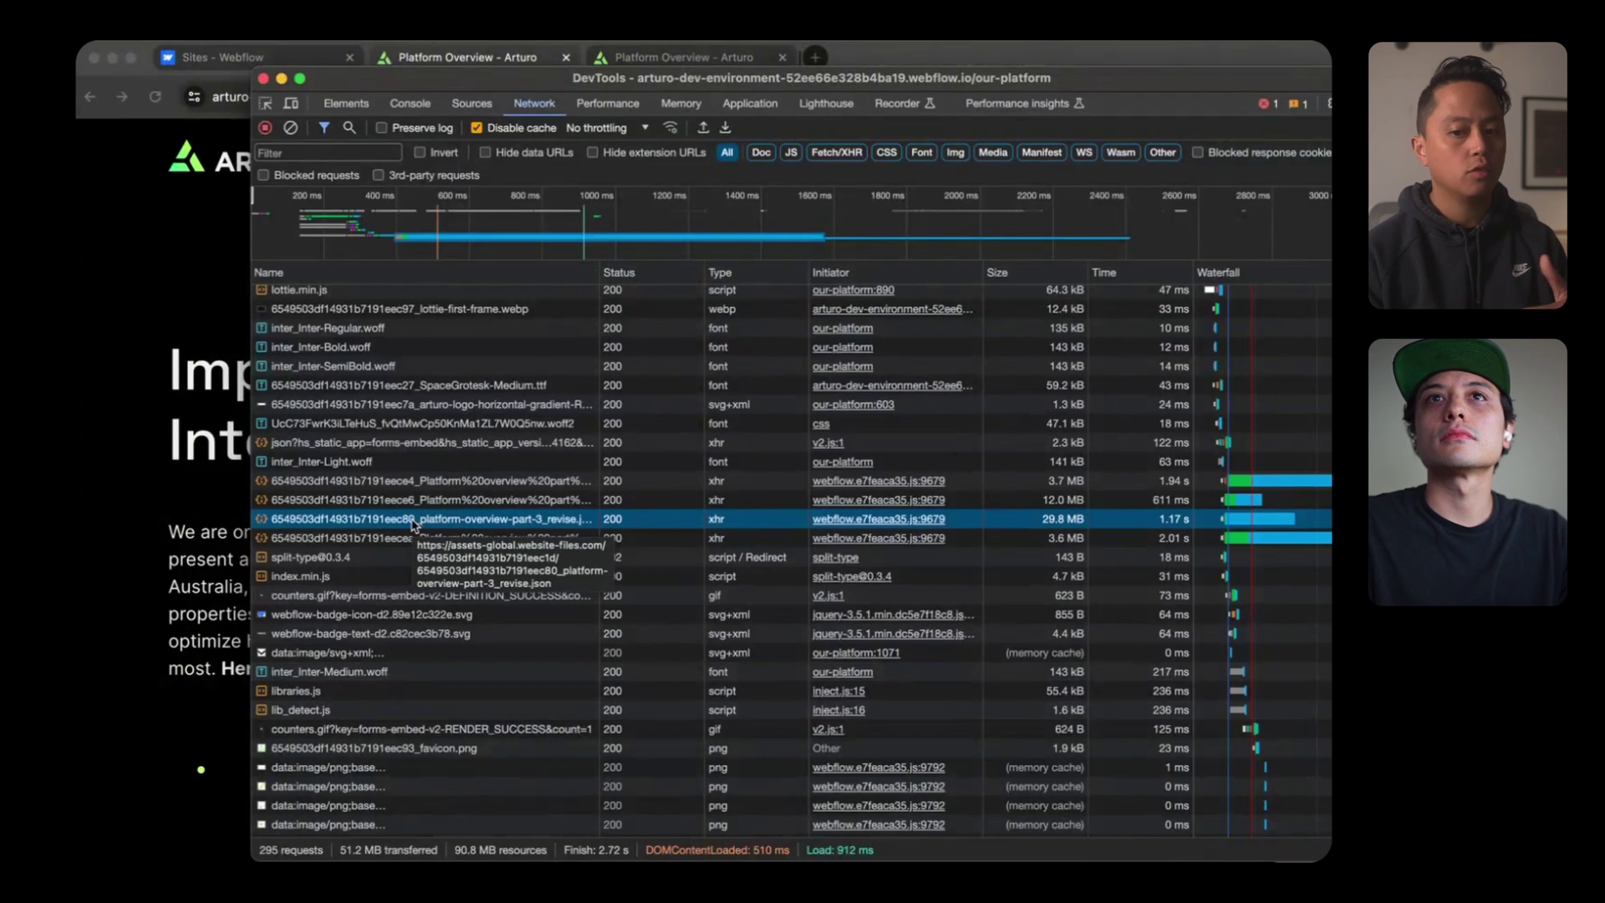
key(Up)
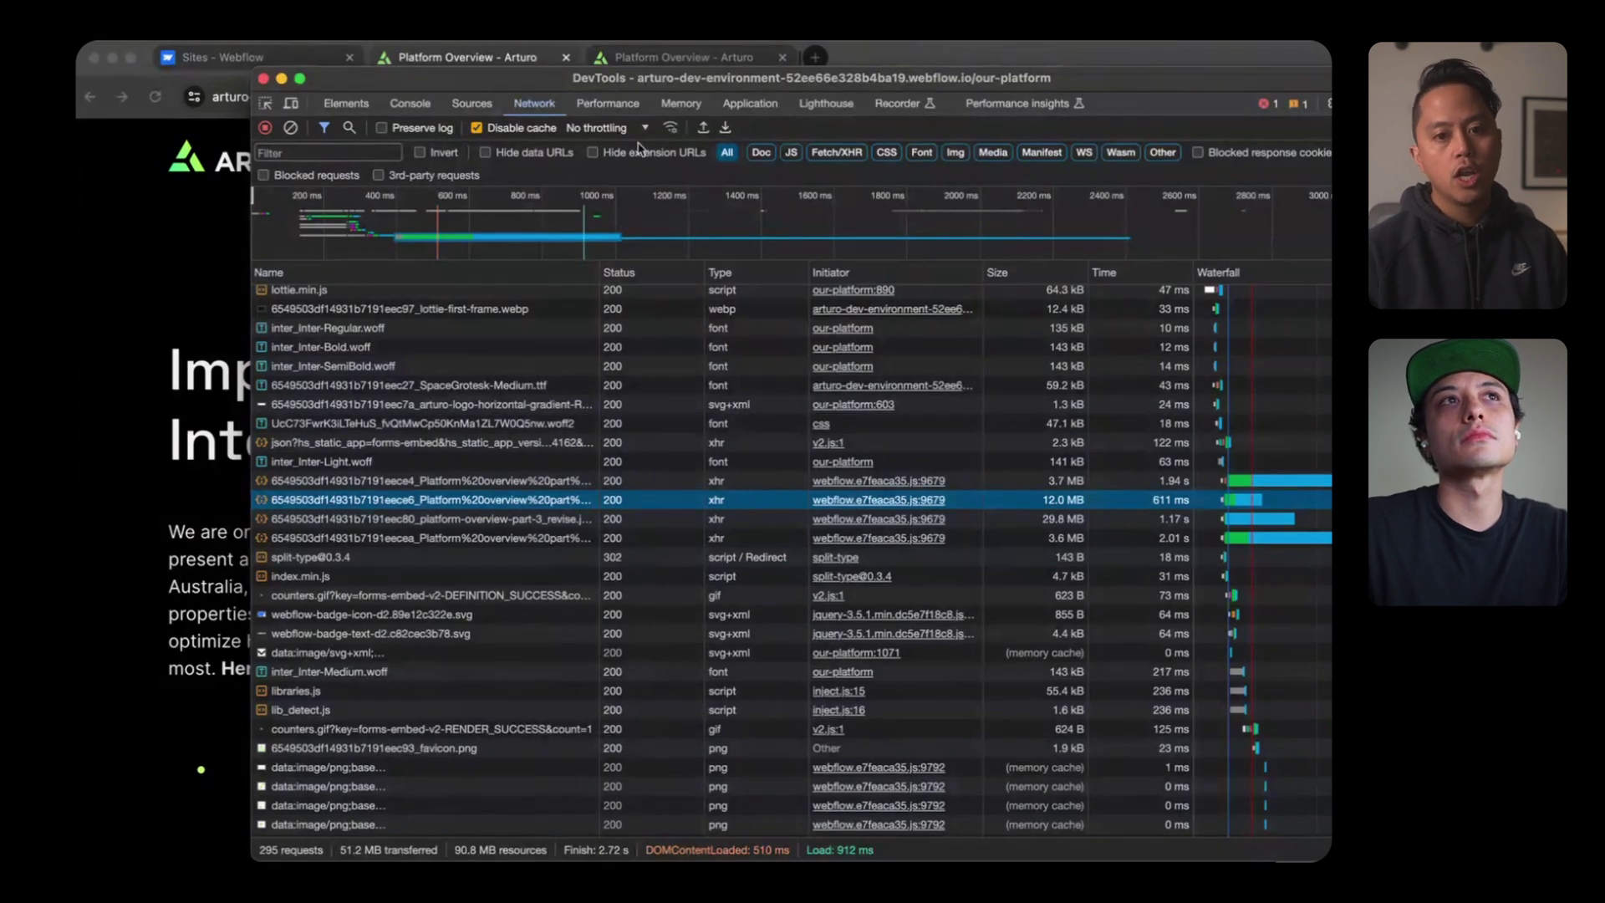
click(263, 79)
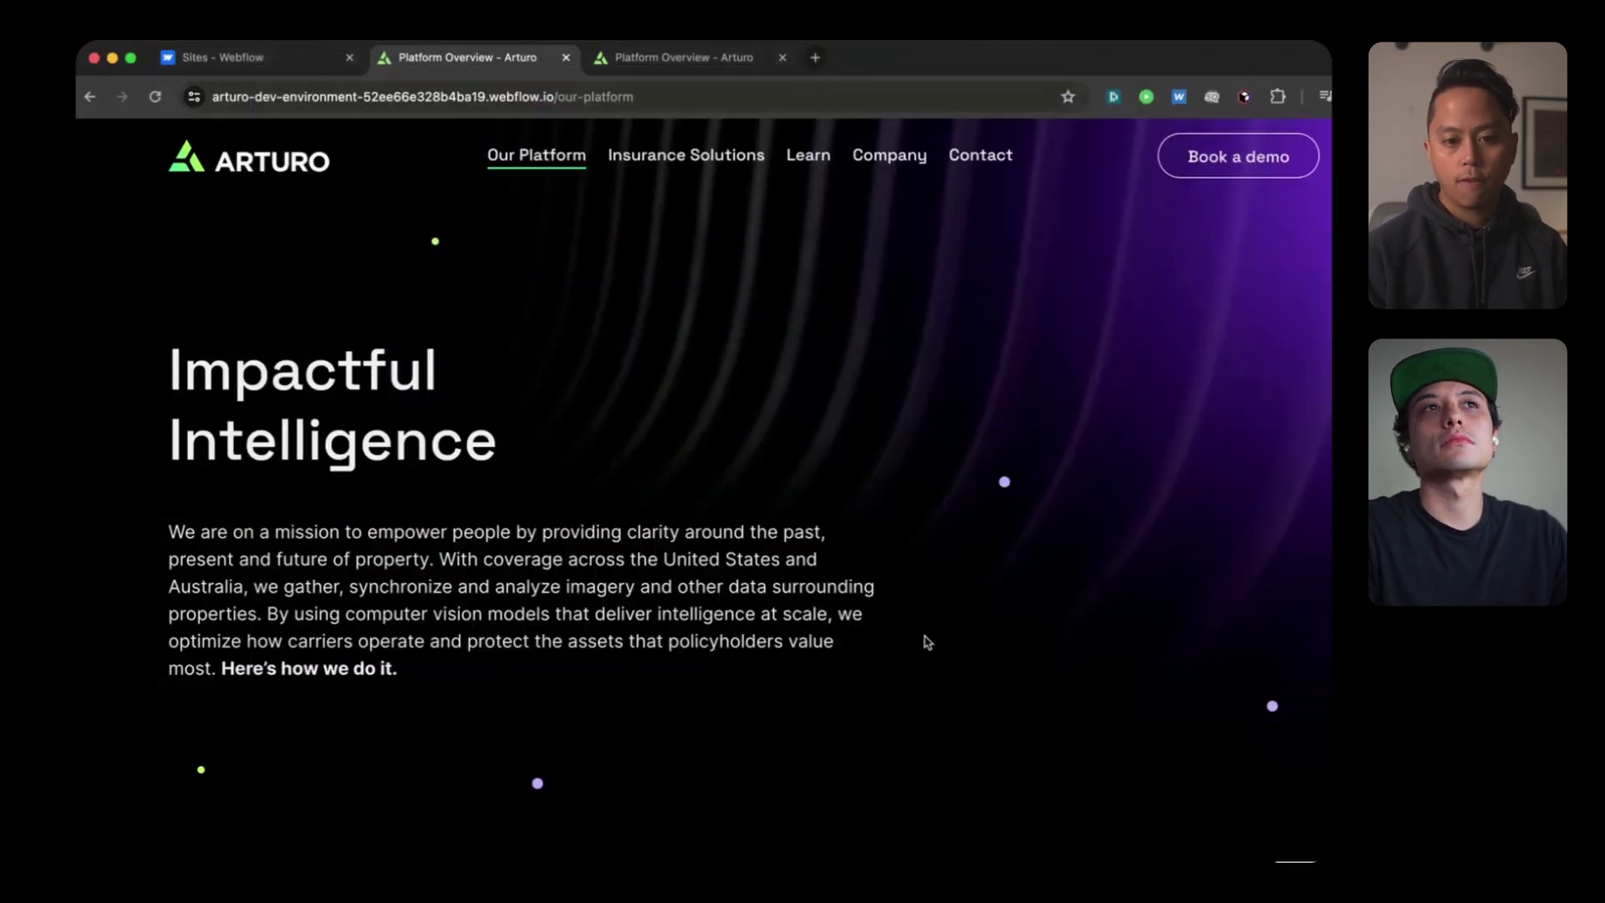
Step: Follow the development page from the intro text through the address search and aerial quote scene to the inspector photo
scroll(928, 644, down, 5)
scroll(947, 658, down, 5)
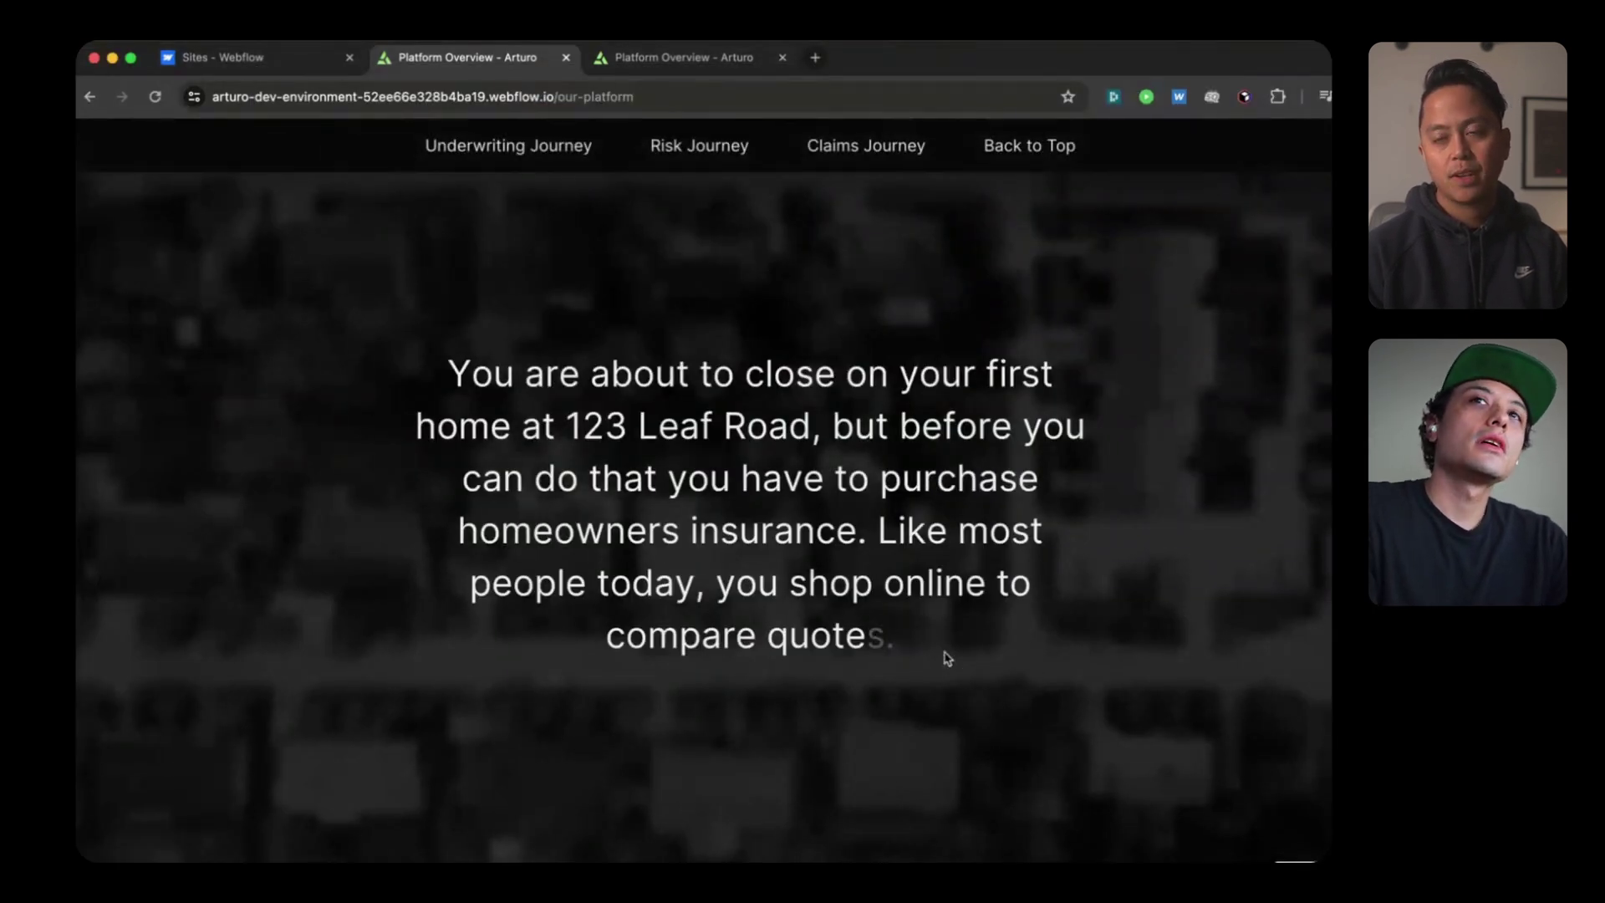
scroll(947, 659, down, 5)
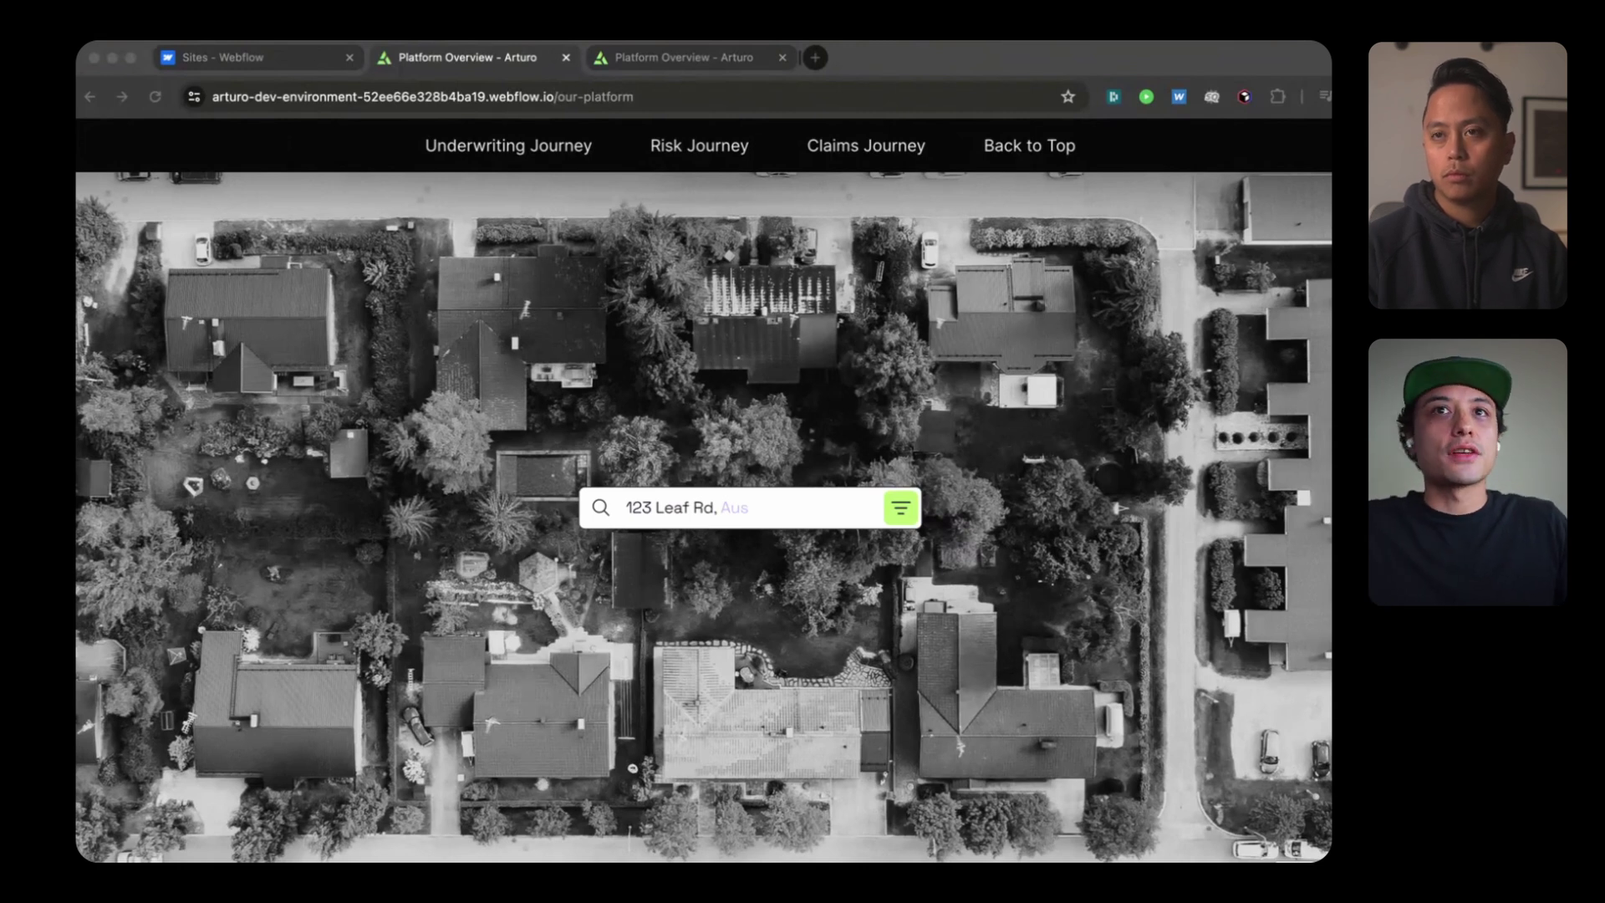
scroll(888, 571, down, 5)
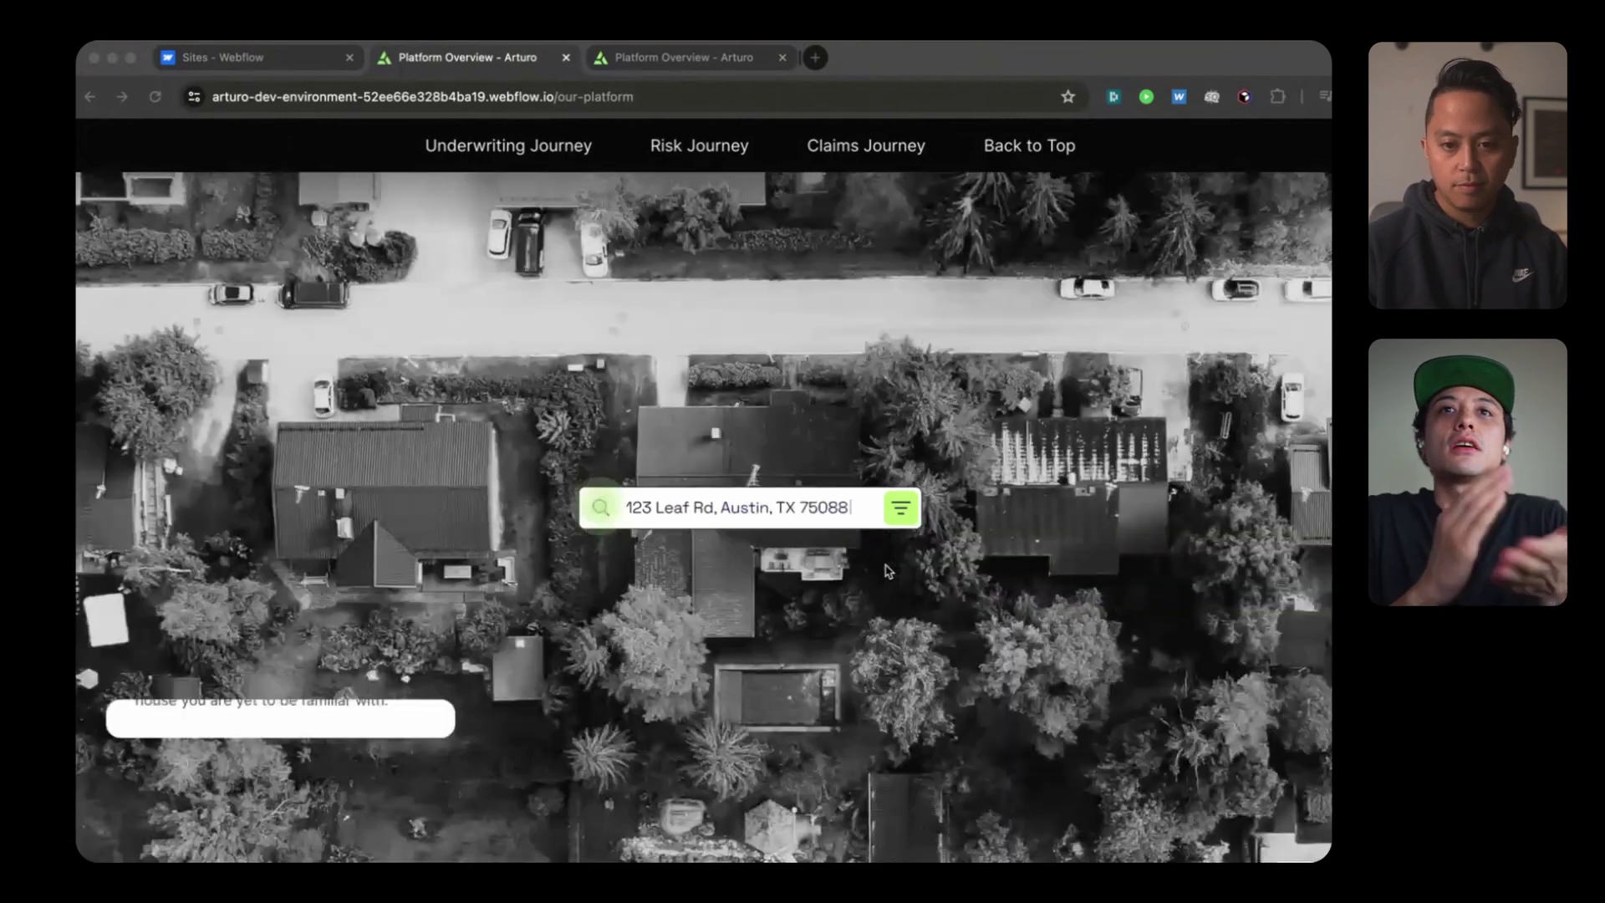
scroll(889, 571, down, 10)
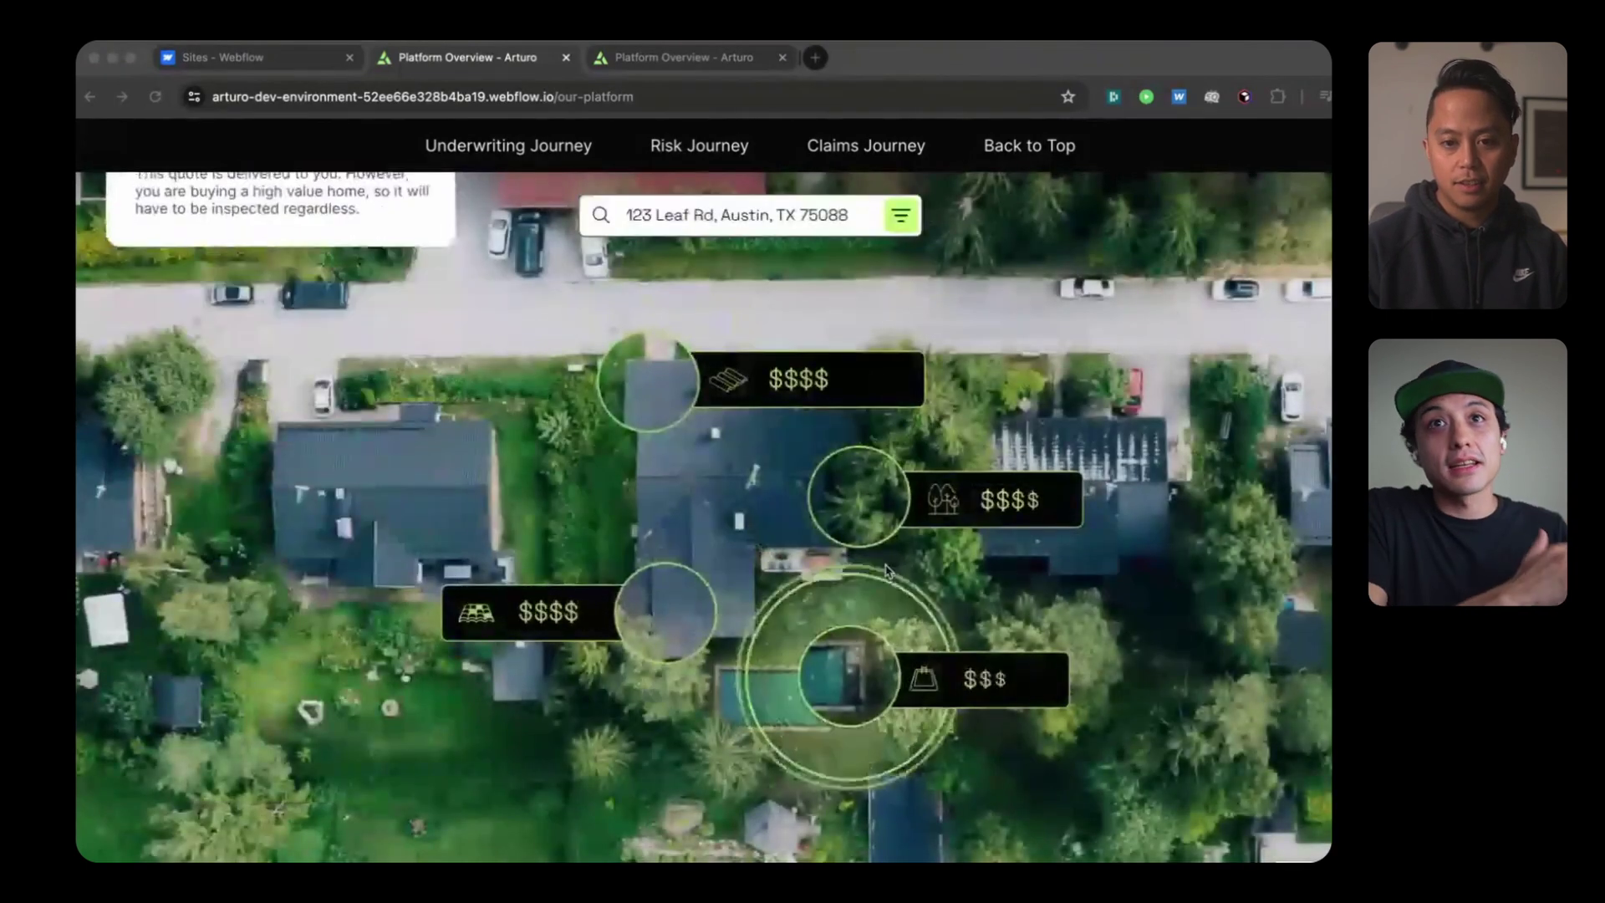
scroll(888, 571, down, 10)
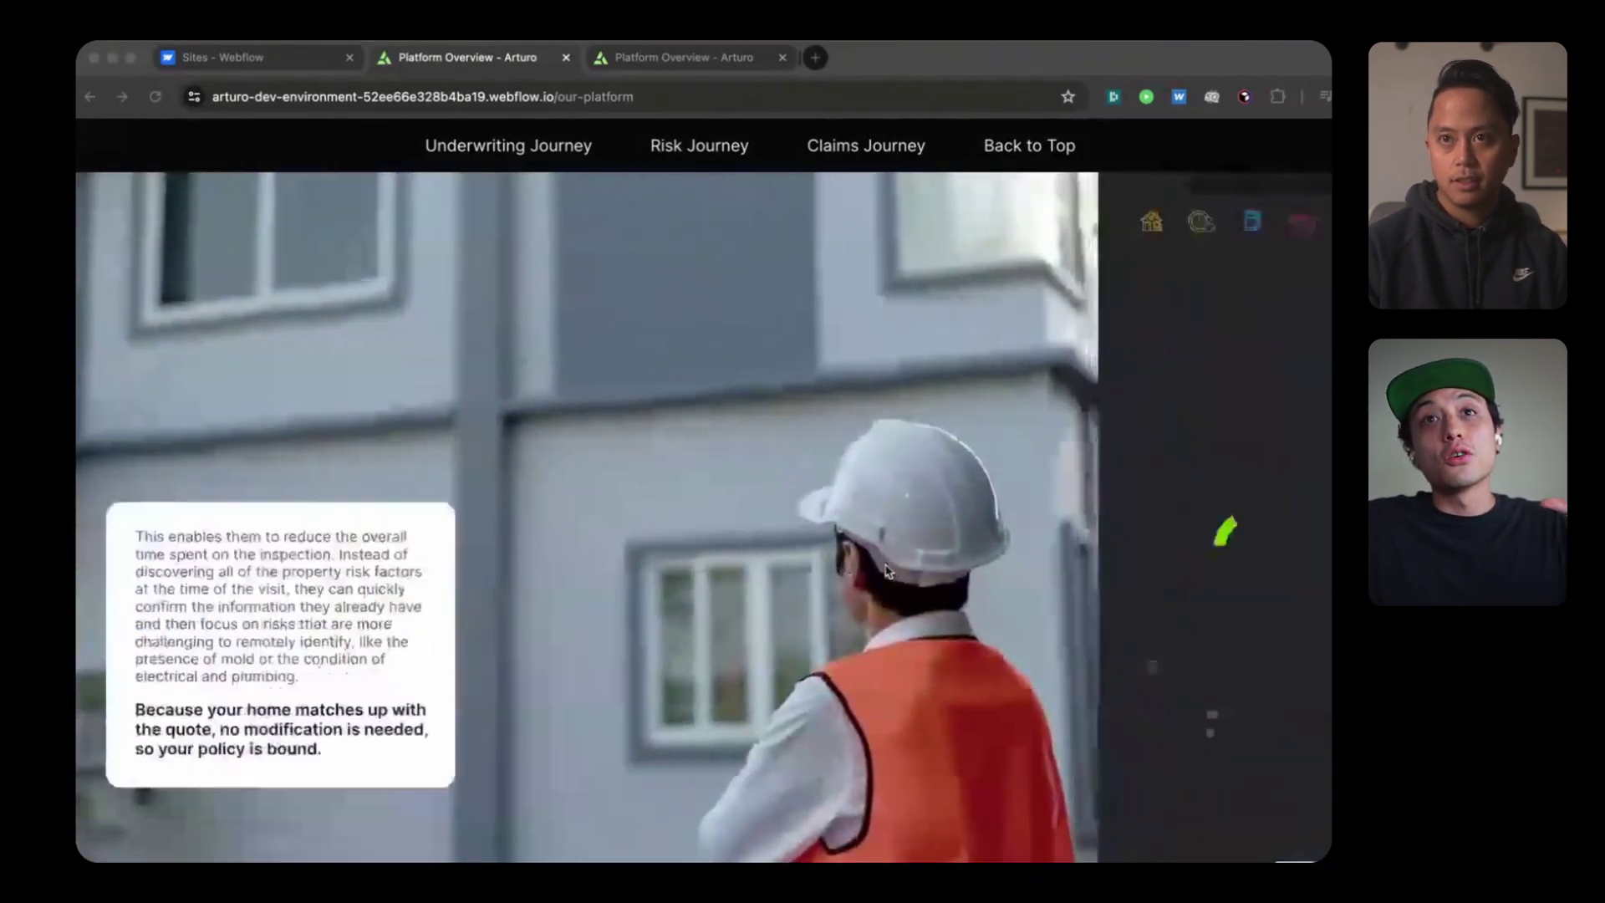
Step: Examine the camera pull-back above the 3D house model on the development page
scroll(888, 570, down, 5)
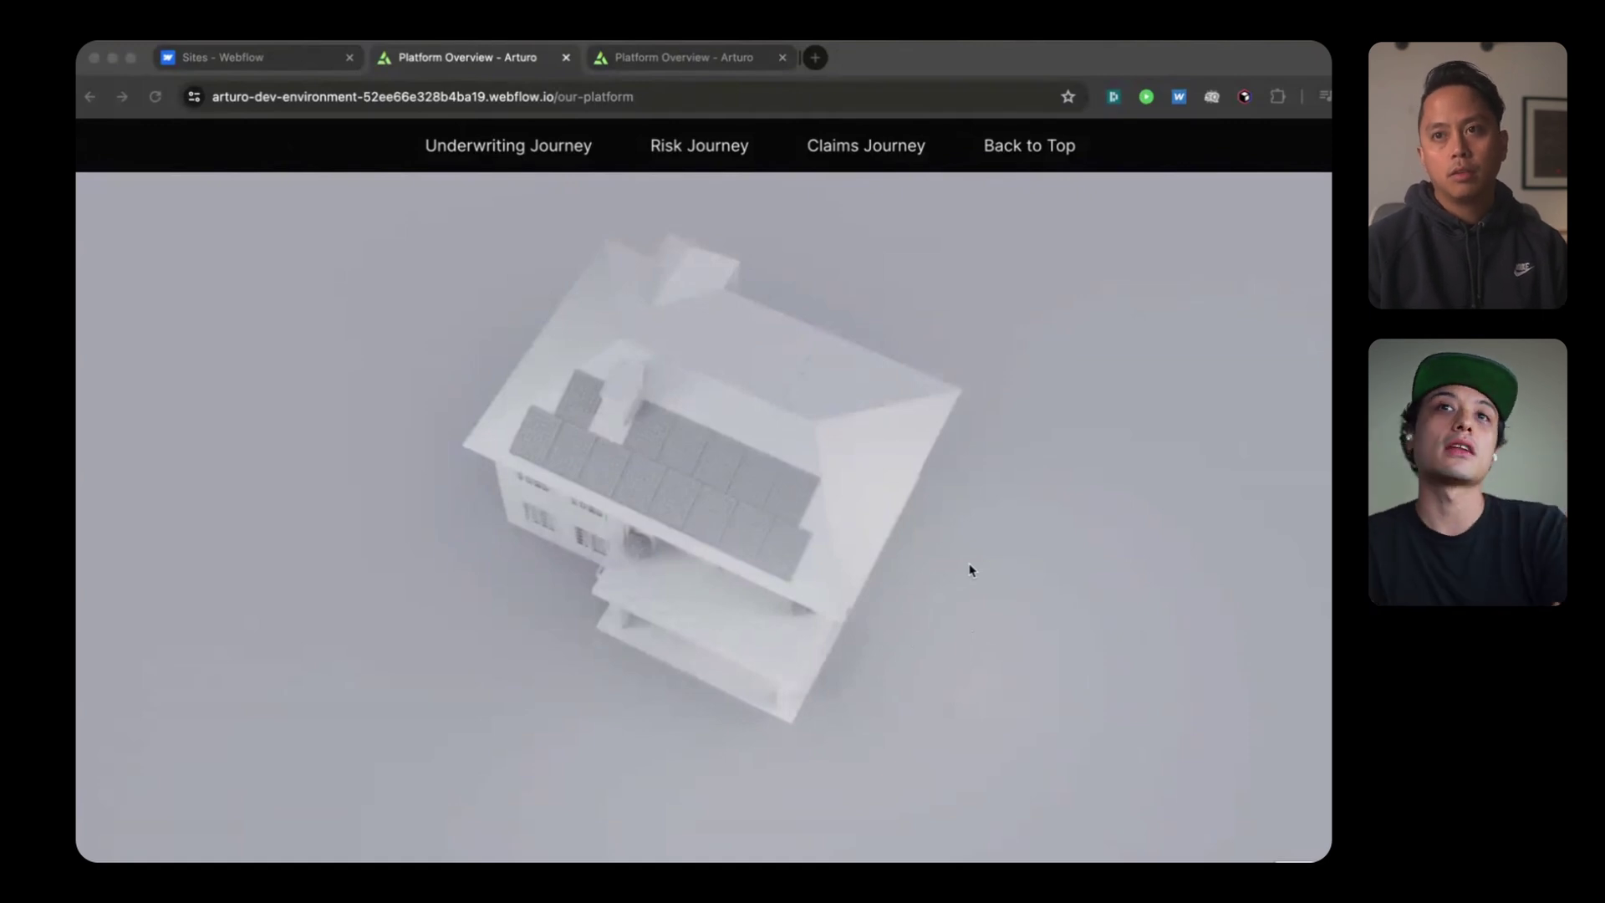
scroll(971, 569, down, 3)
scroll(970, 569, down, 2)
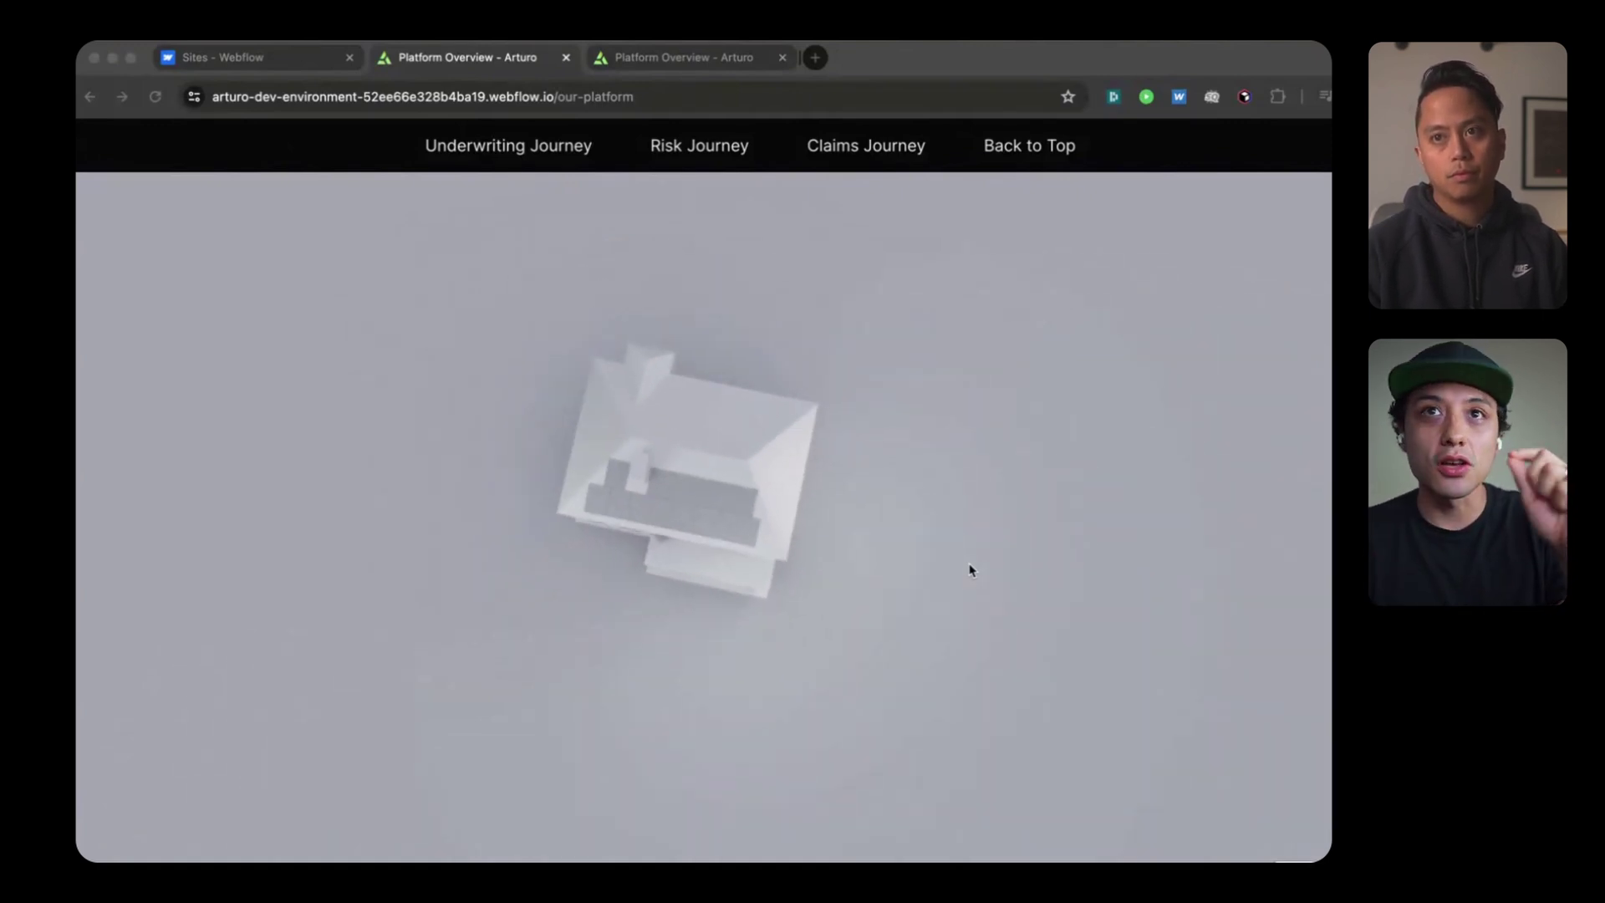
scroll(970, 569, down, 2)
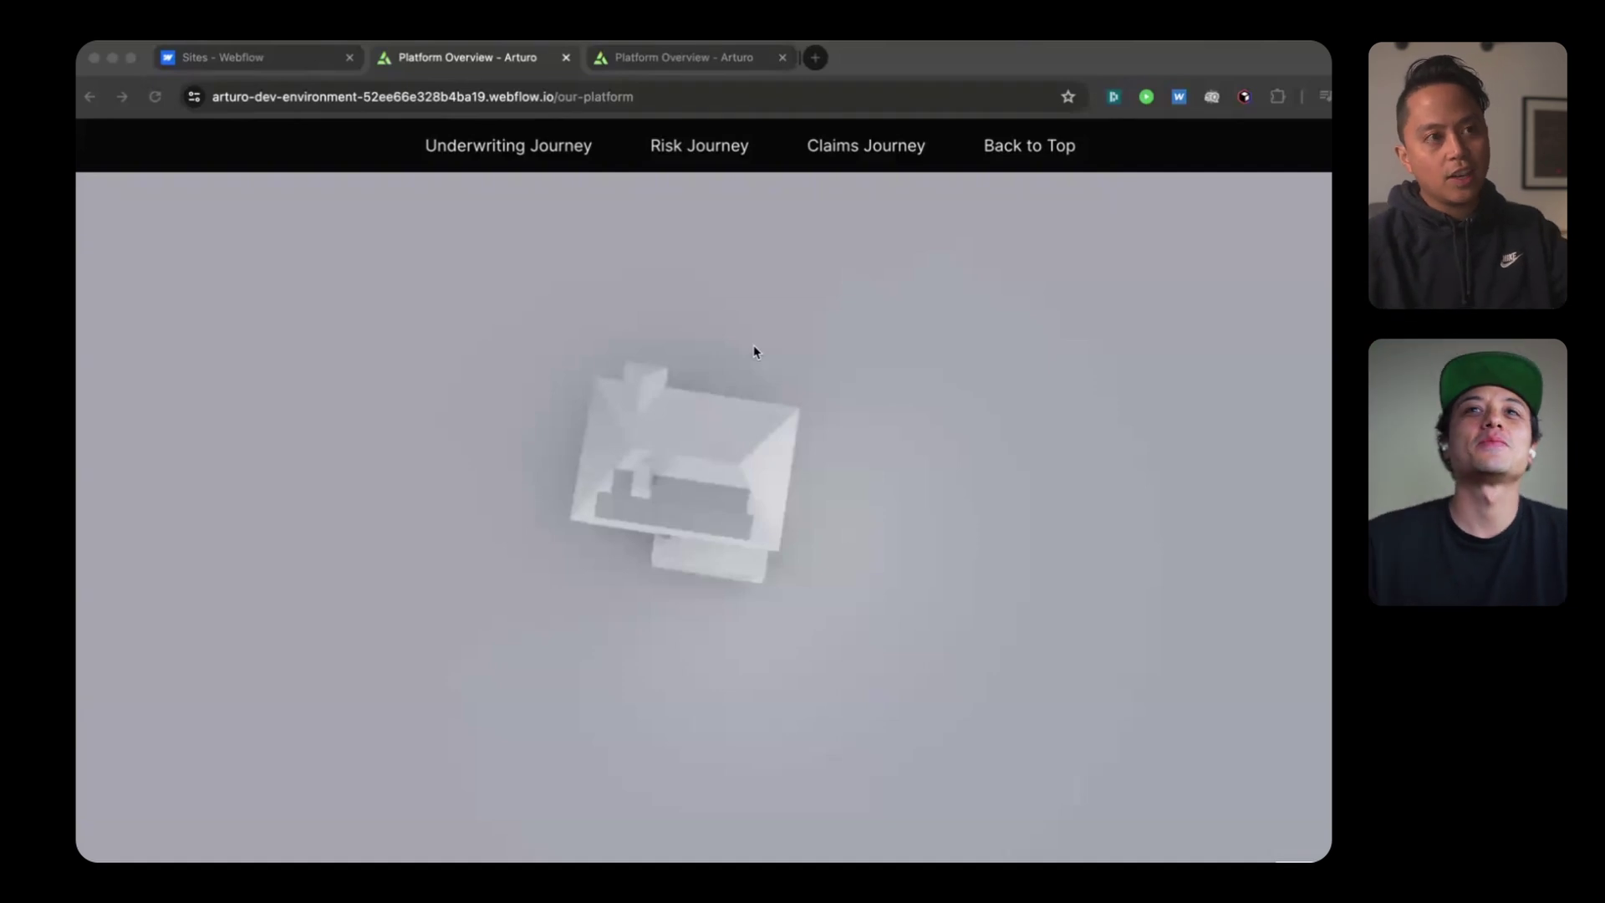
Step: Open the Kraken.io image optimizer website in a new browser tab
click(814, 57)
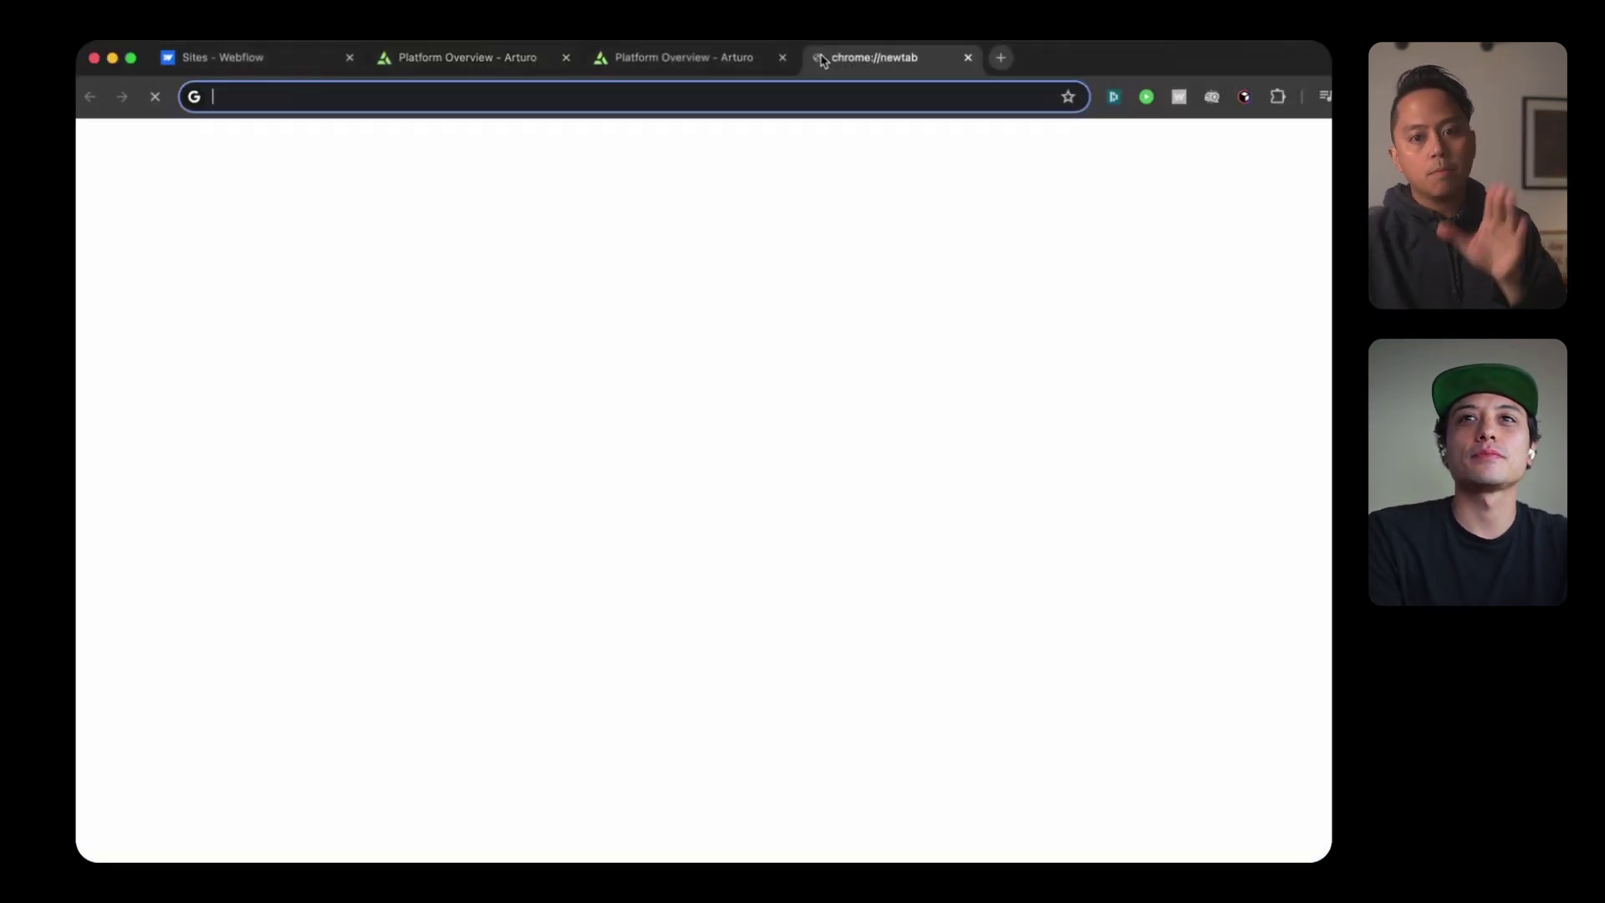
text(kra)
key(Return)
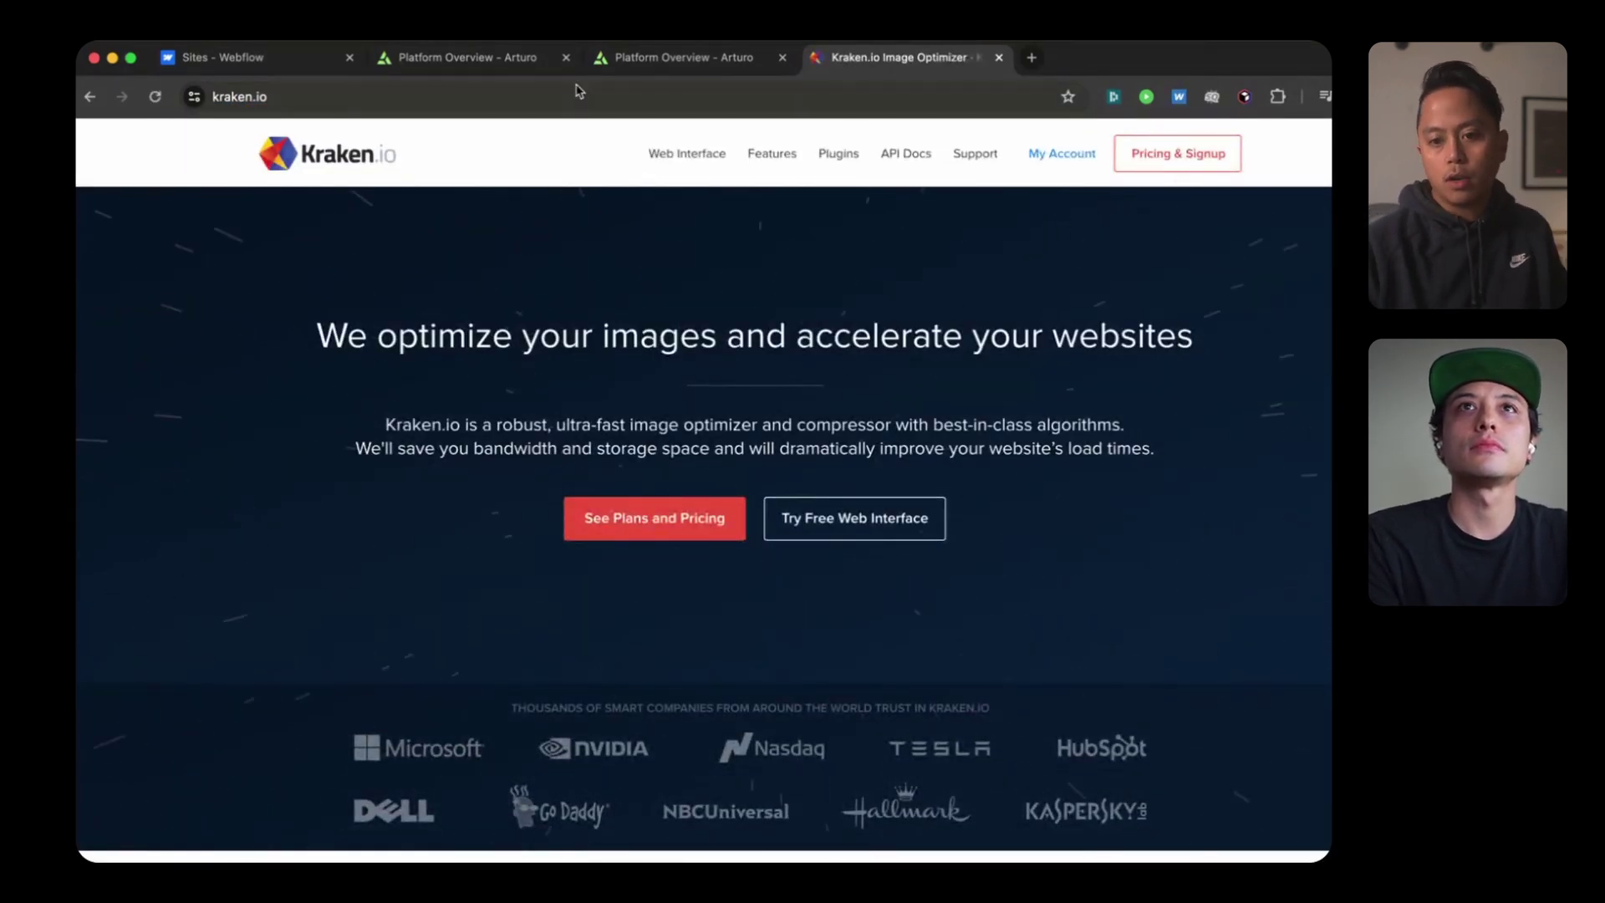
Step: Return to Arturo's development page and examine the camera movement between the overhead view and the closer view of the 3D house
click(488, 62)
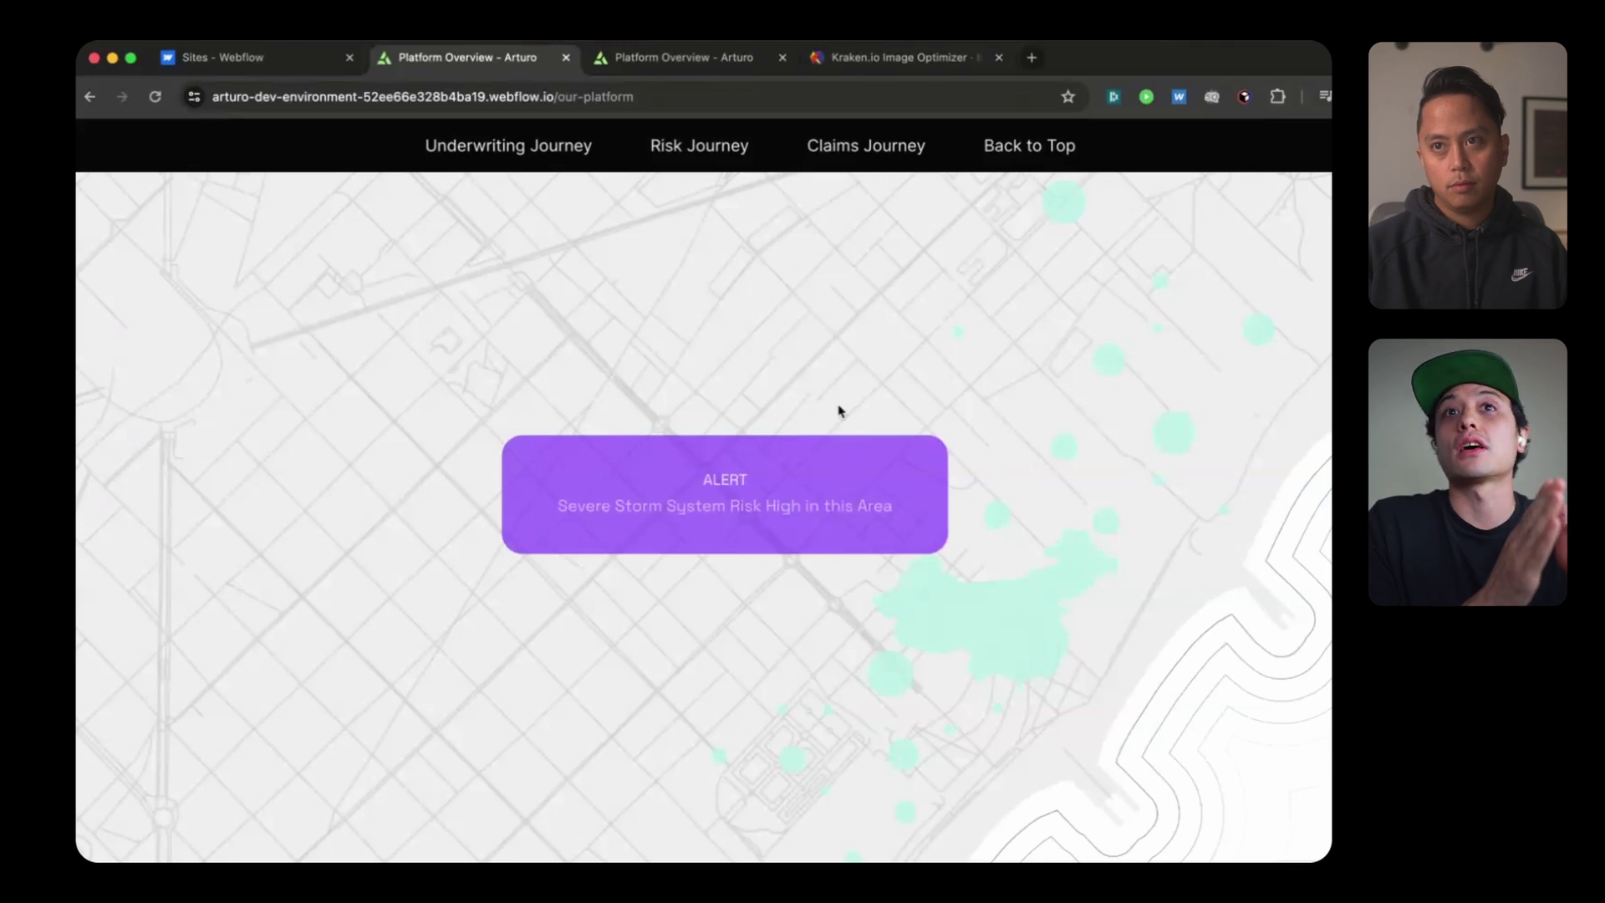
scroll(839, 410, up, 10)
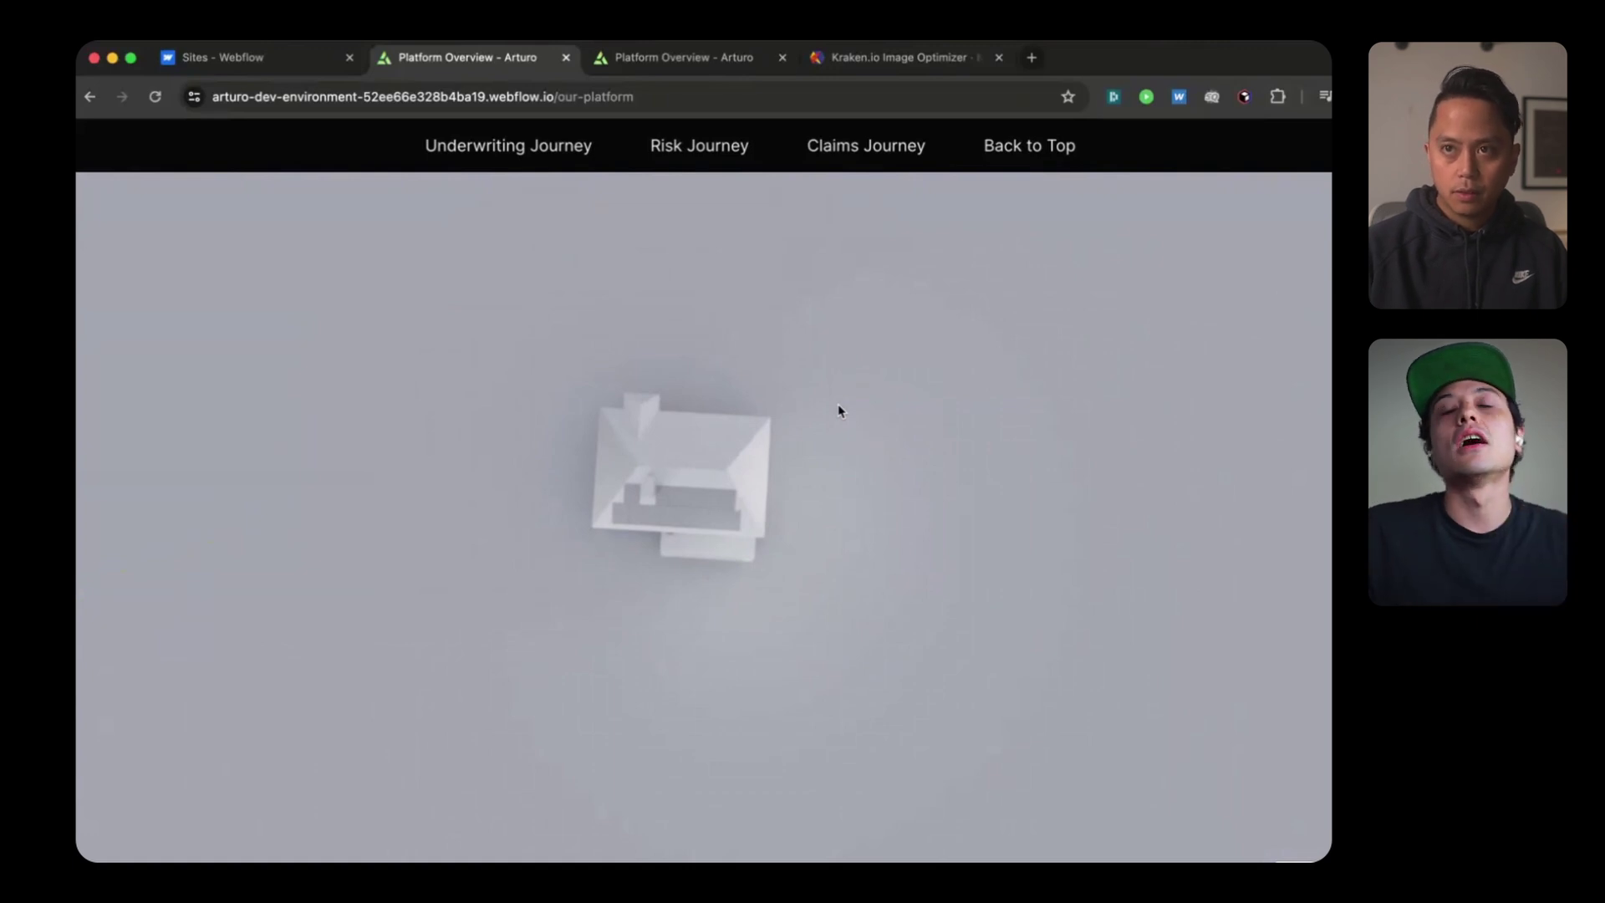
scroll(839, 409, down, 5)
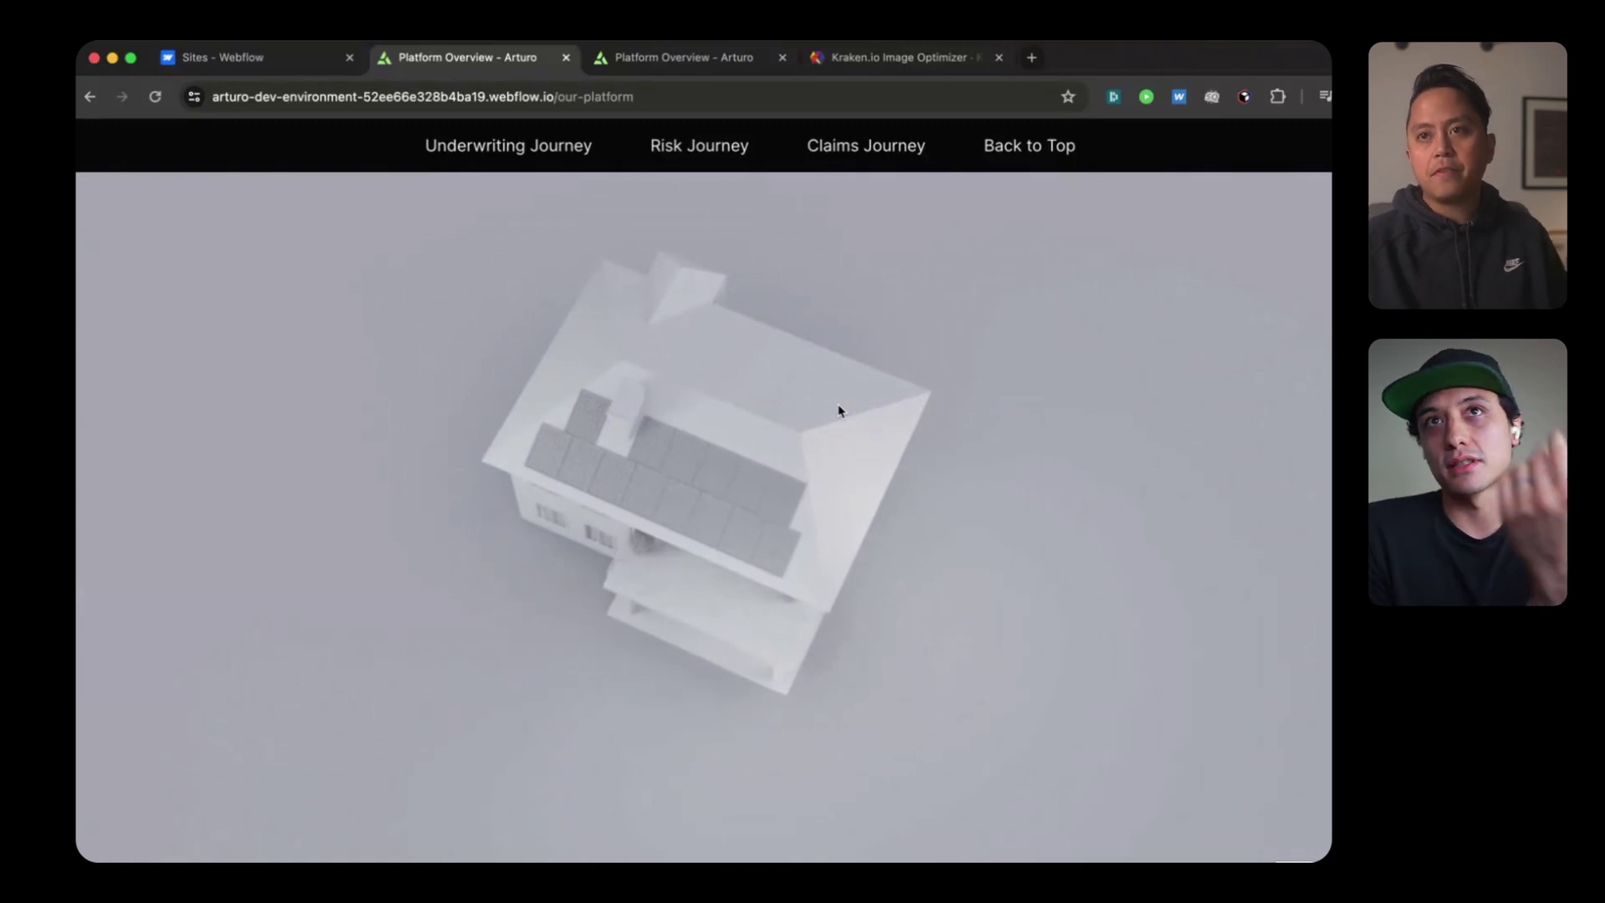
scroll(839, 410, down, 3)
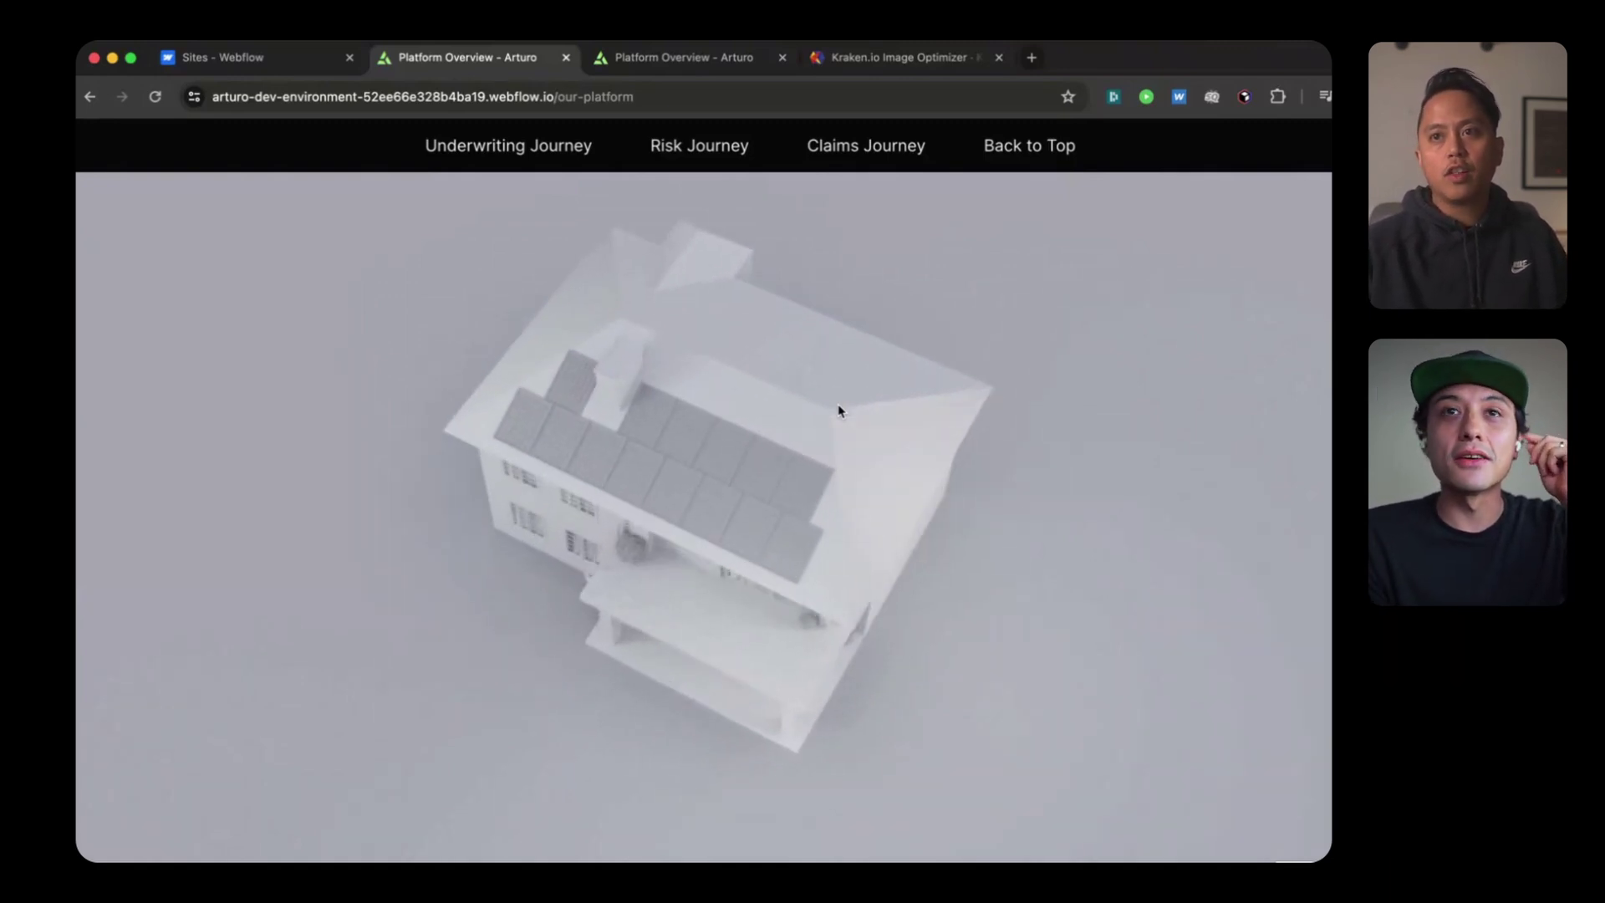
scroll(839, 409, down, 5)
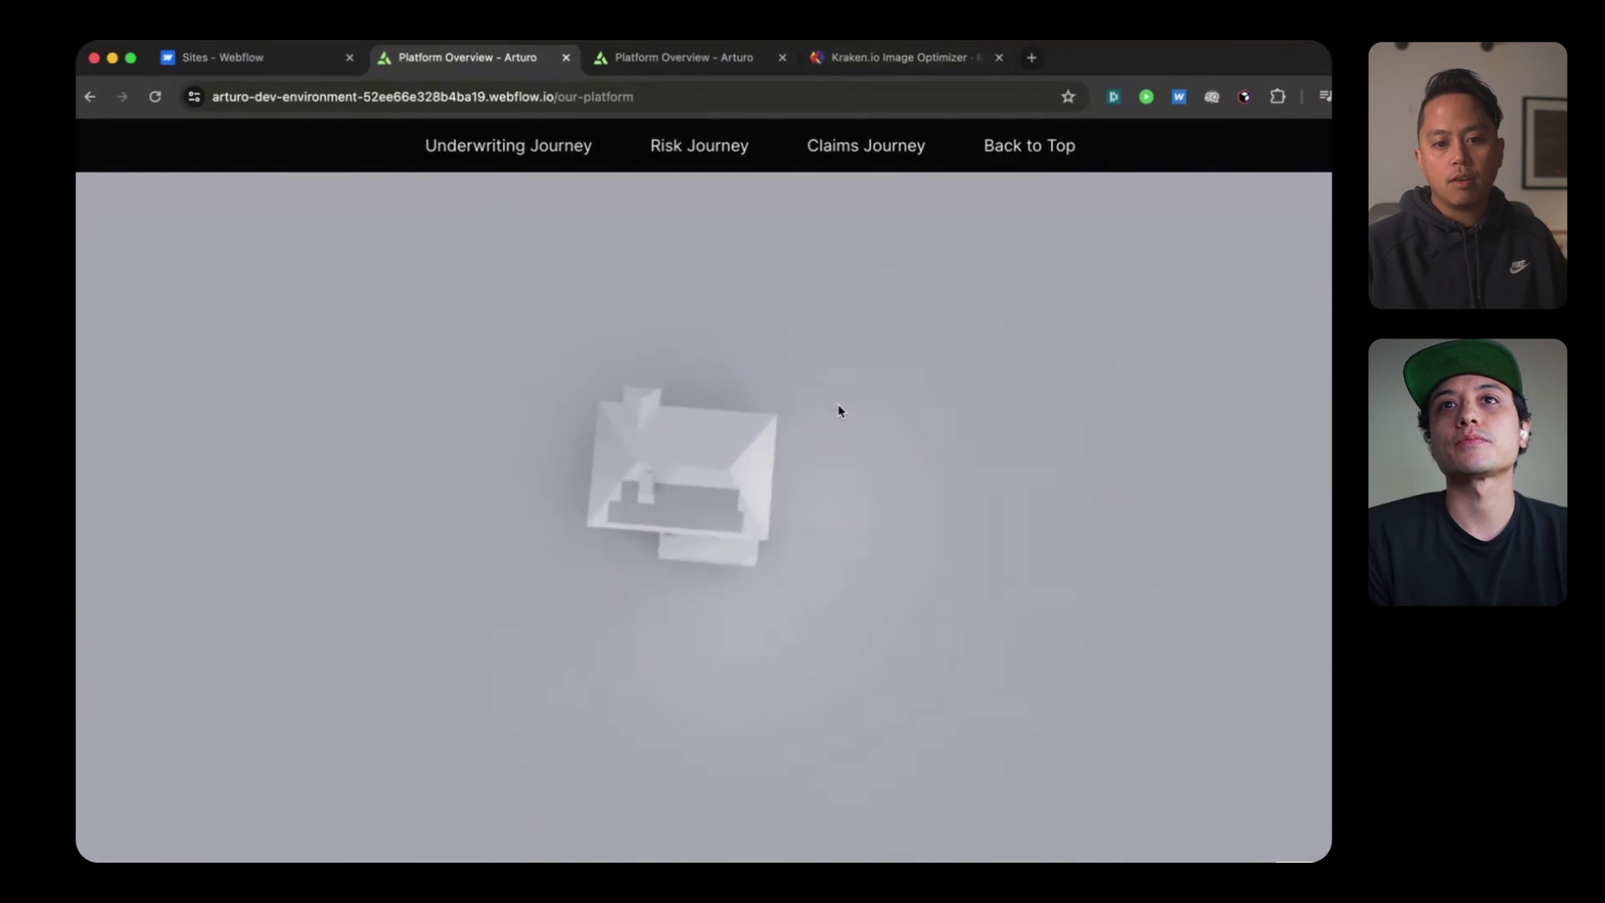
scroll(839, 409, down, 2)
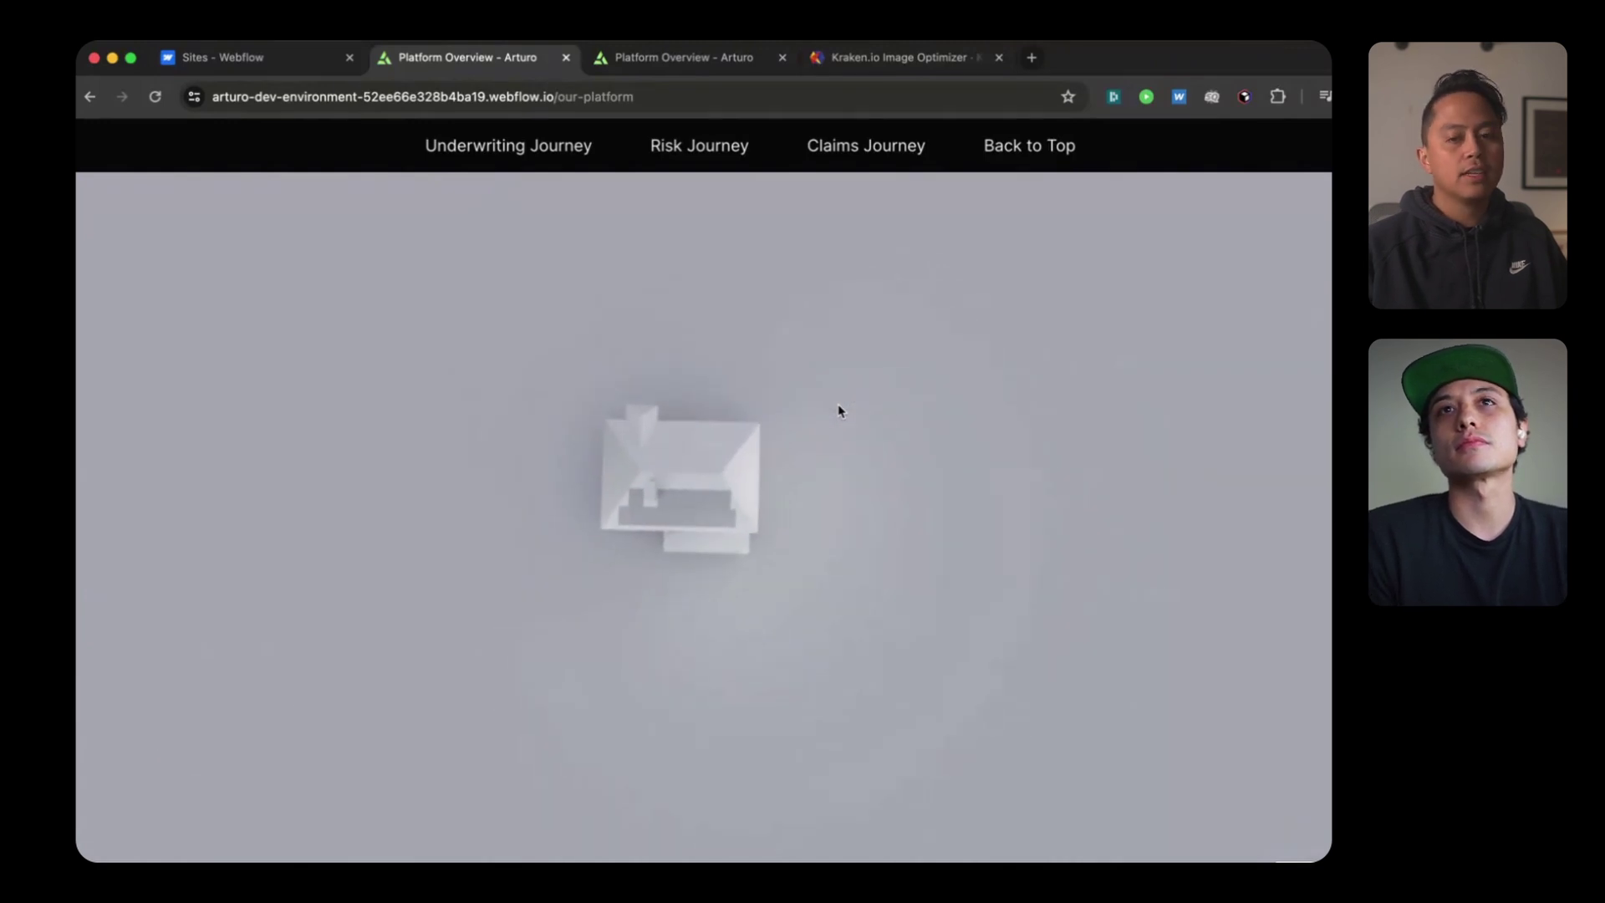
scroll(839, 409, down, 5)
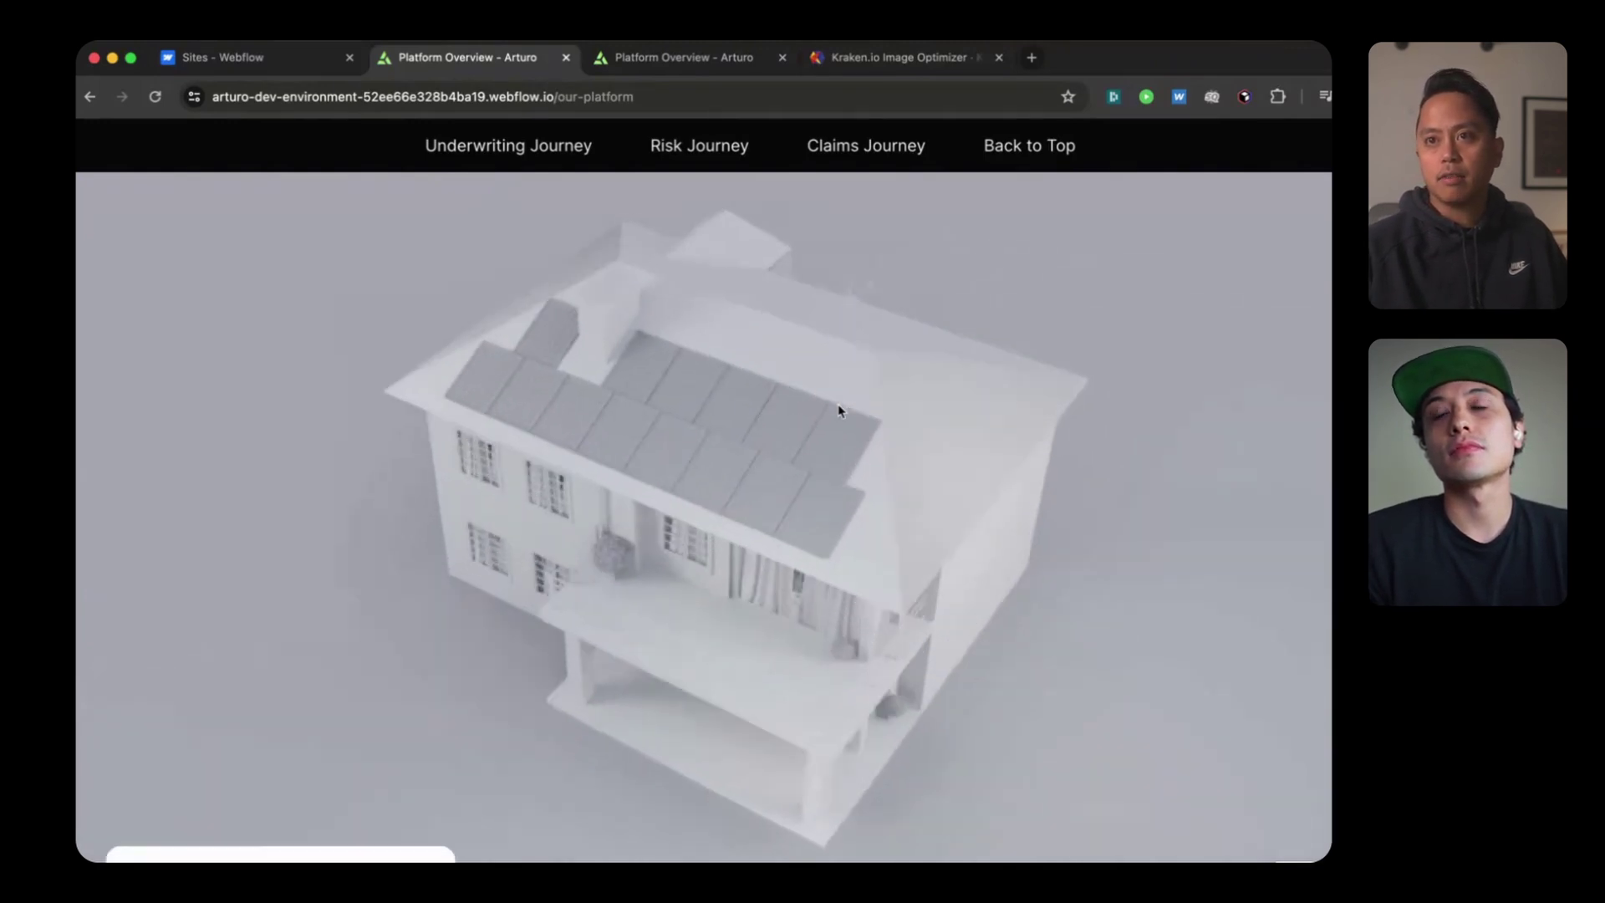
scroll(839, 410, down, 3)
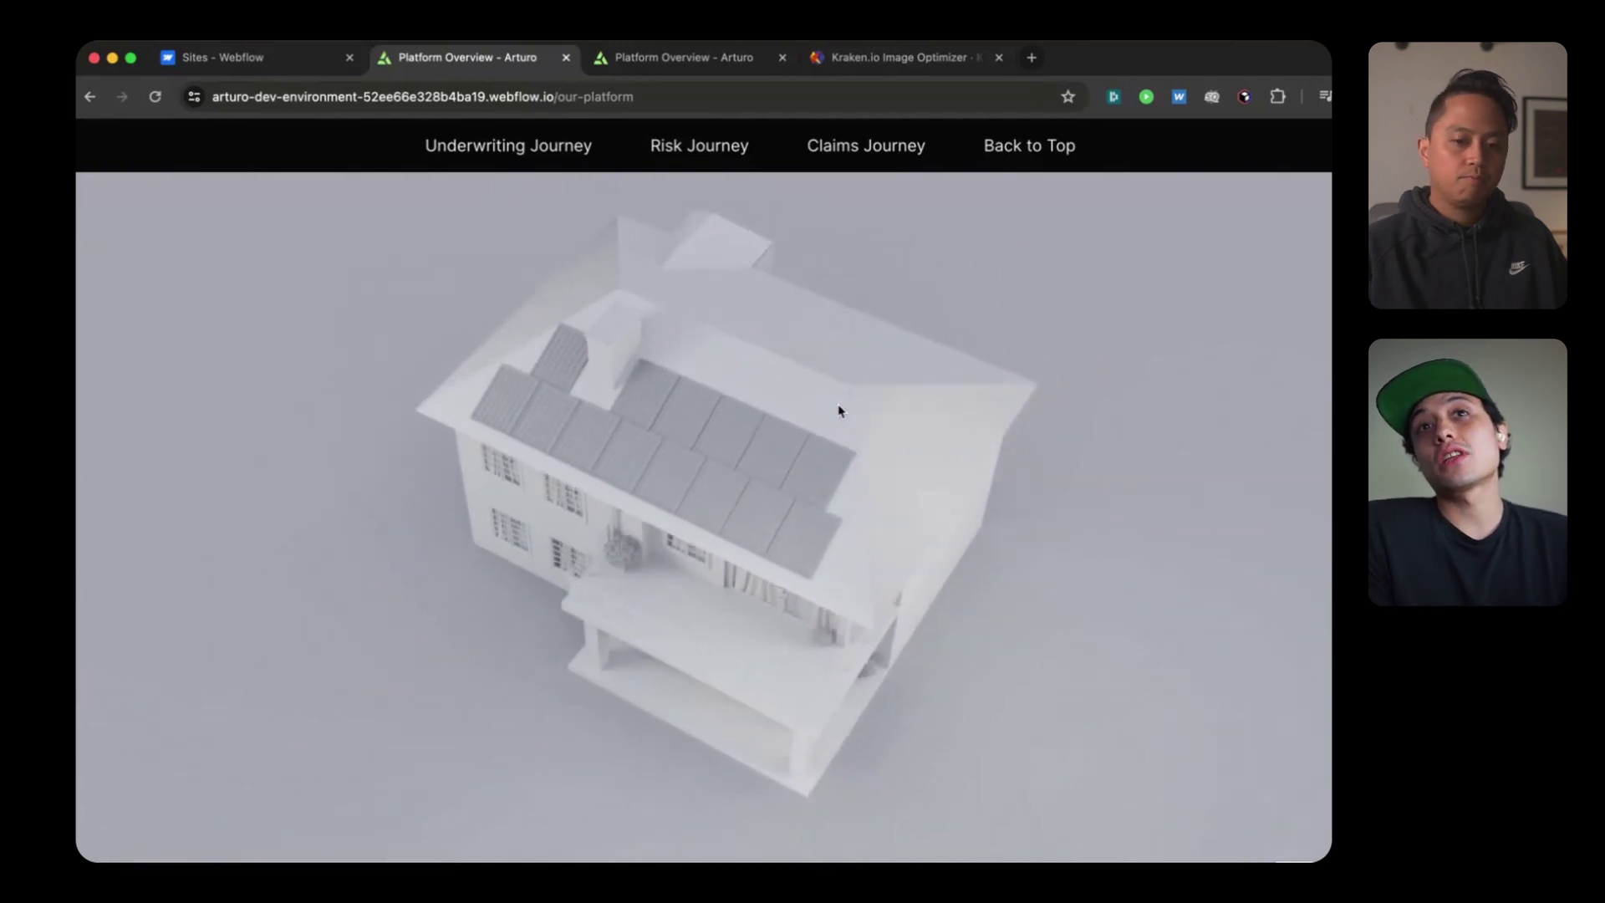
Step: Replay the camera descent onto the 3D house where the flood footprint text card and the flood callout come in
scroll(839, 410, down, 3)
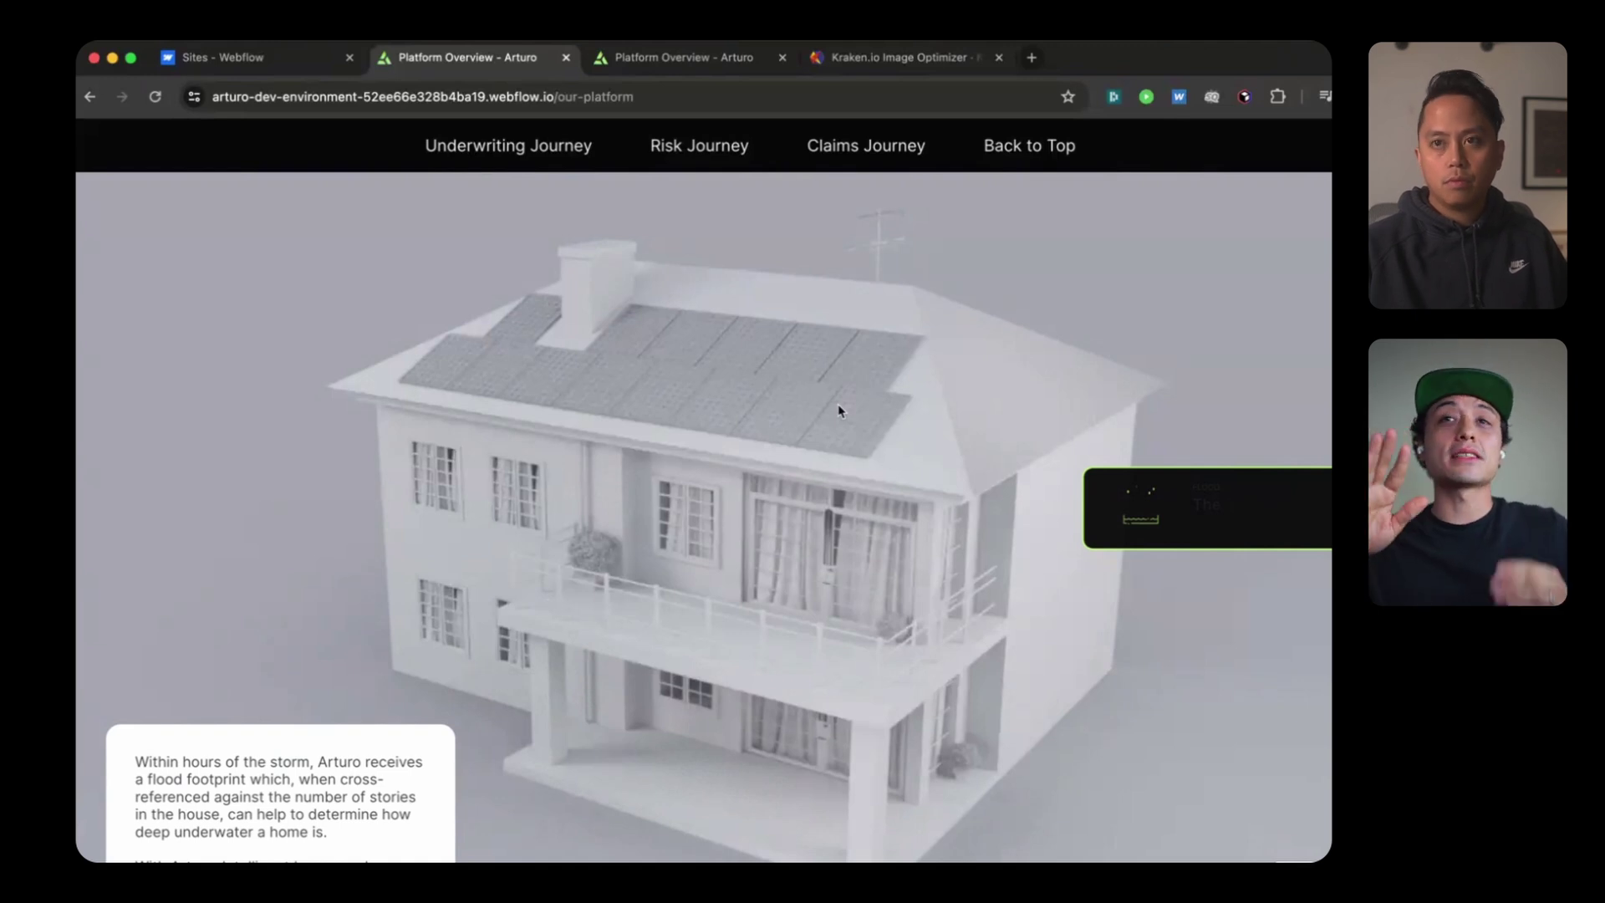
scroll(840, 410, up, 2)
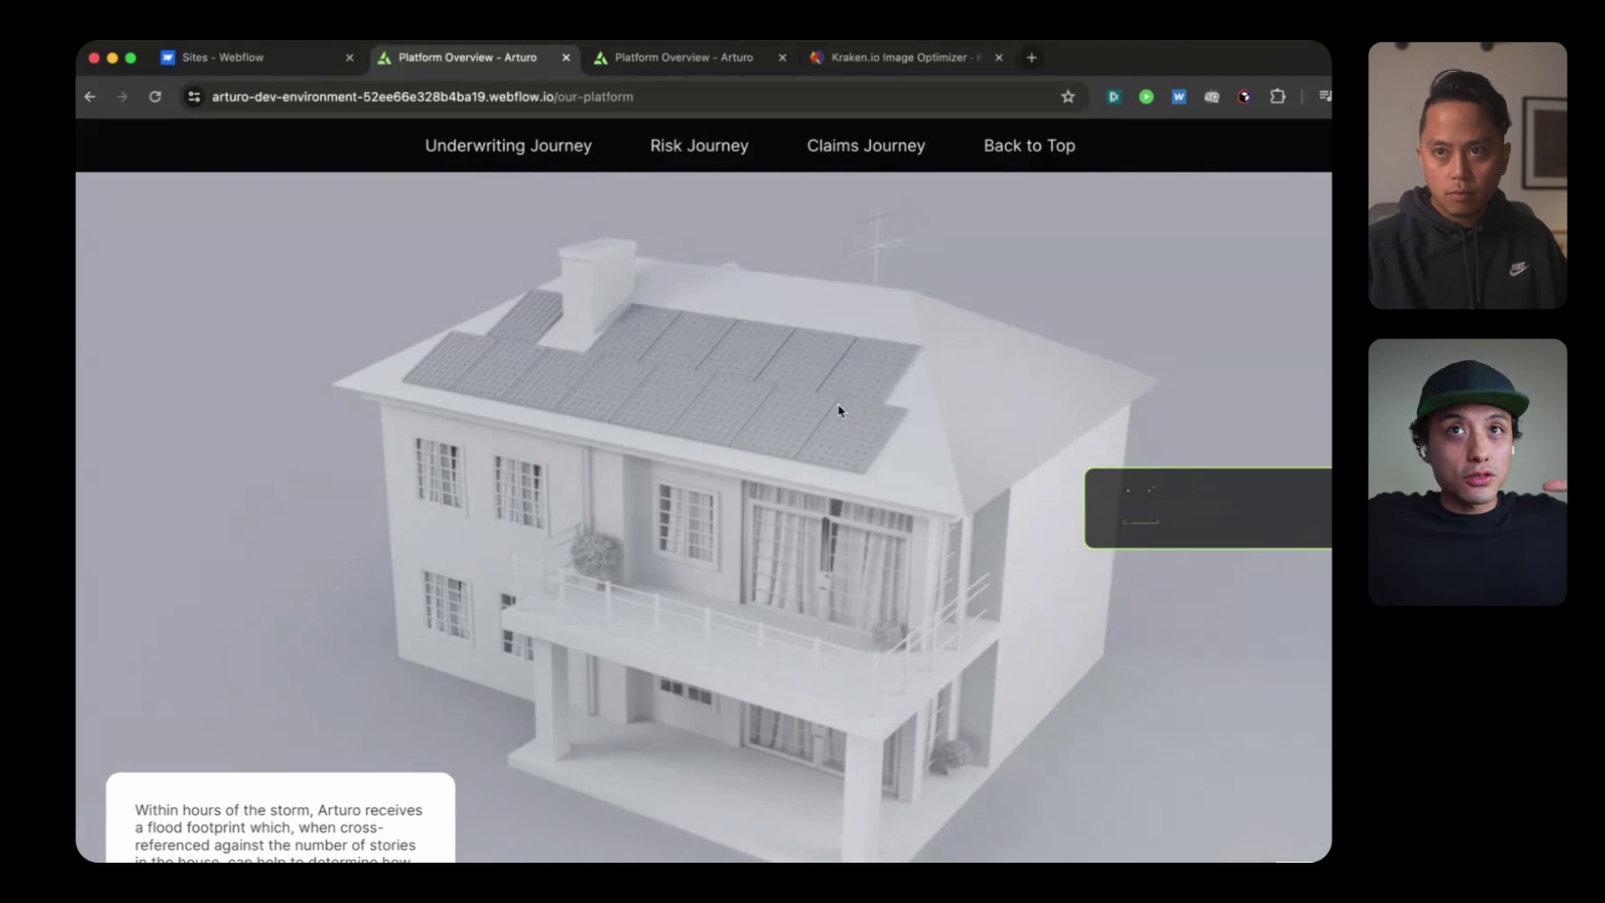
scroll(840, 410, up, 5)
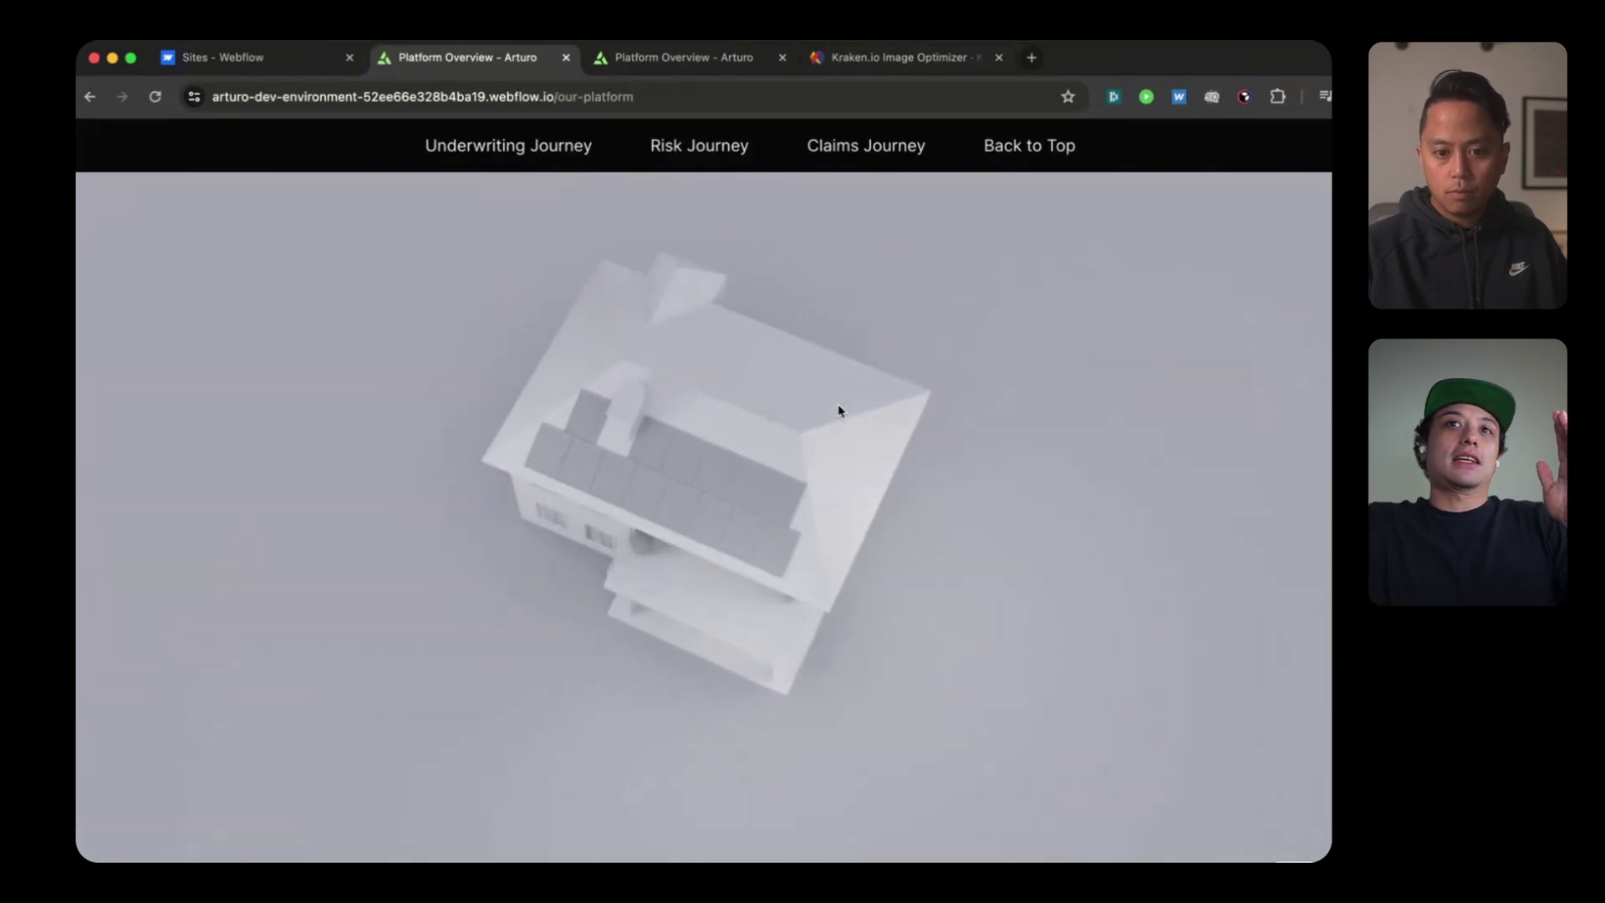
scroll(840, 409, up, 2)
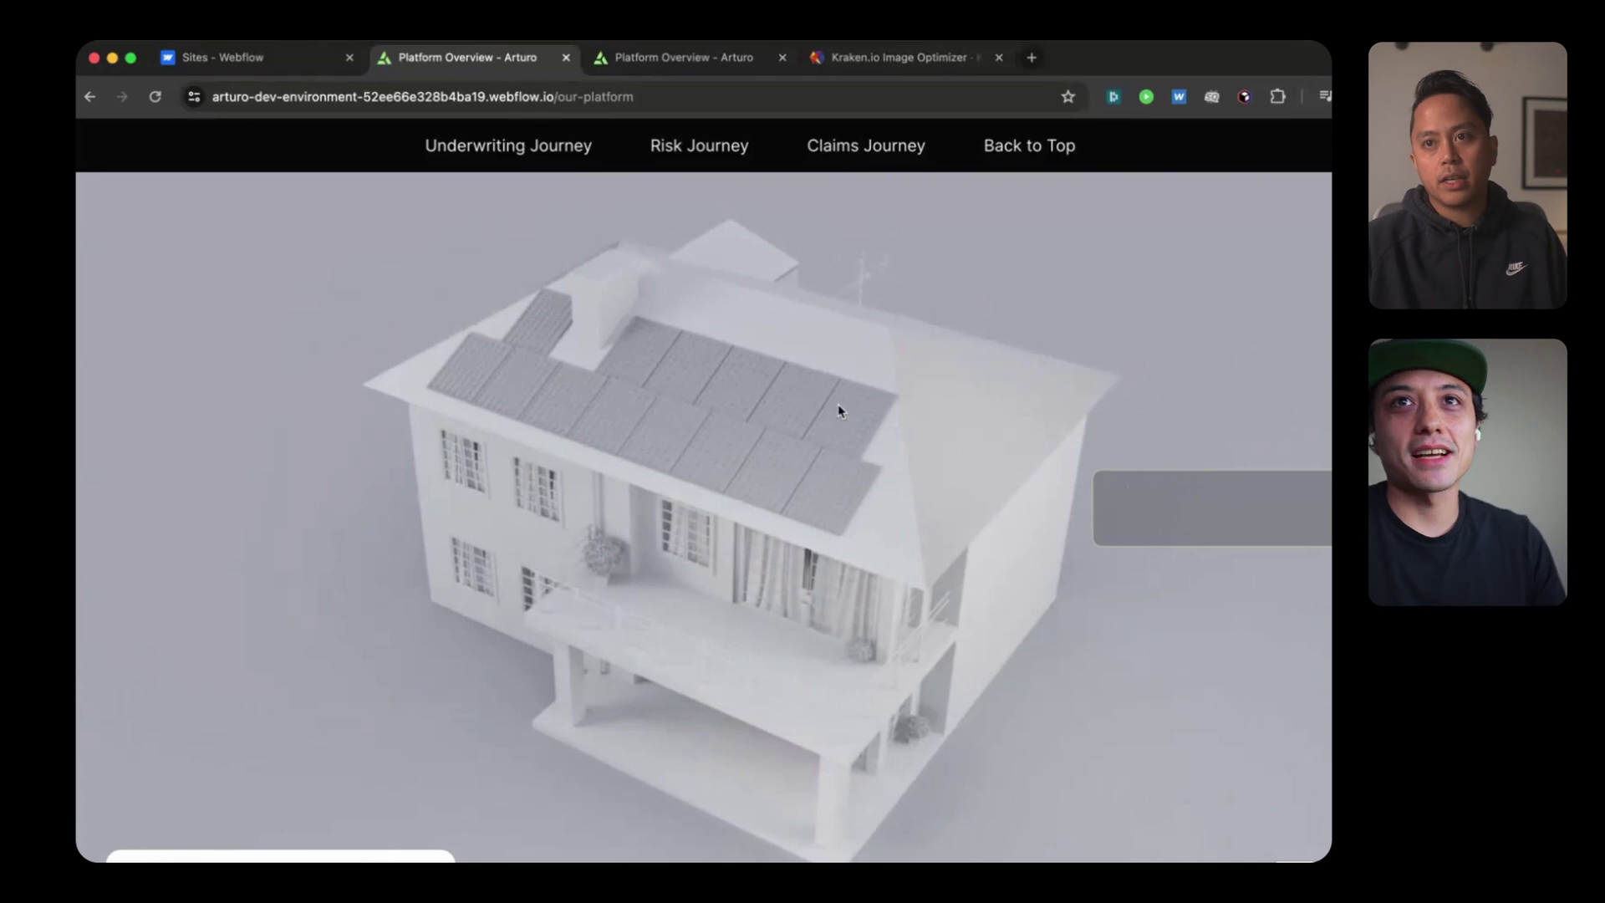
scroll(837, 410, down, 5)
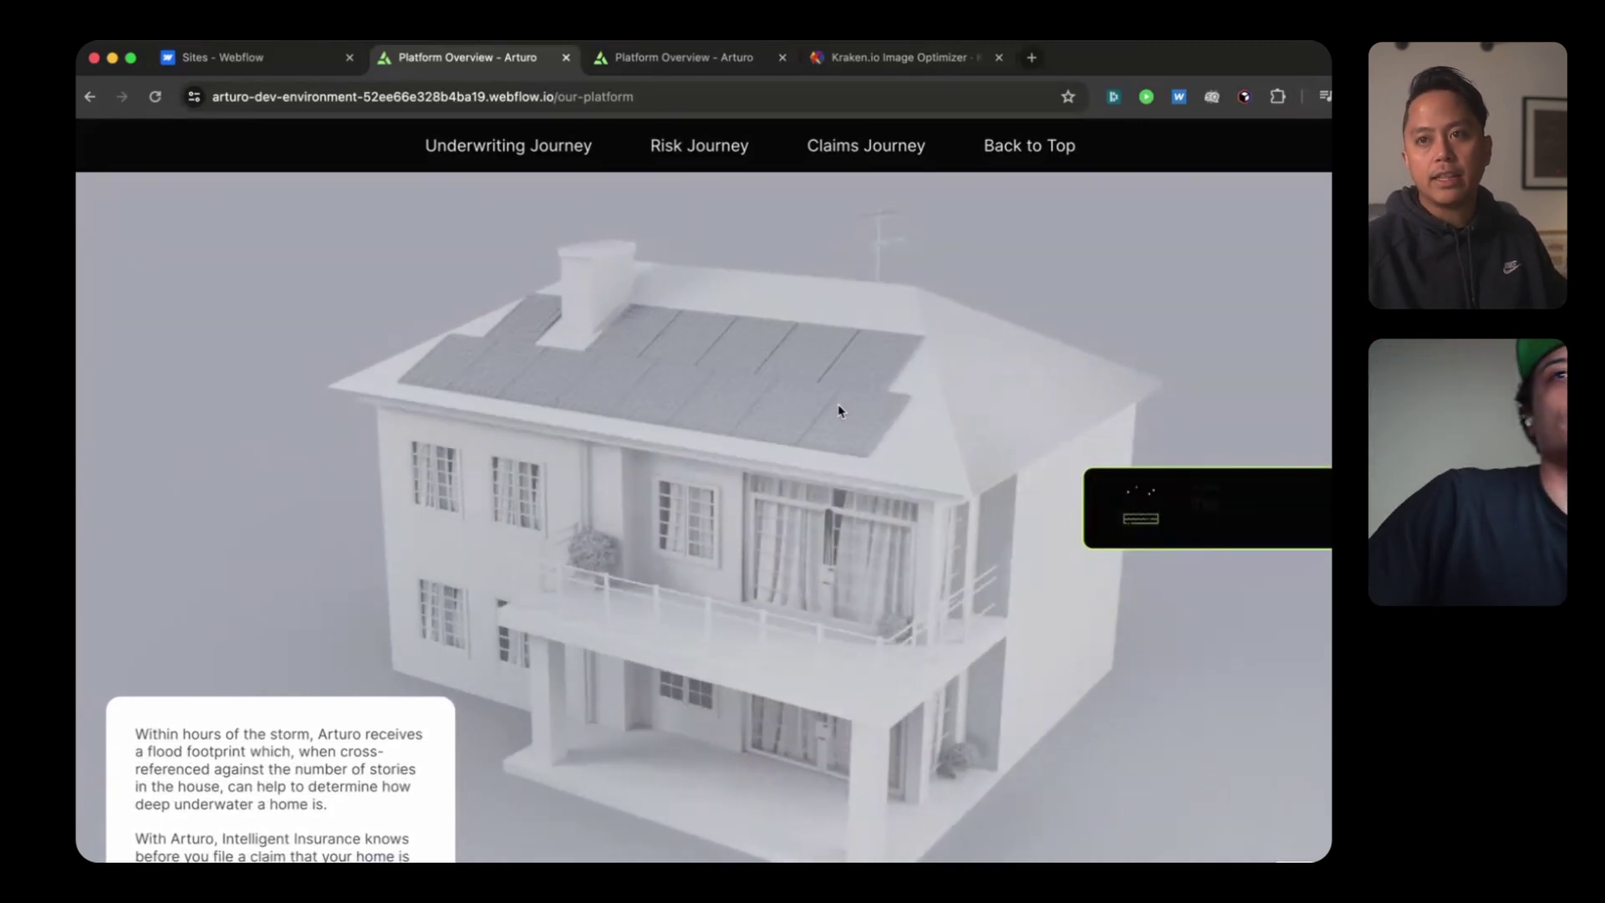
scroll(838, 409, down, 5)
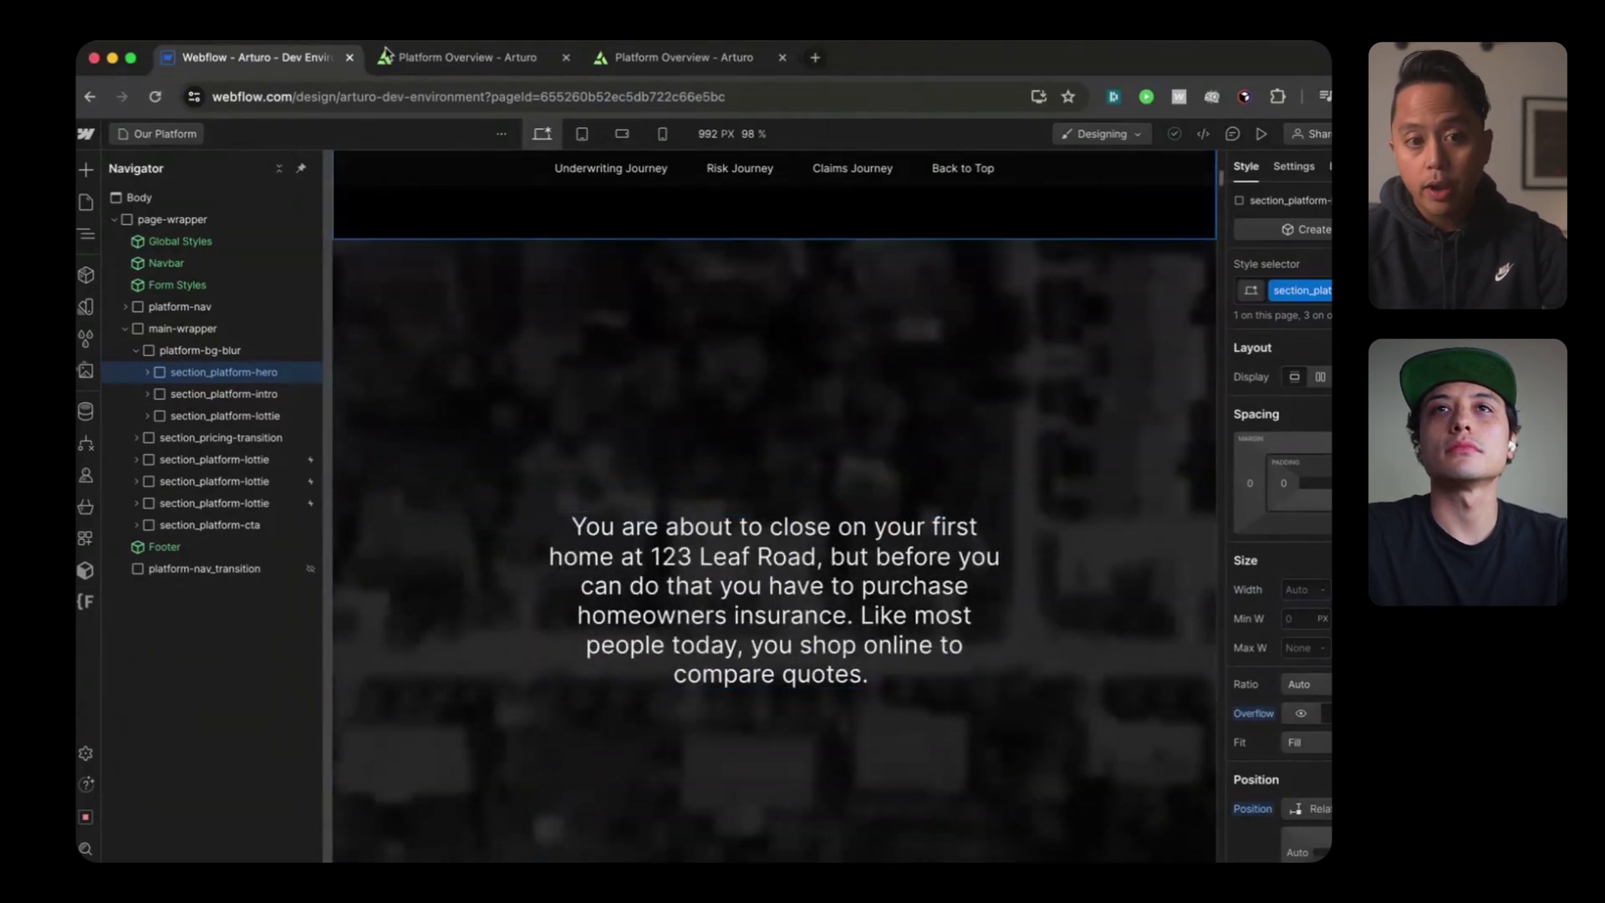
Step: Review the flooded house scene on the development page and its Intelligent Insurance text card
click(392, 57)
scroll(734, 455, up, 3)
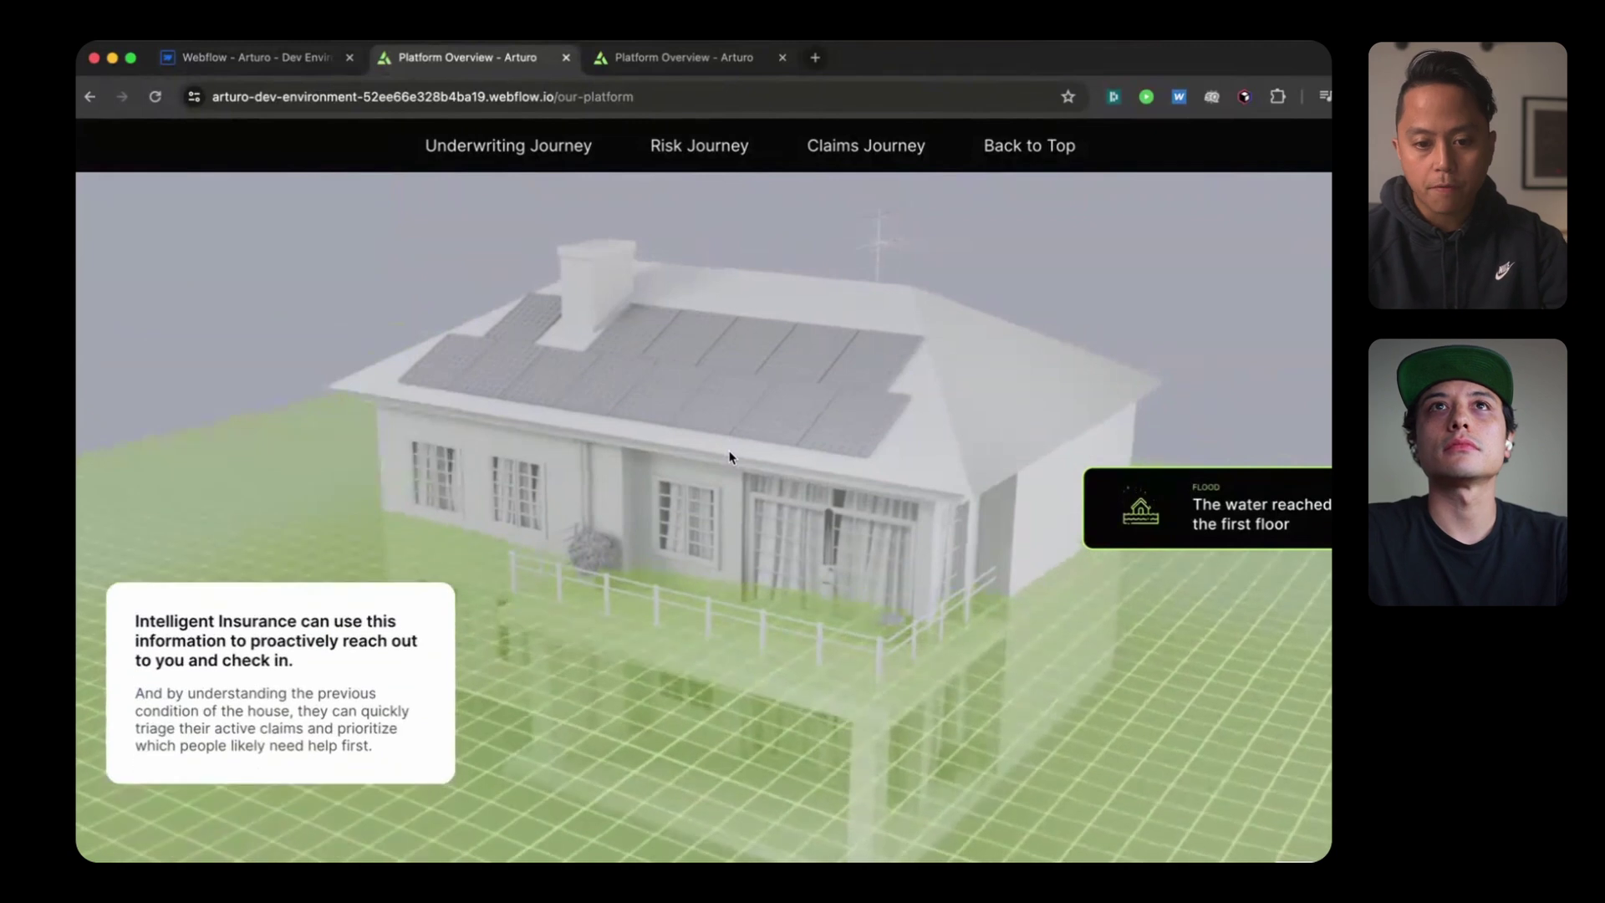
drag(190, 600, 398, 734)
click(398, 734)
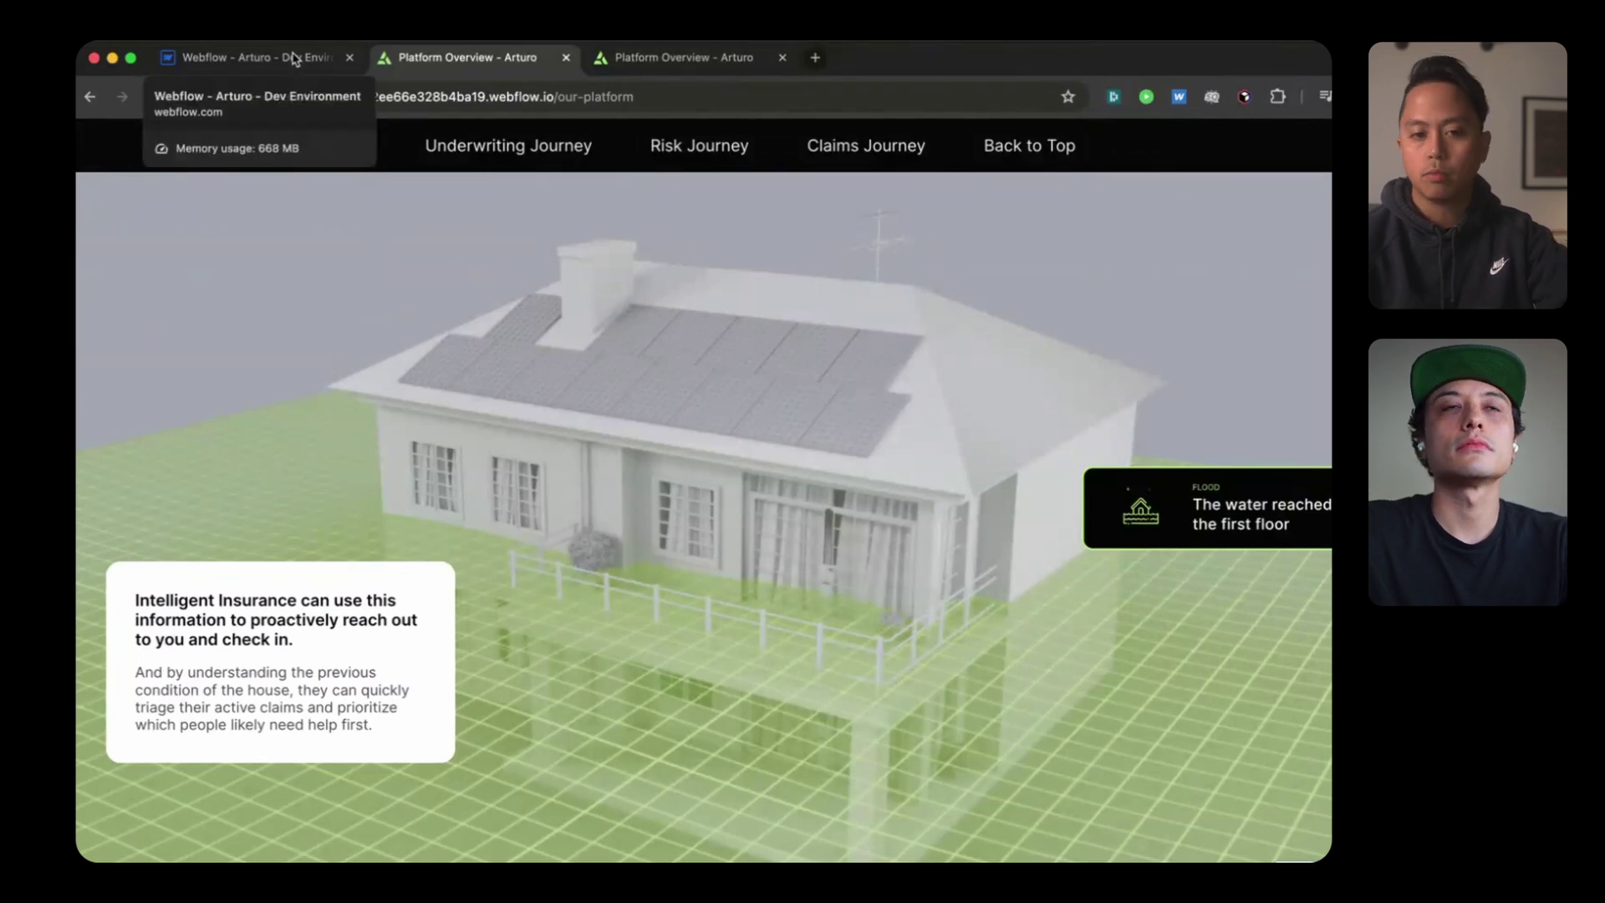
scroll(516, 385, down, 3)
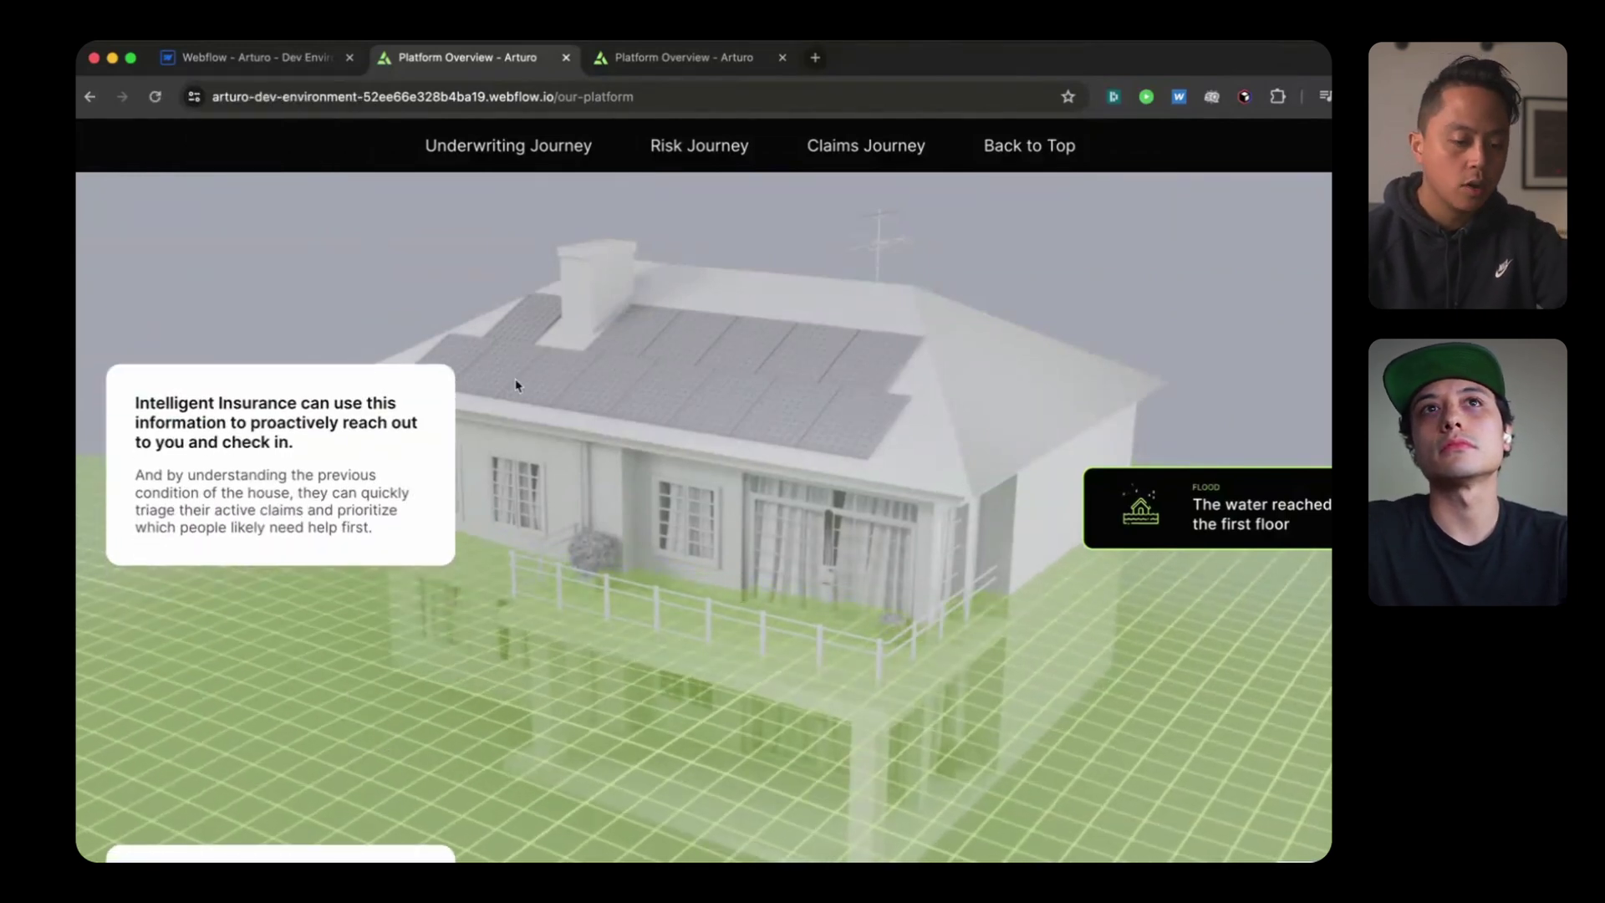
Step: Switch to the Webflow Designer, expand section_platform-intro and section_platform-lottie, and select platform-lottie_frame inside platform-lottie_track
click(275, 63)
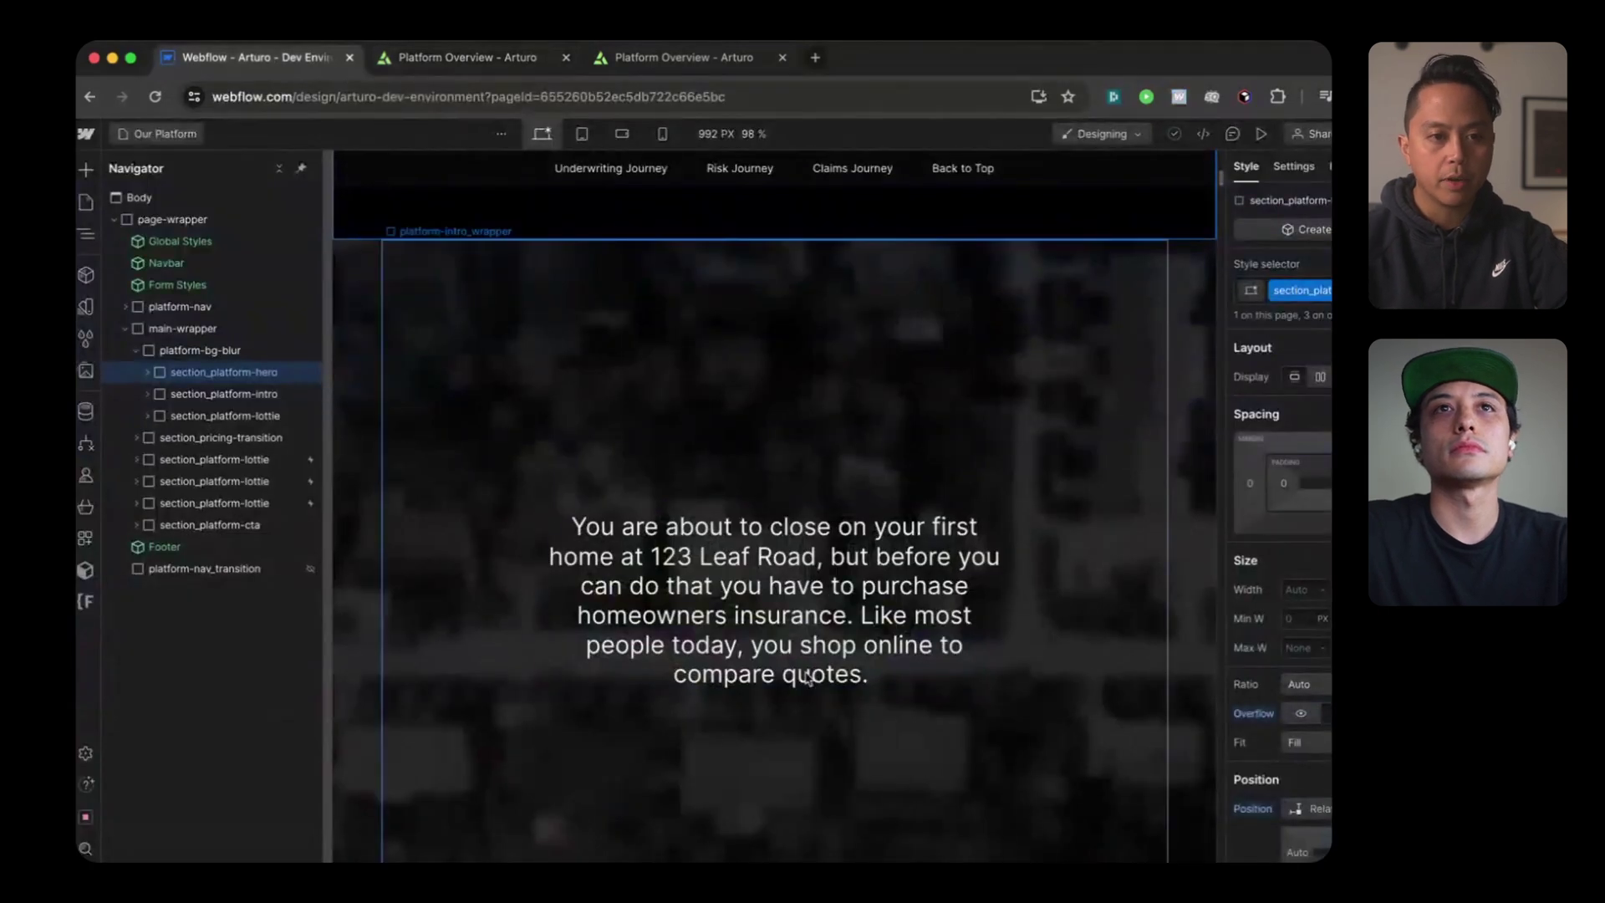
click(807, 679)
click(148, 417)
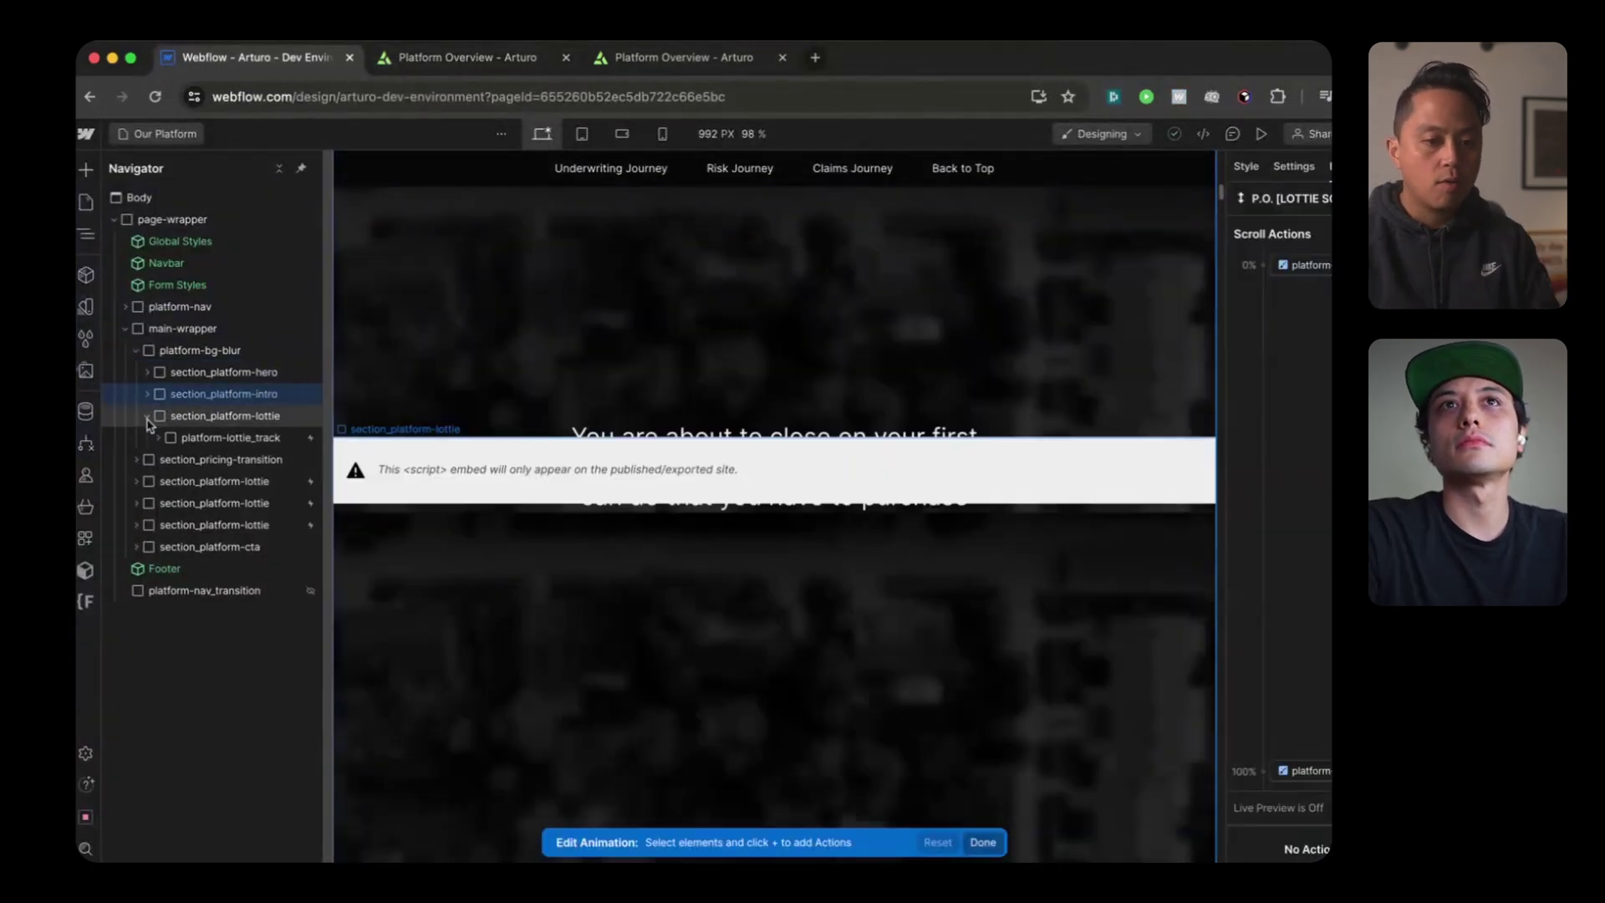
click(149, 398)
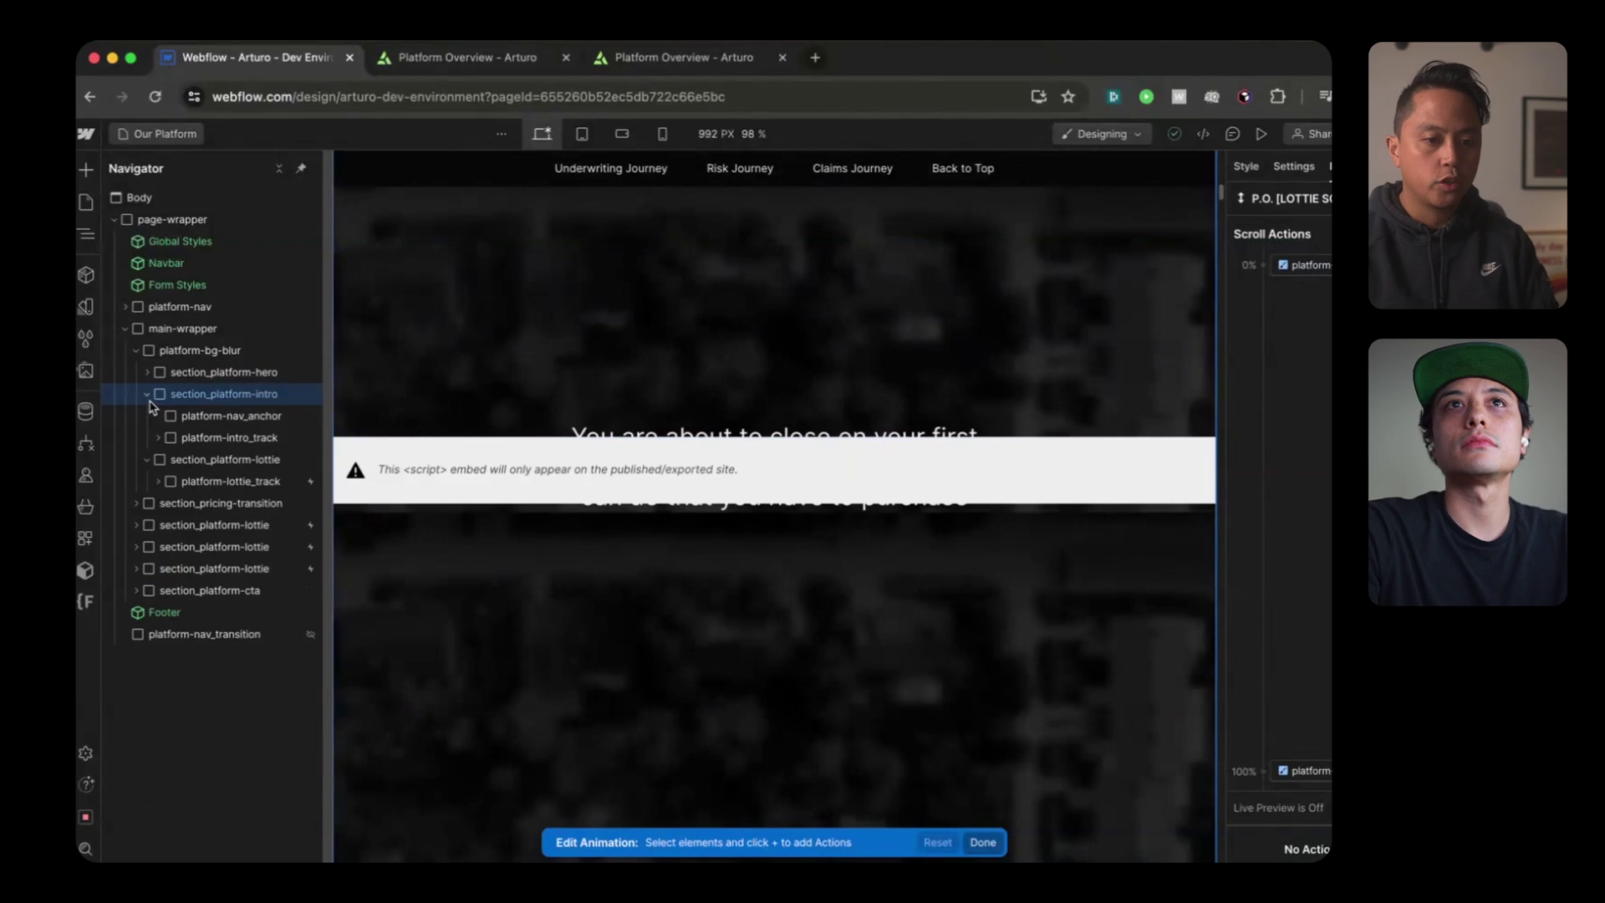
click(160, 480)
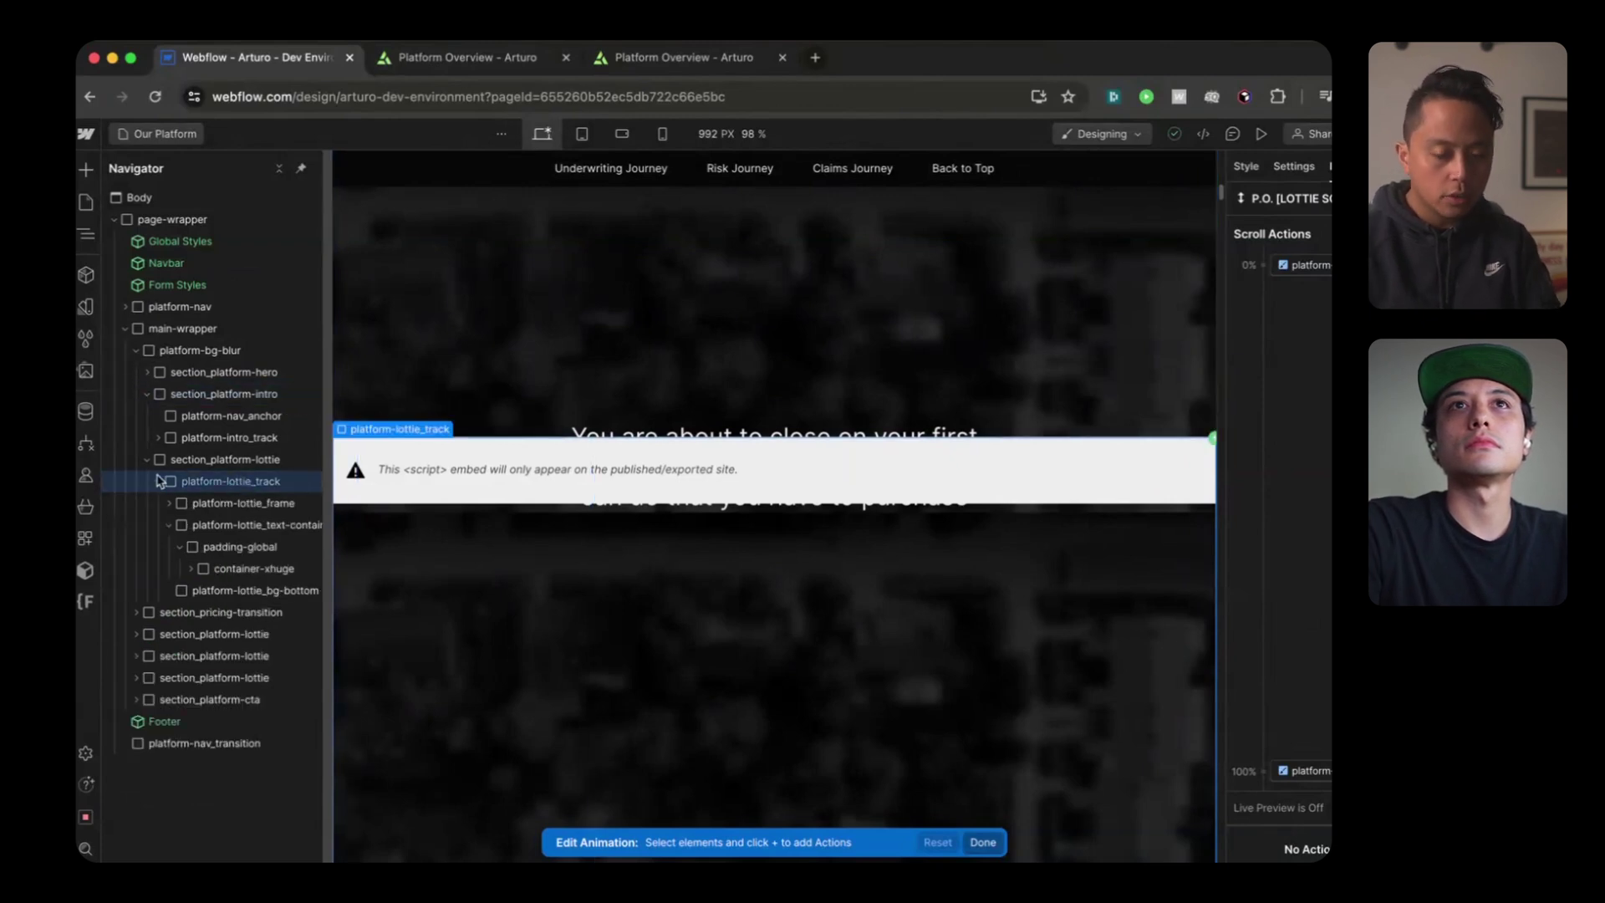
click(169, 525)
click(178, 504)
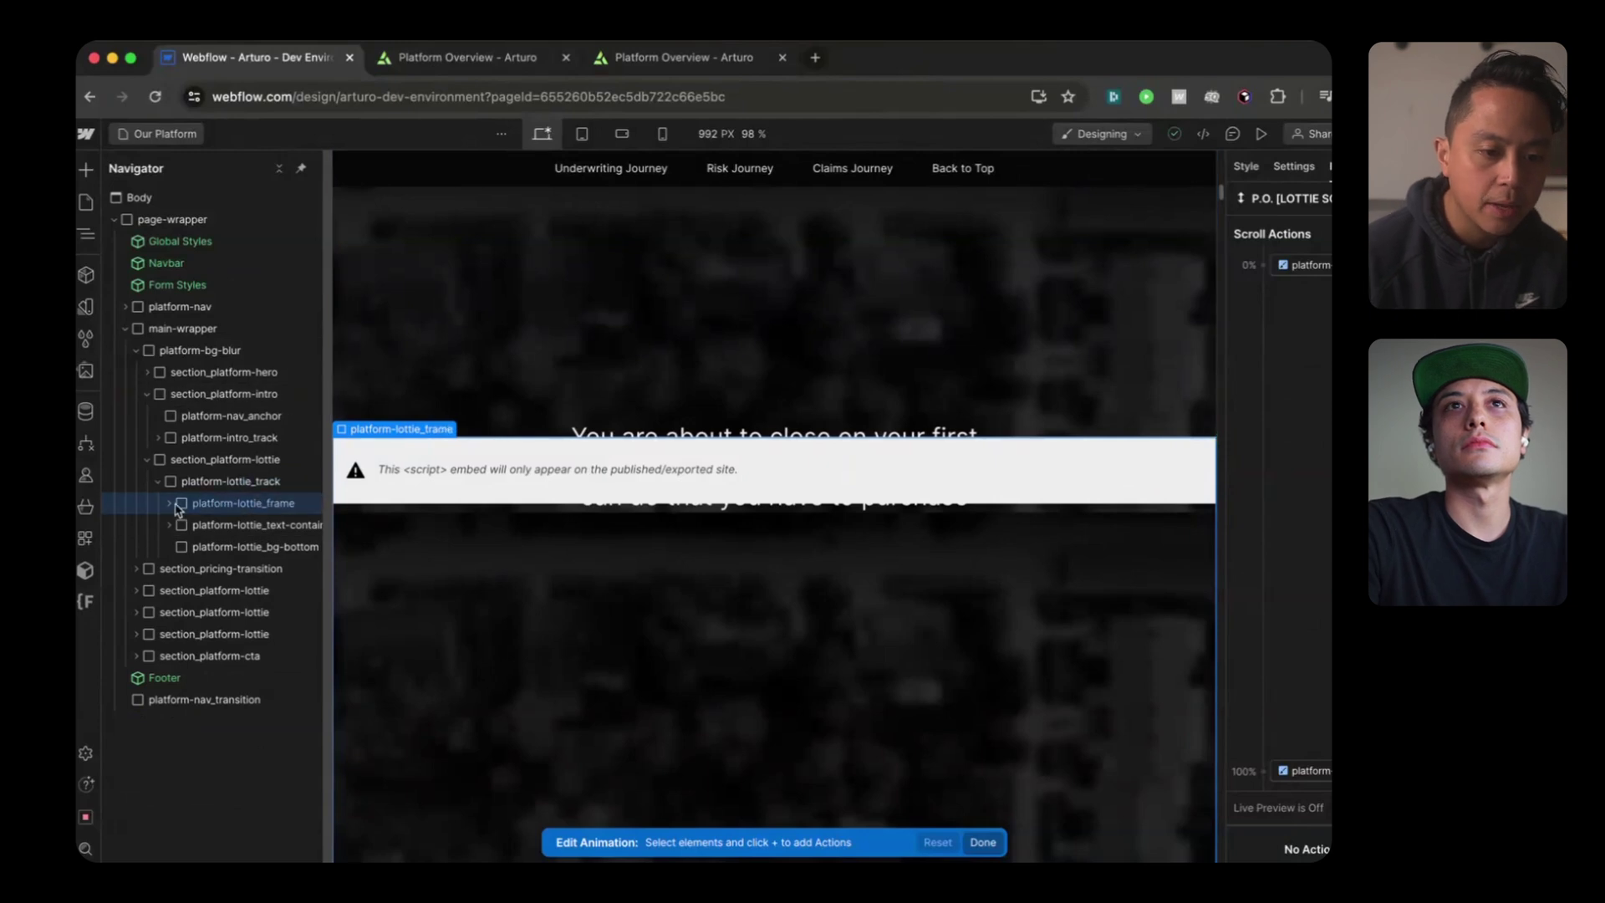
Step: Expand platform-lottie_frame down to the contents of the first platform-lottie_wrapper and show the frame's style properties
scroll(215, 462, right, 2)
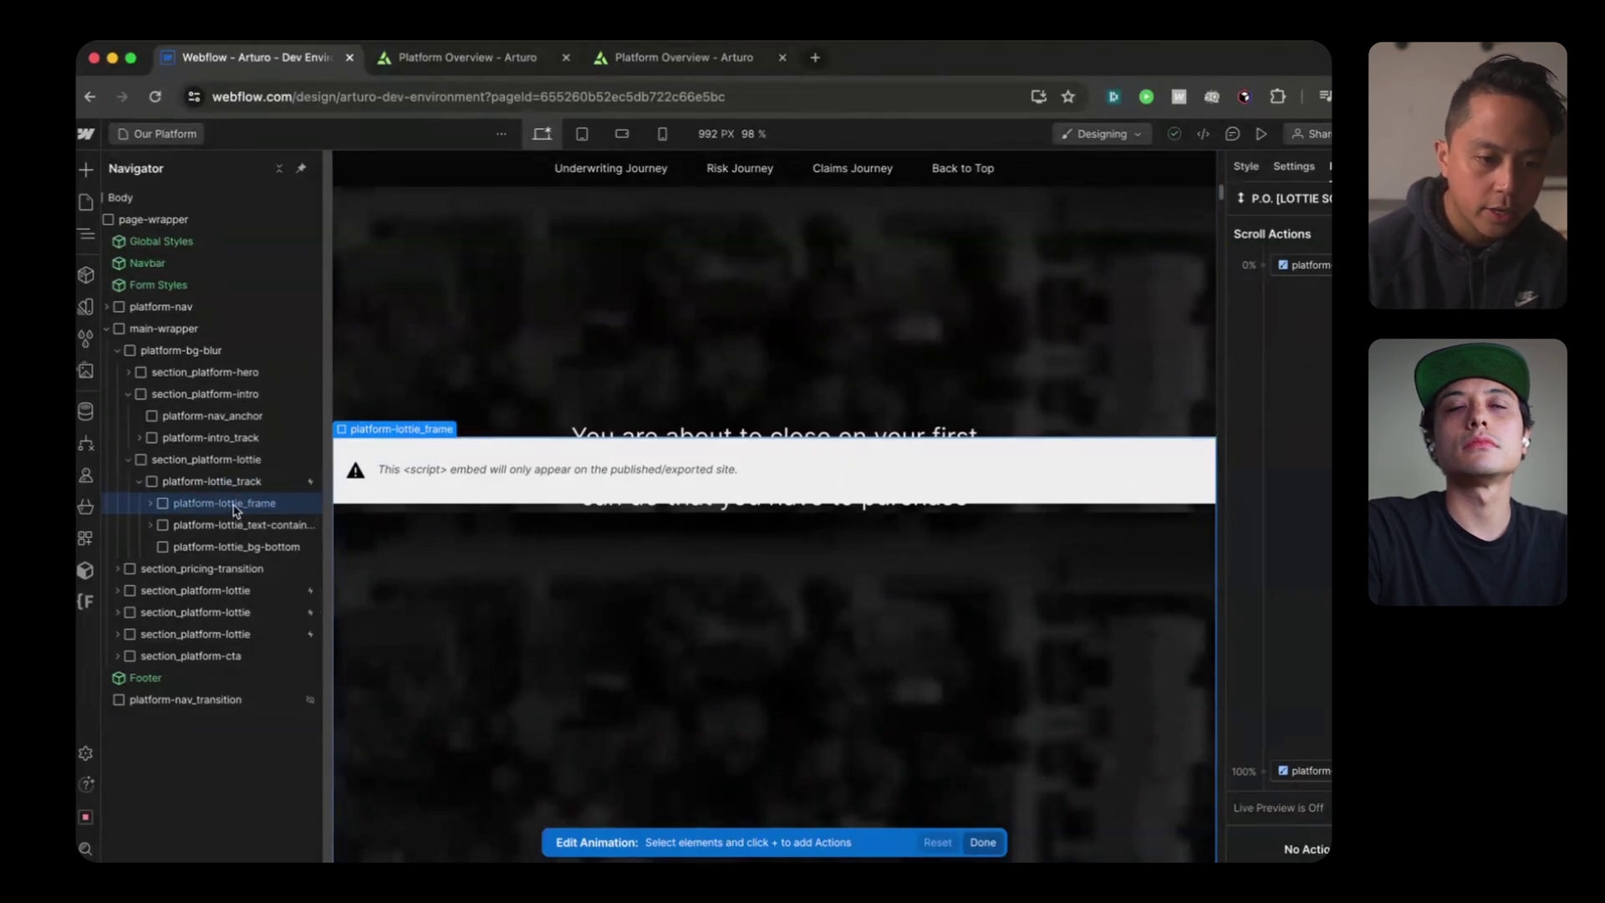
scroll(235, 511, left, 2)
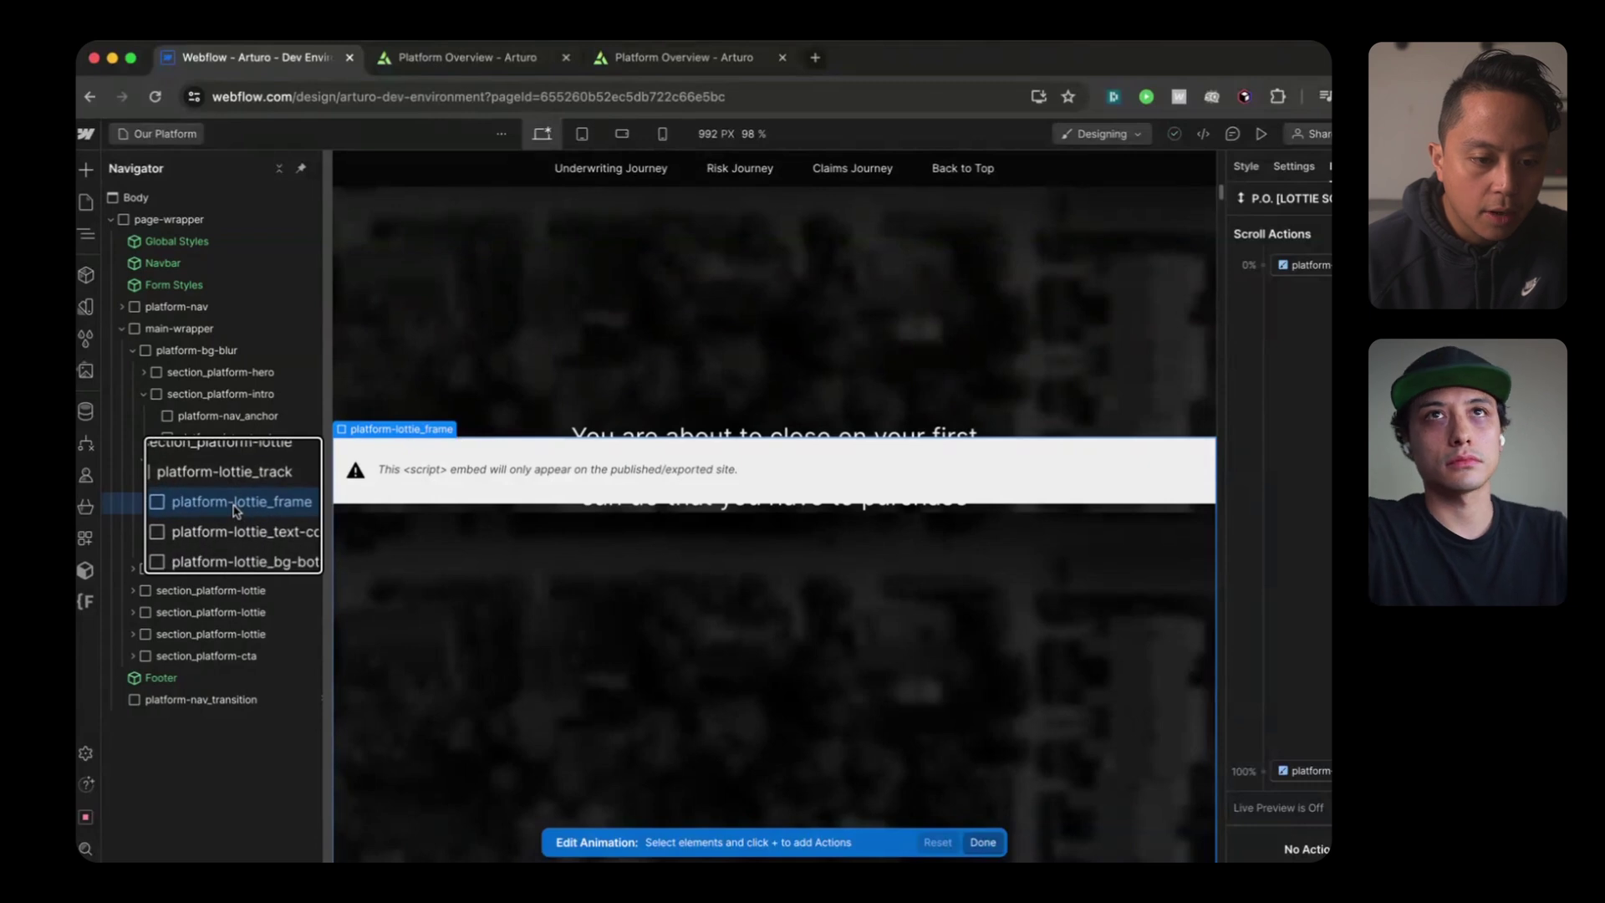
scroll(250, 523, right, 2)
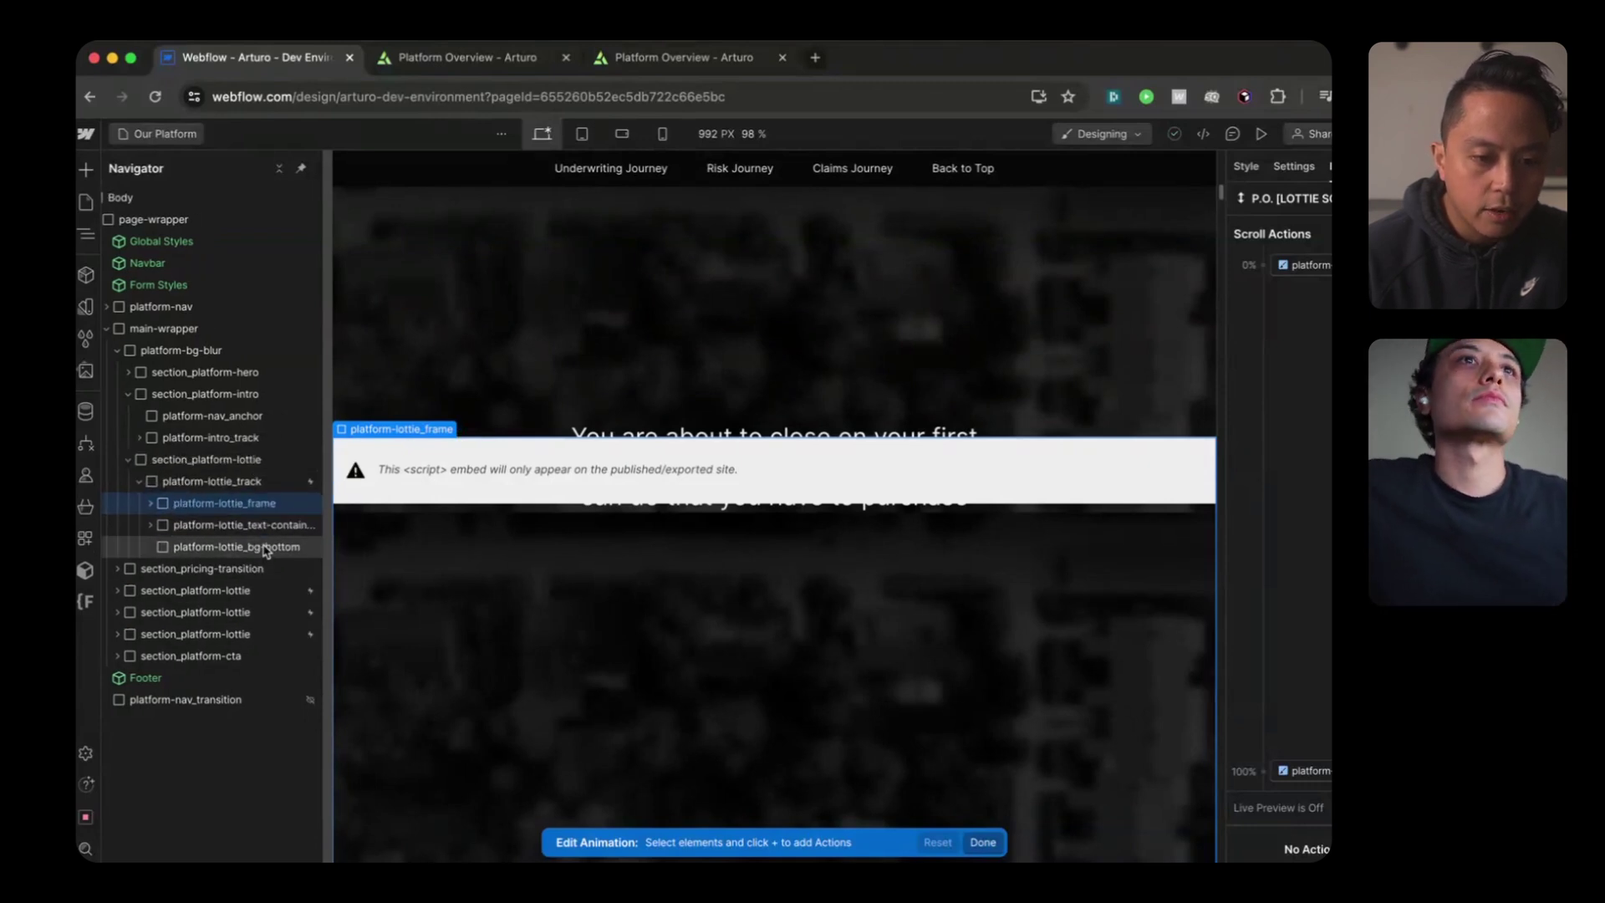
click(150, 504)
click(161, 525)
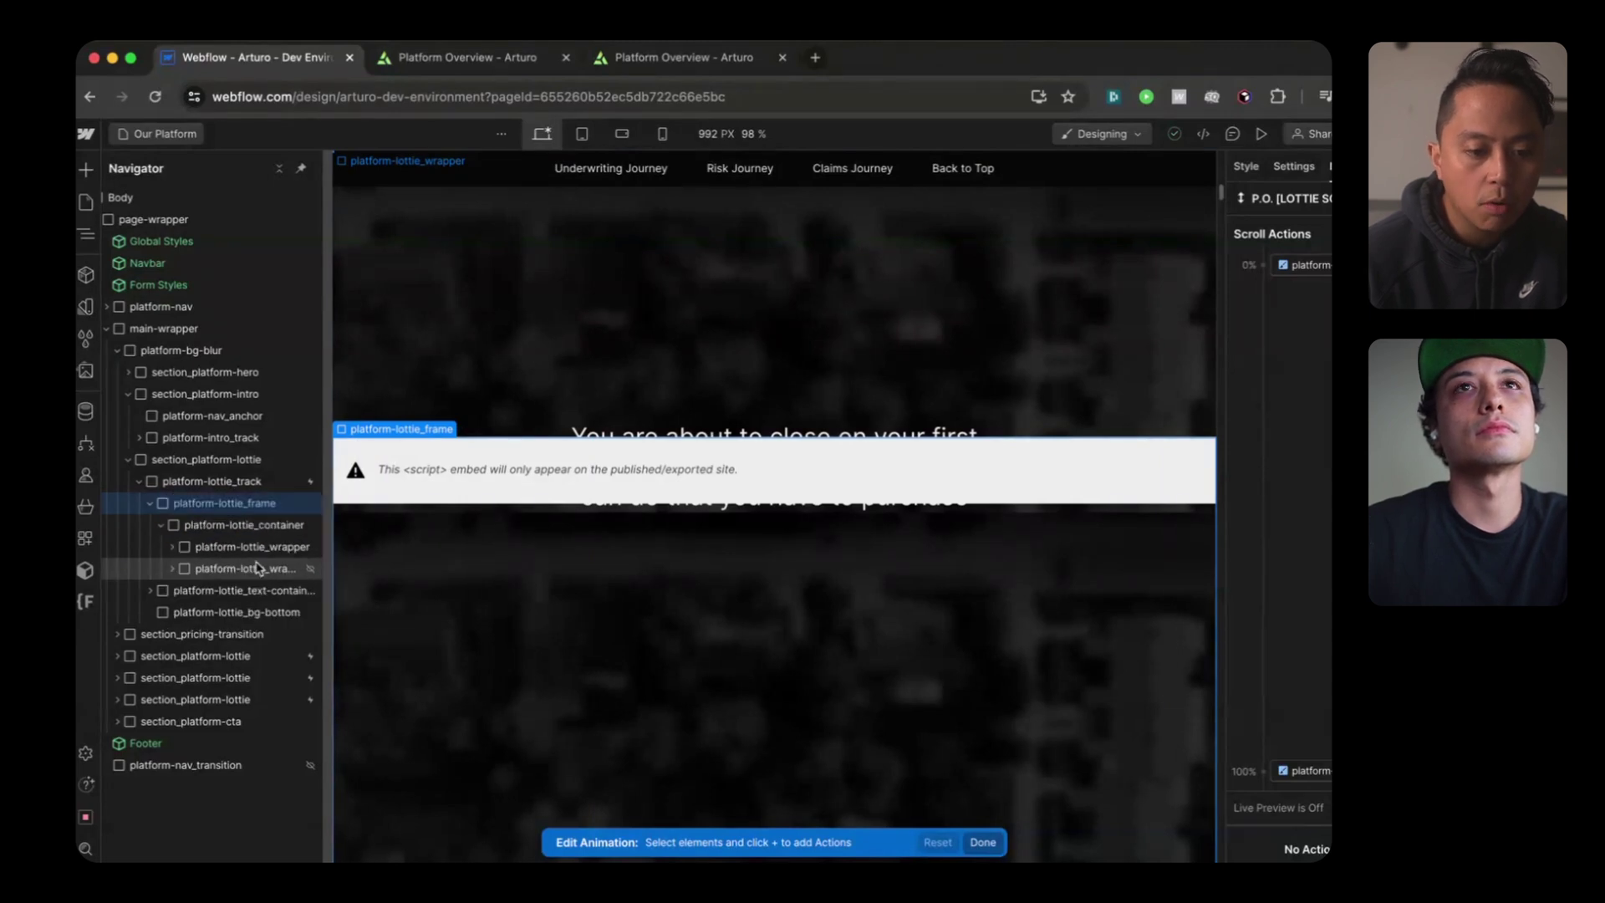
click(171, 547)
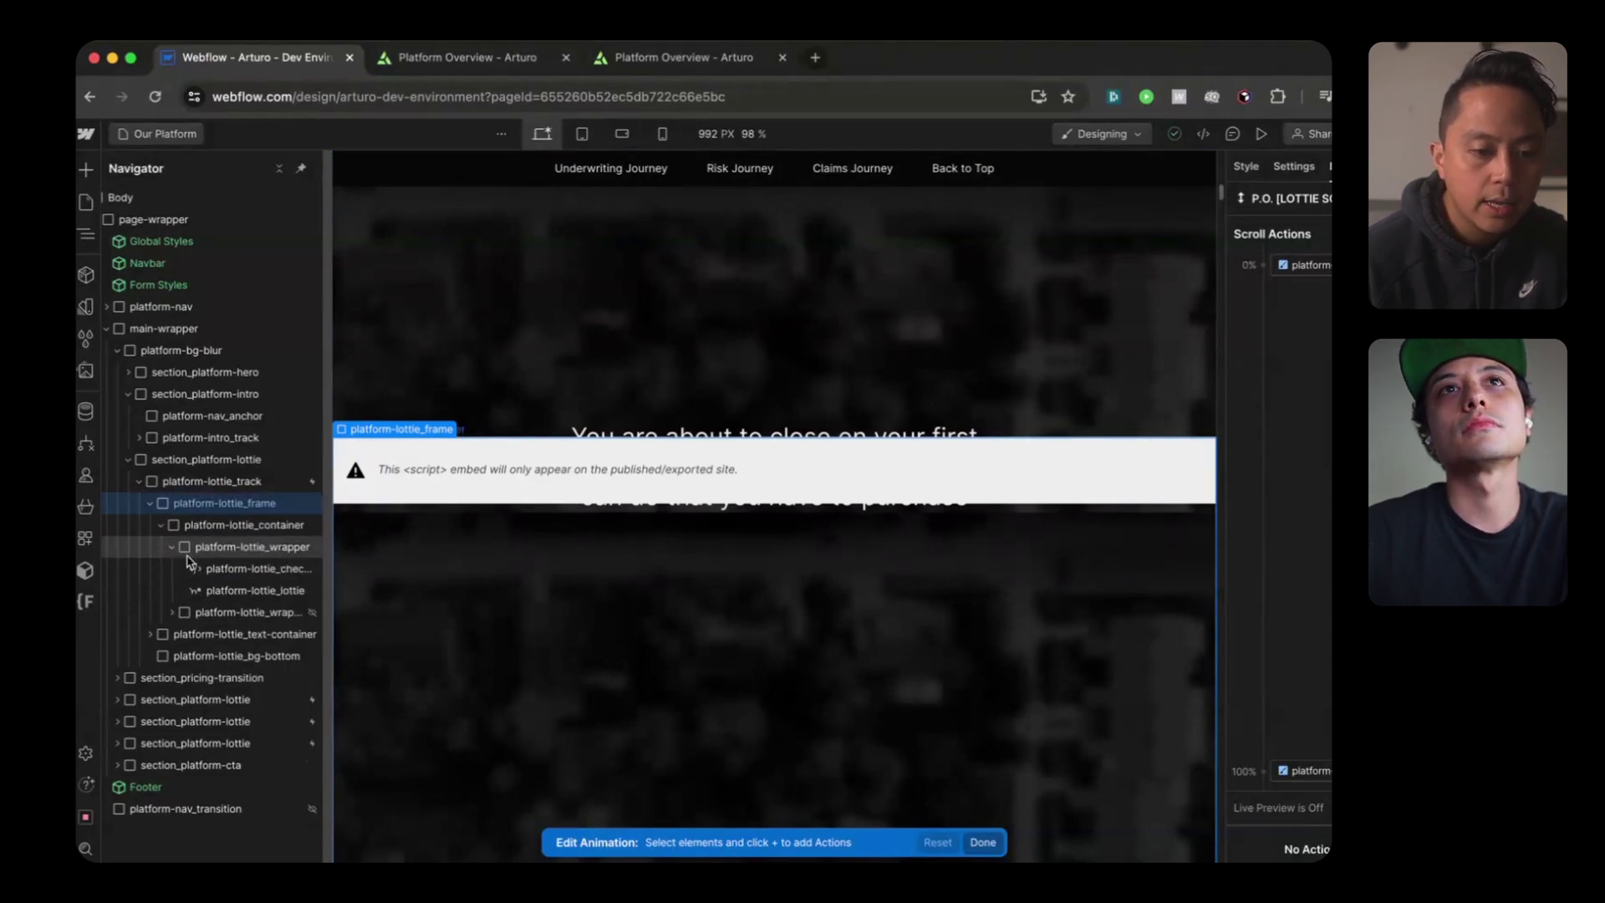
click(1245, 166)
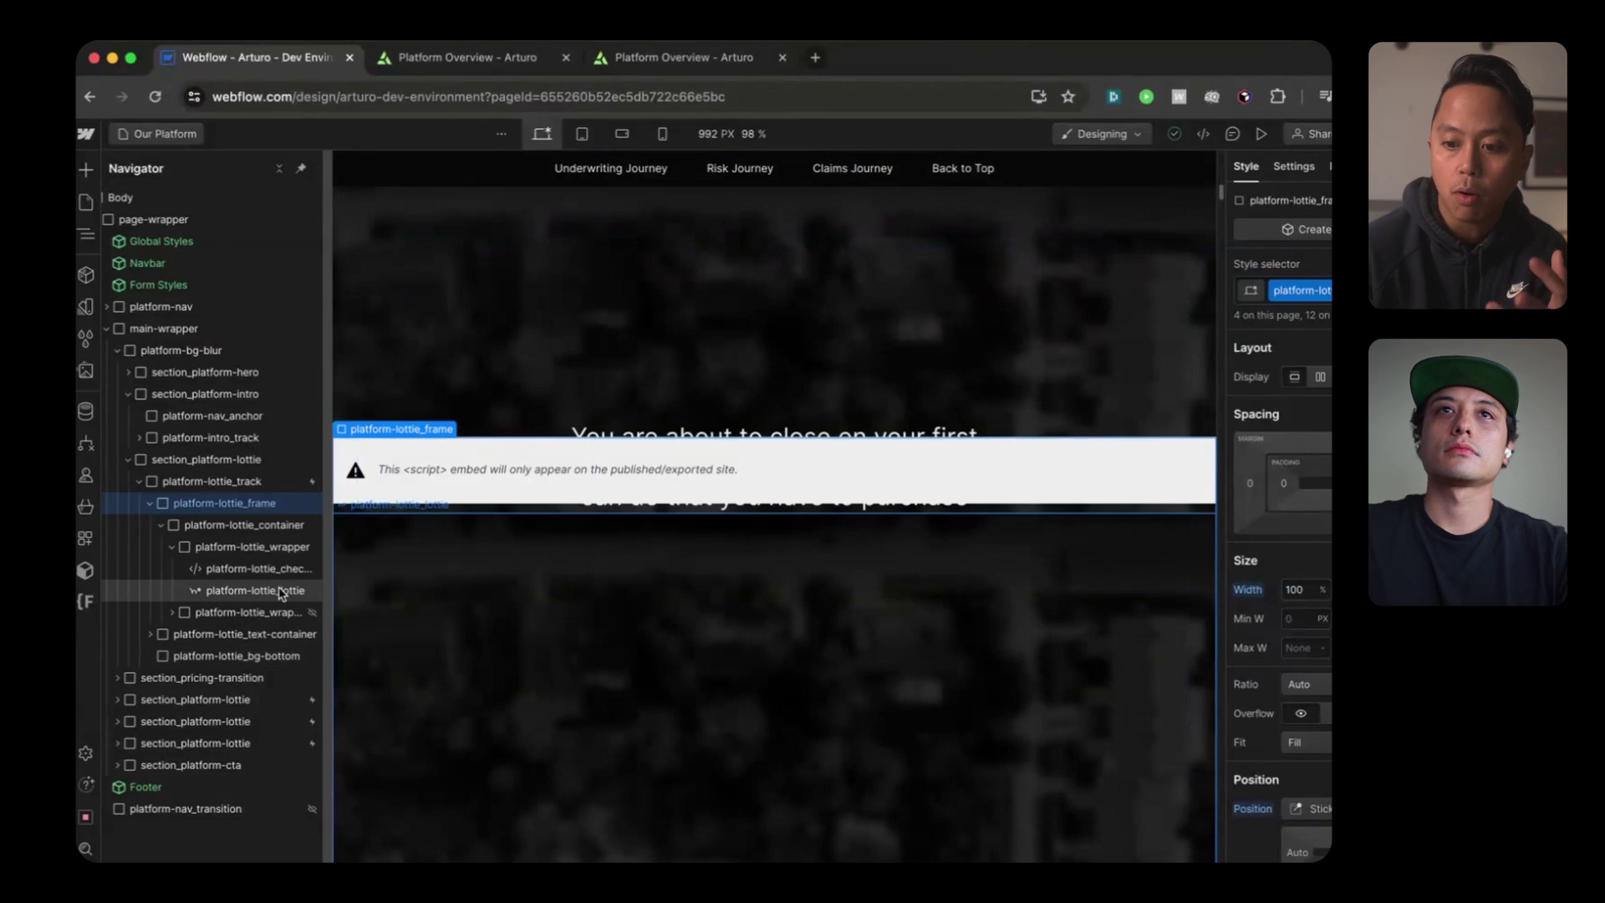
Step: Open the custom code of the platform-lottie_checker embed and examine its script for removing show-tablet or hide-tablet elements at the 992 width threshold
click(255, 569)
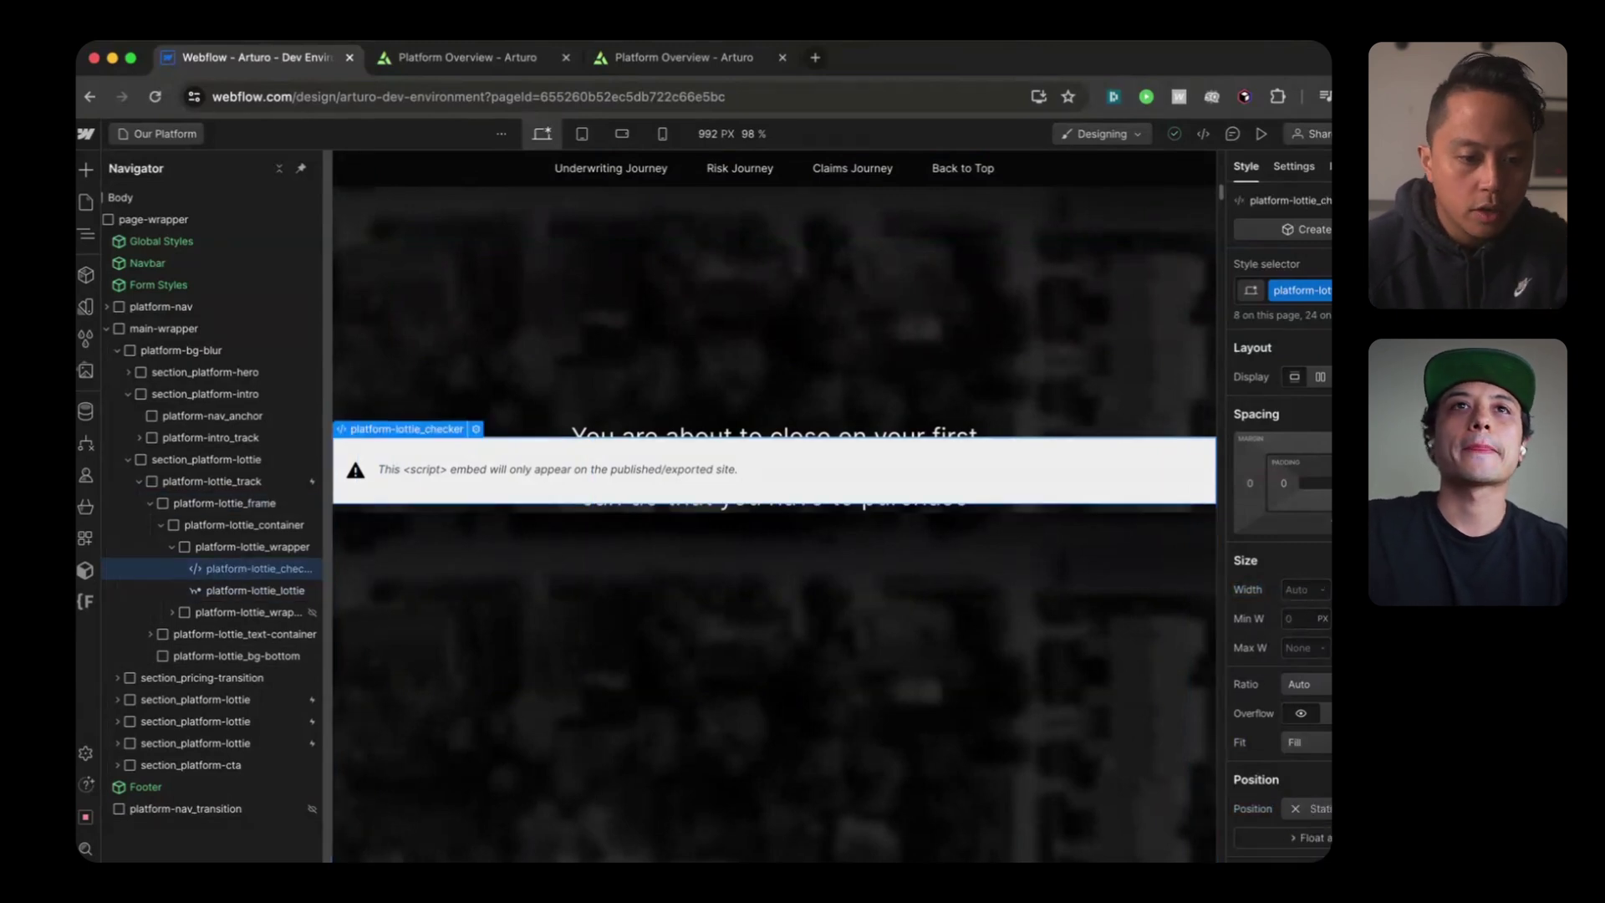
click(1311, 172)
click(1303, 429)
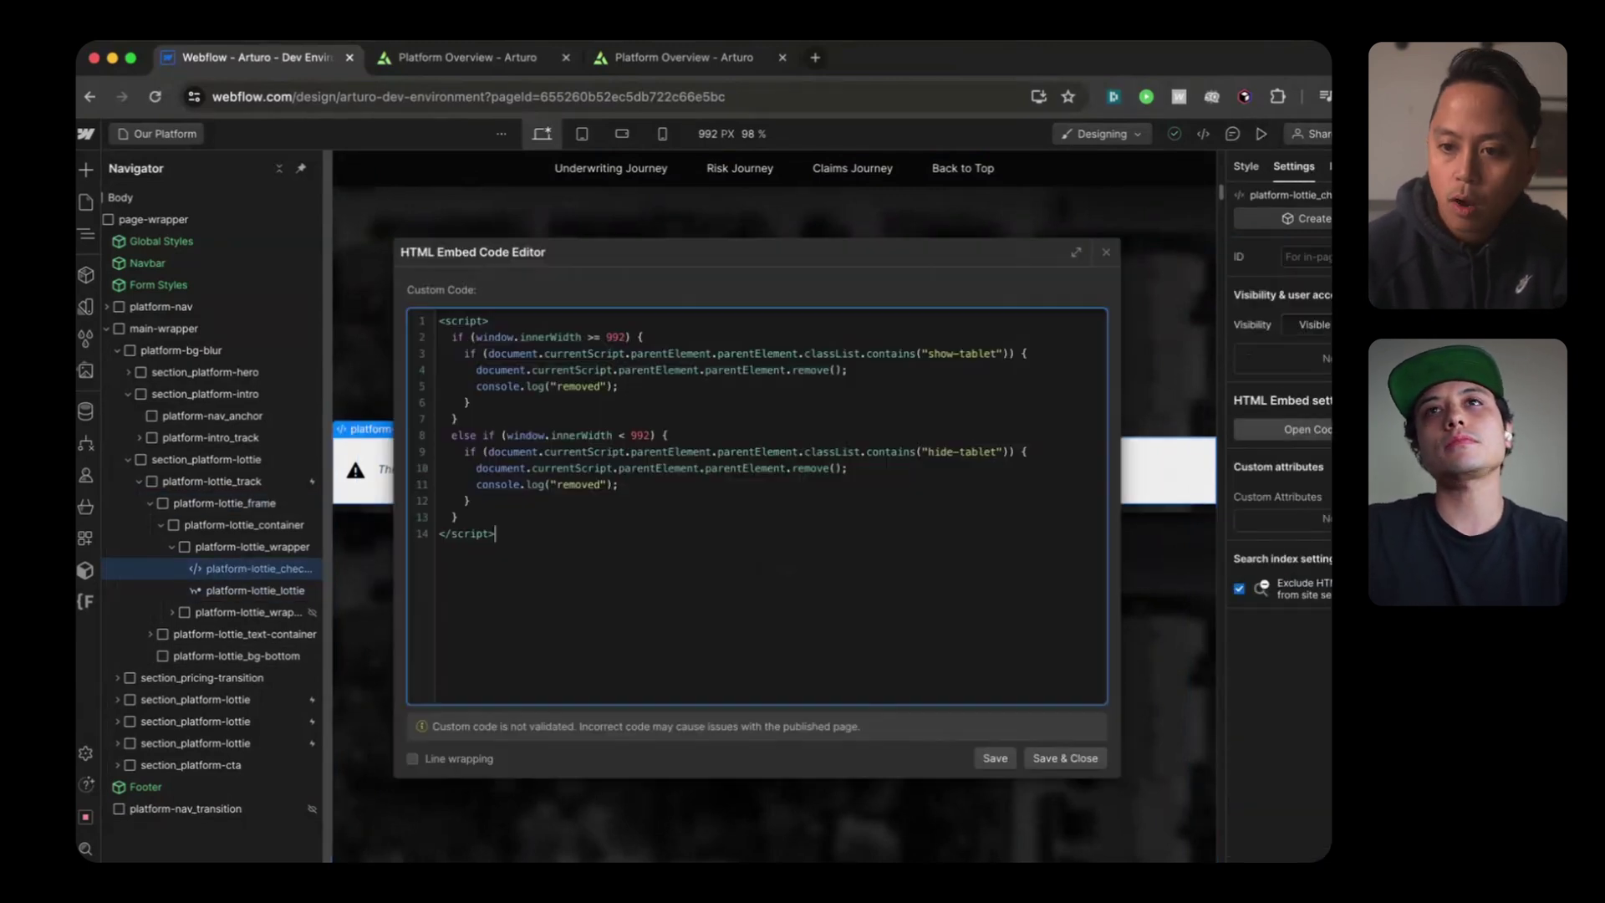
drag(601, 461, 587, 347)
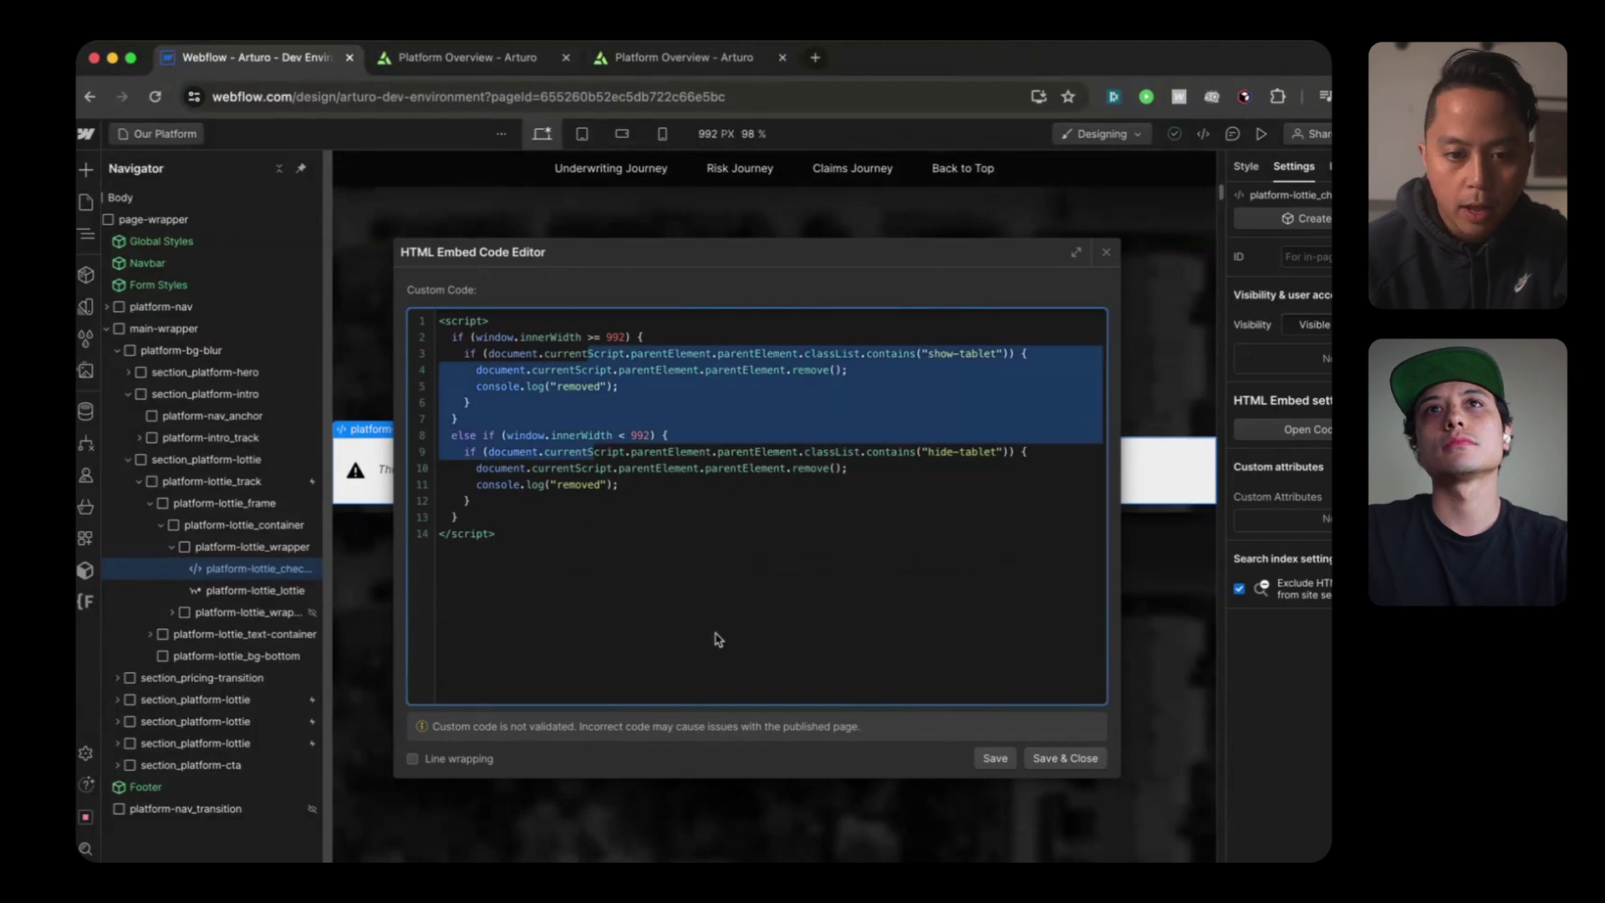
click(740, 689)
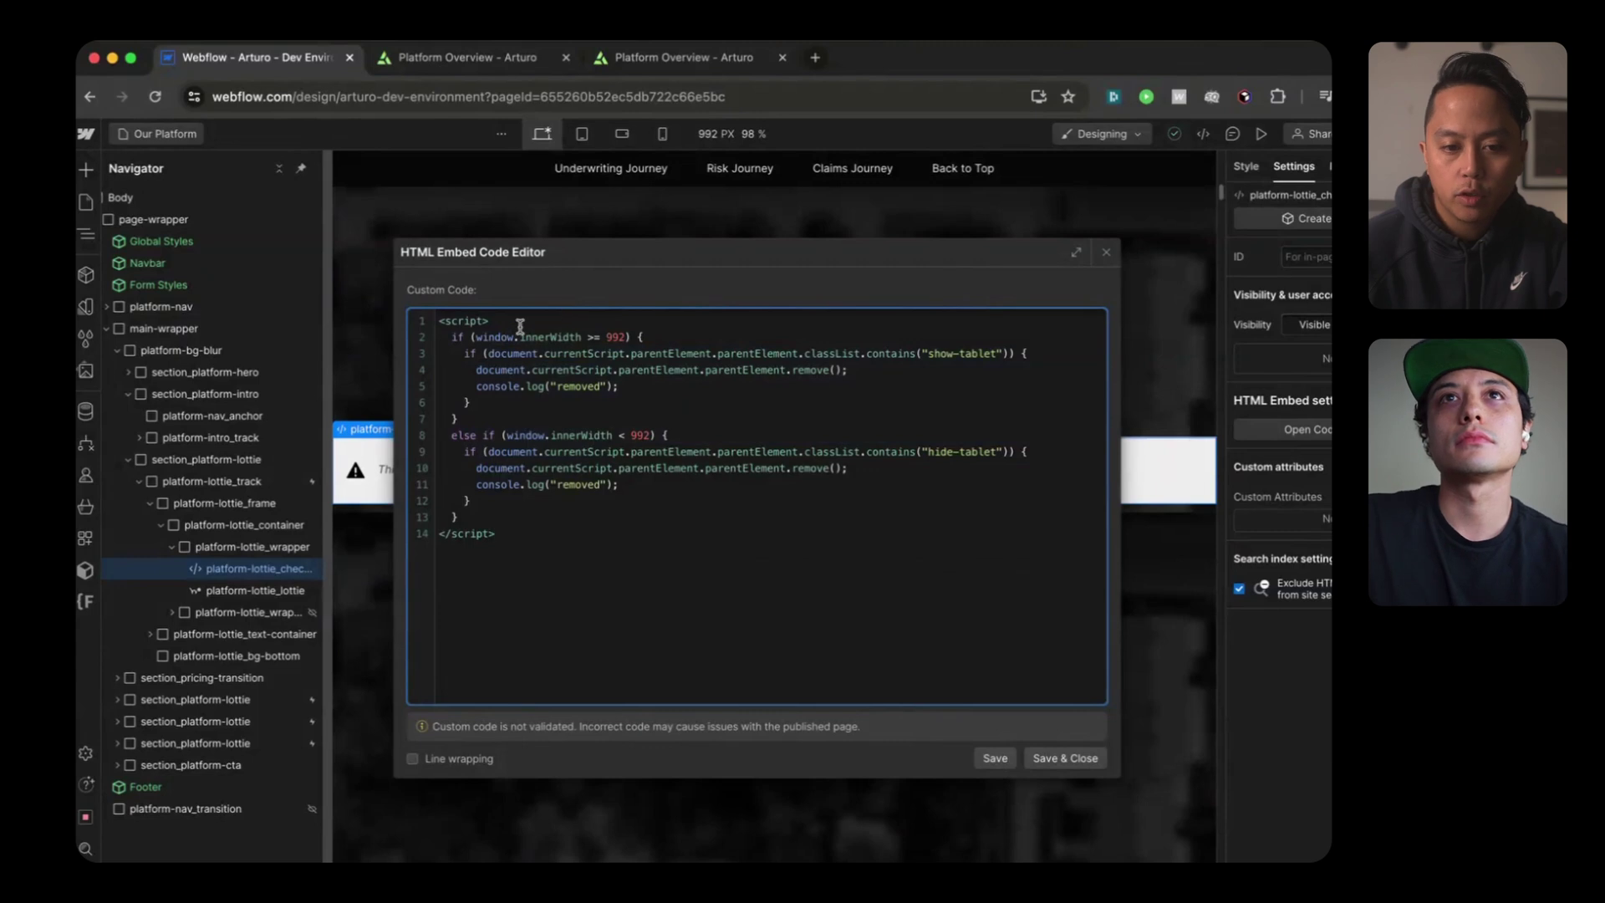
drag(486, 313, 739, 574)
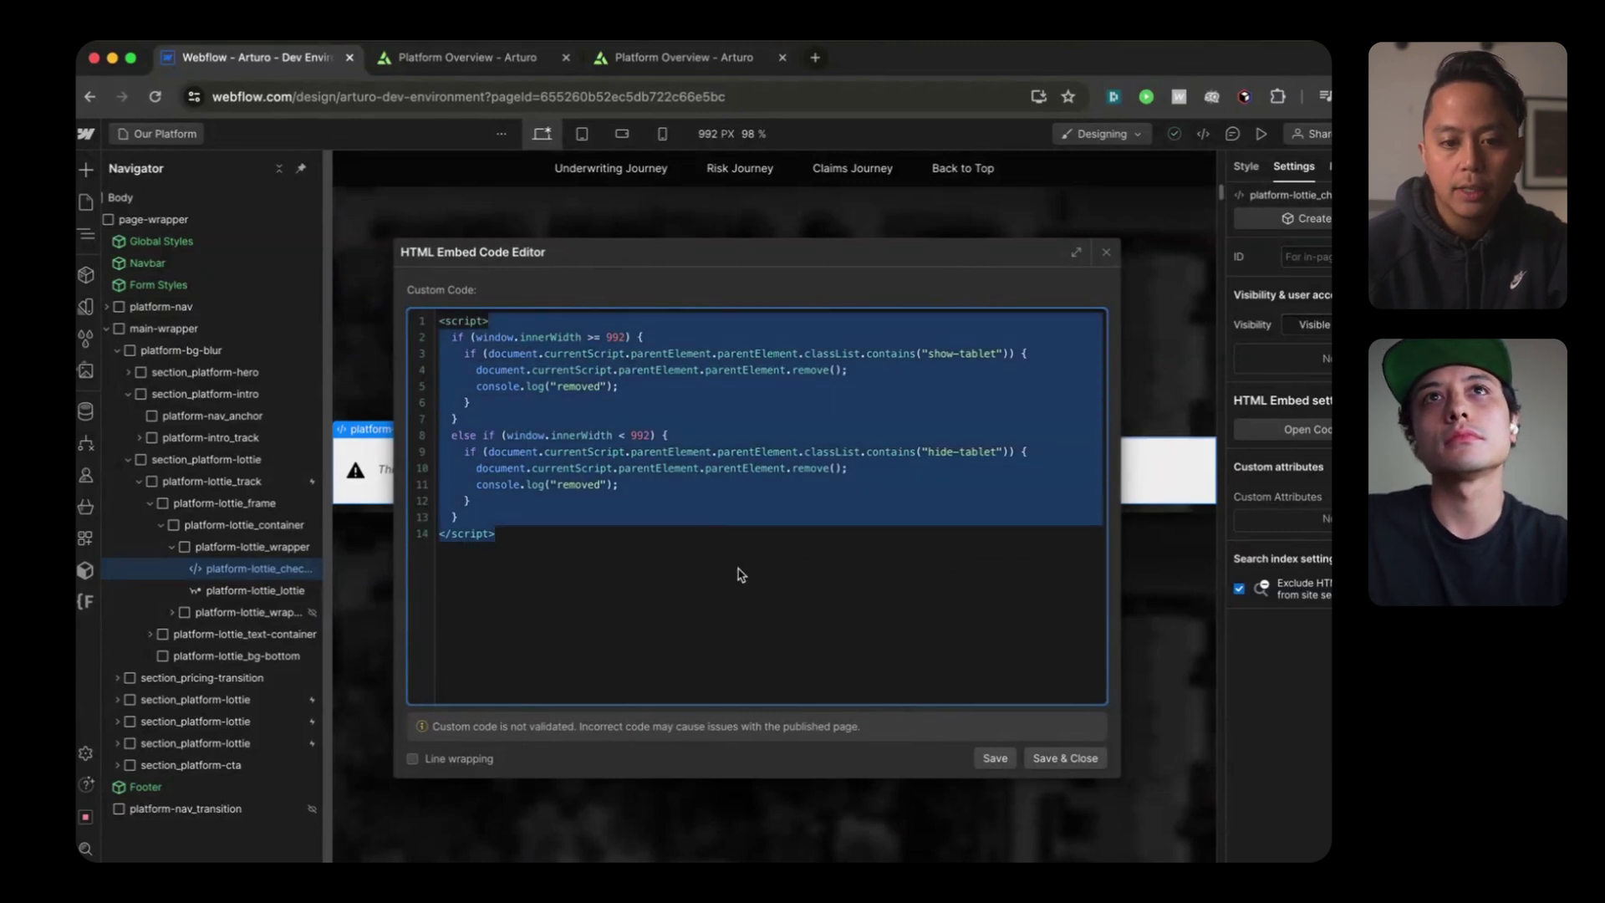
Step: Examine the script's show-tablet branch and its hide-tablet branch, and close the embed code editor without saving
click(740, 575)
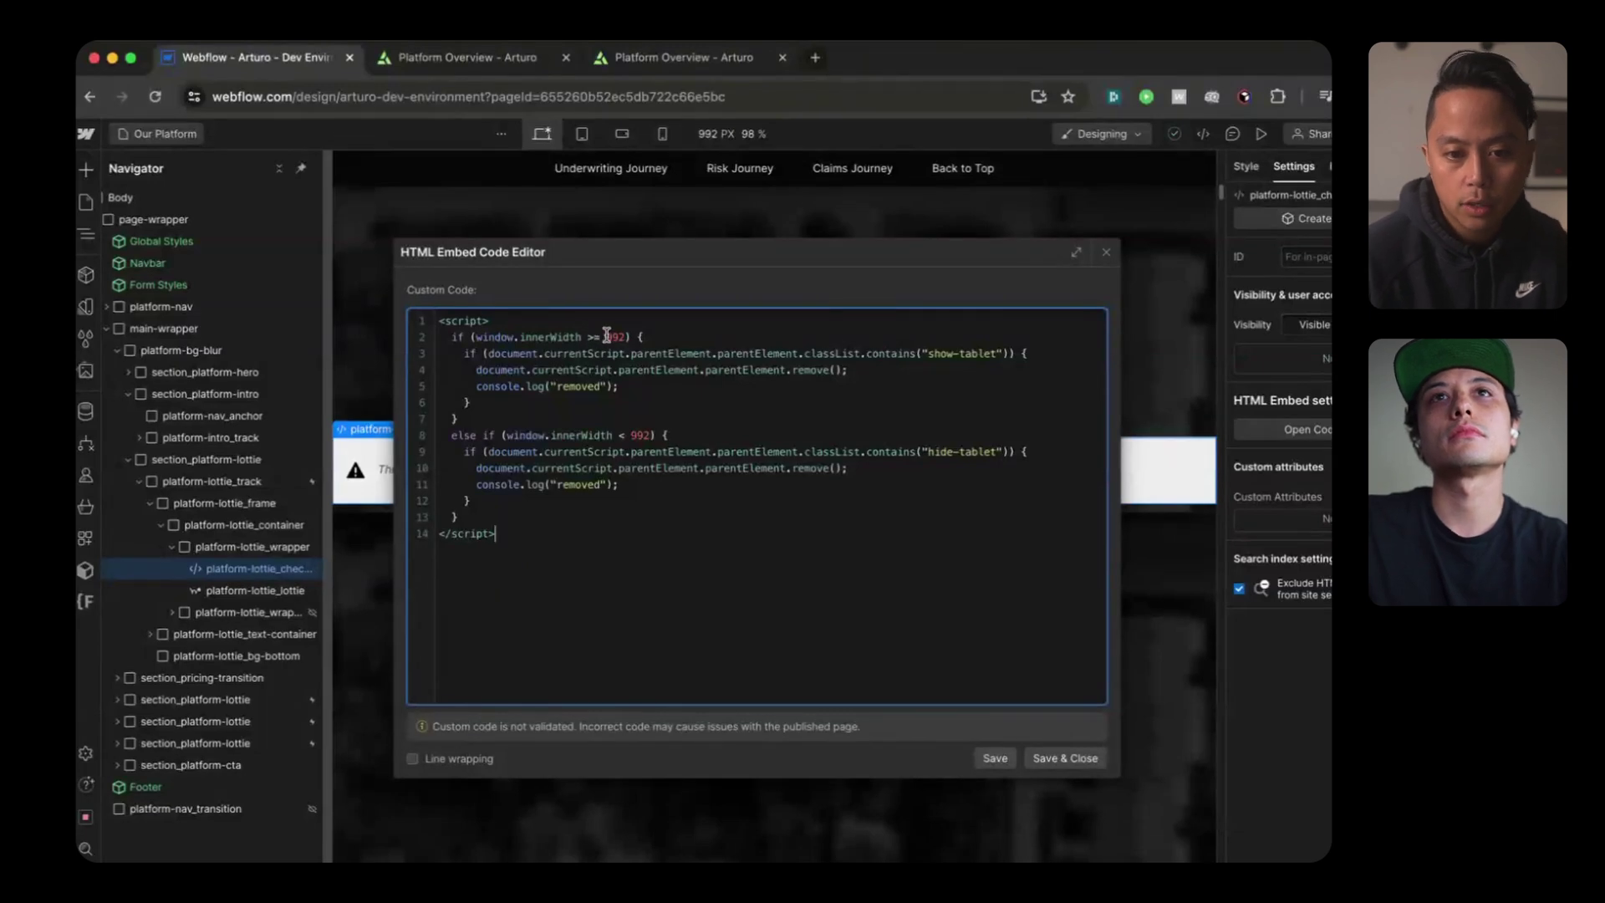
scroll(611, 335, up, 3)
scroll(611, 335, down, 3)
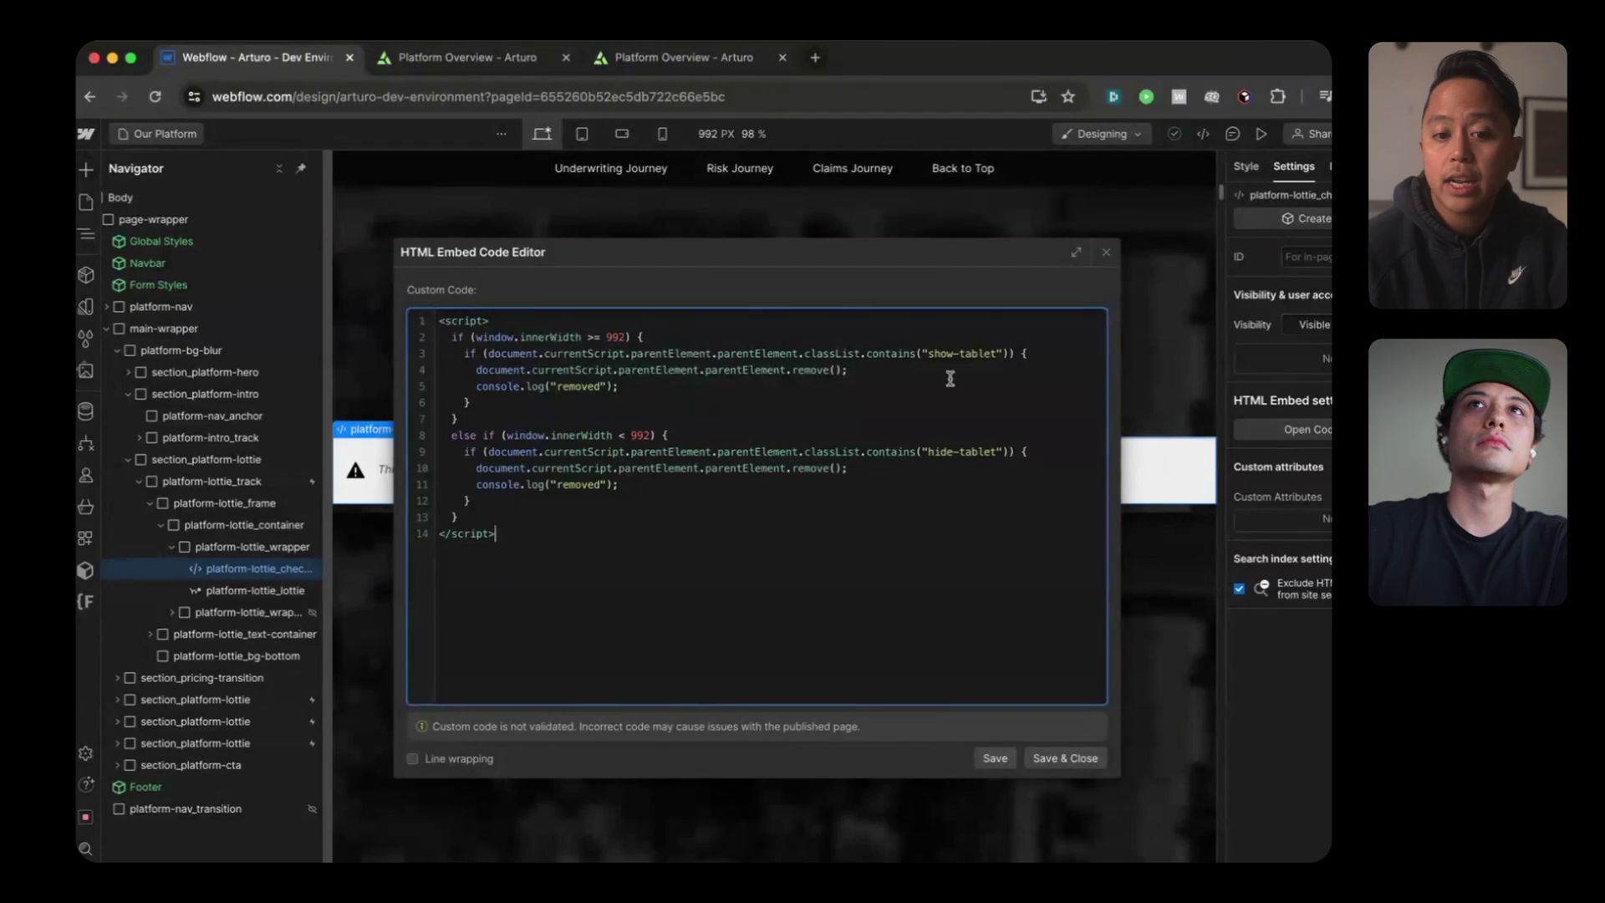
drag(738, 391, 758, 313)
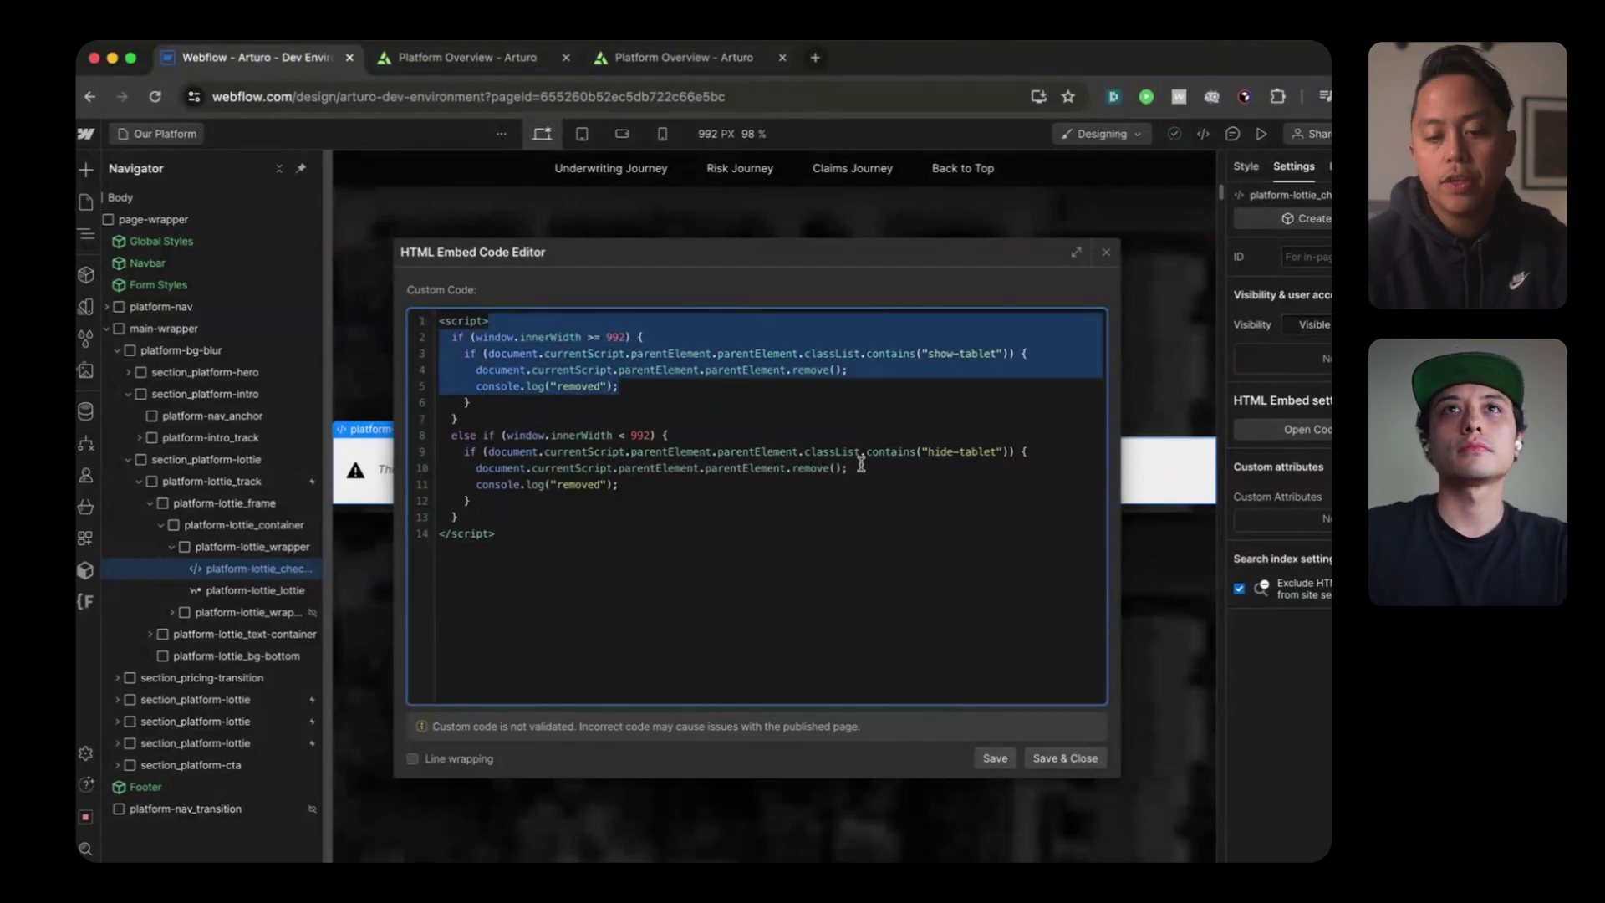
click(830, 491)
drag(620, 513, 619, 421)
click(687, 639)
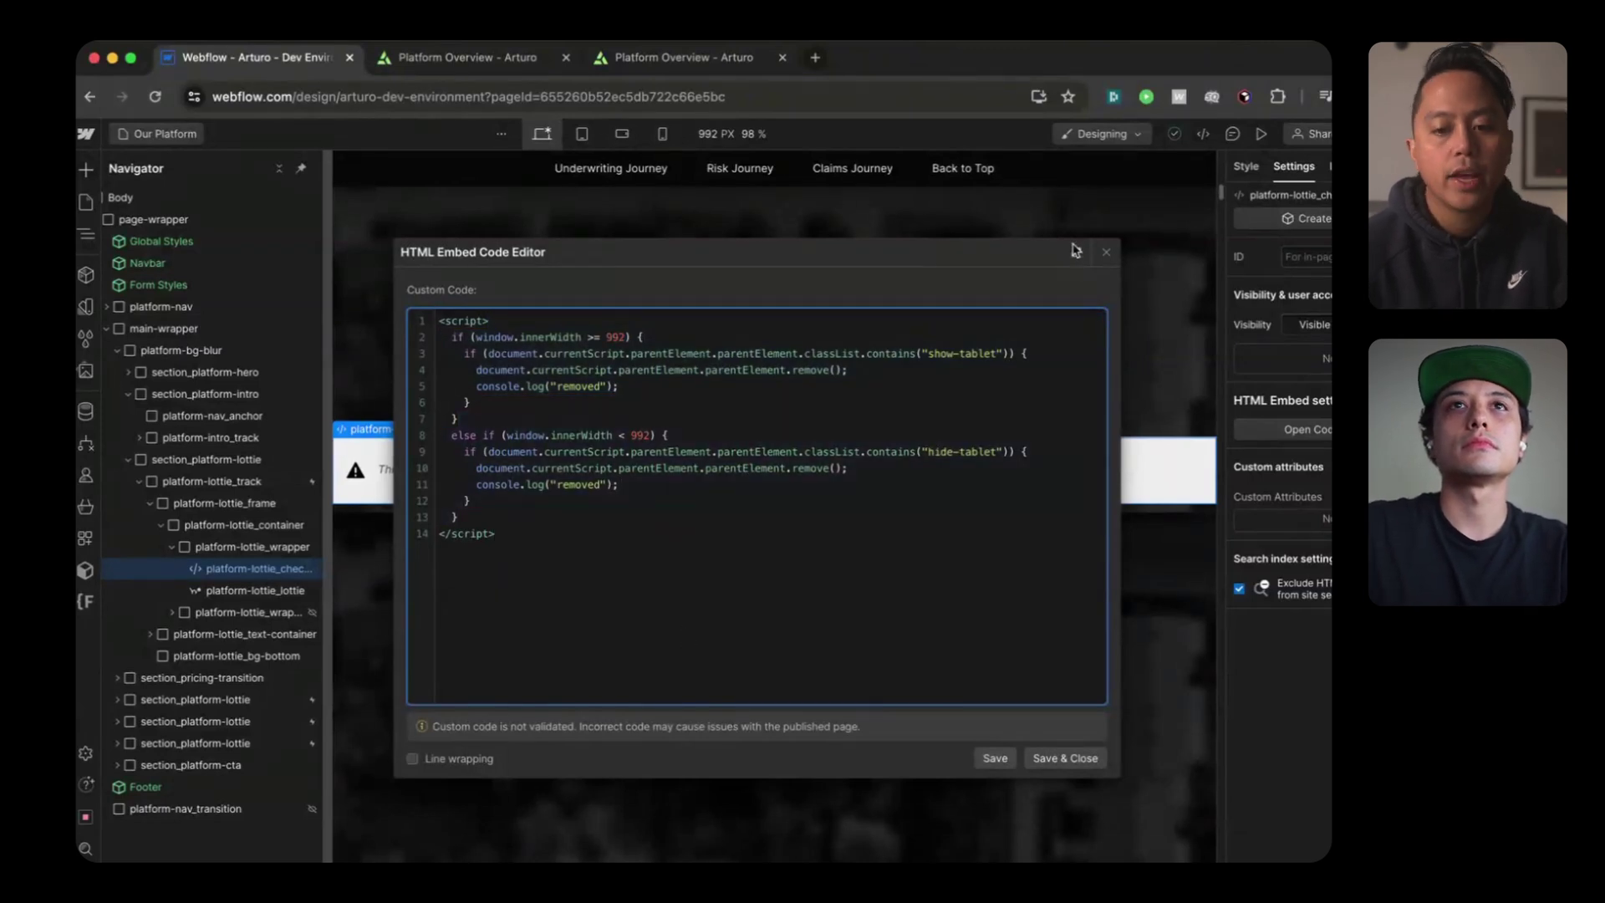
click(1107, 254)
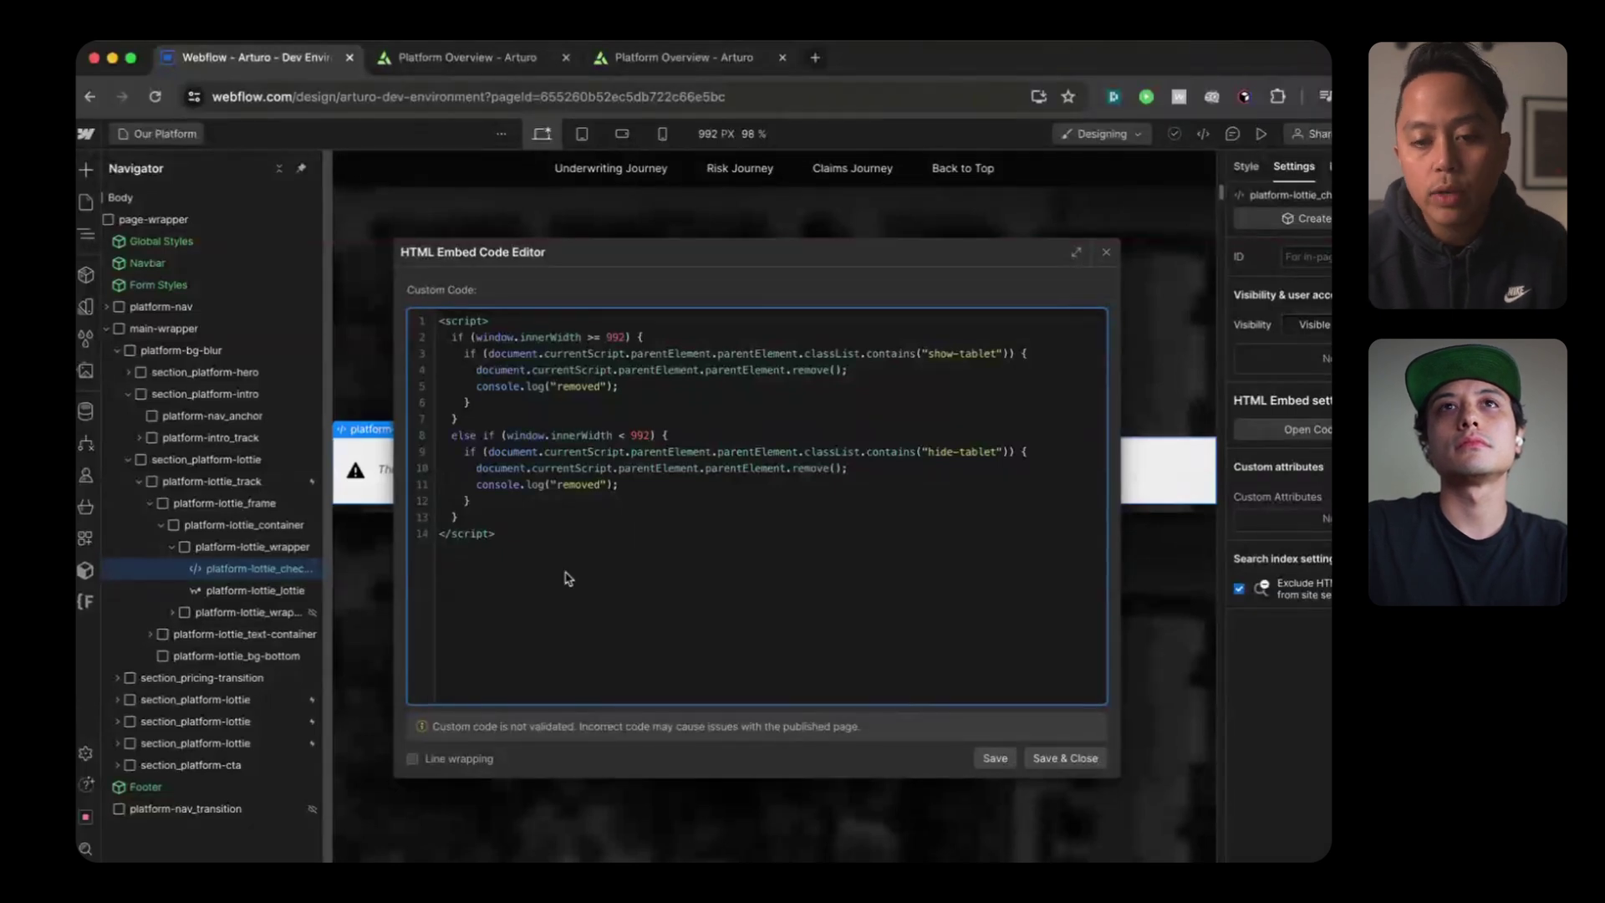
click(1106, 254)
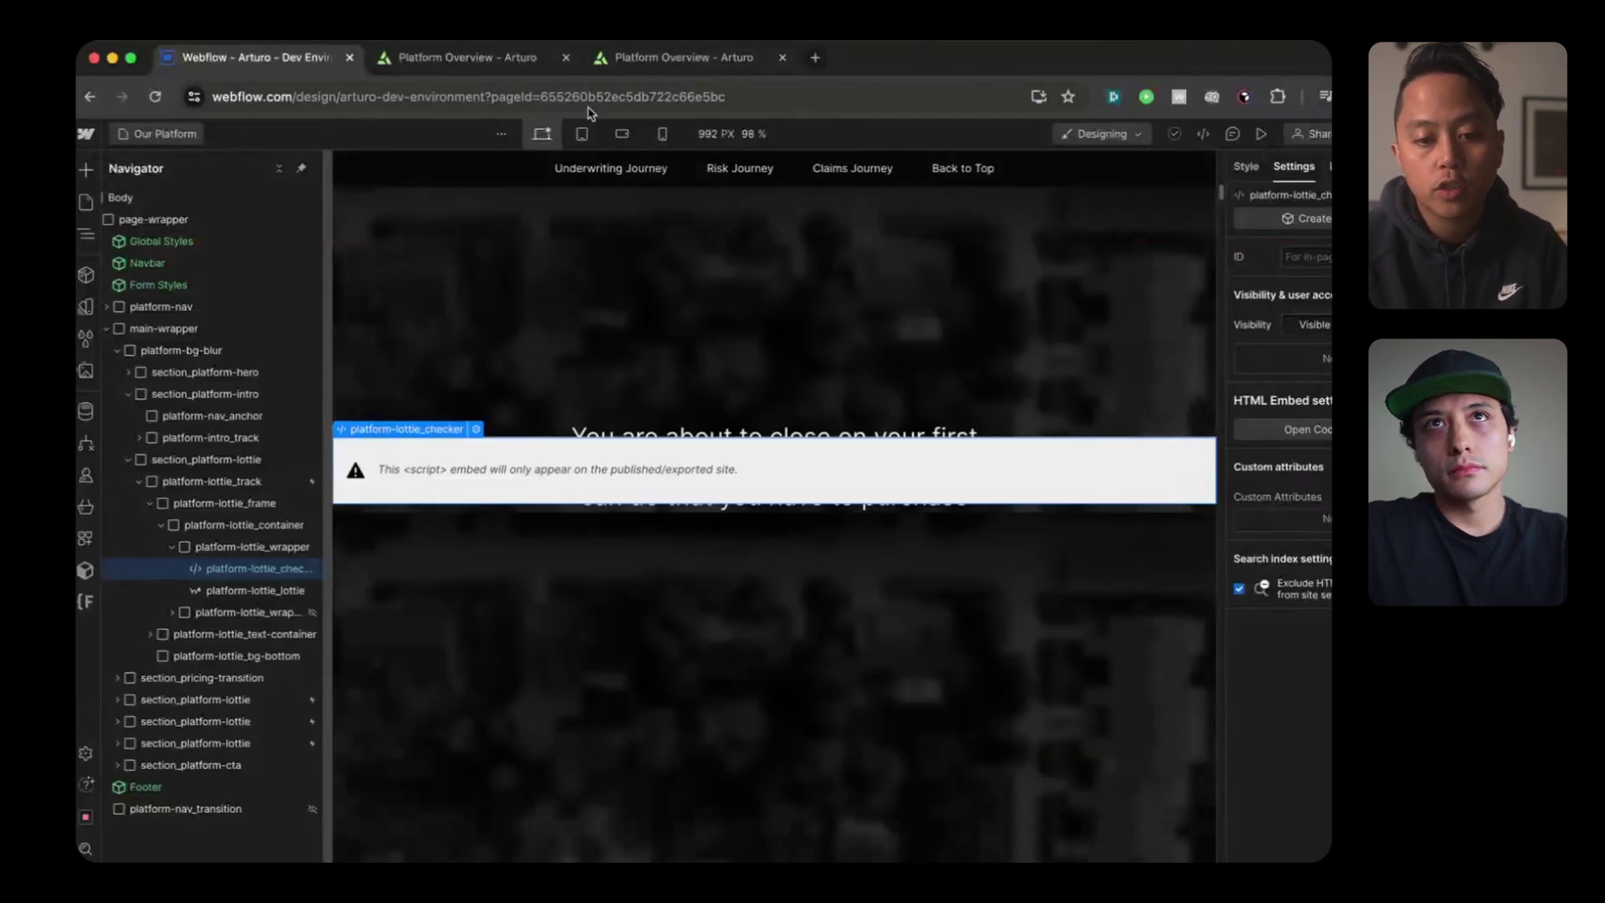
Step: Collapse the first platform-lottie_wrapper and compare its hide-tablet style class with the show-tablet class on the second wrapper
click(1245, 167)
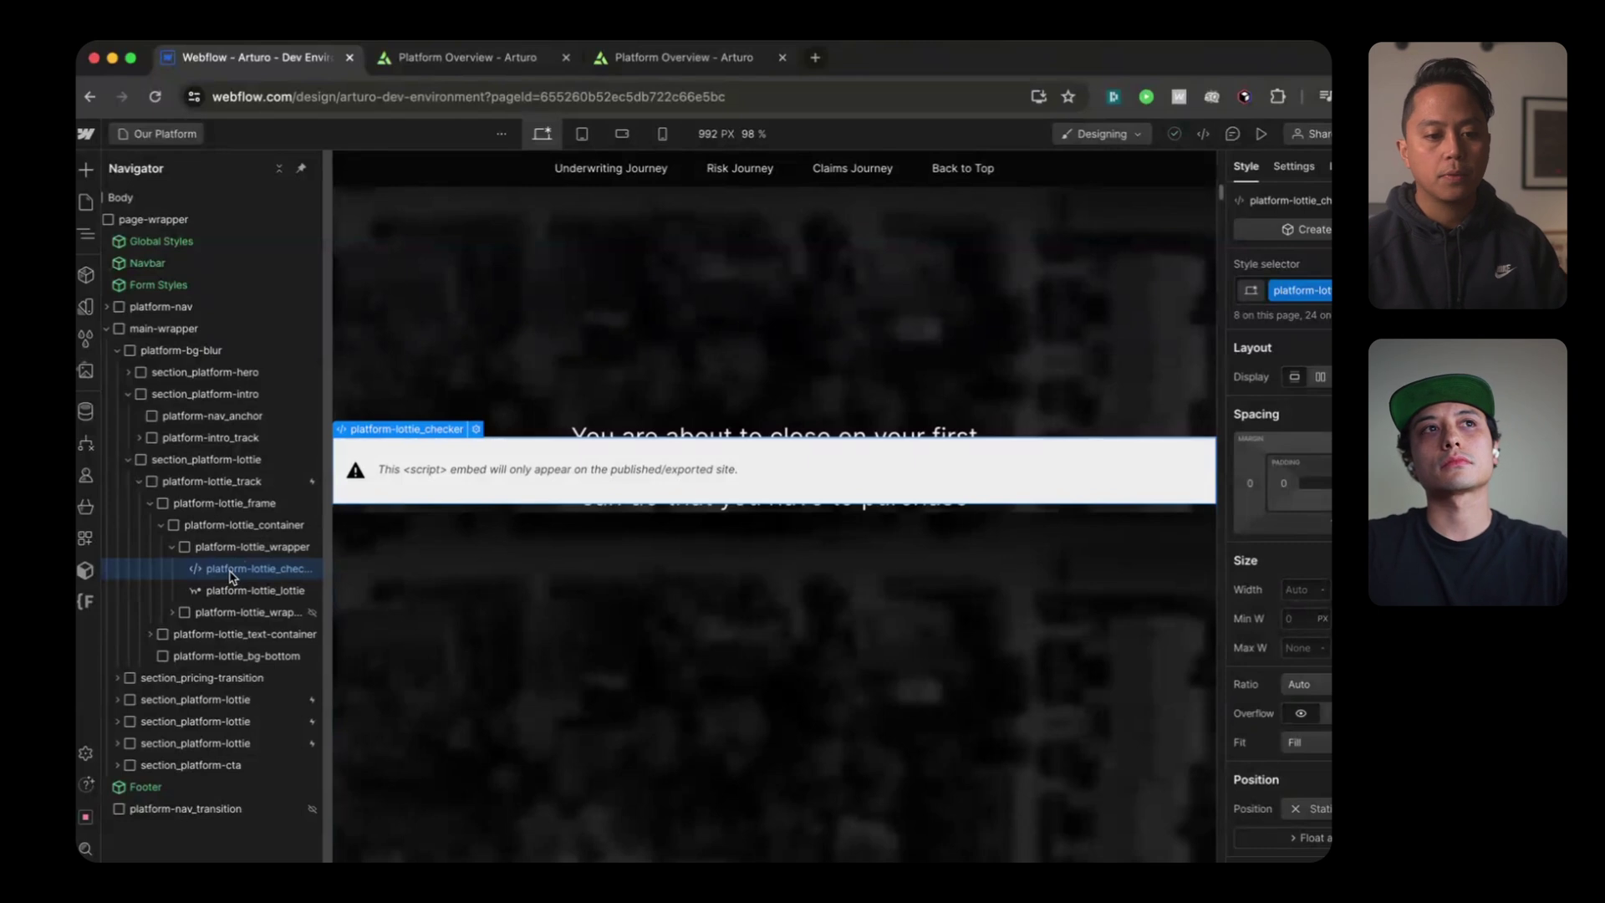
key(Up)
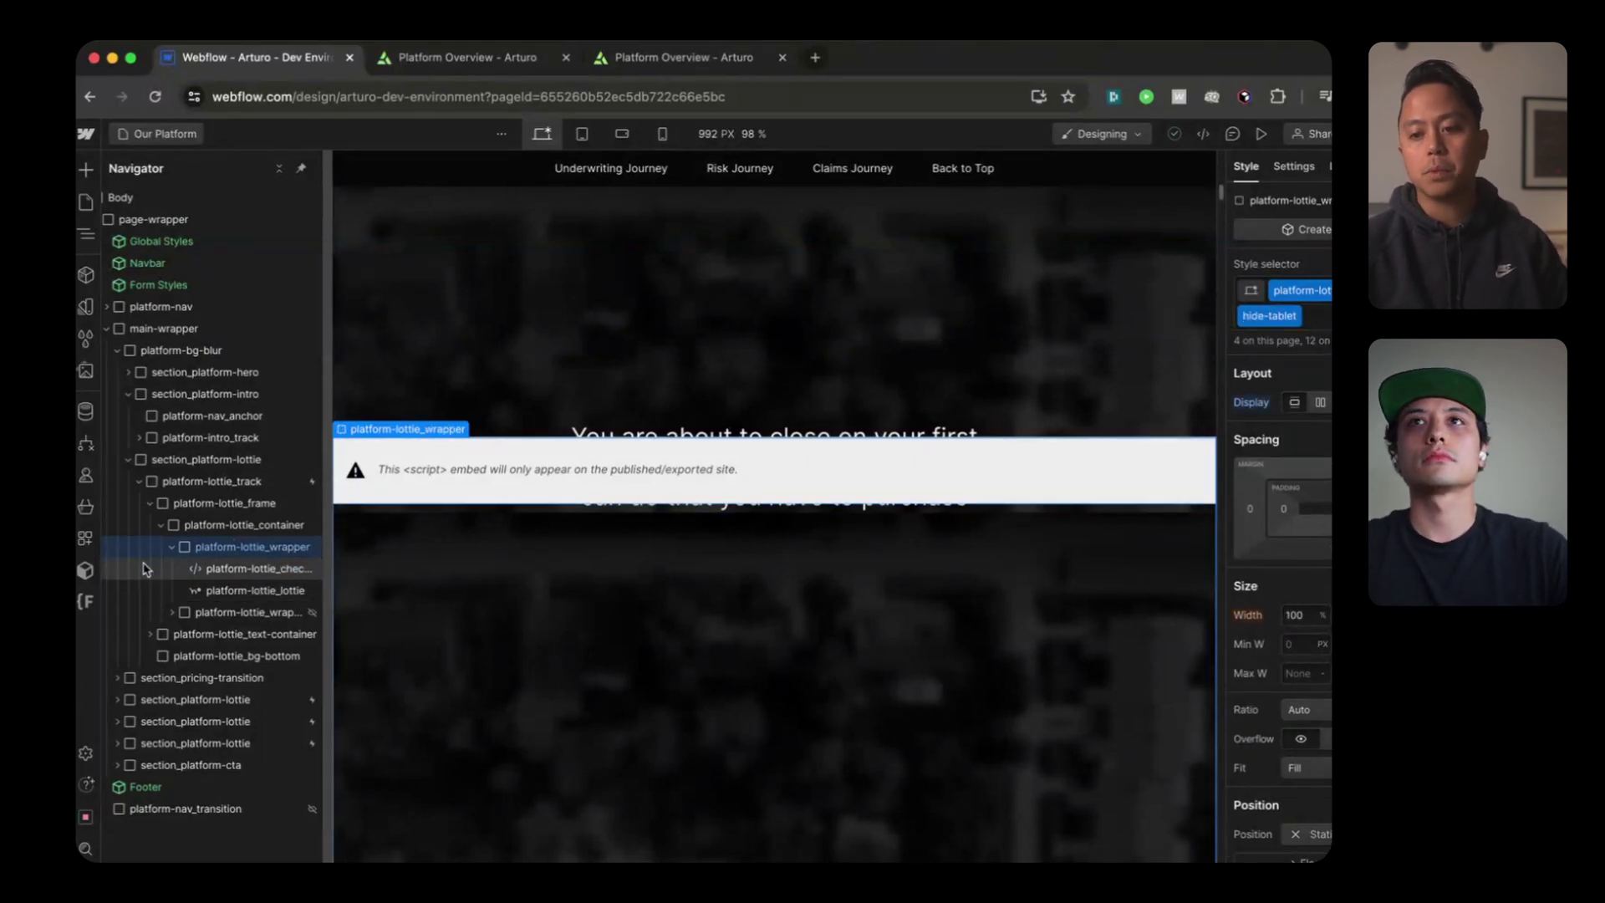
click(173, 547)
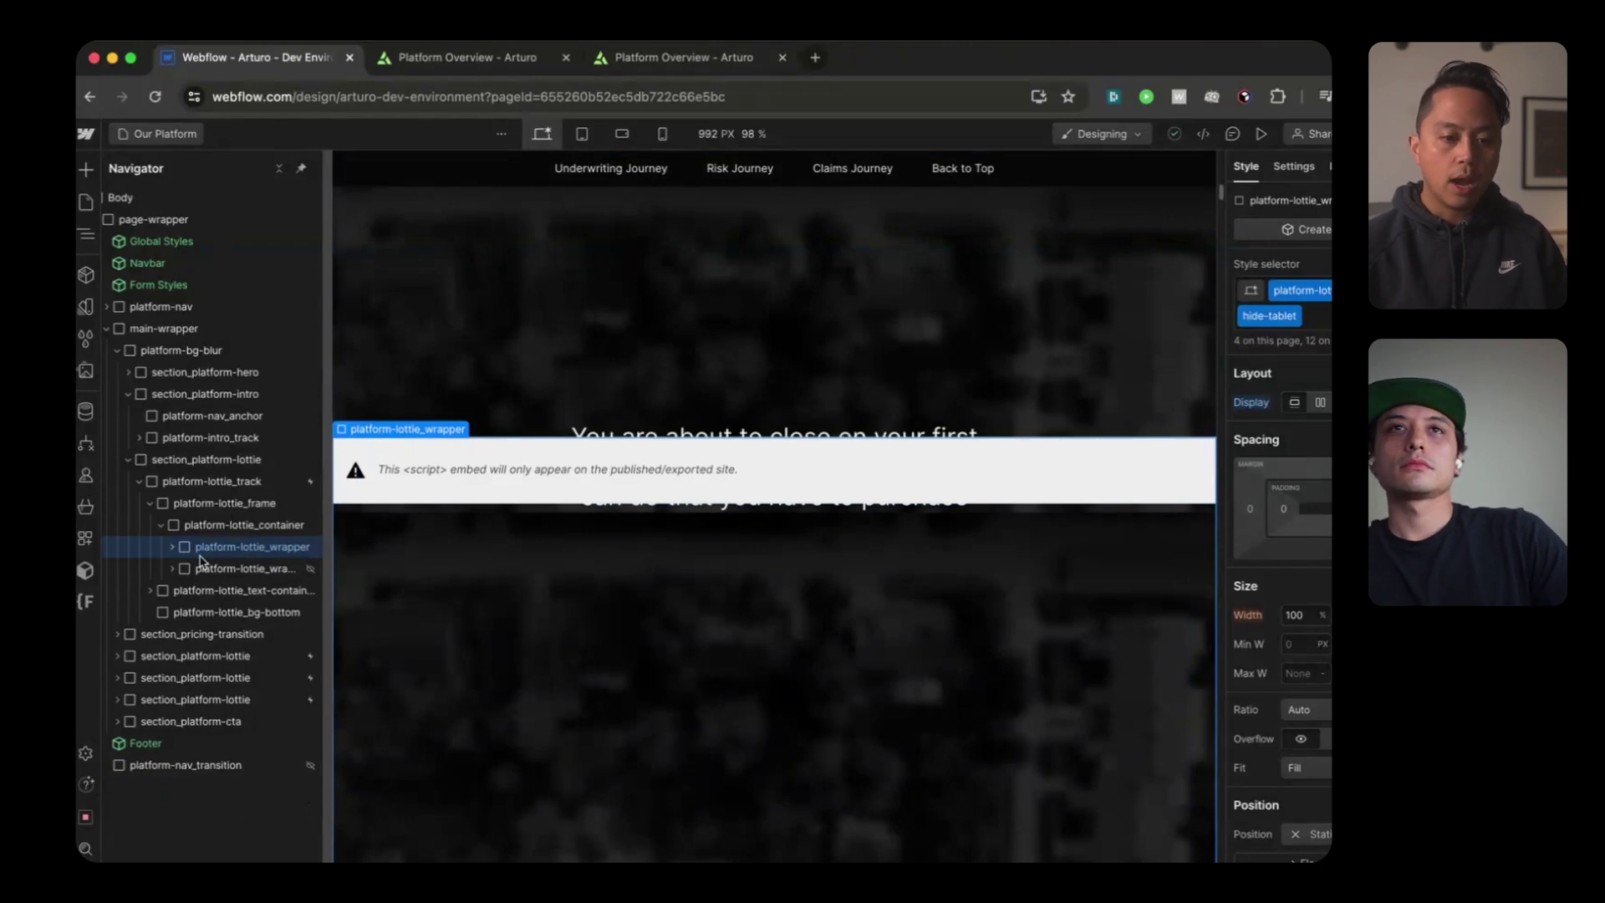
click(202, 572)
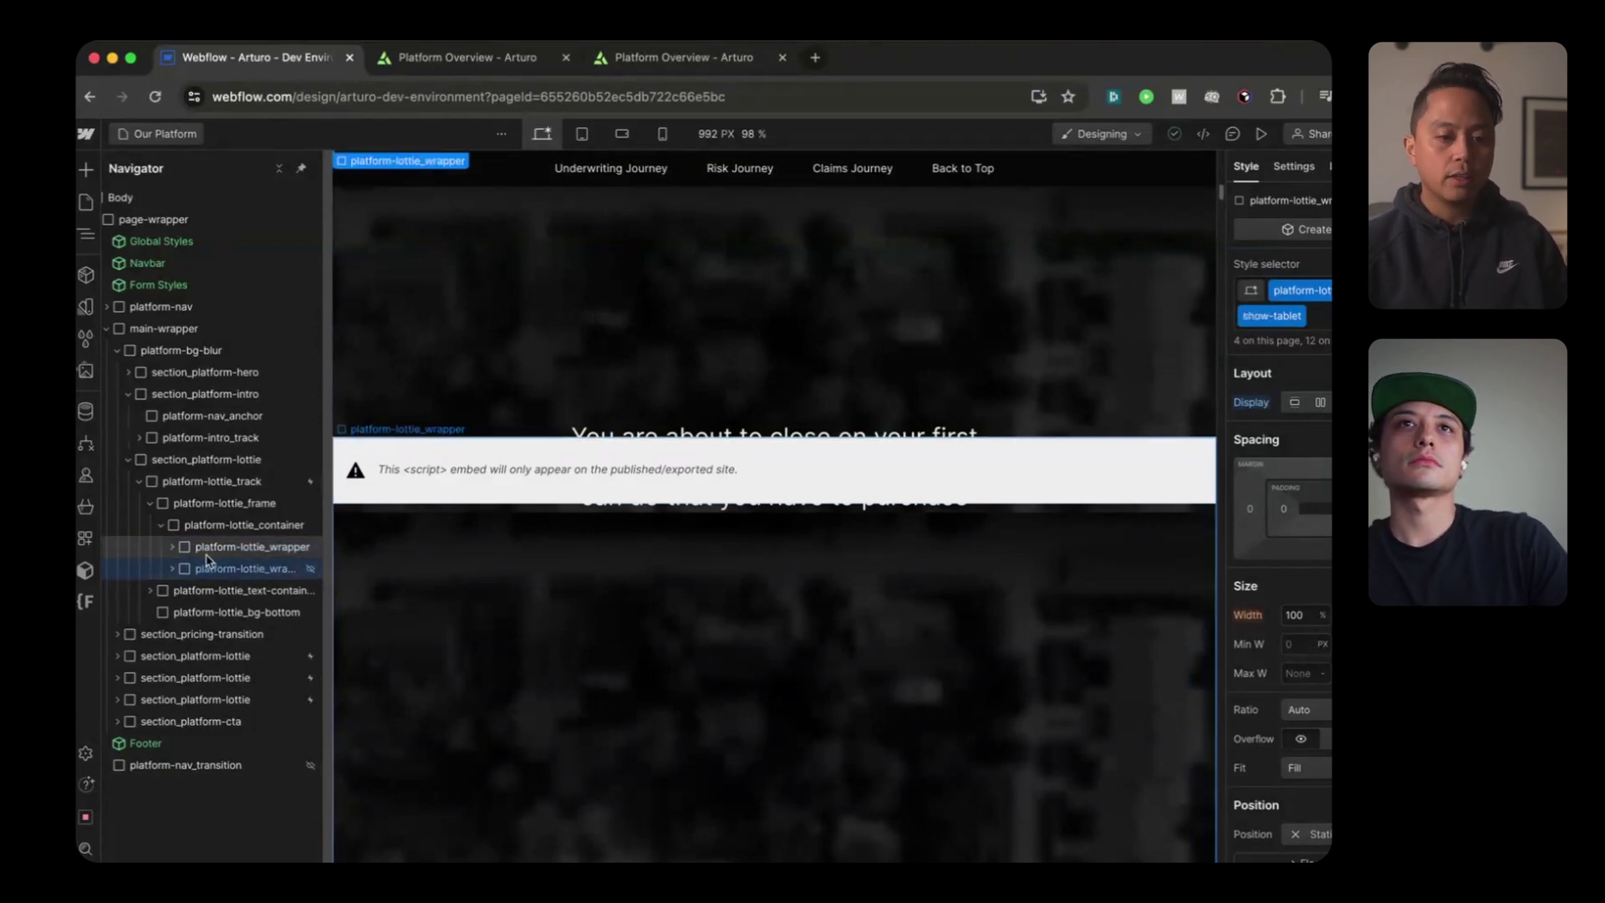
click(207, 553)
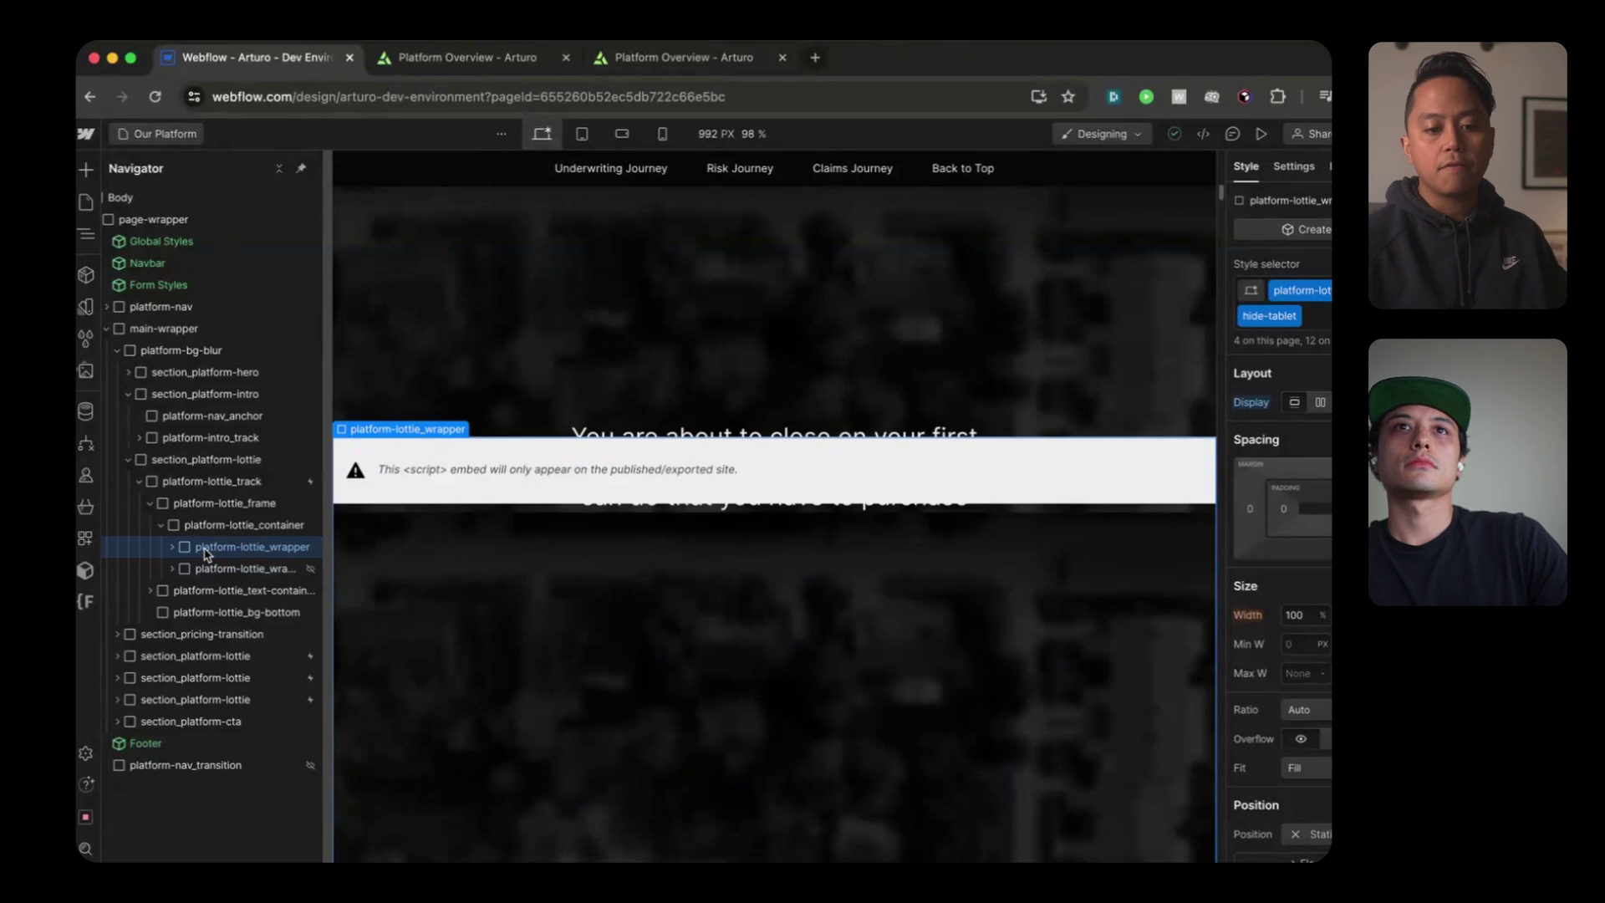
Step: Expand the second platform-lottie_wrapper and inspect the style properties of its platform-lottie_lottie element
click(205, 569)
click(172, 569)
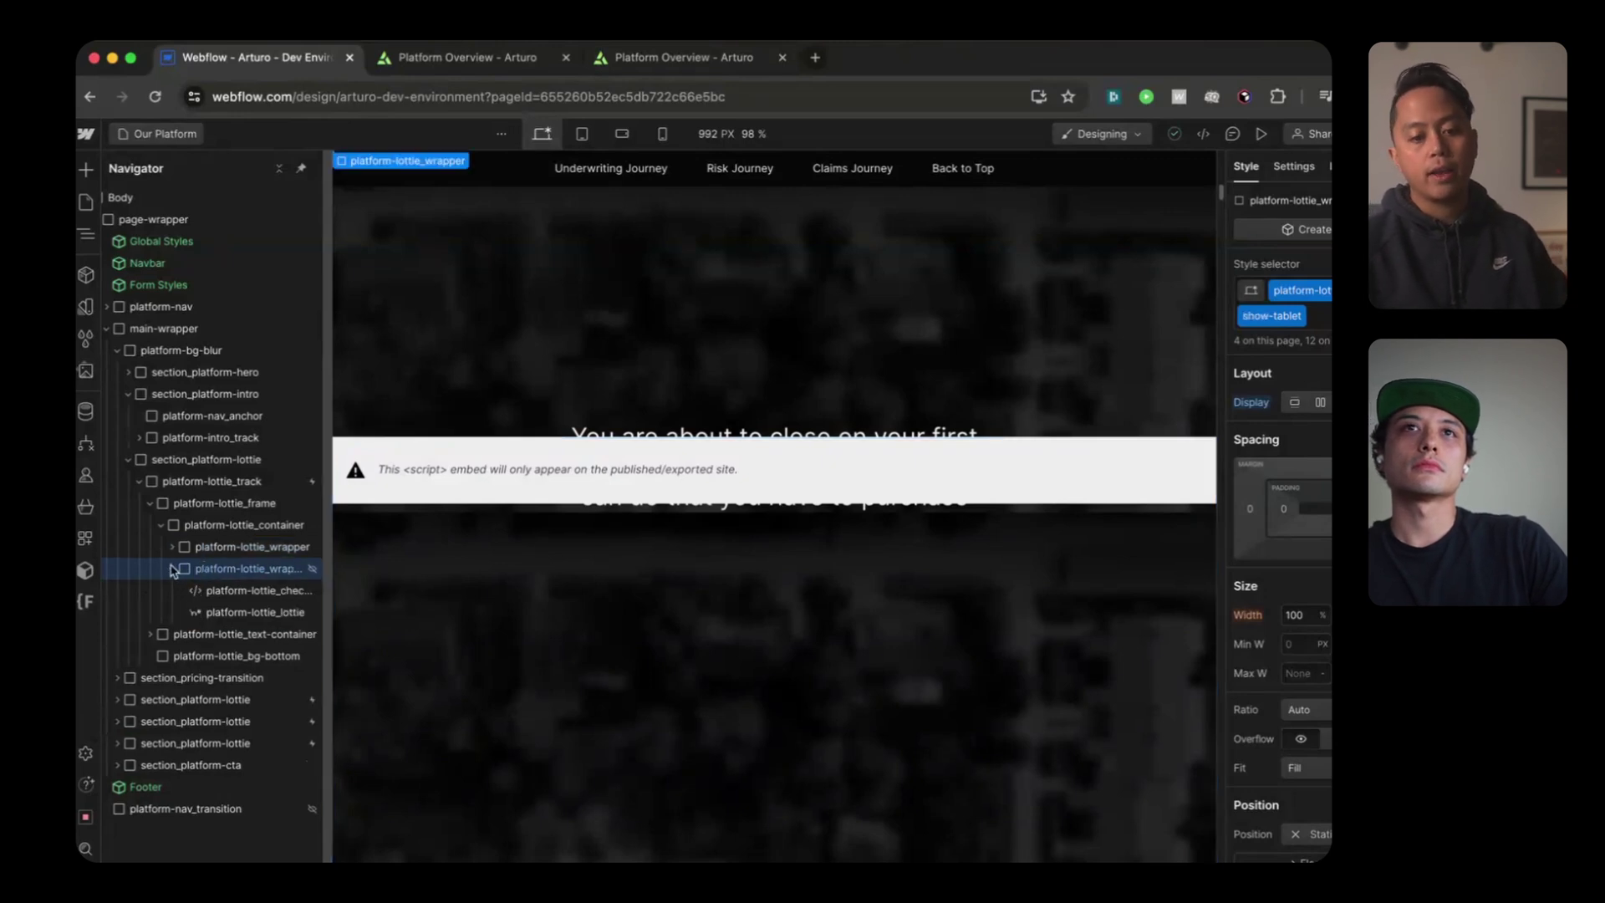
click(208, 611)
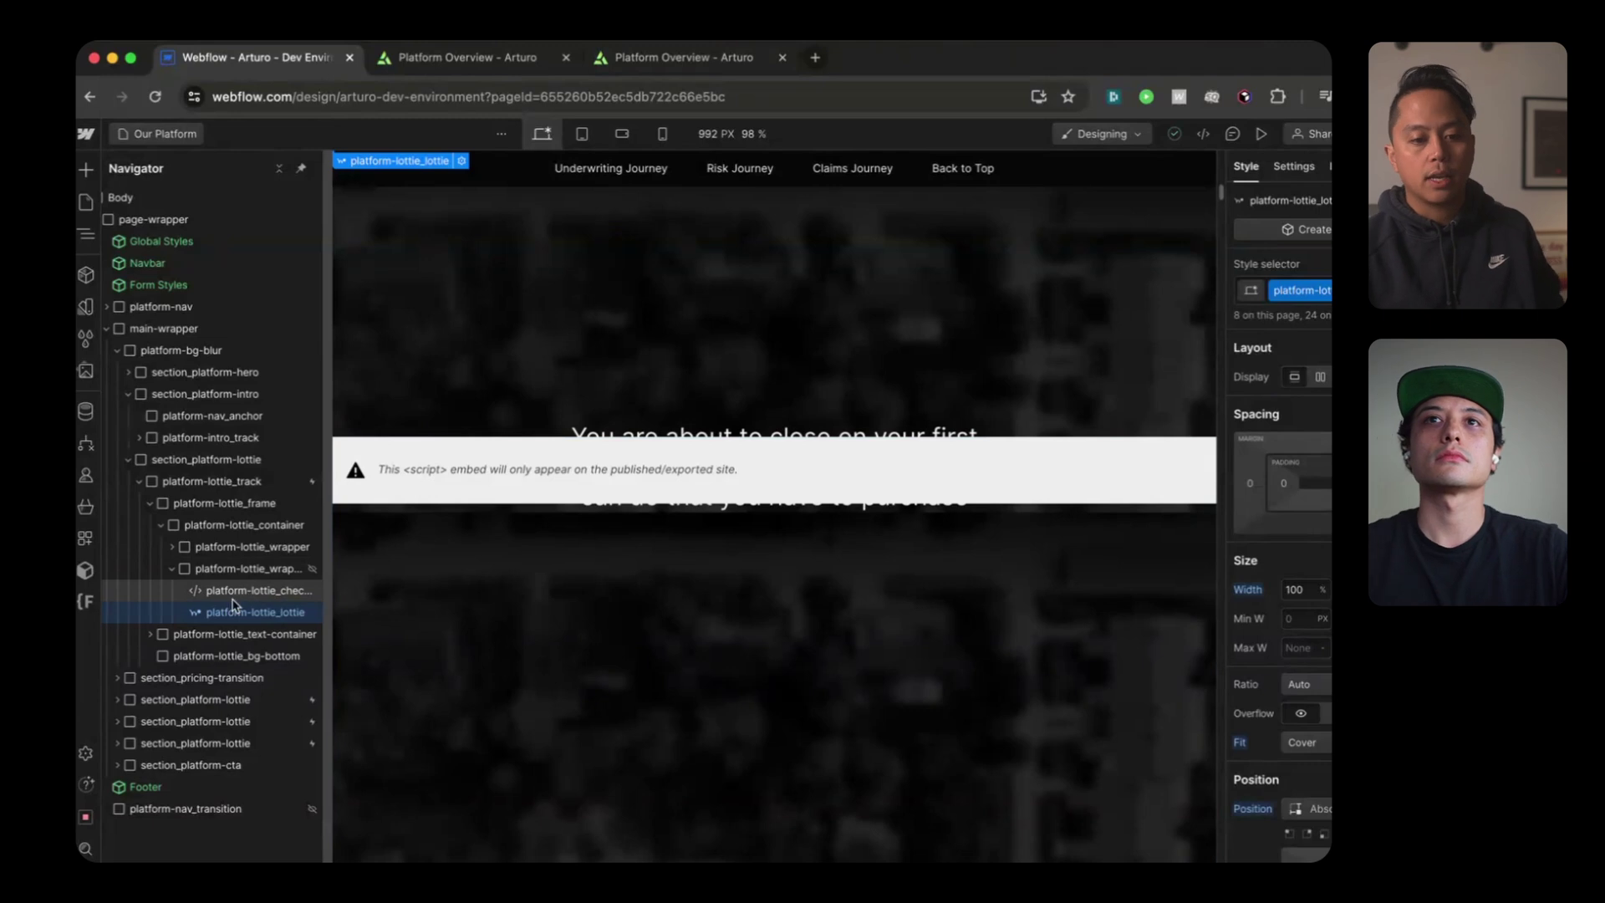
click(240, 571)
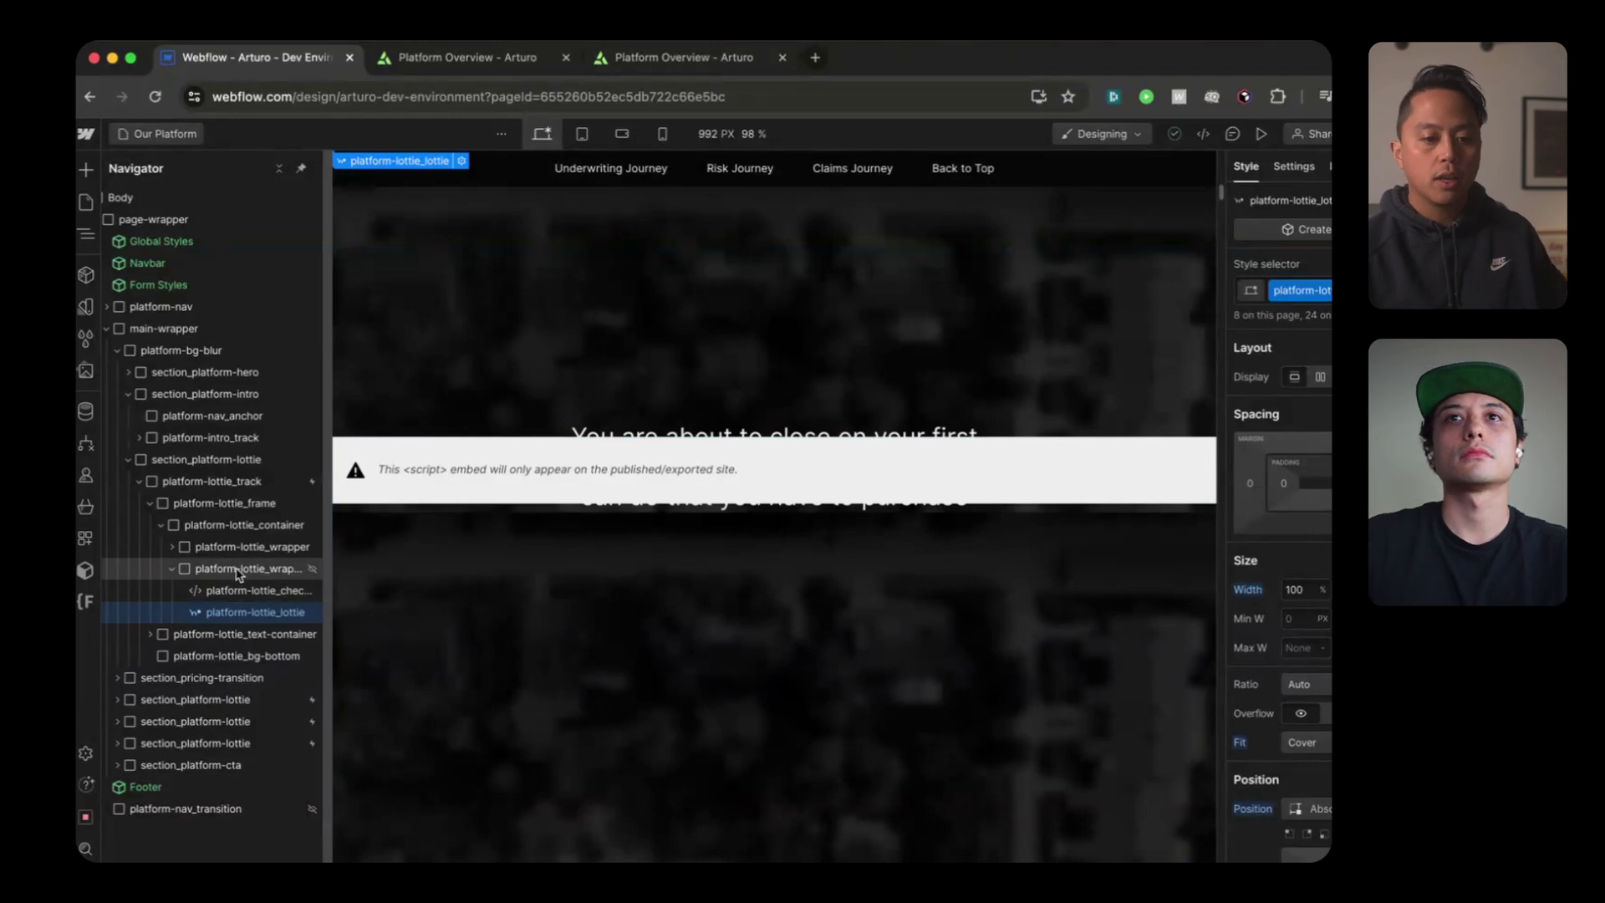
Step: Switch to the arturo-phase-2.webflow.io Our Platform page and return to its Impactful Intelligence hero
click(483, 63)
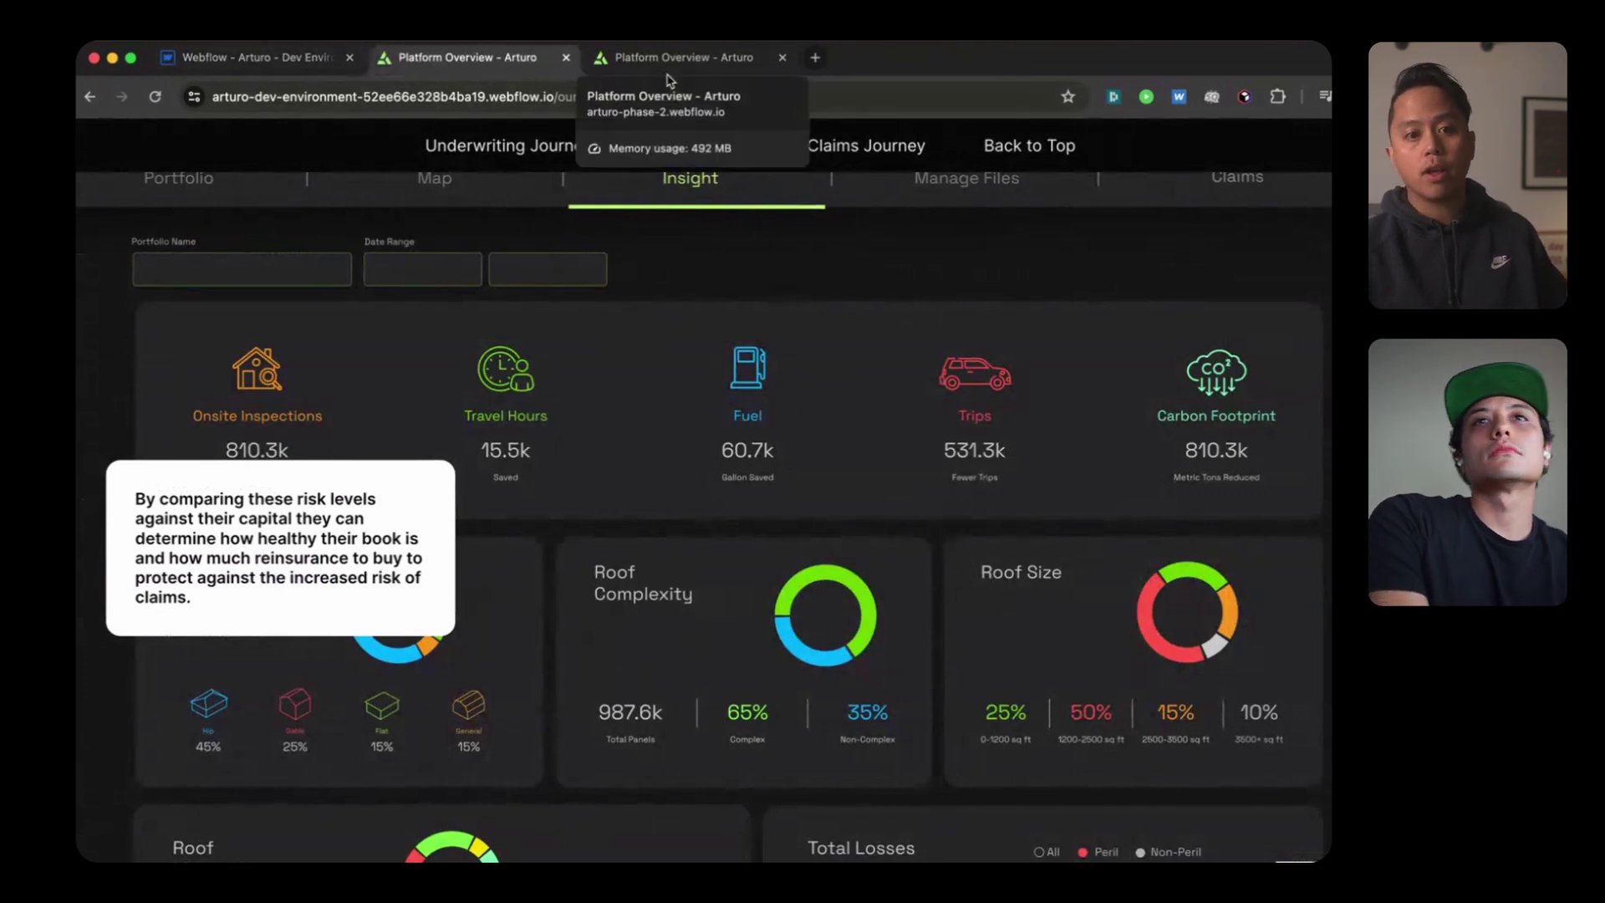
click(665, 75)
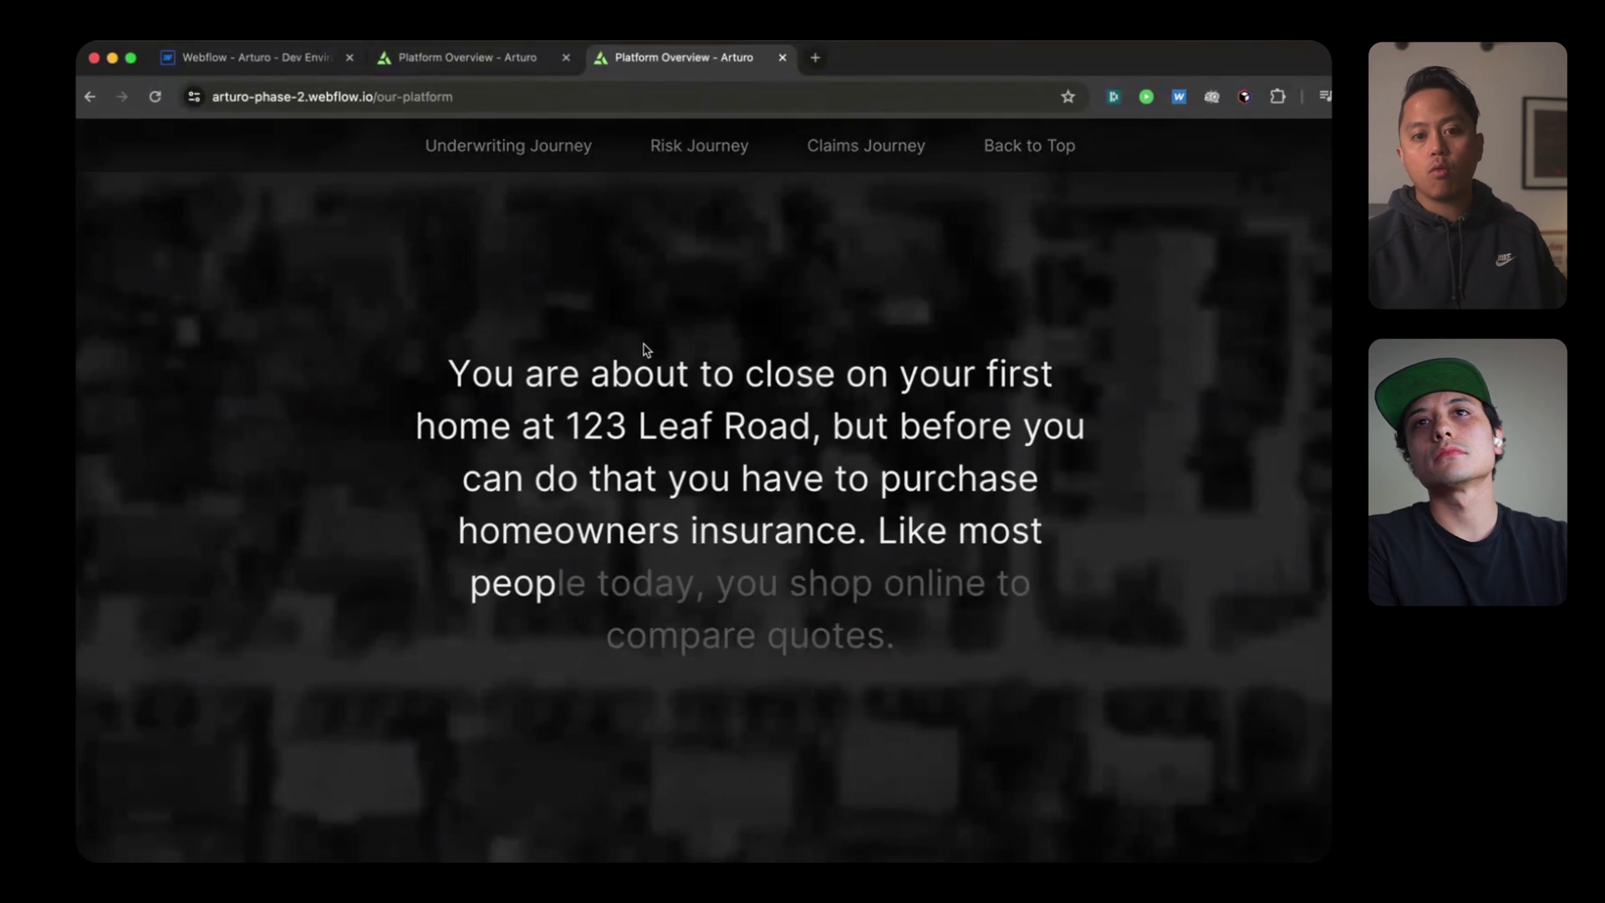
scroll(646, 349, up, 3)
scroll(646, 349, up, 10)
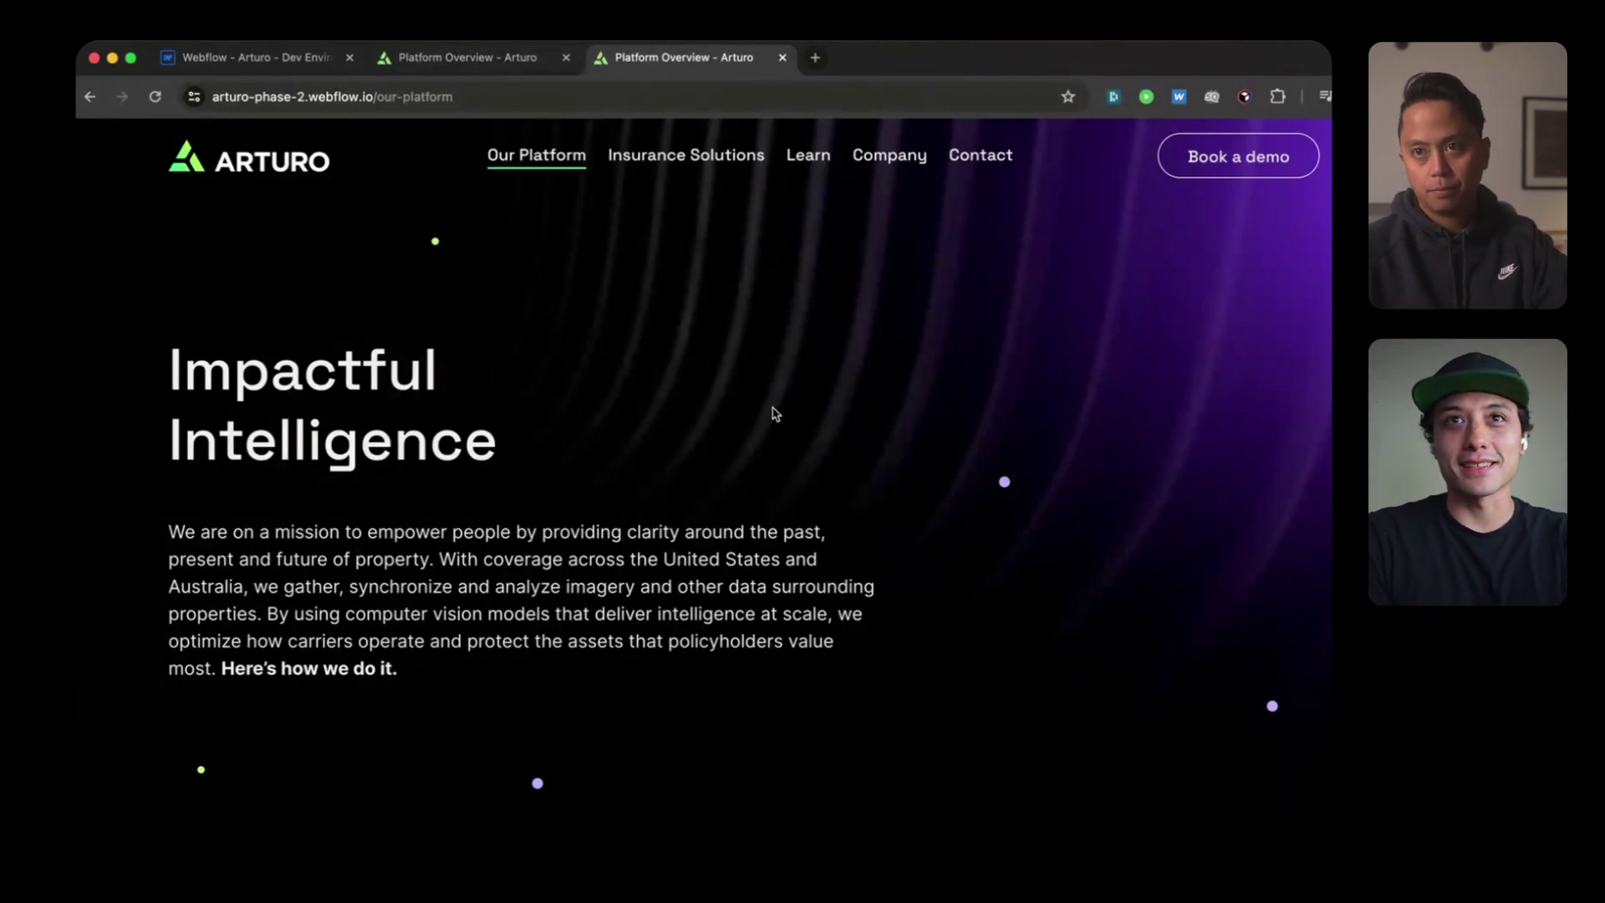
Step: Preview the page in DevTools' responsive mobile view at 420 px width, reload it and check the hero's transition into the intro text
key(super+alt+i)
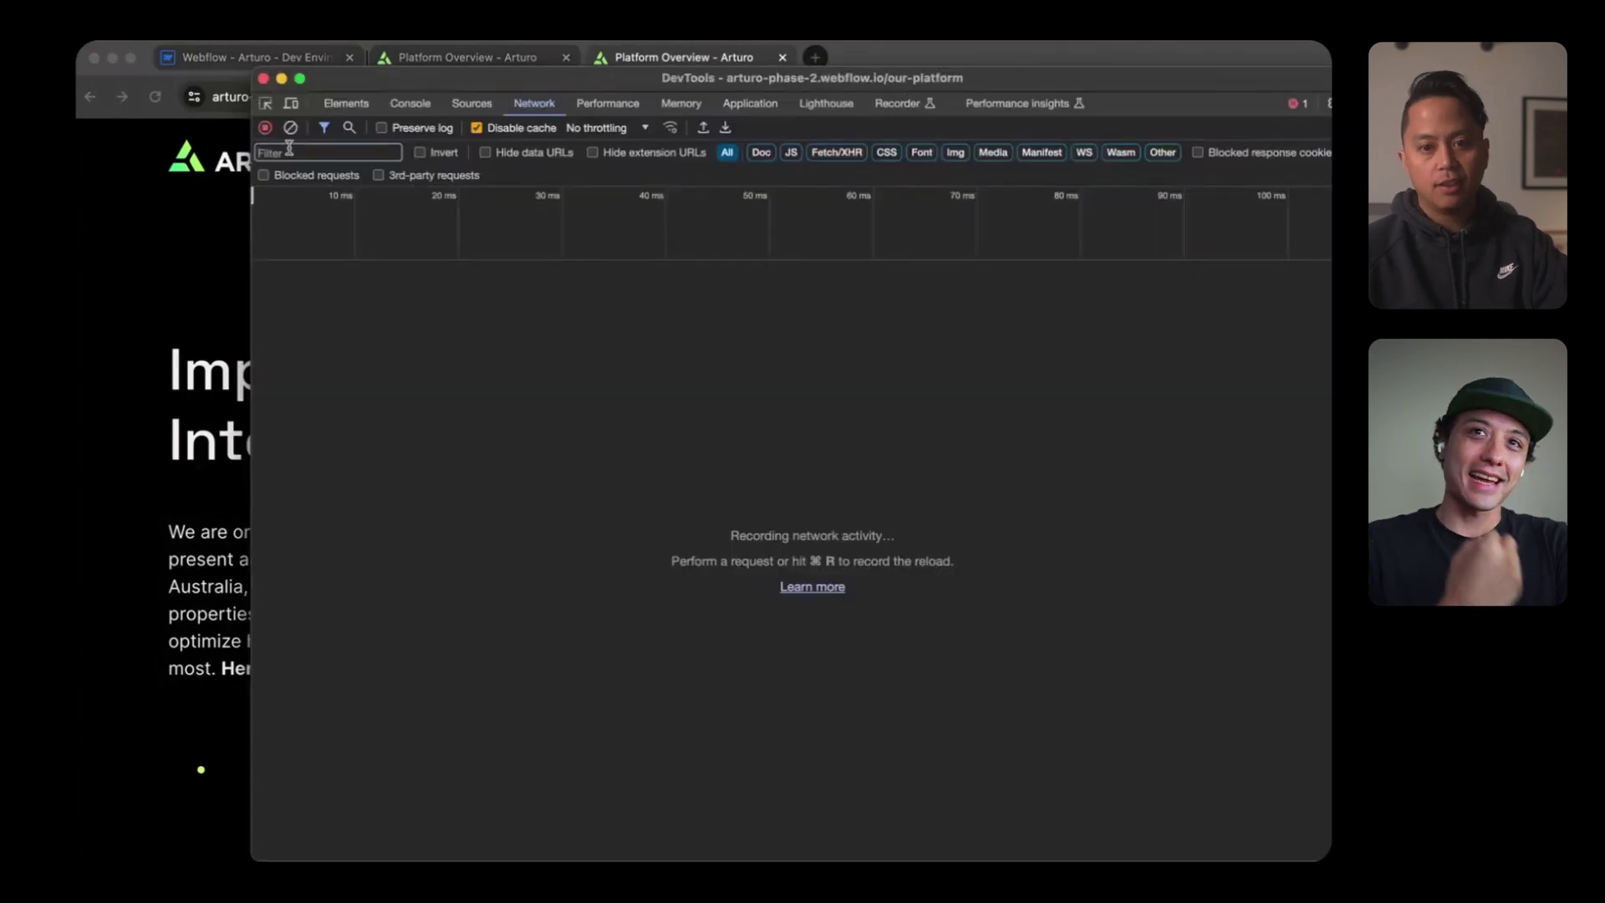
key(super+r)
click(281, 78)
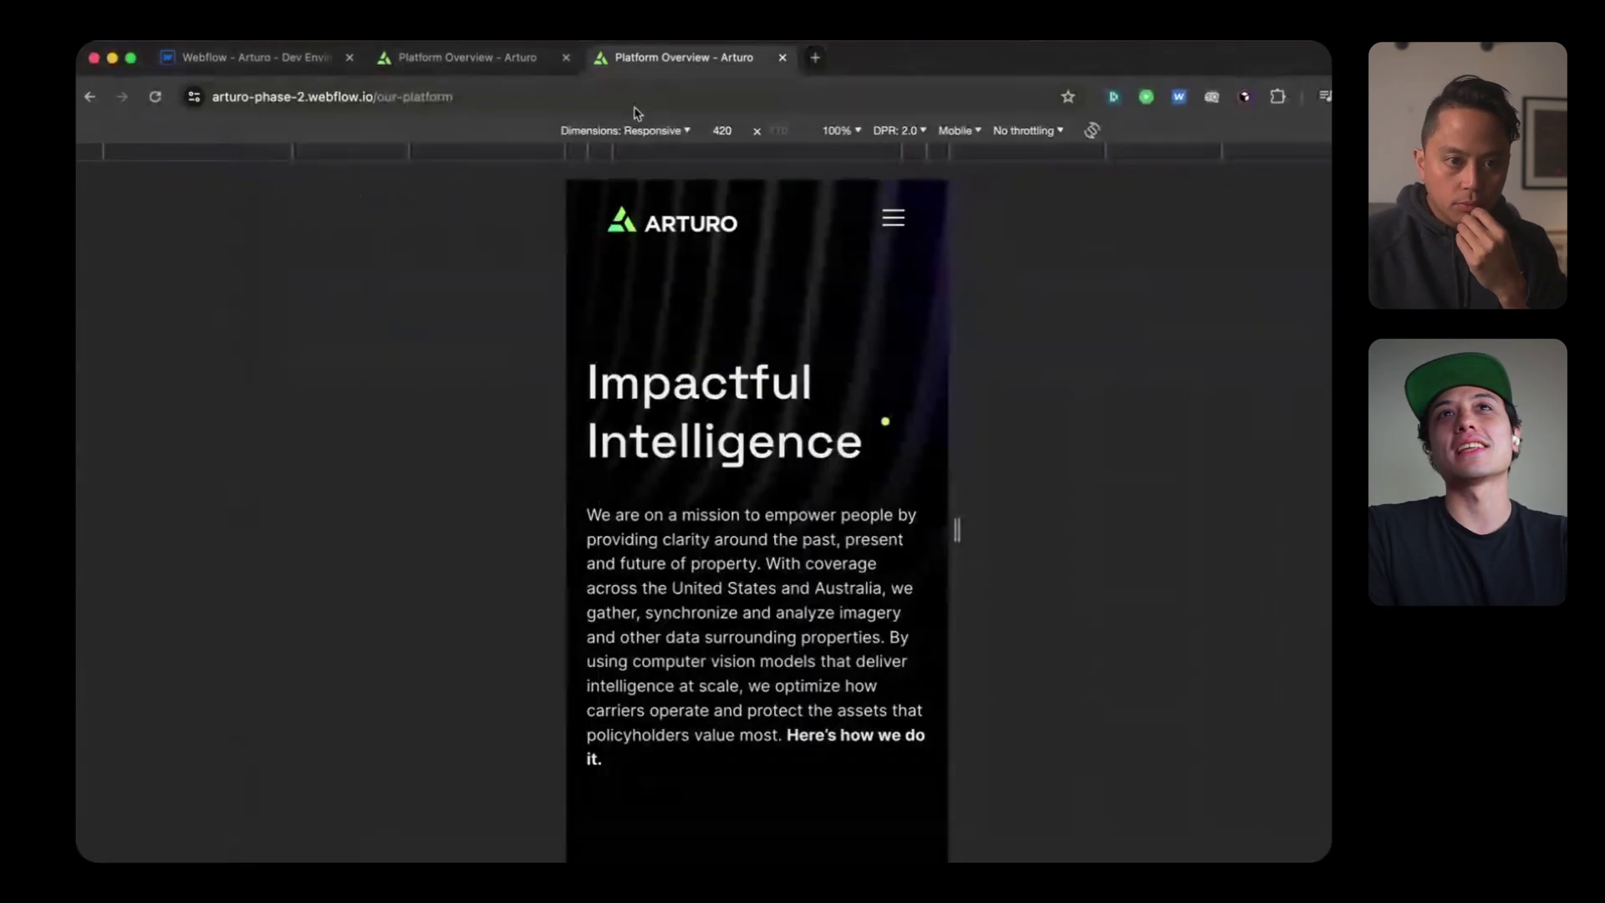
scroll(832, 506, down, 5)
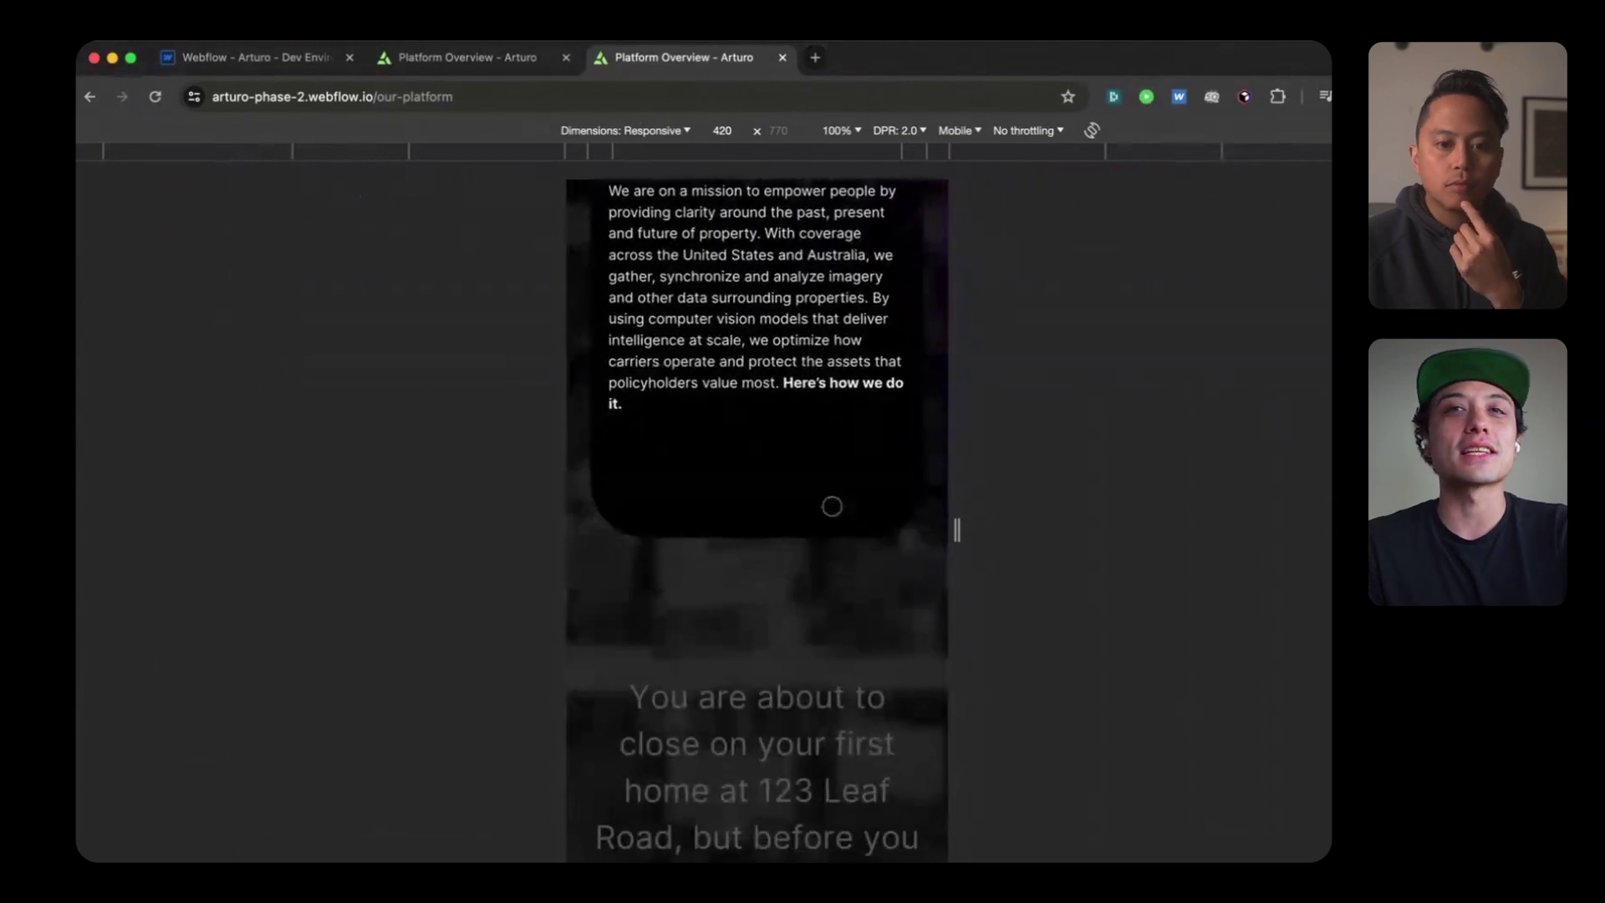
scroll(831, 506, up, 5)
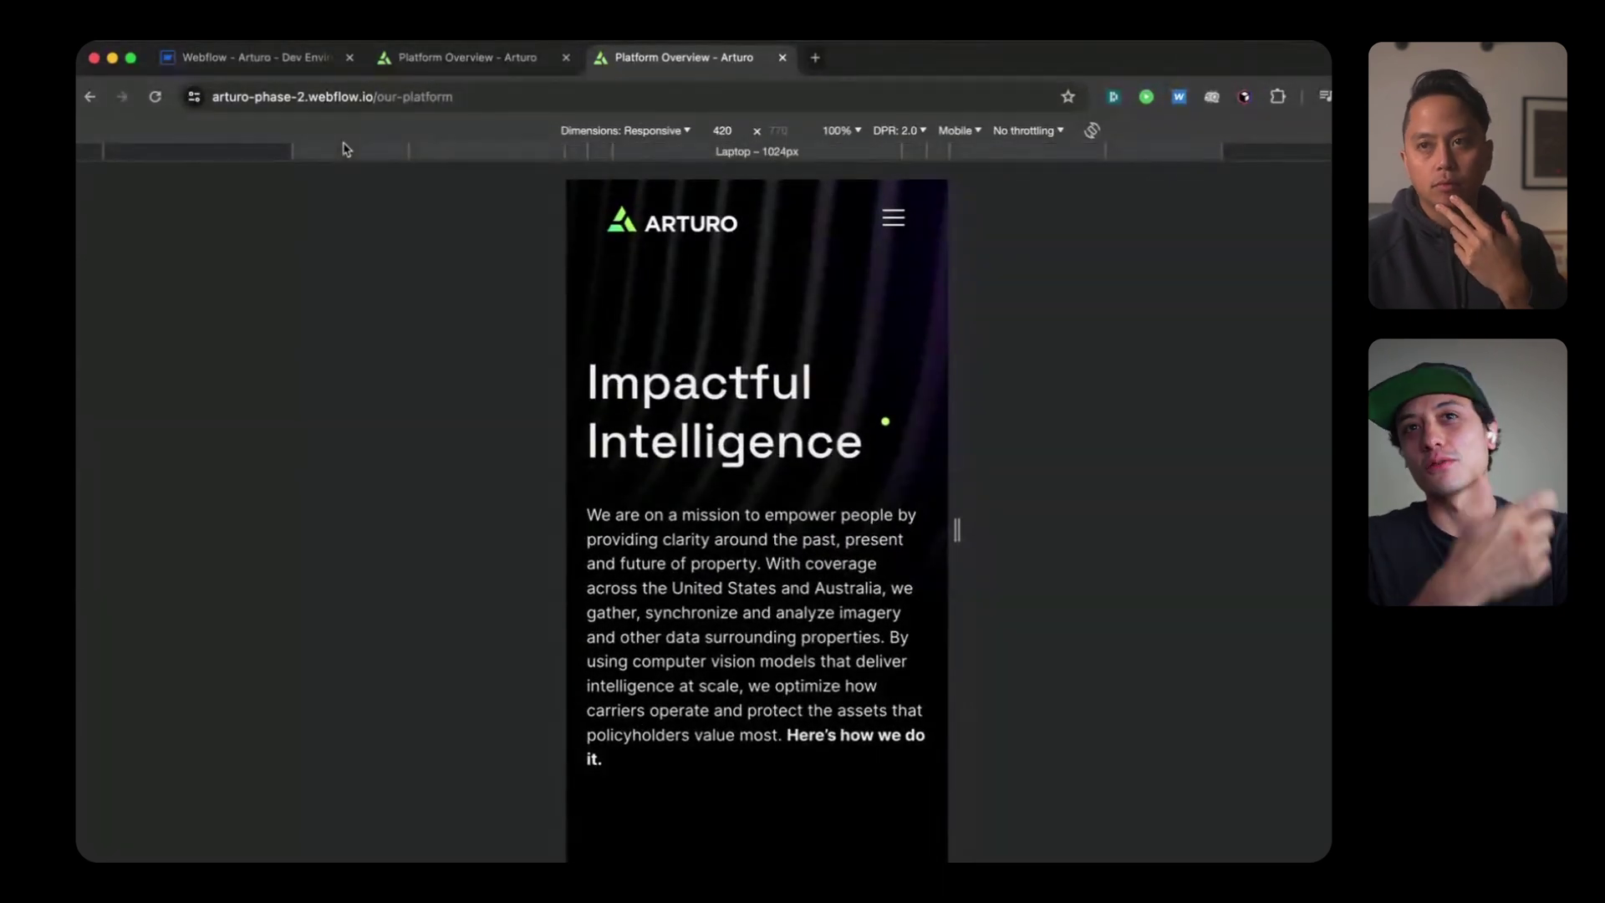
click(154, 98)
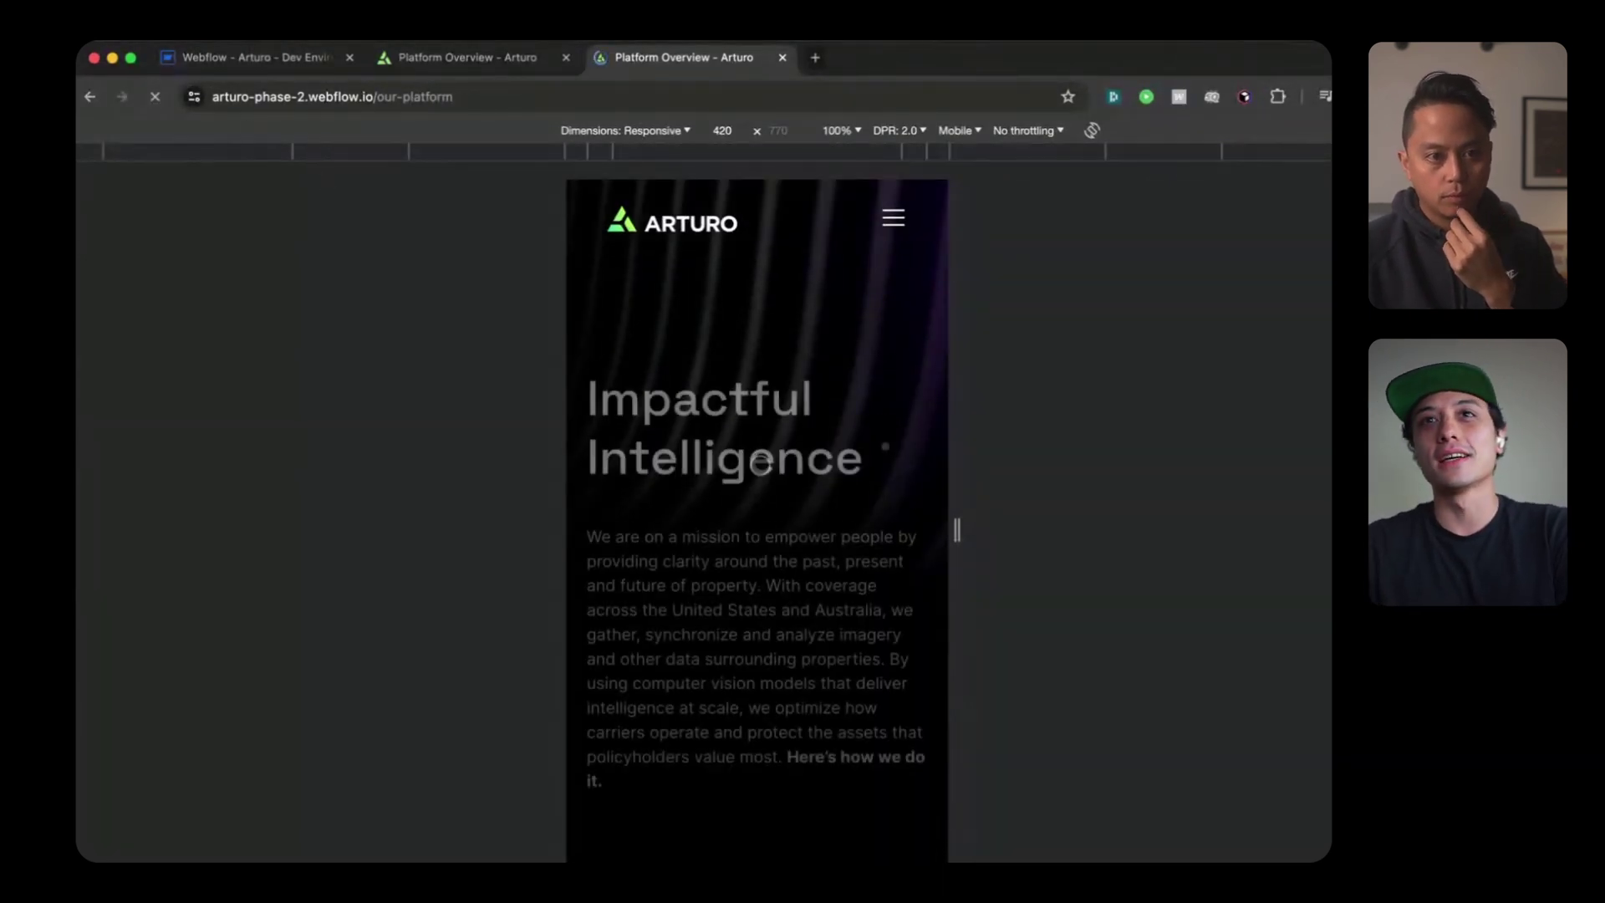
scroll(759, 466, down, 5)
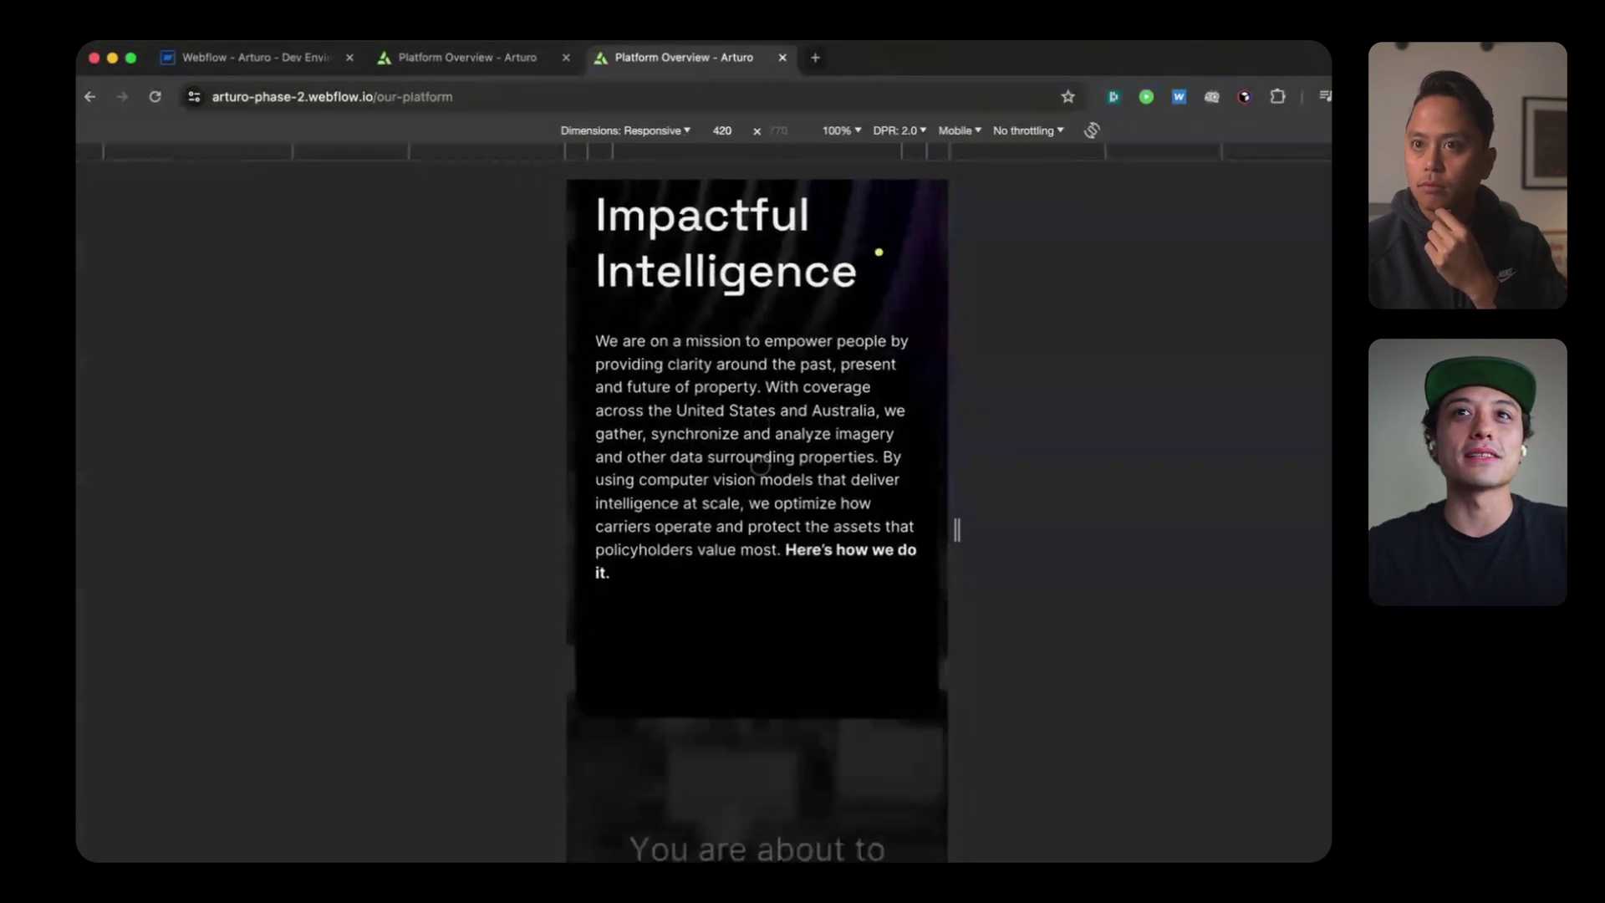
scroll(760, 465, up, 5)
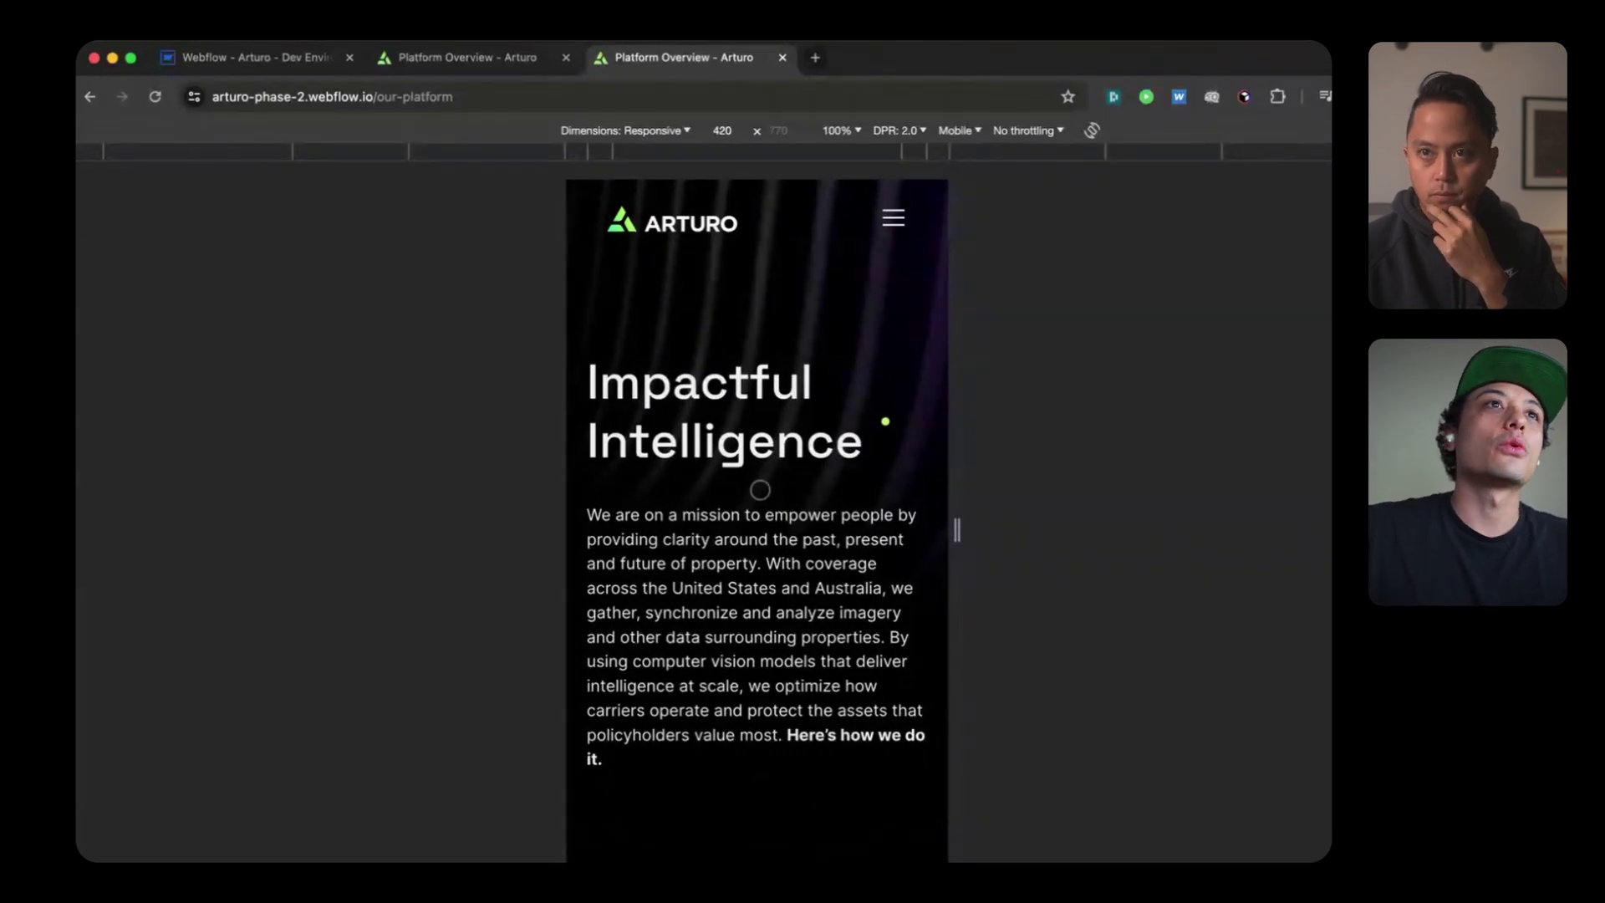
Step: Review the mobile layout from the intro text through the aerial house scenes and their Intelligent Insurance text cards
scroll(760, 490, down, 2)
scroll(760, 490, down, 8)
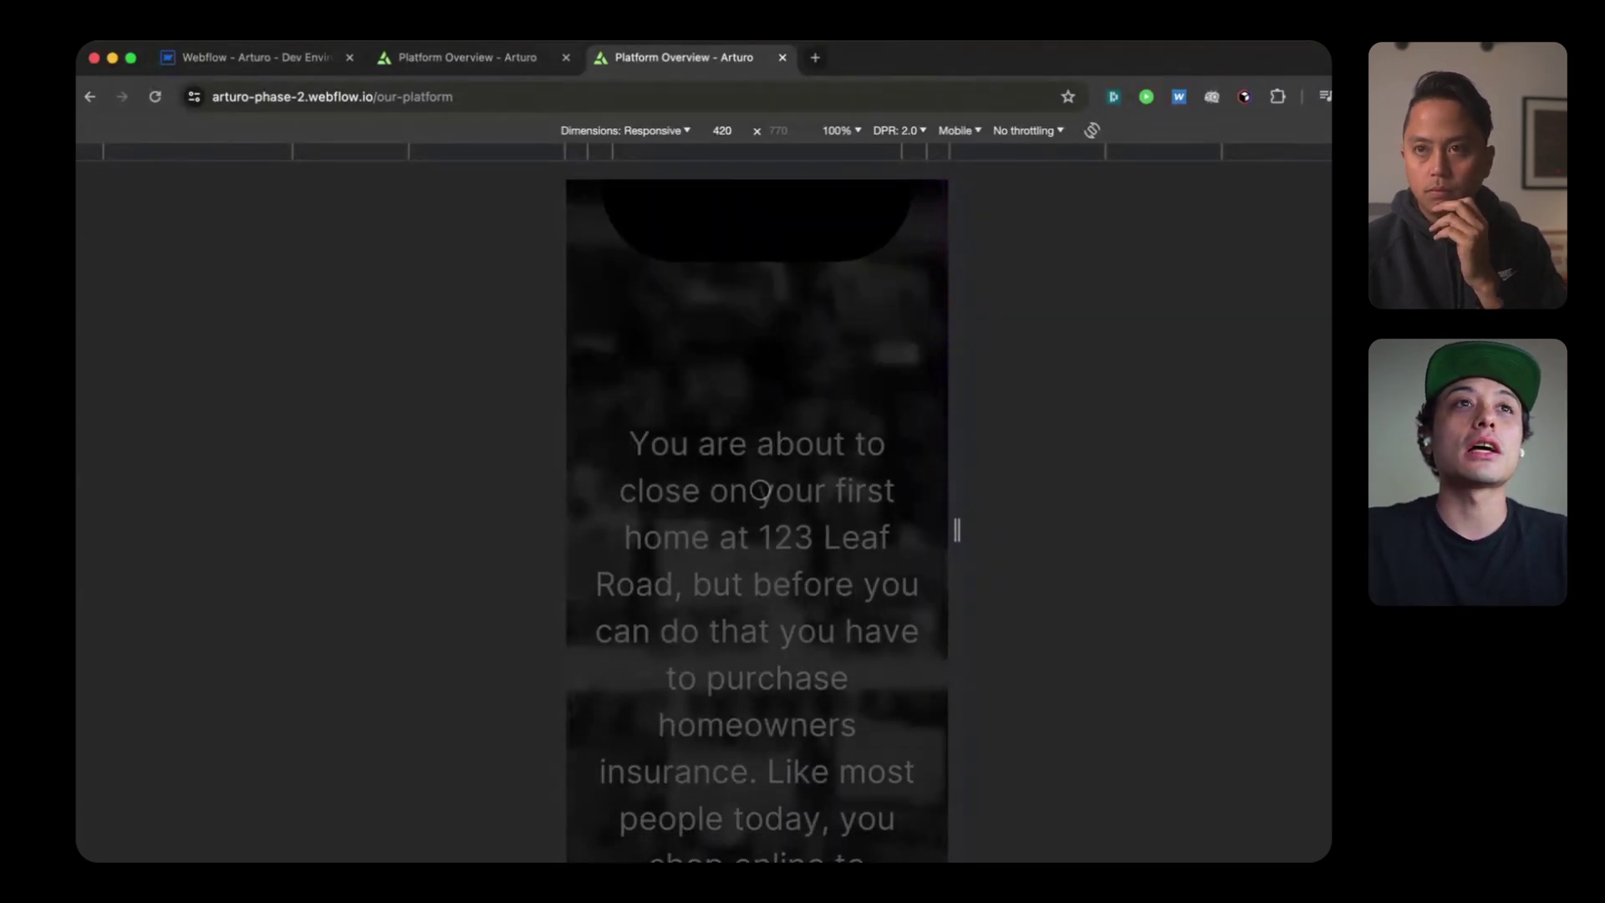
scroll(760, 489, down, 5)
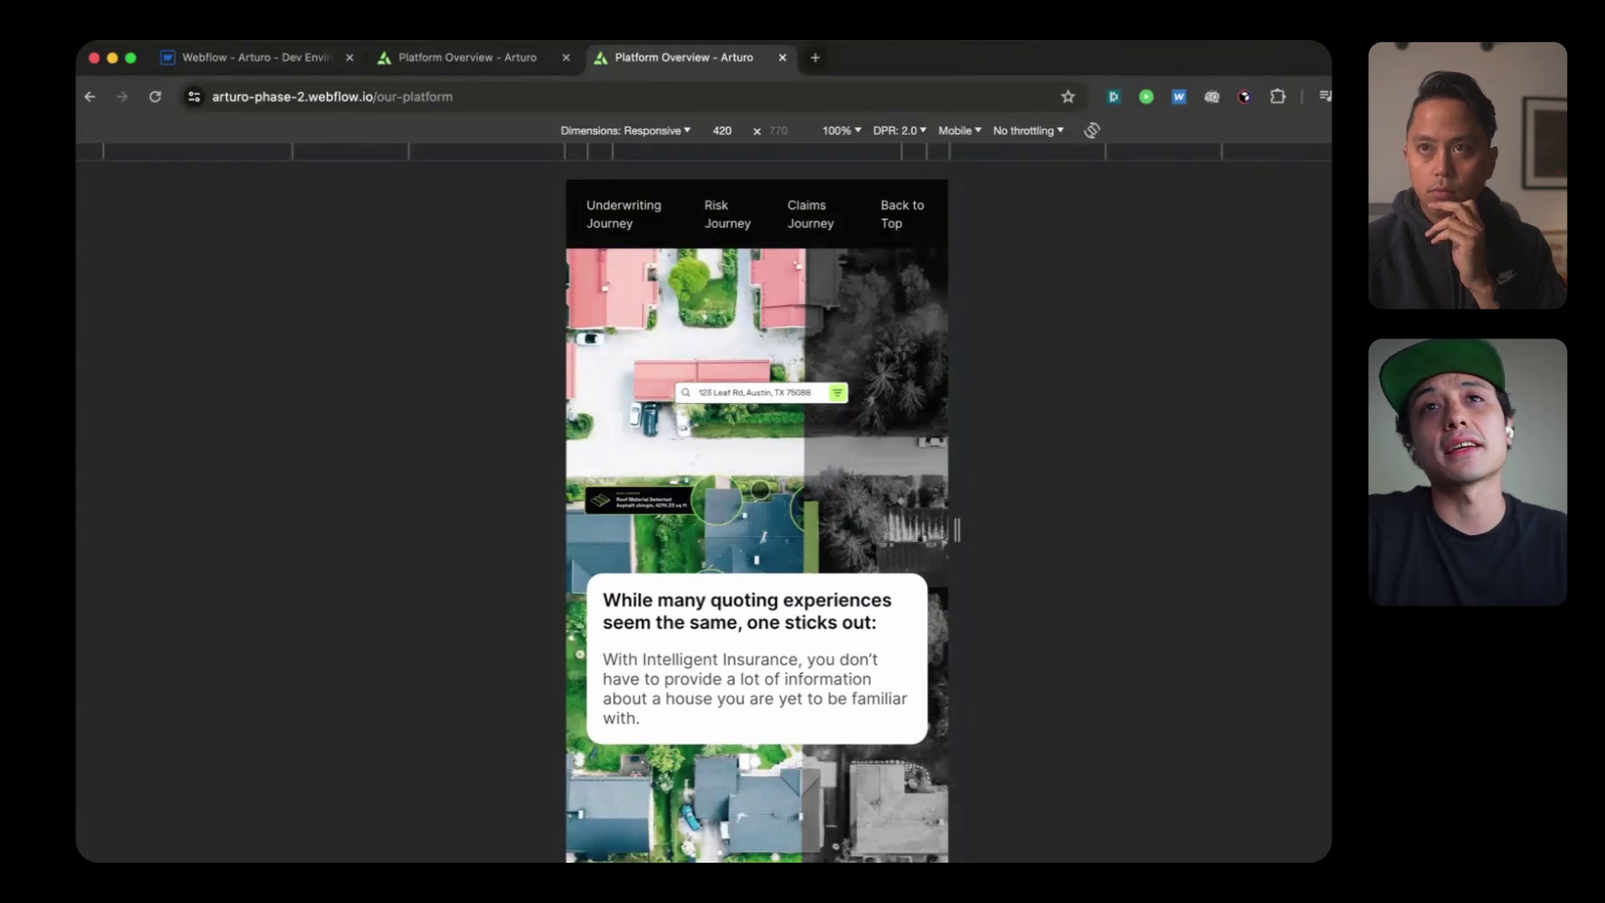
scroll(760, 490, down, 5)
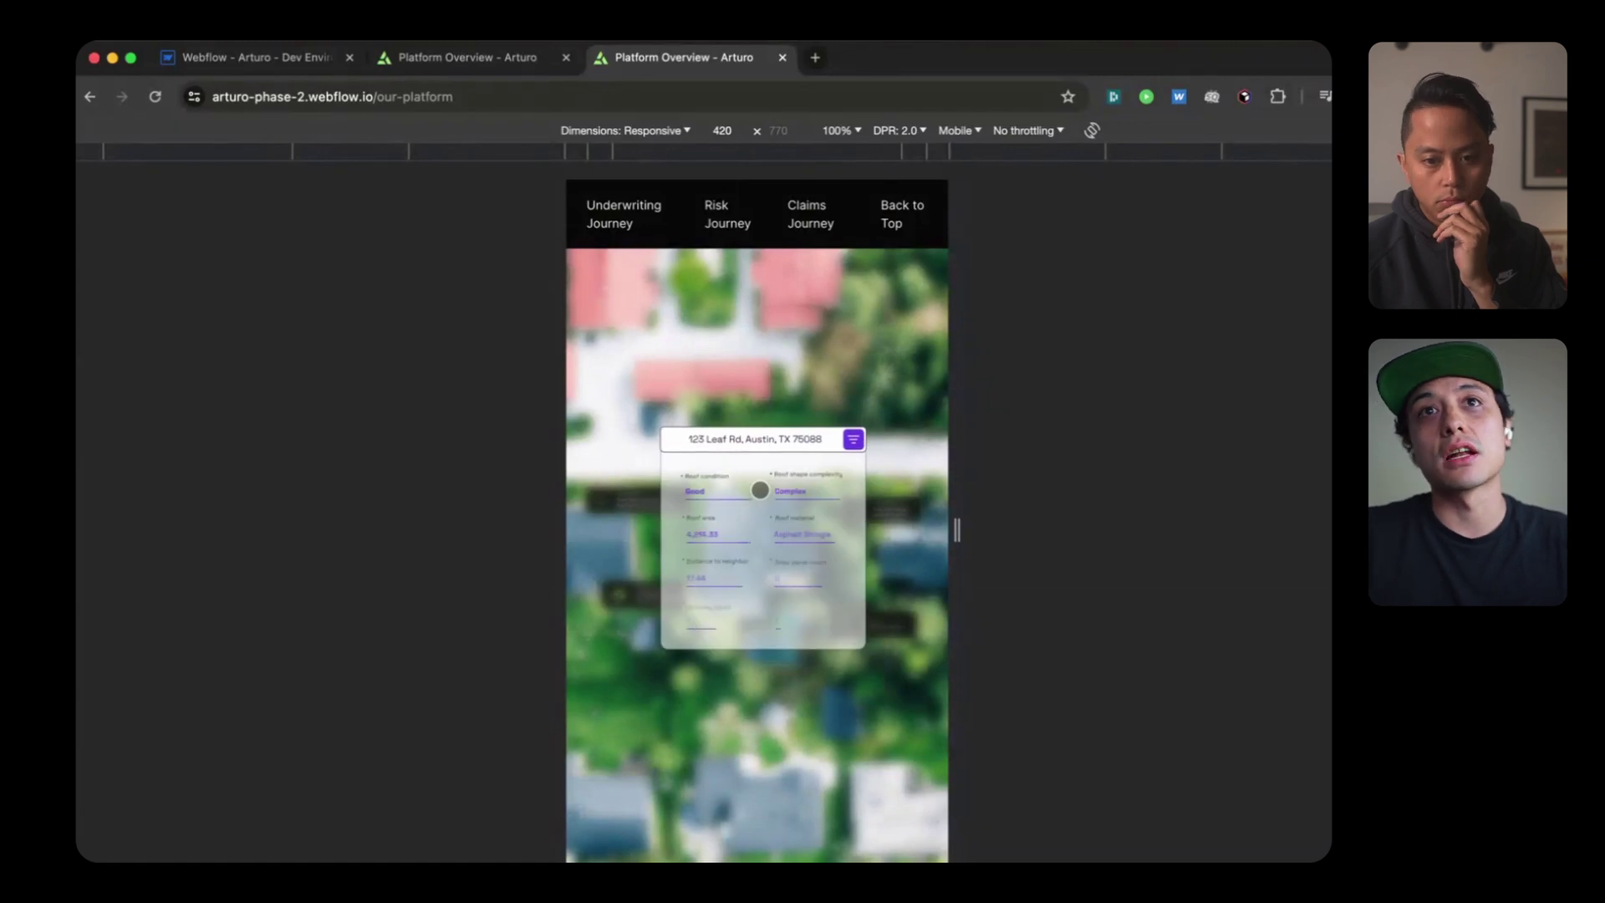
scroll(760, 489, down, 3)
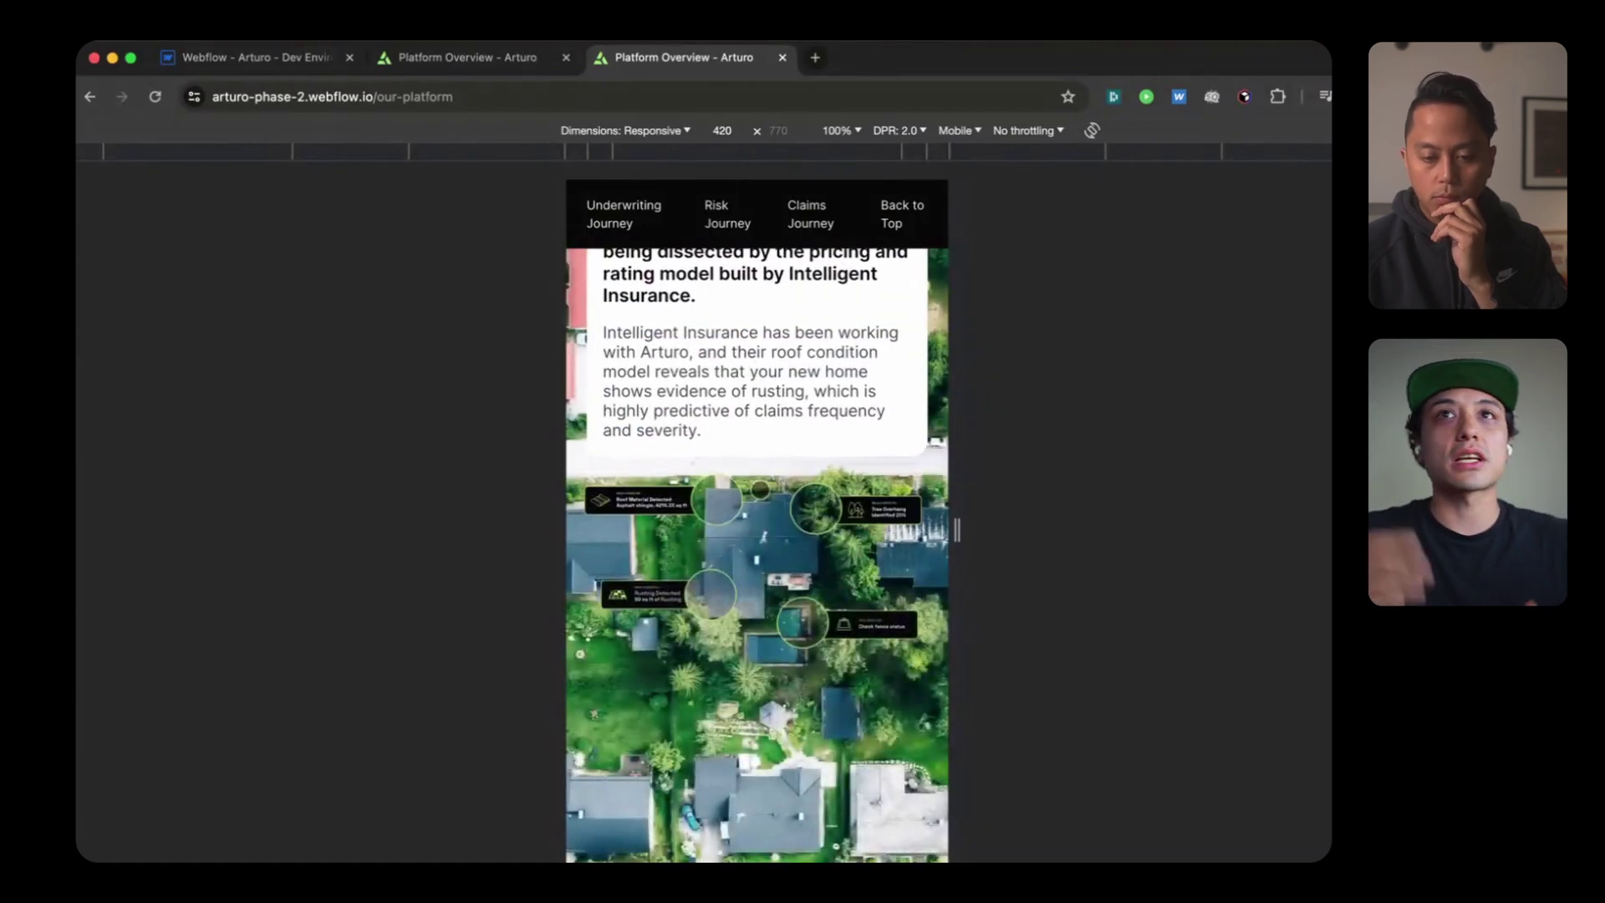
scroll(760, 489, down, 5)
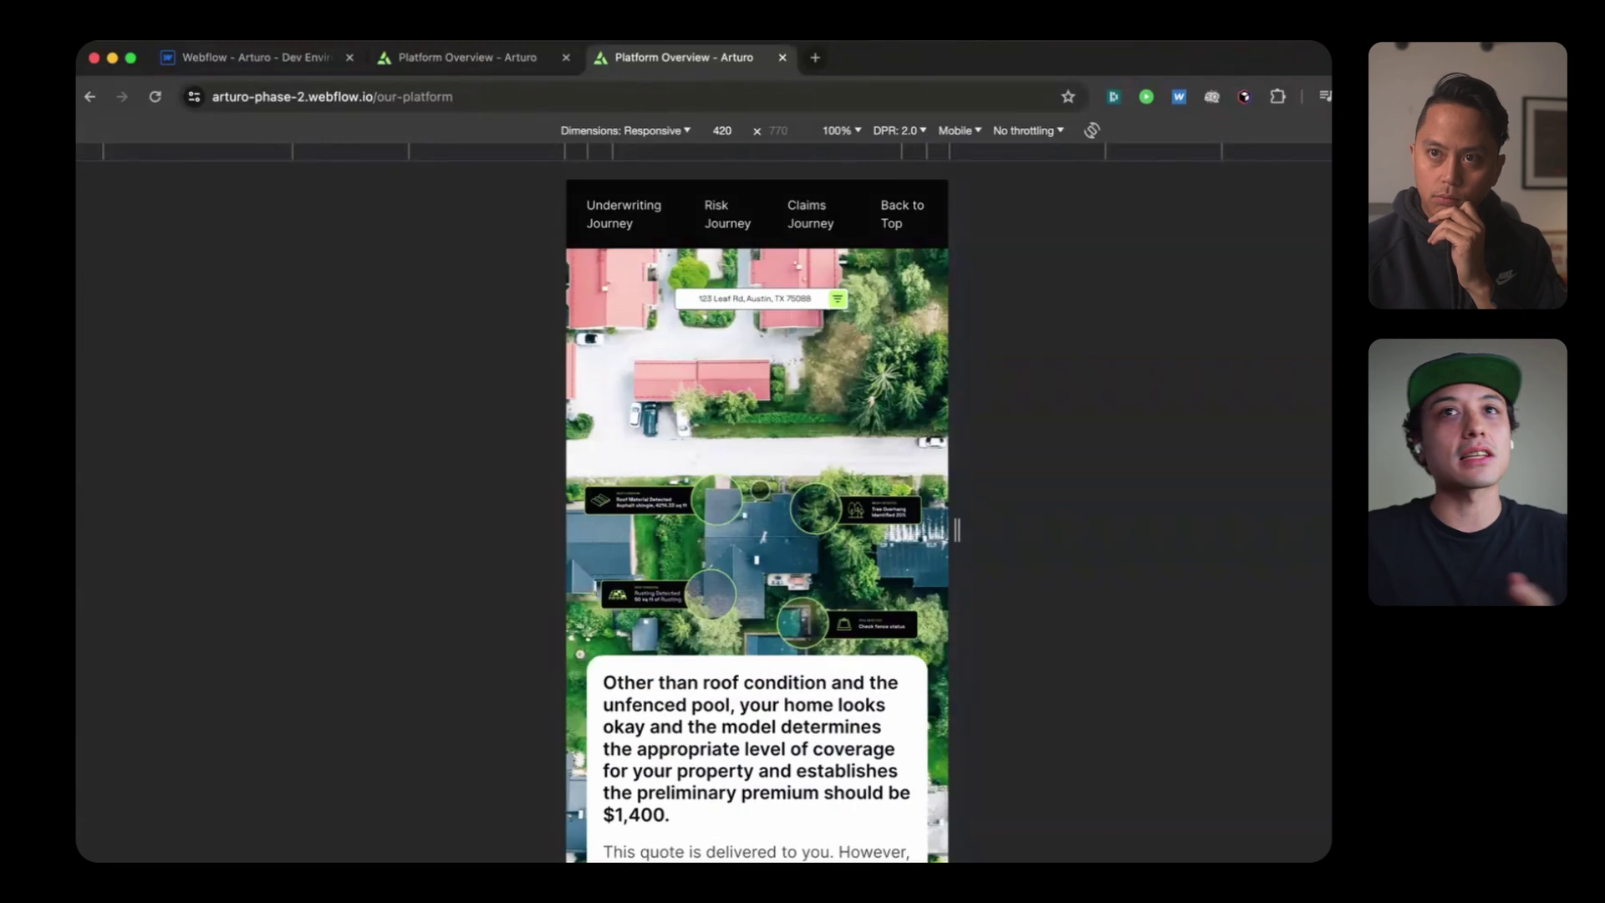
scroll(760, 490, down, 5)
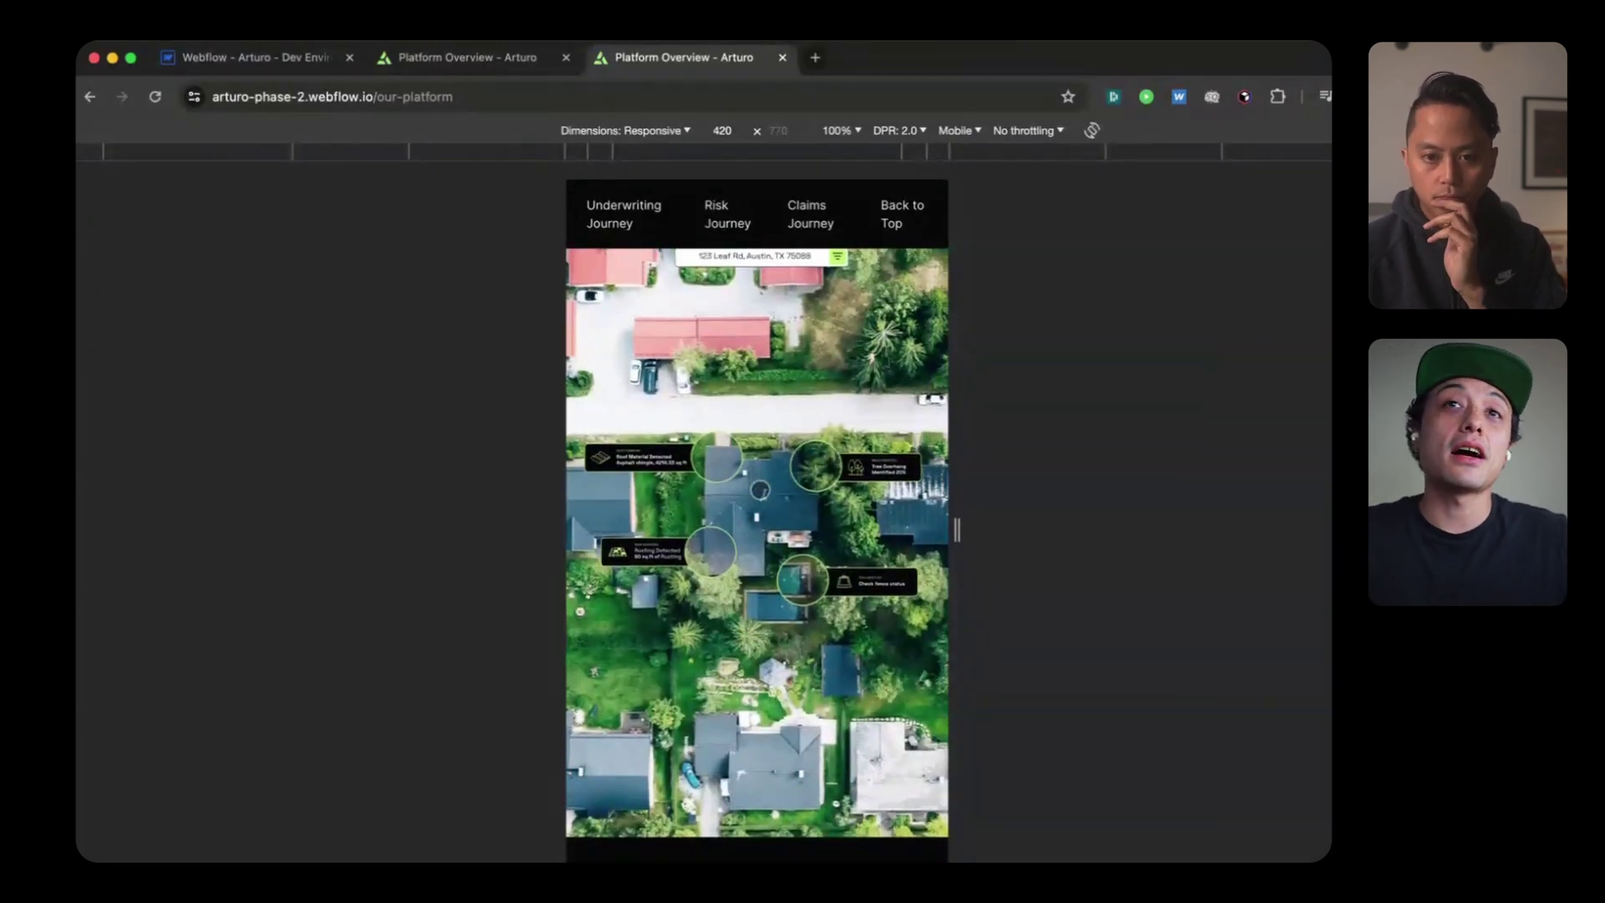
scroll(760, 488, down, 5)
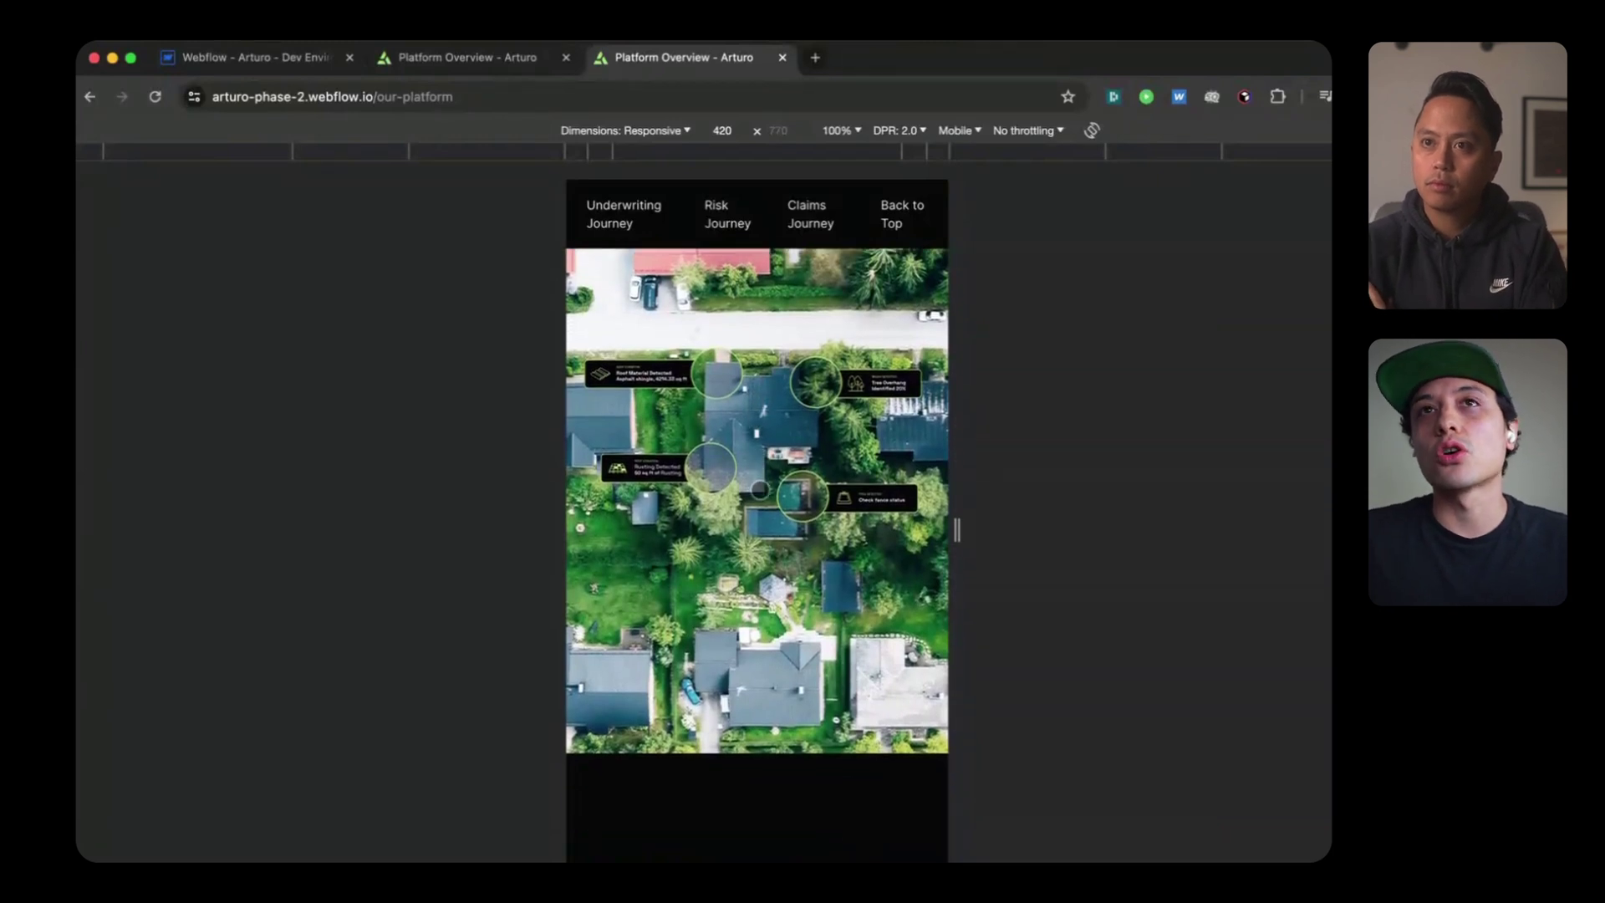
Step: Review the mobile Inspection section's text and the hard-hat inspector scene with its text card and tablet dashboard
scroll(760, 490, down, 5)
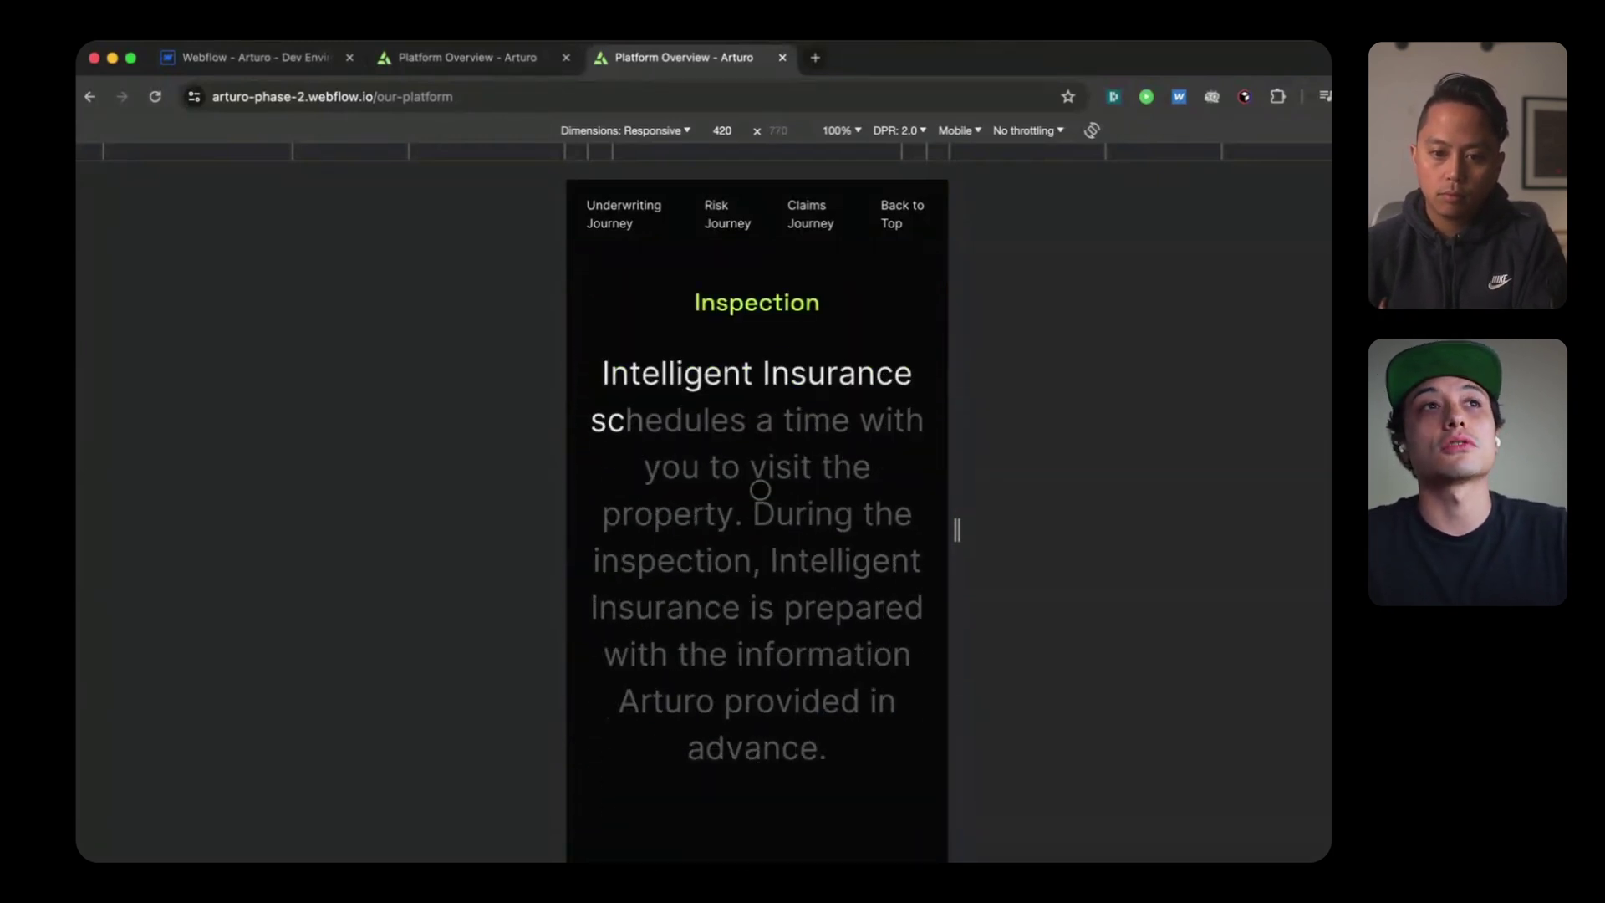
scroll(760, 489, down, 10)
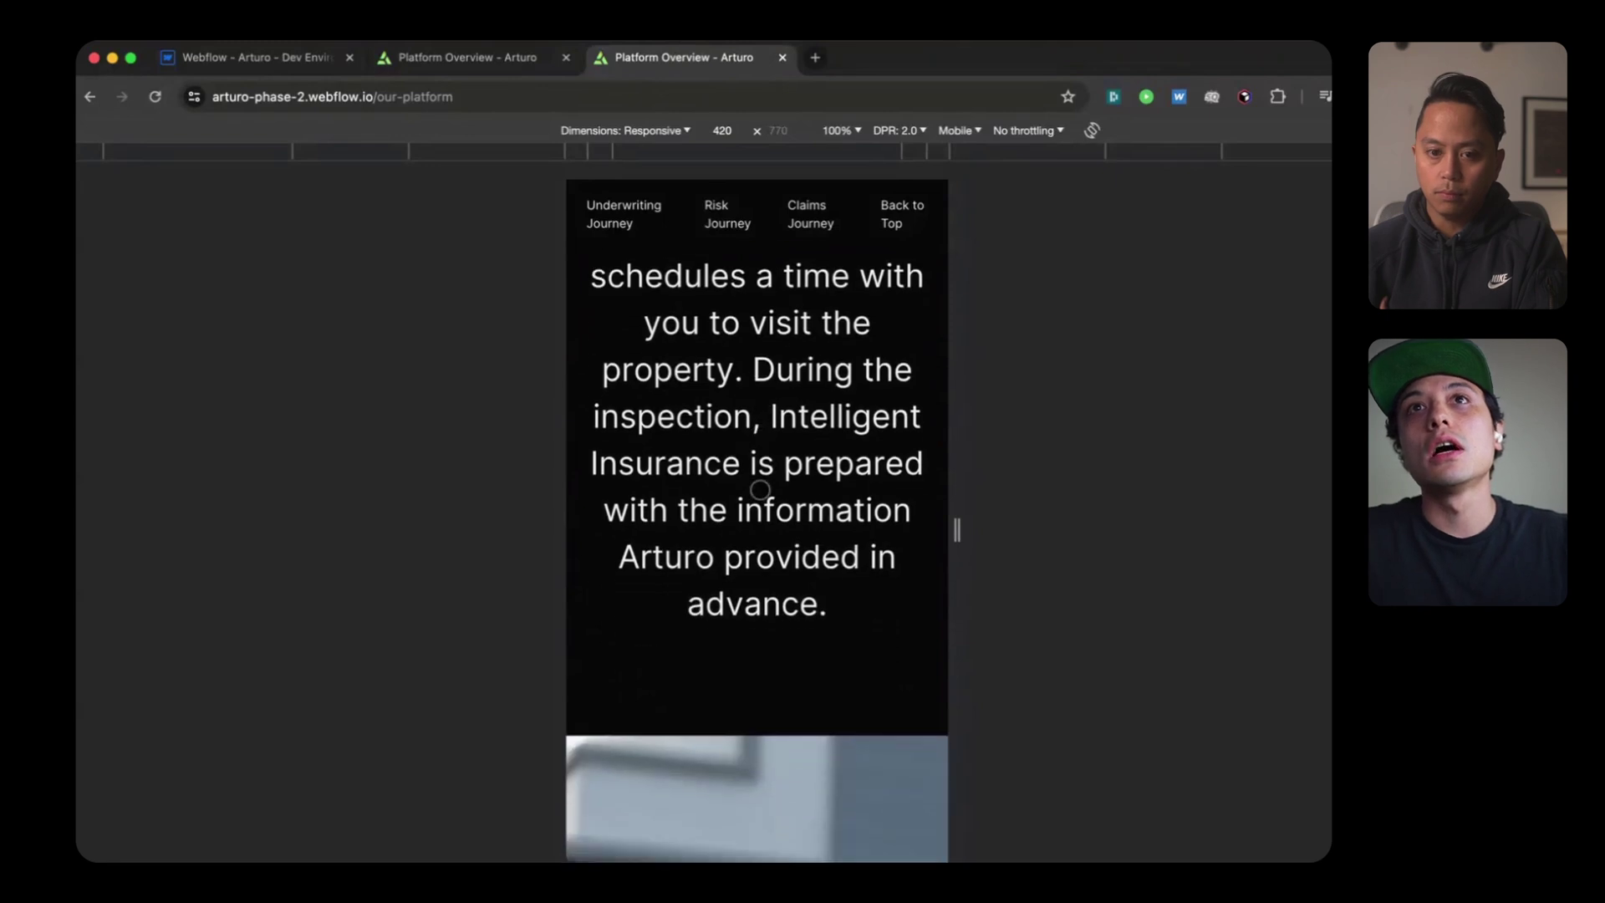
scroll(759, 489, down, 10)
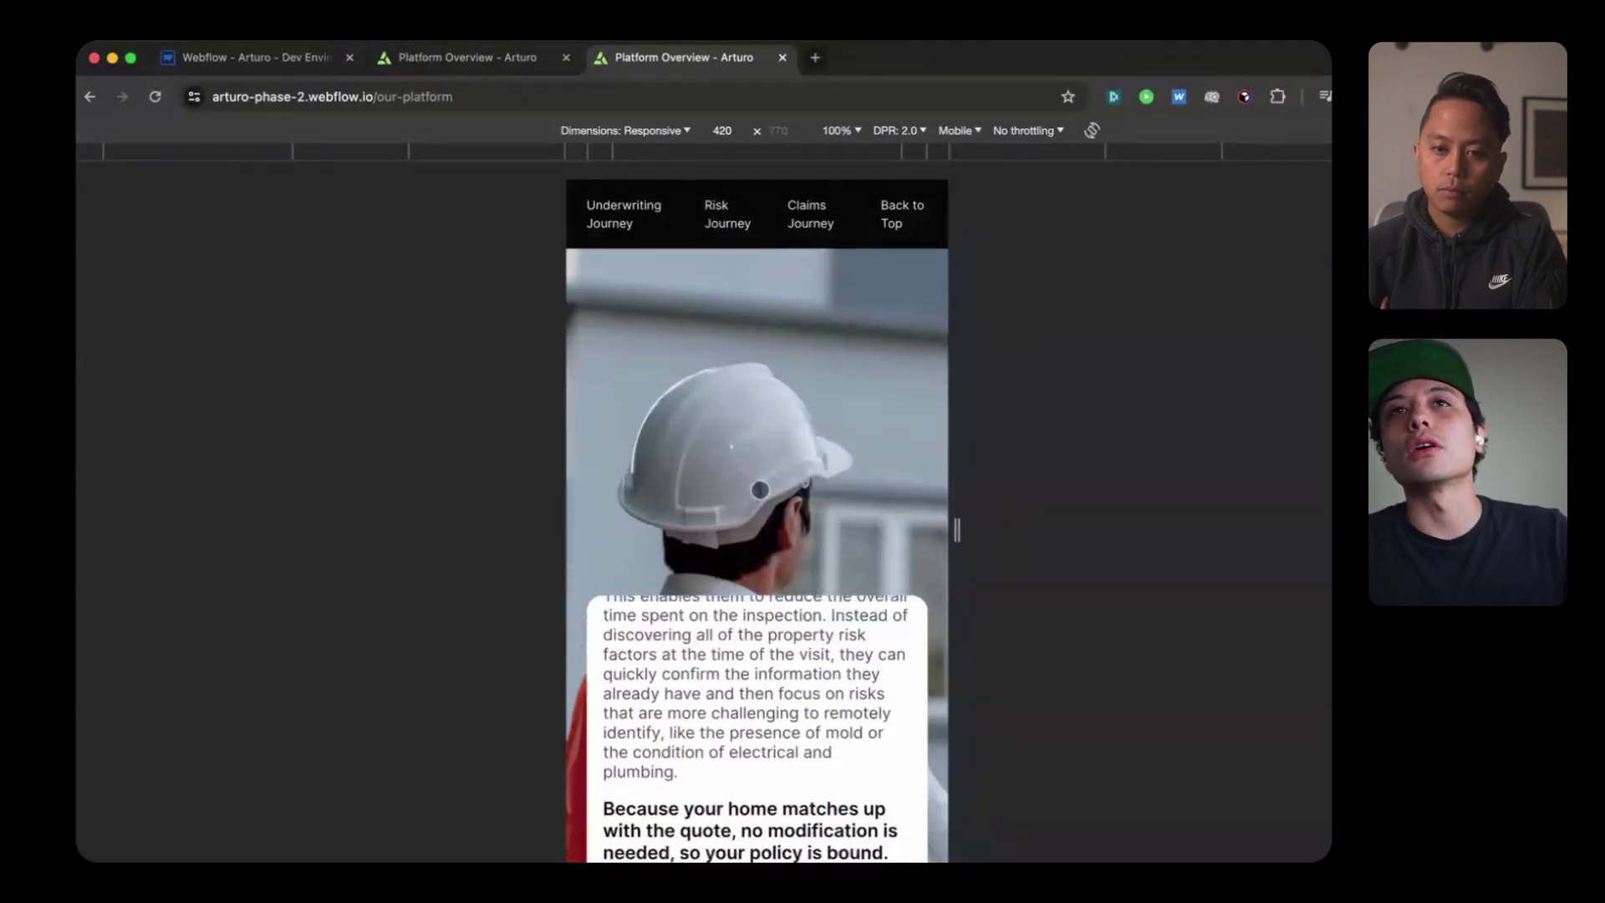
scroll(760, 490, down, 10)
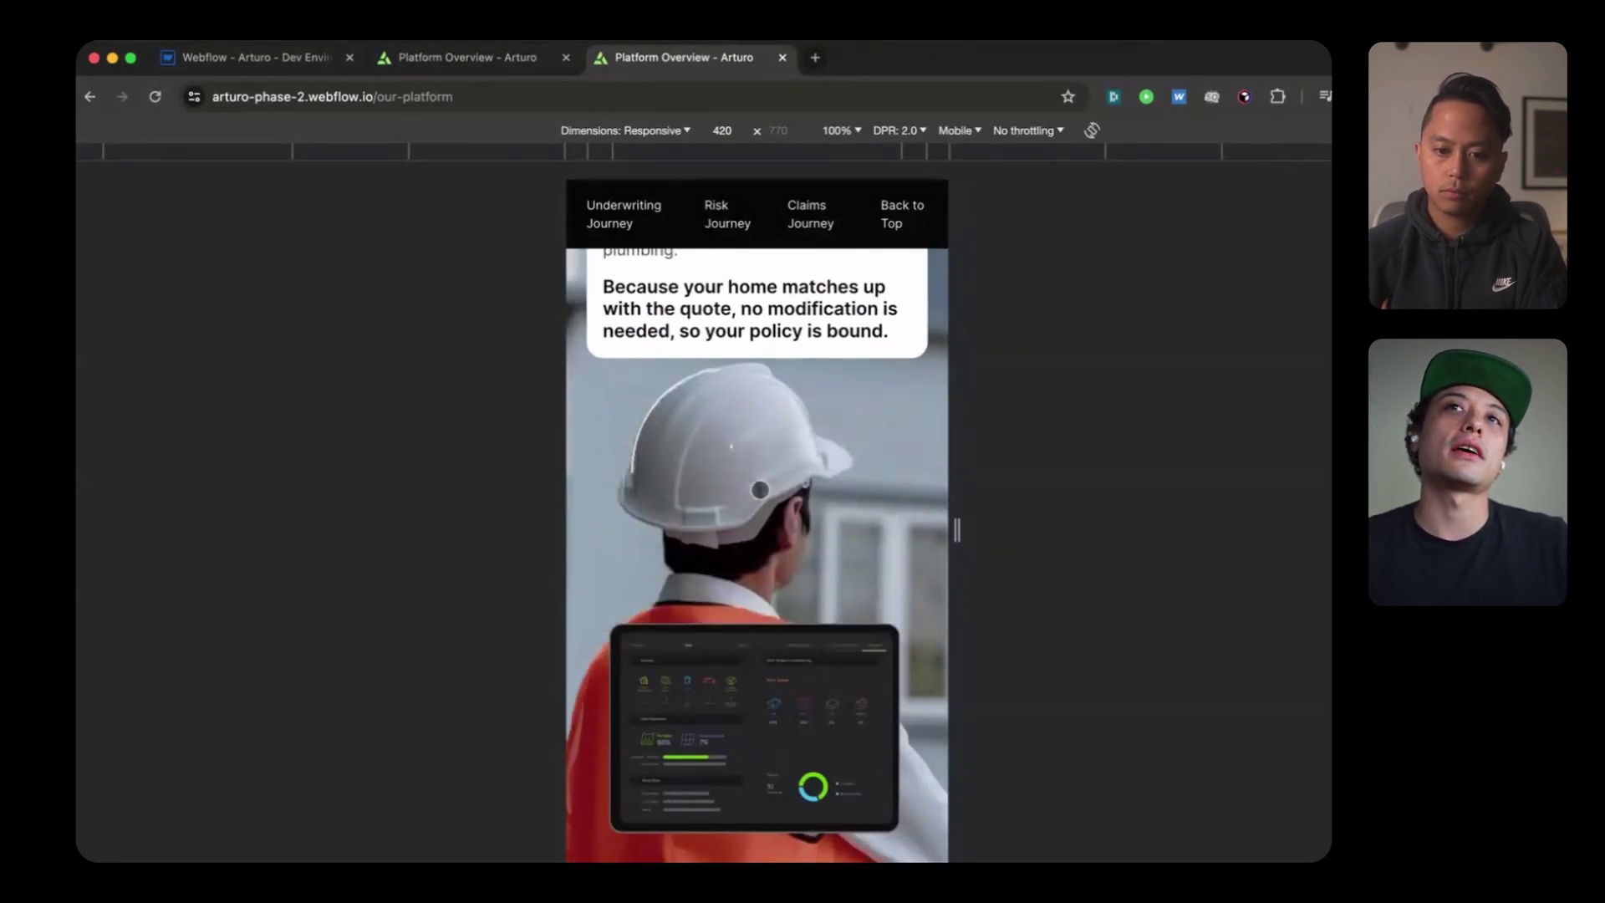
Step: Review the mobile layout from the inspector scene through the aerial neighbourhood, the risk heat map and the tablet dashboard with their text cards
scroll(760, 489, down, 5)
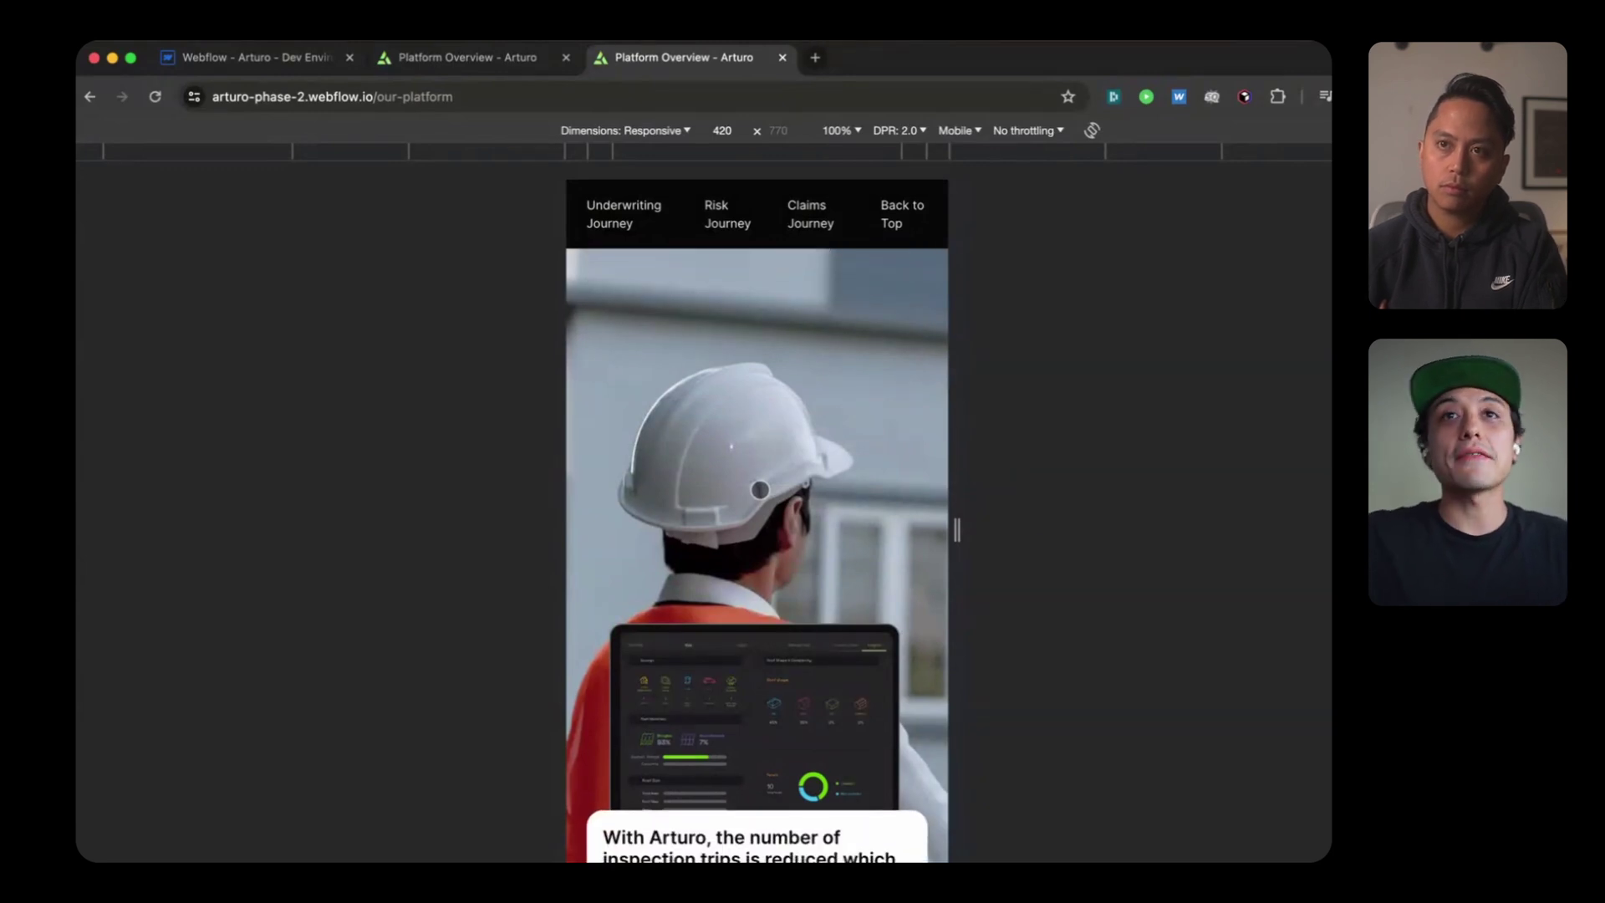
scroll(760, 490, down, 10)
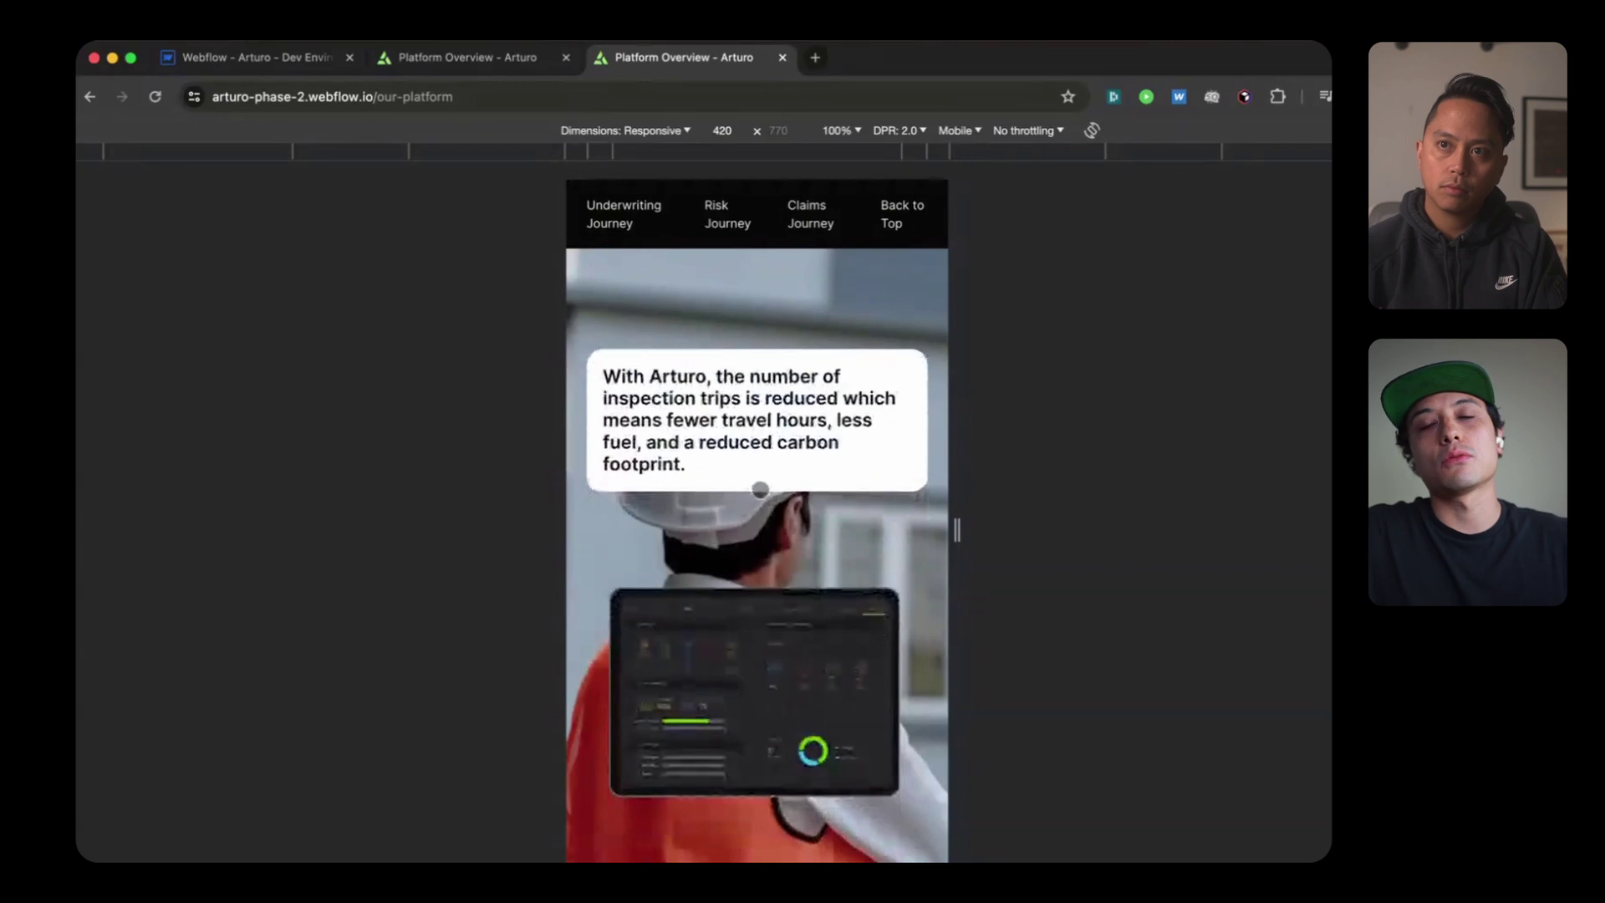
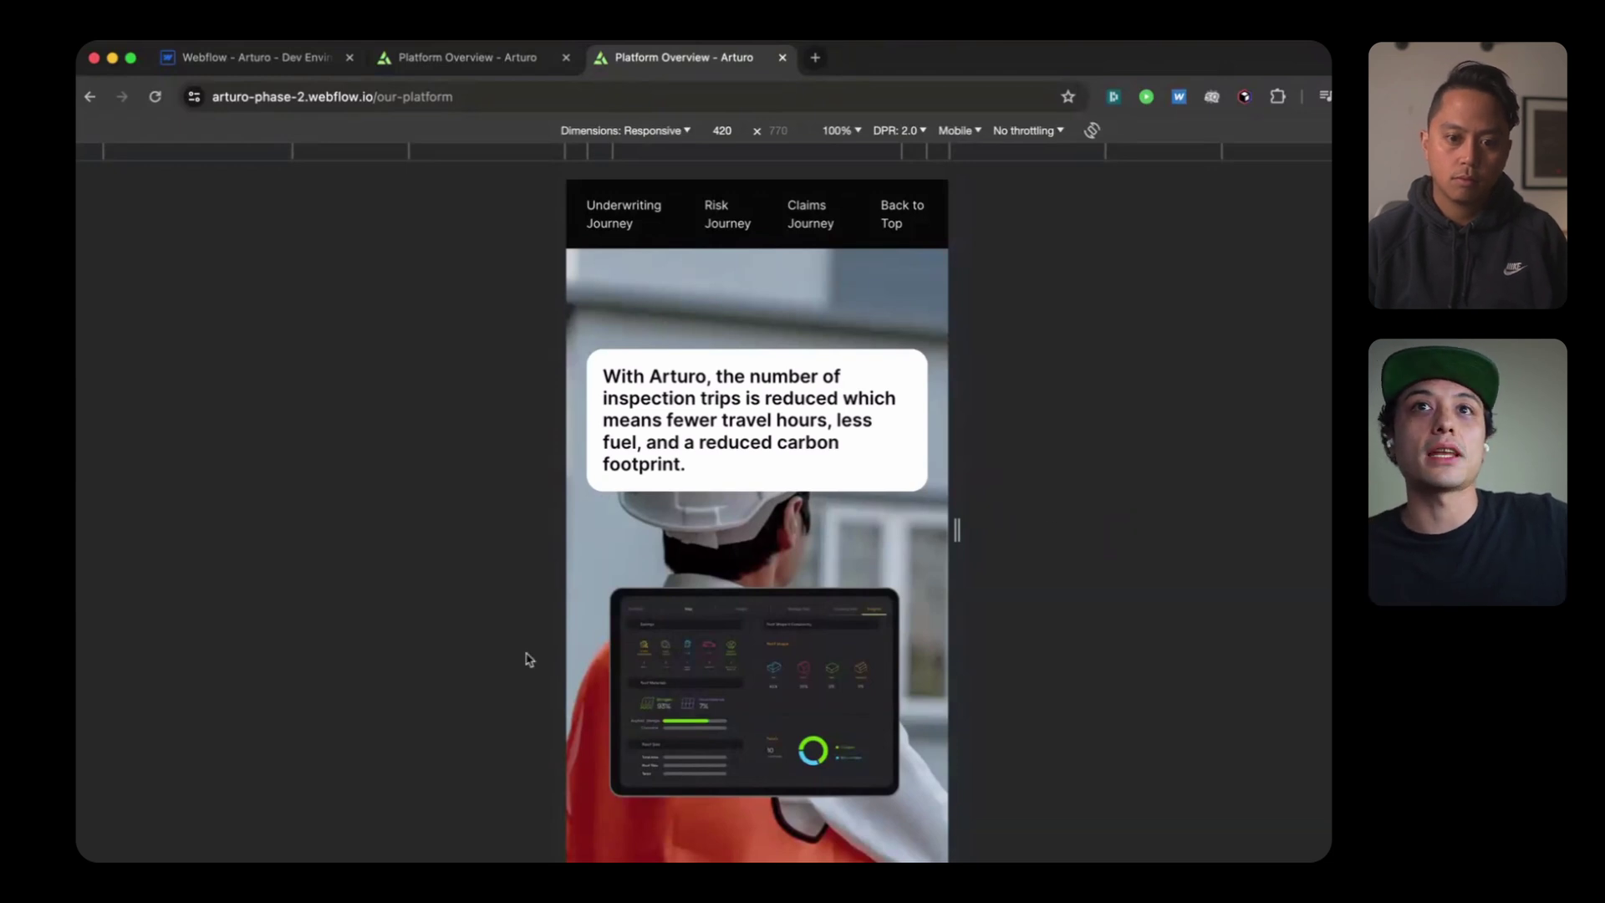
scroll(712, 668, down, 5)
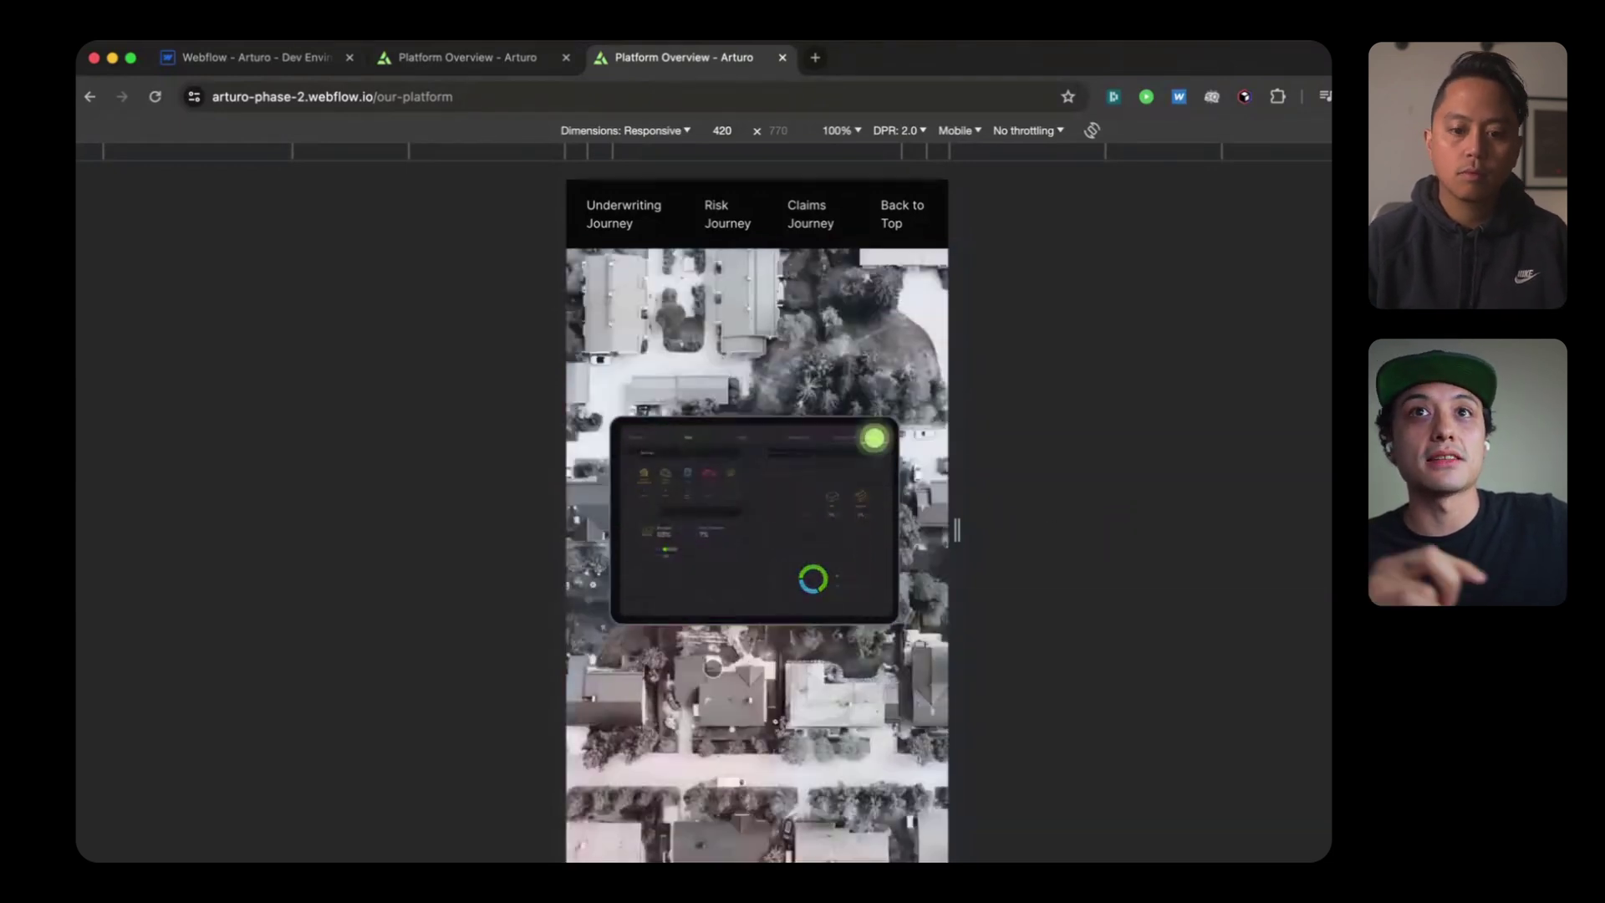
scroll(712, 667, down, 10)
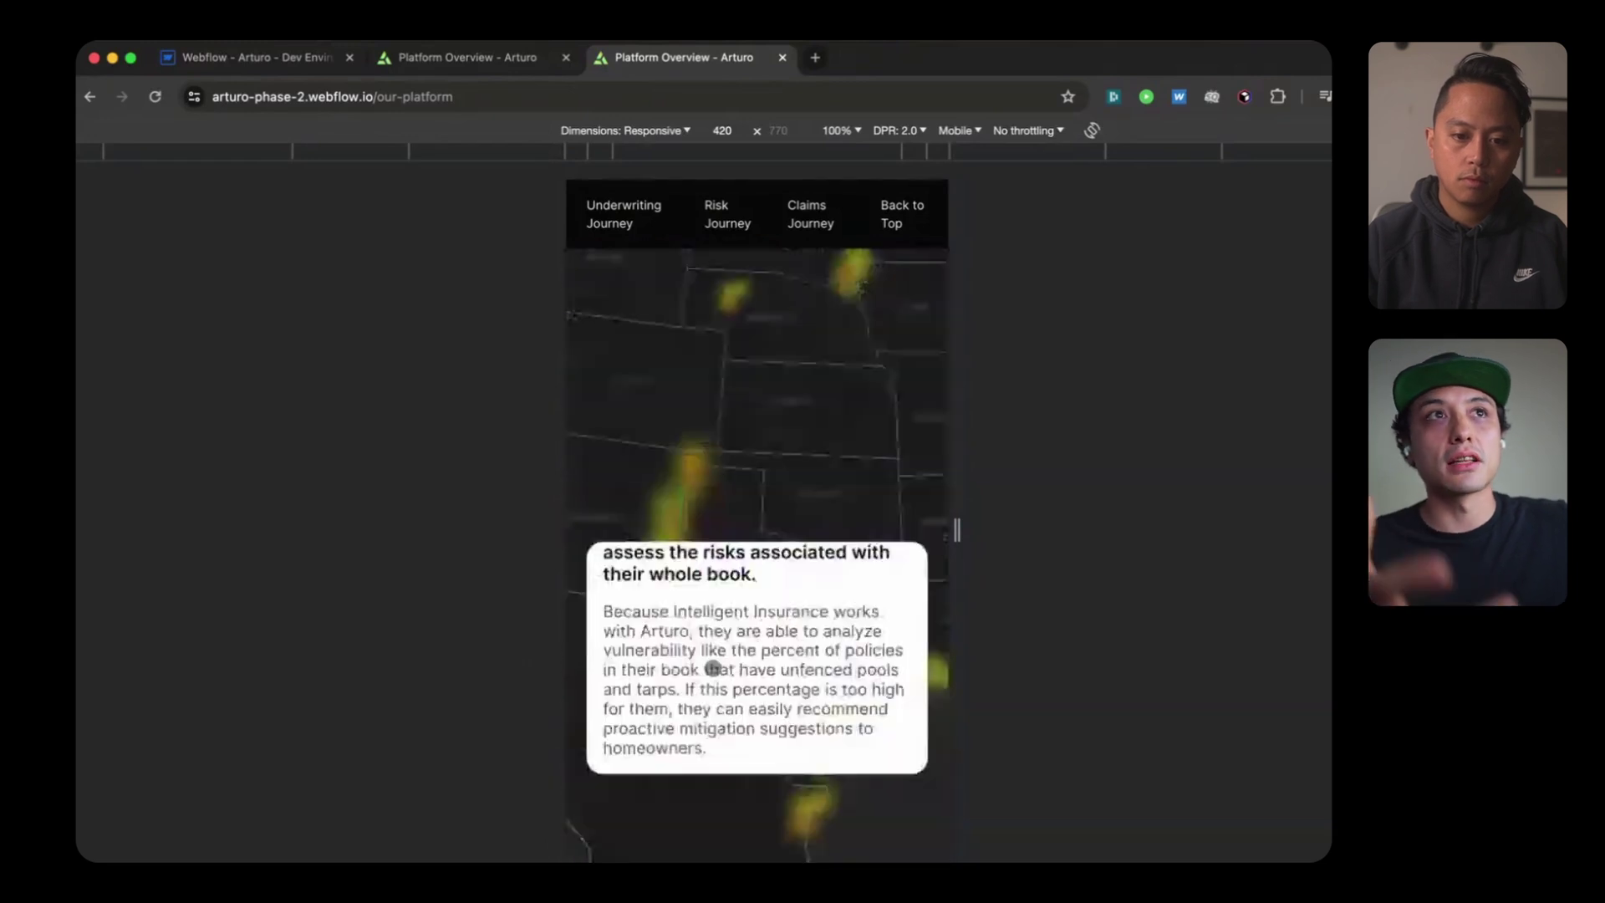
scroll(712, 667, down, 3)
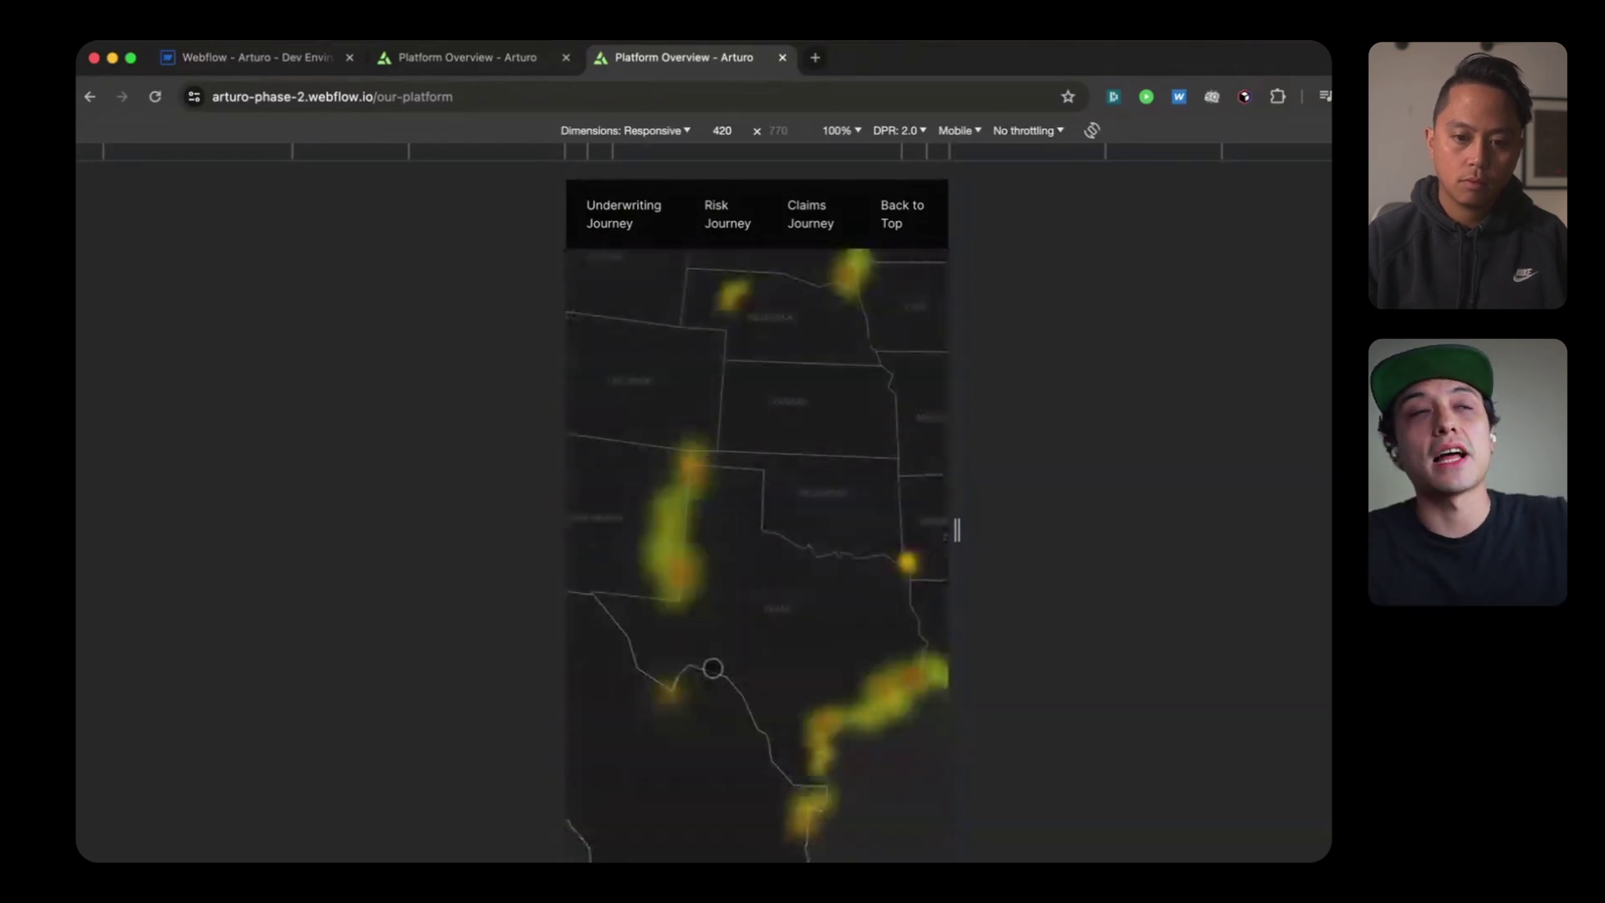
scroll(712, 667, down, 5)
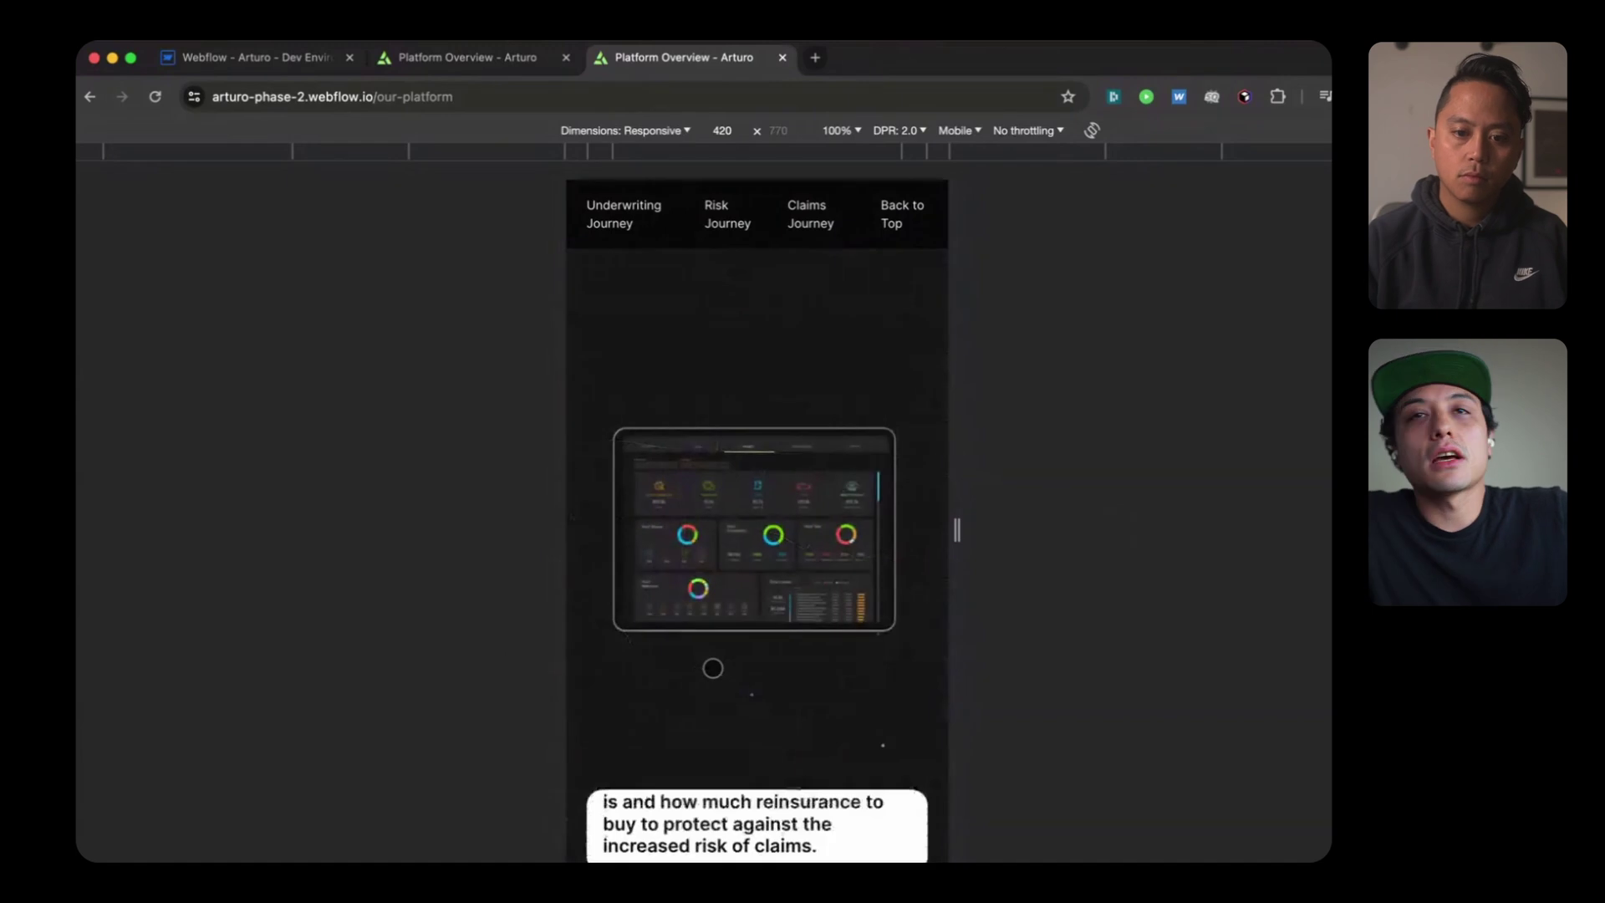
scroll(712, 668, down, 5)
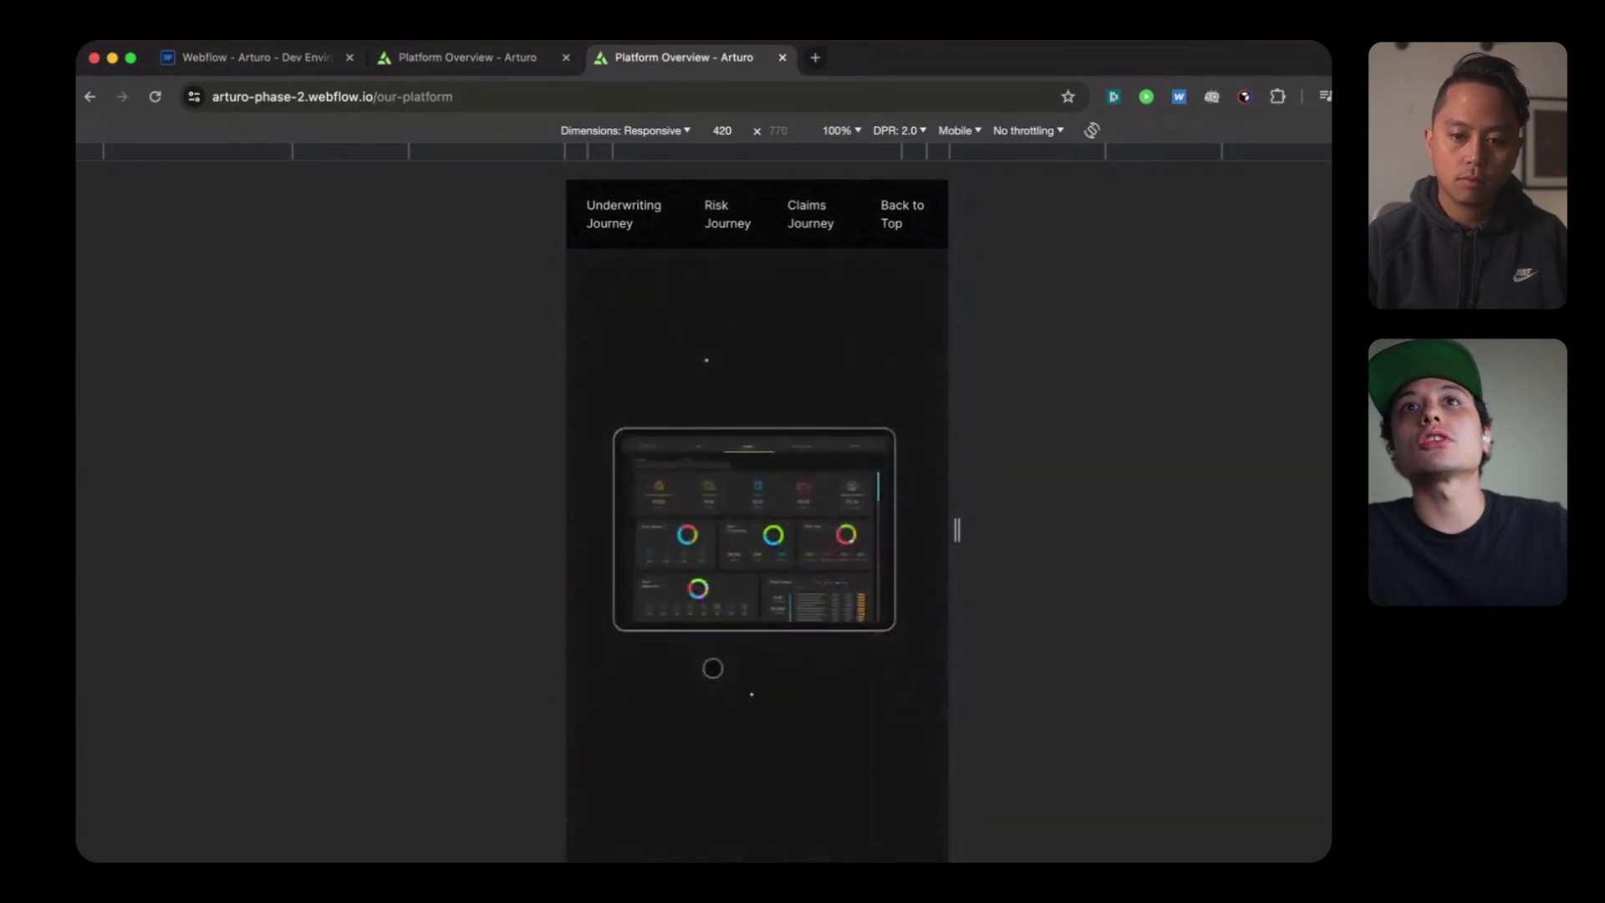
Step: Review the mobile severe-storm alert maps, the flood footprint text card and the flooded-house scene
scroll(712, 668, down, 5)
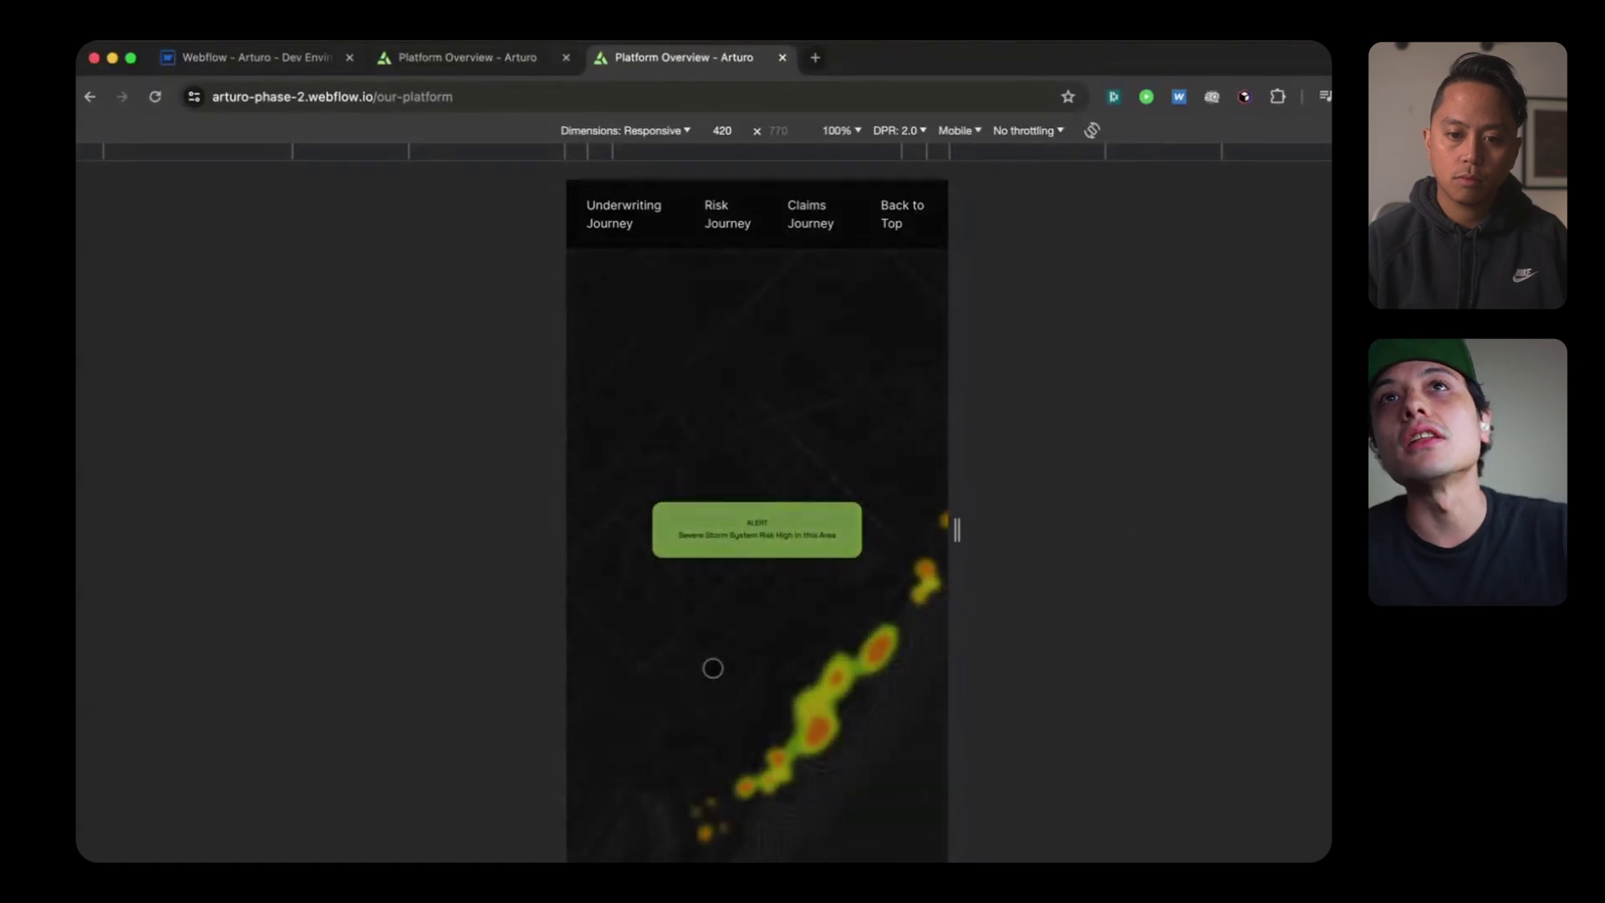
scroll(712, 668, down, 3)
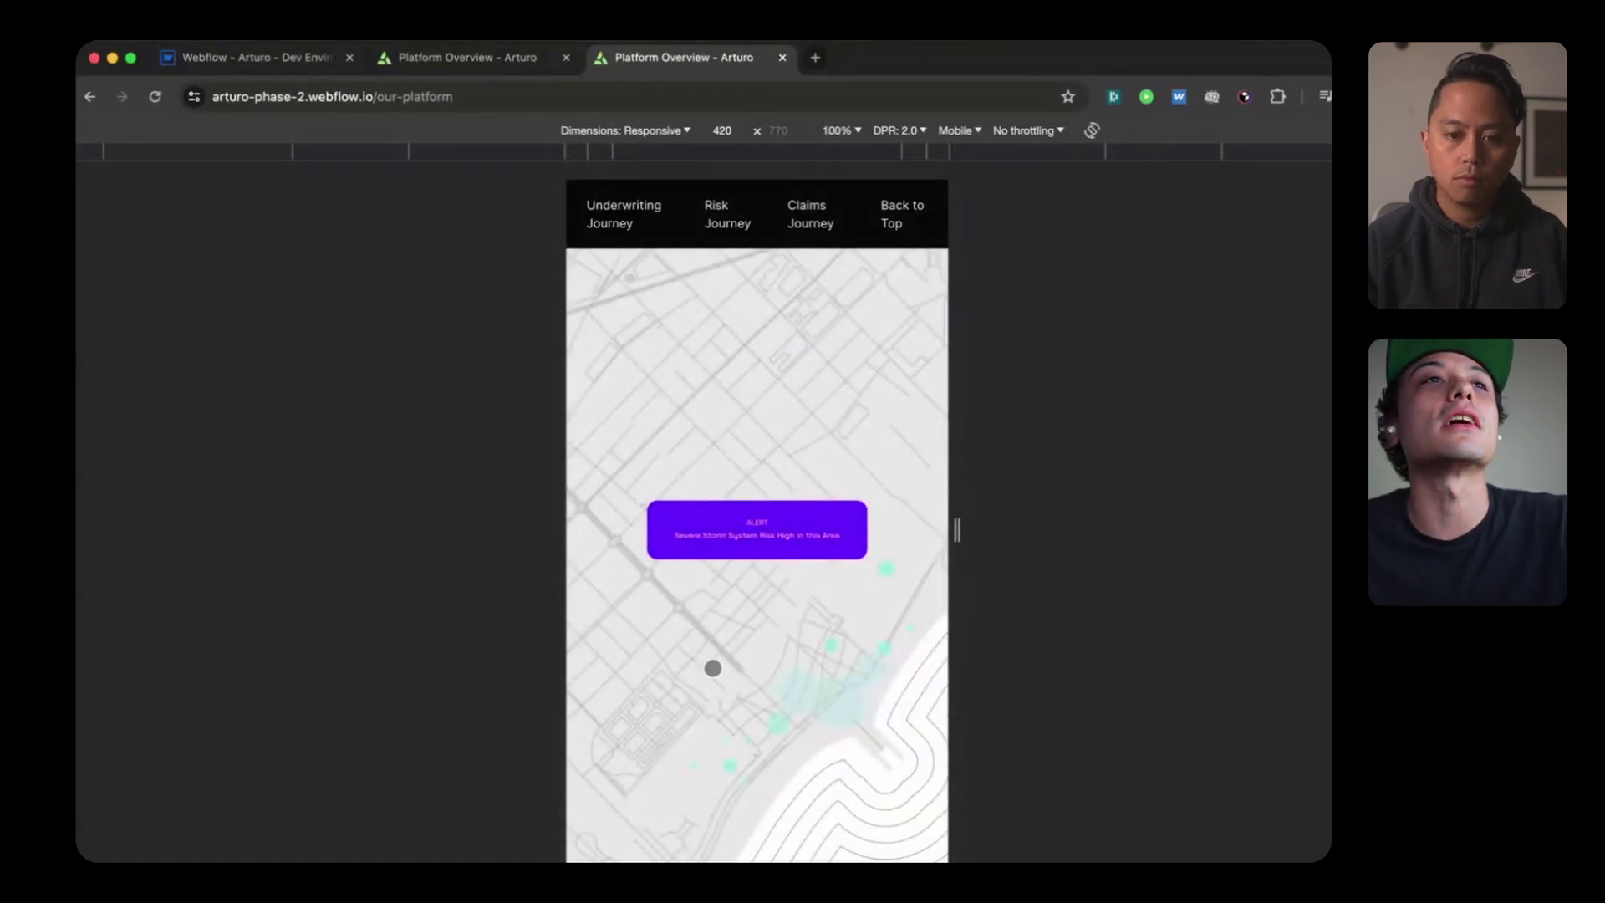
scroll(712, 667, down, 5)
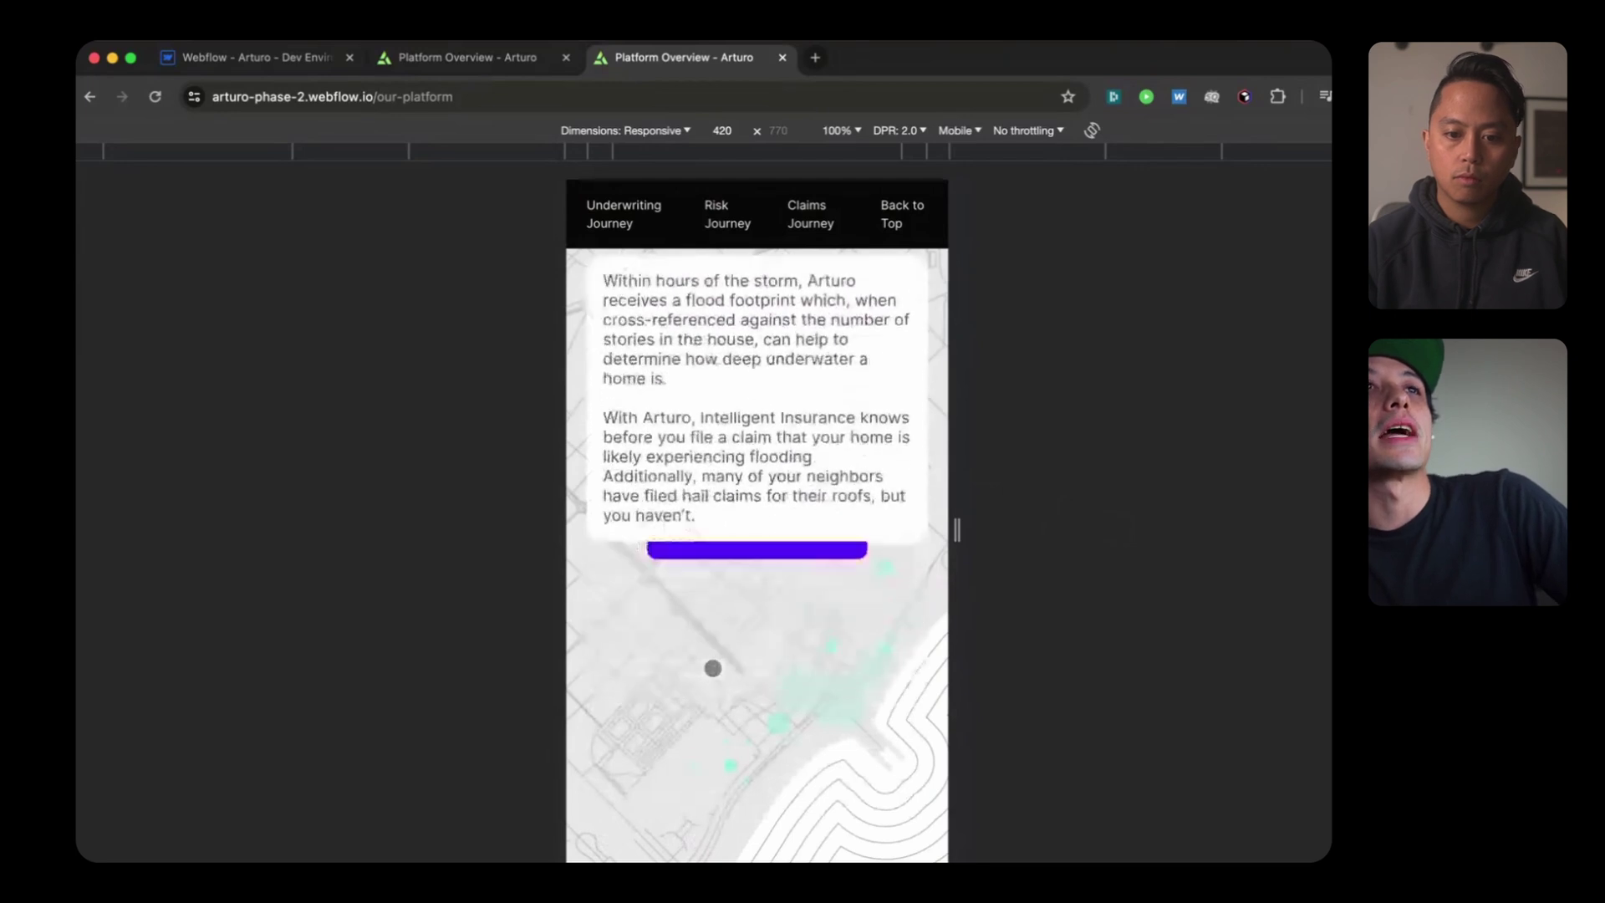
scroll(712, 668, down, 5)
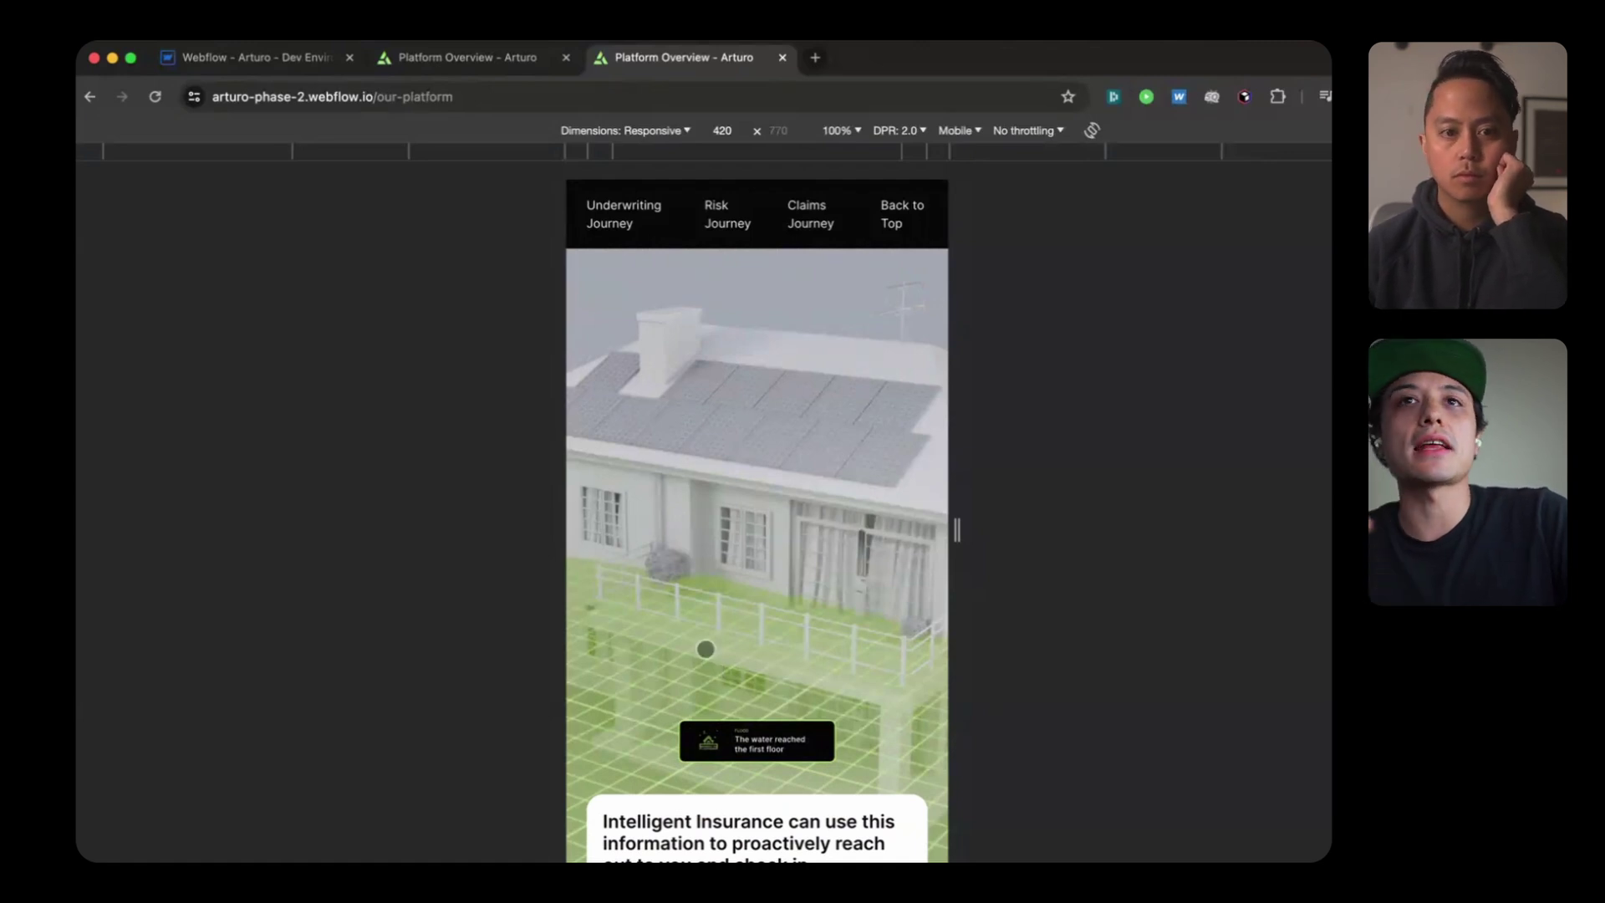
Step: Switch to the Webflow Designer and open the Static Sequence - STAGING page from the Platform Tests folder
click(280, 60)
click(85, 202)
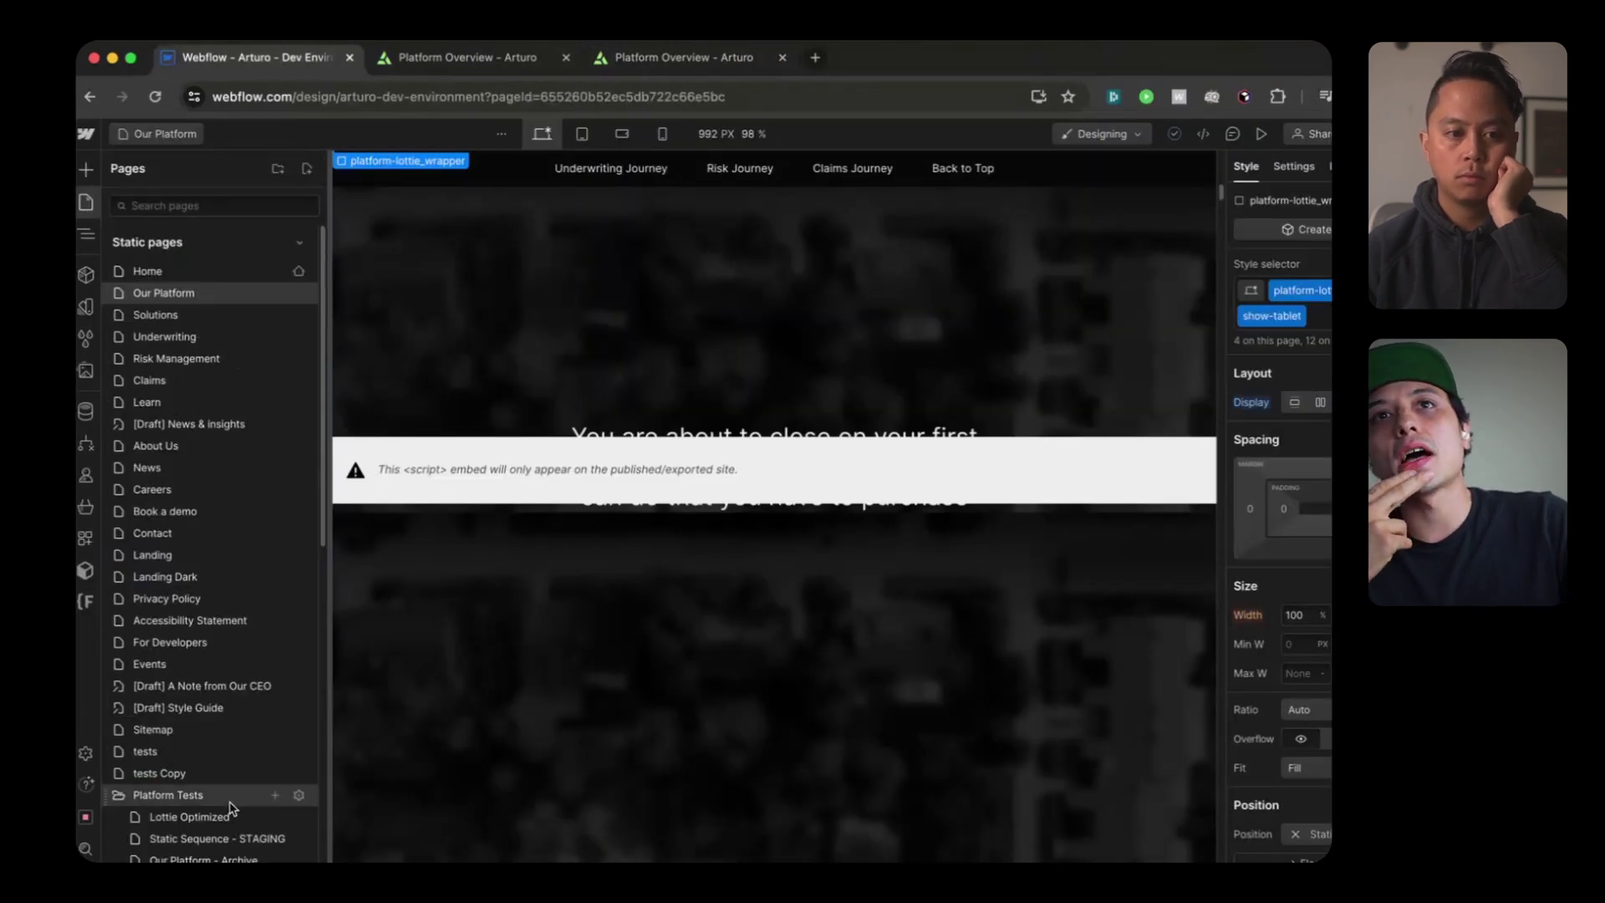
scroll(233, 807, down, 2)
scroll(233, 807, down, 2)
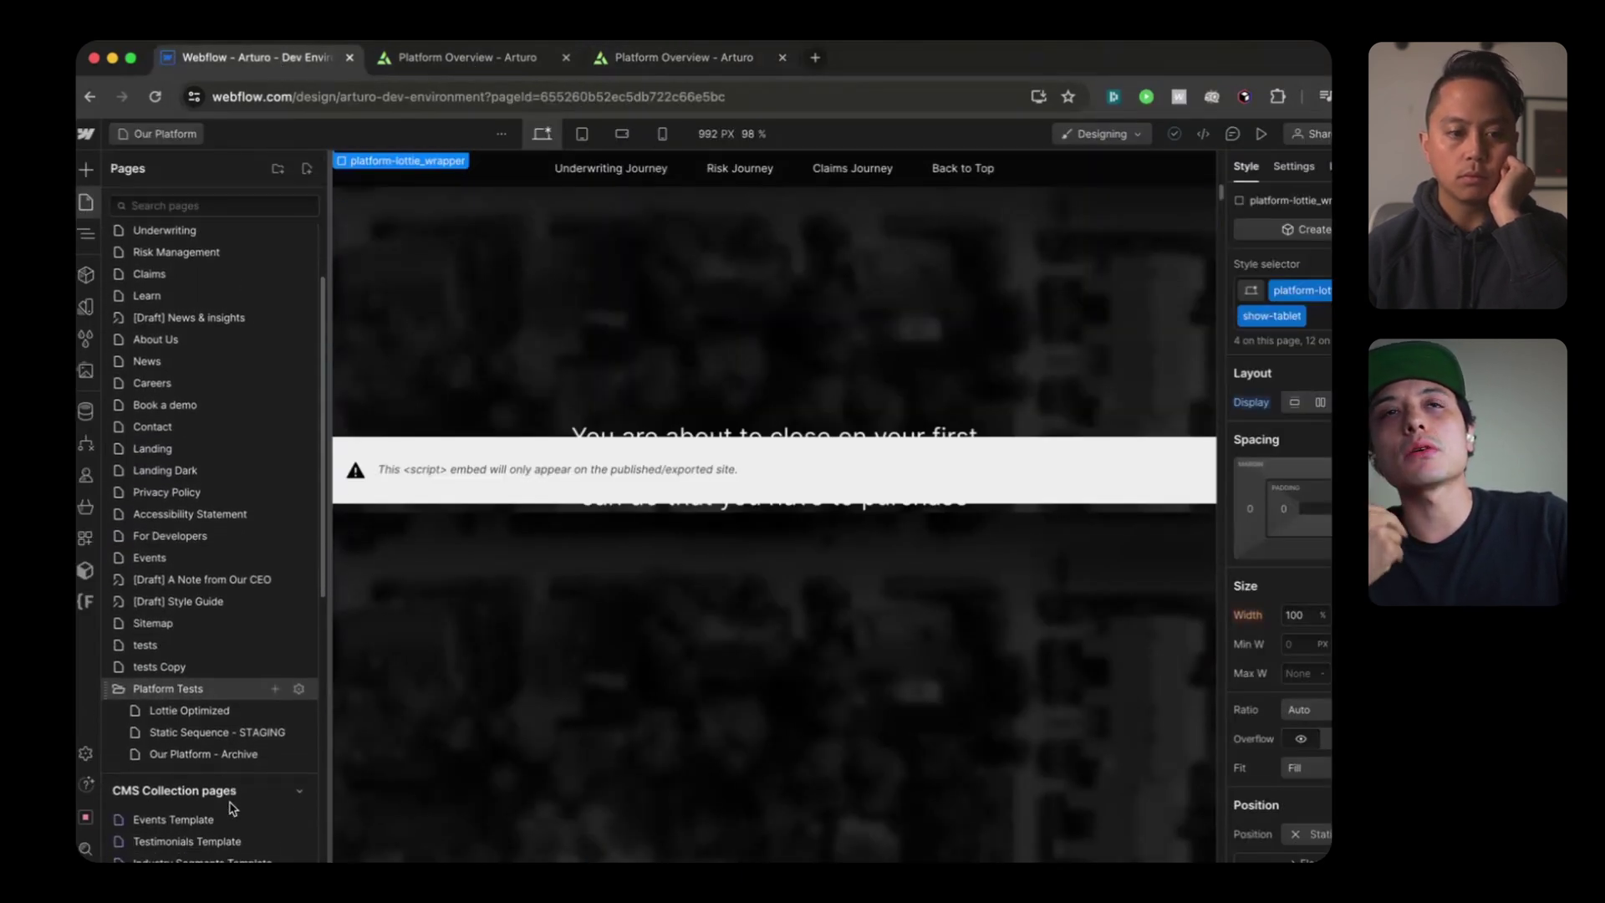
click(243, 720)
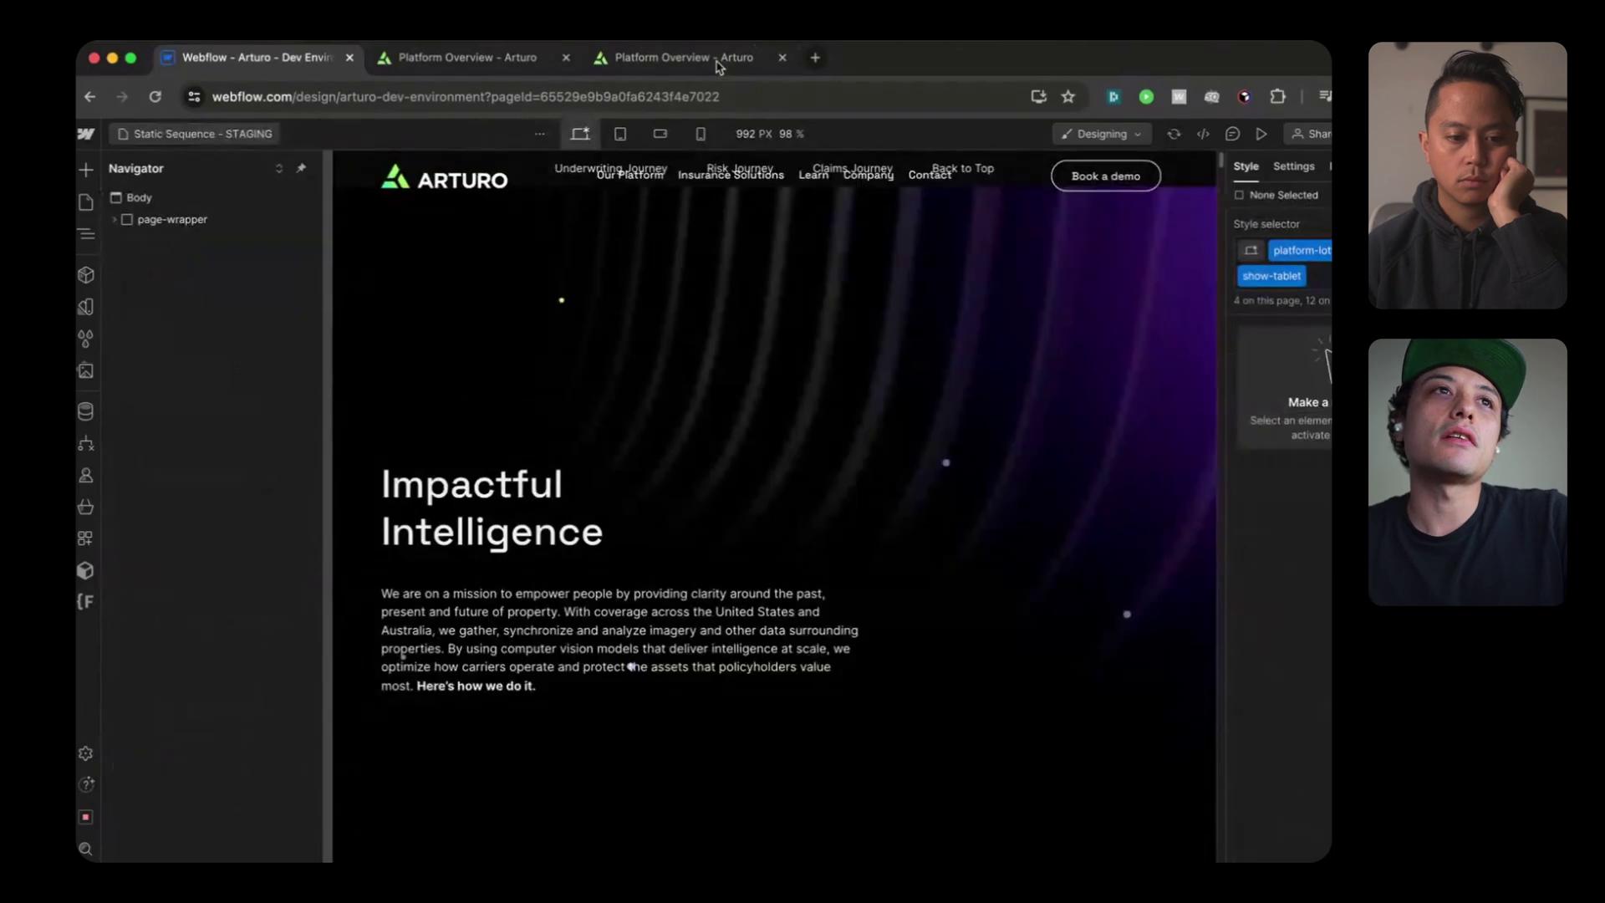
Step: Return to the live mobile preview and recheck the flooded-house scene and the storm-alert map with its flood footprint card
click(723, 57)
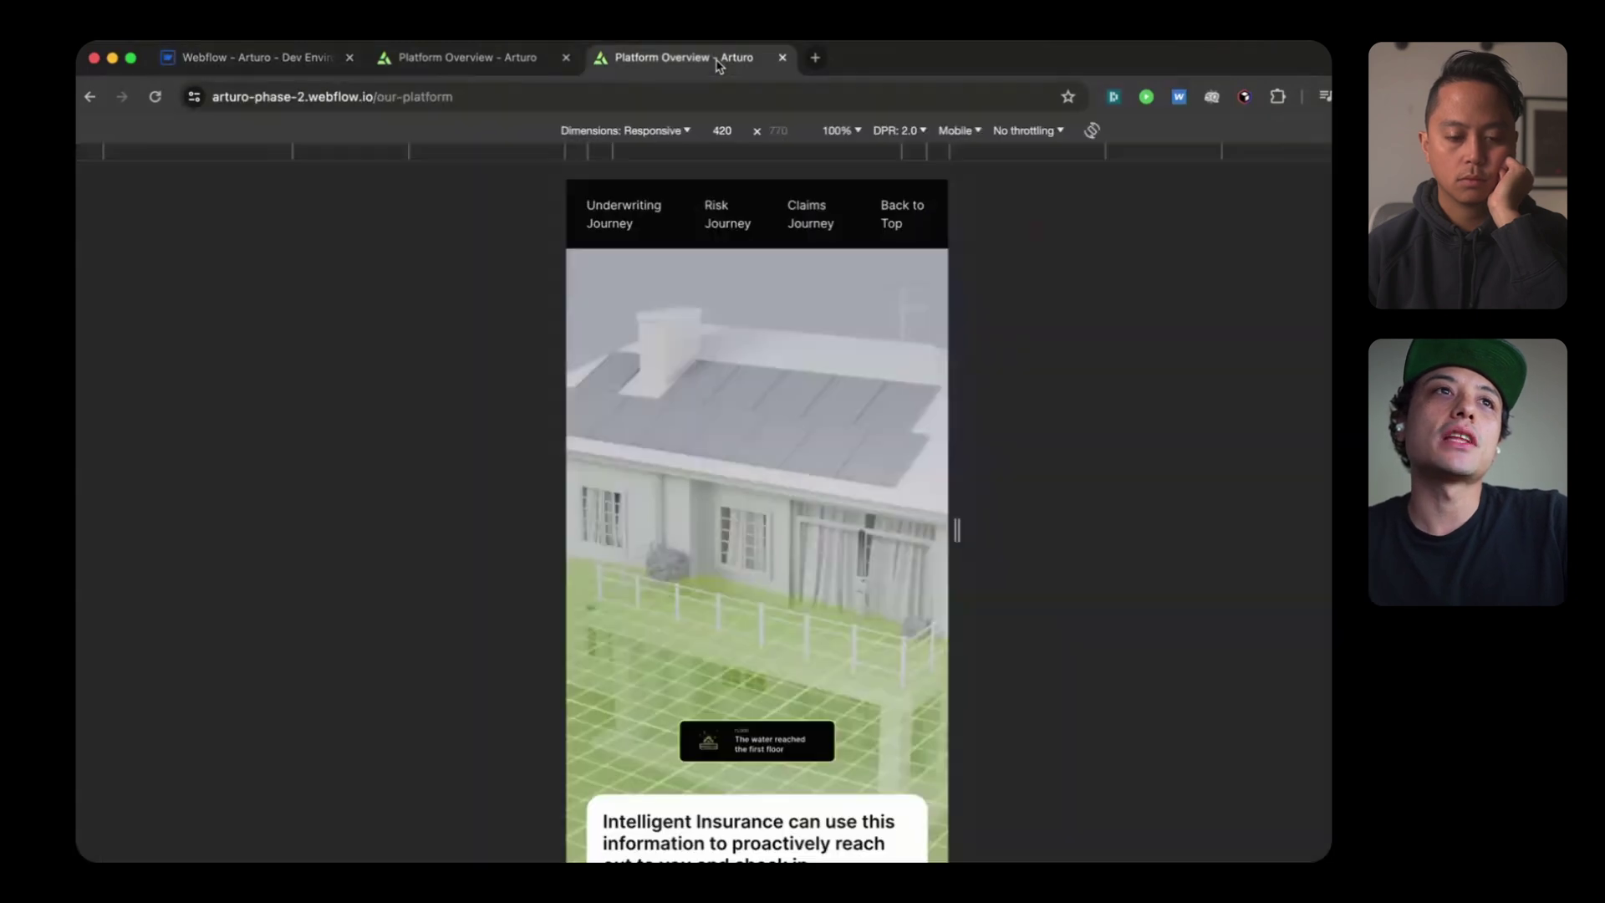
scroll(765, 543, down, 3)
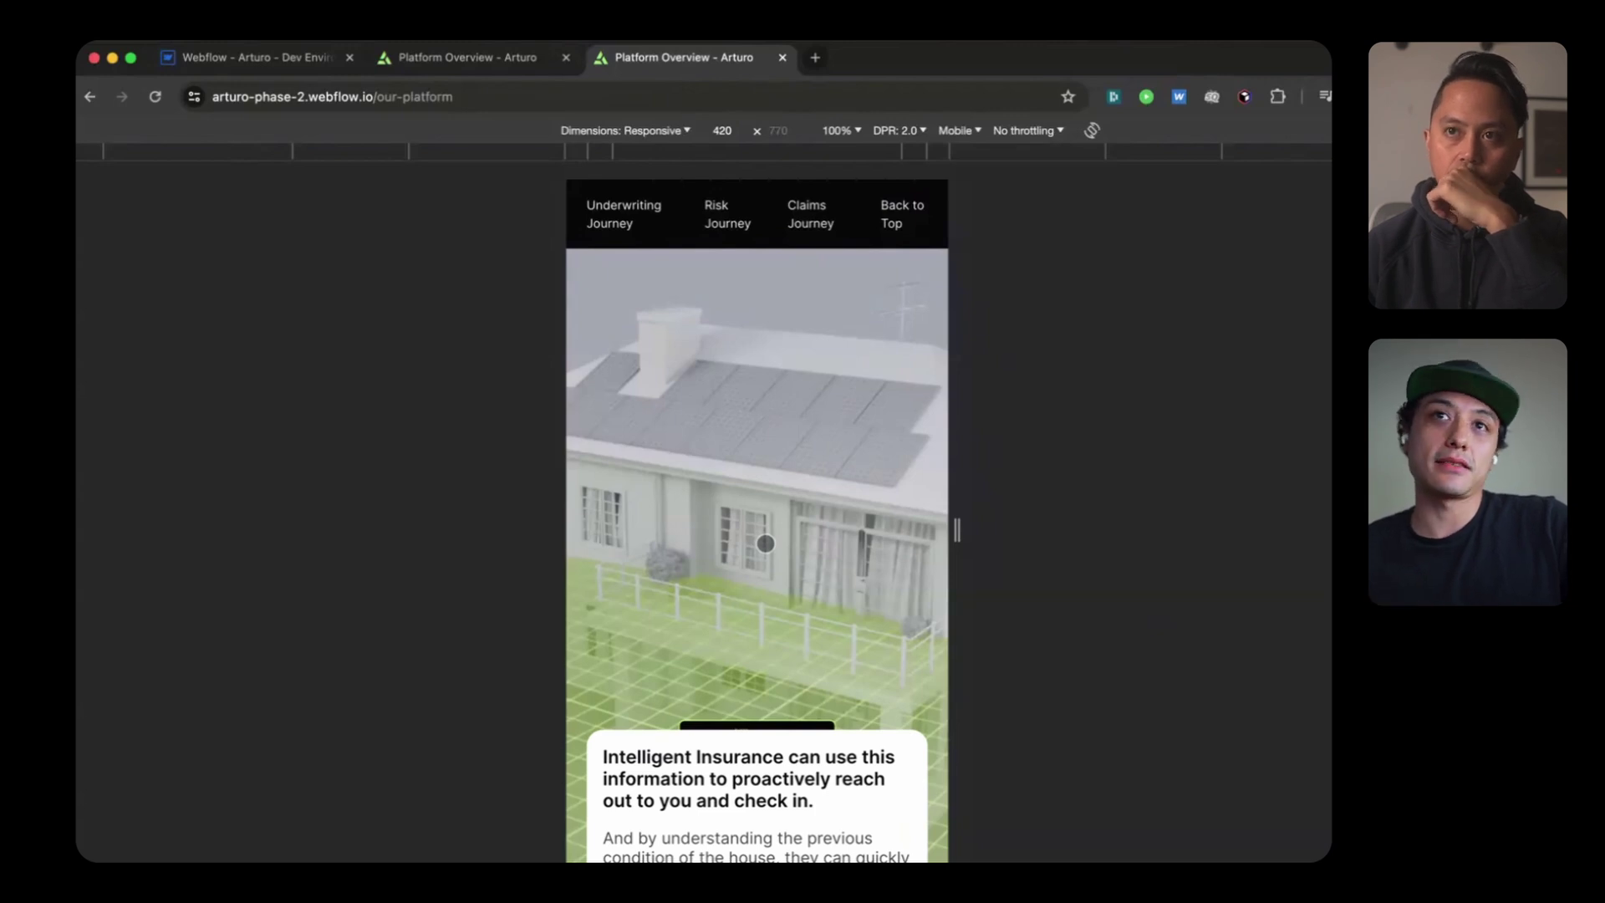
scroll(765, 543, down, 1)
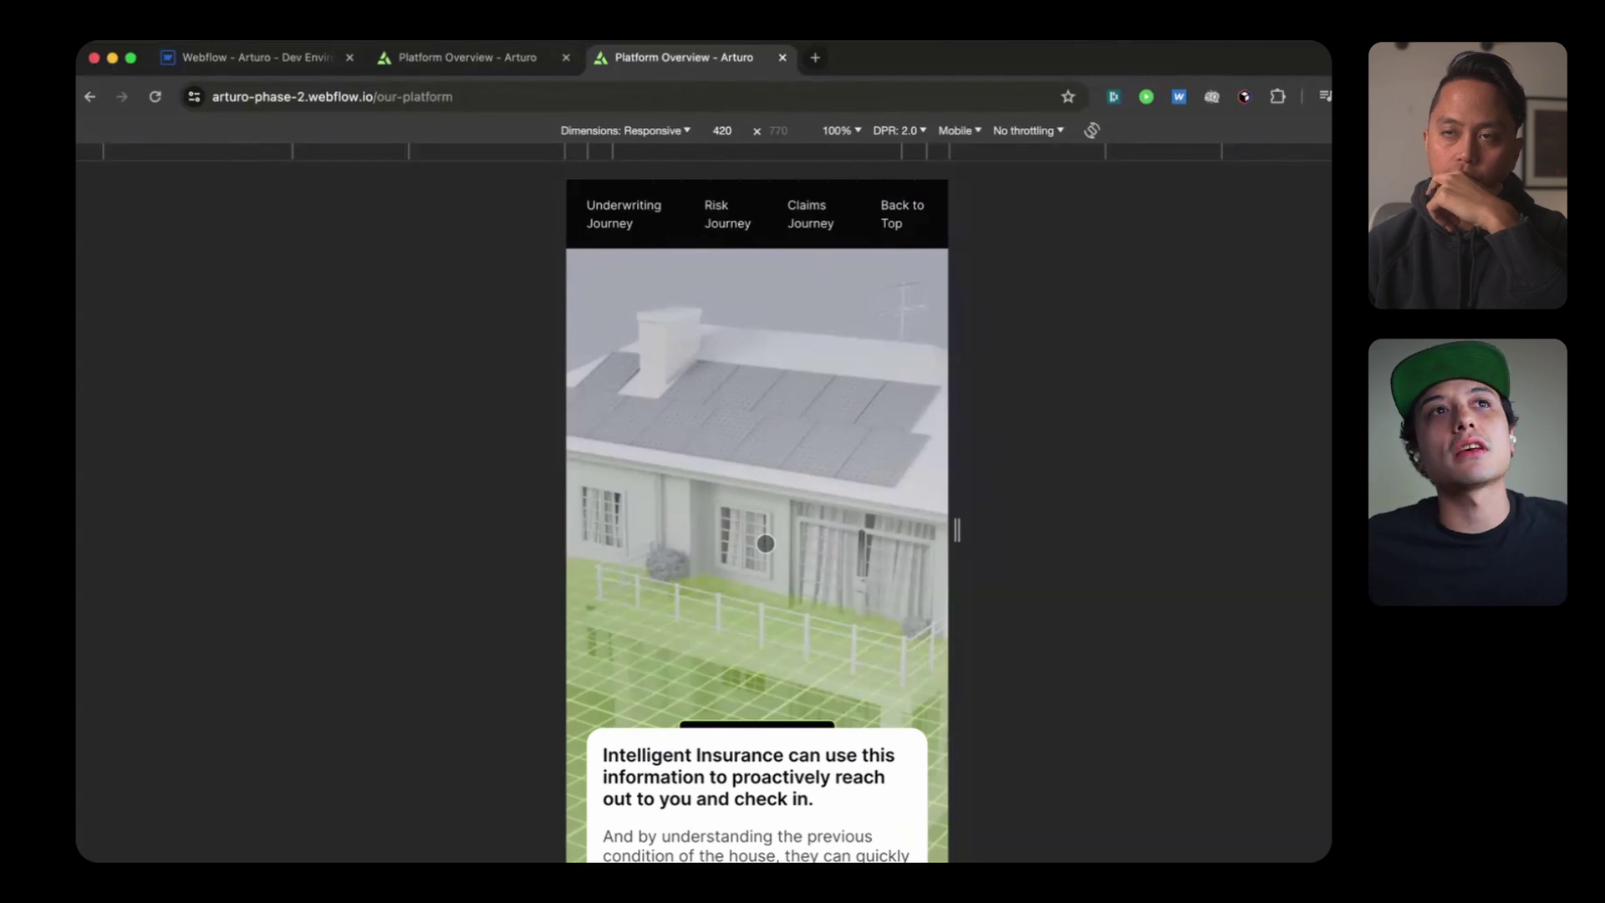
scroll(765, 543, up, 2)
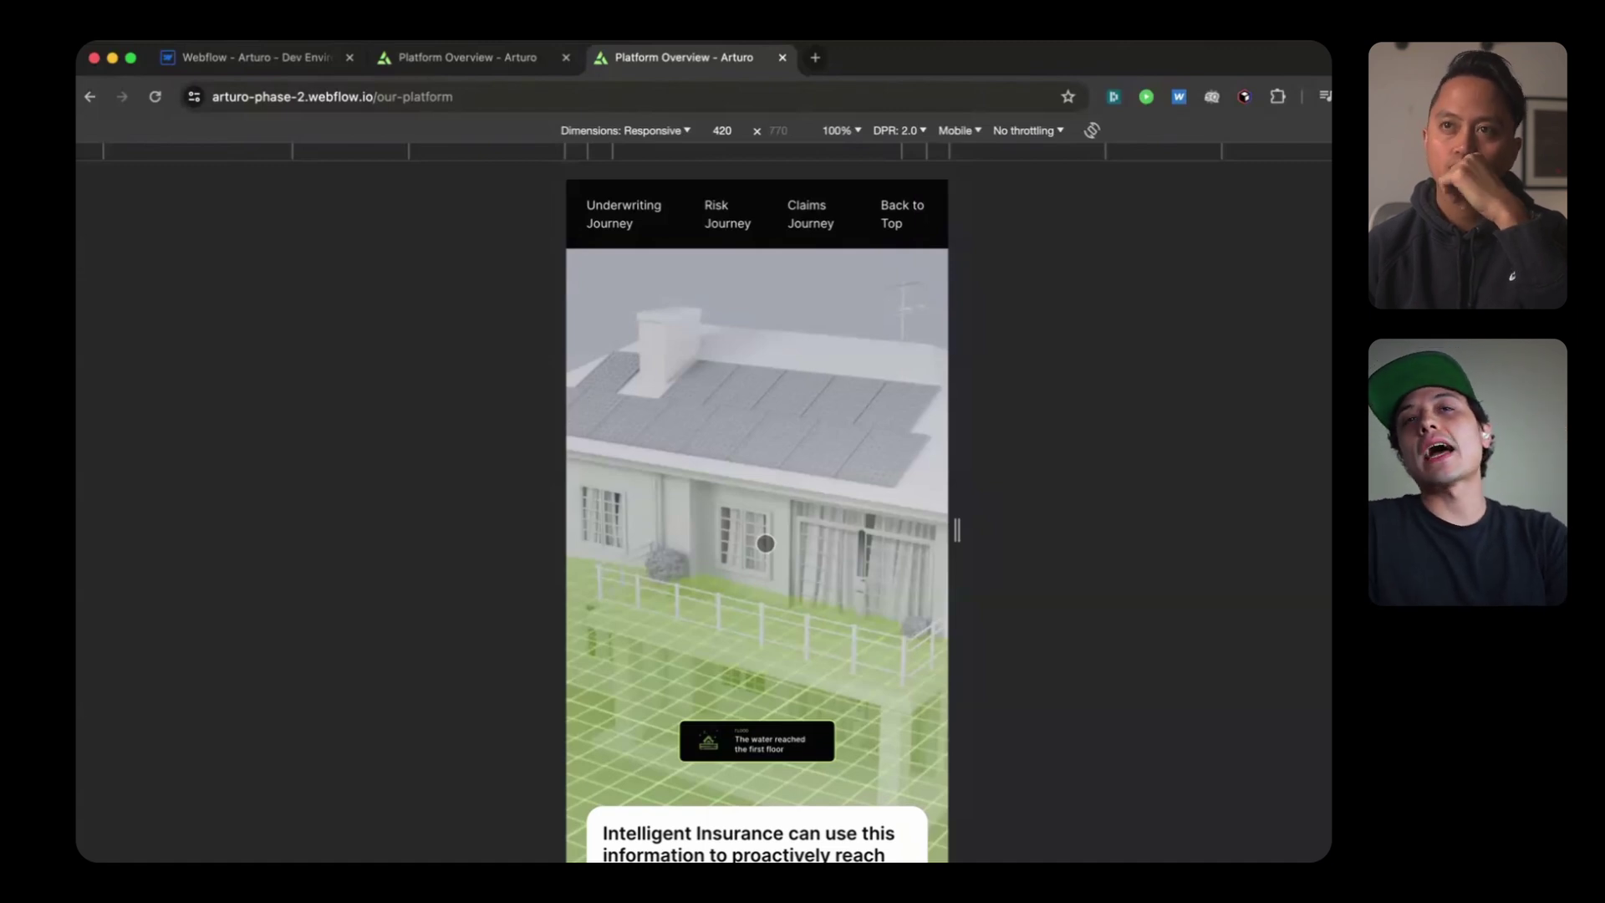
scroll(764, 543, up, 5)
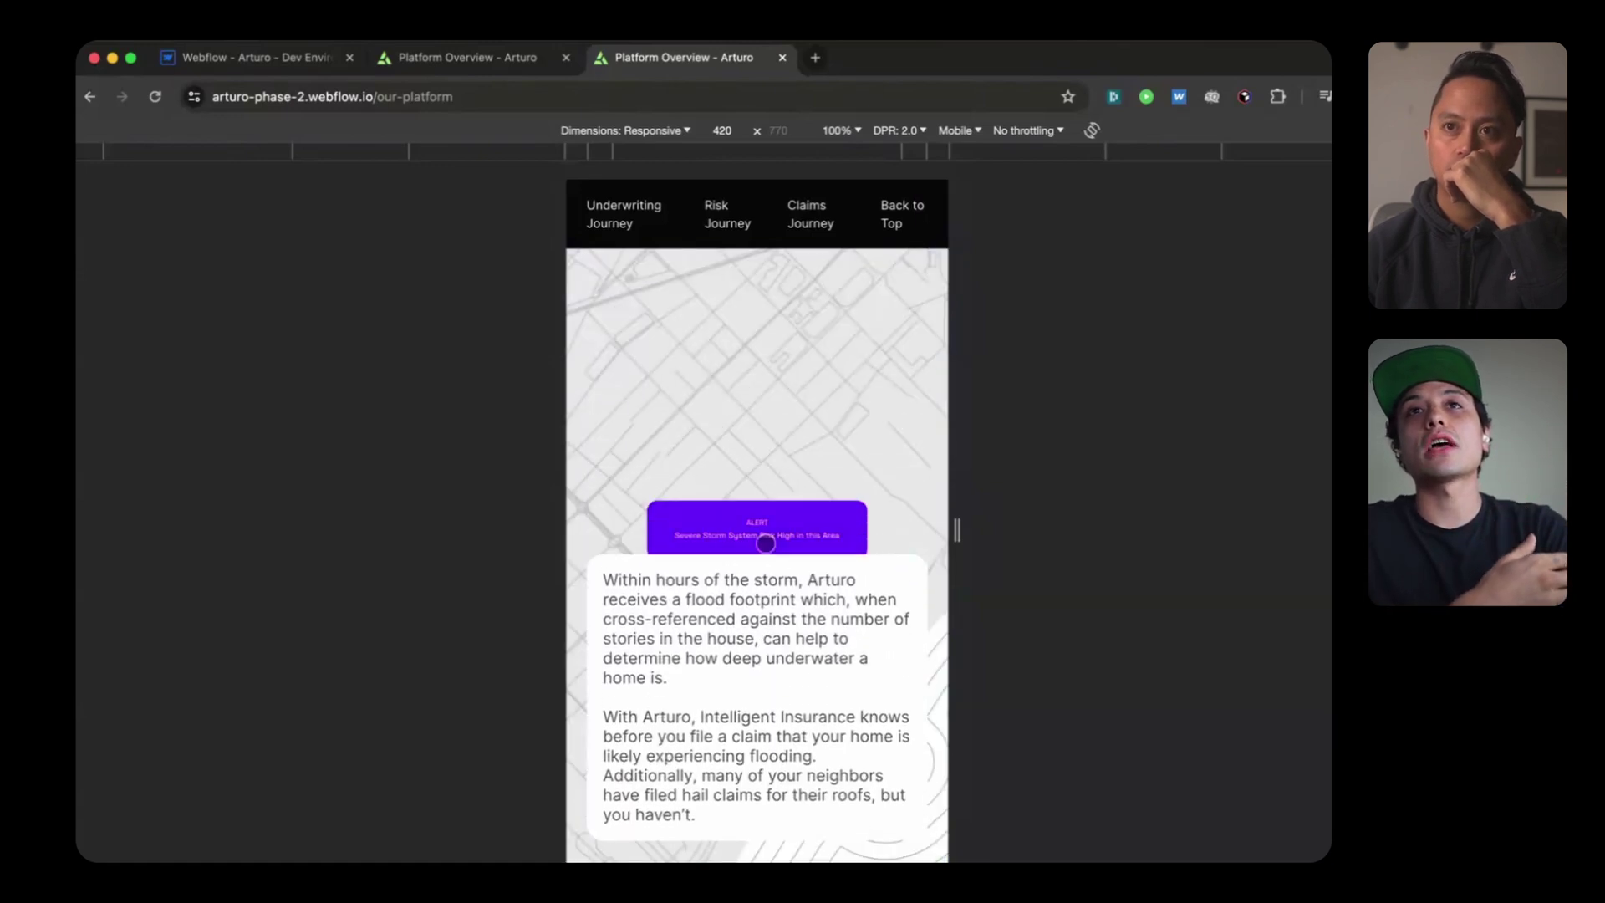
scroll(765, 544, up, 3)
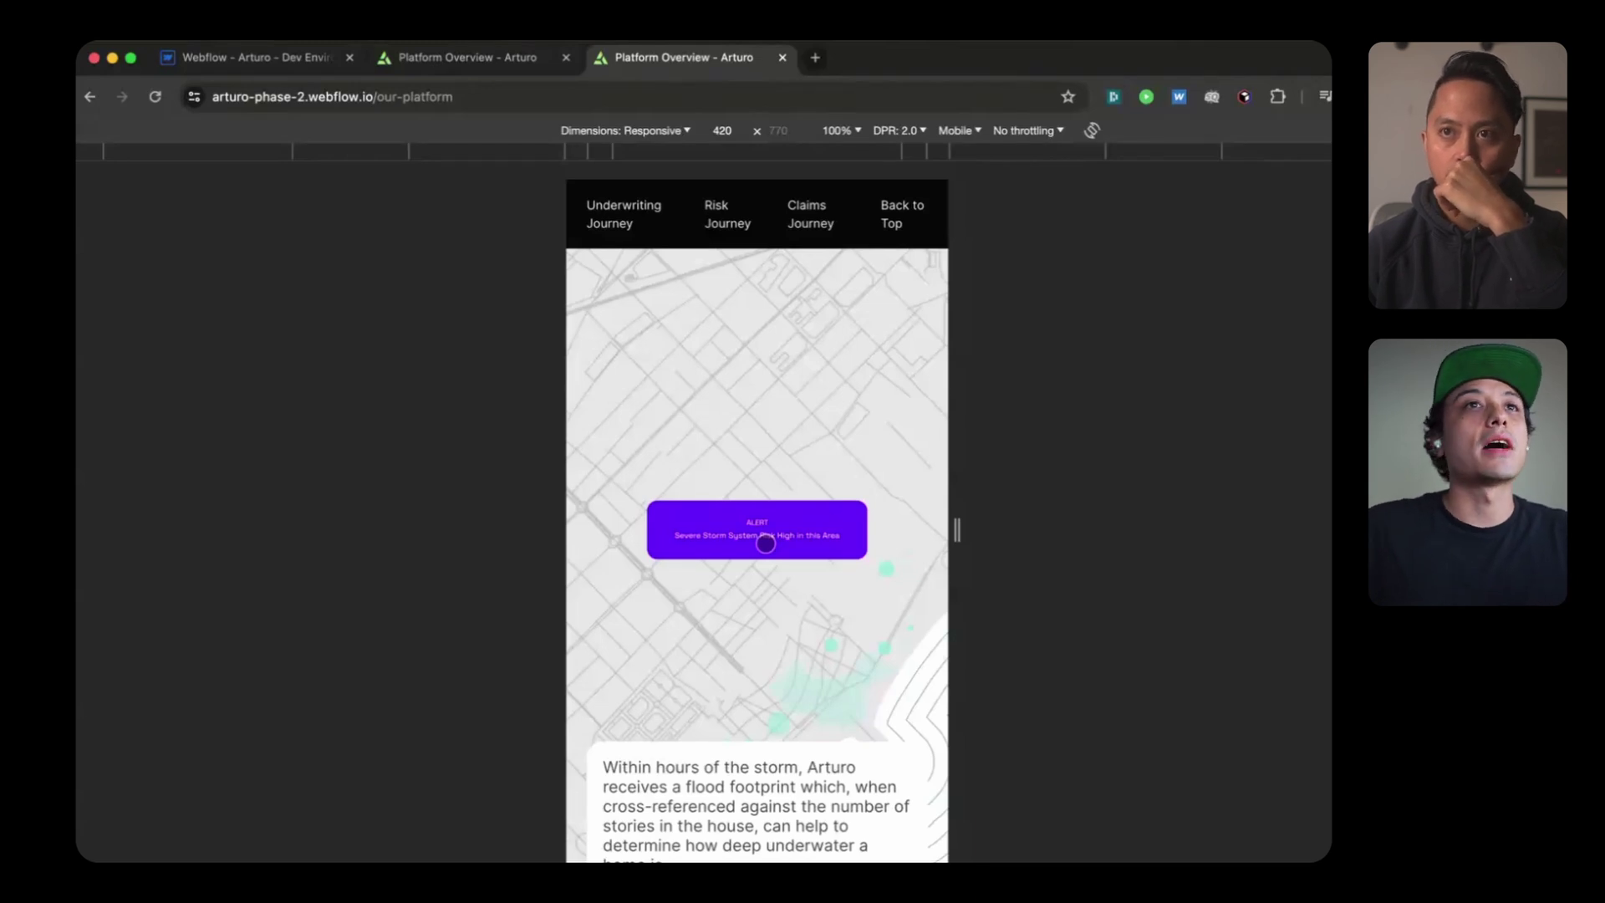
Step: Go back through the dark storm-alert map to the tablet dashboard and examine how its weather text card overlaps it
scroll(765, 544, down, 5)
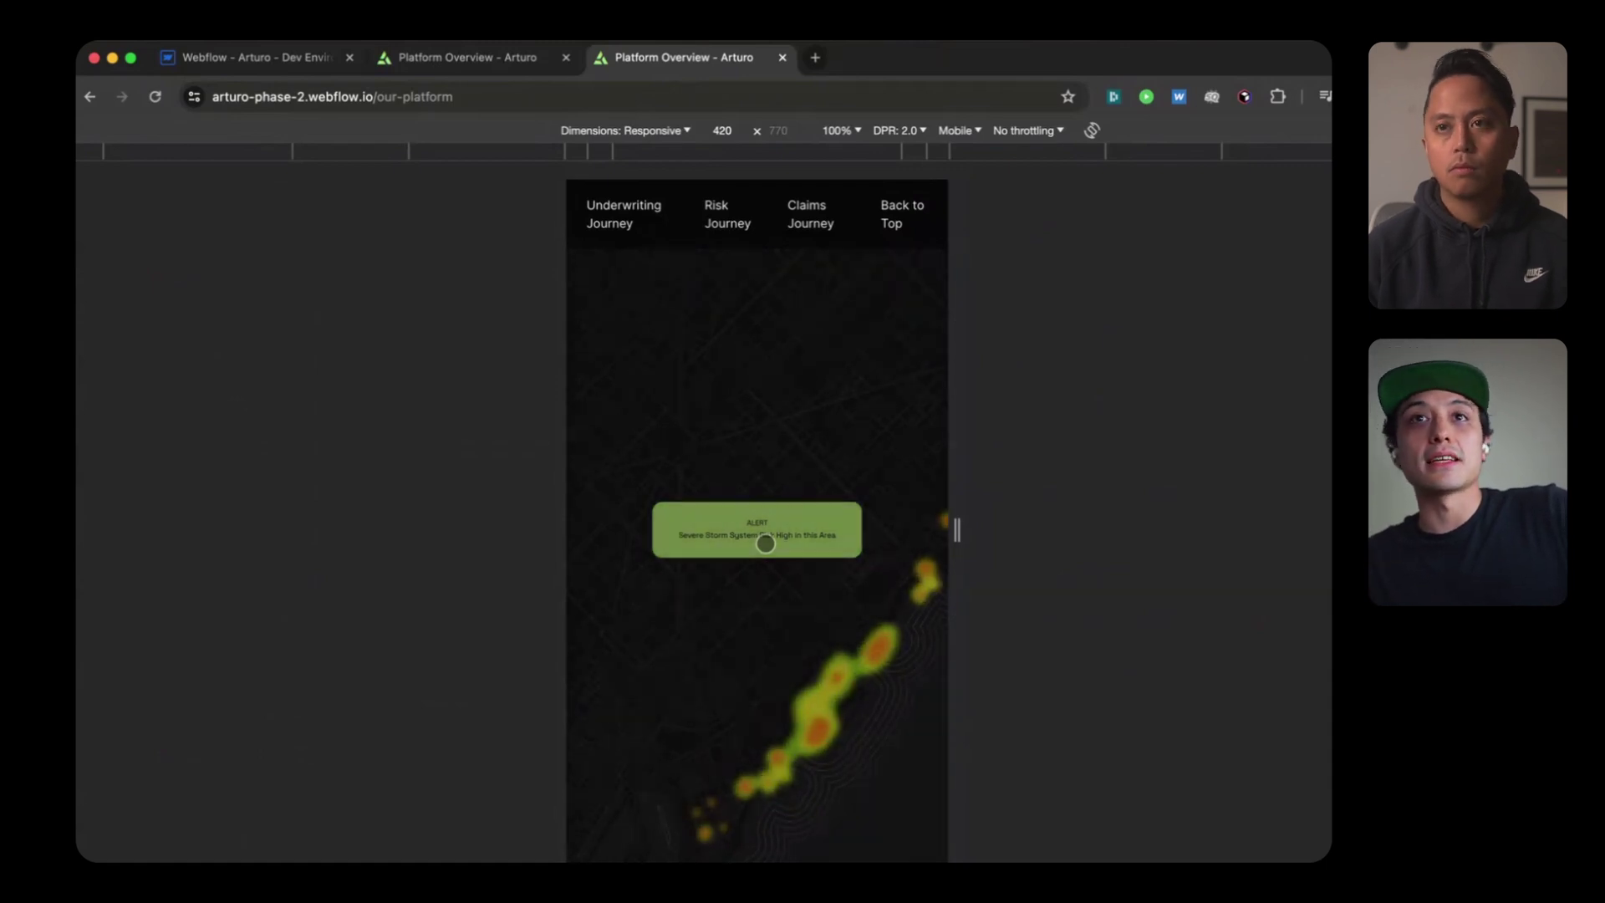
scroll(765, 543, up, 5)
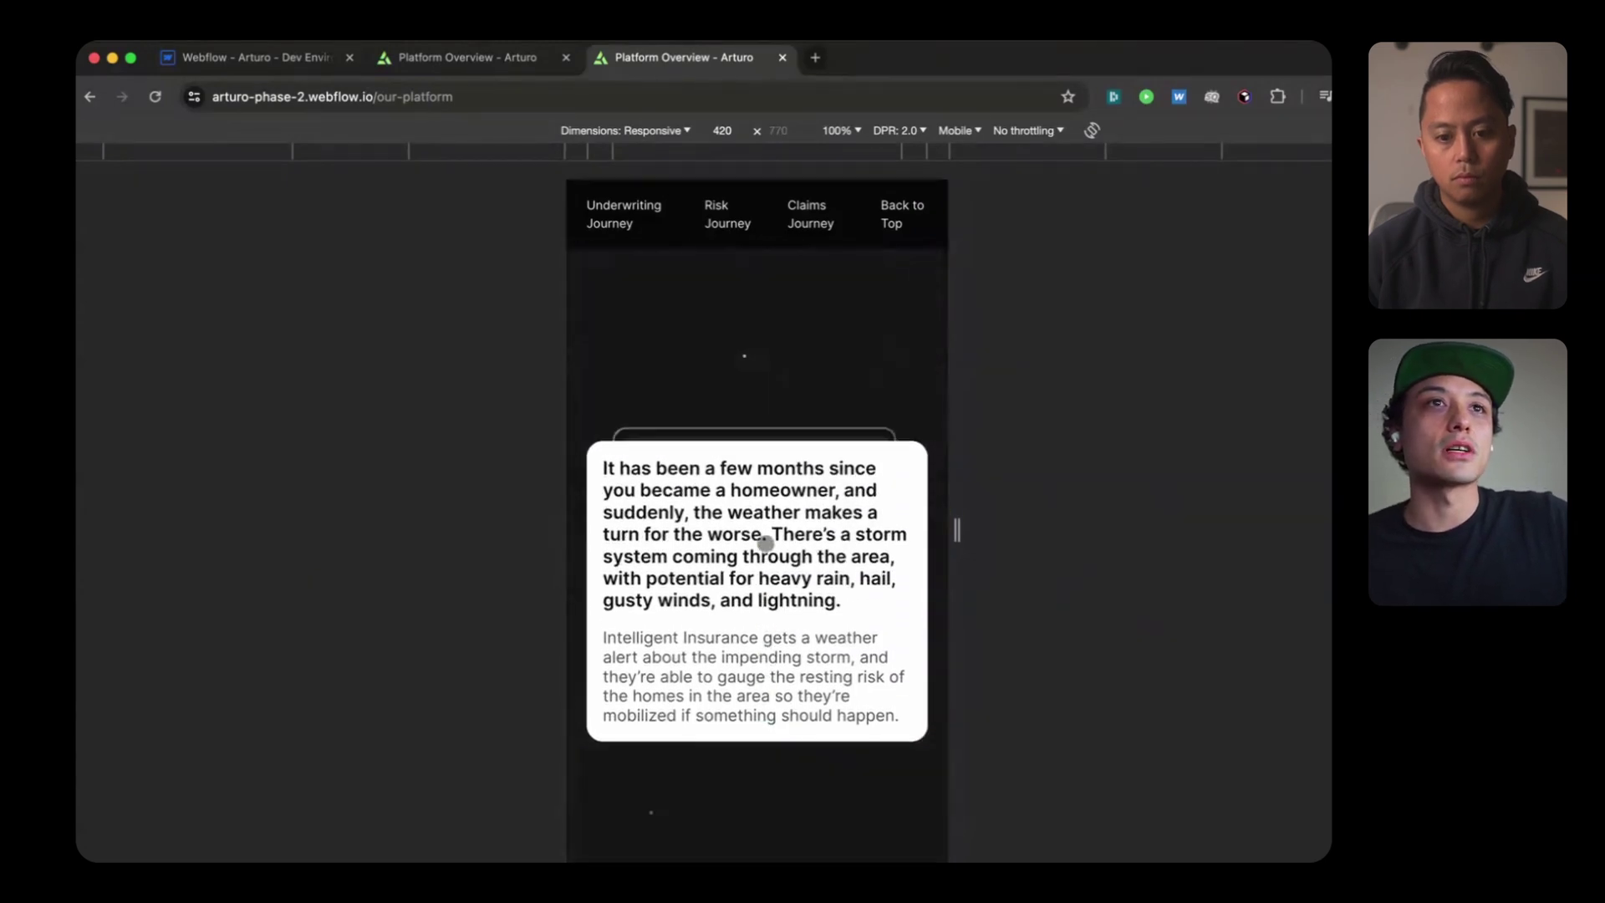
scroll(765, 544, up, 3)
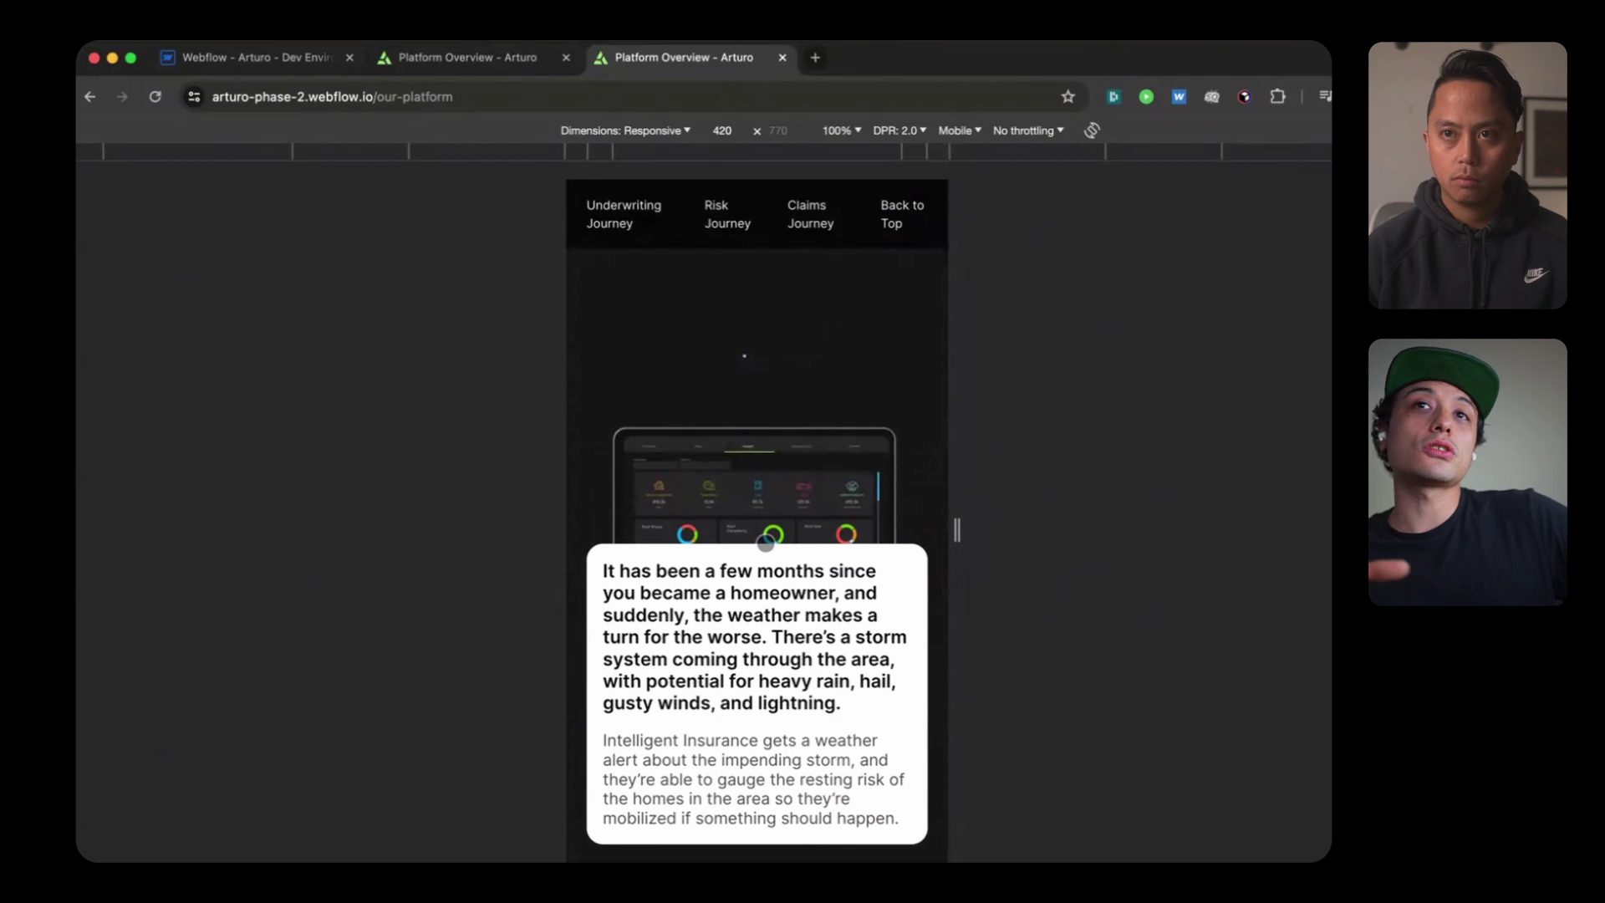
scroll(742, 646, up, 4)
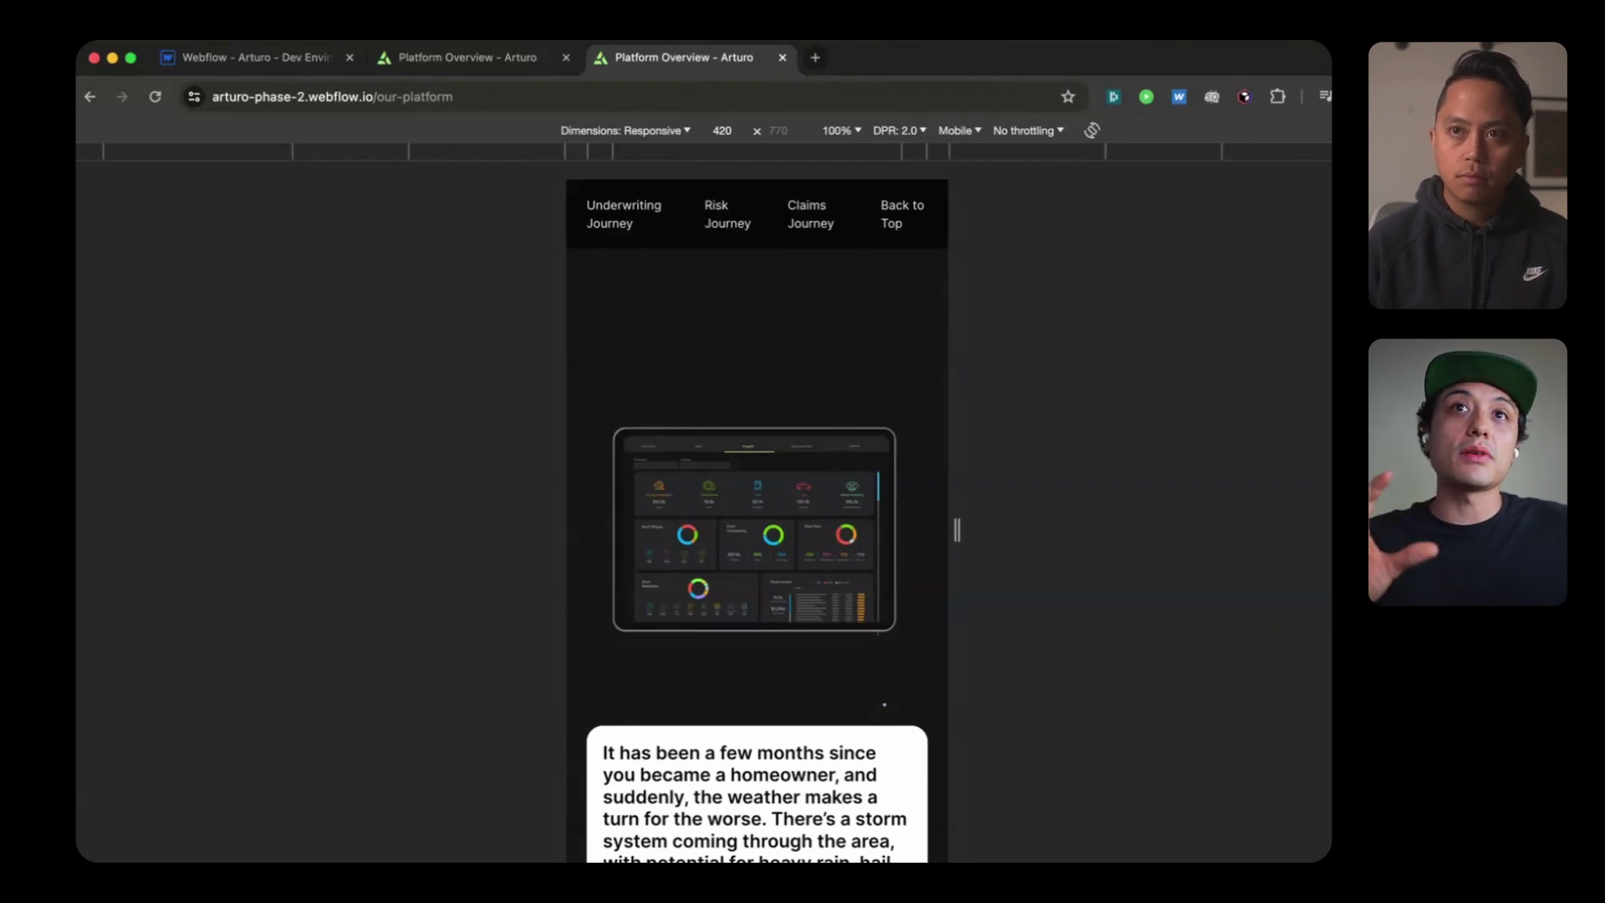
Step: Compare the responsive preview at the Laptop L 1440 px preset and narrower presets, finishing at 375 px wide
click(243, 154)
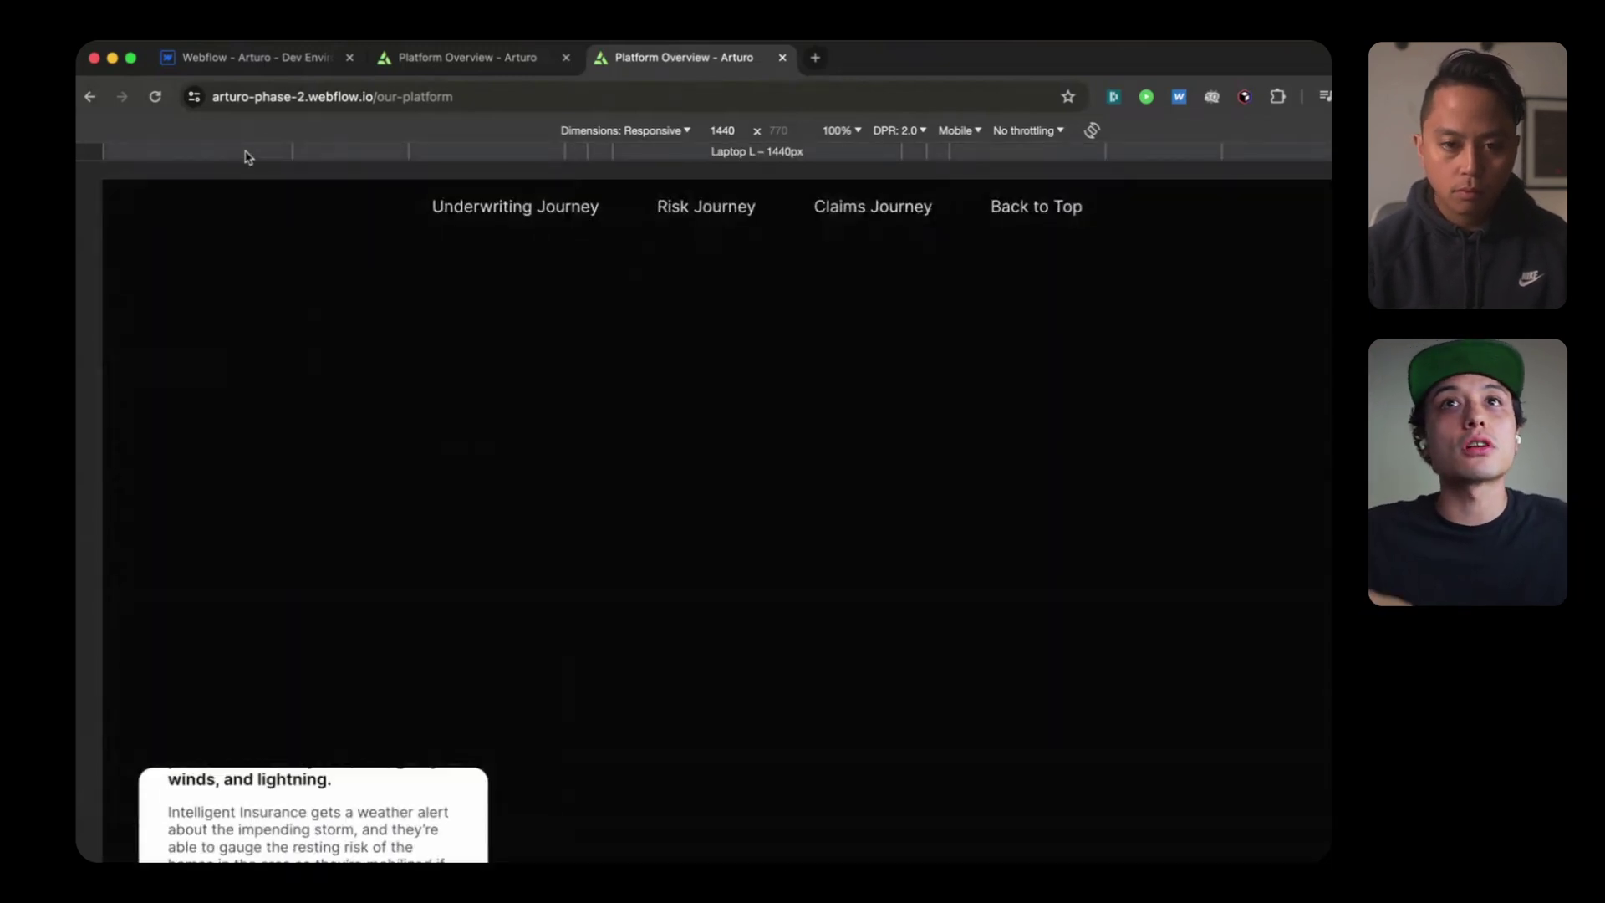
click(400, 156)
click(645, 155)
click(600, 154)
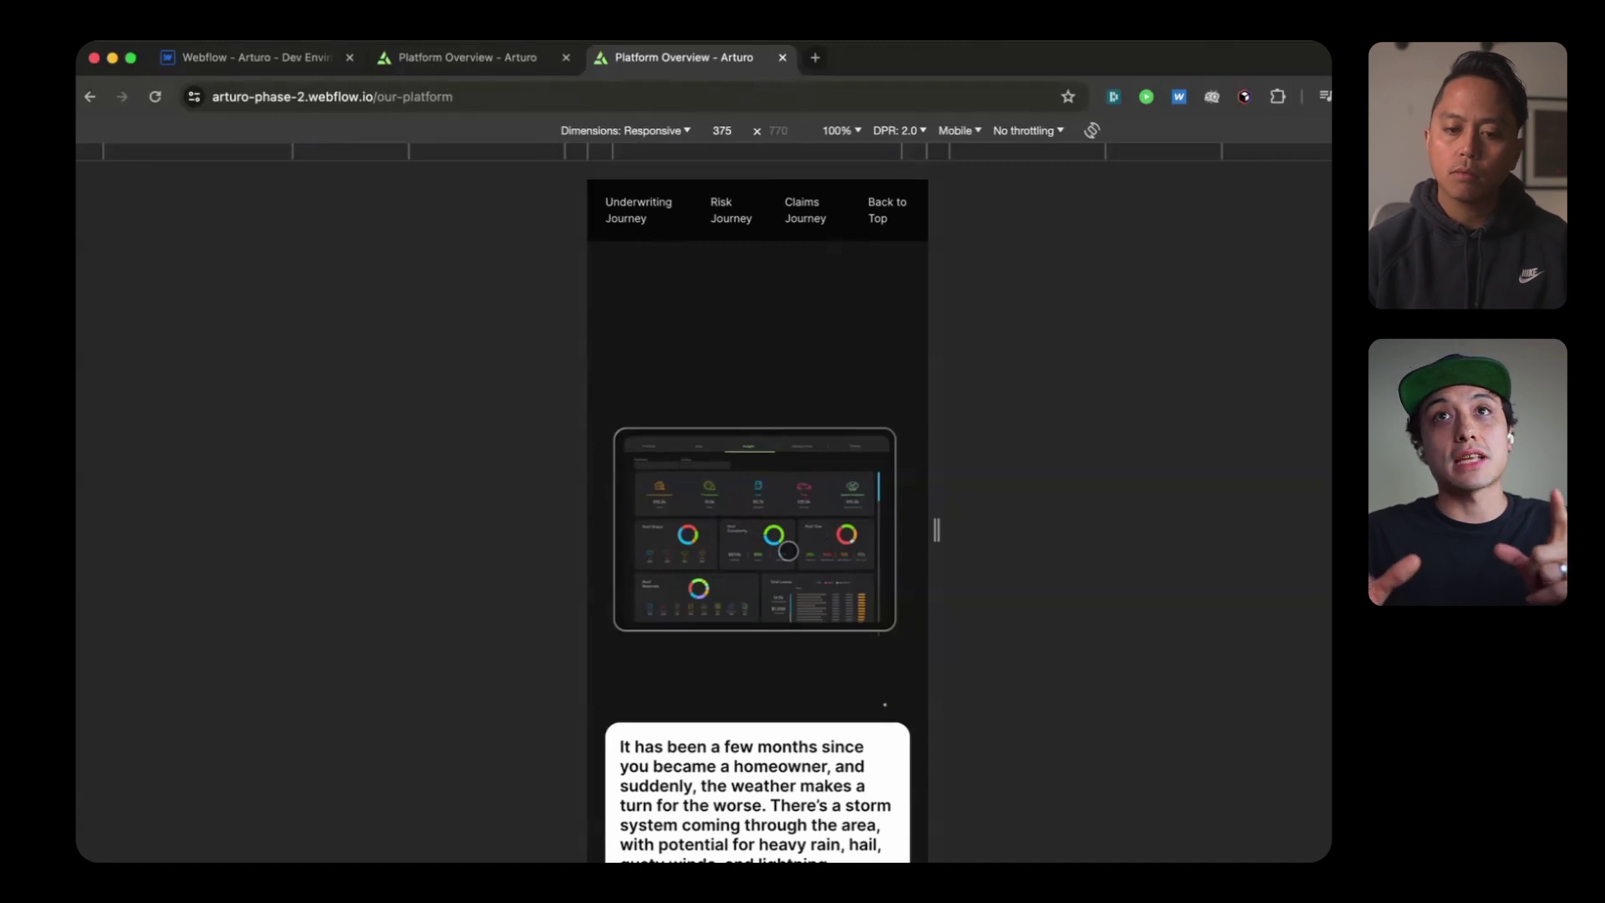
Step: Review the 375 px layout from the tablet dashboard and its text cards through the storm-alert maps to the flood footprint card
scroll(788, 550, down, 10)
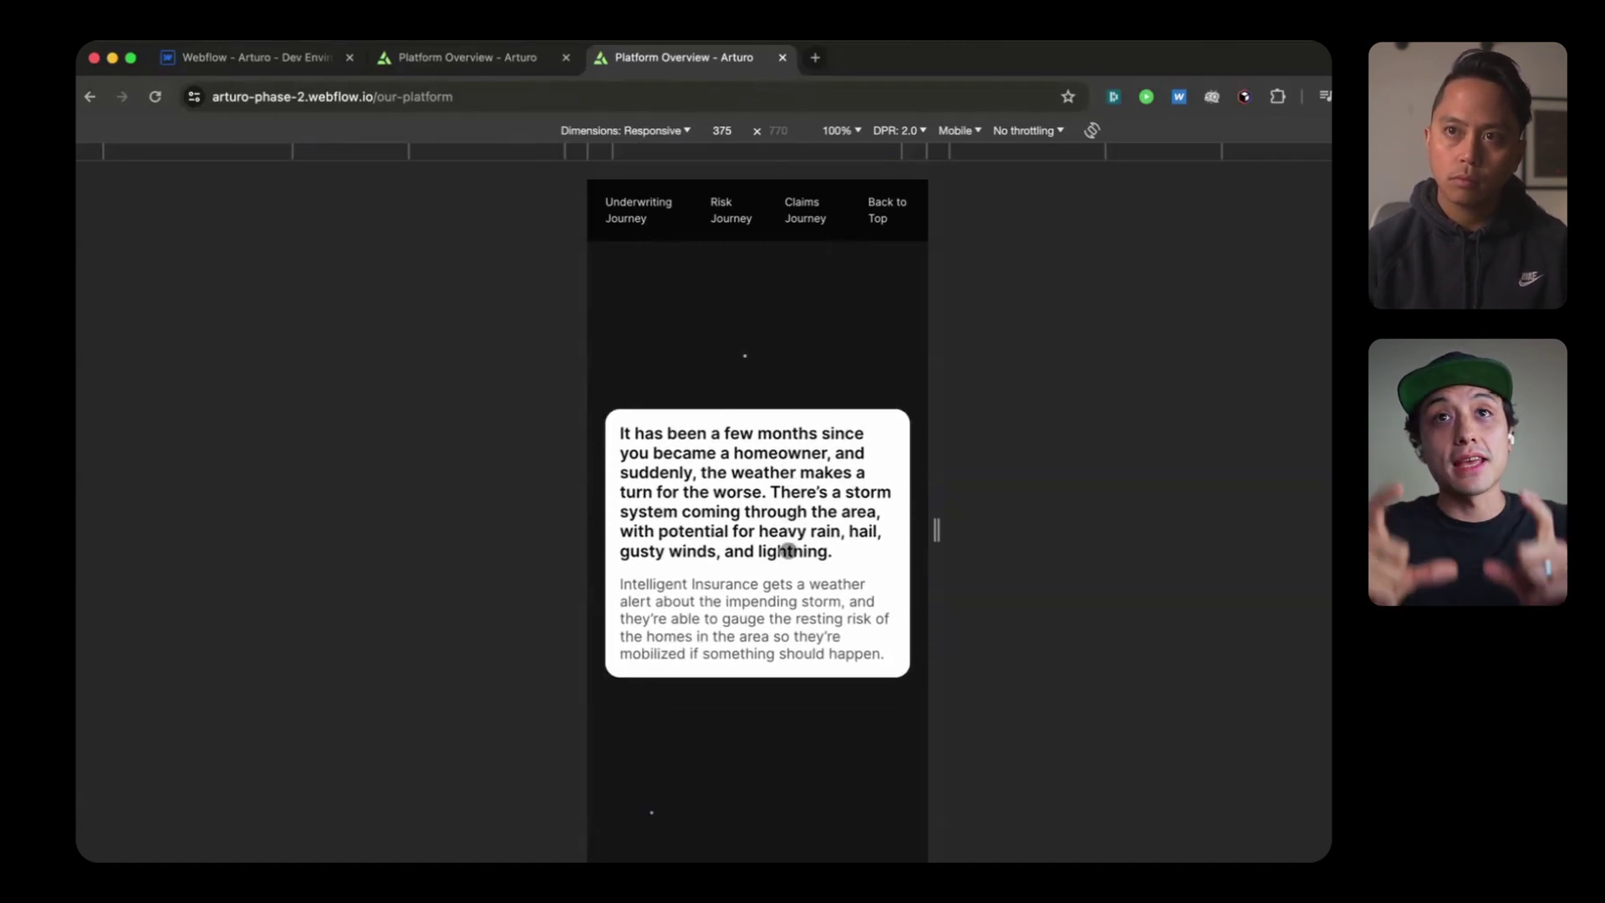
scroll(788, 551, down, 5)
scroll(788, 551, down, 3)
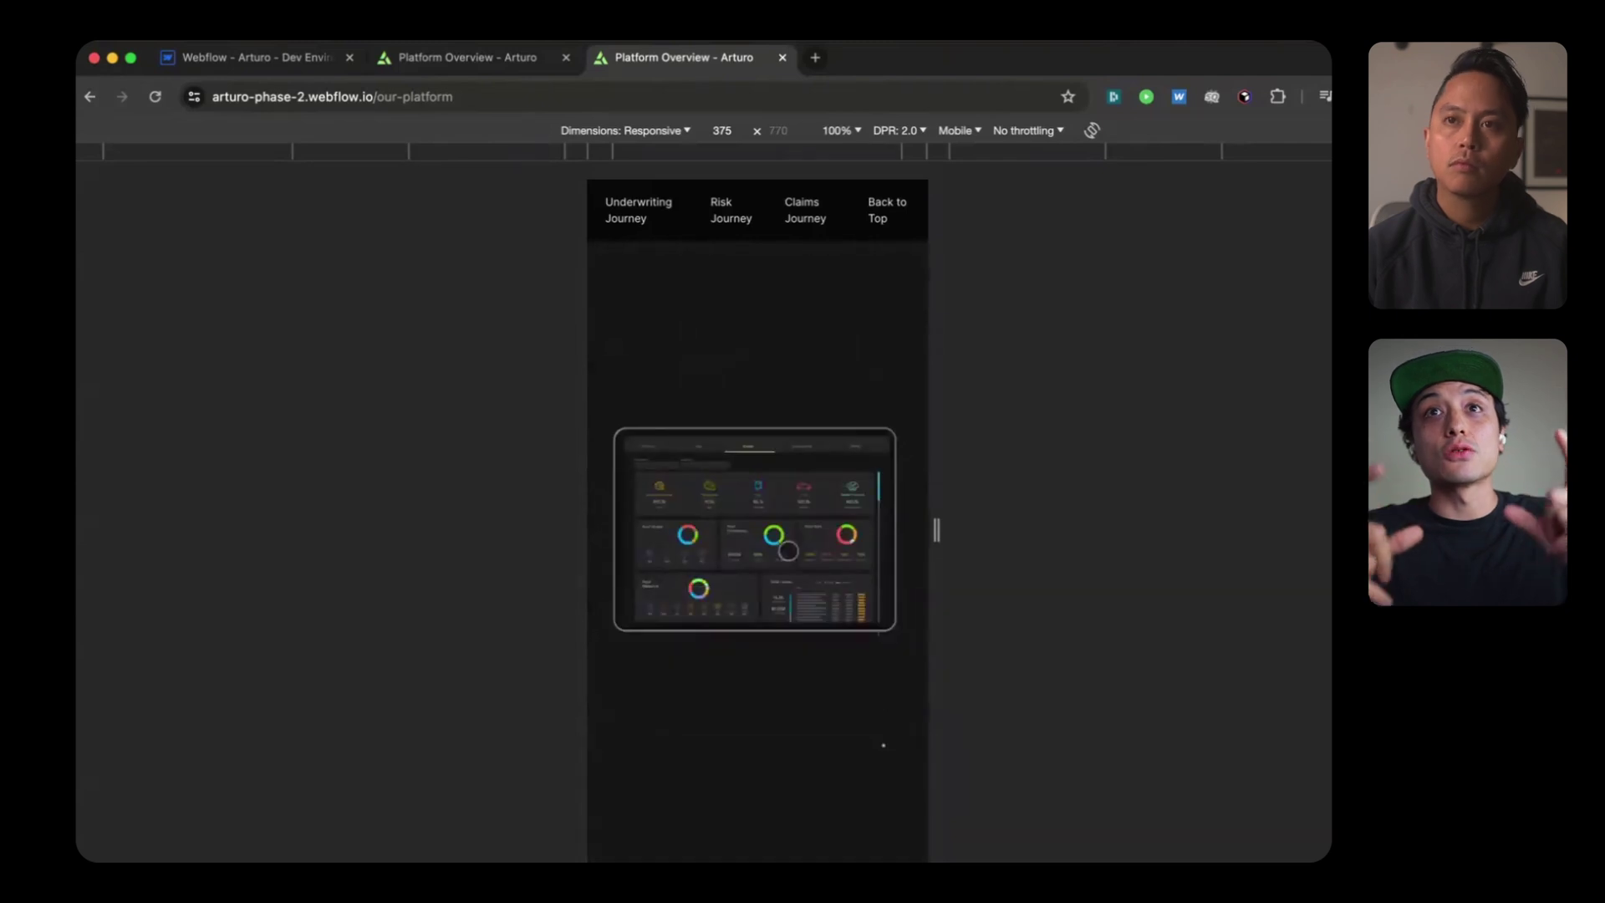
scroll(788, 551, down, 3)
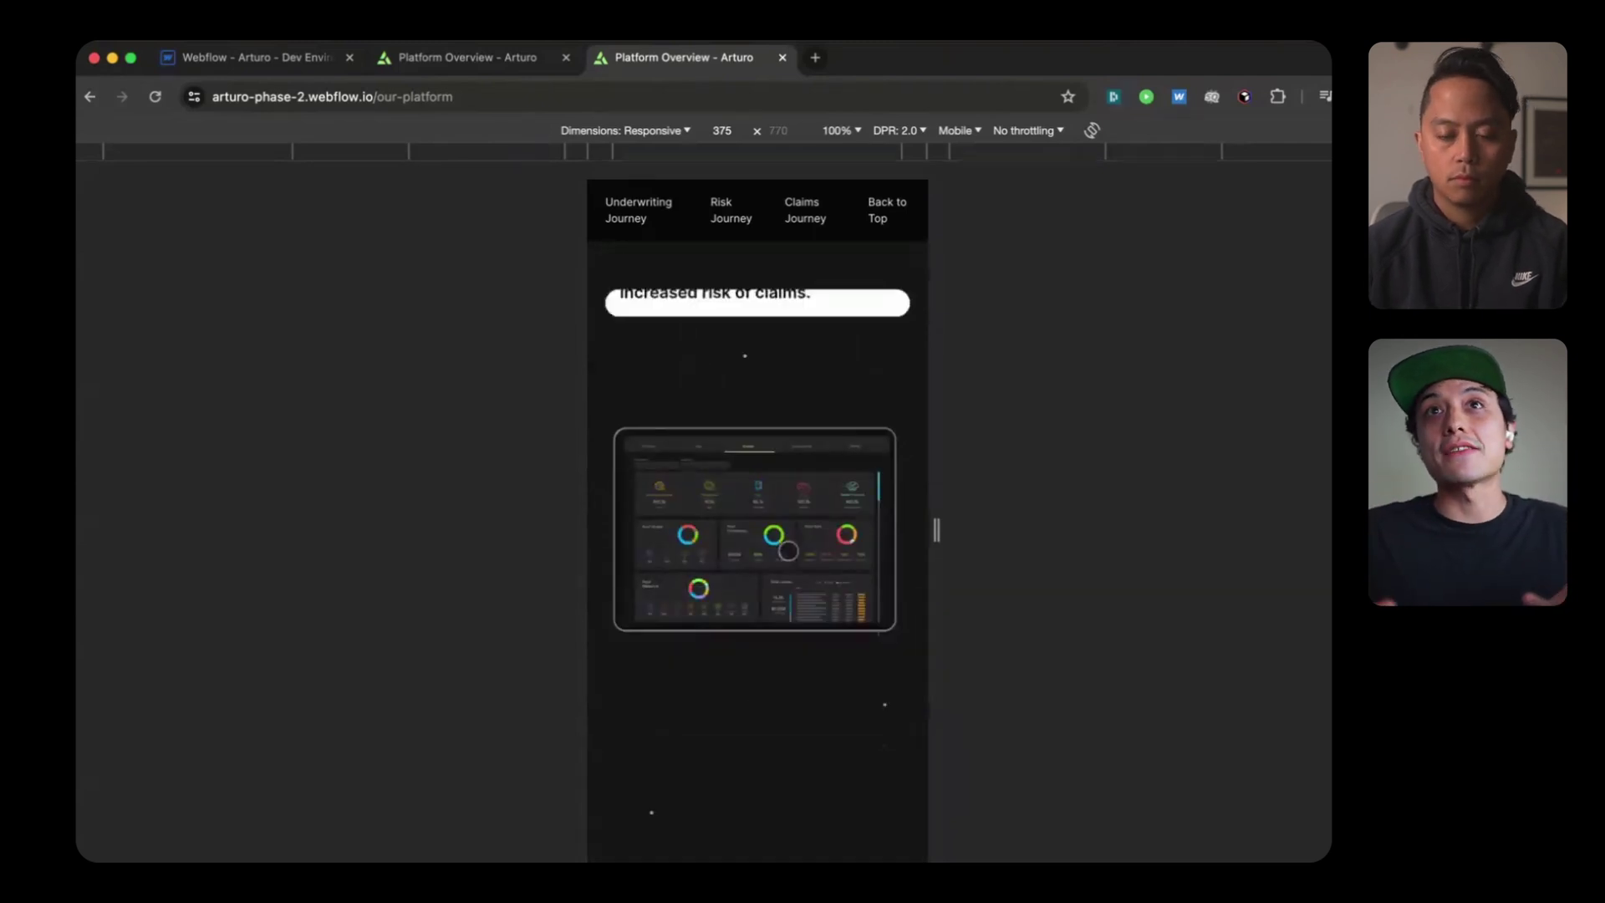
scroll(788, 551, down, 3)
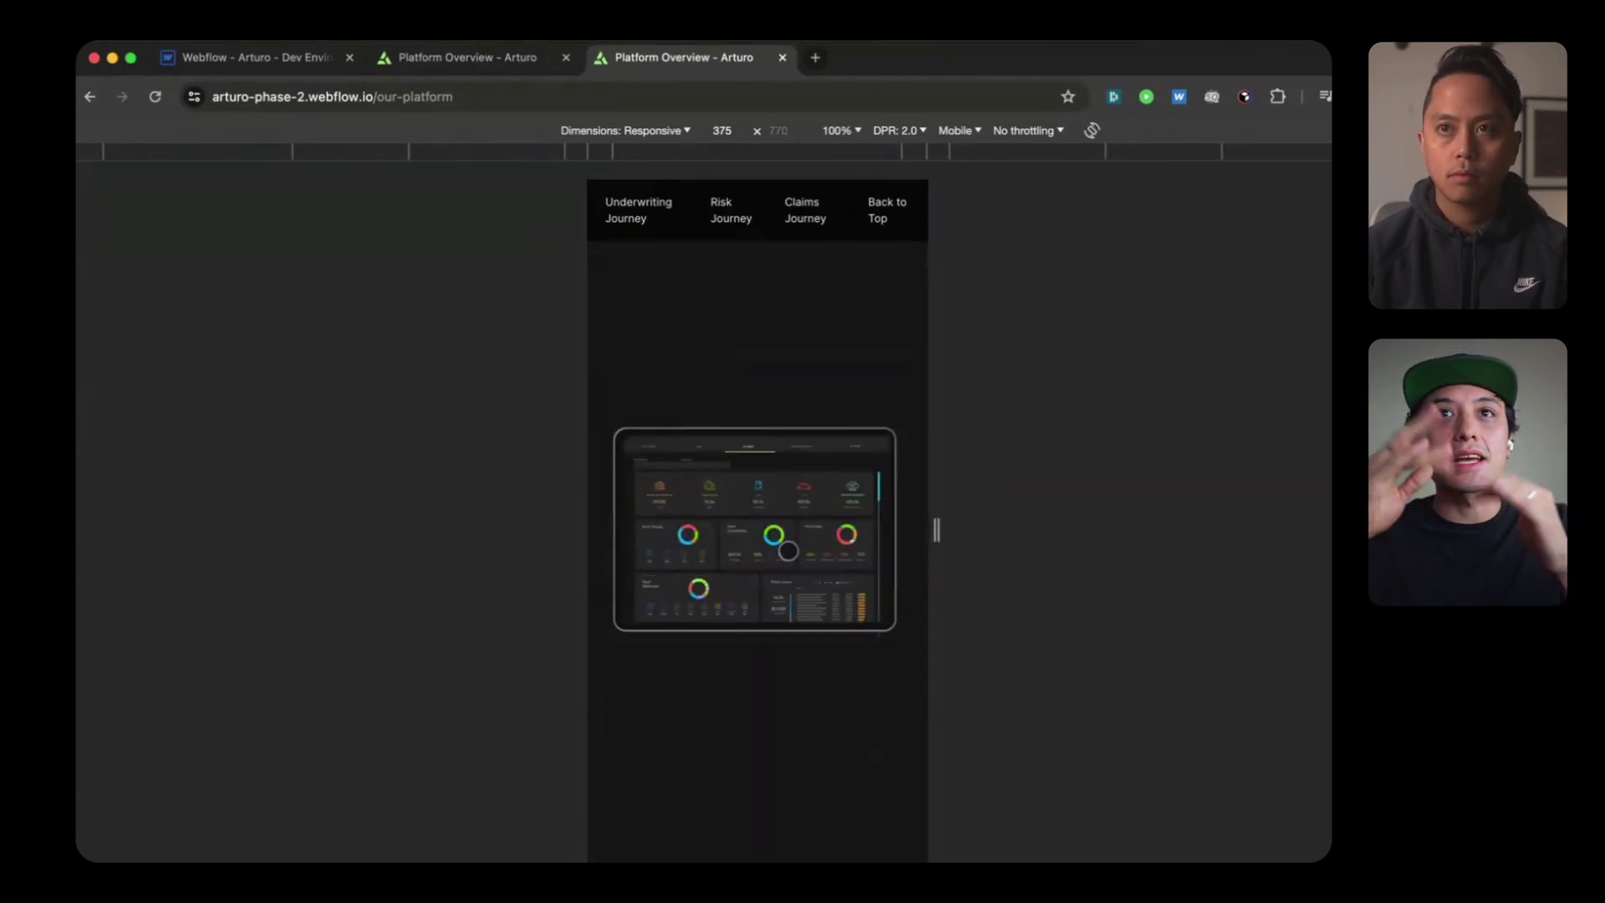
scroll(789, 551, down, 3)
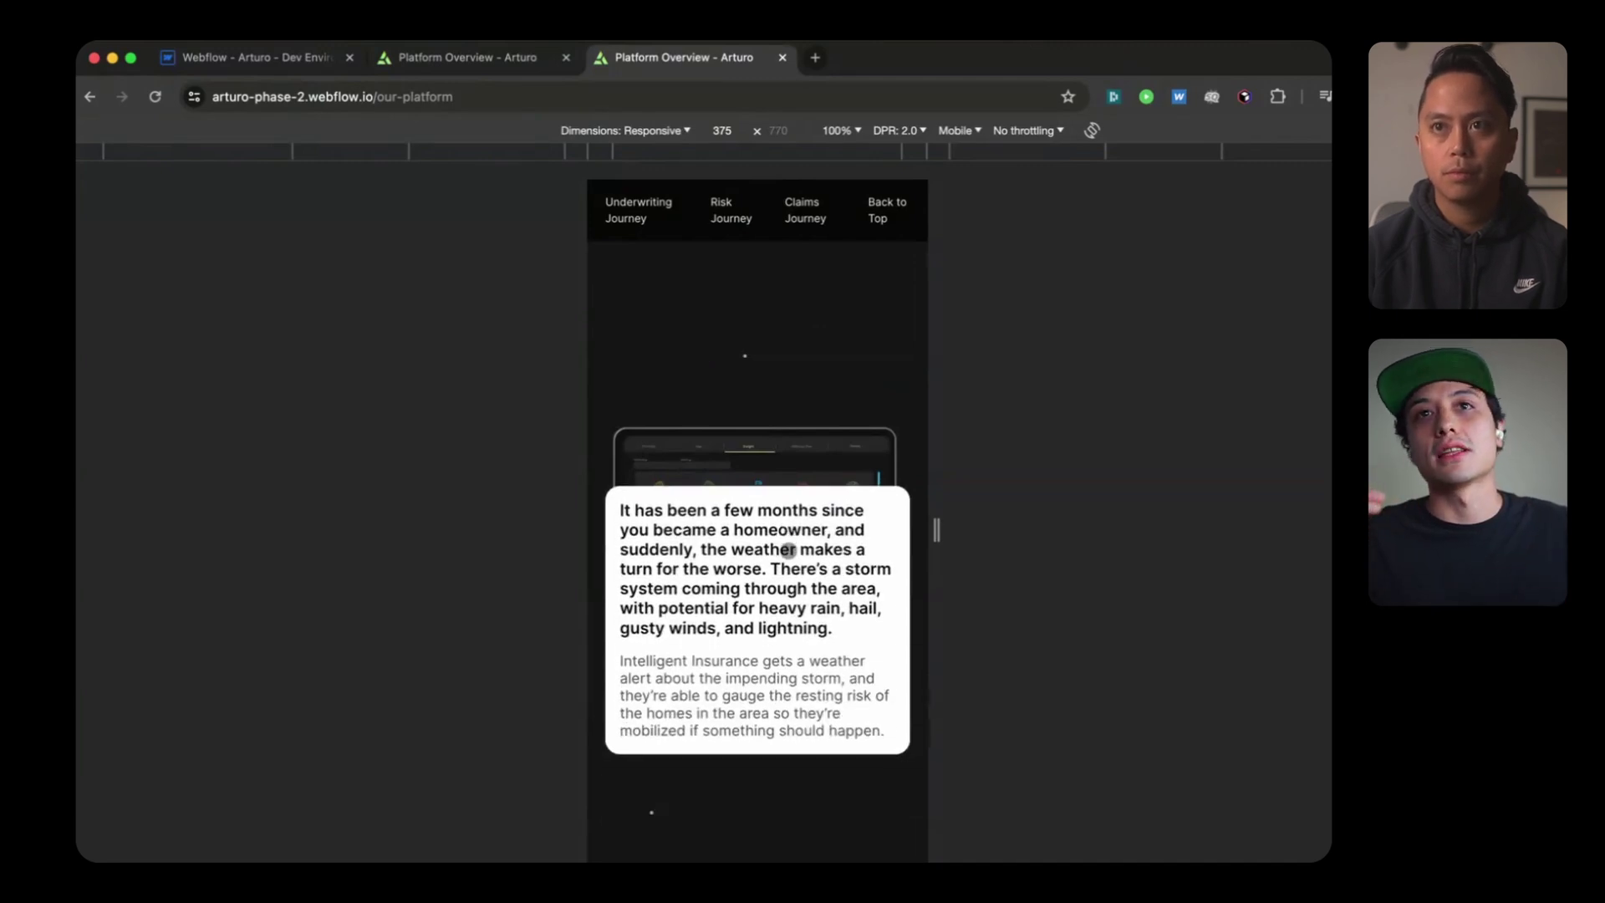
scroll(788, 550, down, 3)
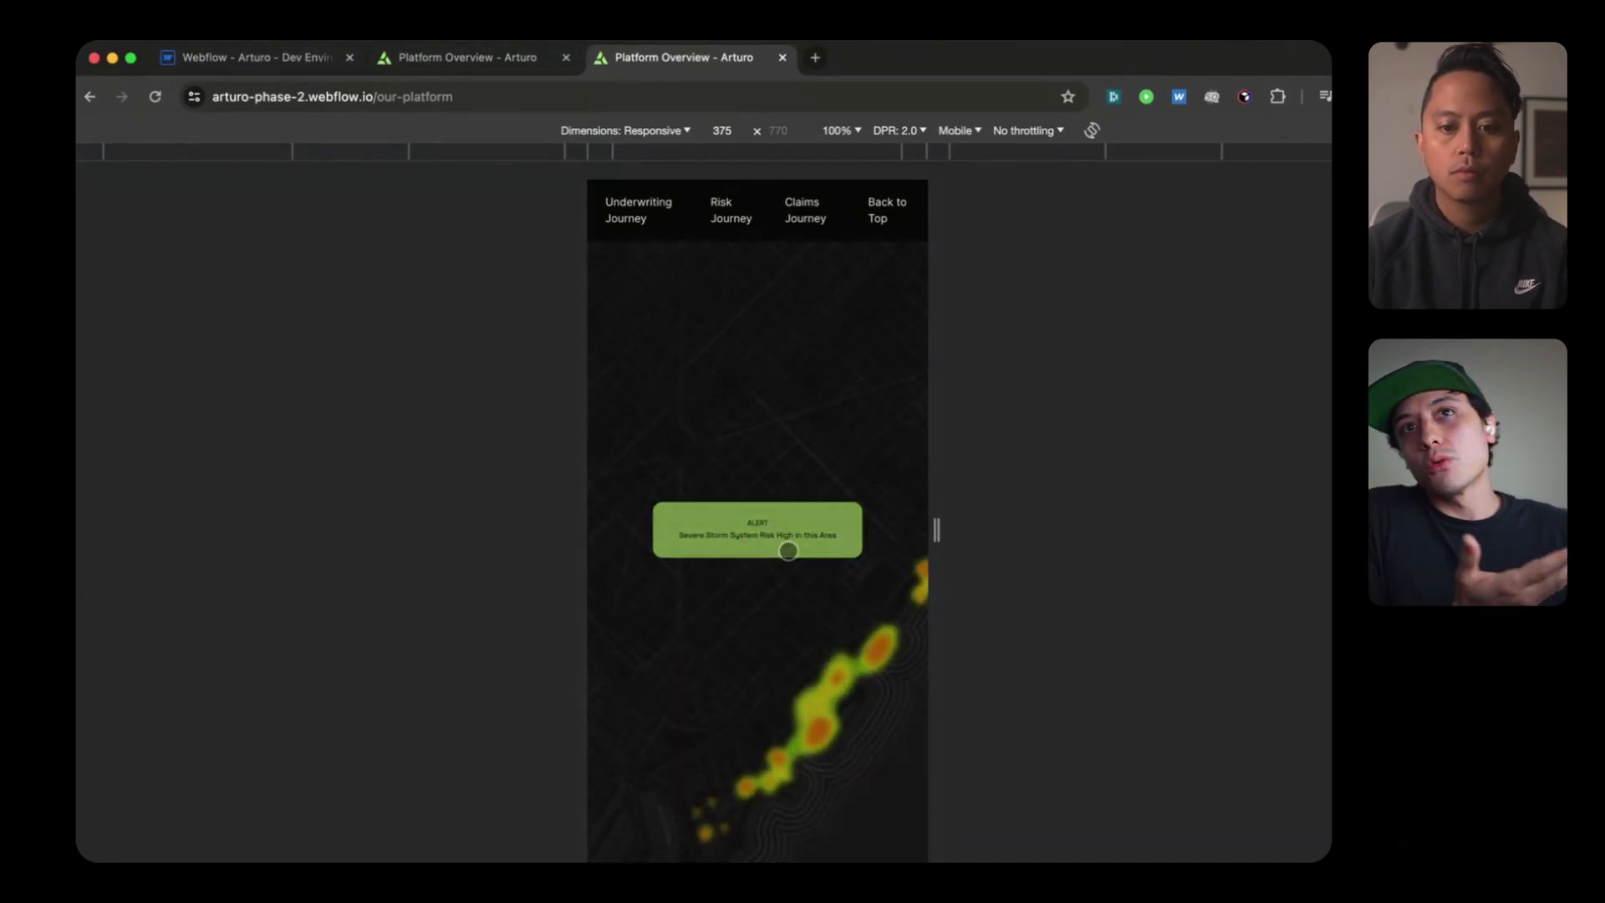
scroll(788, 551, down, 3)
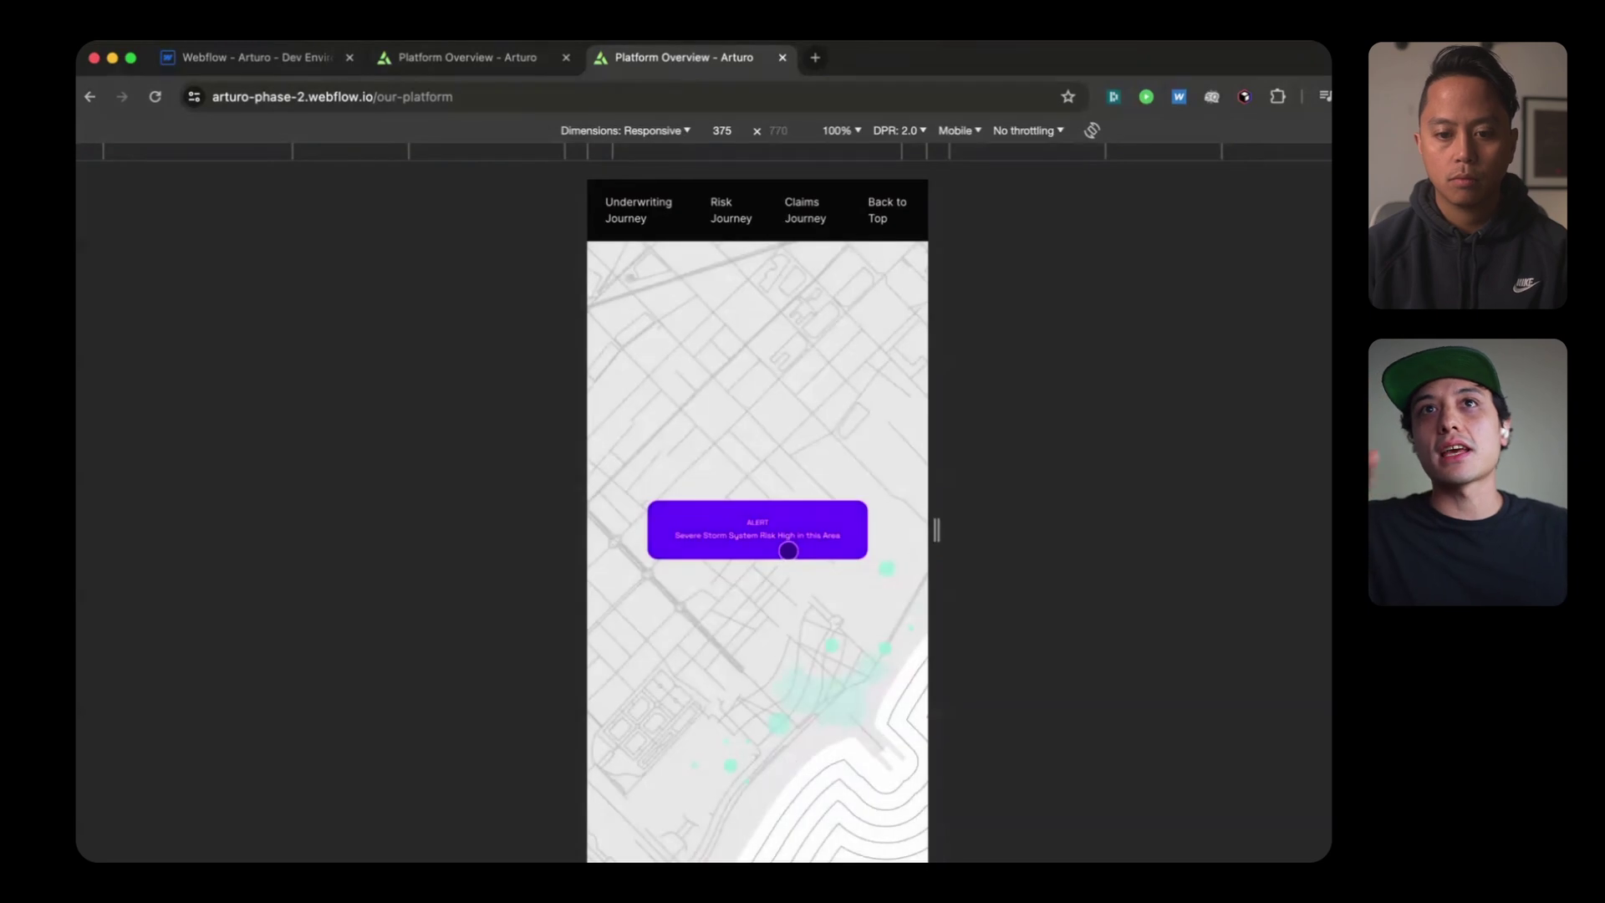
scroll(788, 550, down, 5)
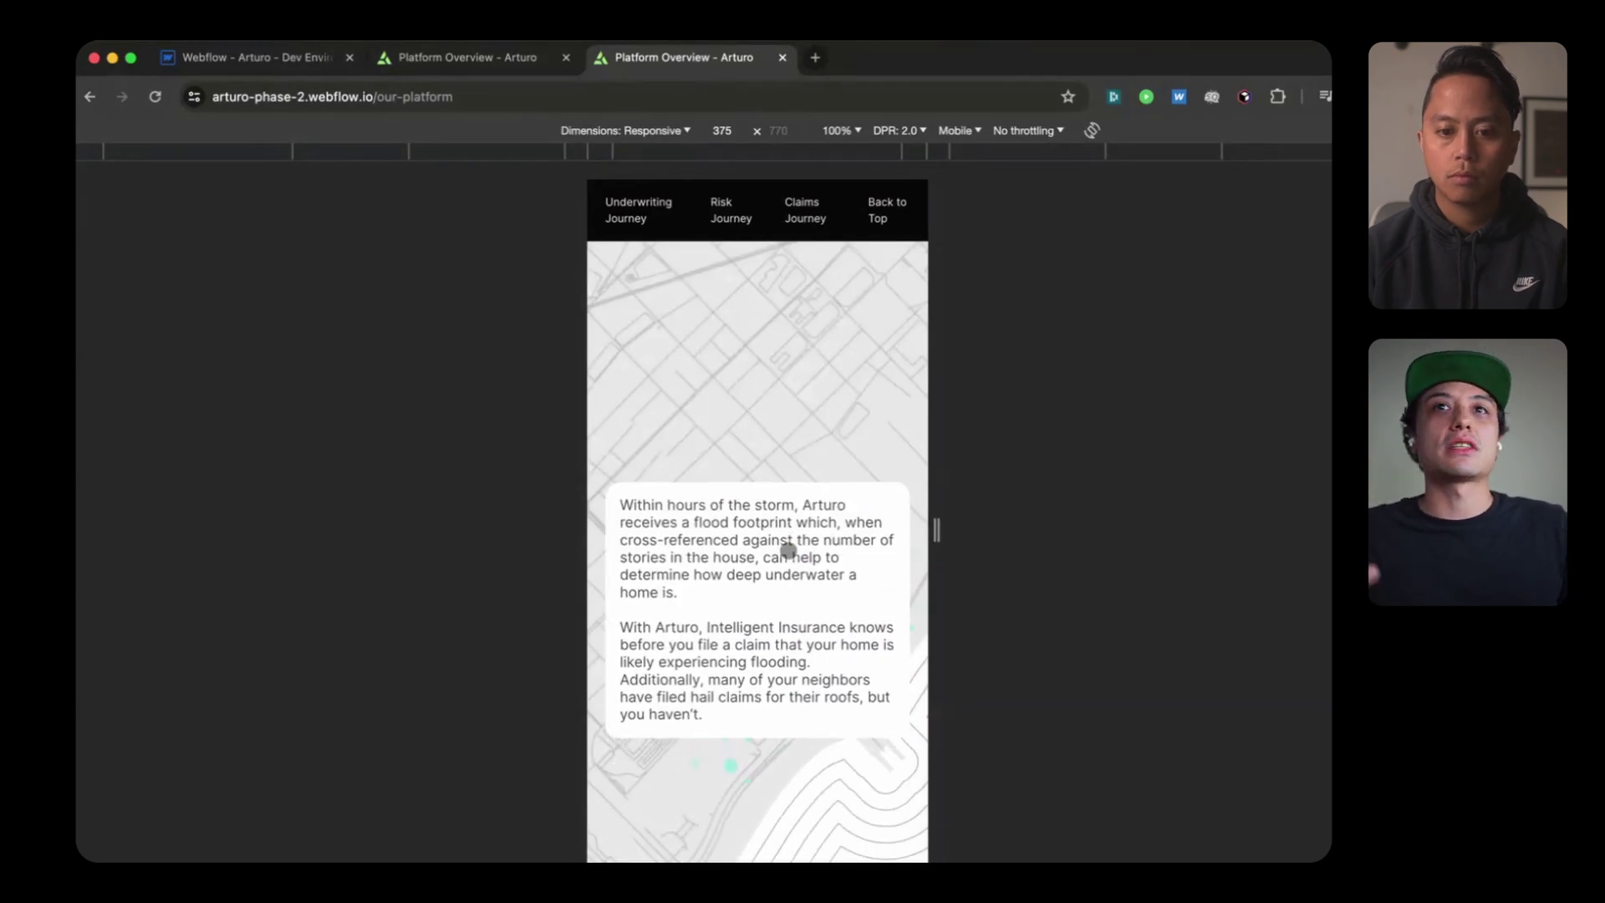
Step: Review the rest of the 375 px layout, from the flood footprint card through the high-value-home card to the closing claim payout text
scroll(788, 550, down, 10)
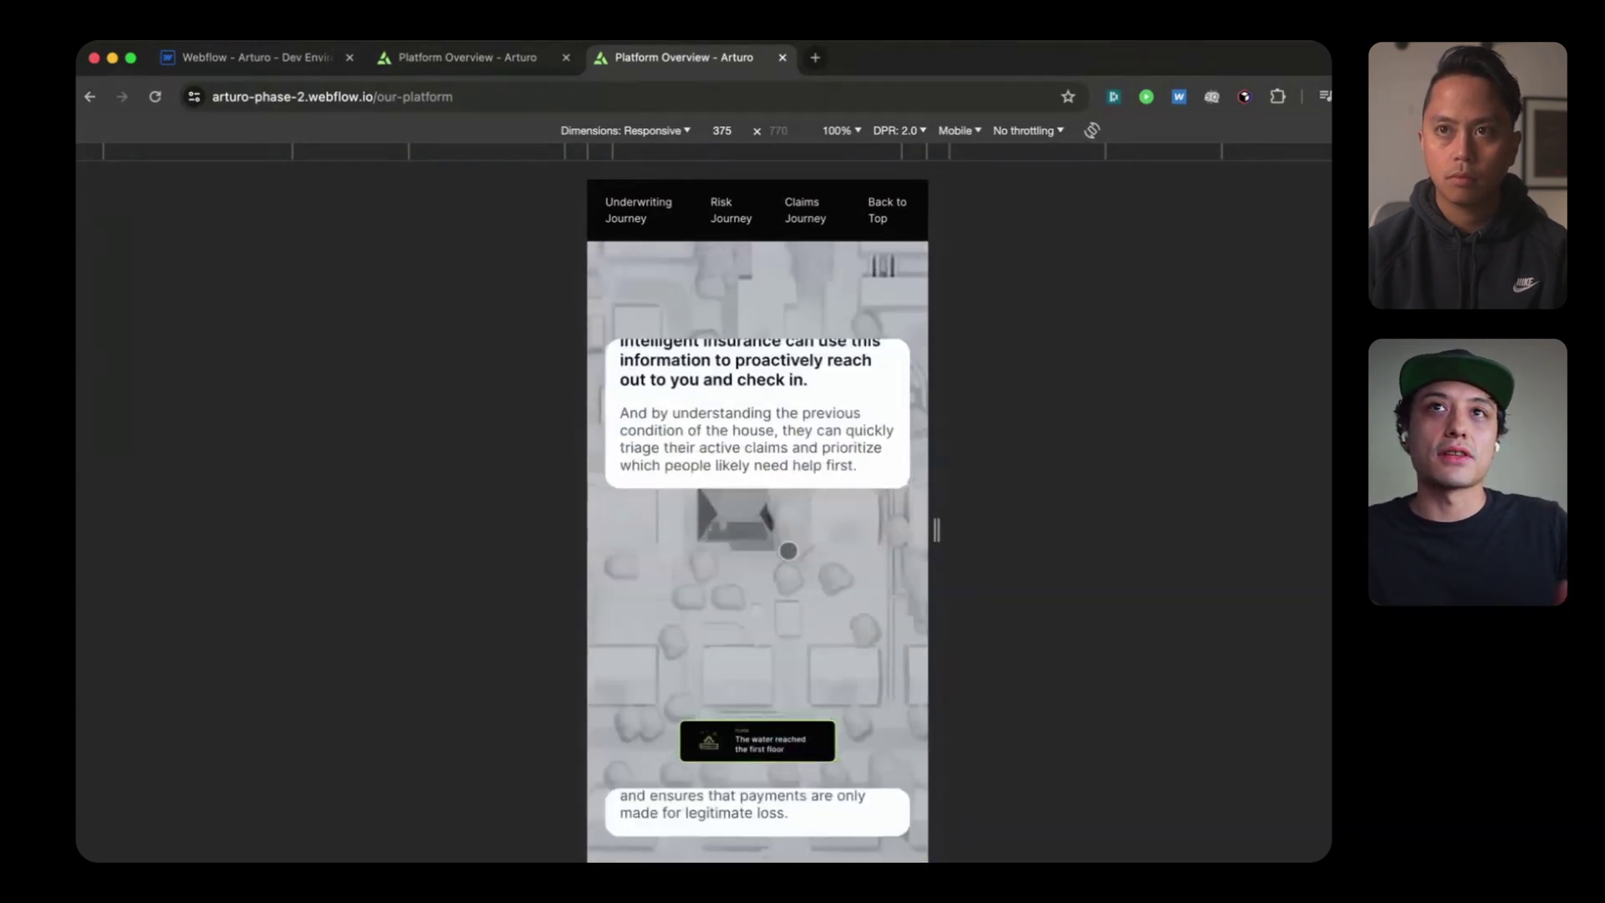
scroll(788, 551, down, 10)
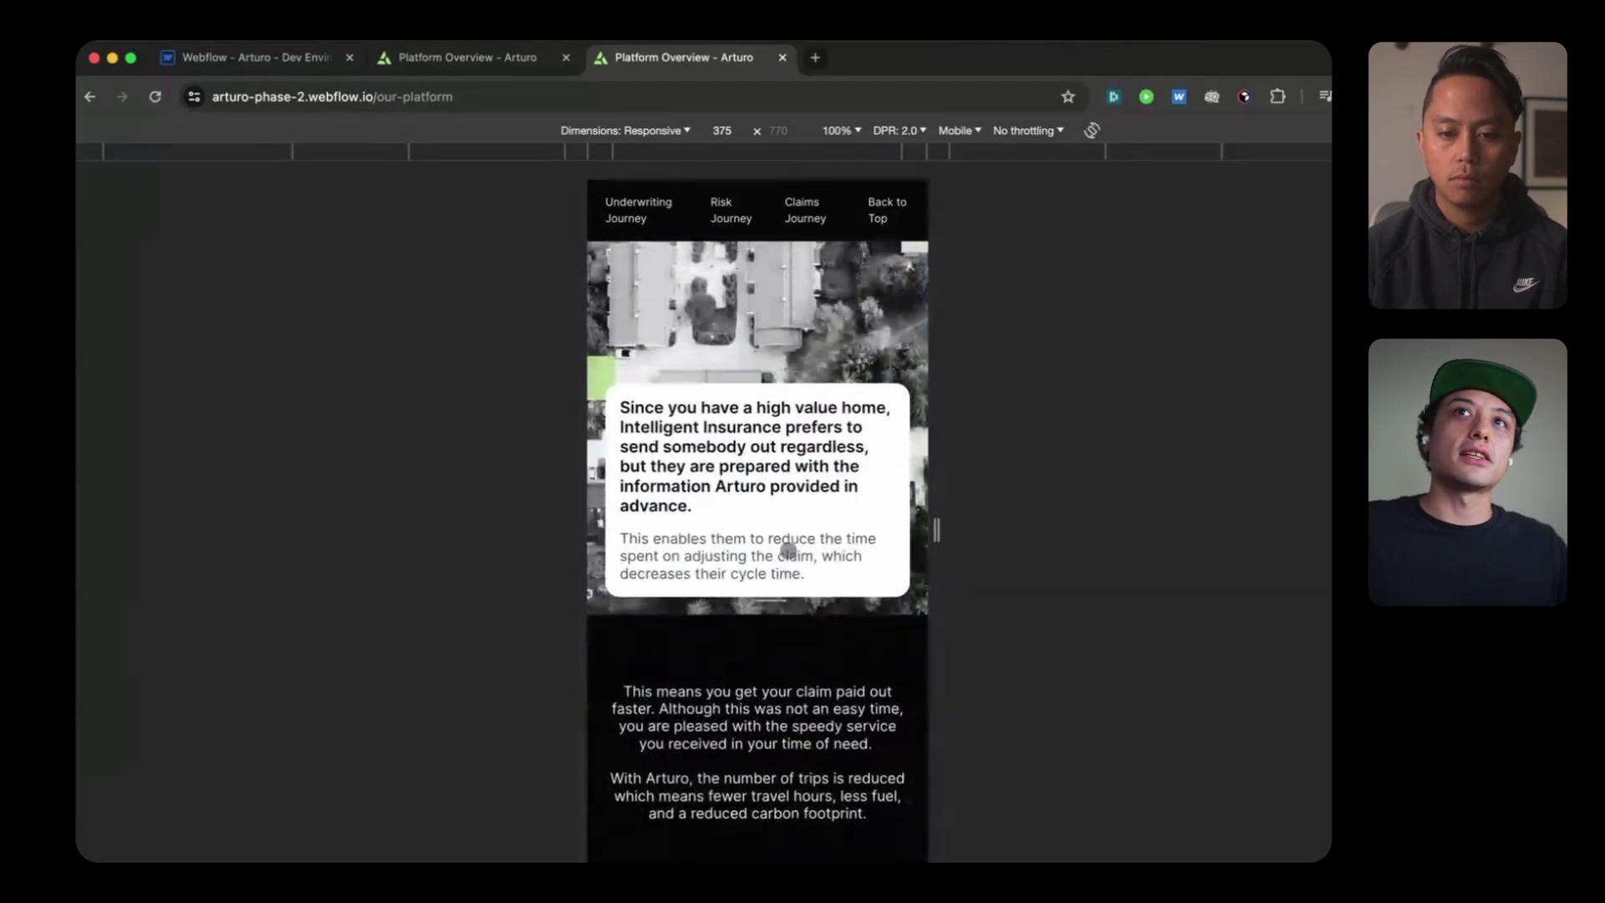
scroll(788, 550, down, 4)
scroll(788, 550, up, 6)
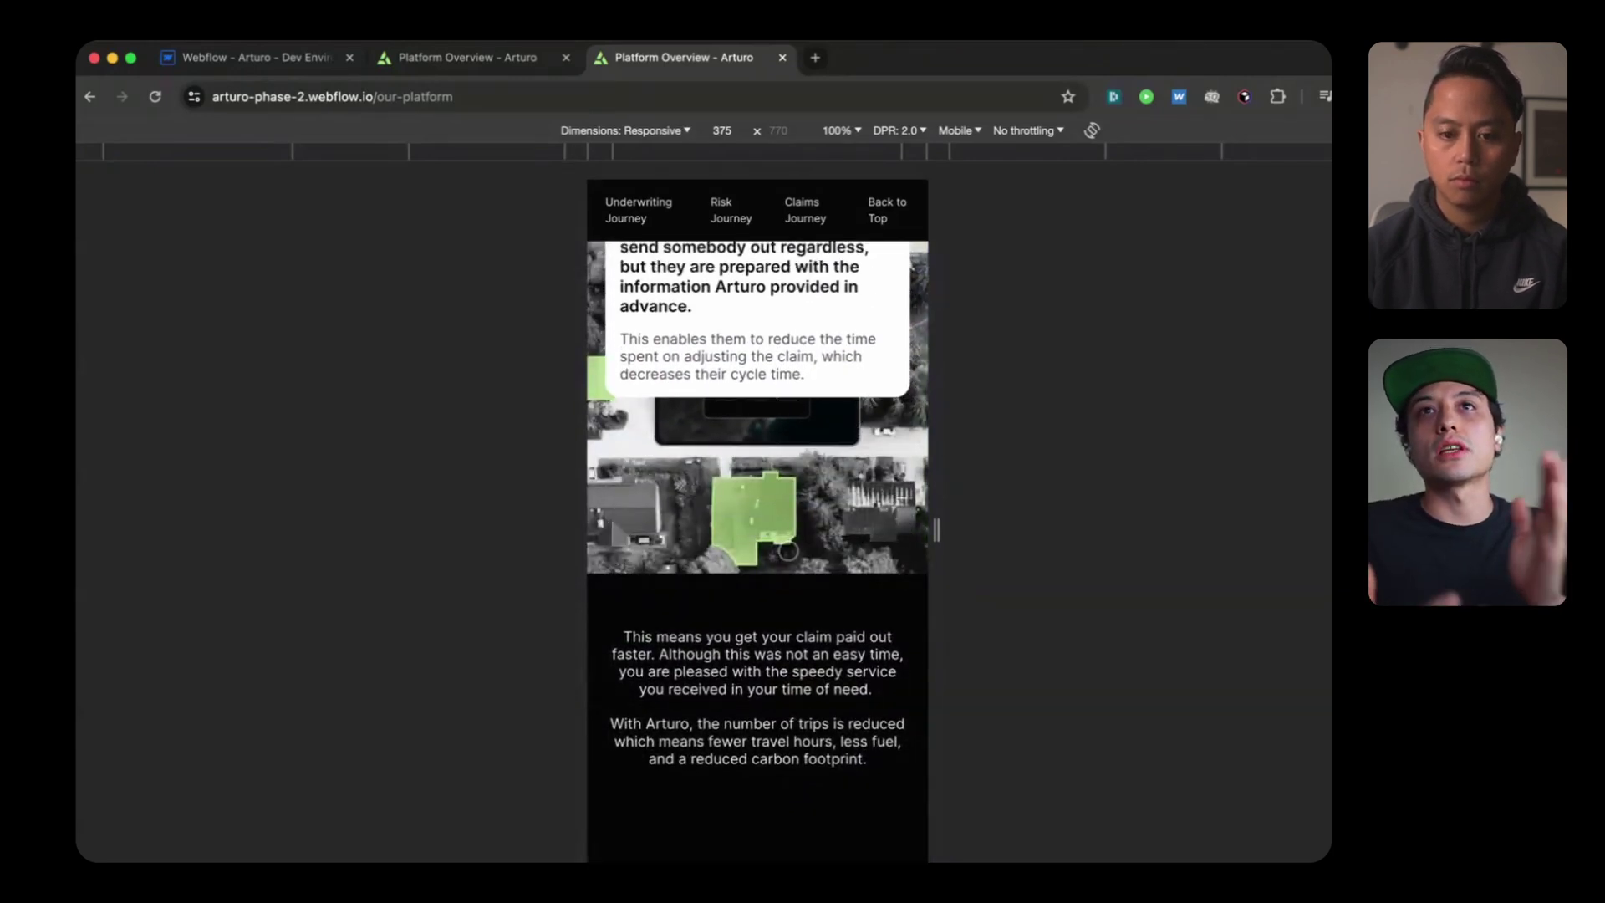
scroll(788, 550, up, 4)
scroll(788, 551, down, 3)
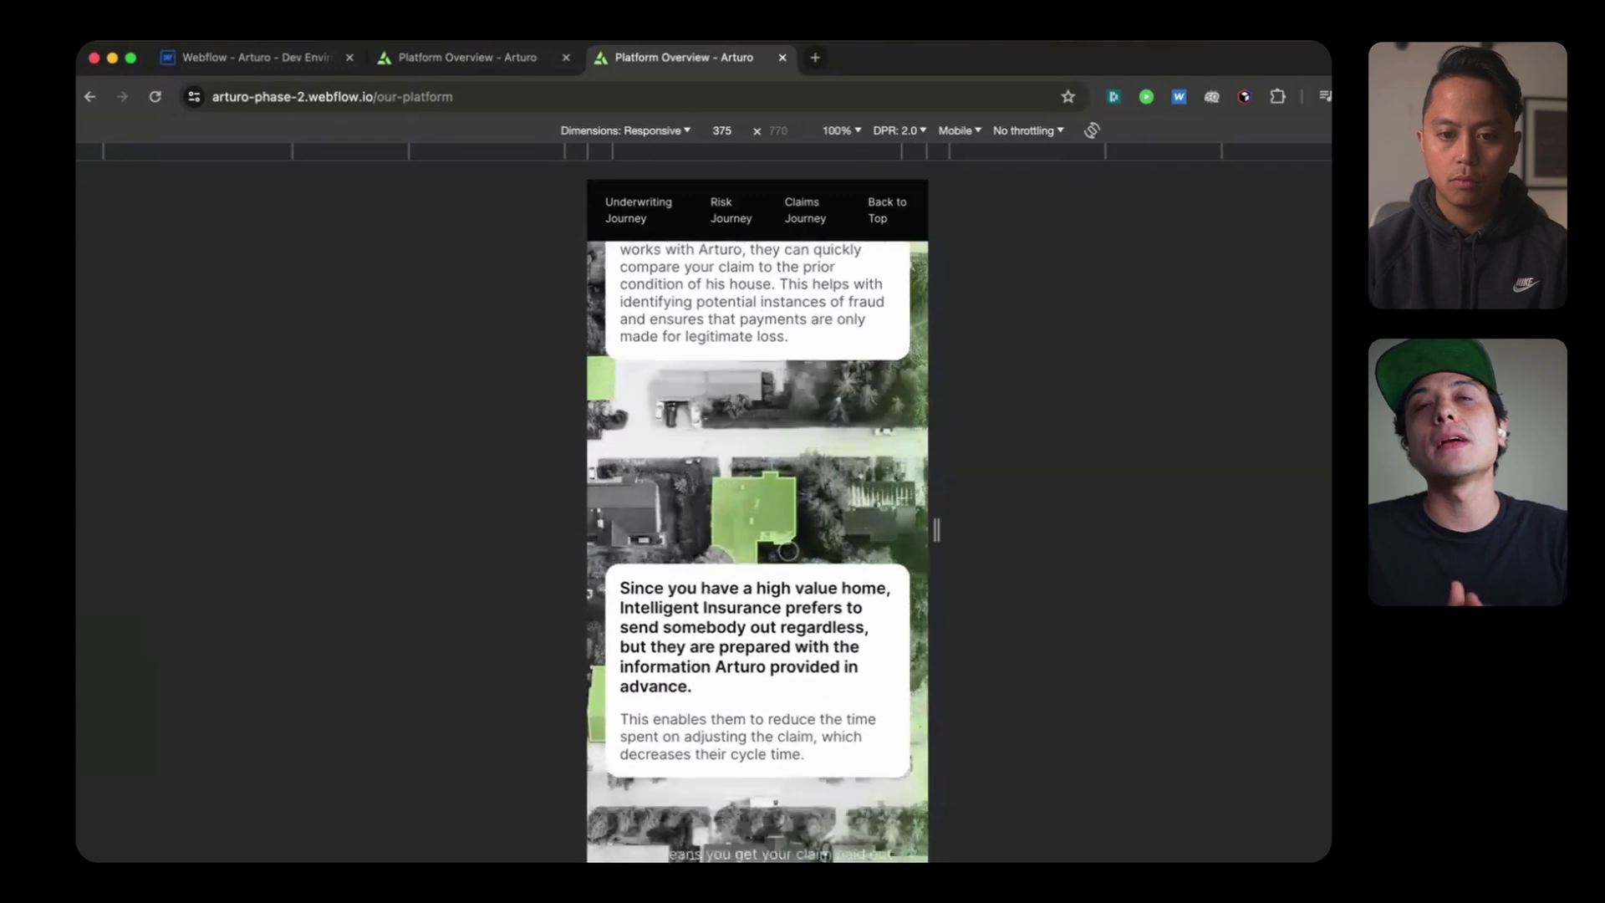
scroll(789, 551, down, 3)
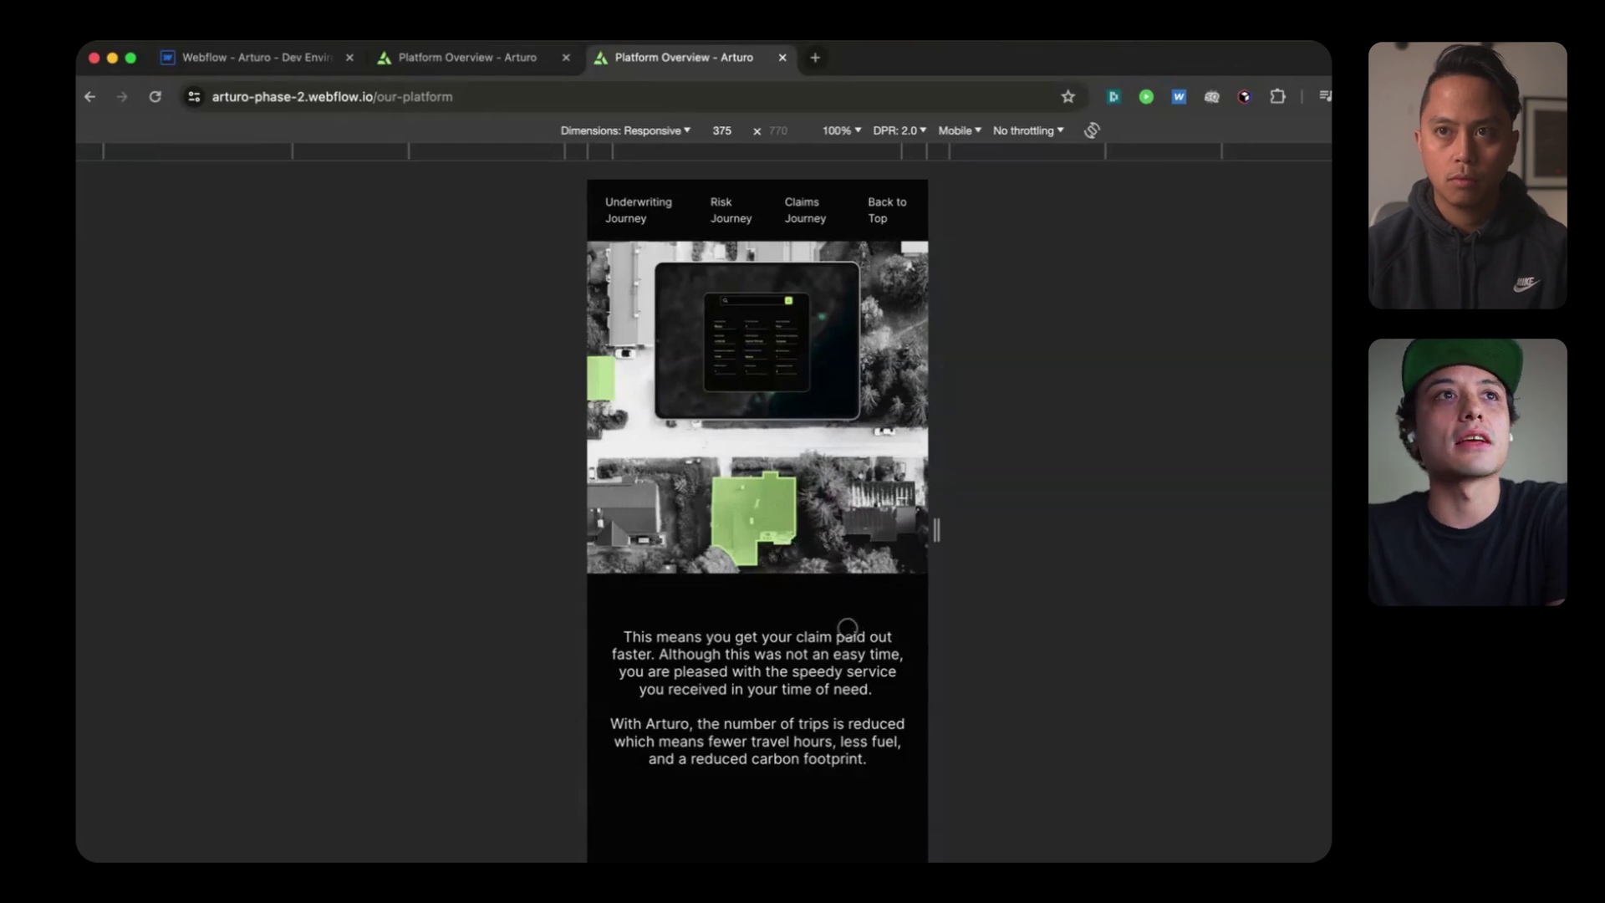
Step: Glance at the Webflow project, return to the 375 px preview, and examine the scenes from the storm alert to the claims officer card
click(238, 56)
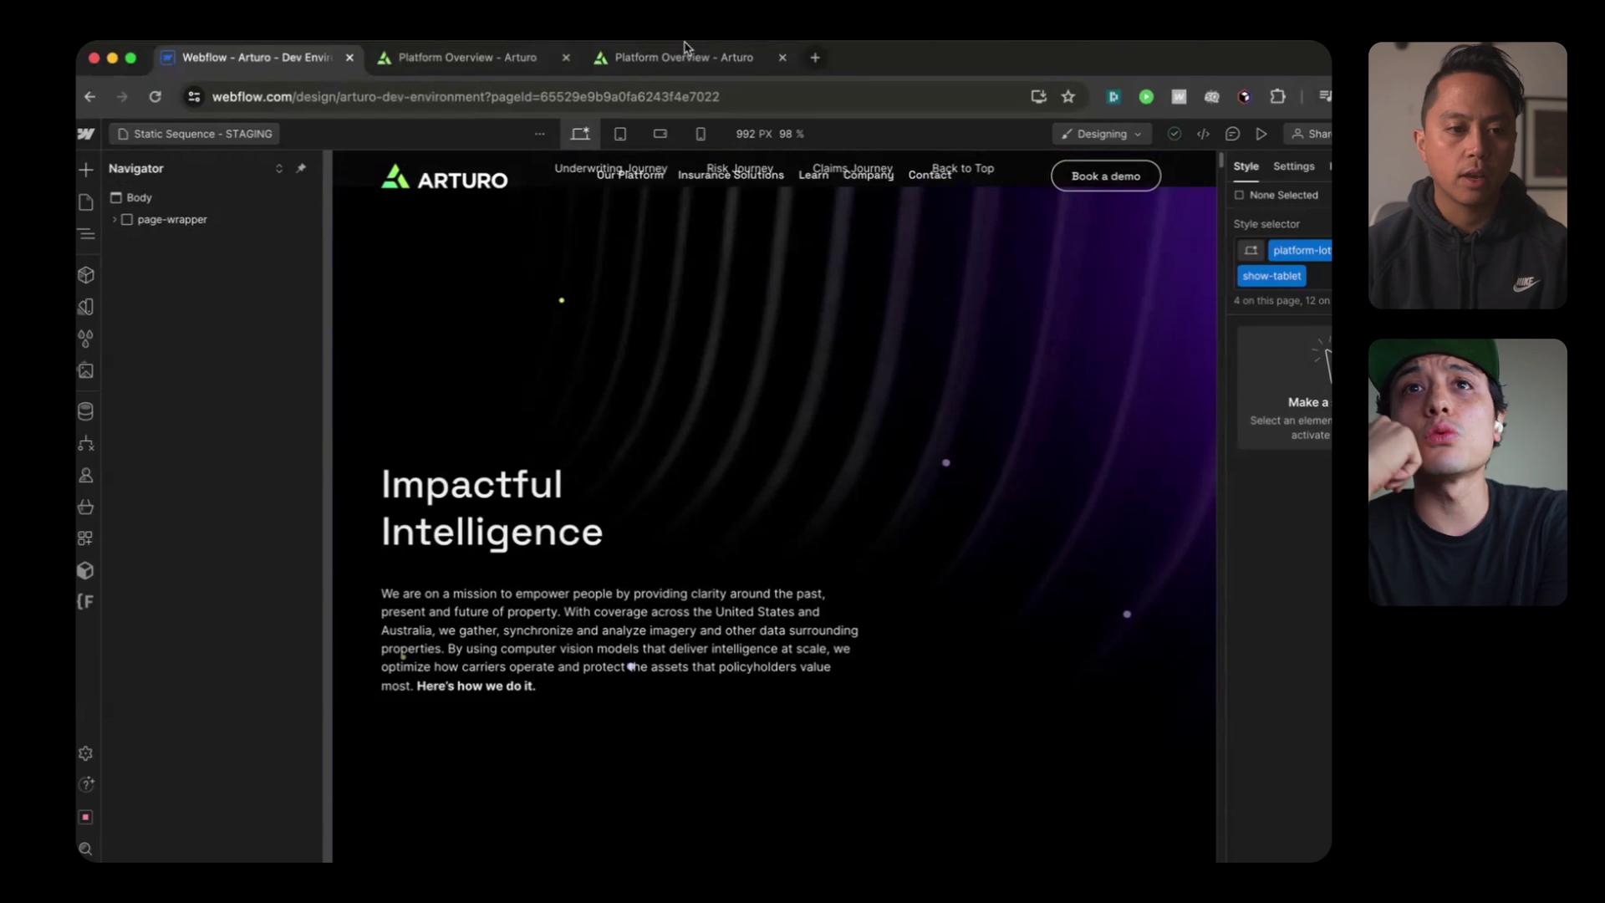
key(ctrl+shift+Tab)
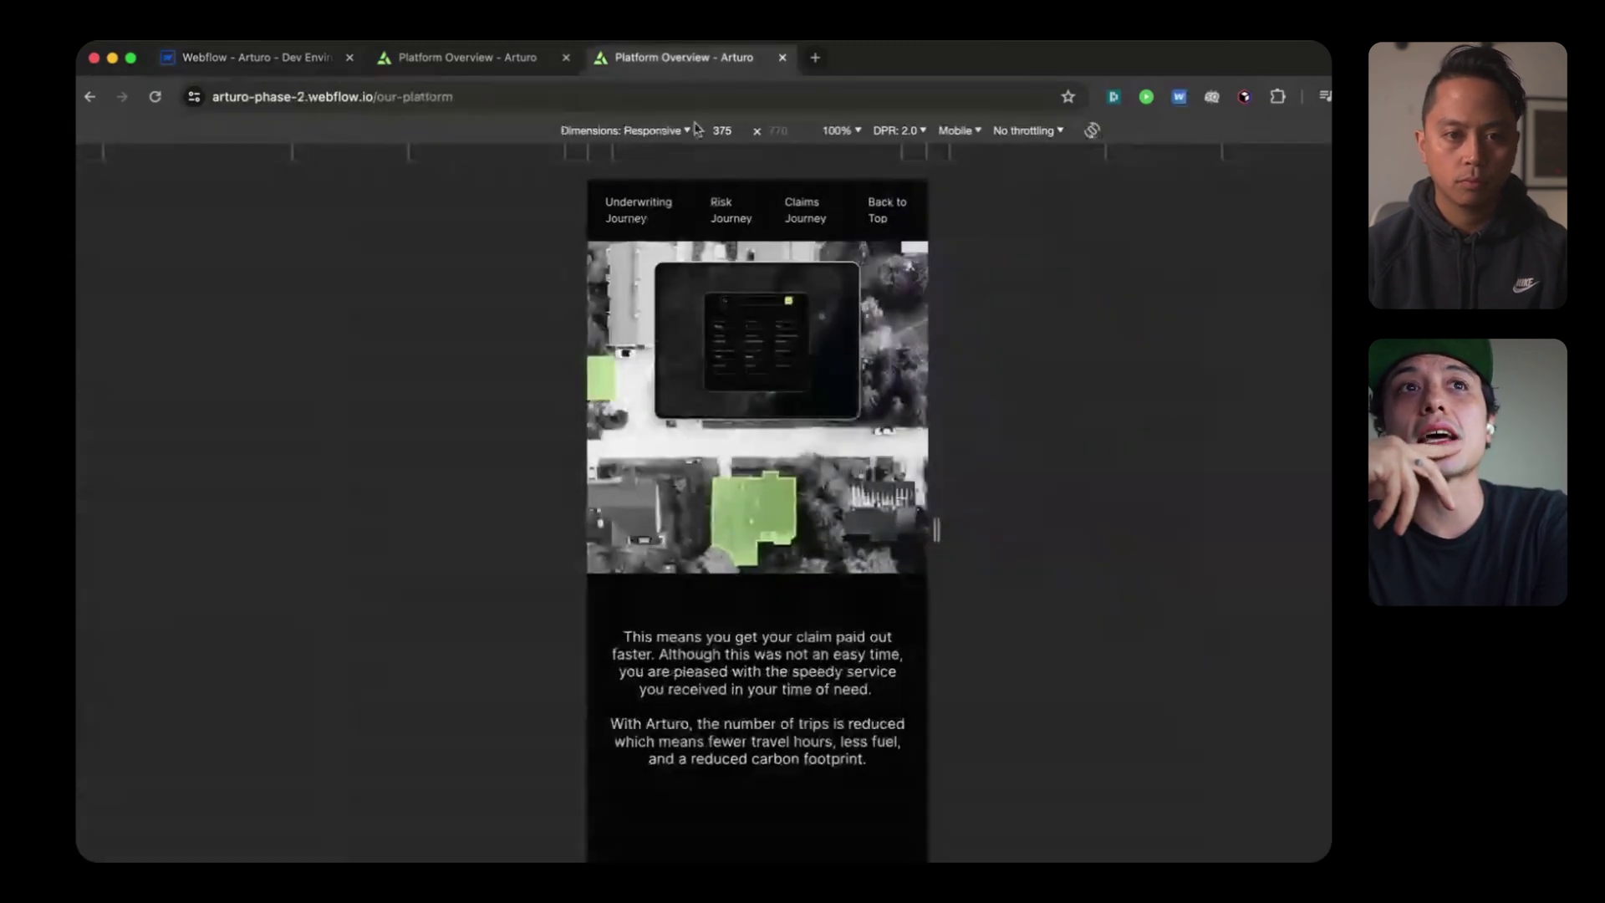
scroll(749, 535, up, 5)
scroll(748, 534, up, 5)
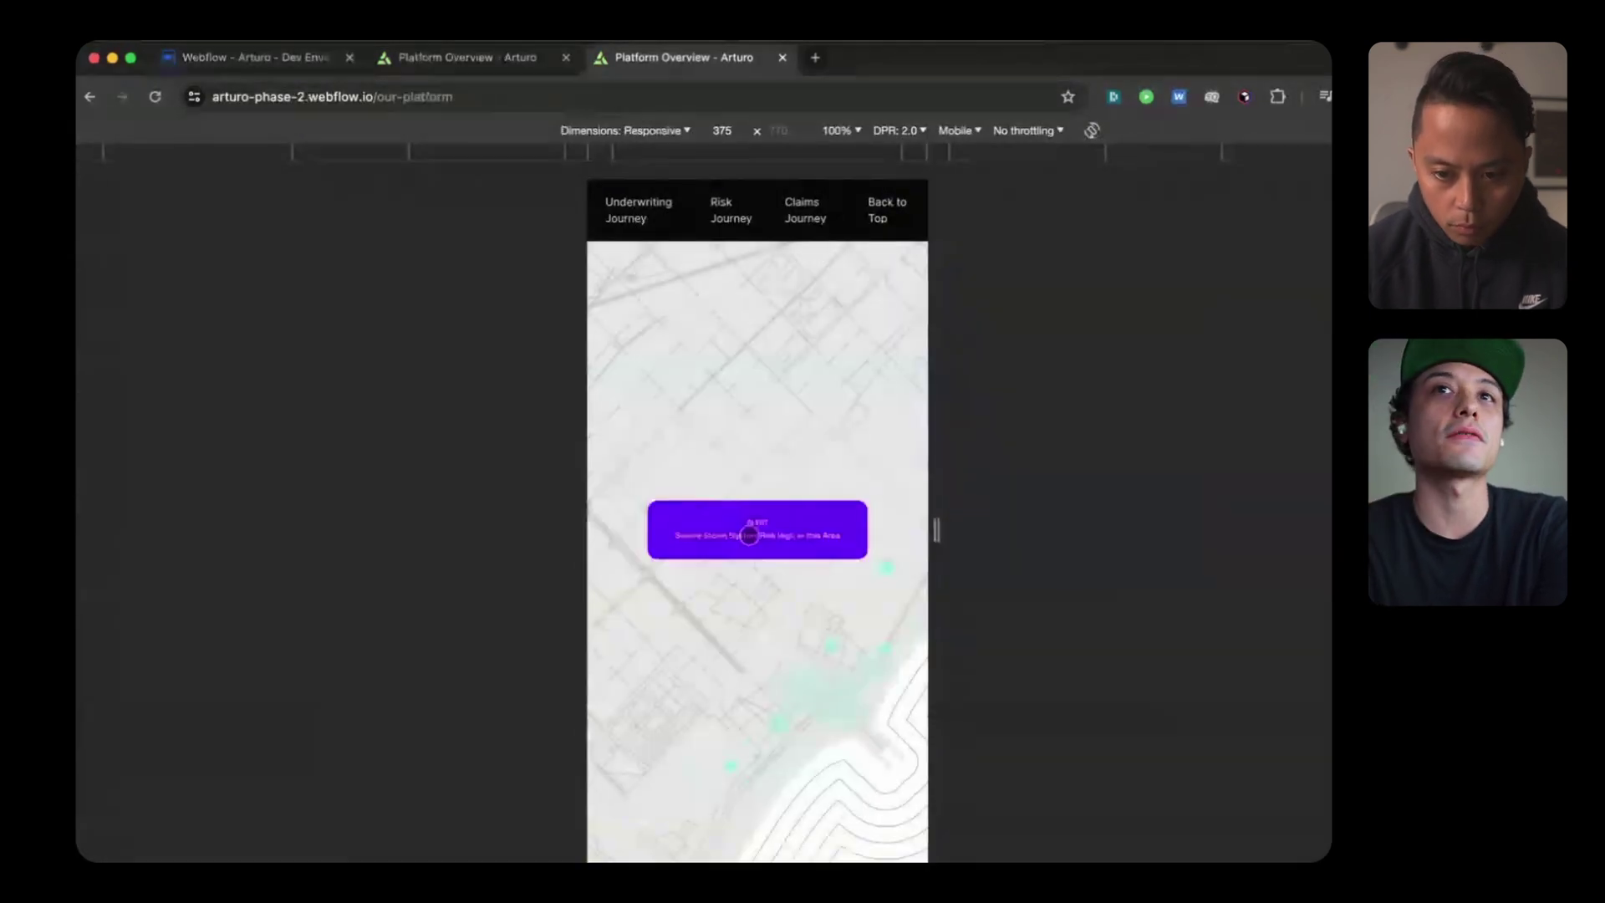
scroll(749, 535, down, 5)
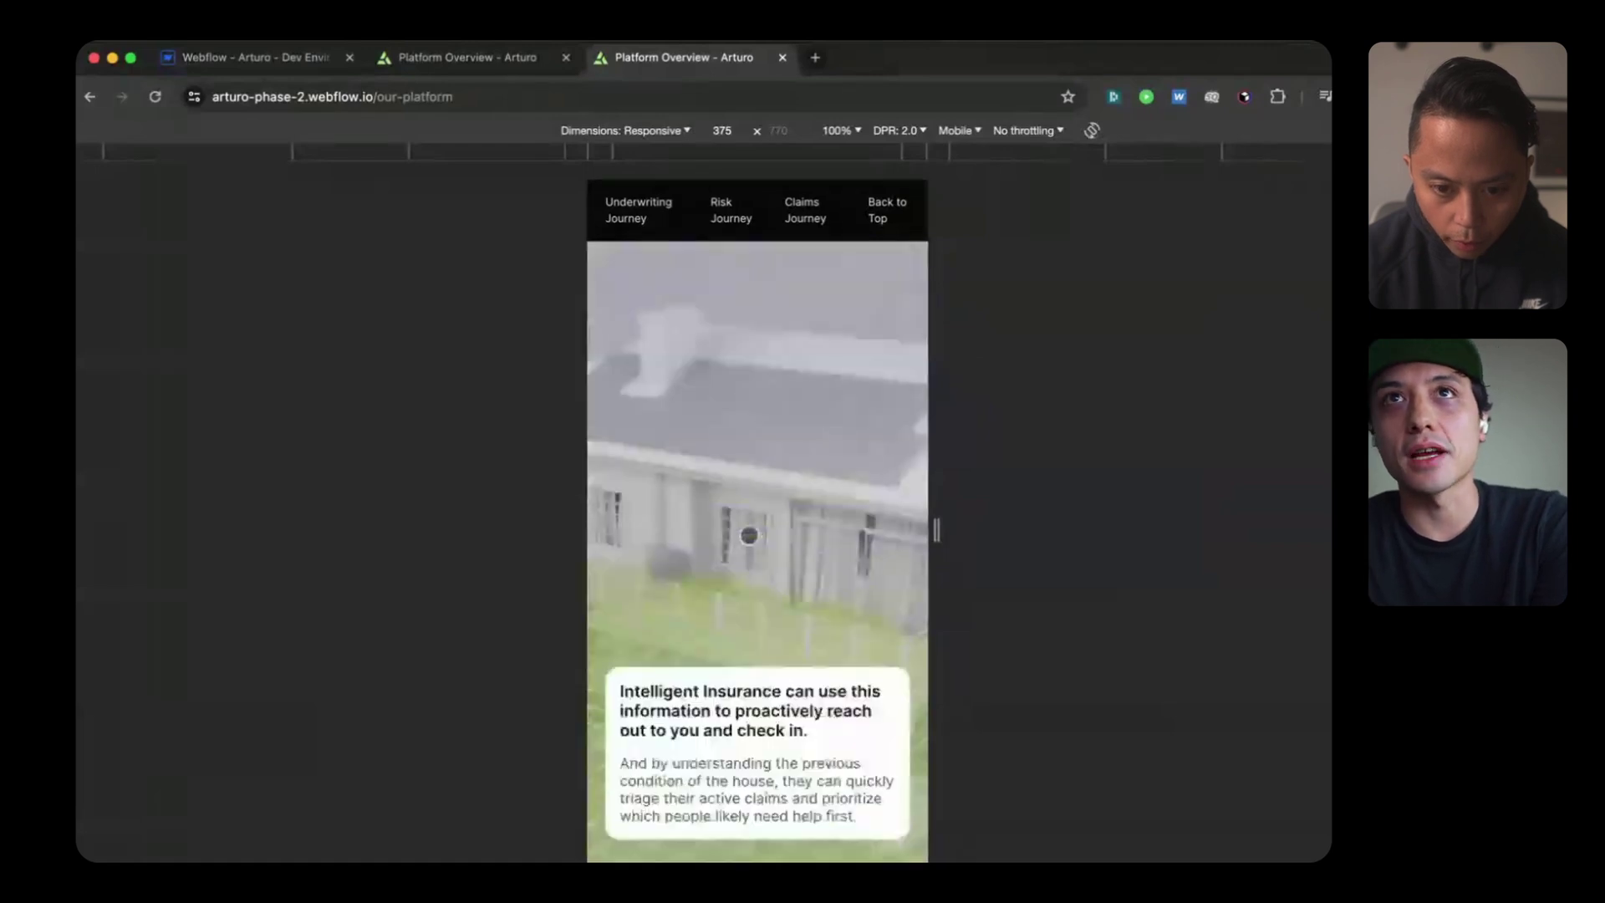
scroll(748, 535, up, 3)
scroll(749, 535, down, 5)
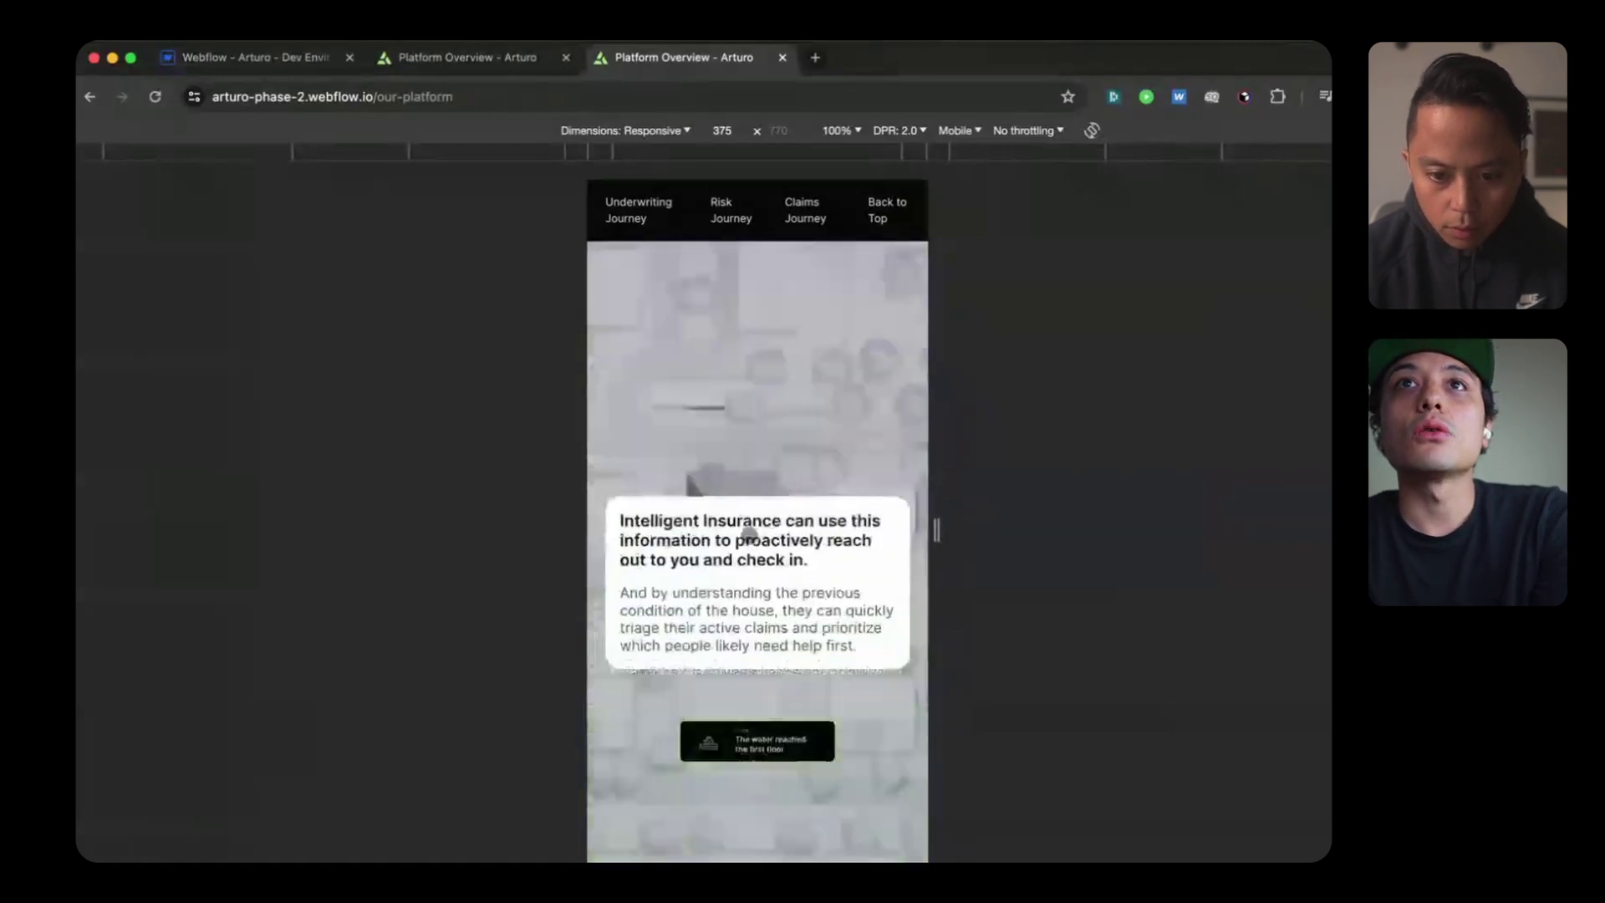
scroll(749, 535, down, 6)
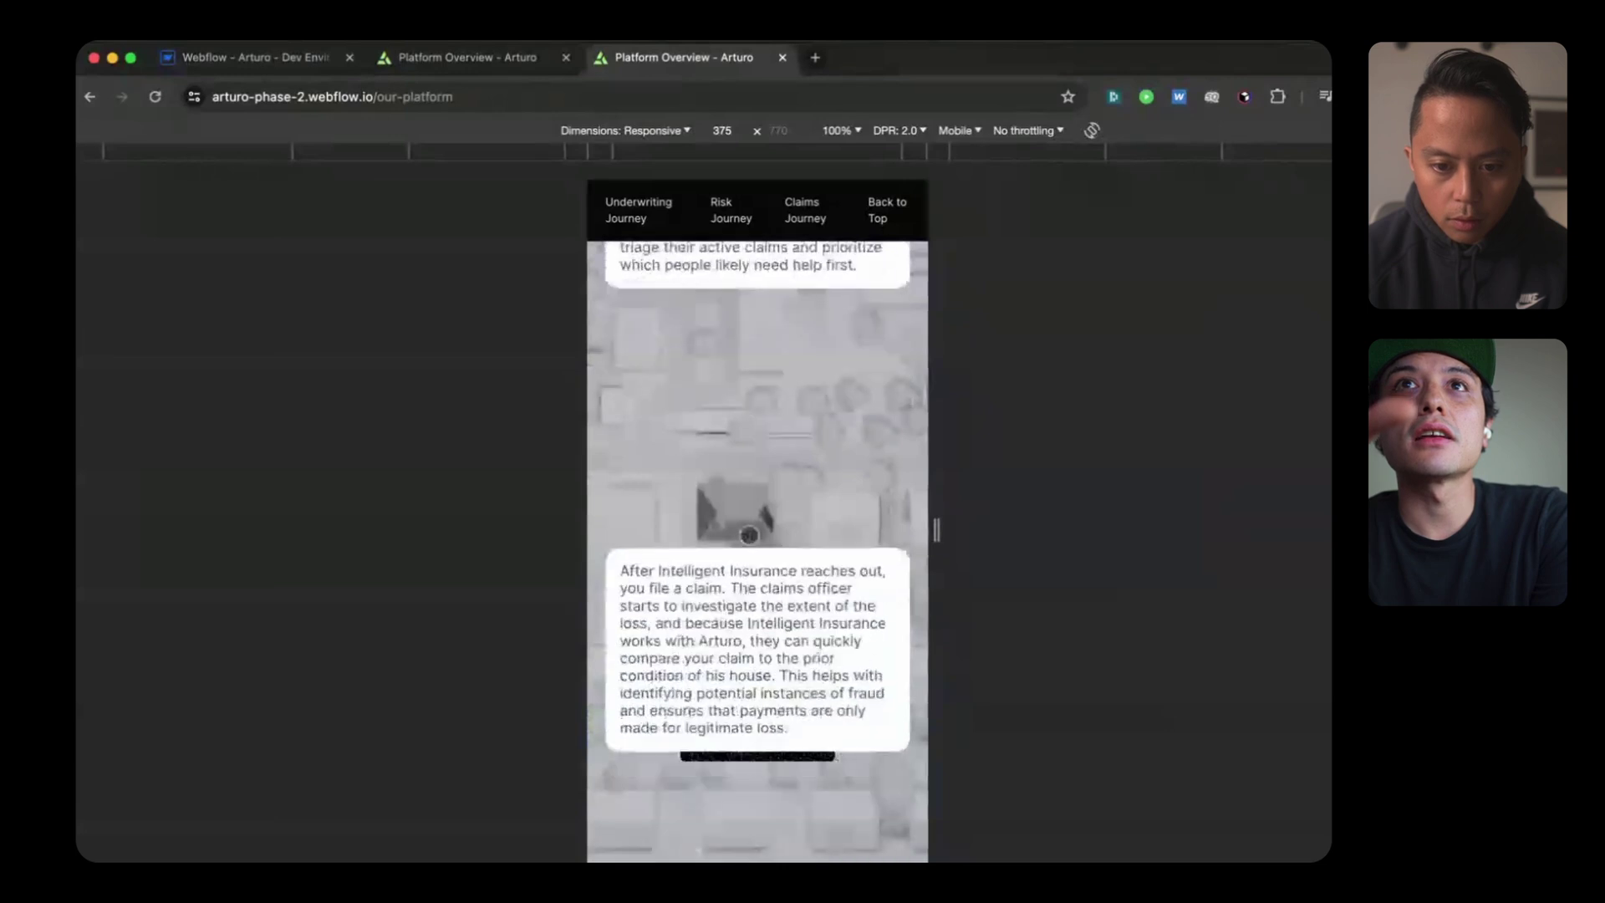
scroll(749, 535, up, 8)
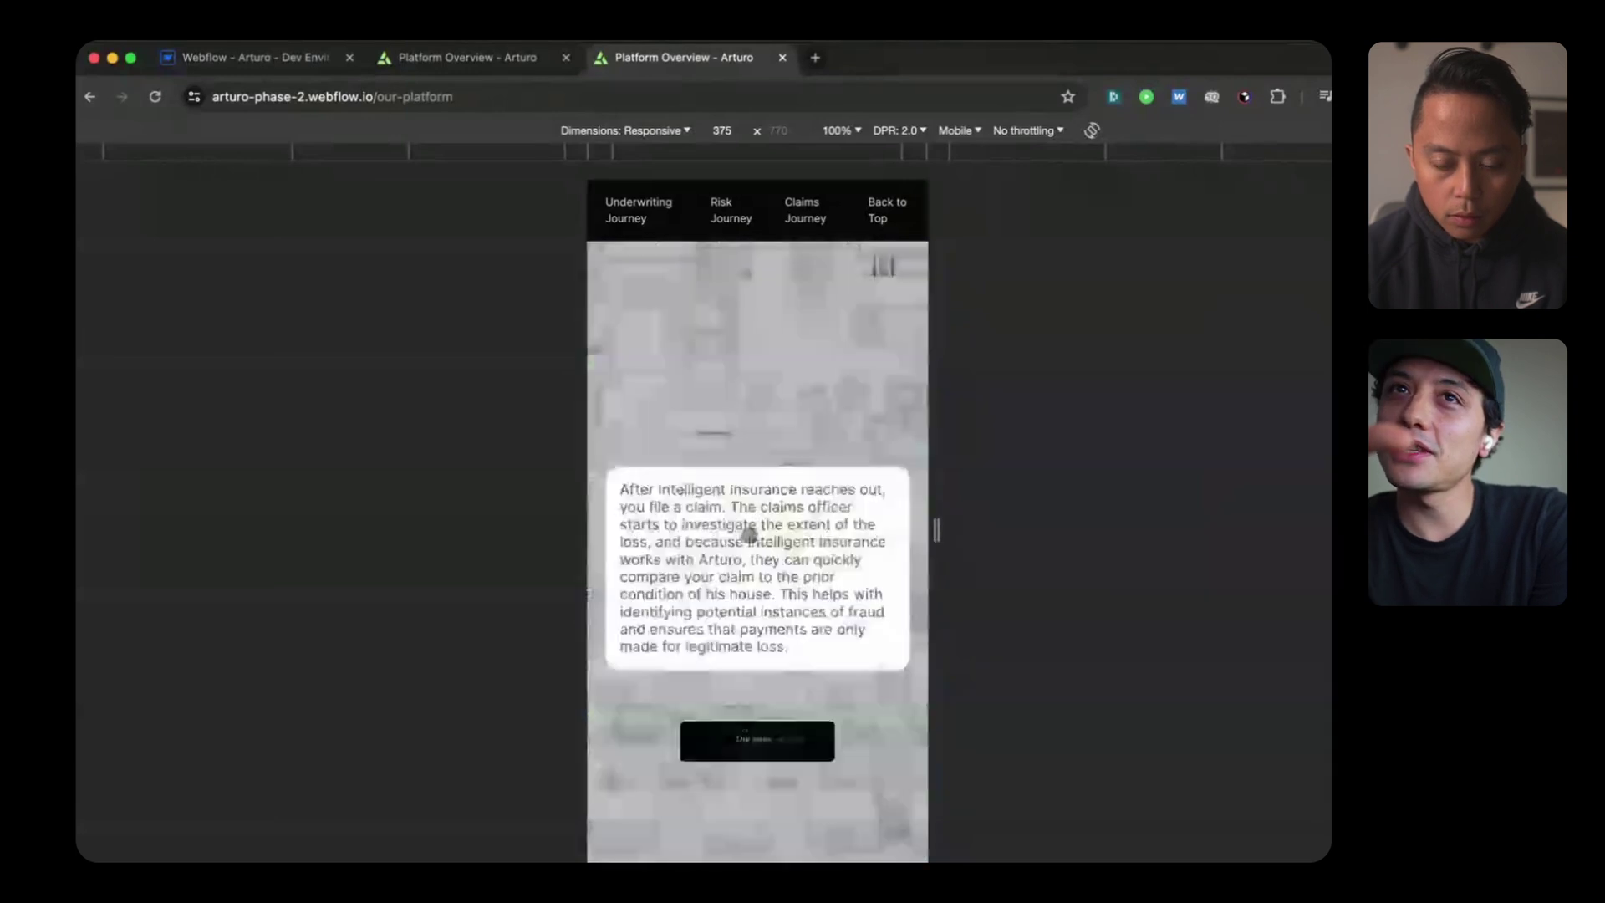
Step: Recheck how the flood footprint card leads into the flooded house and the proactive outreach card over the aerial view
scroll(748, 535, up, 5)
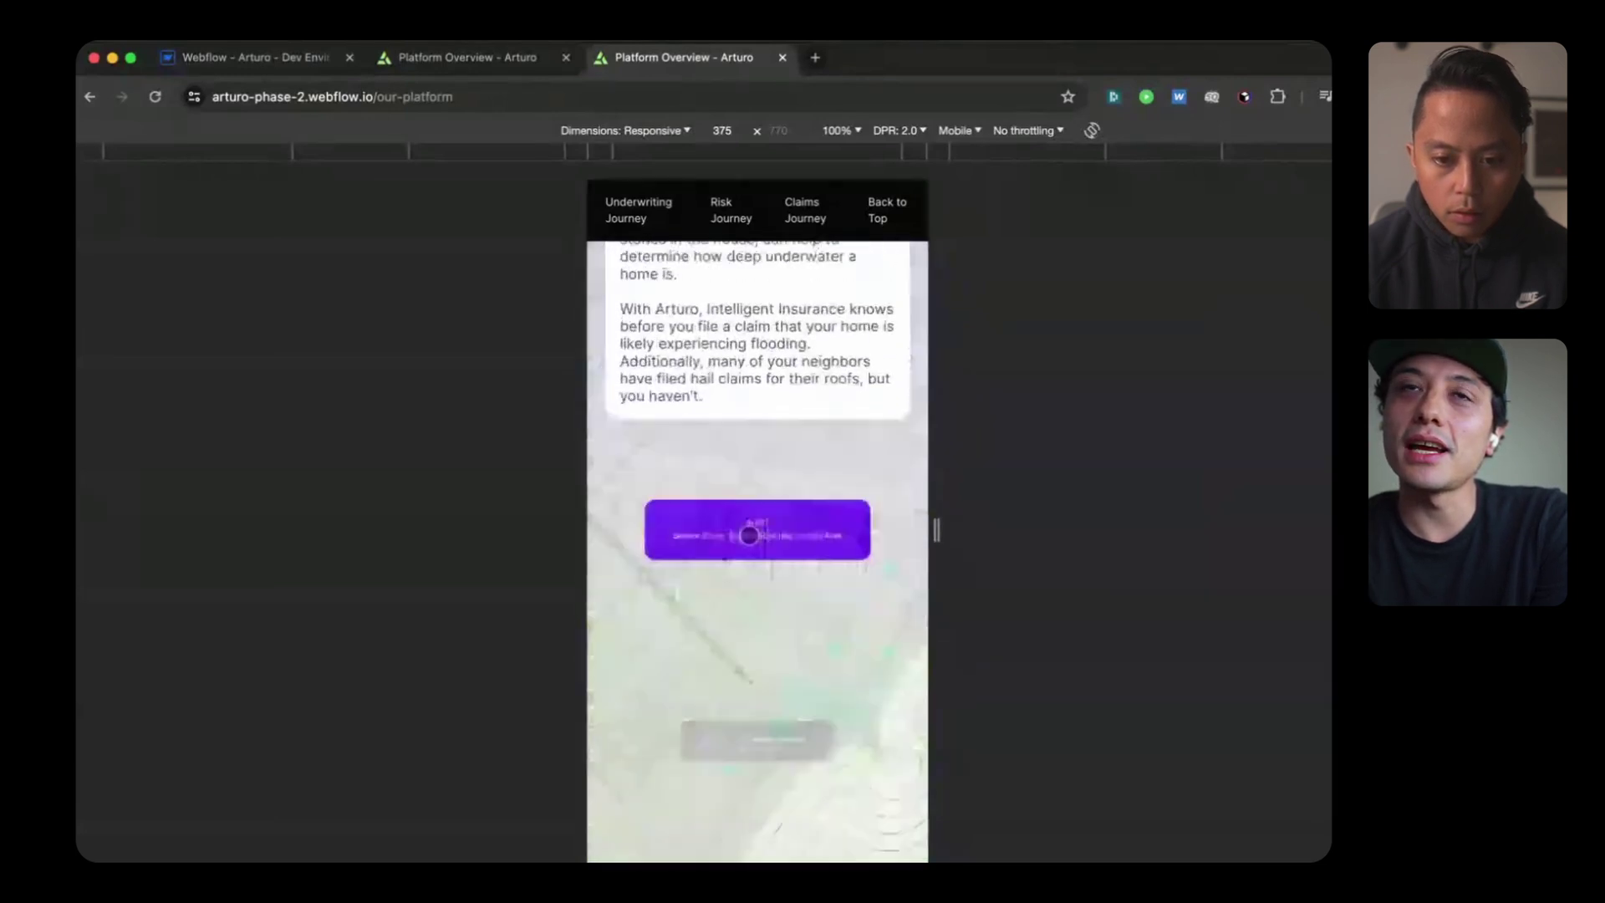
scroll(749, 535, down, 5)
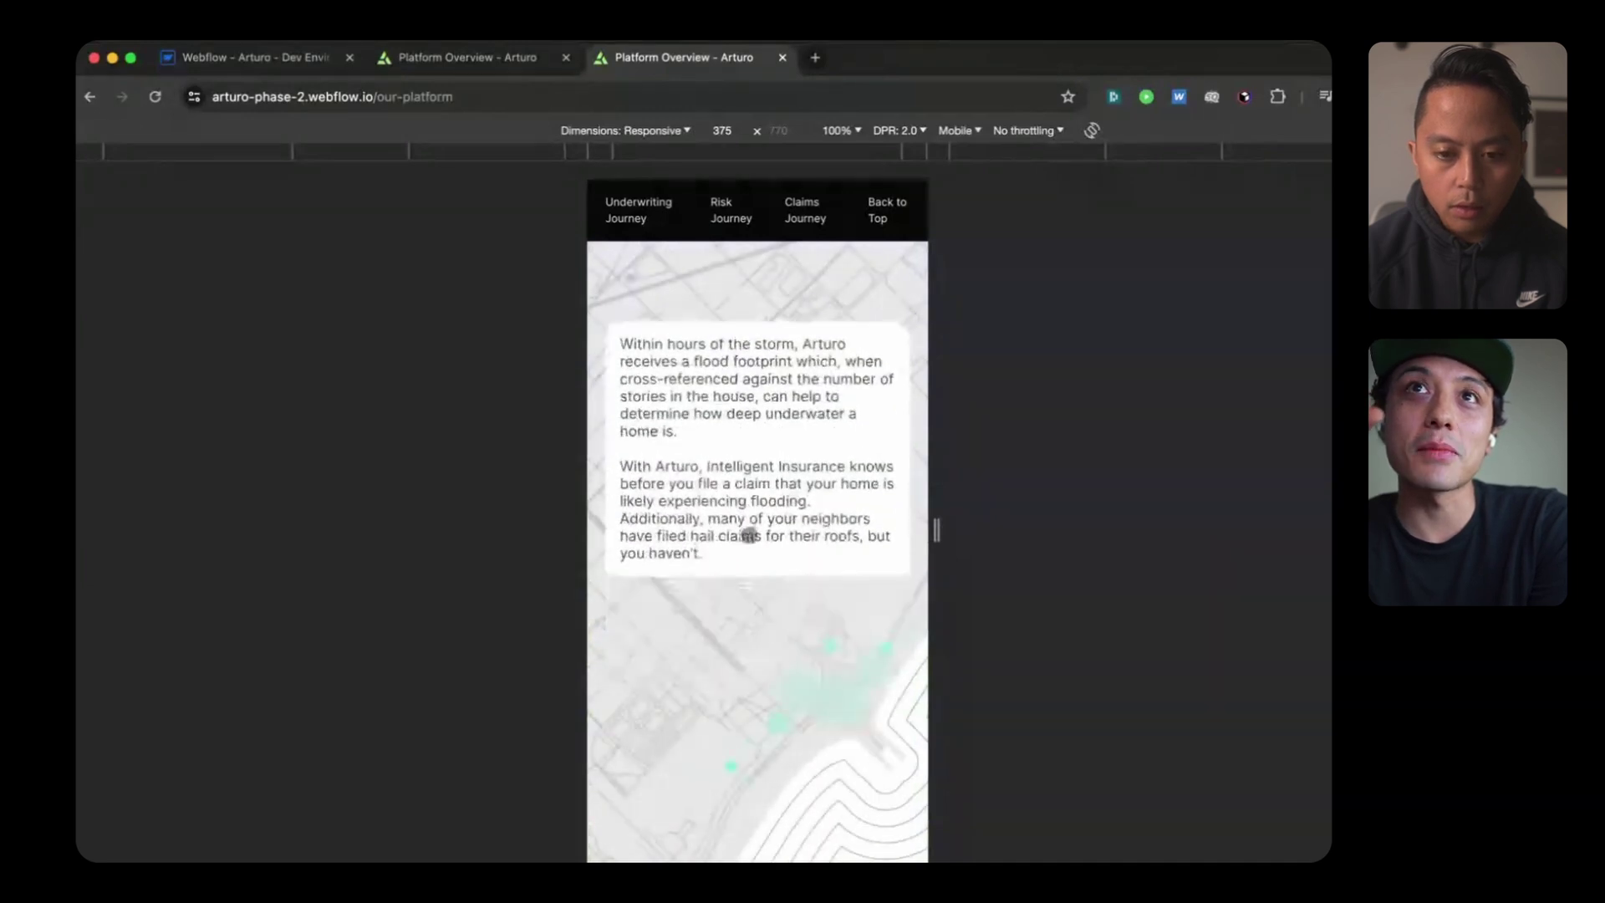
scroll(749, 535, down, 5)
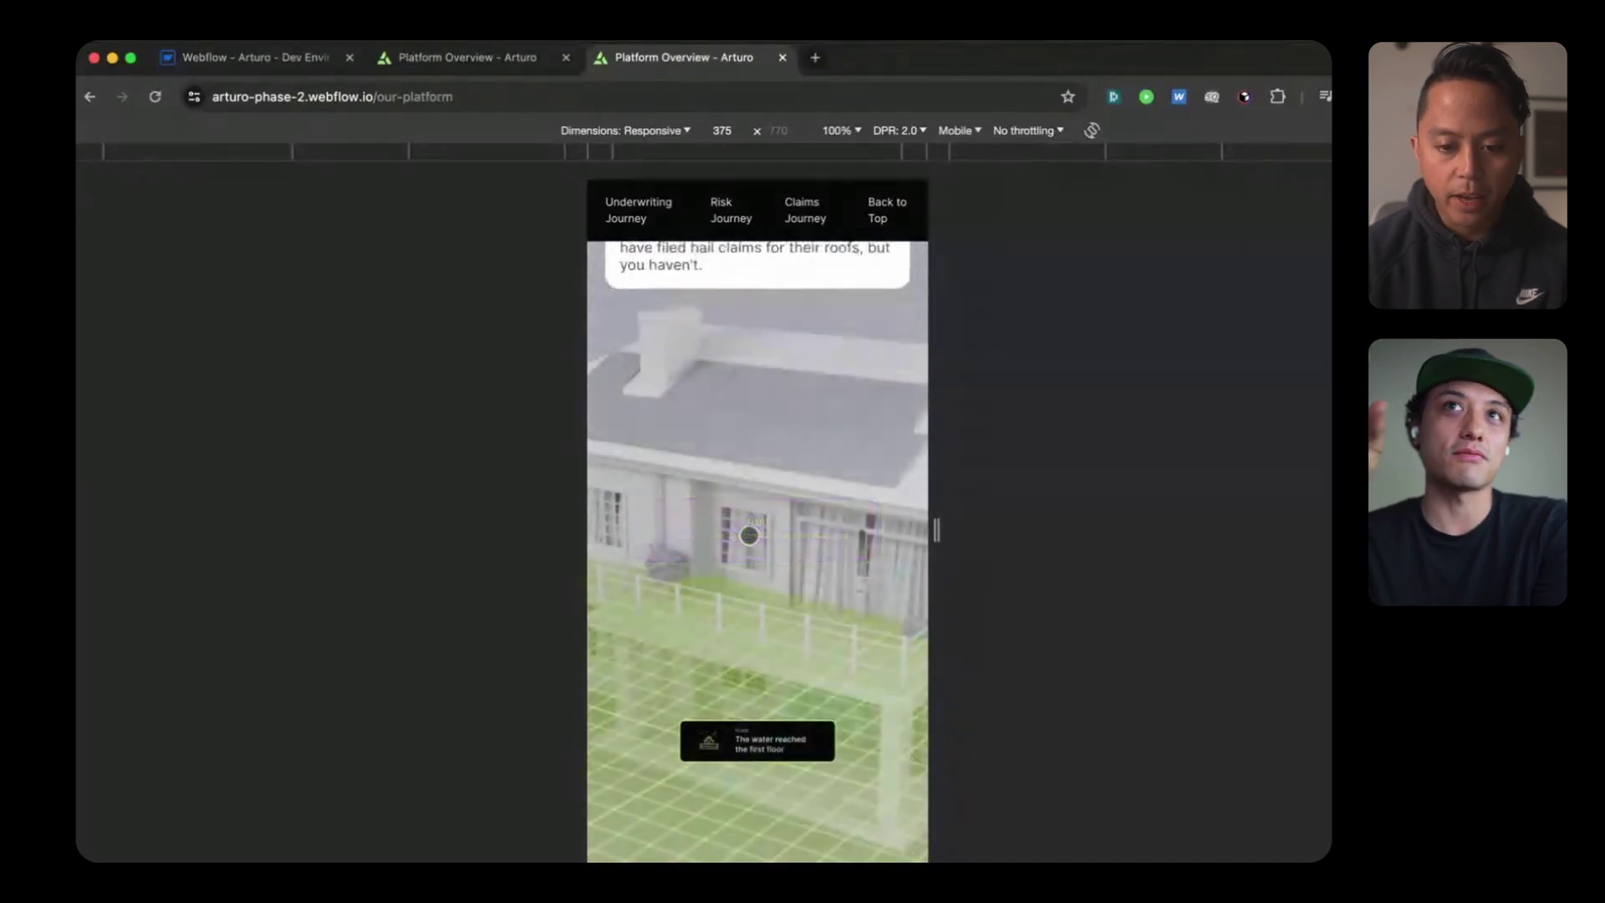
scroll(749, 534, down, 5)
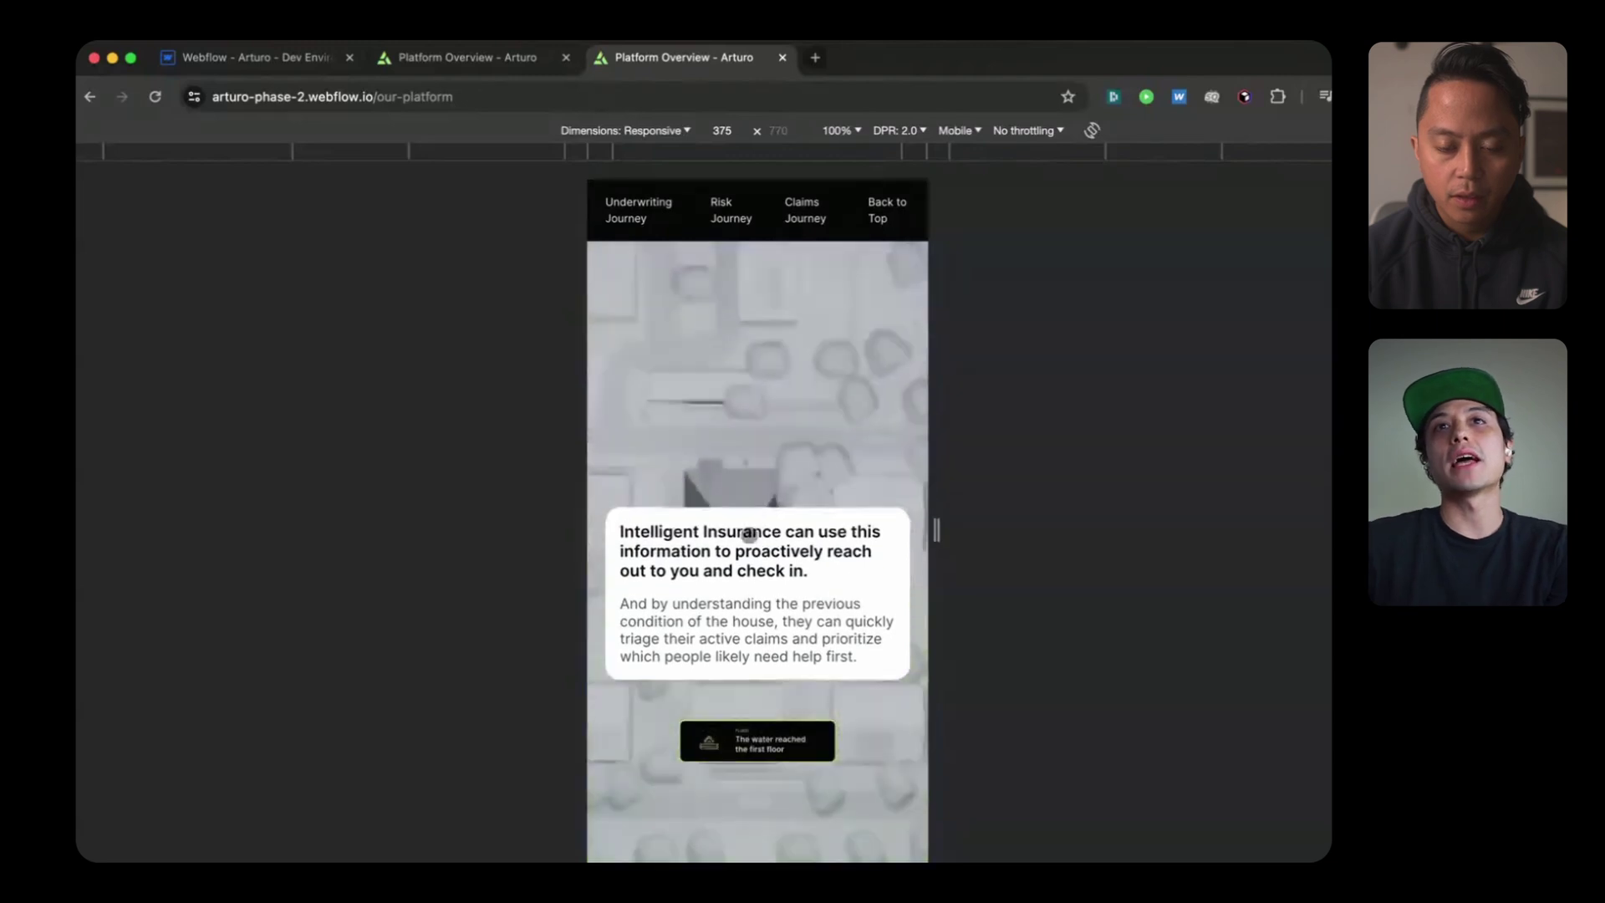
scroll(749, 534, up, 5)
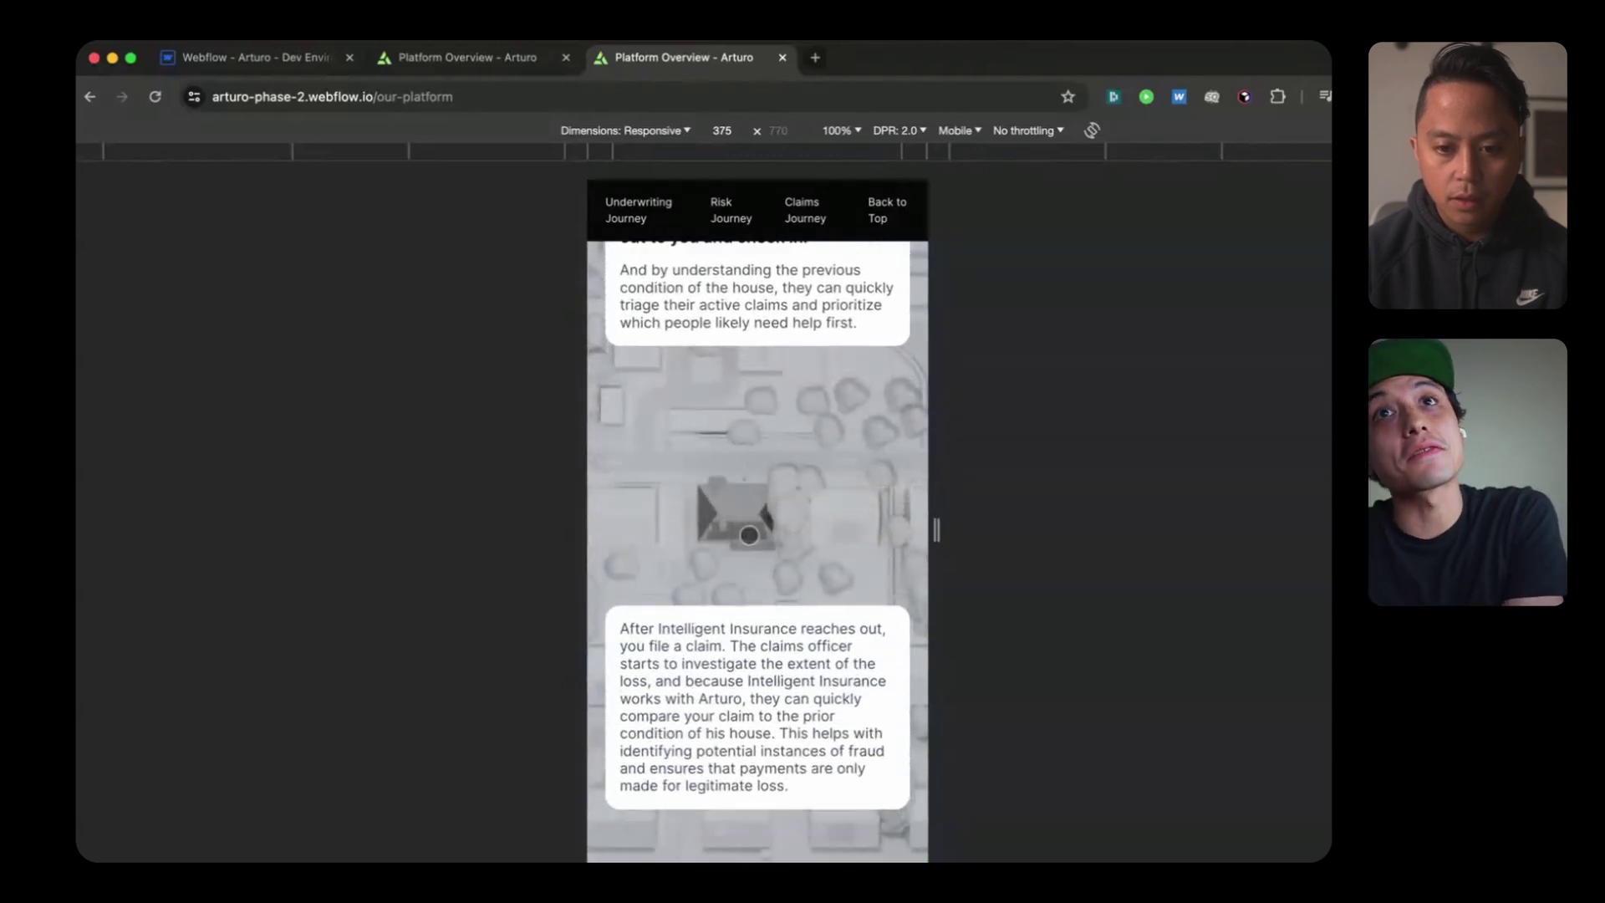
scroll(749, 535, up, 3)
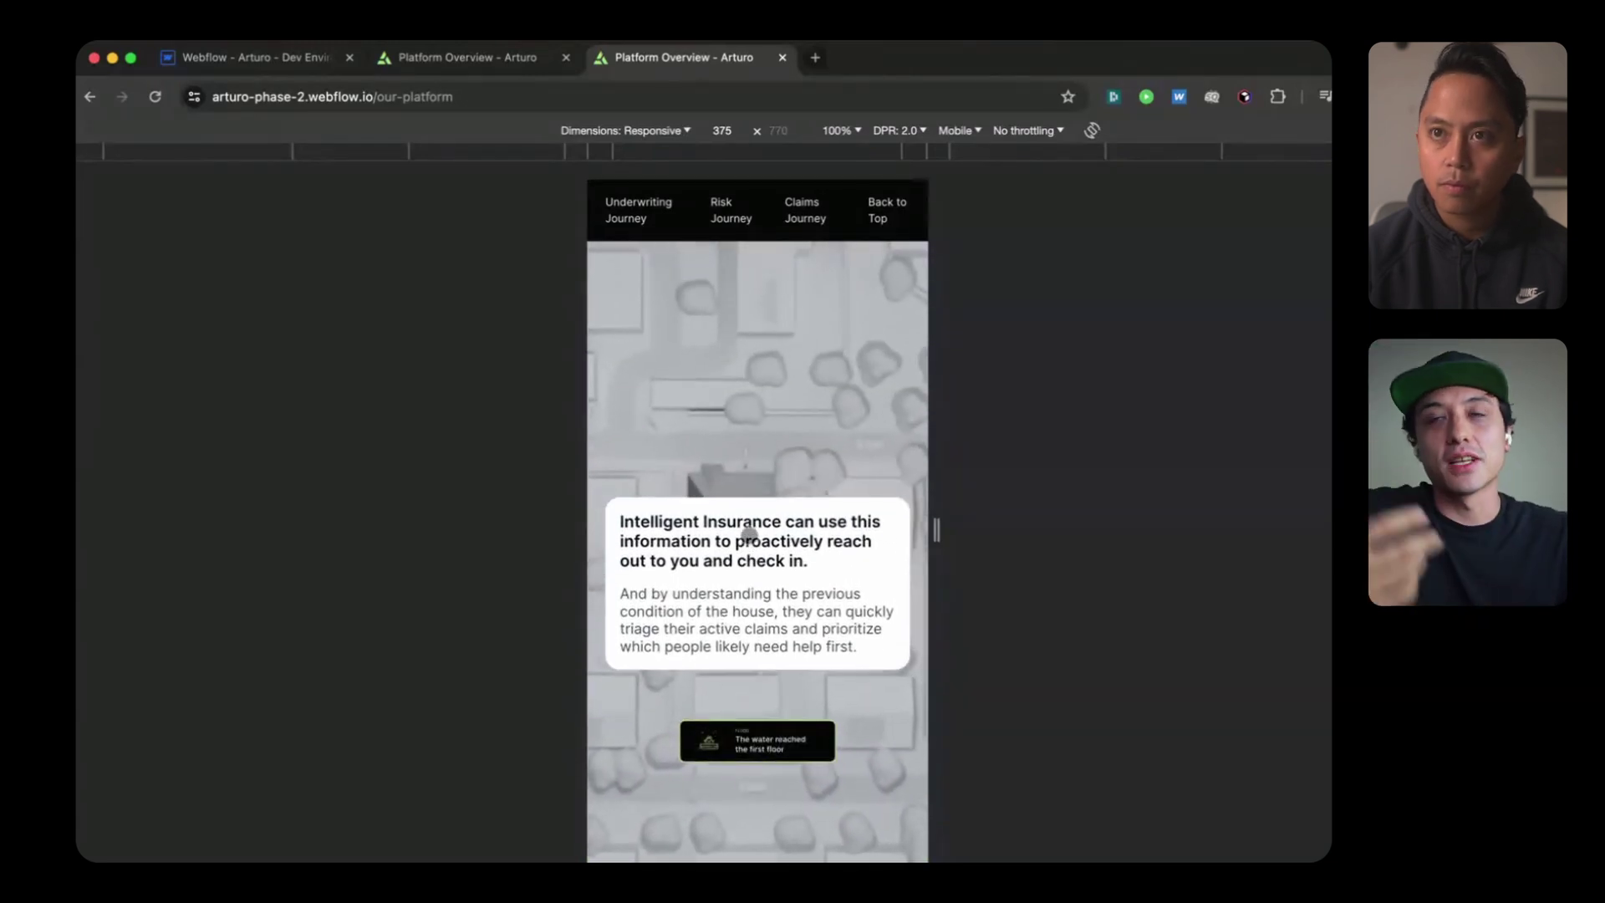
scroll(749, 534, up, 1)
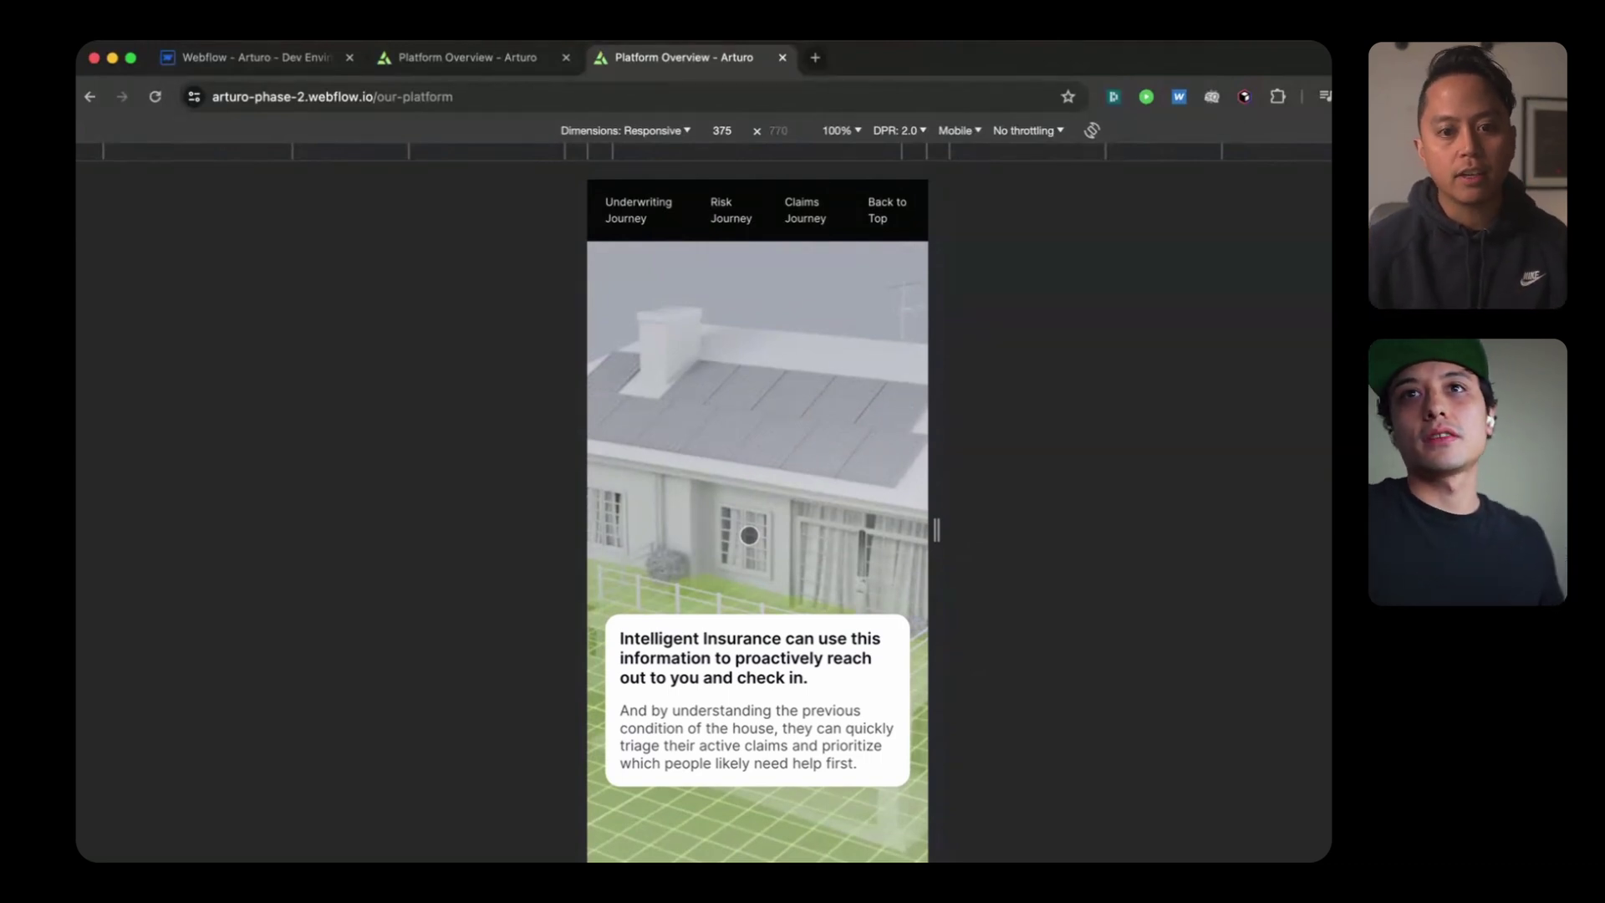
Step: Examine the crossfade from the purple storm alert to the flooded house and its first-floor water label, continuing to the aerial view
scroll(889, 529, down, 5)
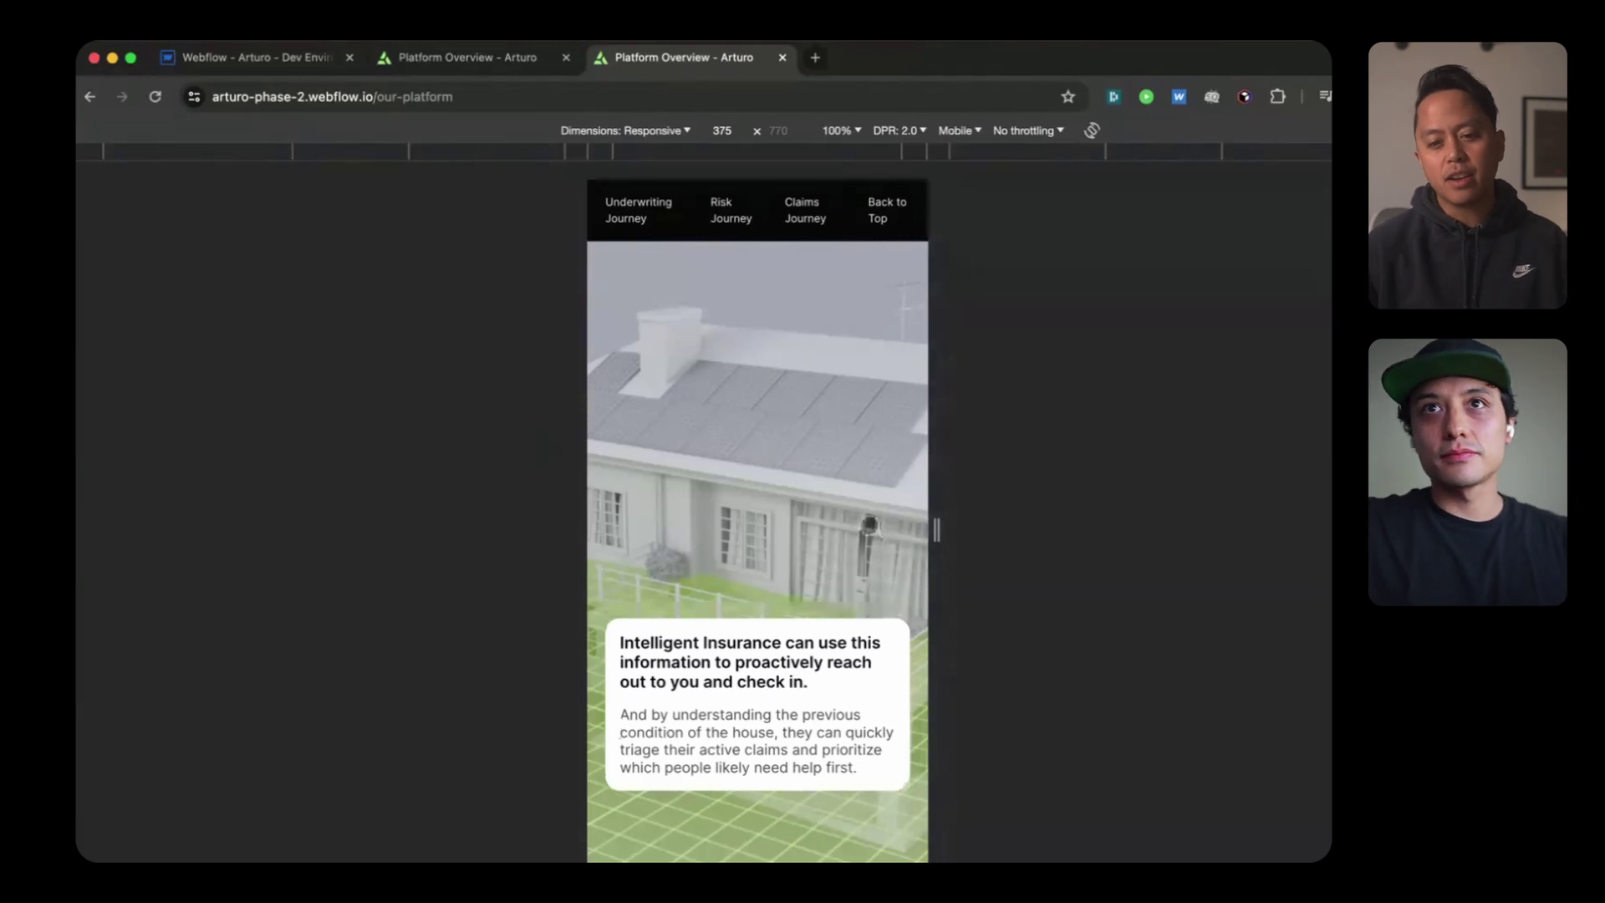
scroll(869, 524, down, 3)
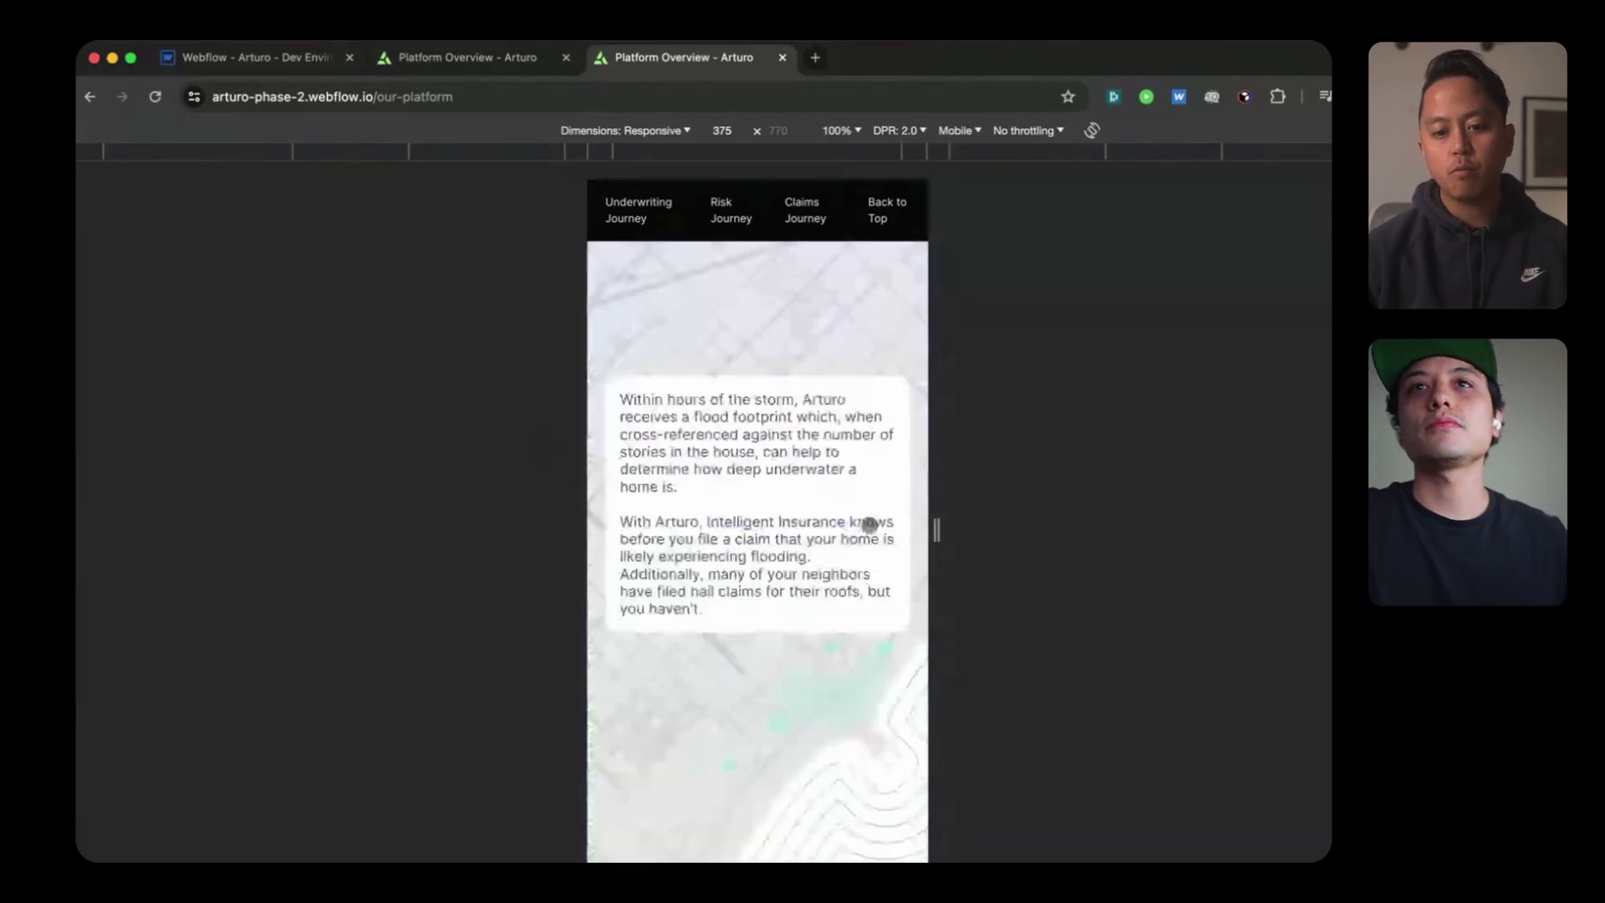
scroll(869, 525, down, 3)
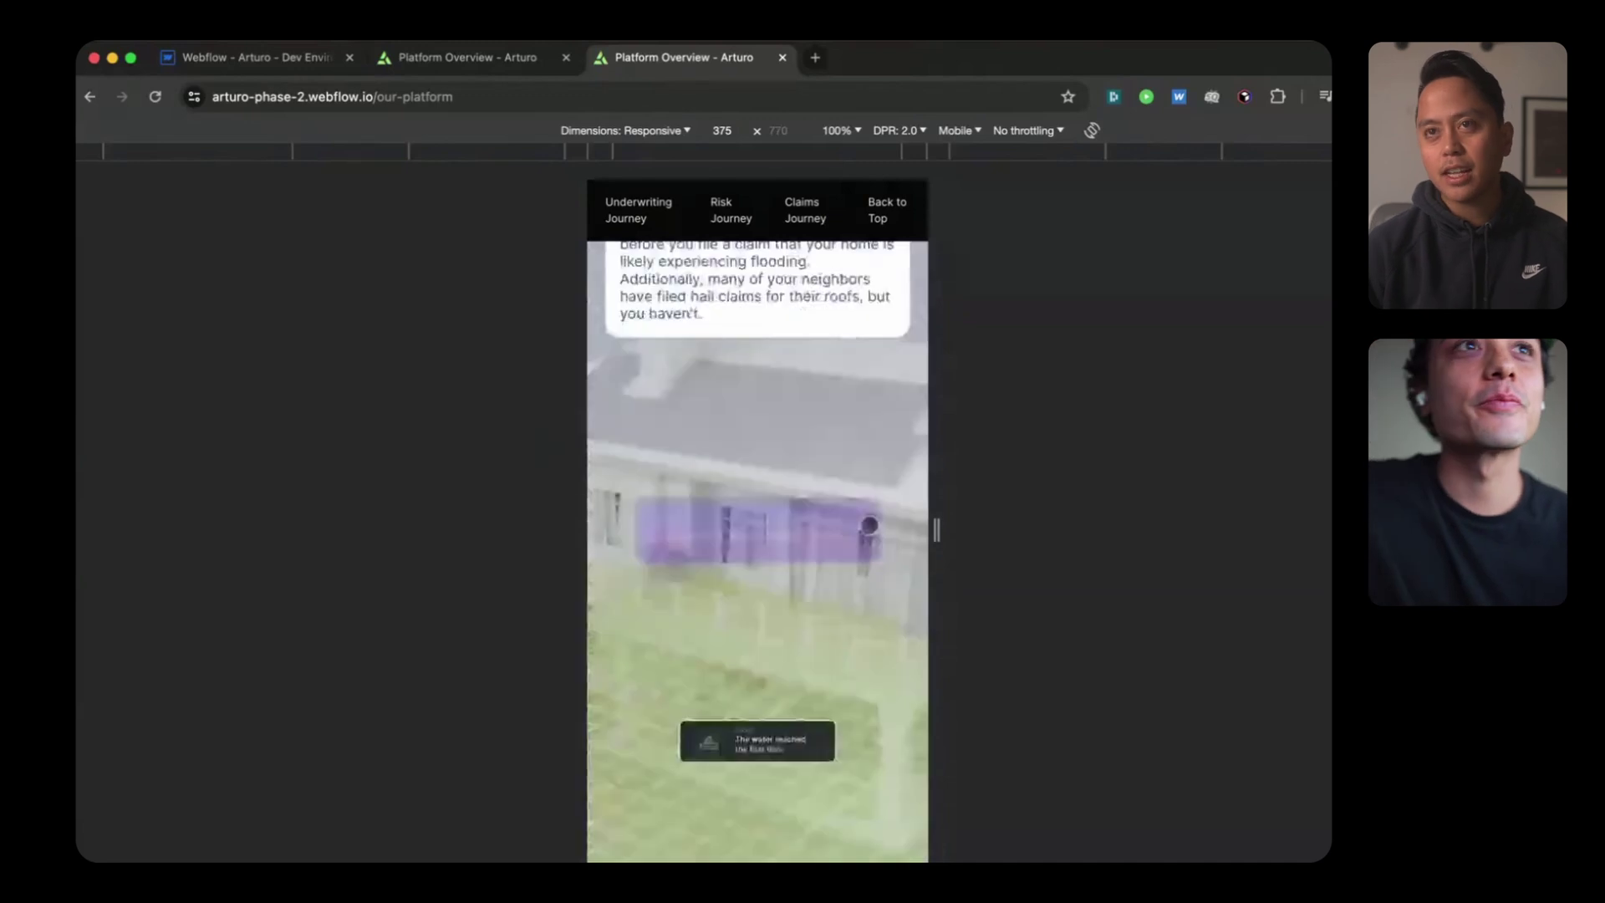
scroll(869, 525, up, 1)
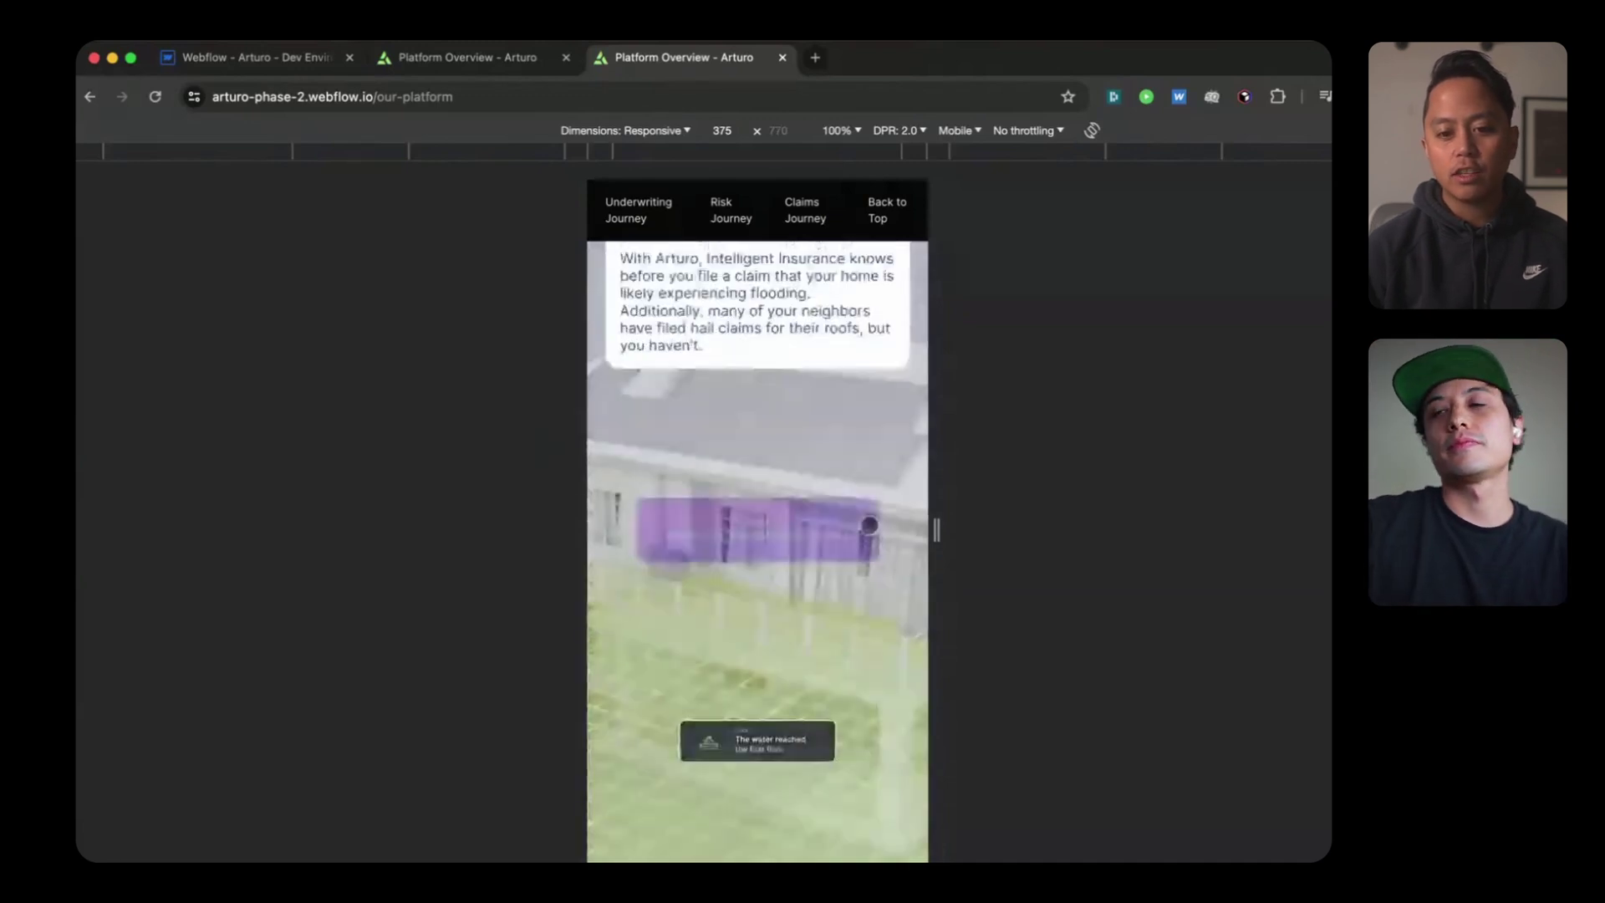
scroll(869, 524, down, 2)
scroll(869, 525, down, 1)
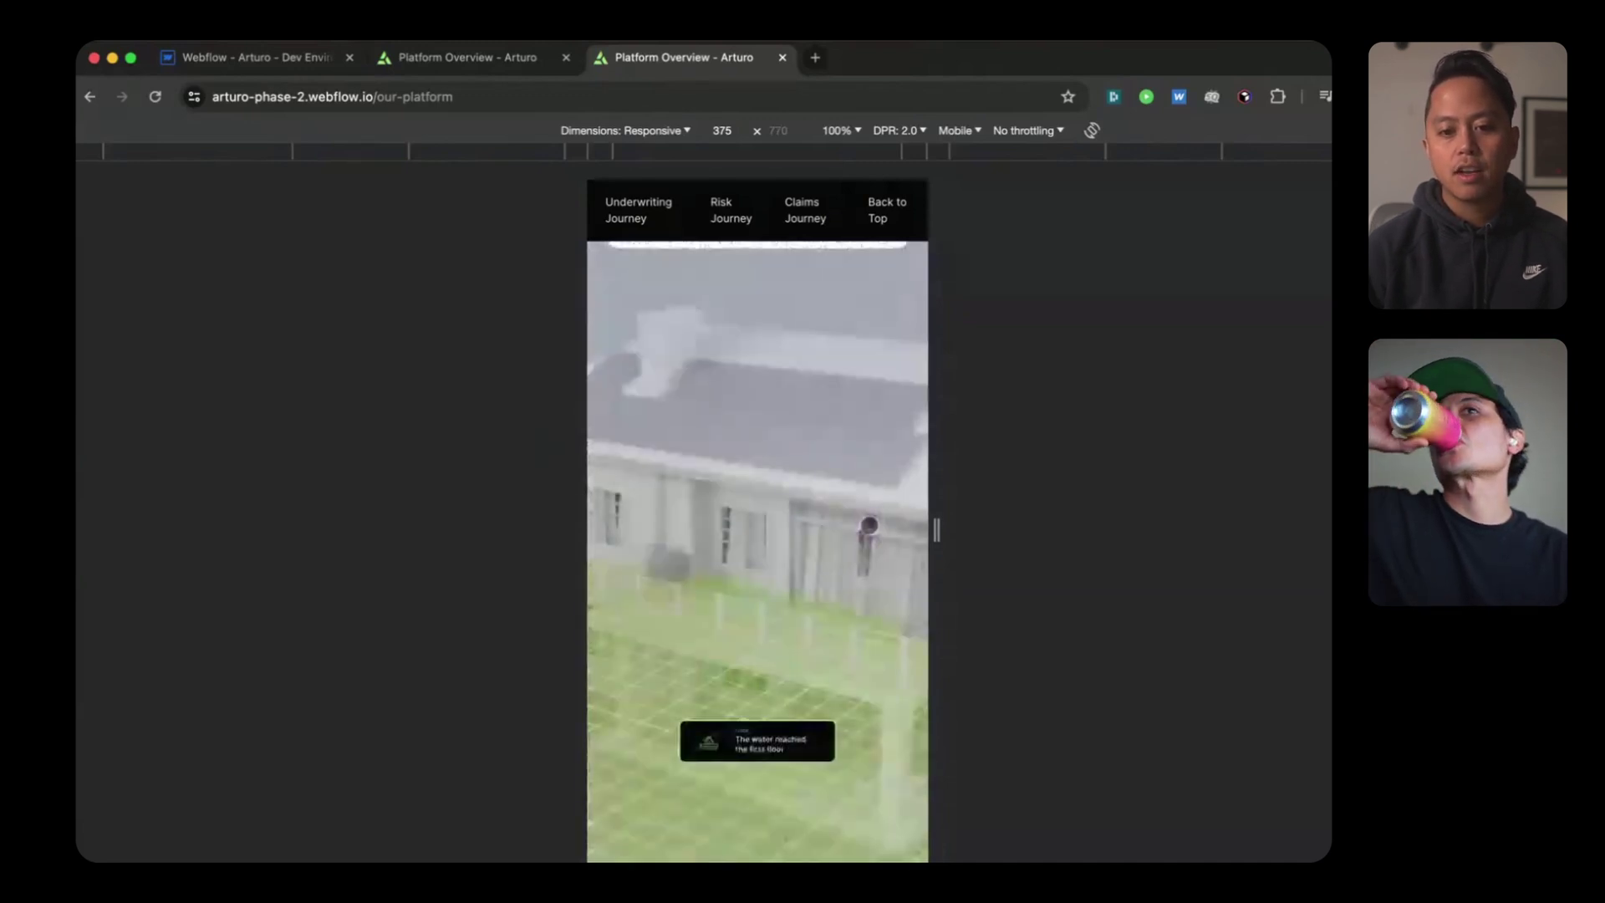
scroll(869, 525, down, 1)
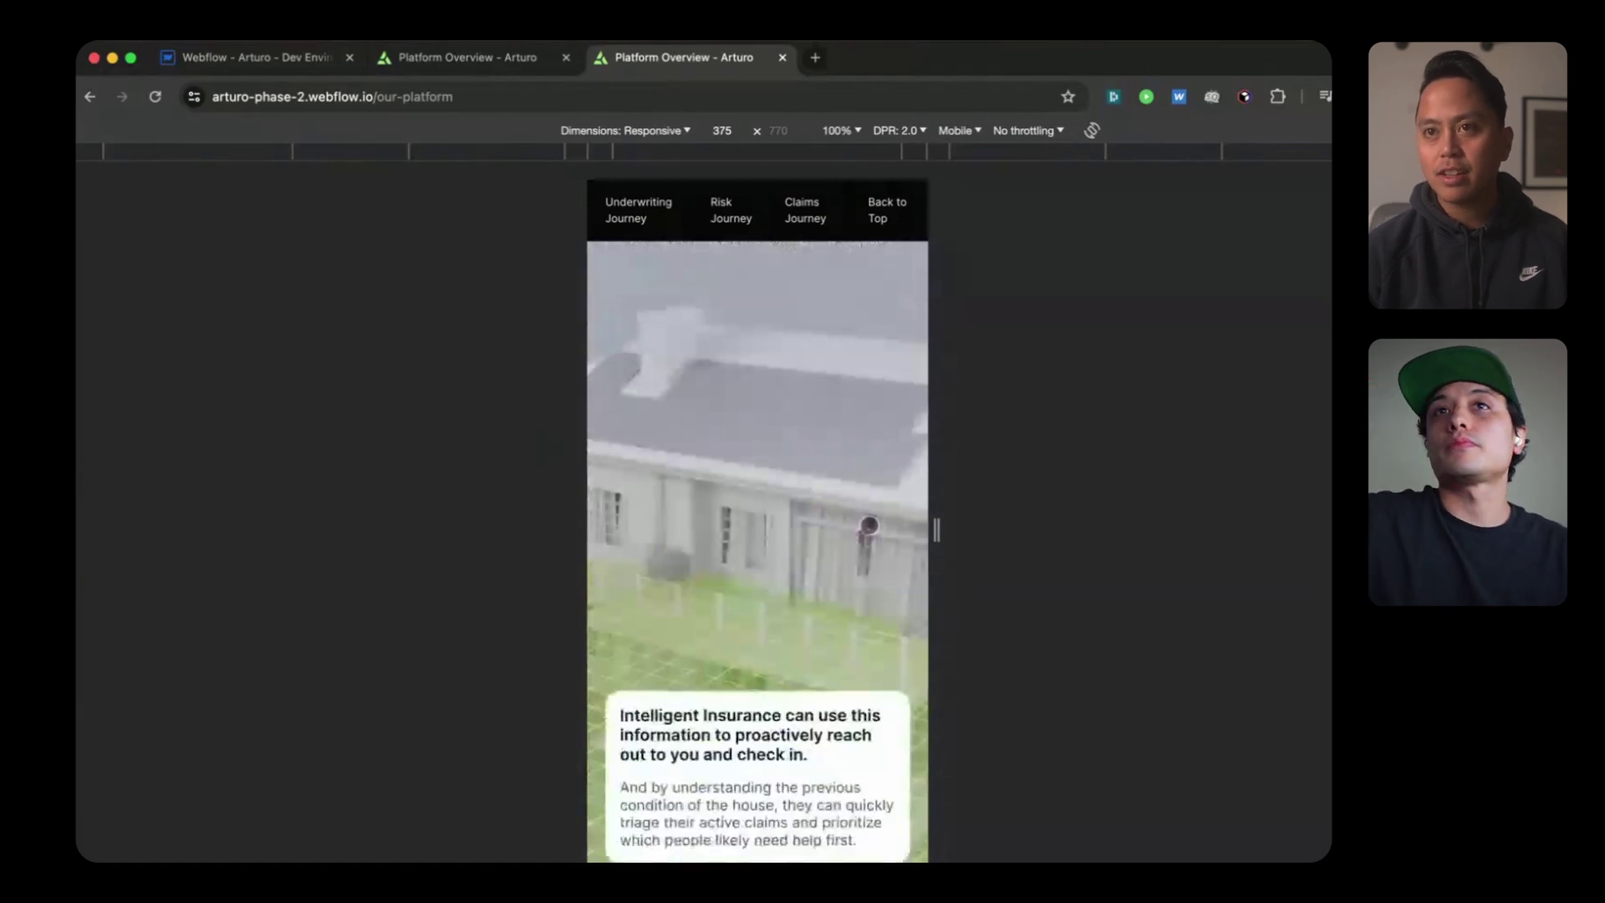
scroll(869, 524, down, 4)
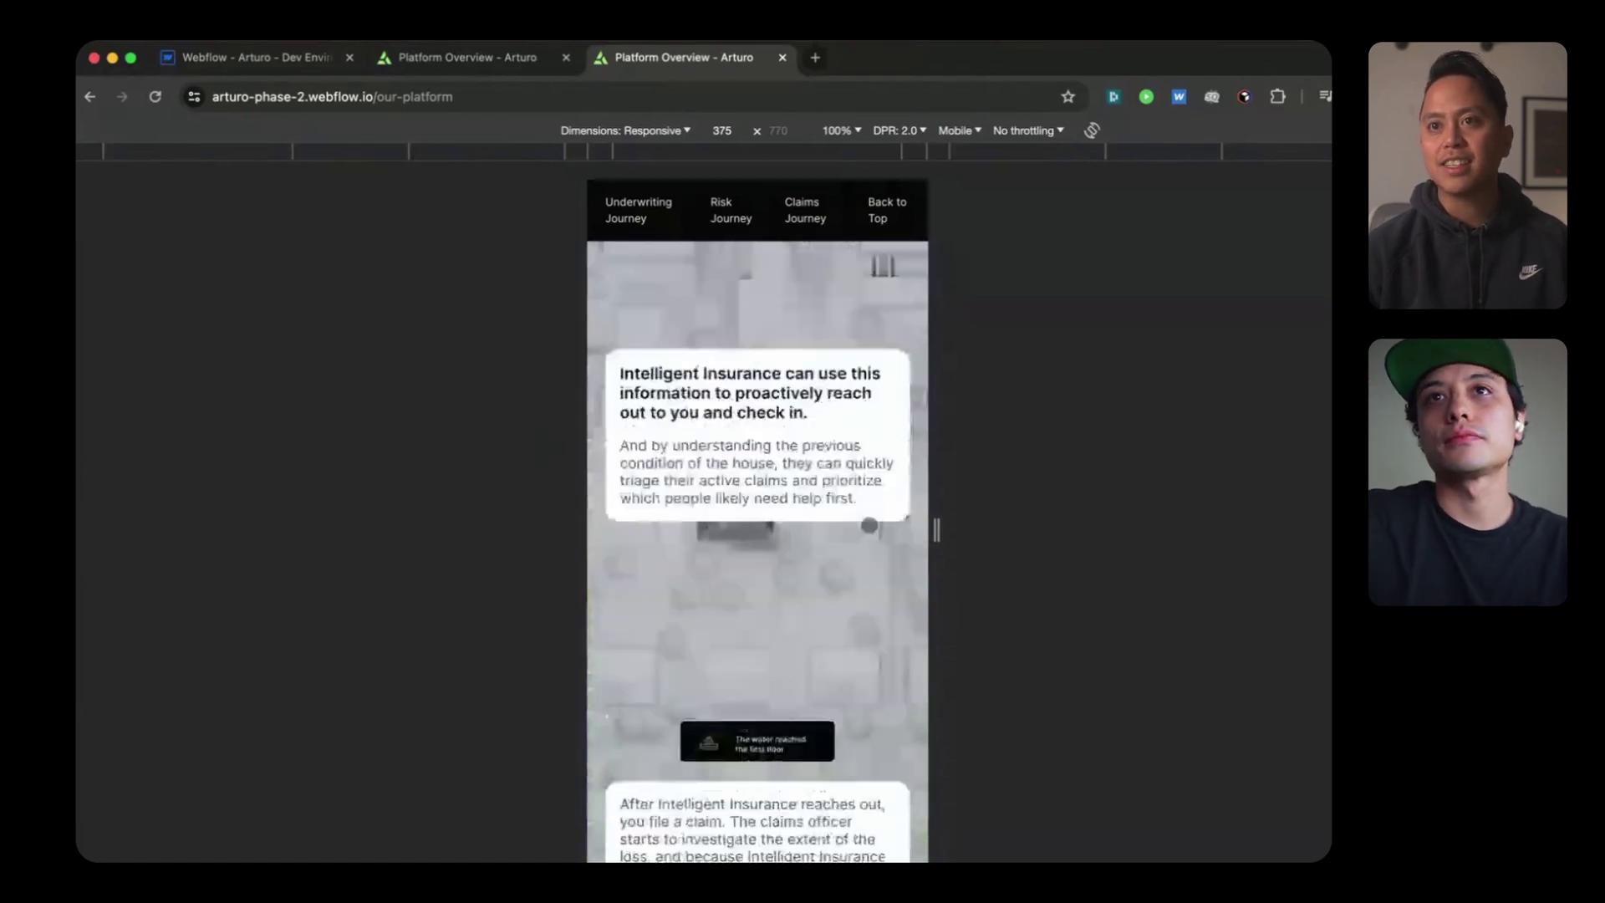
Step: Replay the flooded-house scene in both directions, comparing its transitions to the storm-alert map and to the aerial neighborhood view
scroll(869, 525, up, 5)
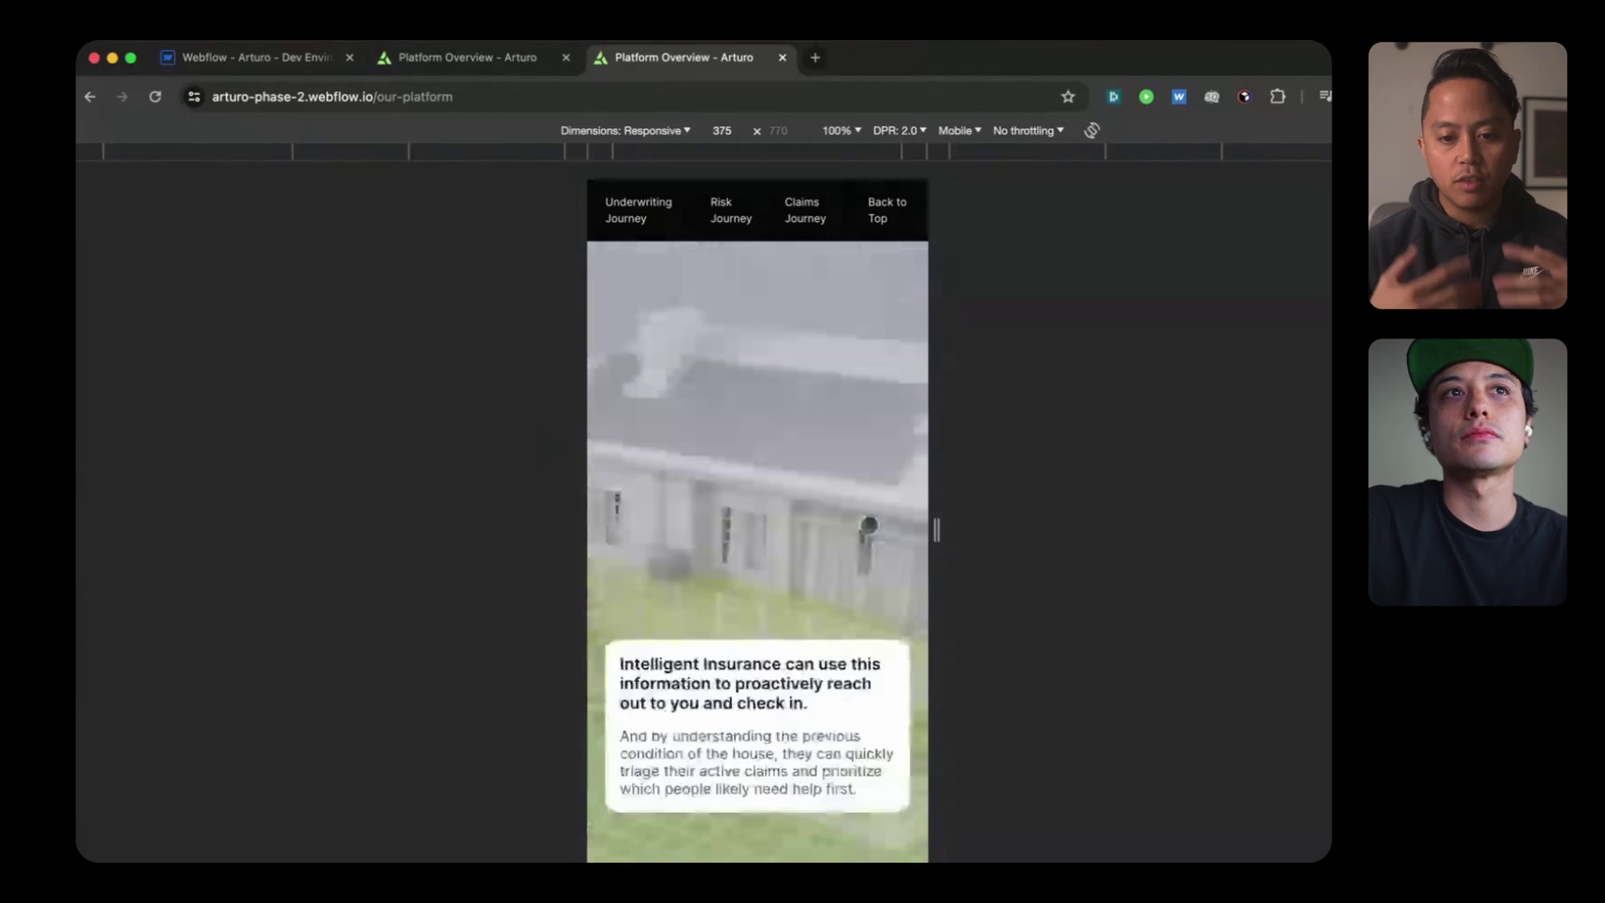
scroll(869, 525, up, 3)
scroll(870, 525, down, 4)
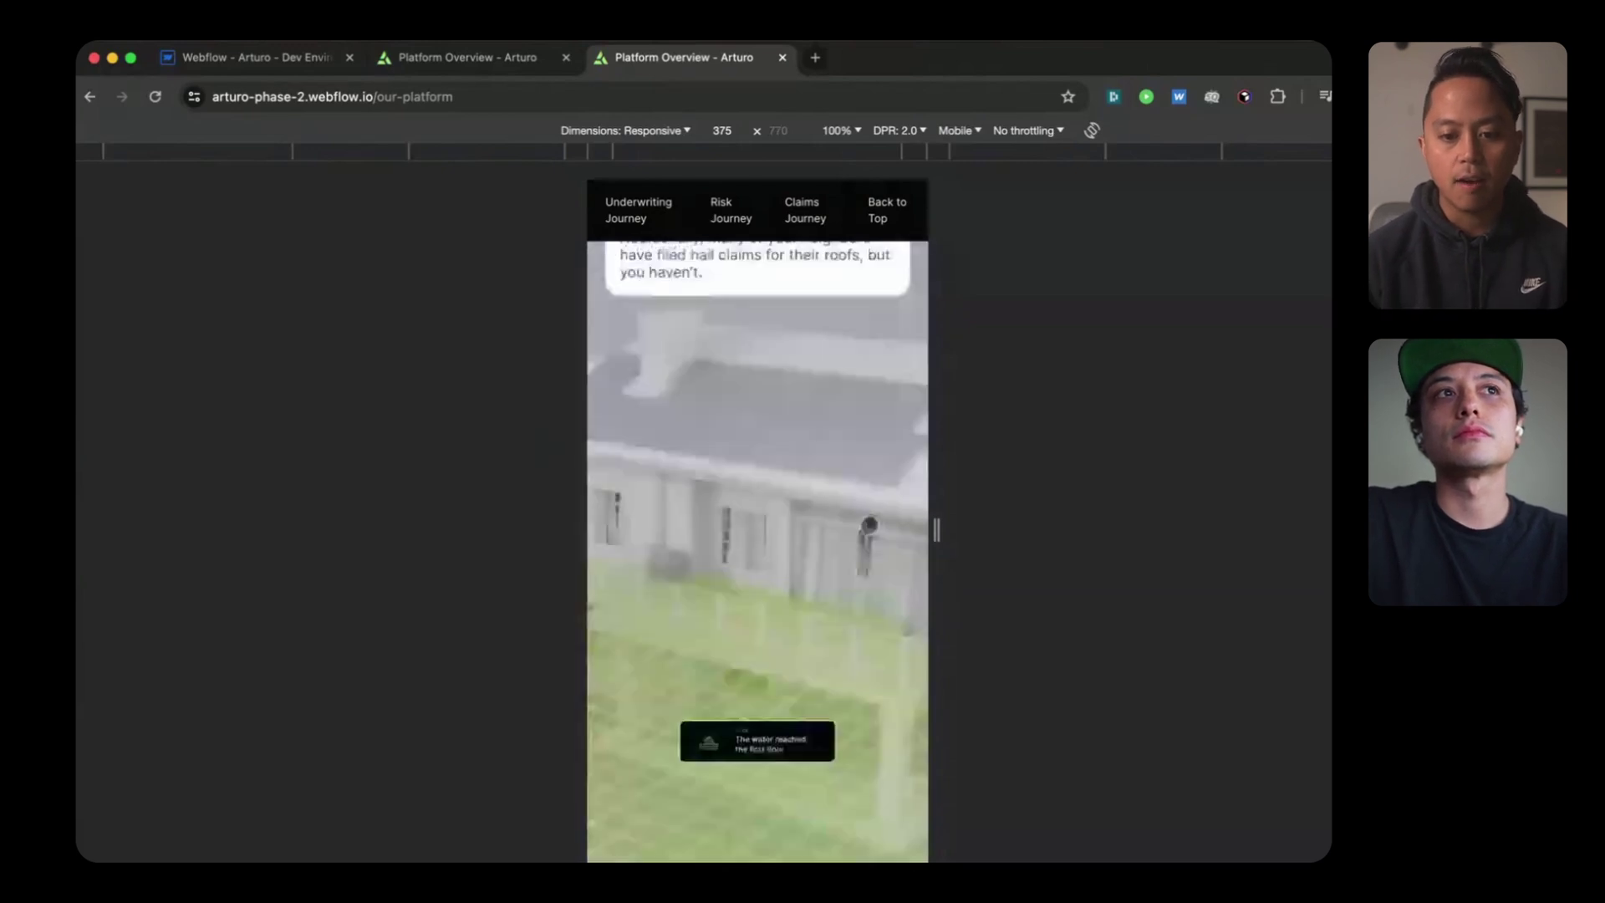
scroll(869, 525, down, 5)
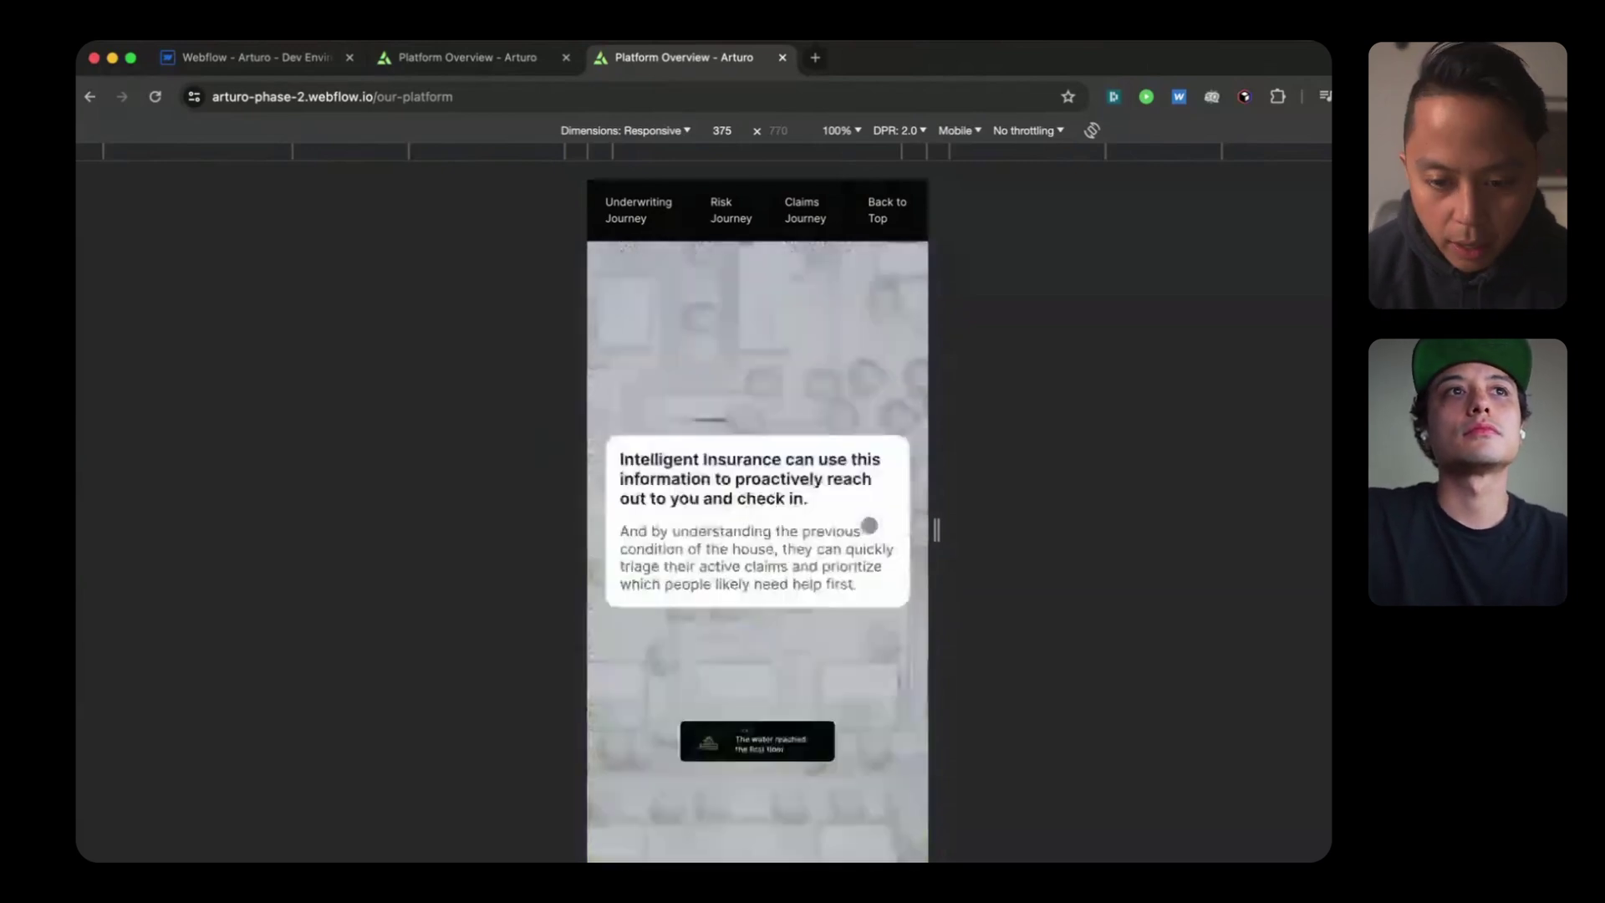
scroll(869, 525, up, 4)
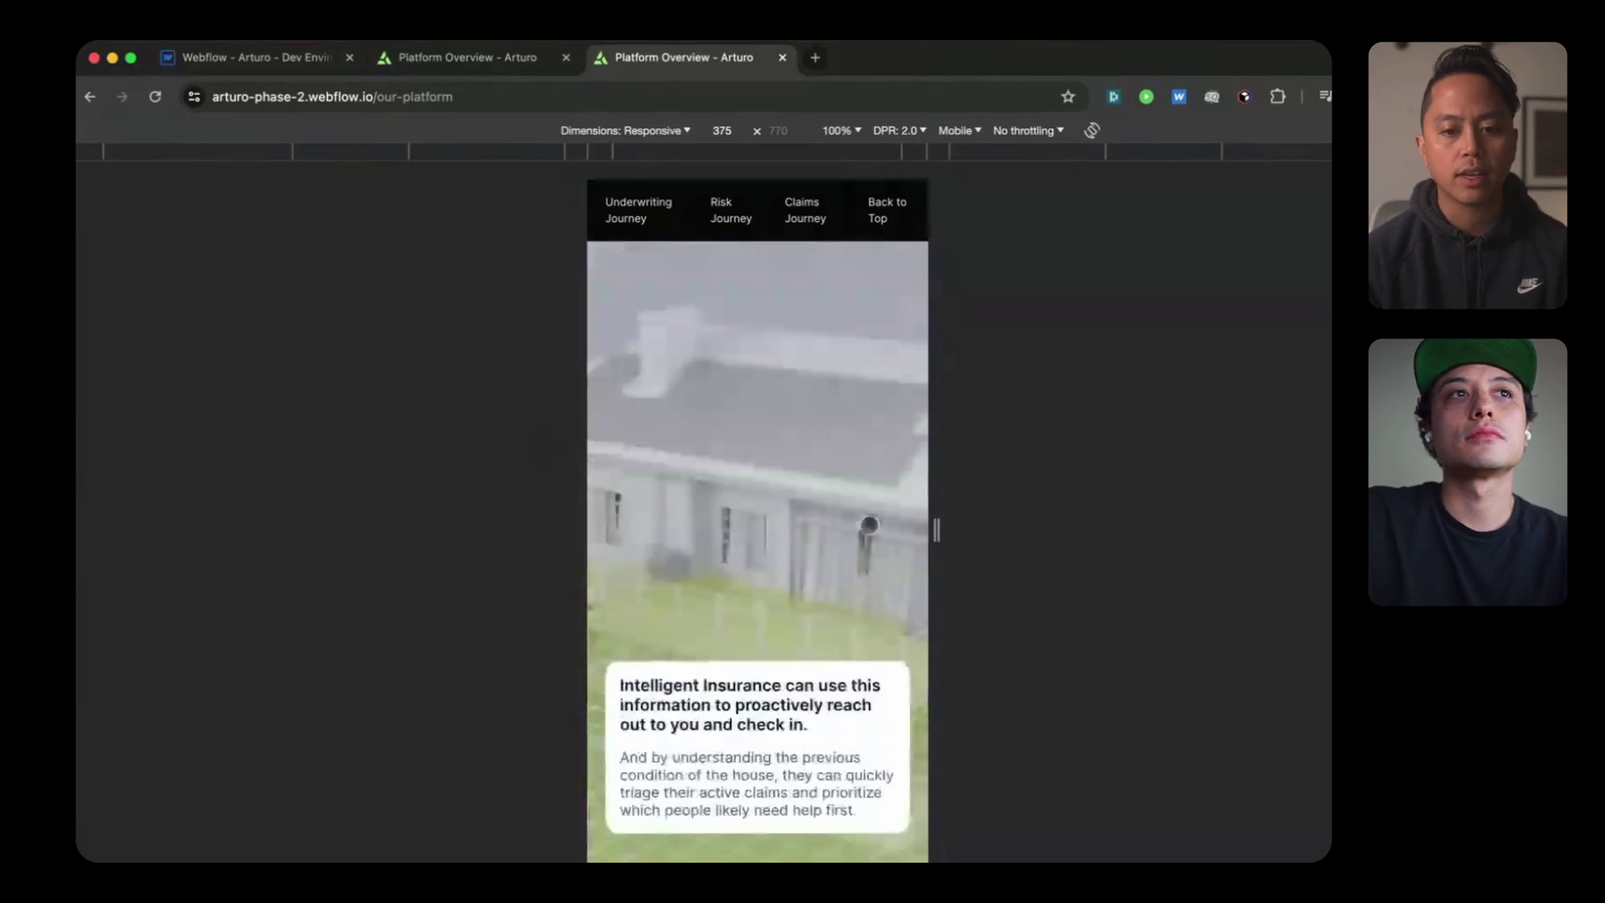
scroll(870, 525, down, 5)
scroll(869, 525, up, 4)
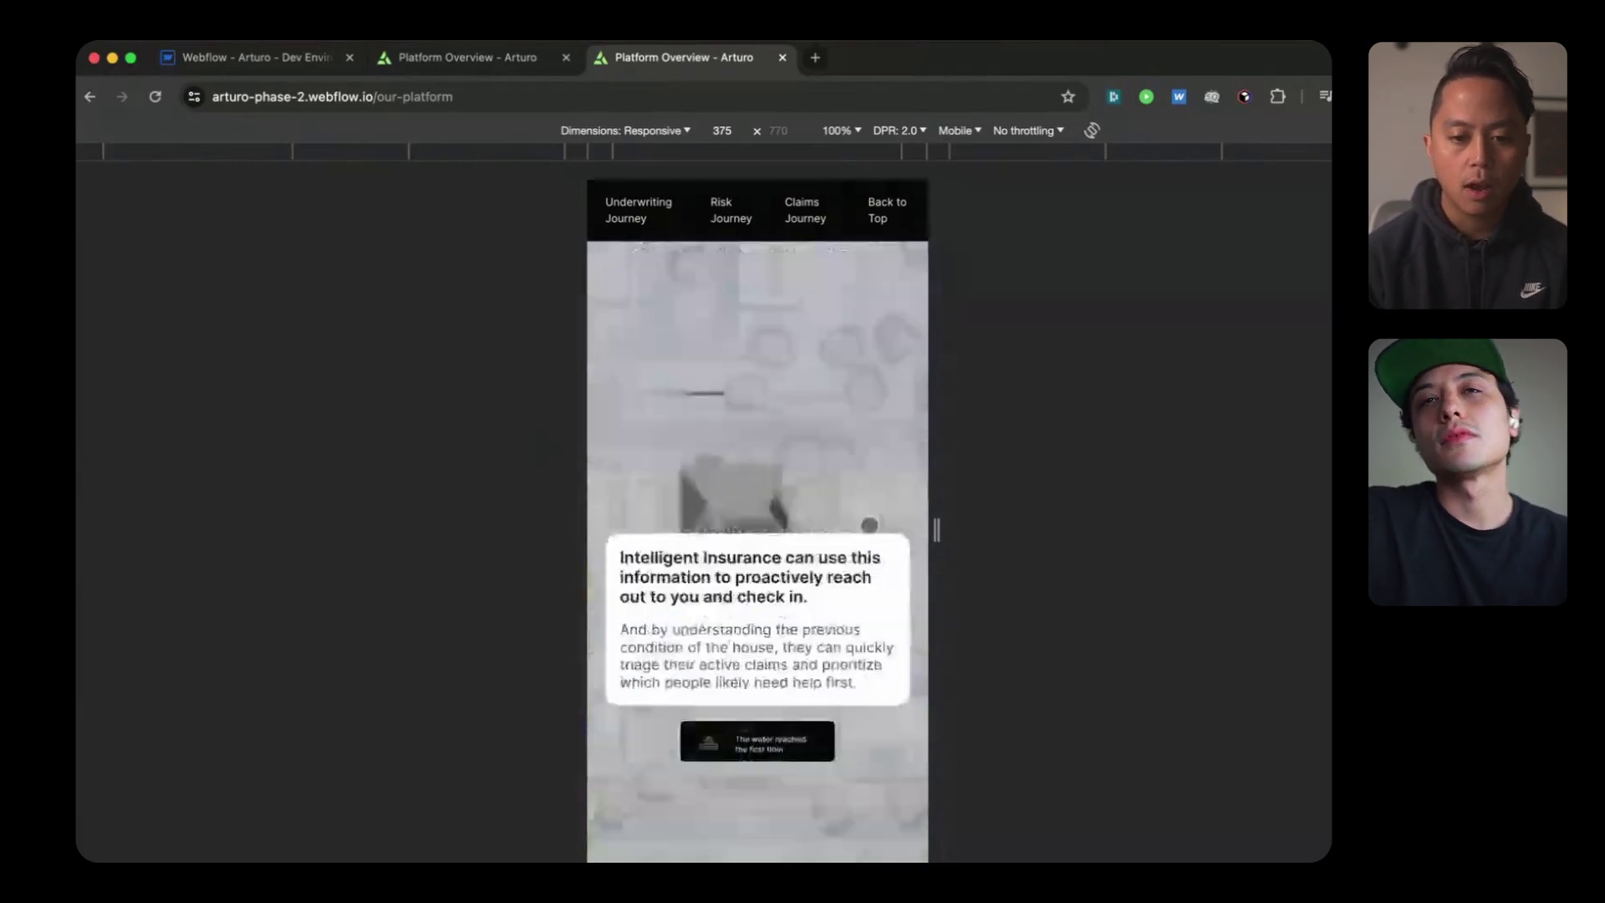
scroll(870, 525, up, 5)
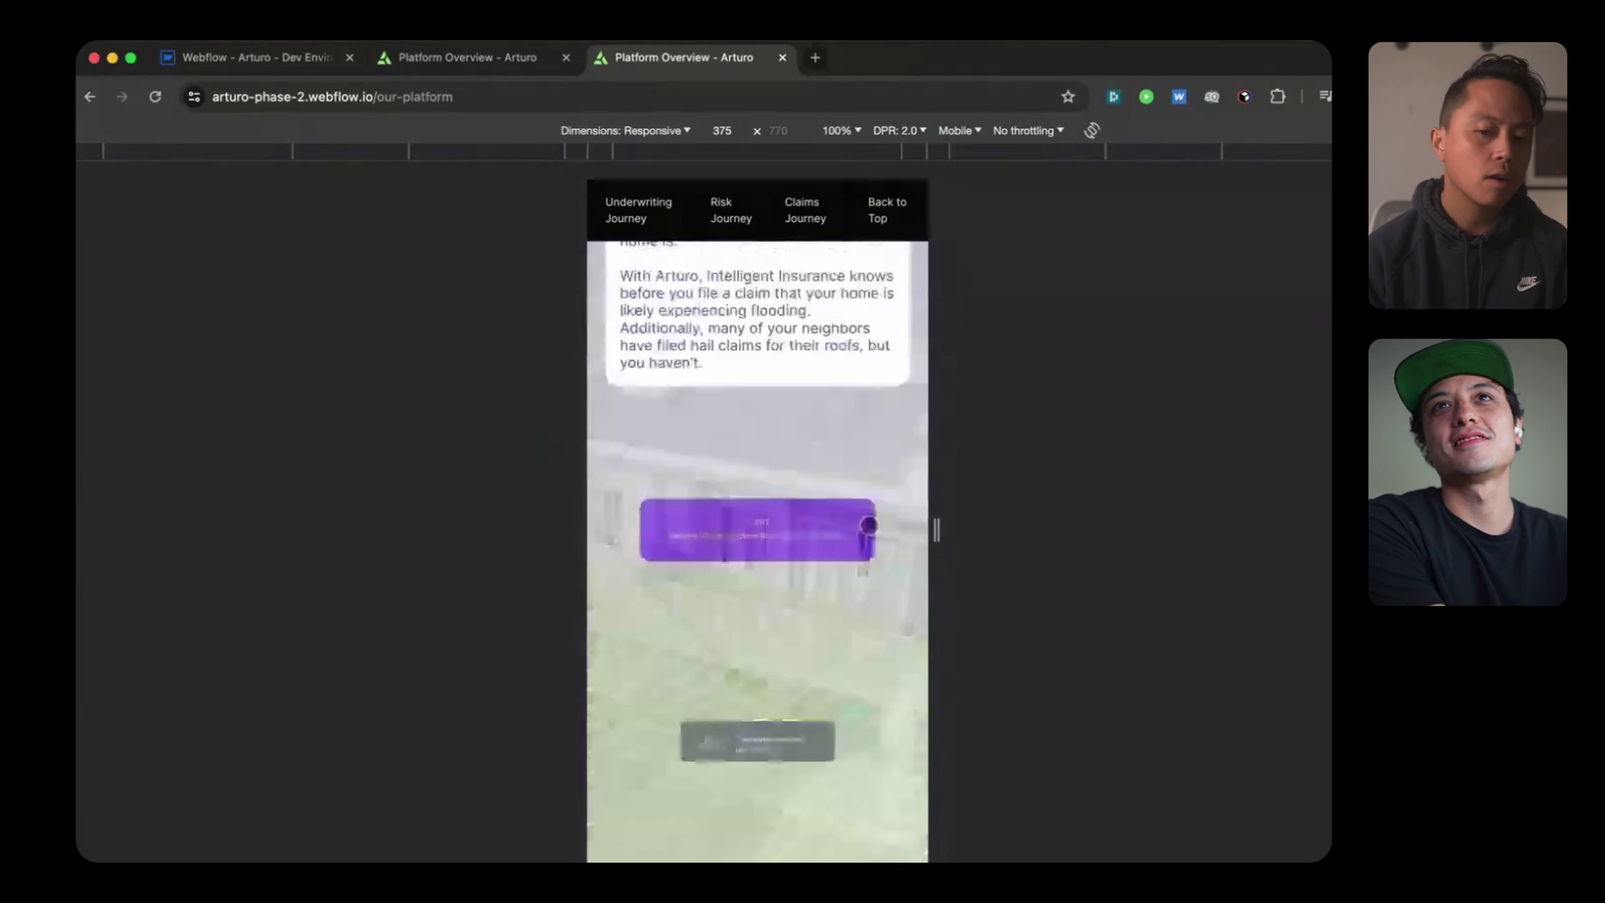
scroll(869, 525, up, 1)
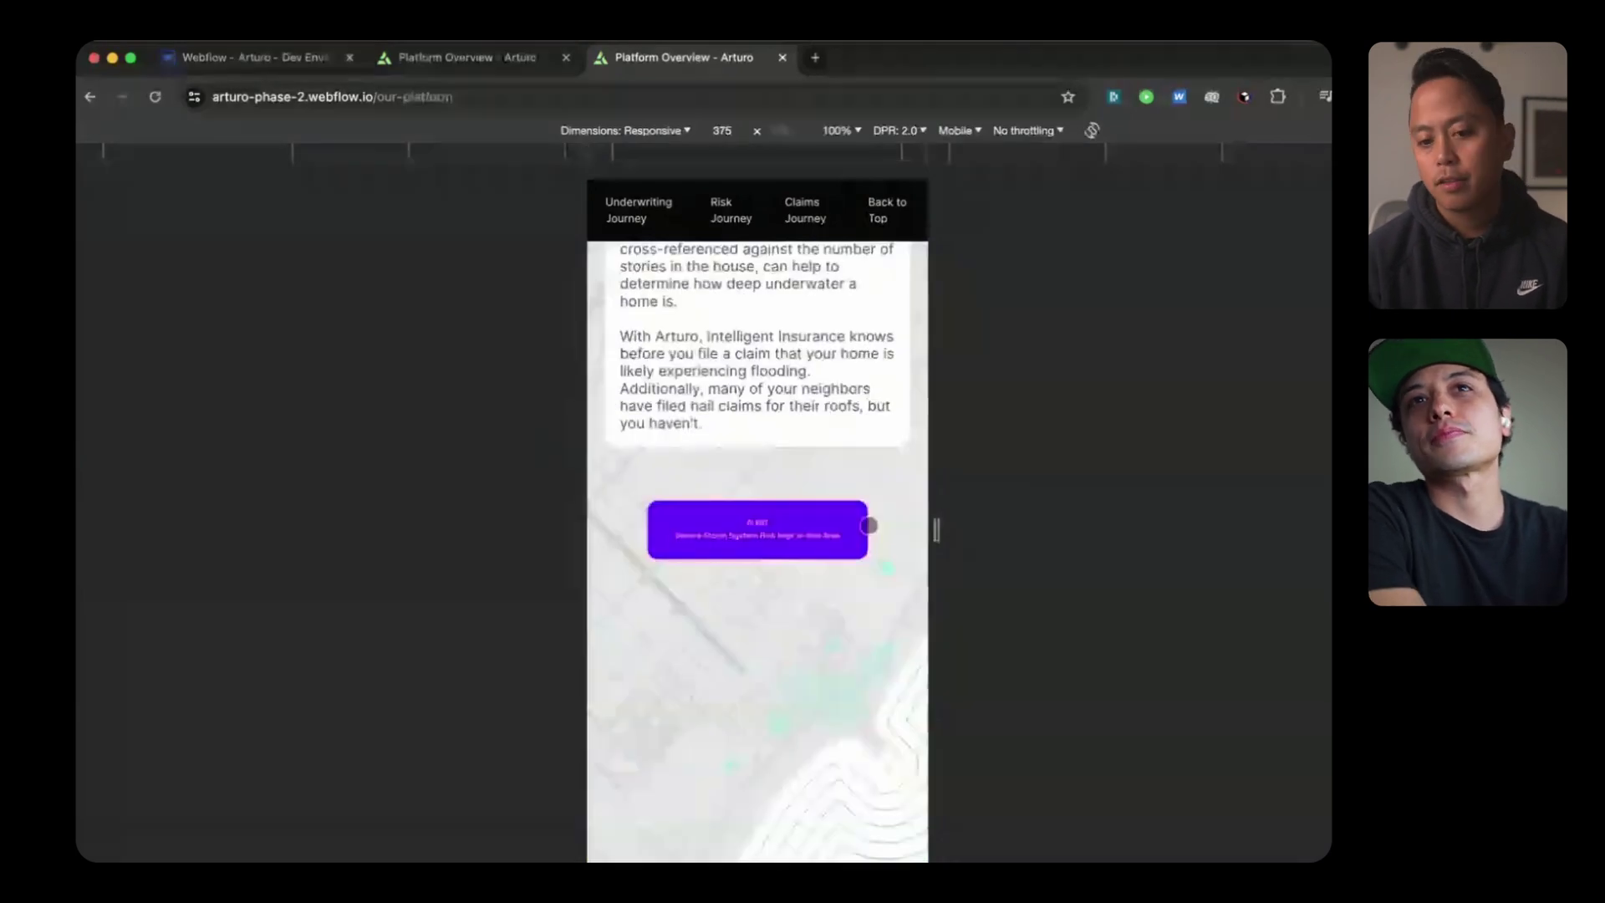
scroll(869, 525, down, 3)
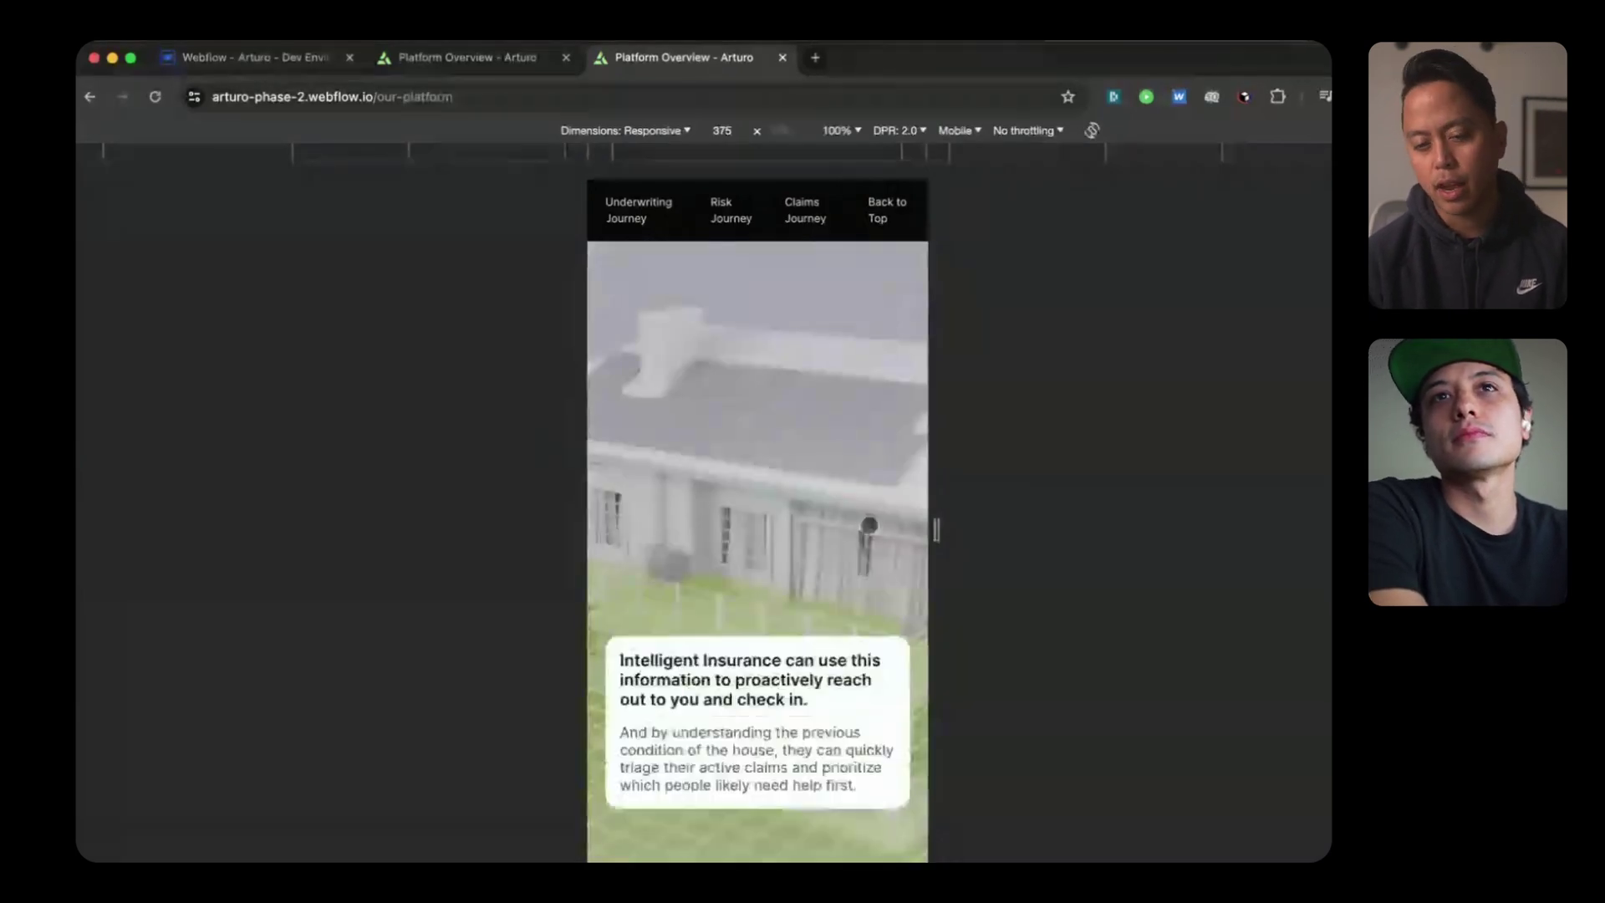
scroll(869, 525, down, 2)
scroll(869, 524, down, 5)
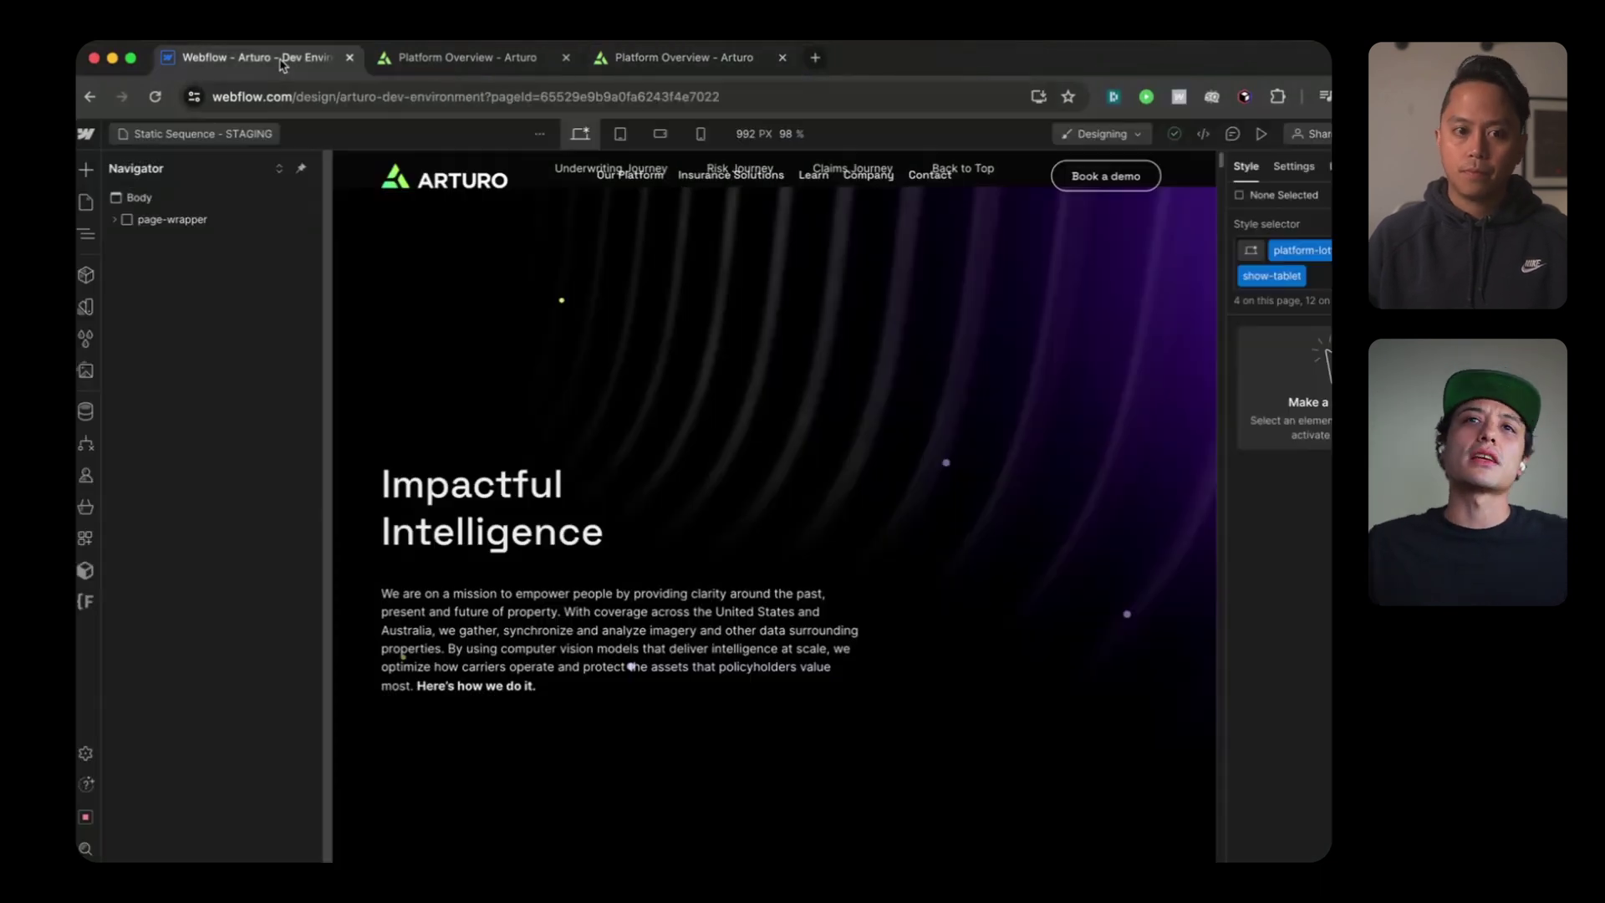
Step: Open the published staging site of the Static Sequence page from the Webflow project's publish options
click(284, 58)
click(1388, 133)
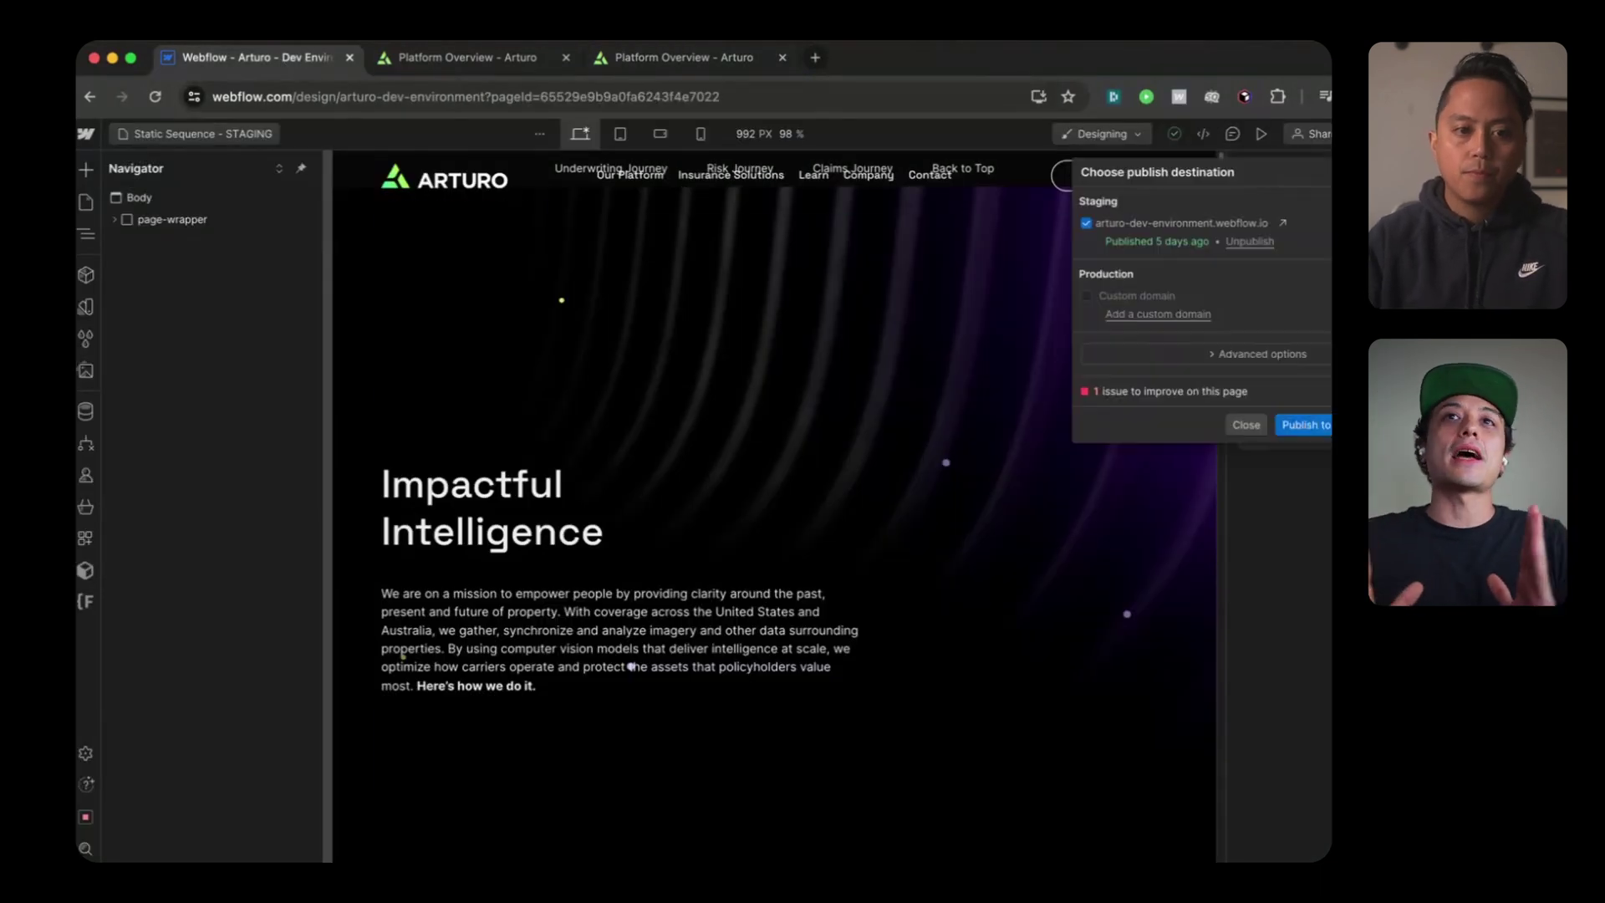
click(1284, 226)
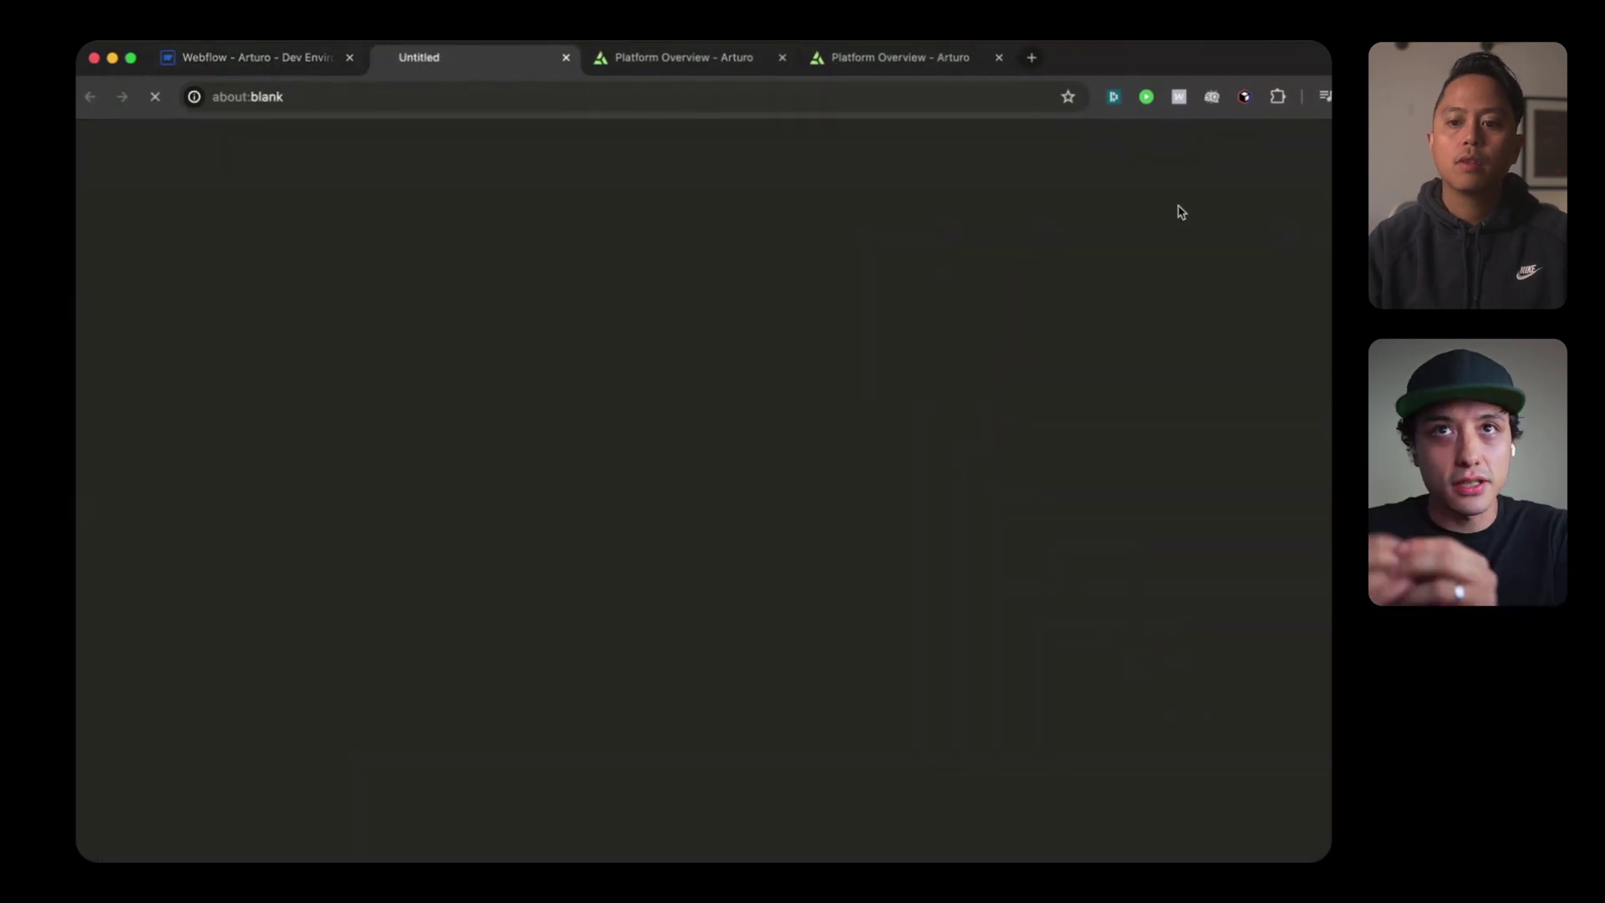
Step: Inspect the staging page in a 375 px responsive preview, minimize the developer tools and reload the page
right_click(689, 320)
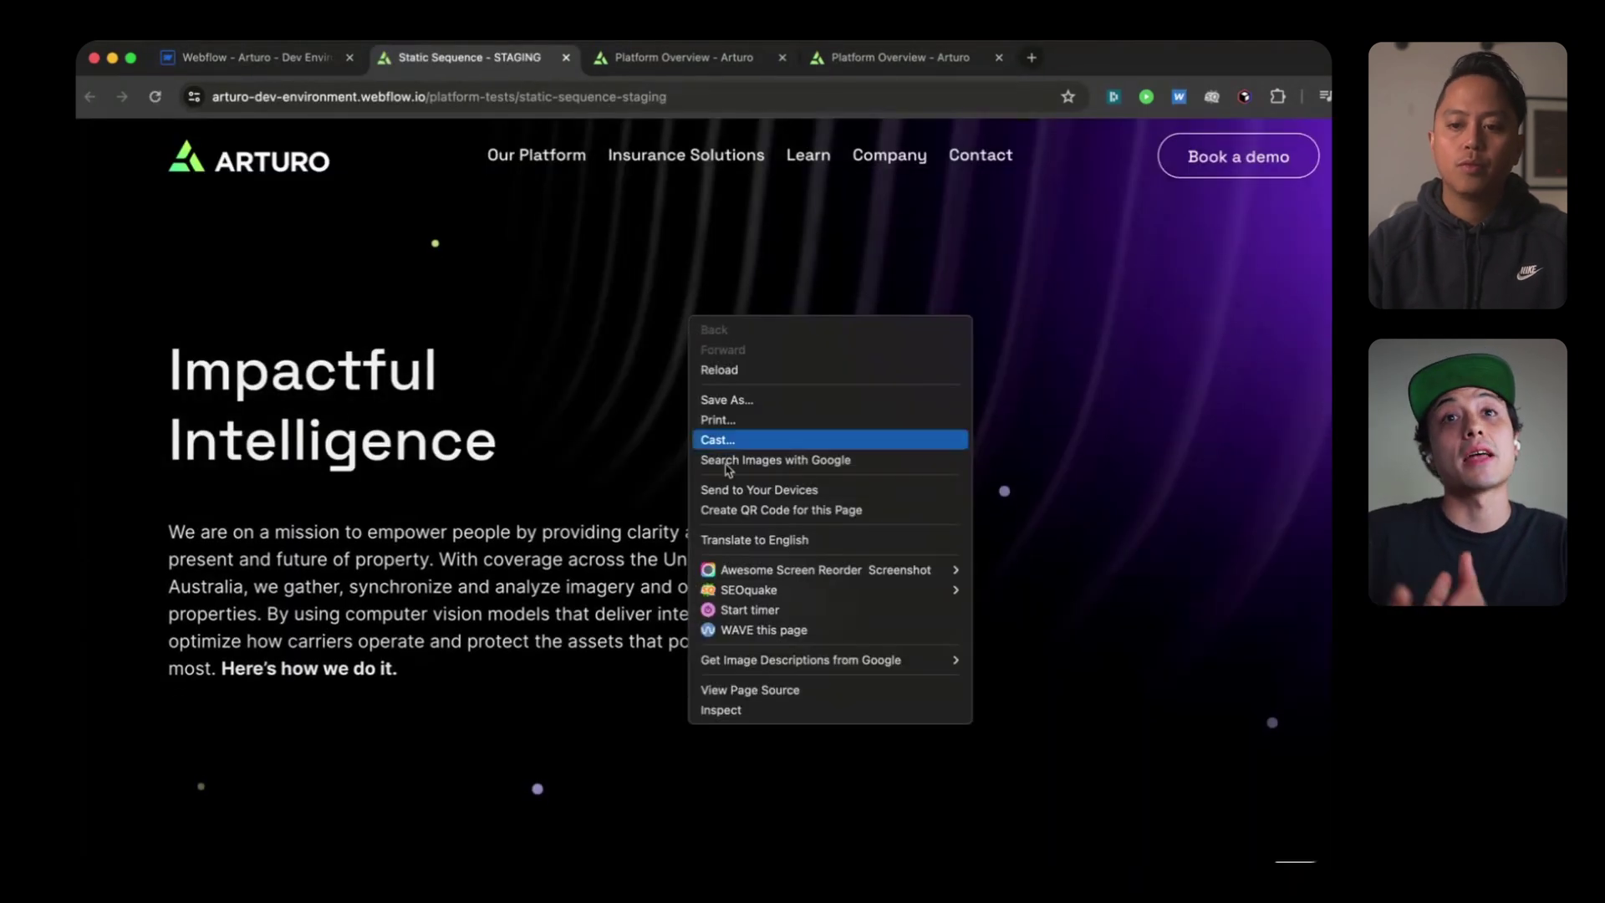
click(750, 689)
key(super+w)
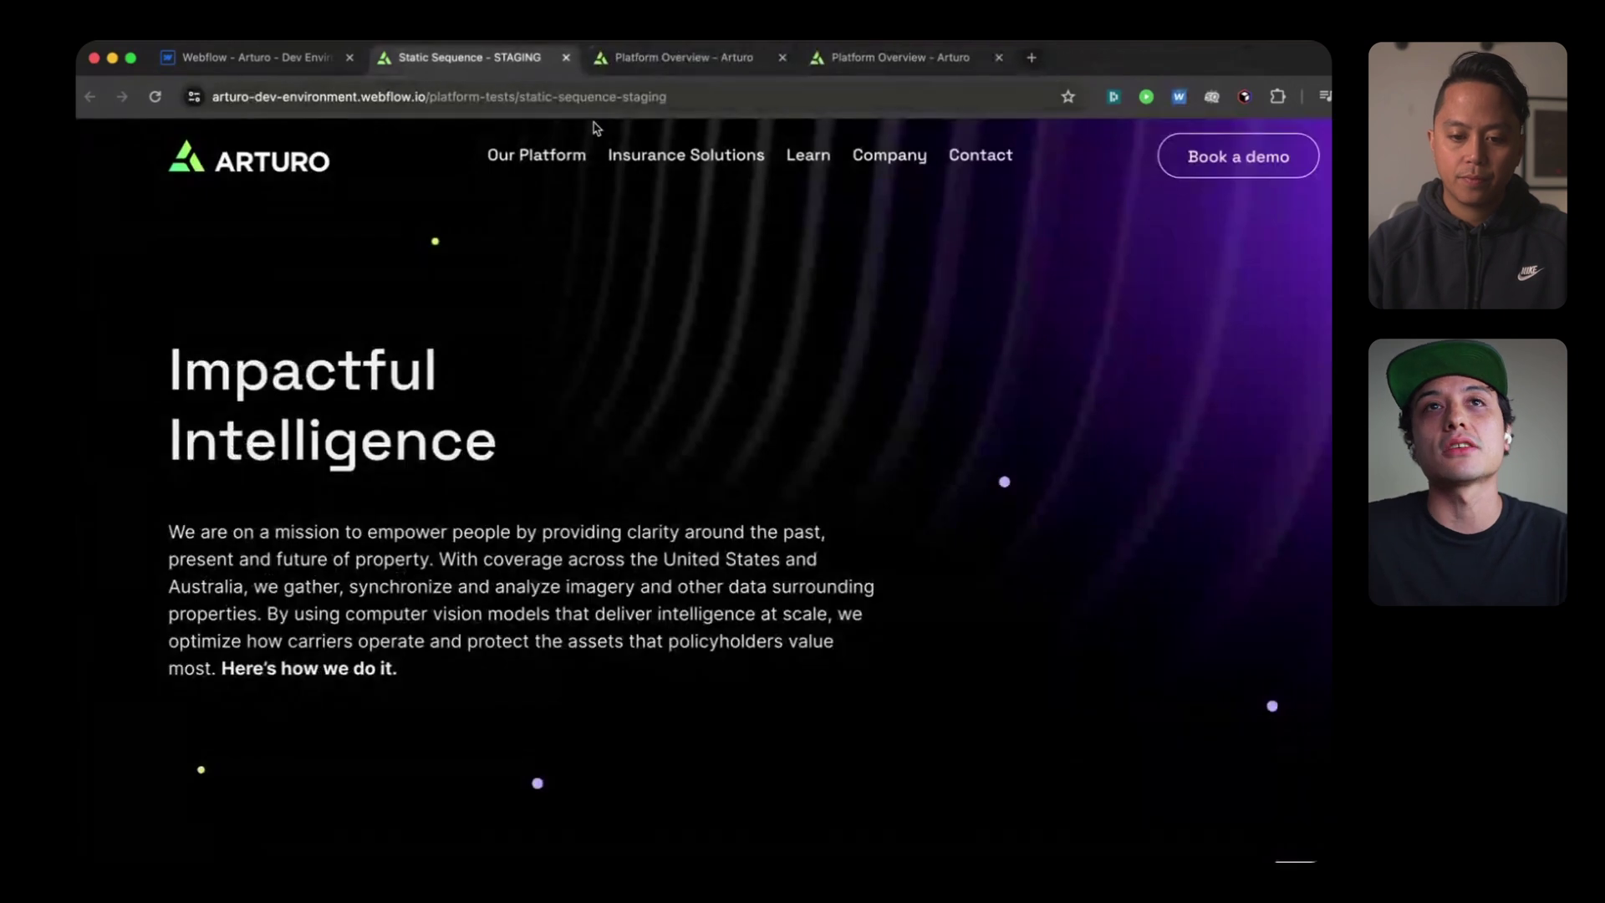
right_click(625, 371)
click(652, 763)
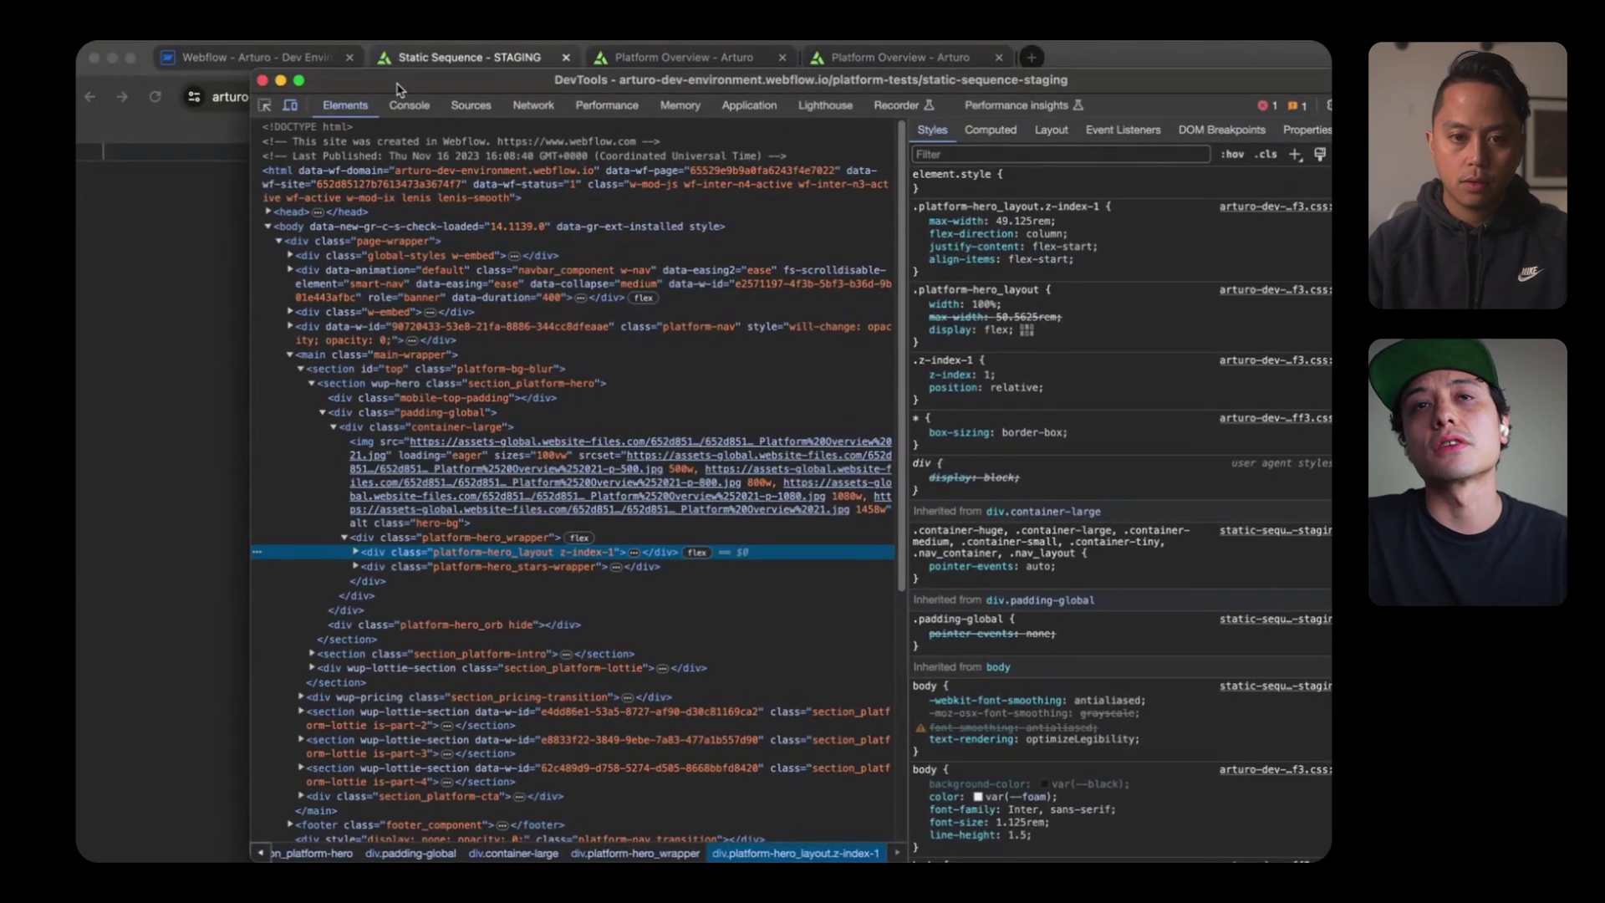
click(281, 89)
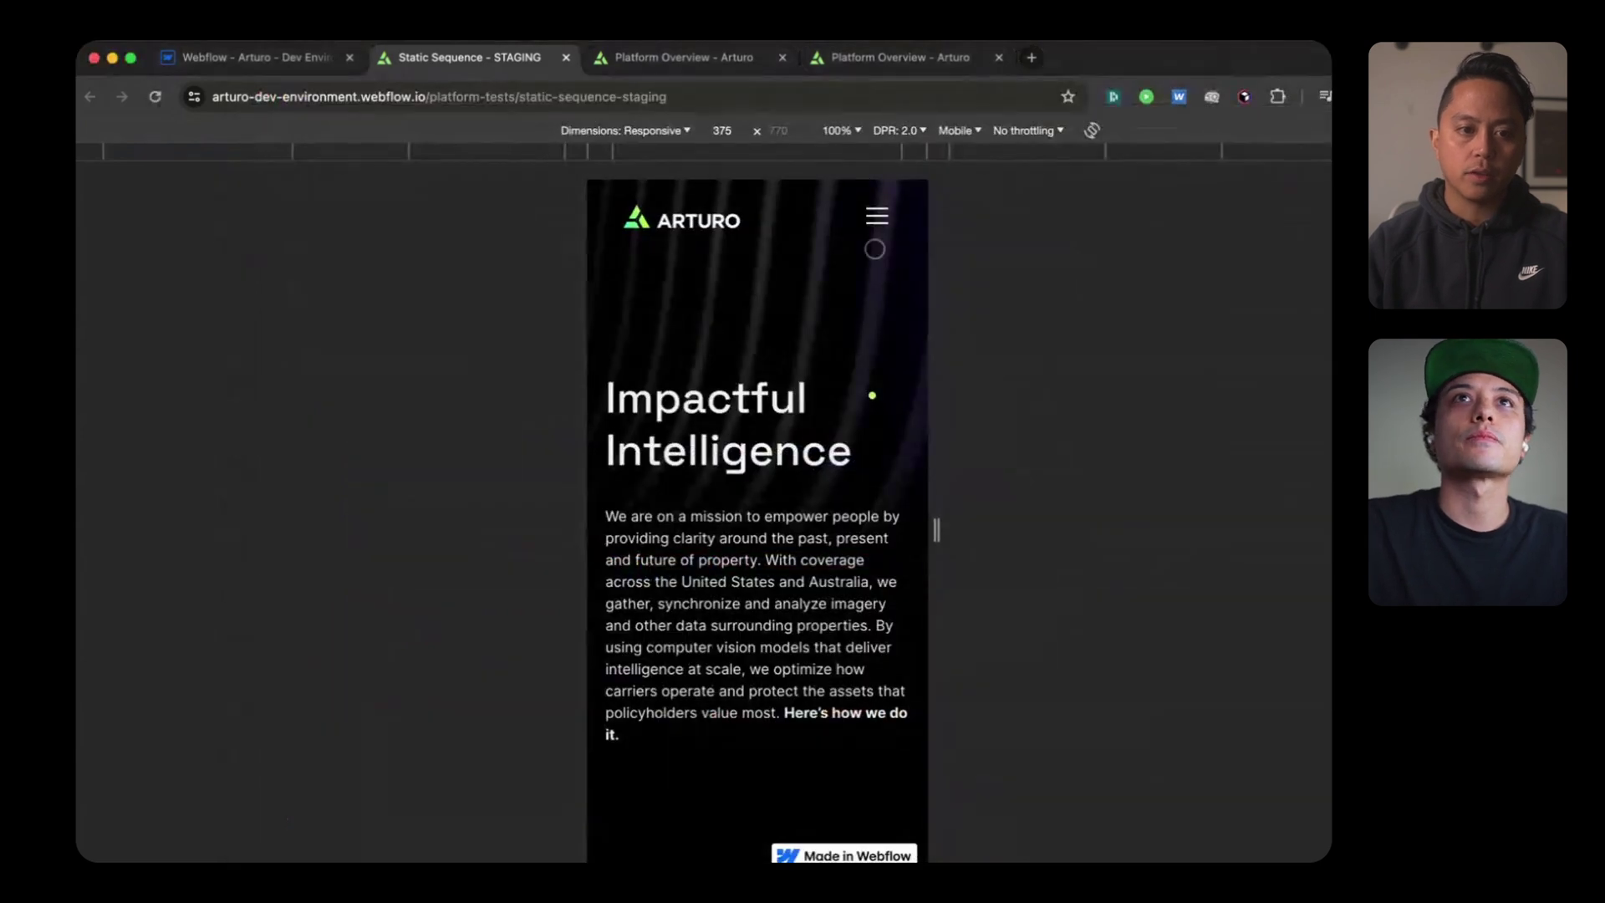
scroll(820, 526, down, 5)
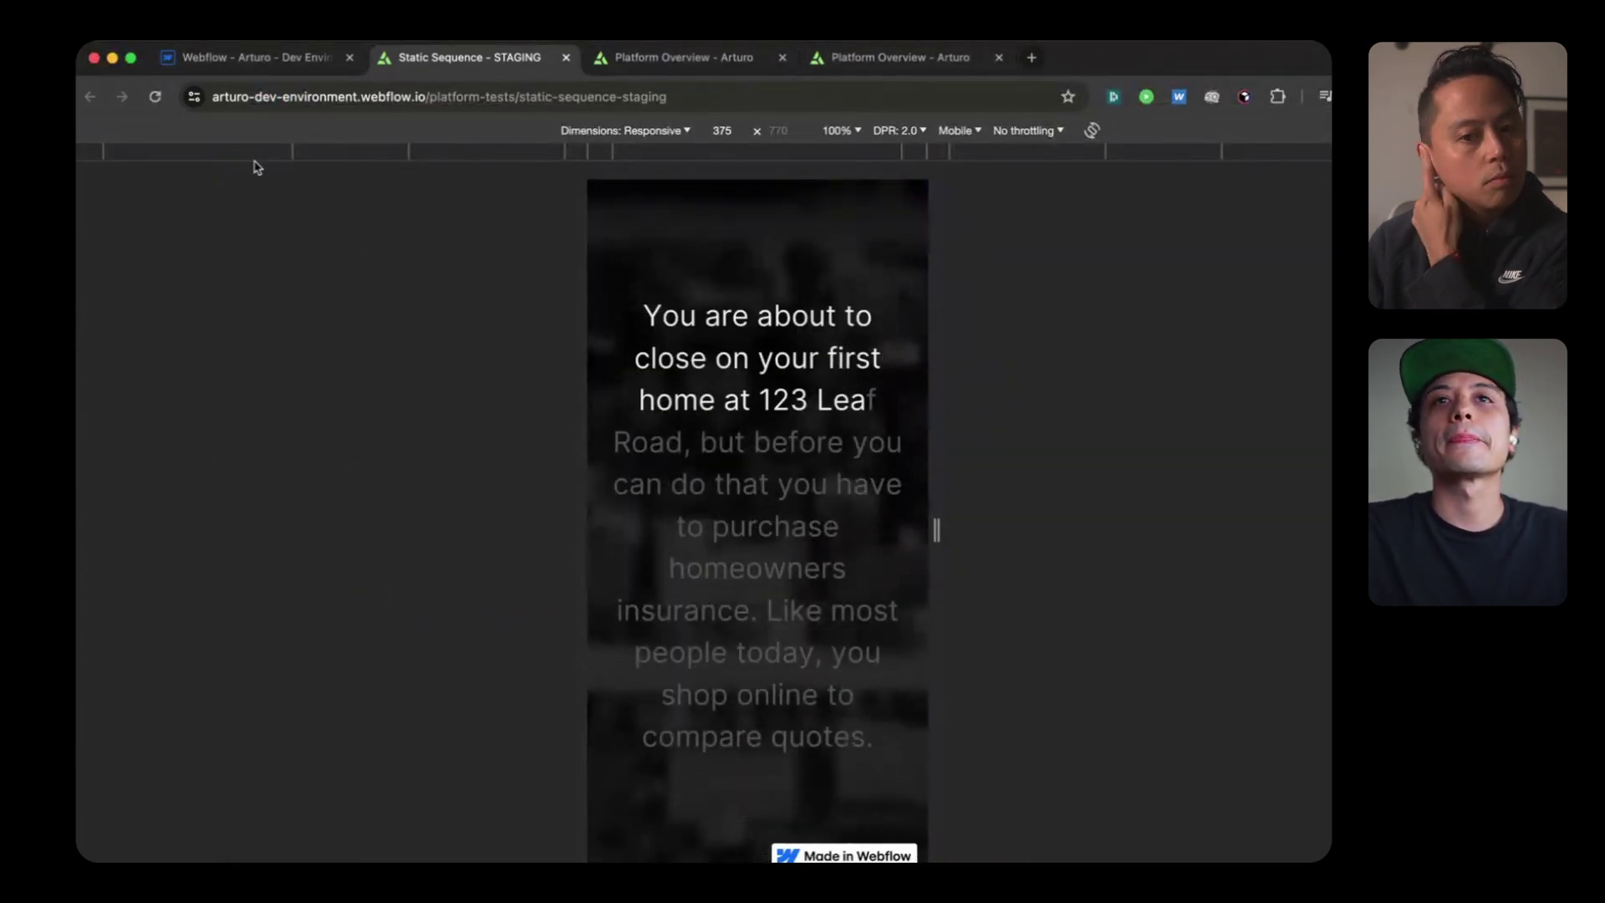
click(154, 96)
scroll(824, 431, up, 10)
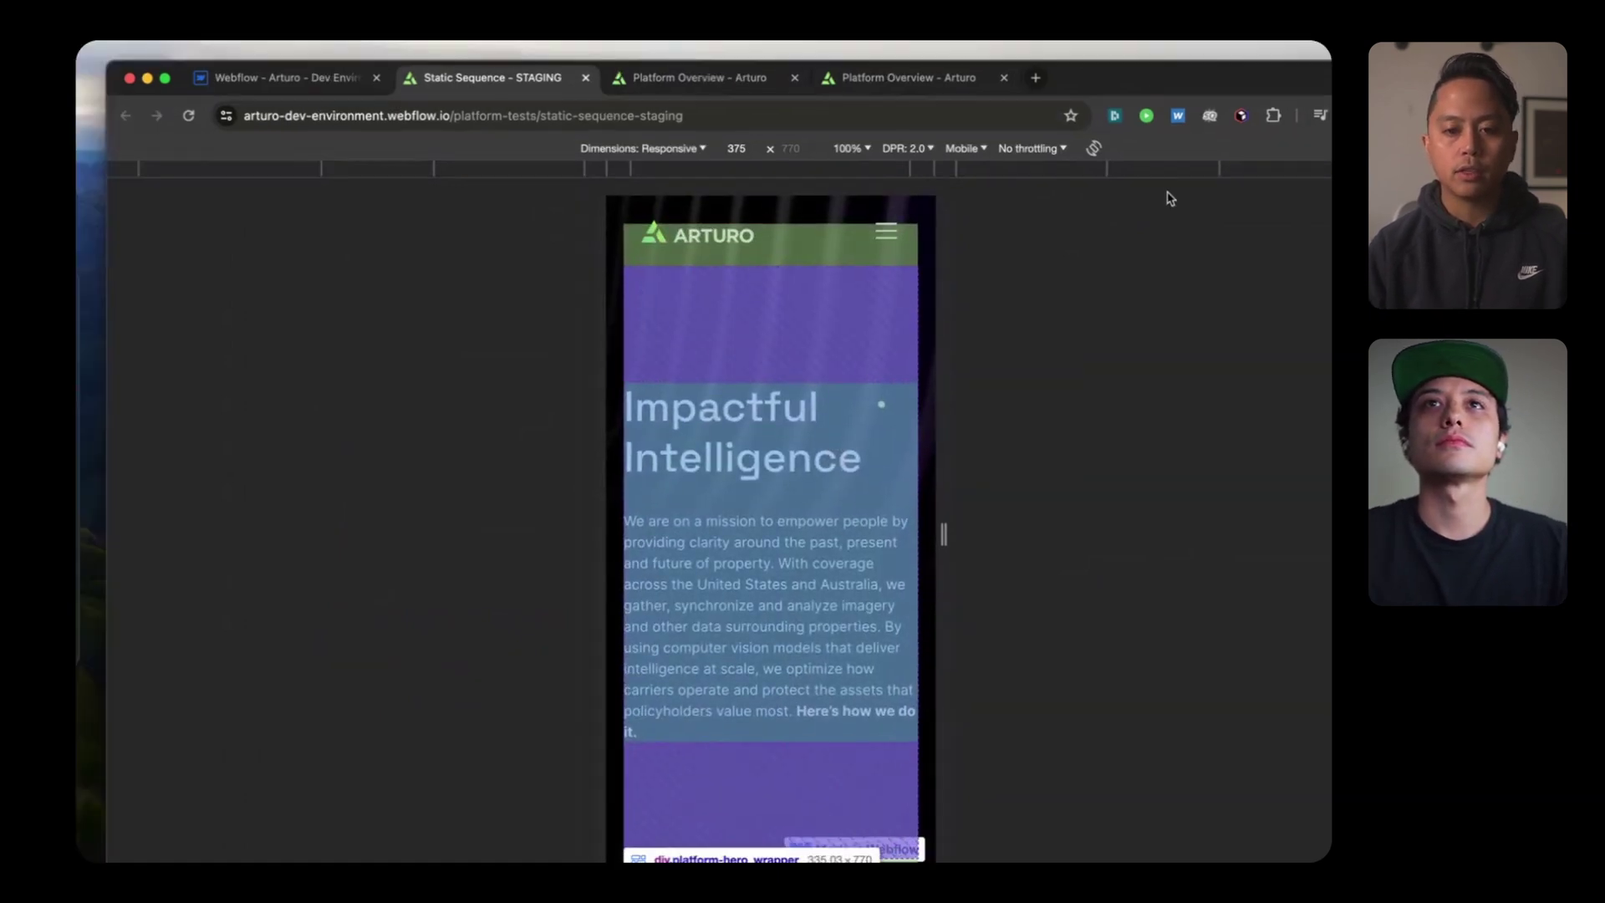
Step: Restore and close the minimized developer tools, and inspect the staging page again in the 375 px responsive preview
key(ctrl+Up)
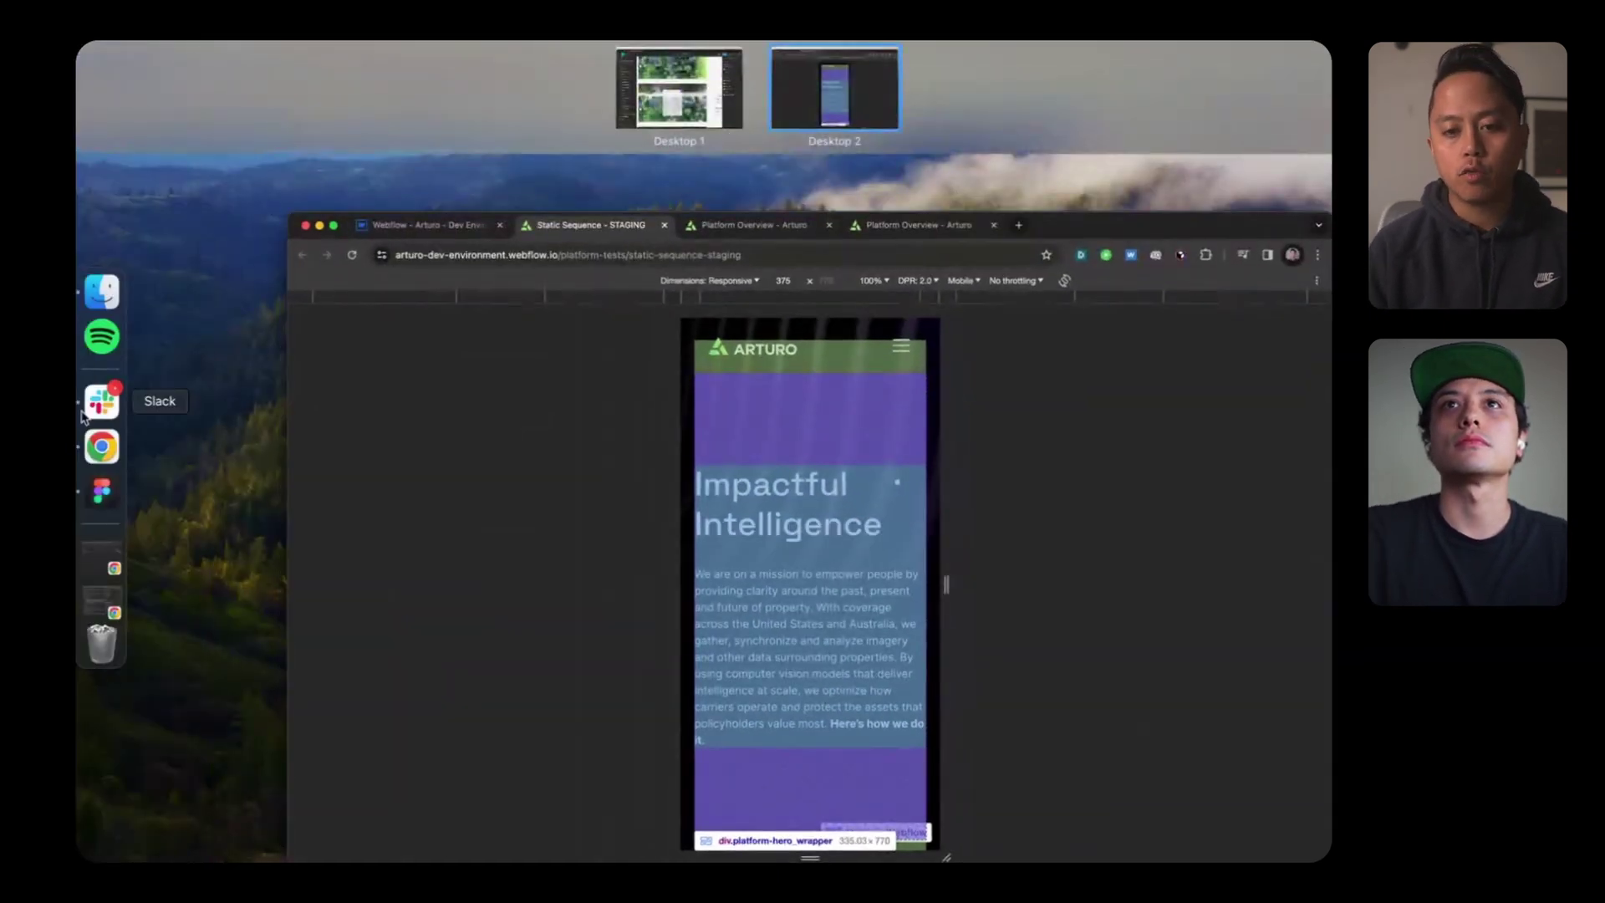
click(102, 600)
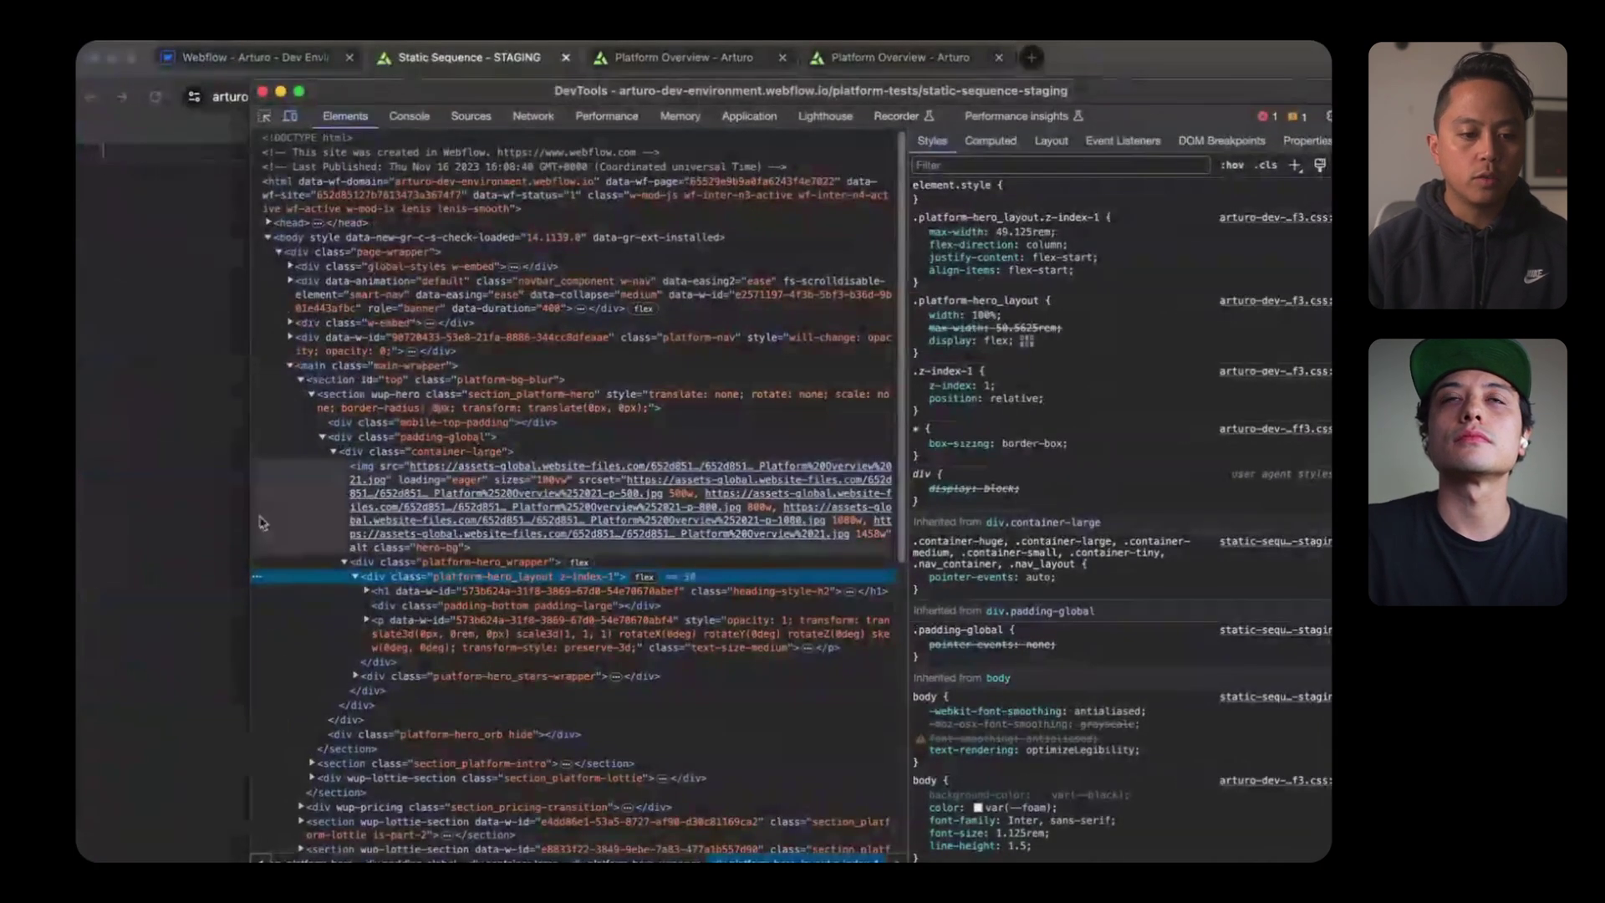
click(262, 91)
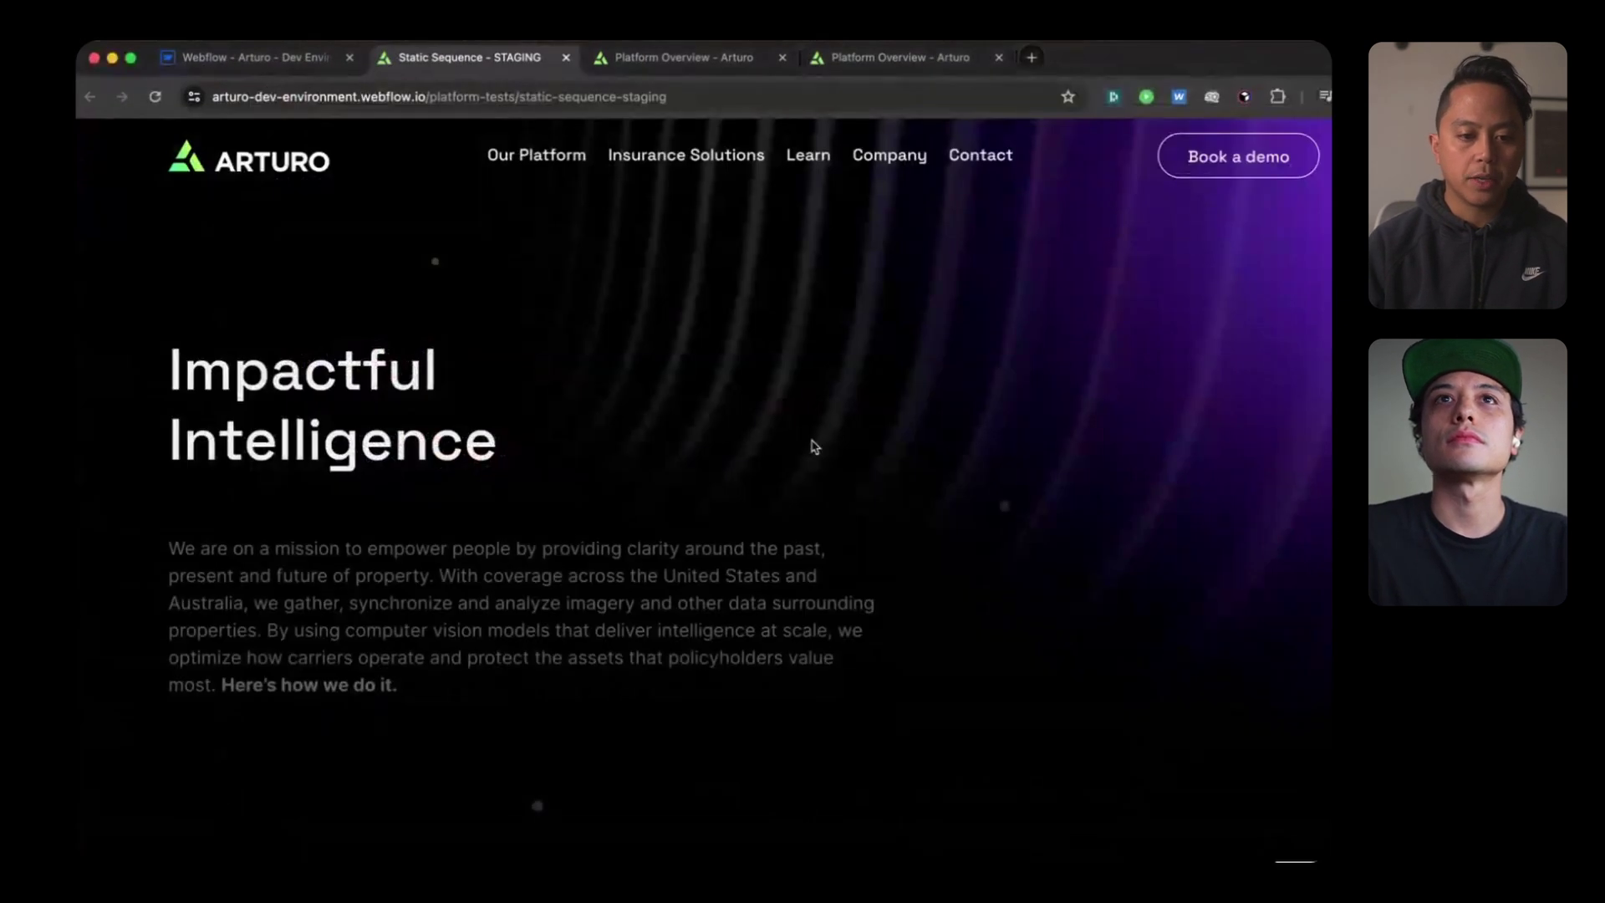
right_click(814, 441)
click(895, 832)
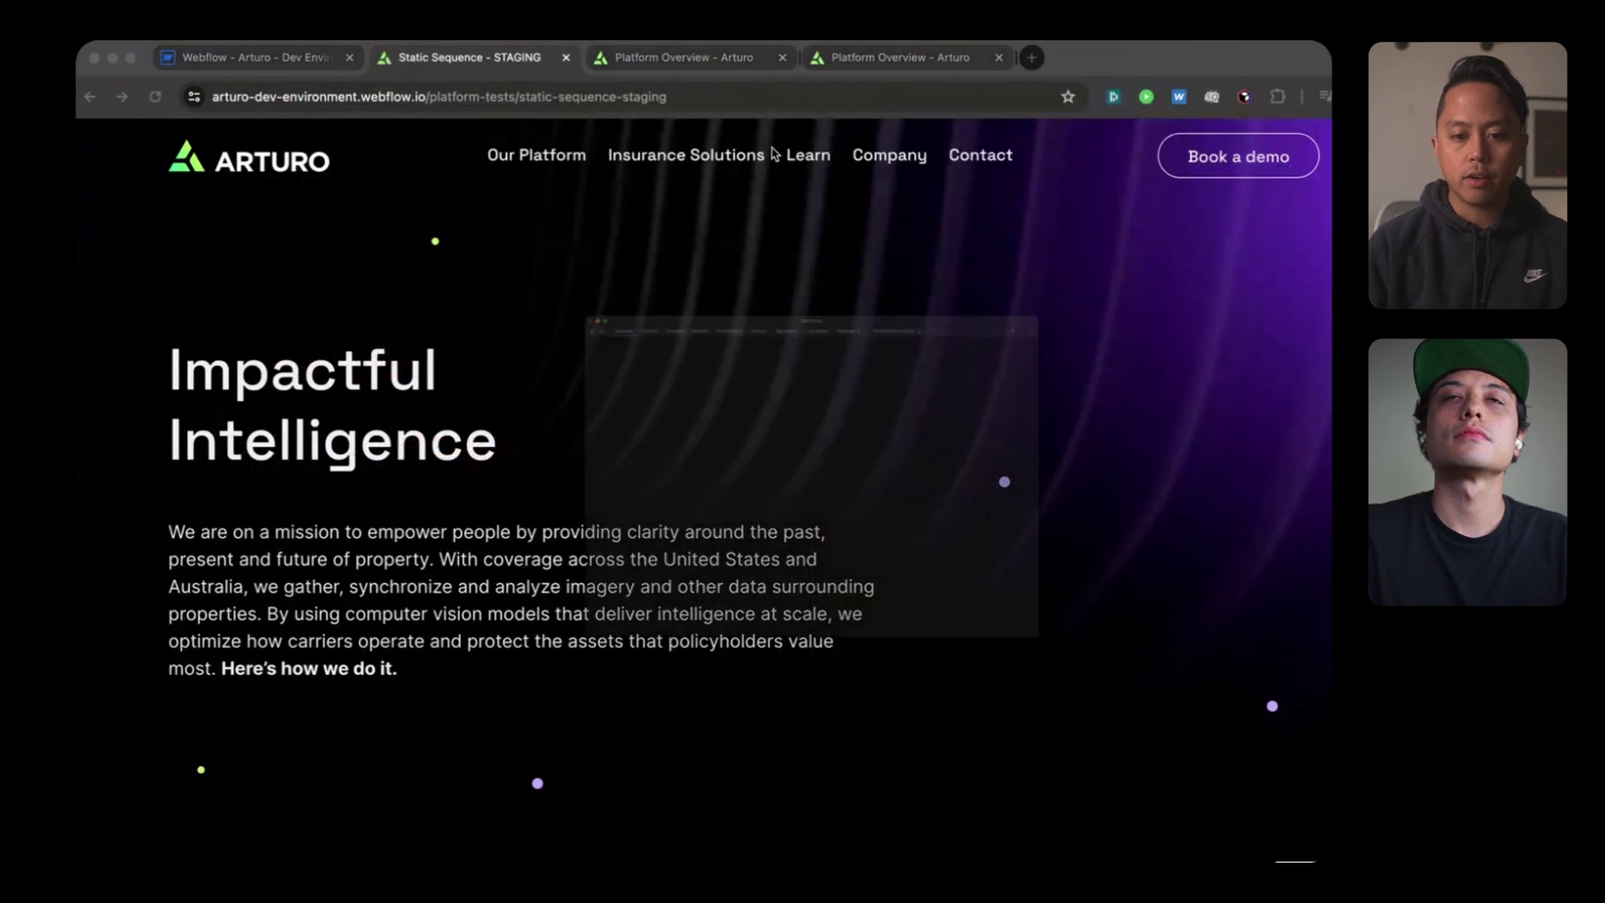
key(super+alt+i)
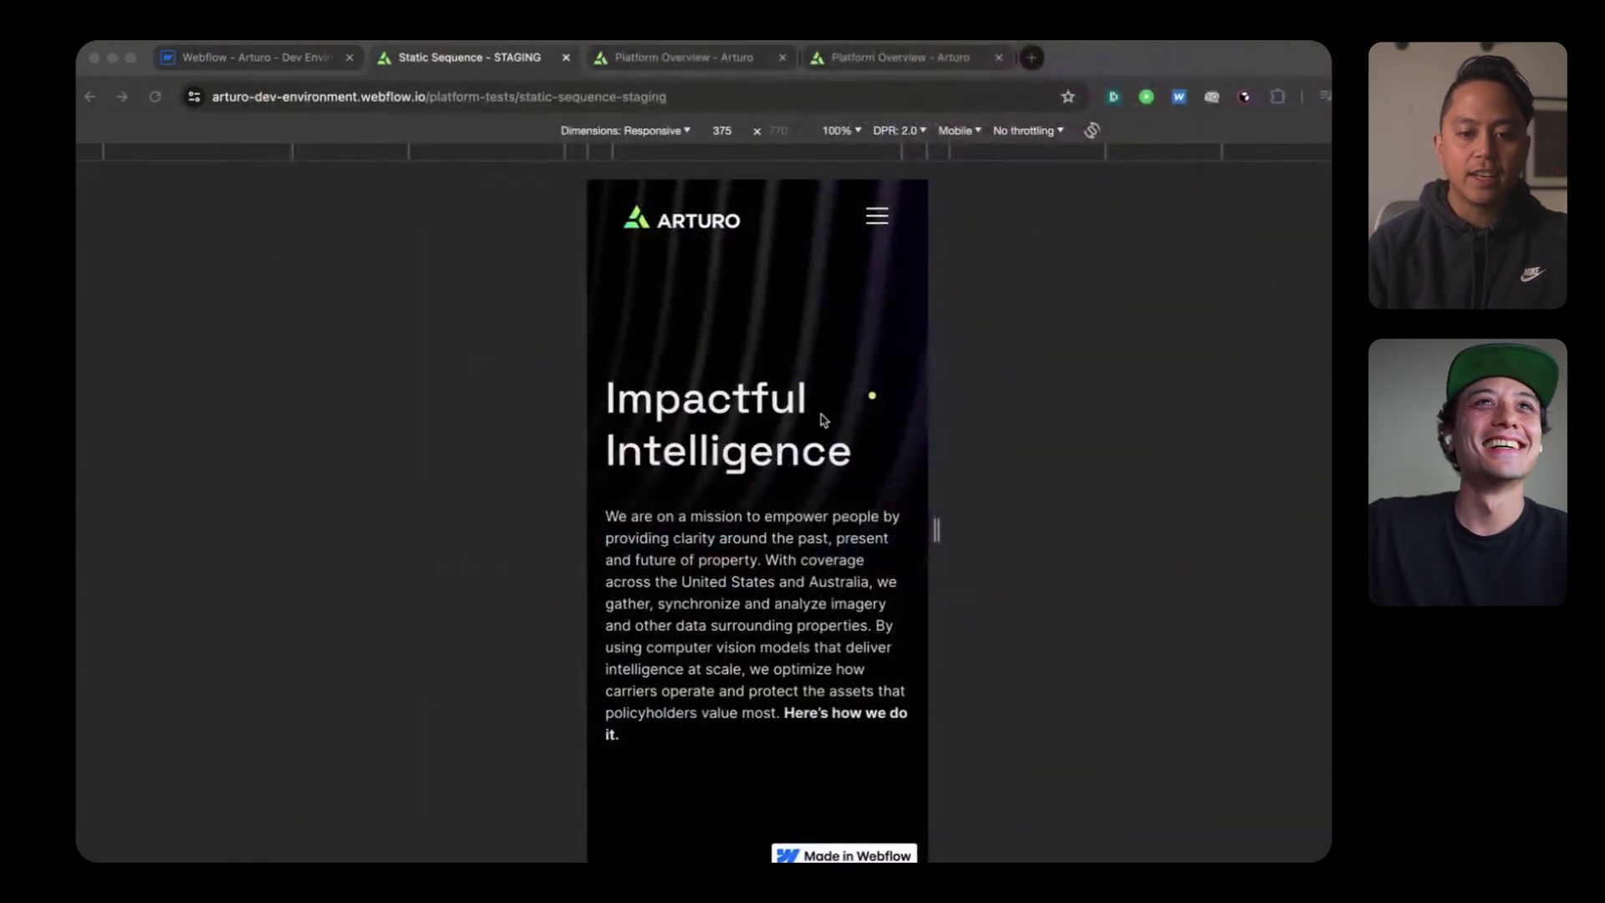
Step: Examine the staging page's mobile opening from the Impactful Intelligence hero to the first quoting card, and return to the hero
scroll(819, 419, down, 10)
scroll(820, 418, down, 10)
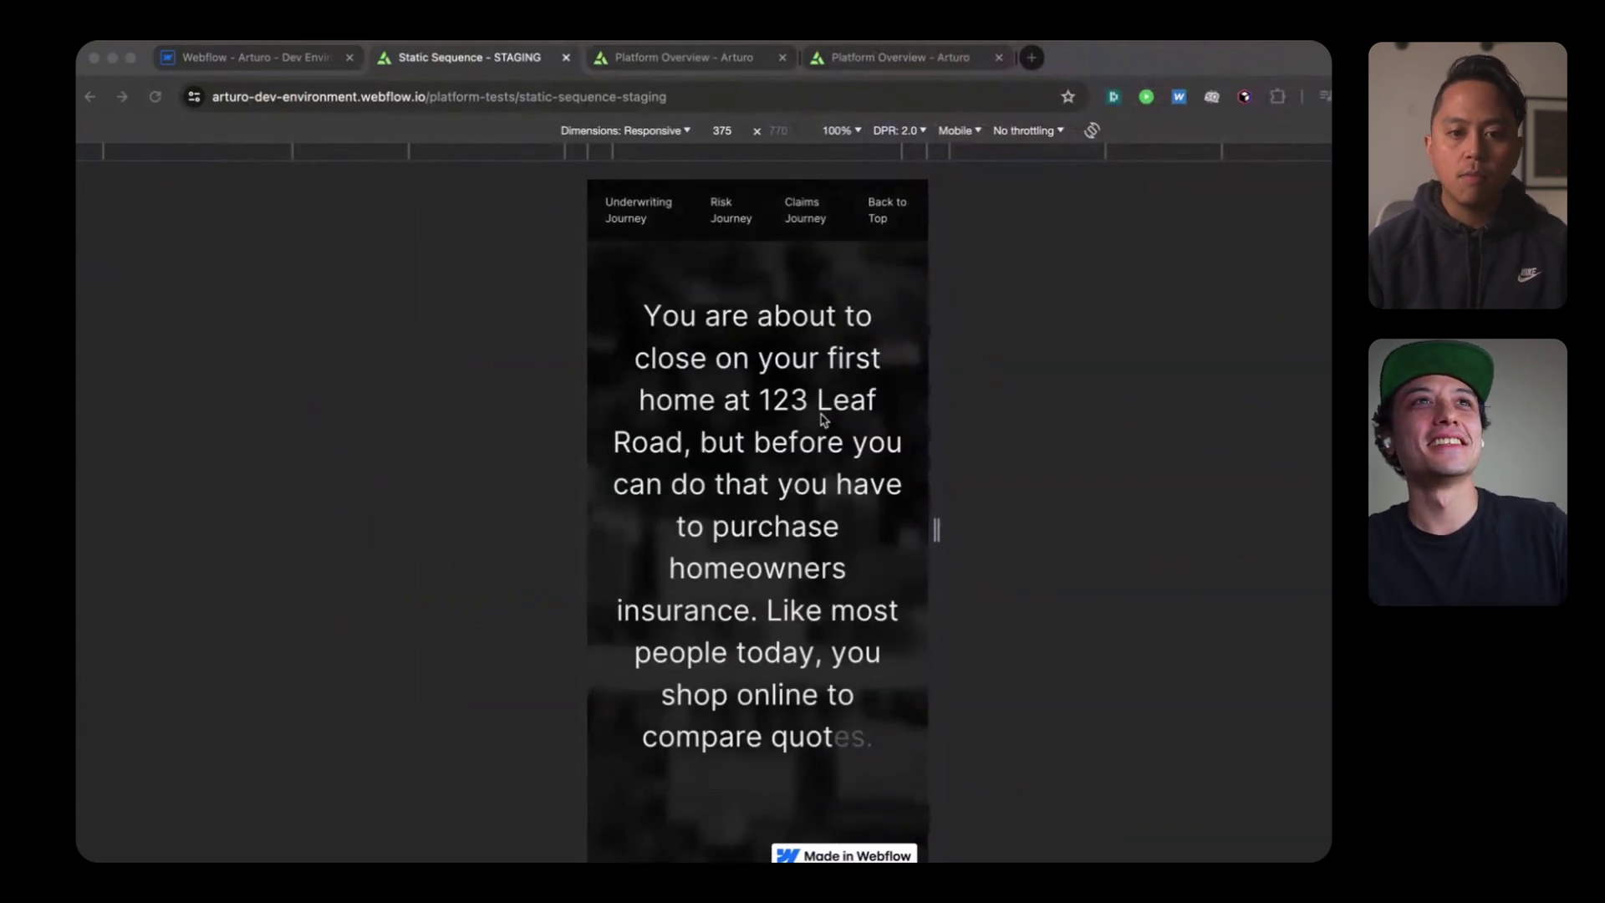
scroll(820, 419, down, 5)
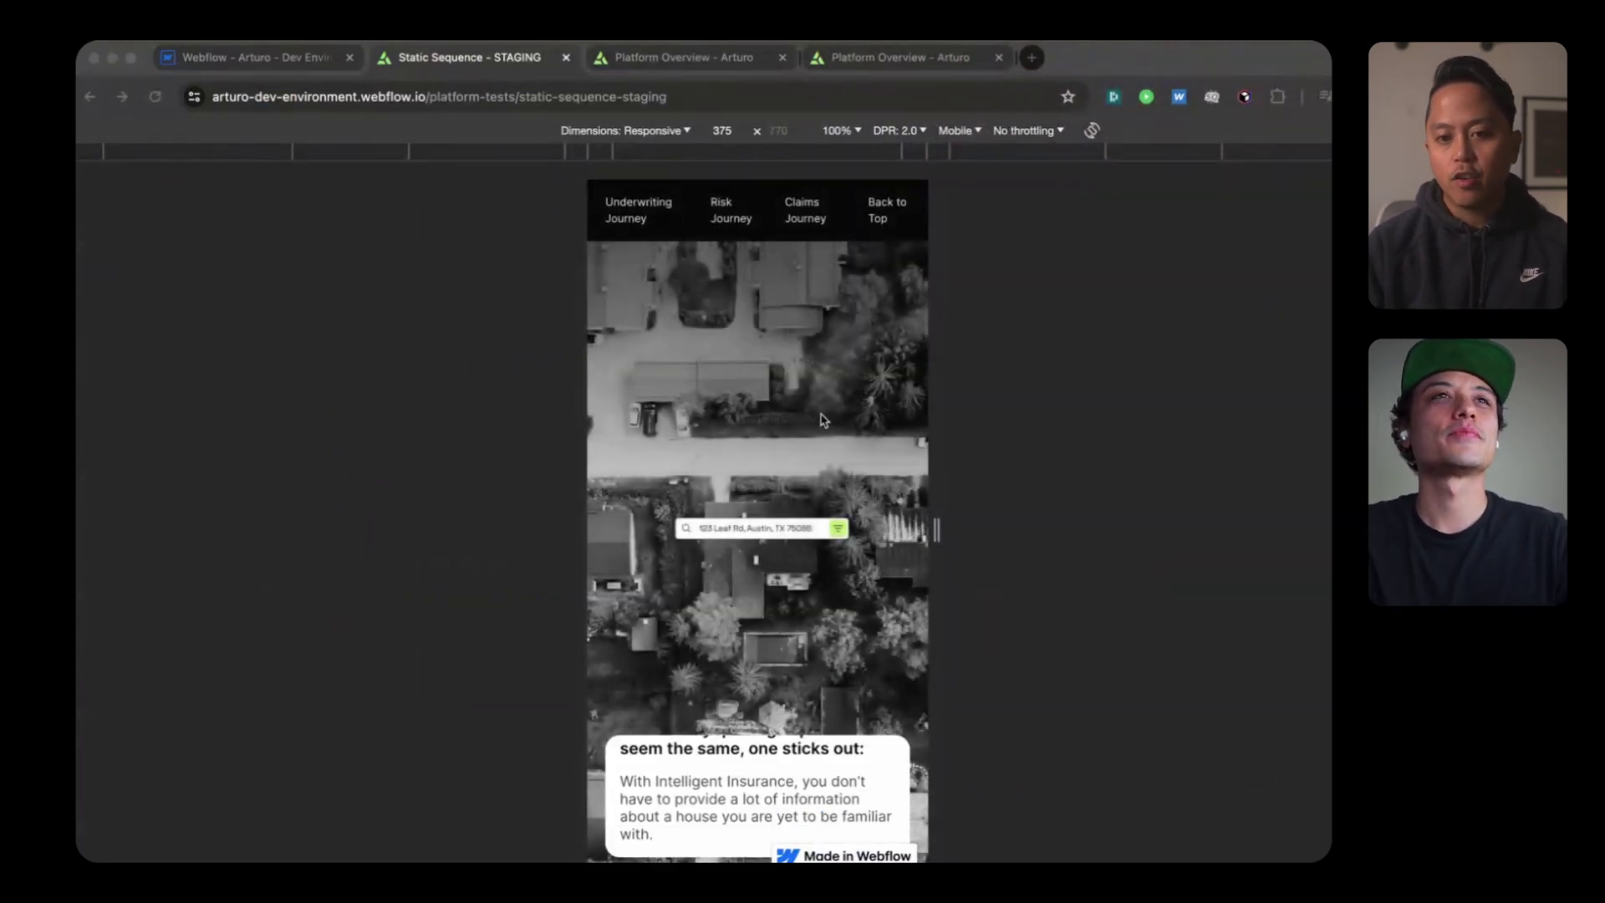
scroll(820, 419, up, 5)
scroll(820, 419, up, 15)
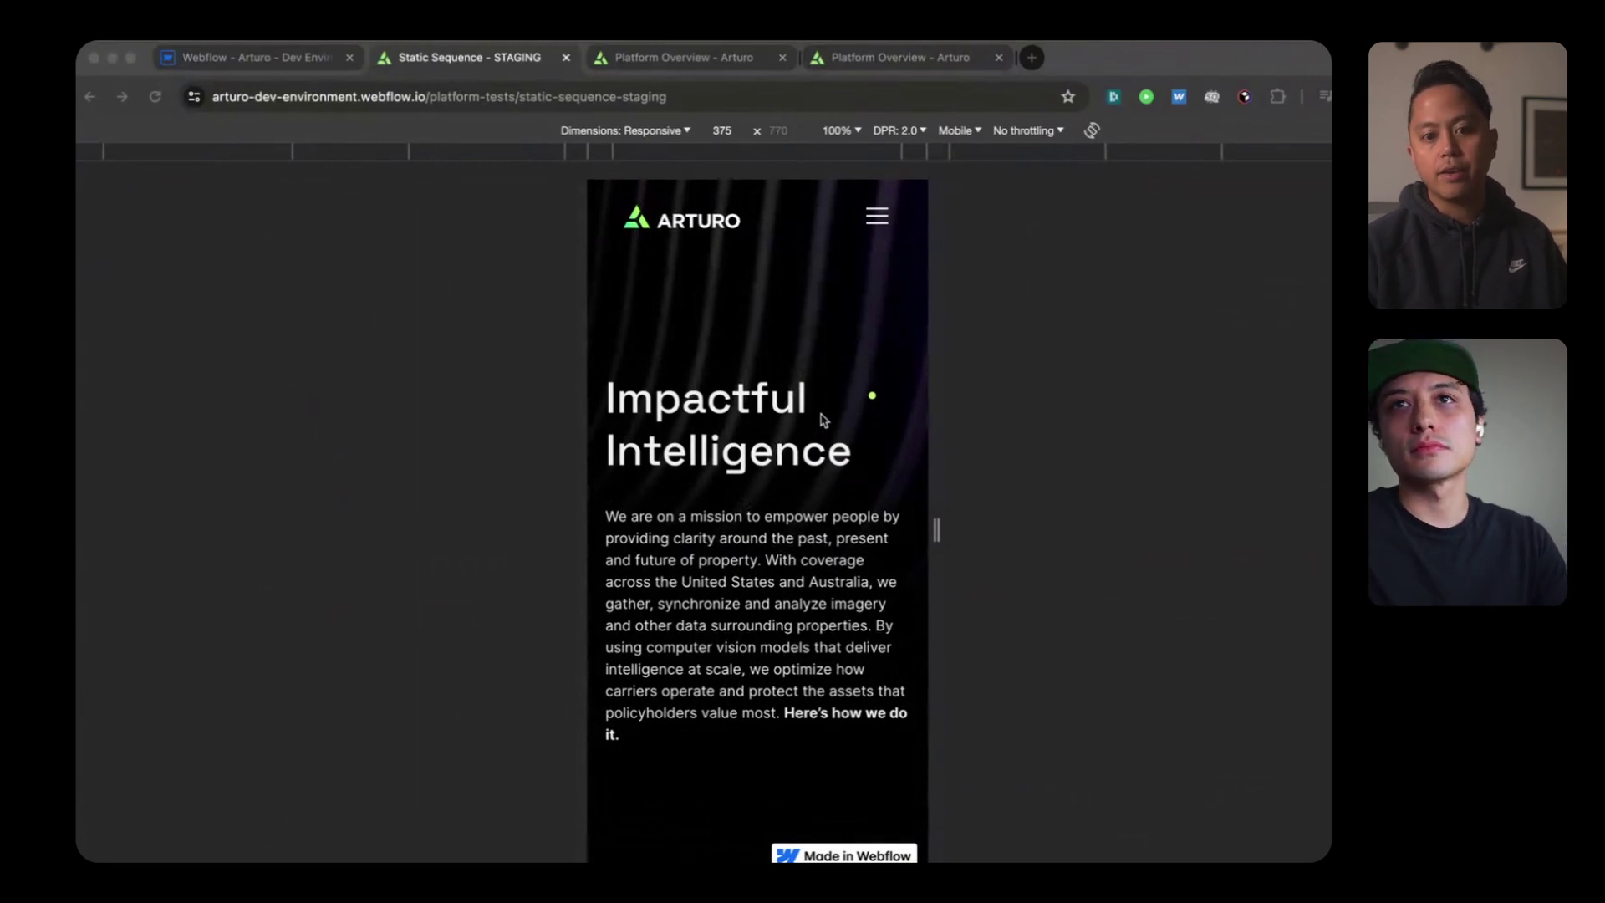
Step: Examine the underwriting scenes from the black-and-white aerial search through the color property detections to the roof data panel
scroll(820, 420, down, 10)
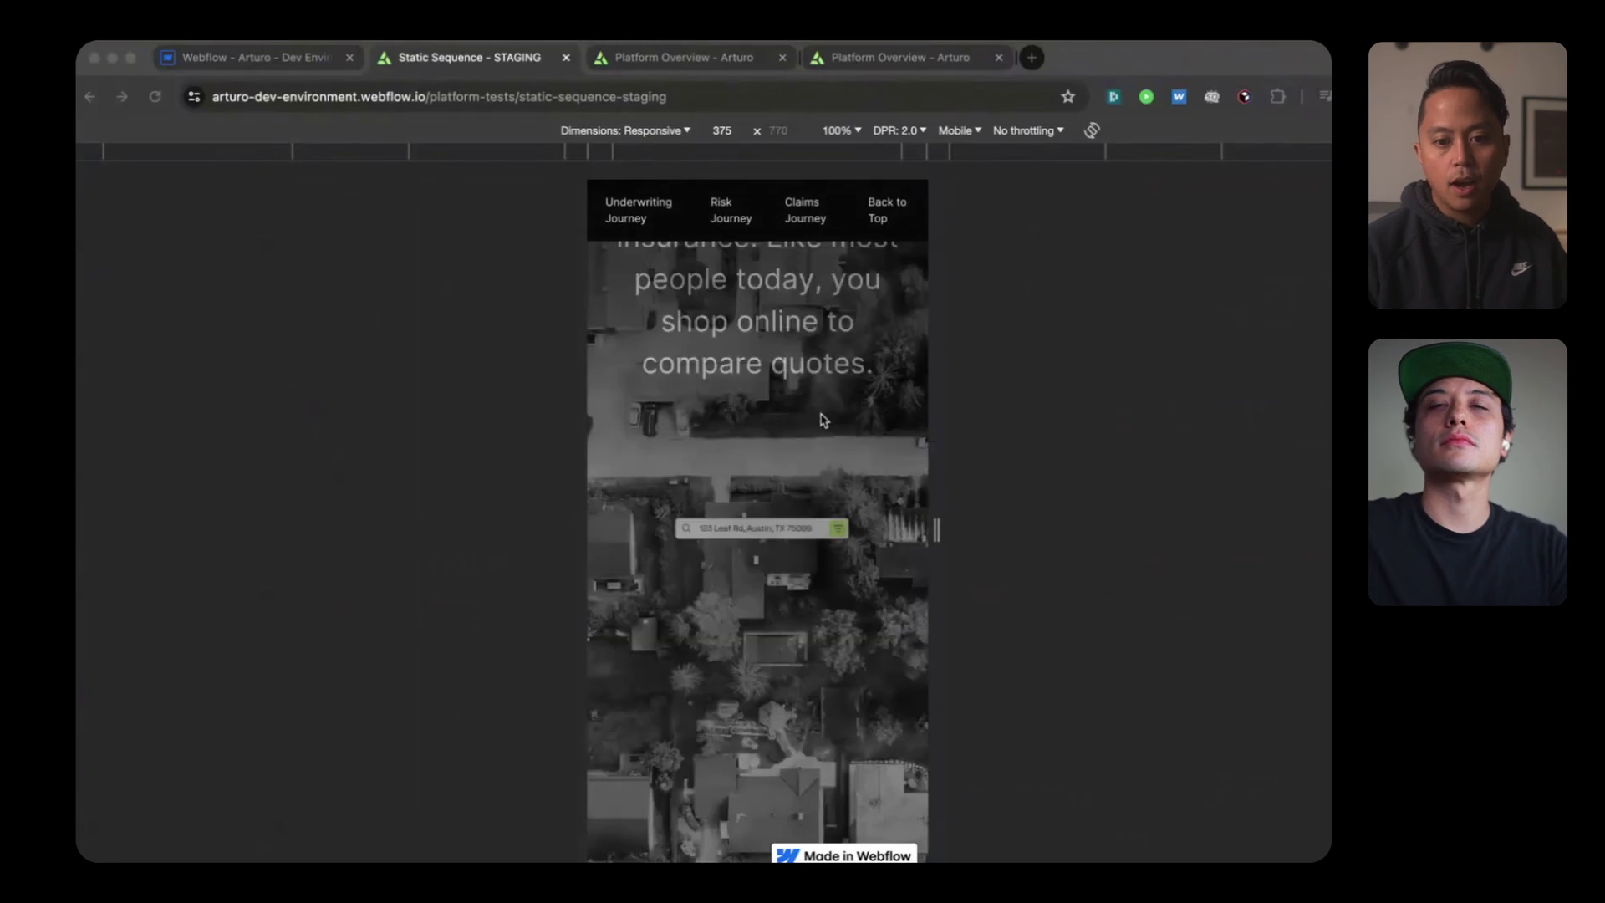
scroll(820, 419, down, 6)
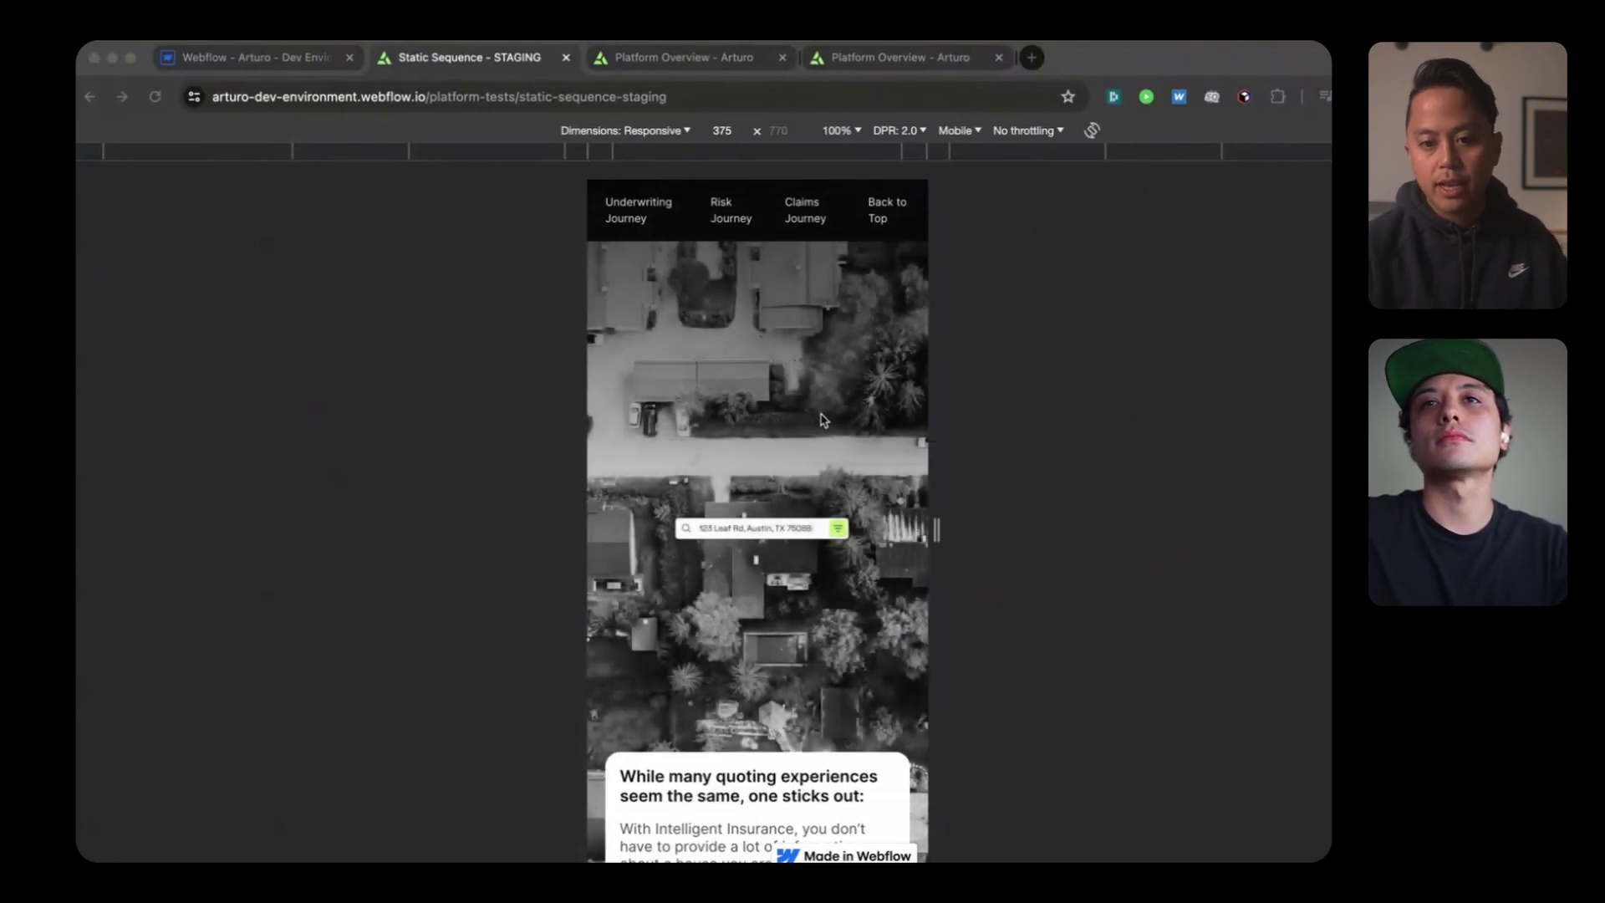
scroll(820, 419, down, 3)
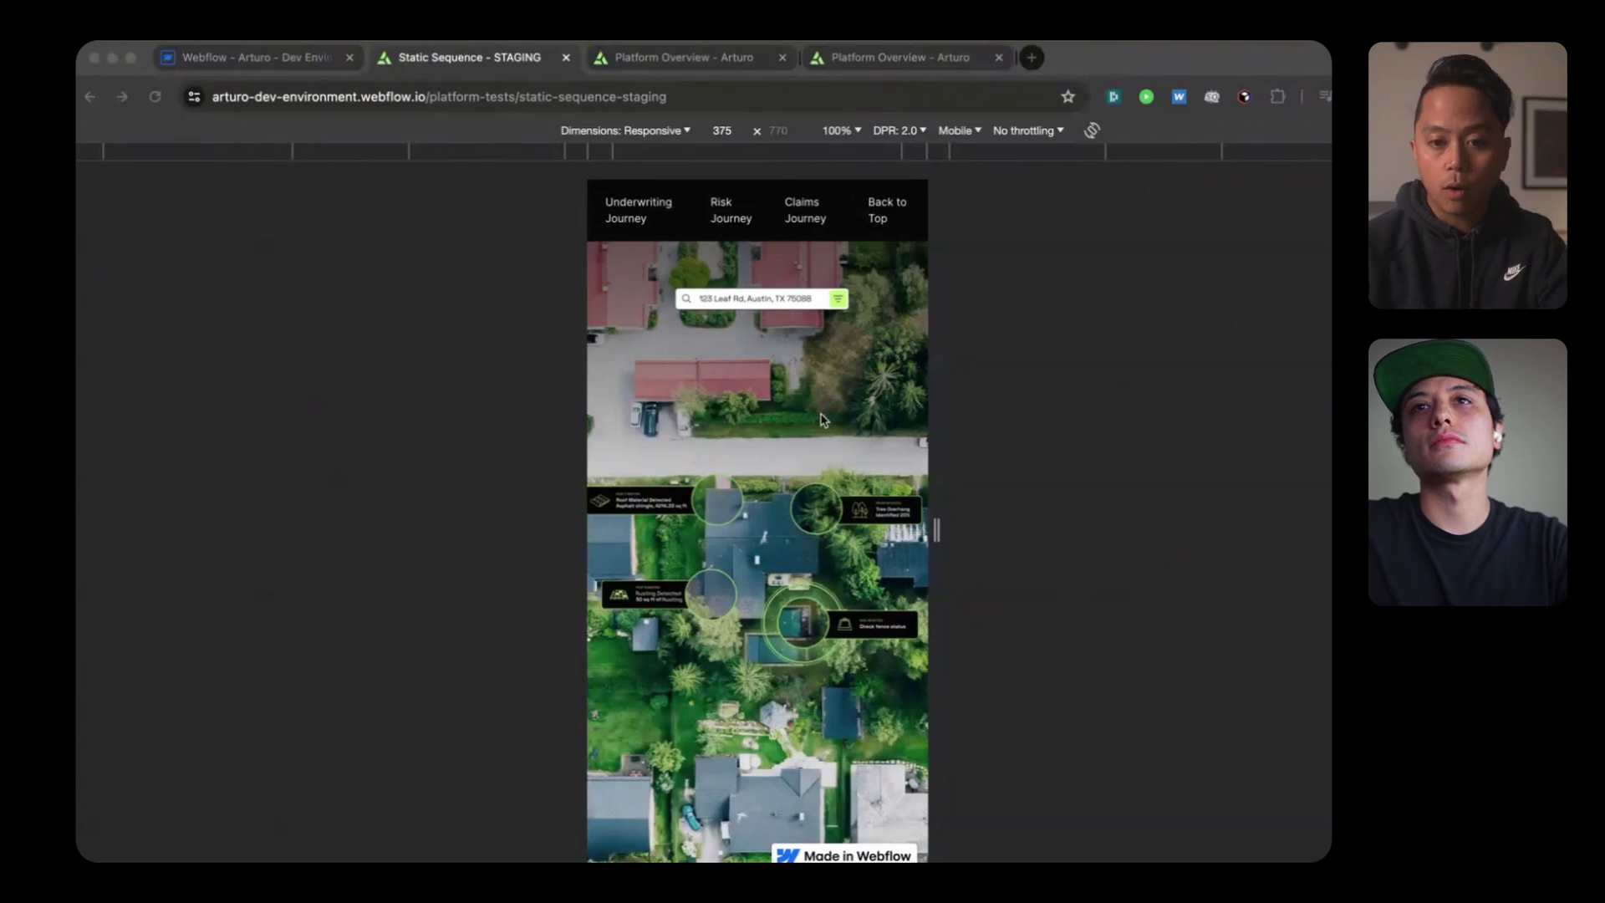
scroll(819, 420, down, 8)
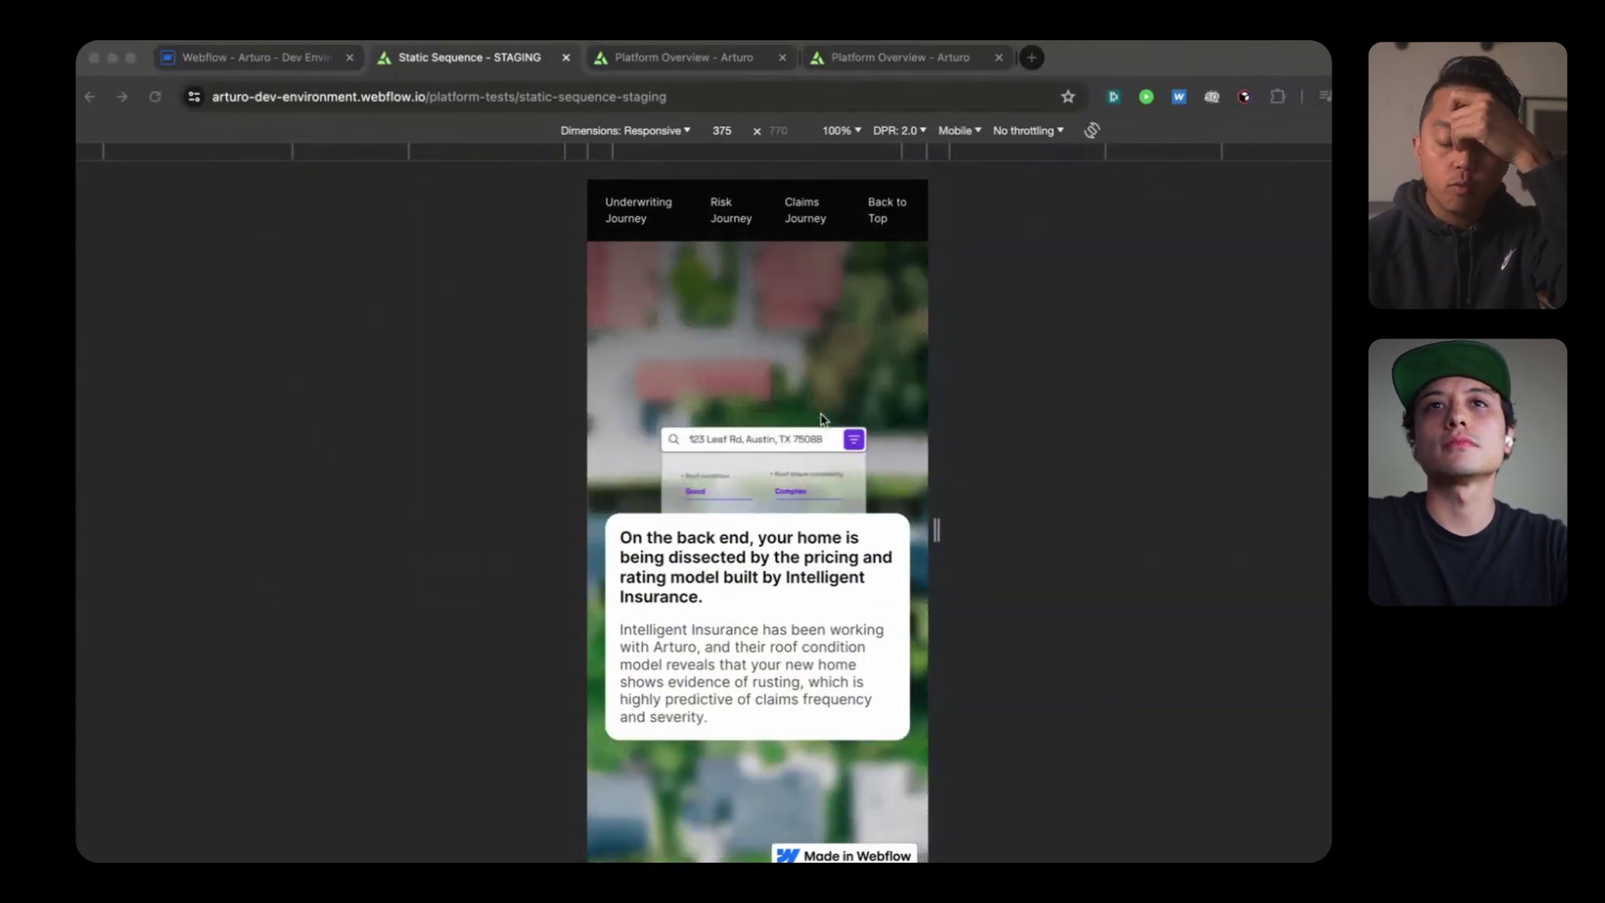
scroll(822, 420, down, 4)
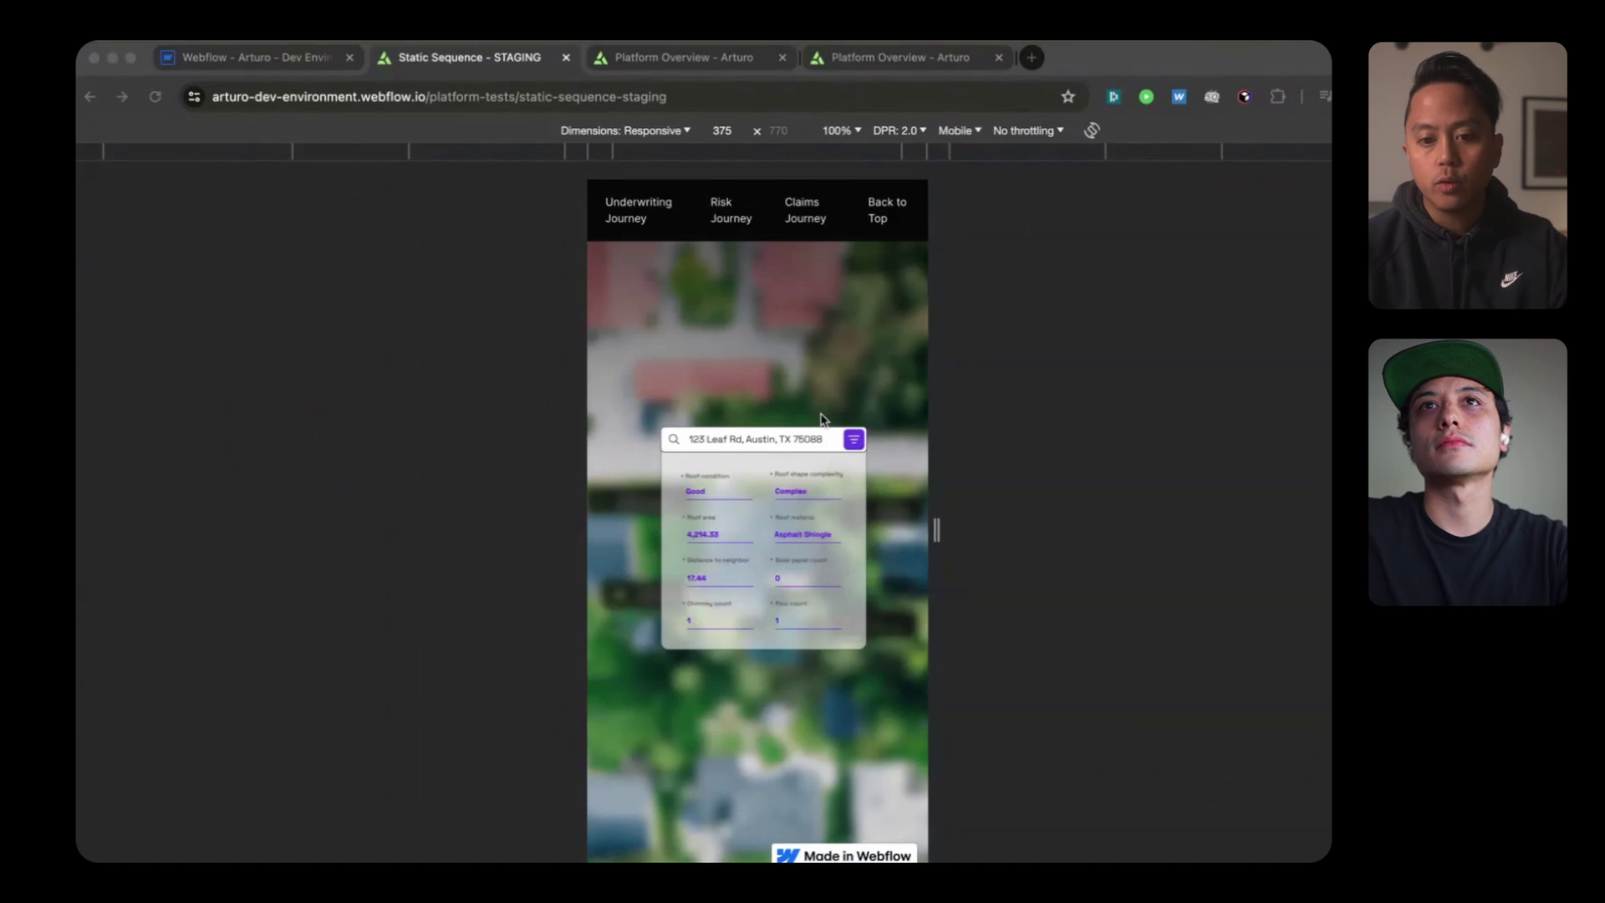
Step: Examine the Inspection text, the hard-hat inspector scene with its cards, and the tablet aerial scene up to the portfolio risk card
scroll(819, 419, down, 10)
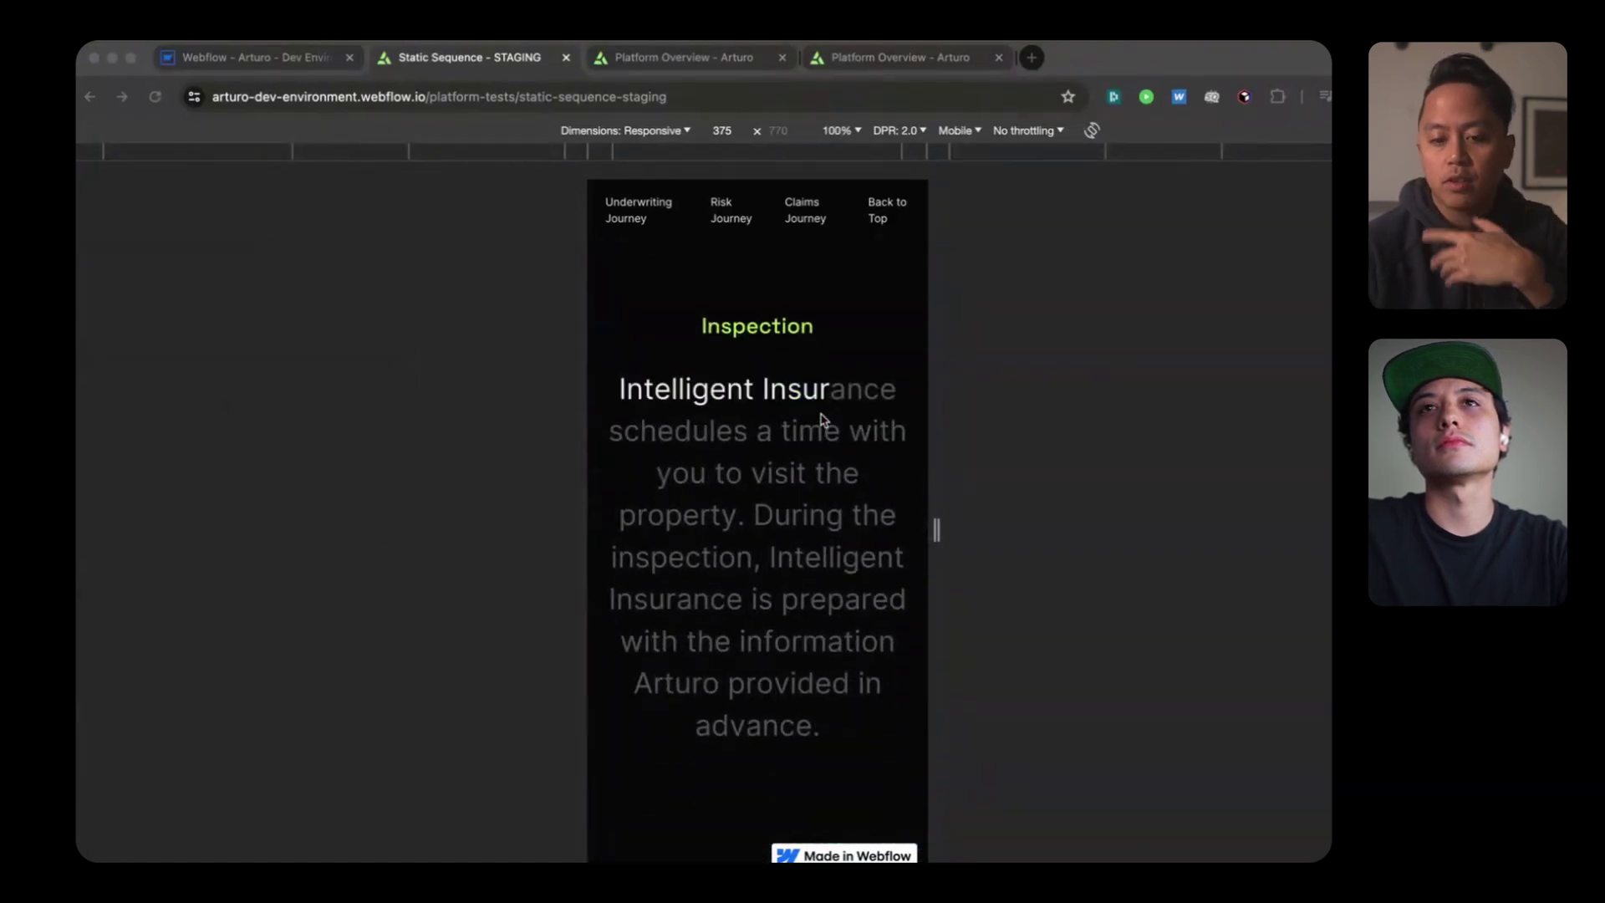
scroll(819, 419, down, 10)
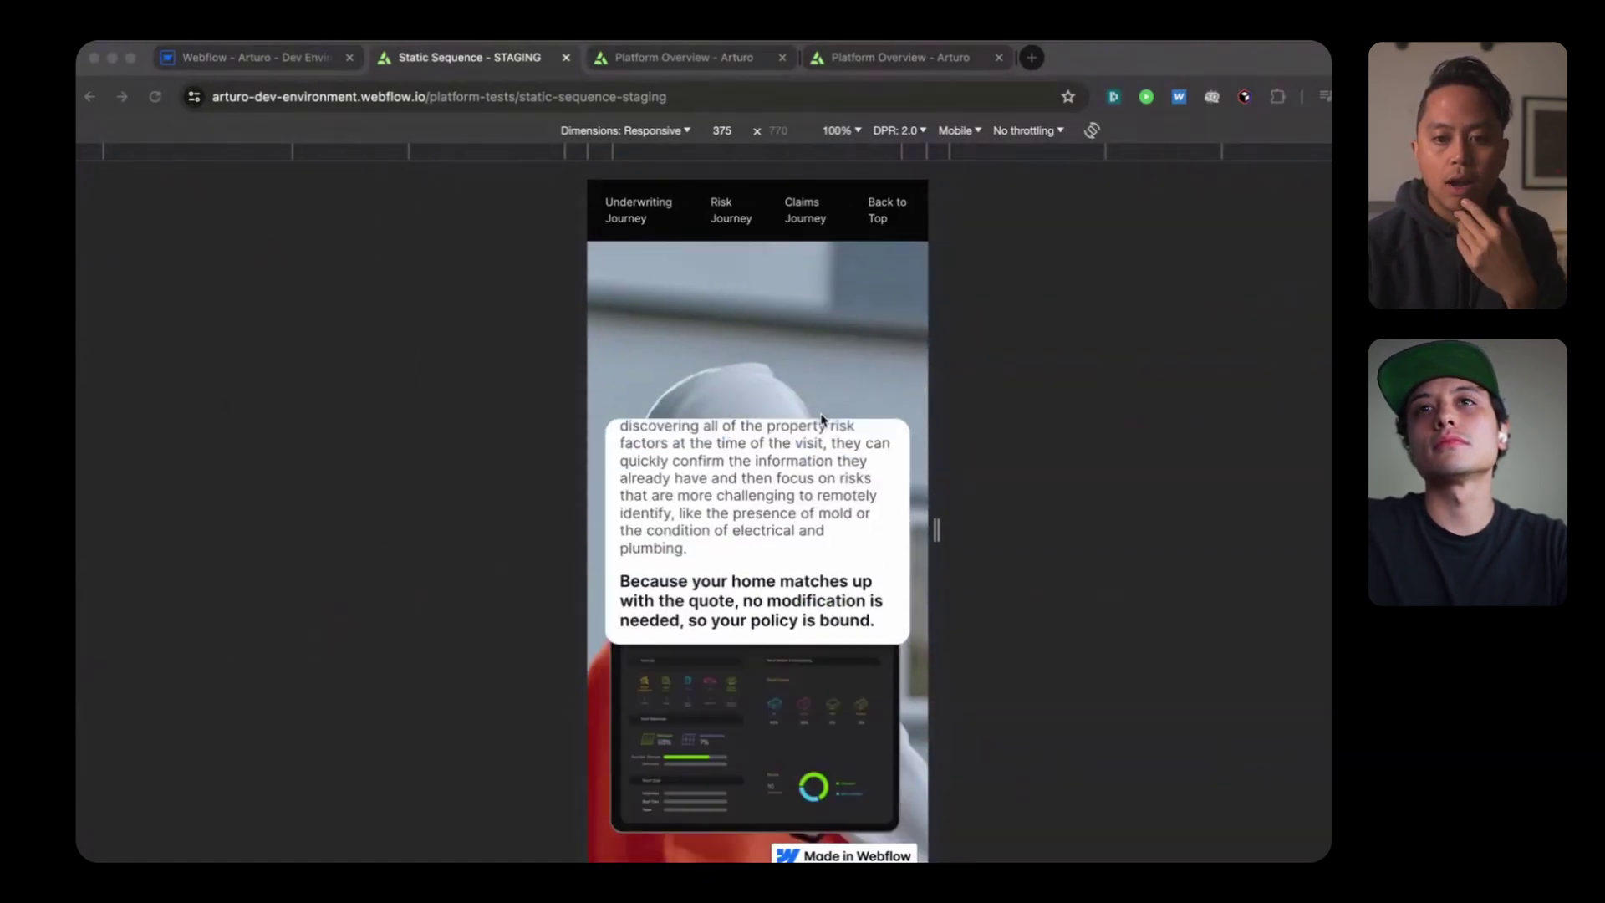
scroll(822, 420, down, 10)
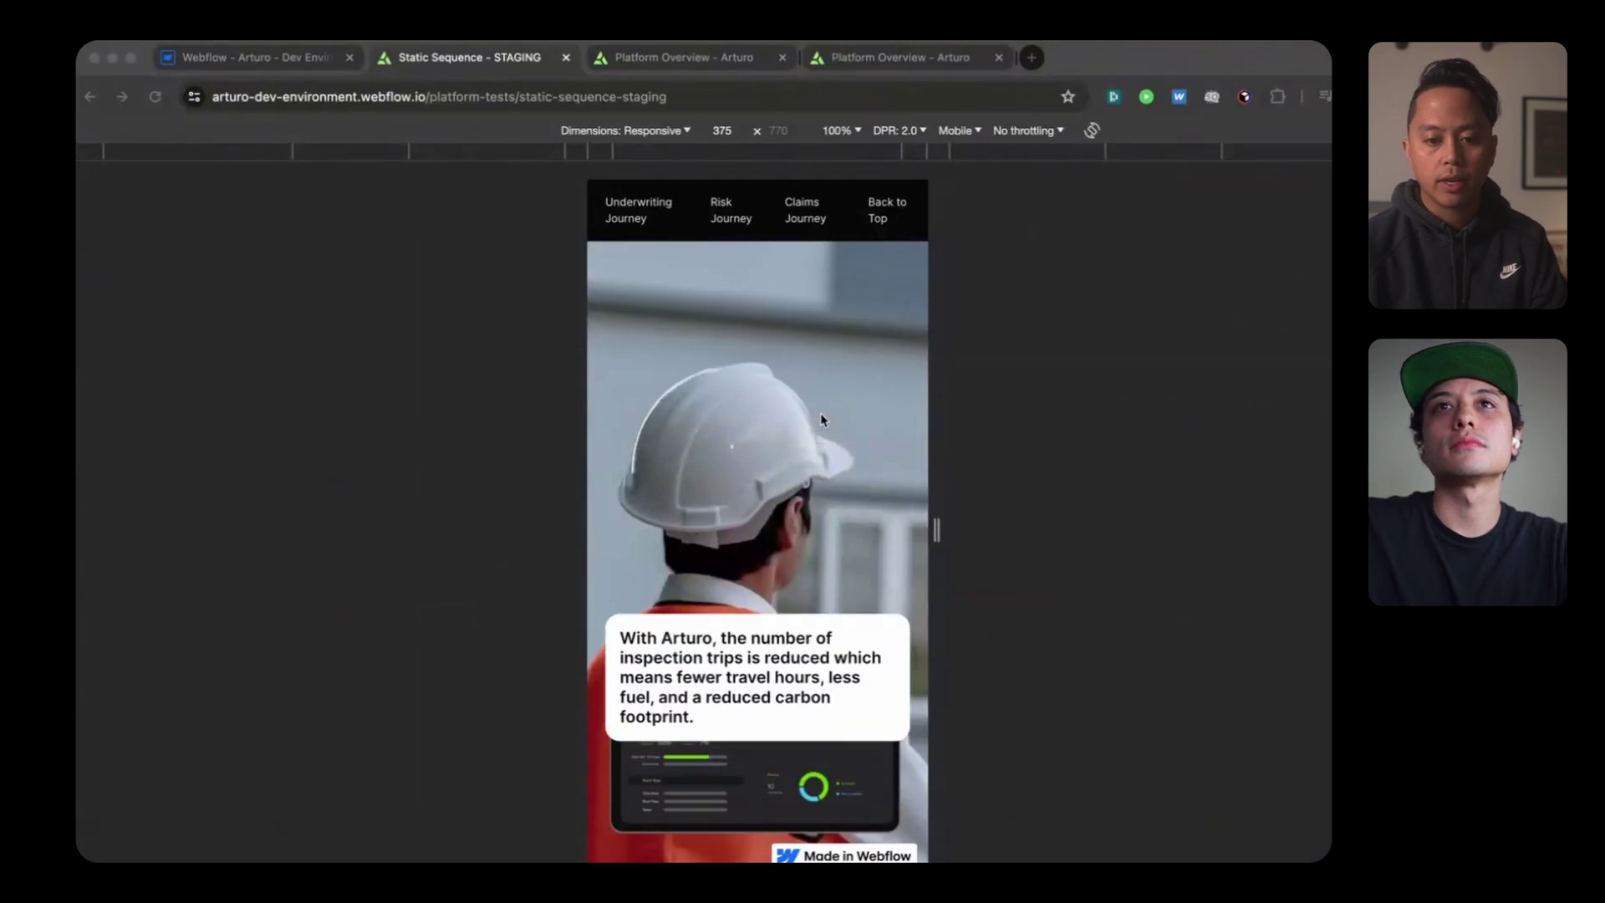
scroll(820, 420, down, 8)
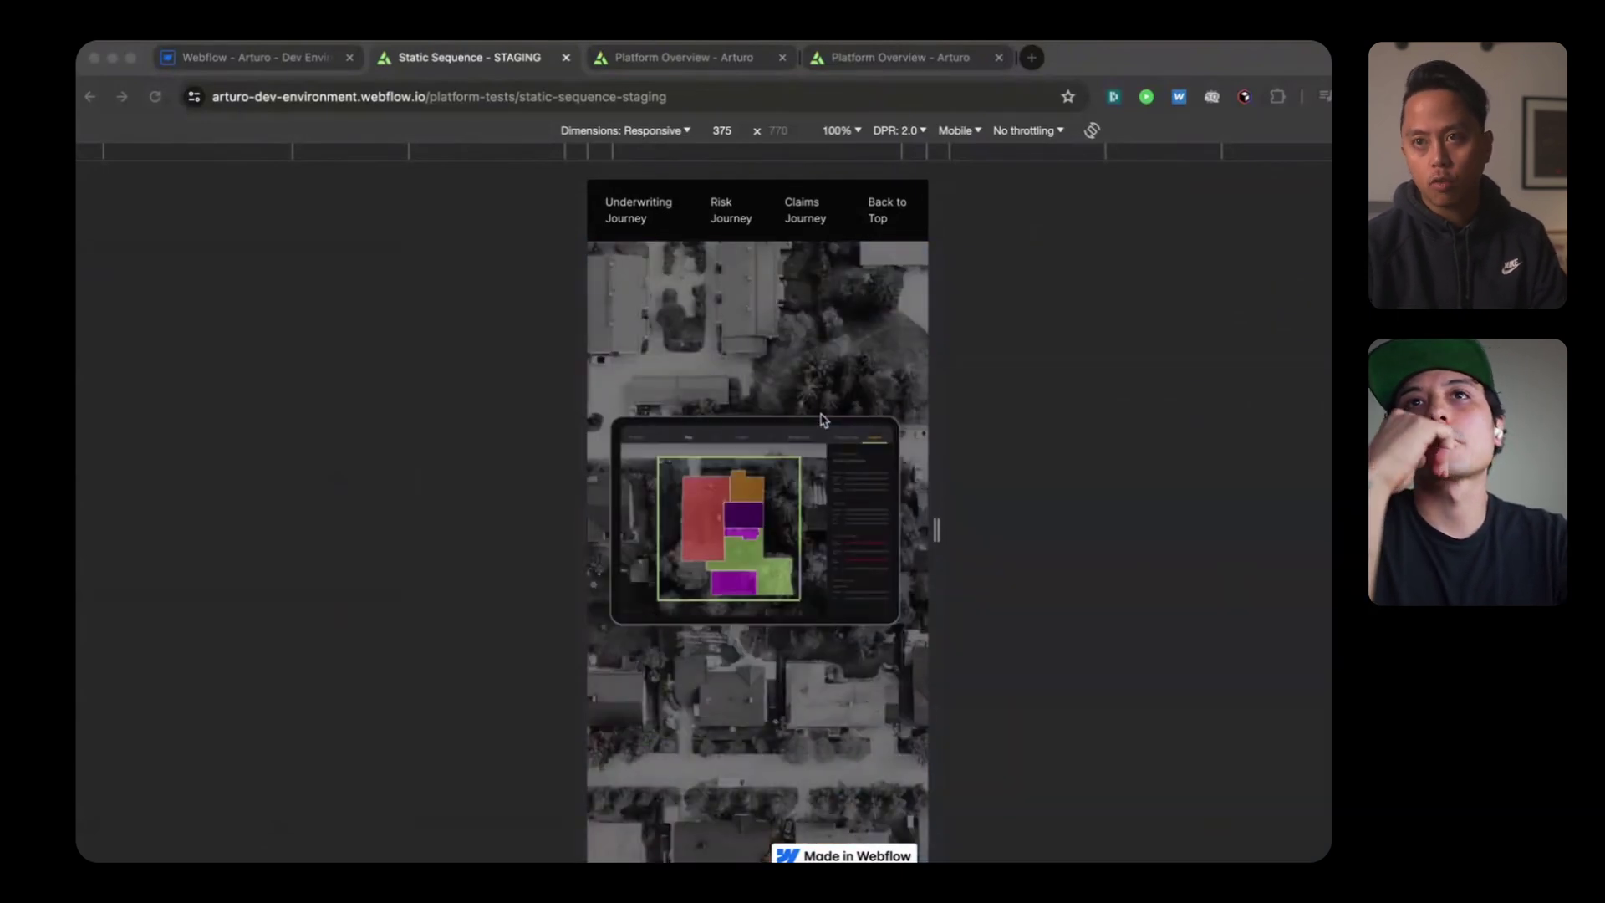
scroll(819, 420, down, 8)
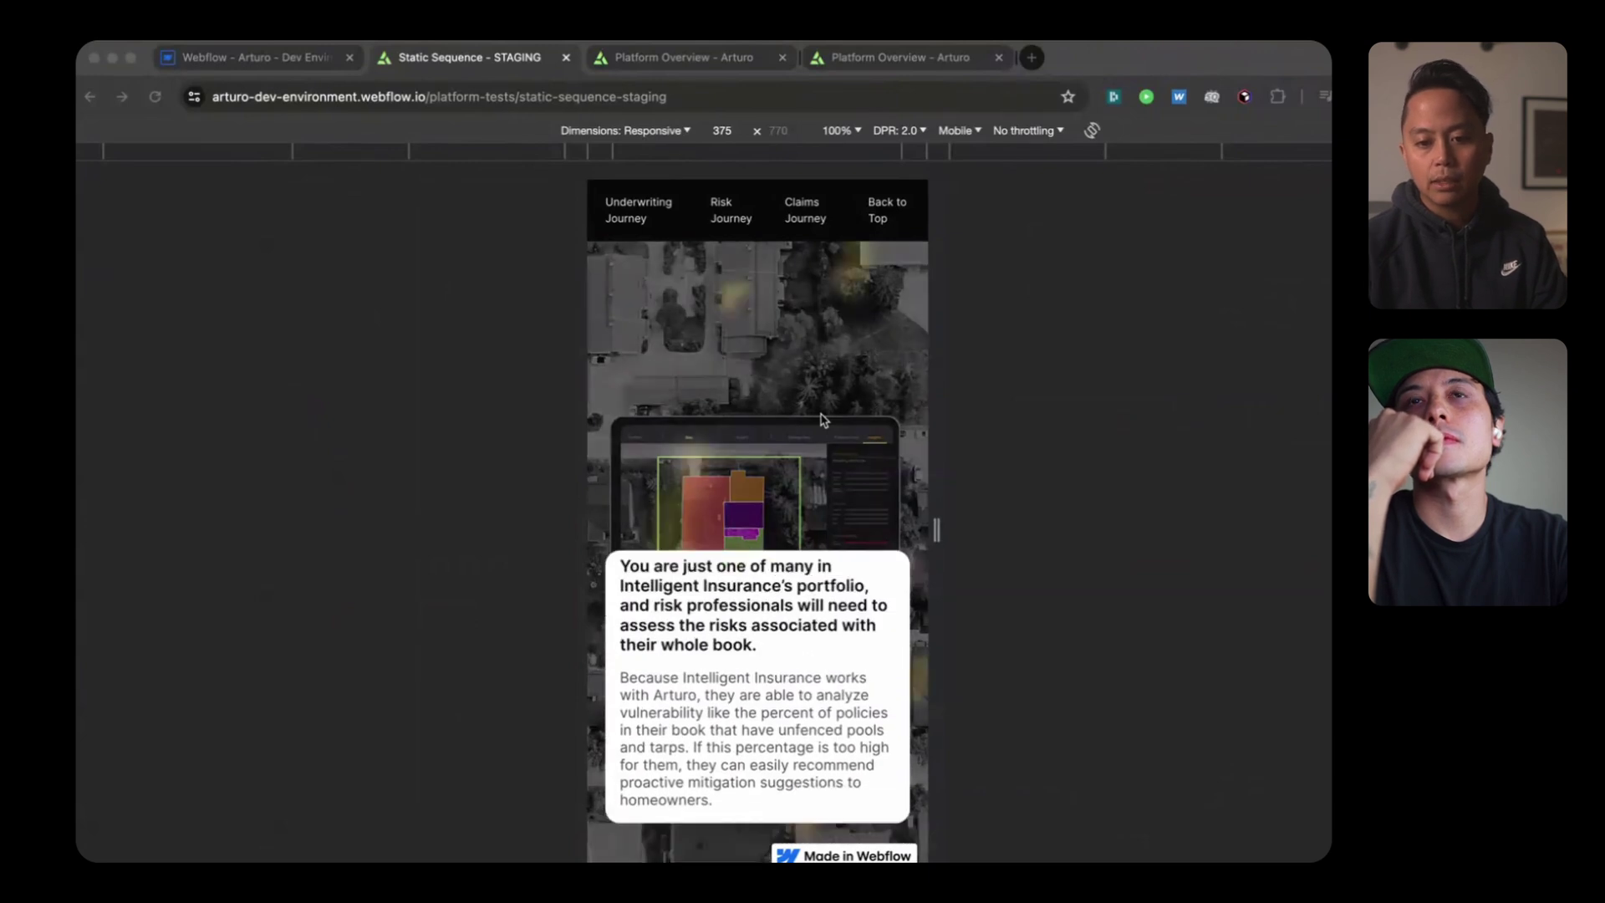
Step: Replay the transition between the hard-hat inspector and the tablet over the aerial view in both directions
scroll(820, 420, up, 8)
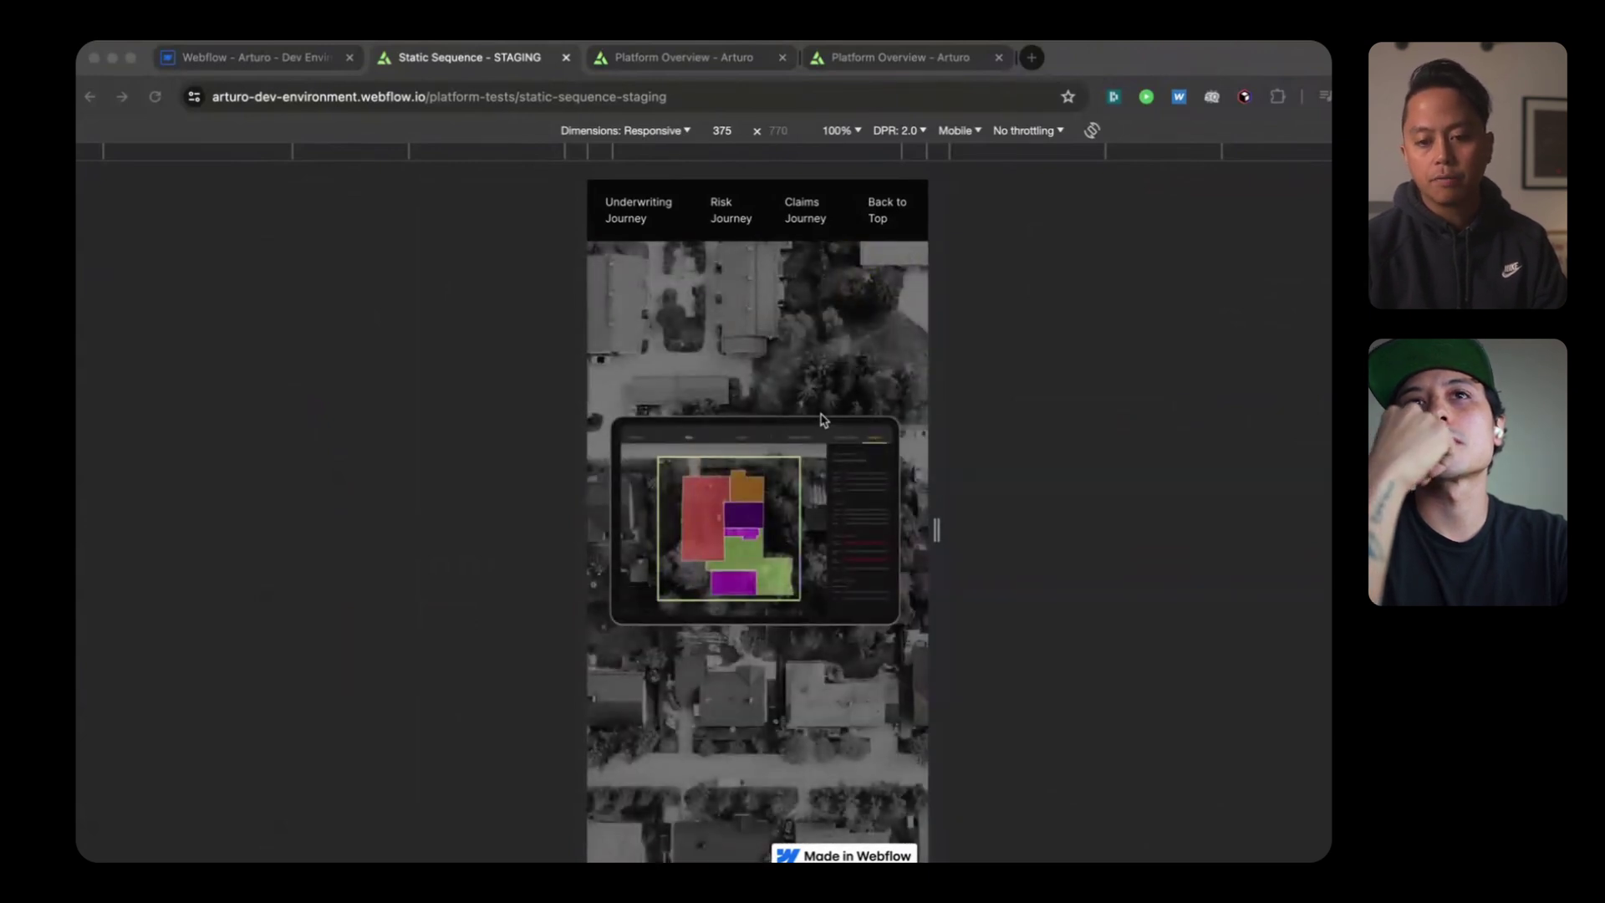
scroll(820, 420, up, 5)
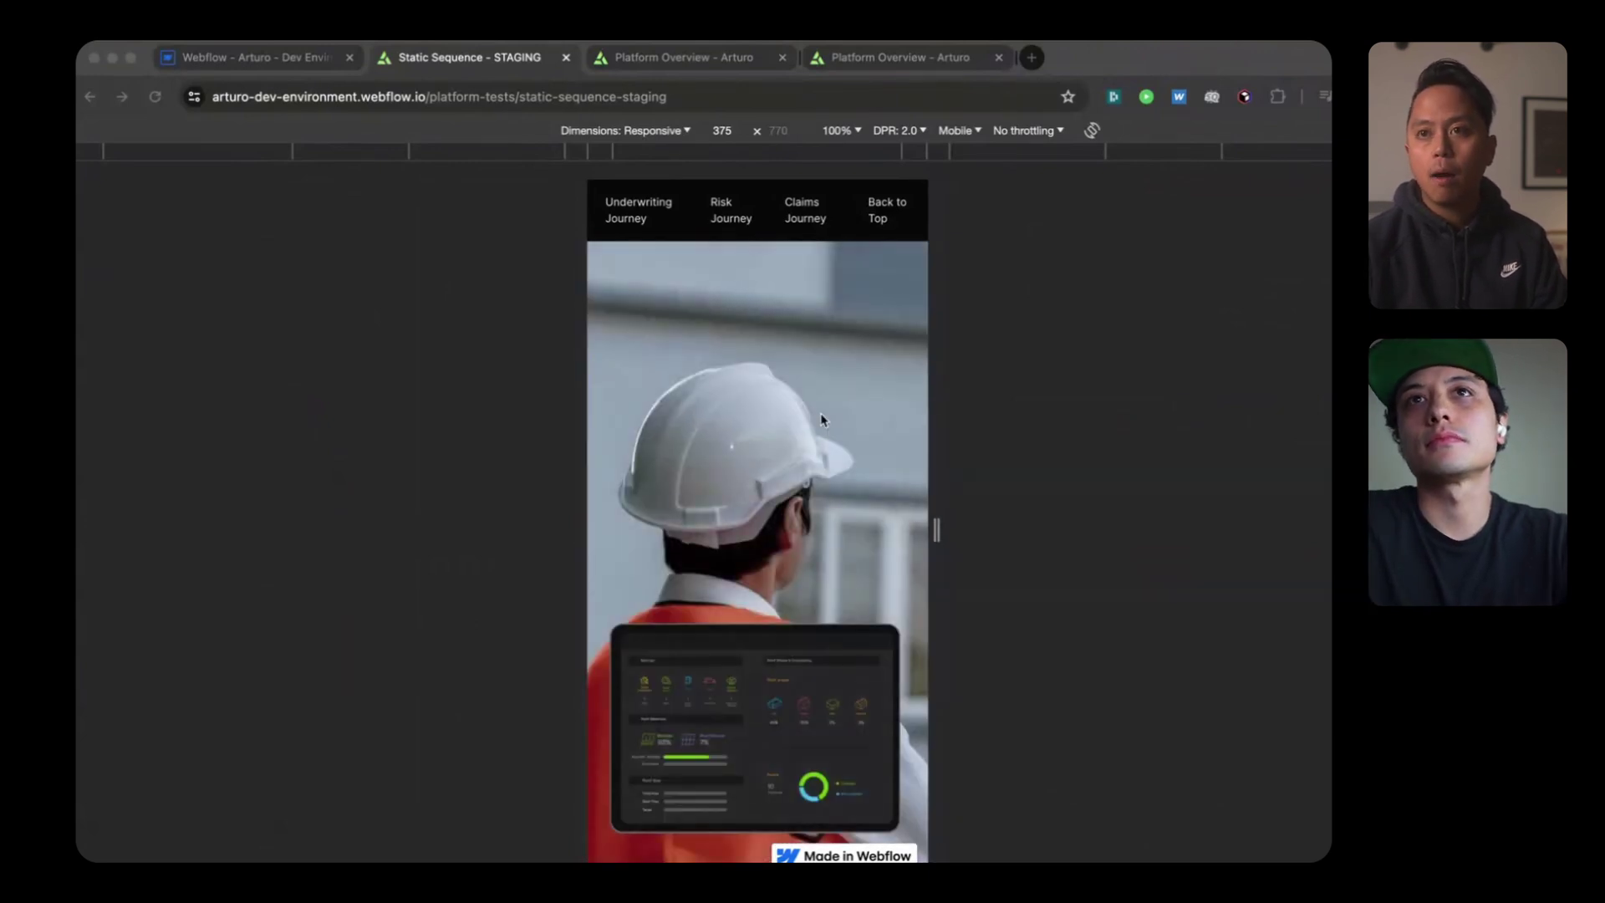
scroll(820, 420, down, 5)
scroll(820, 420, up, 5)
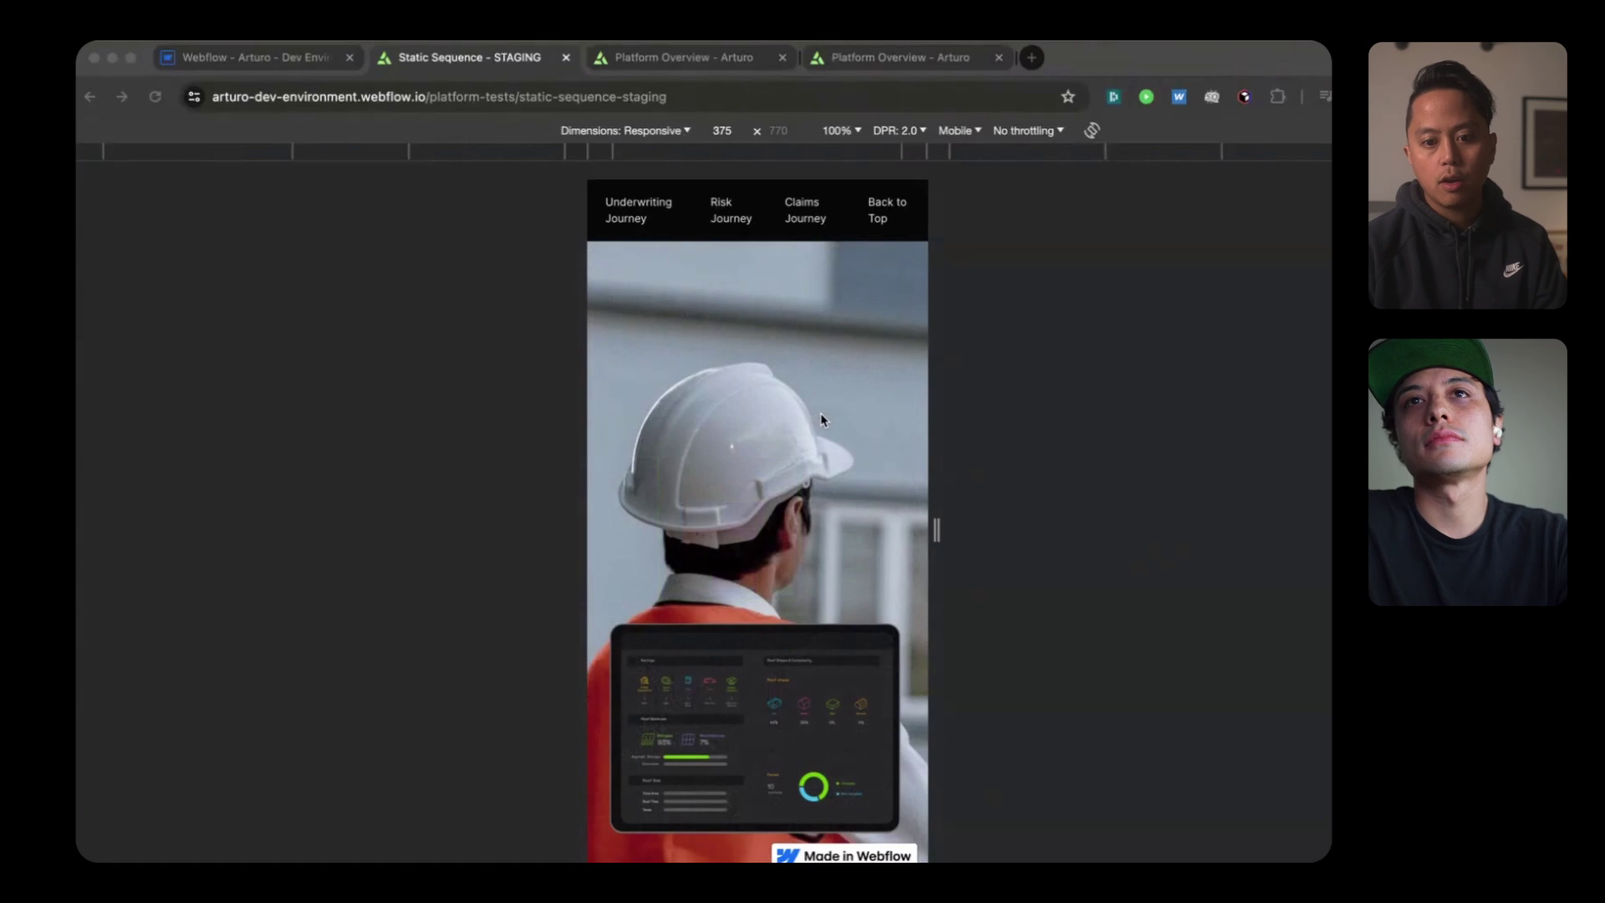
scroll(819, 419, down, 5)
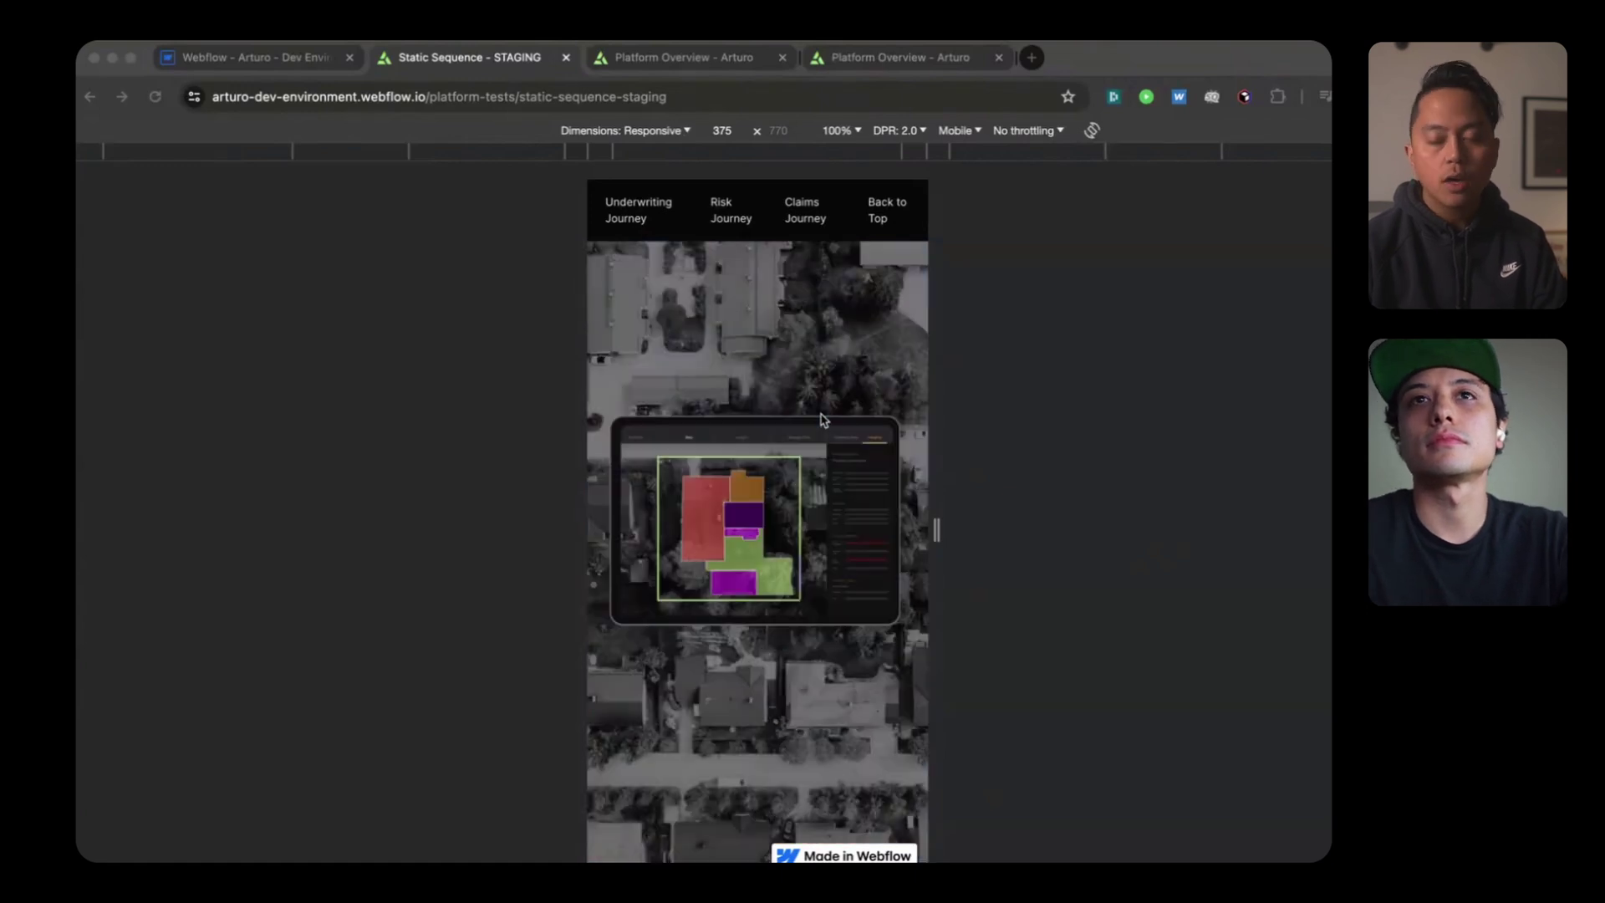
Step: Compare the tablet aerial scene with the state risk map behind the portfolio card by replaying their transition
scroll(820, 419, down, 2)
scroll(820, 419, up, 2)
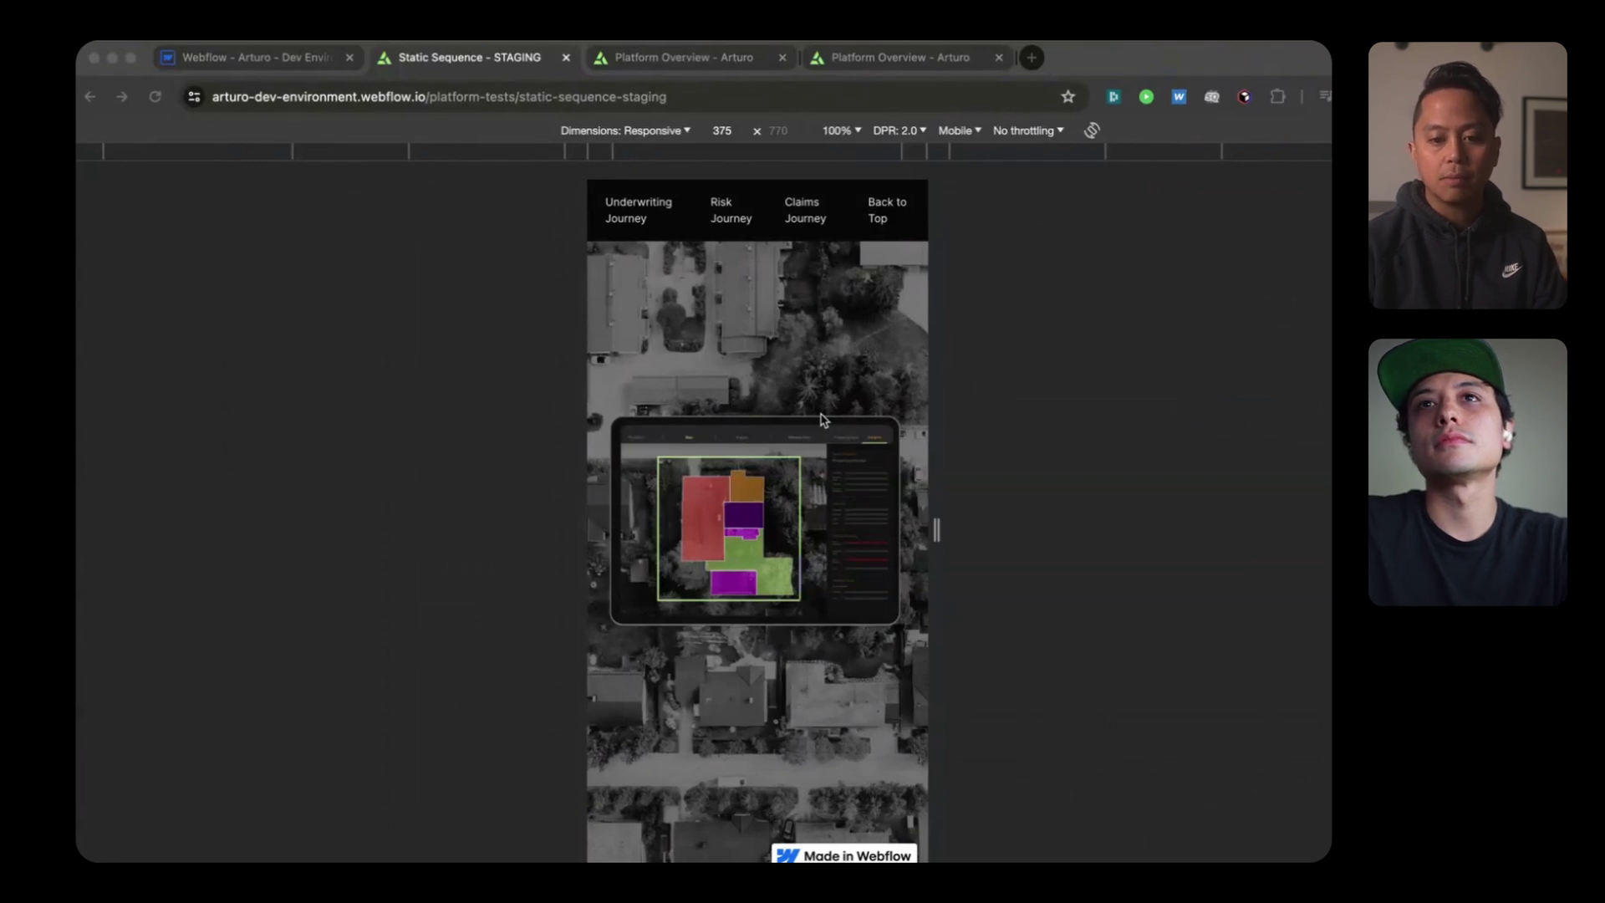
scroll(820, 419, down, 5)
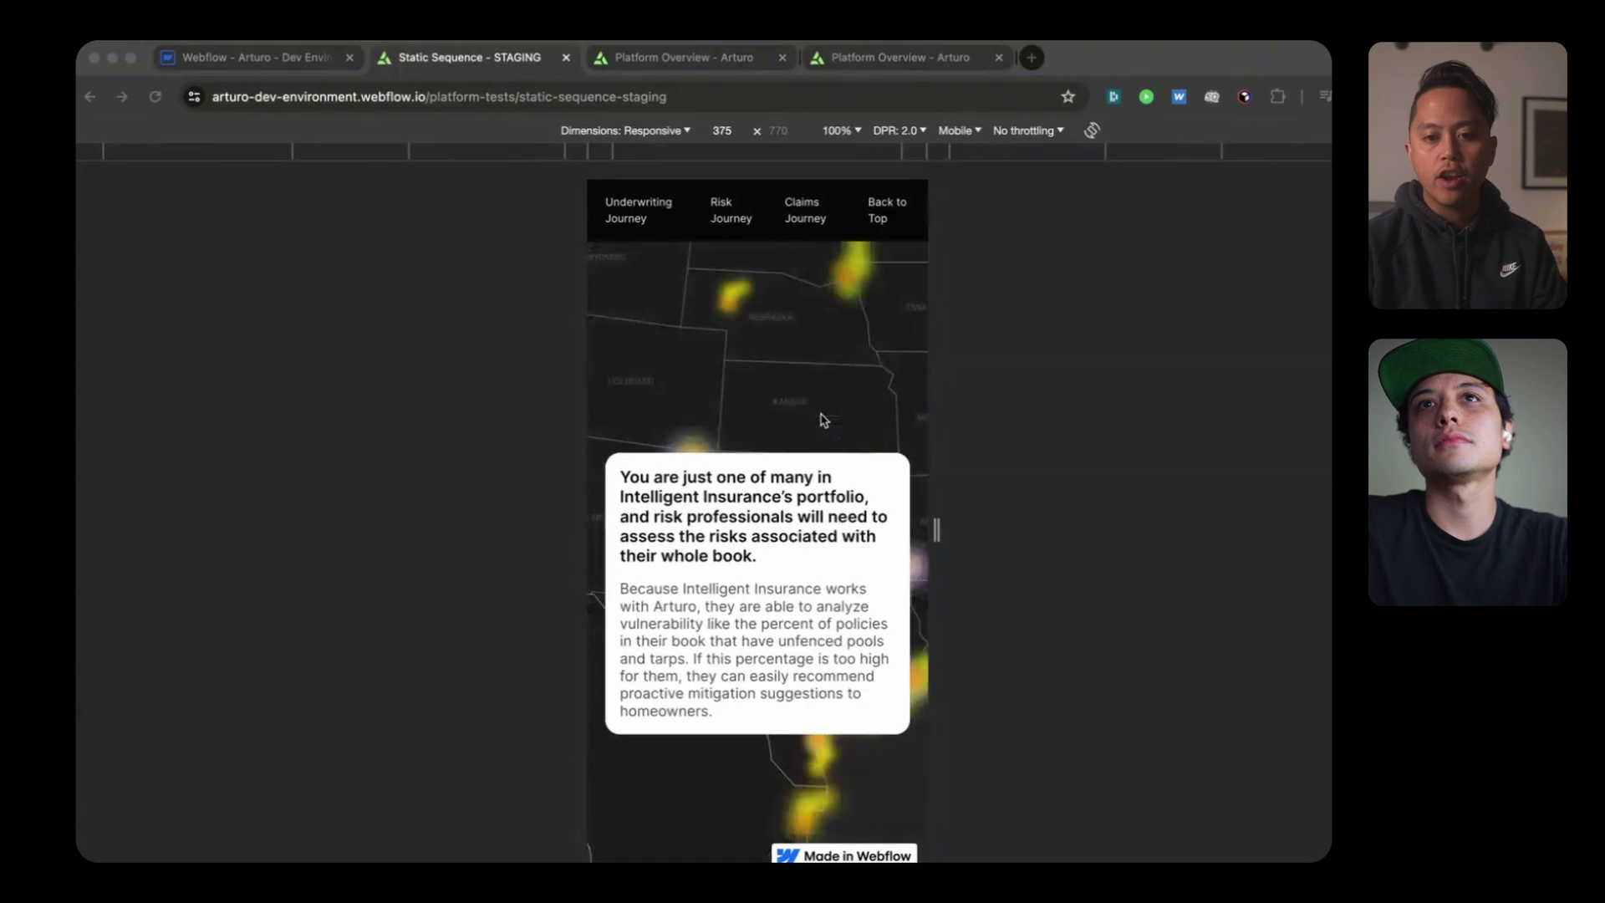
scroll(810, 350, up, 5)
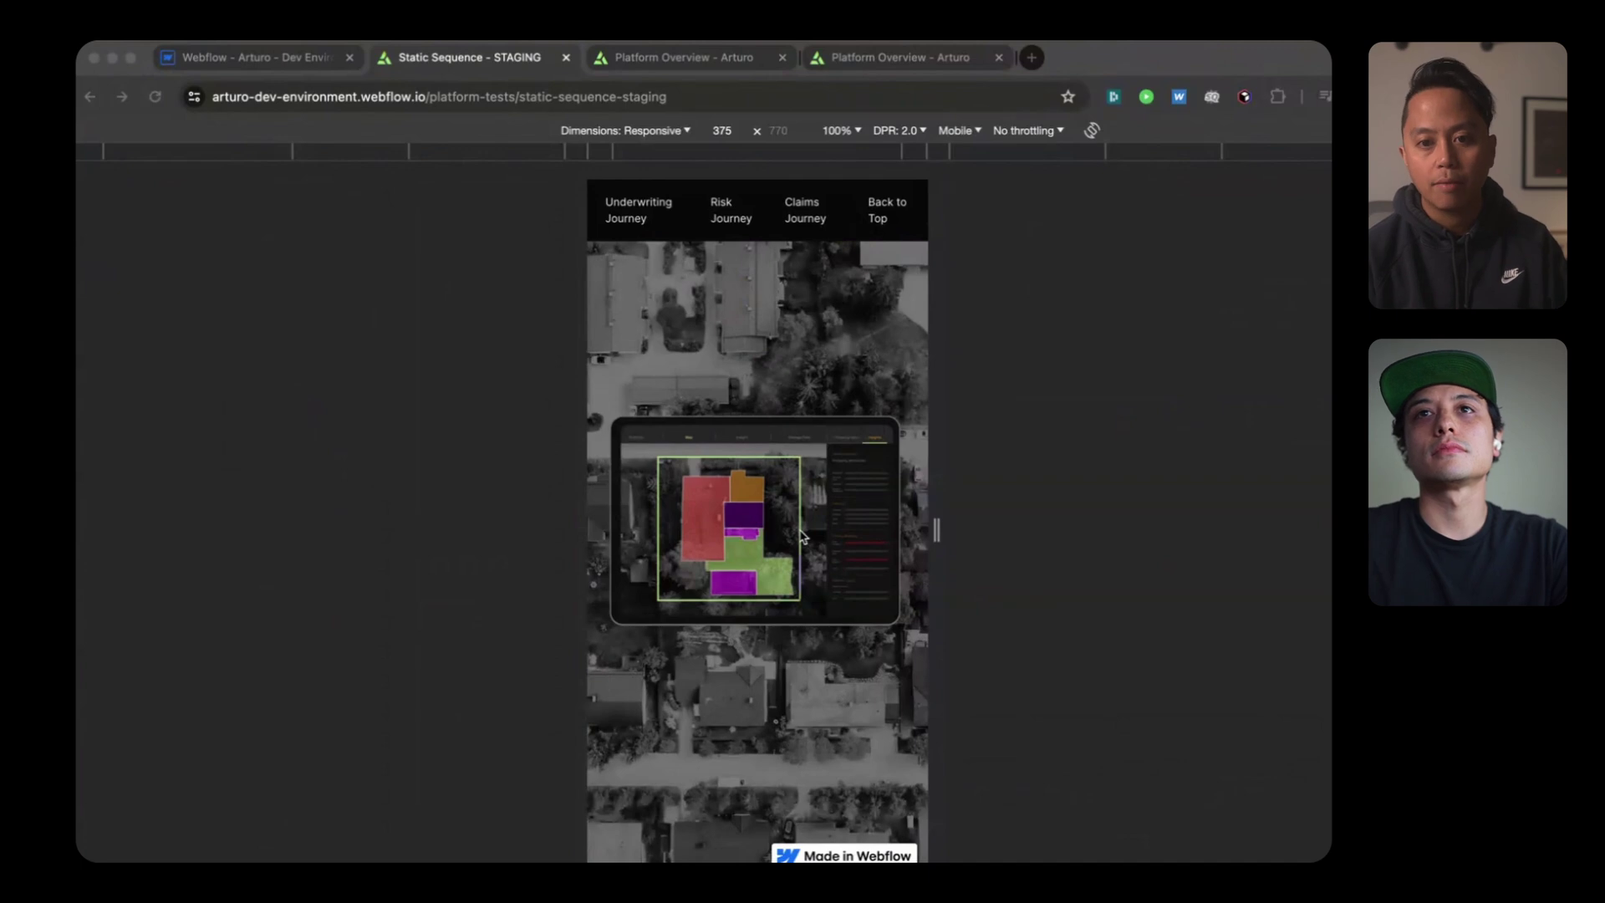
Step: Switch to the Webflow project and expand the page structure through main-wrapper and the first section_platform-lottie to the contents of its platform-lottie_track
click(300, 60)
click(838, 460)
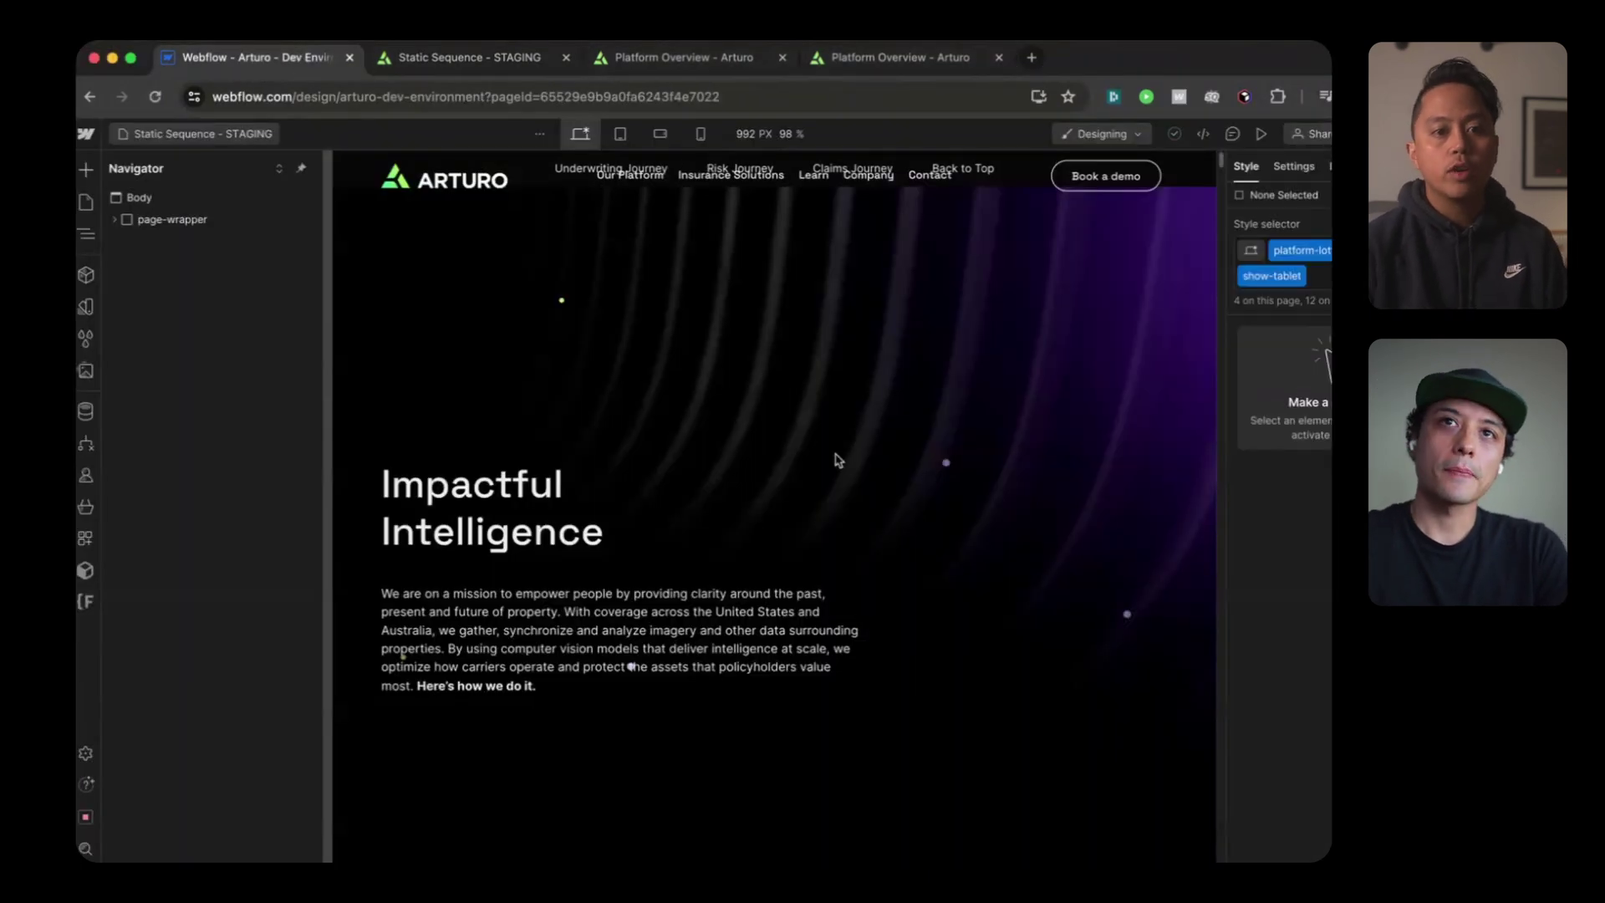
scroll(839, 460, down, 15)
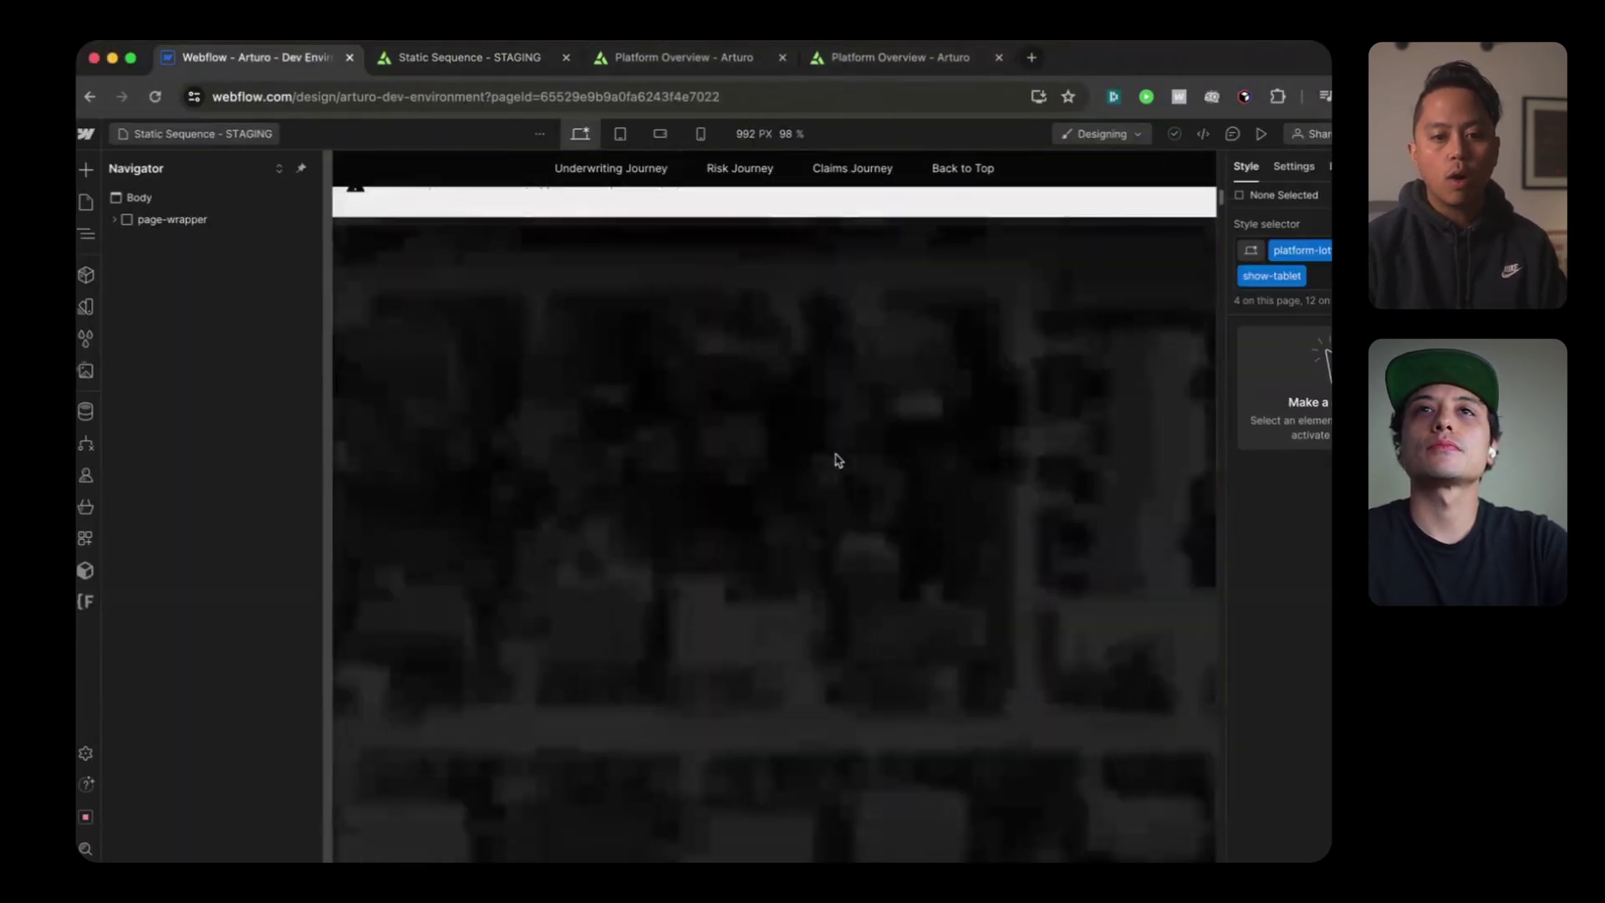
click(114, 219)
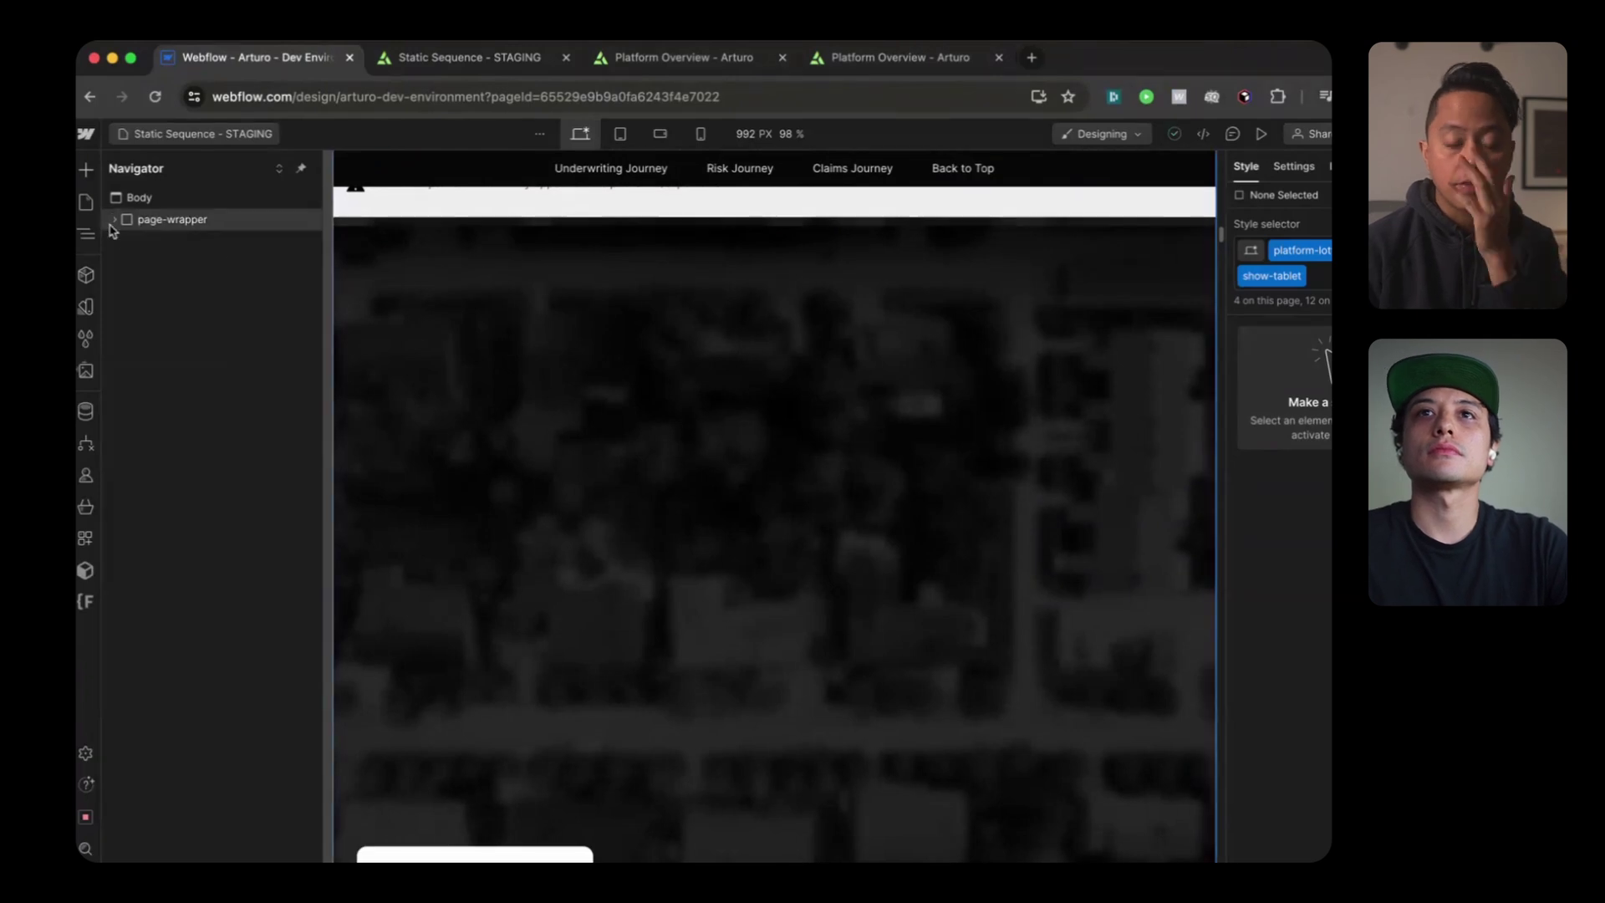
click(125, 328)
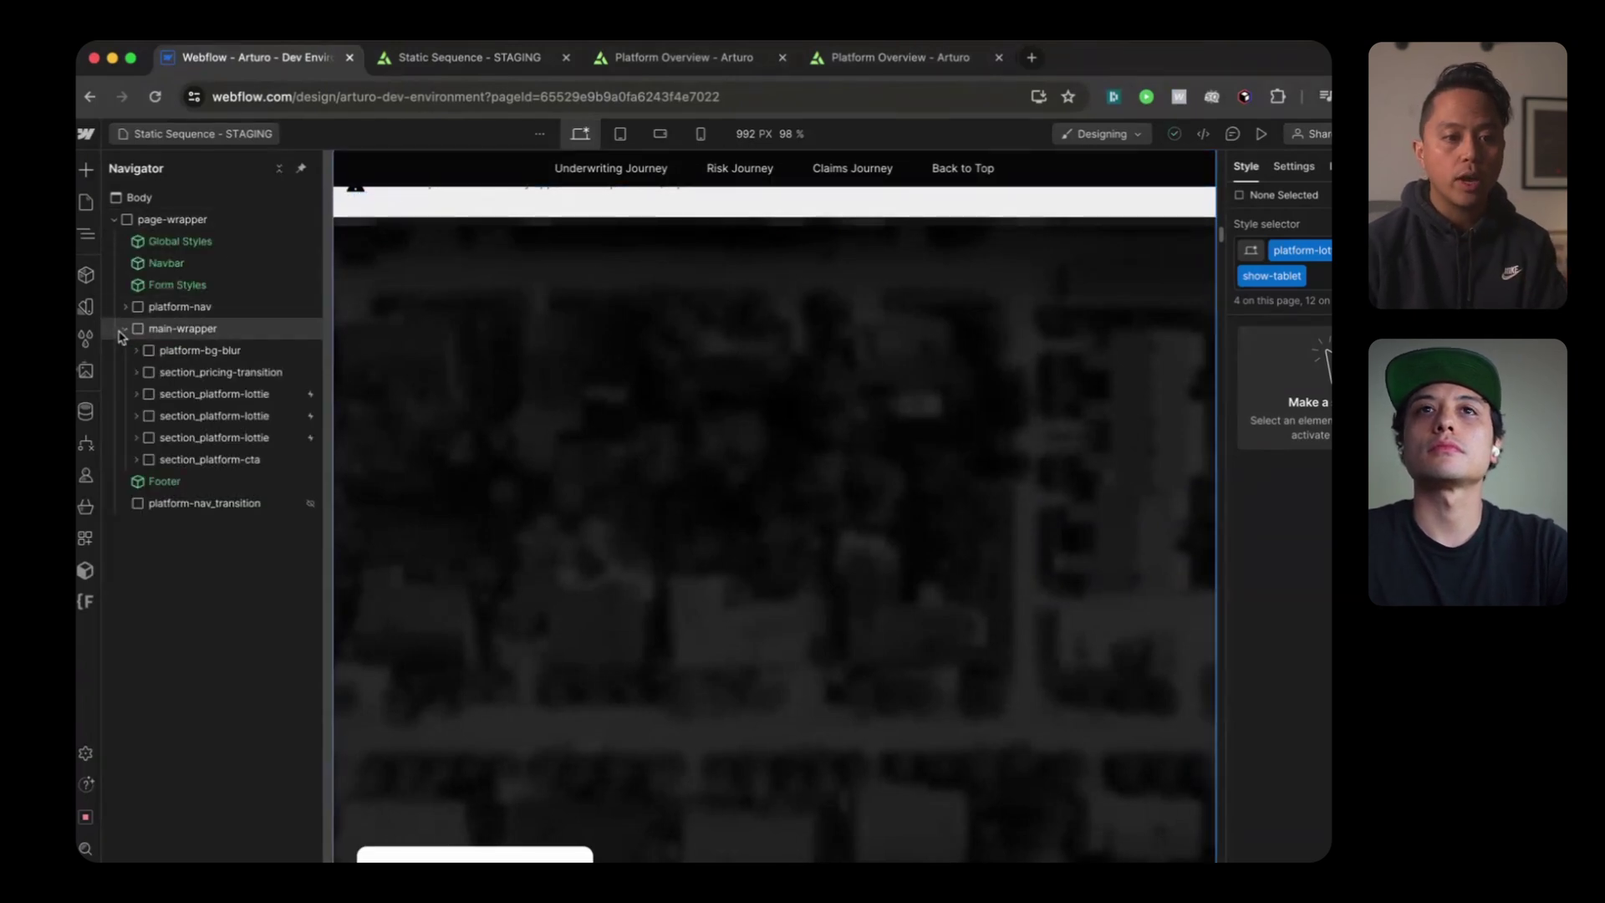
click(137, 394)
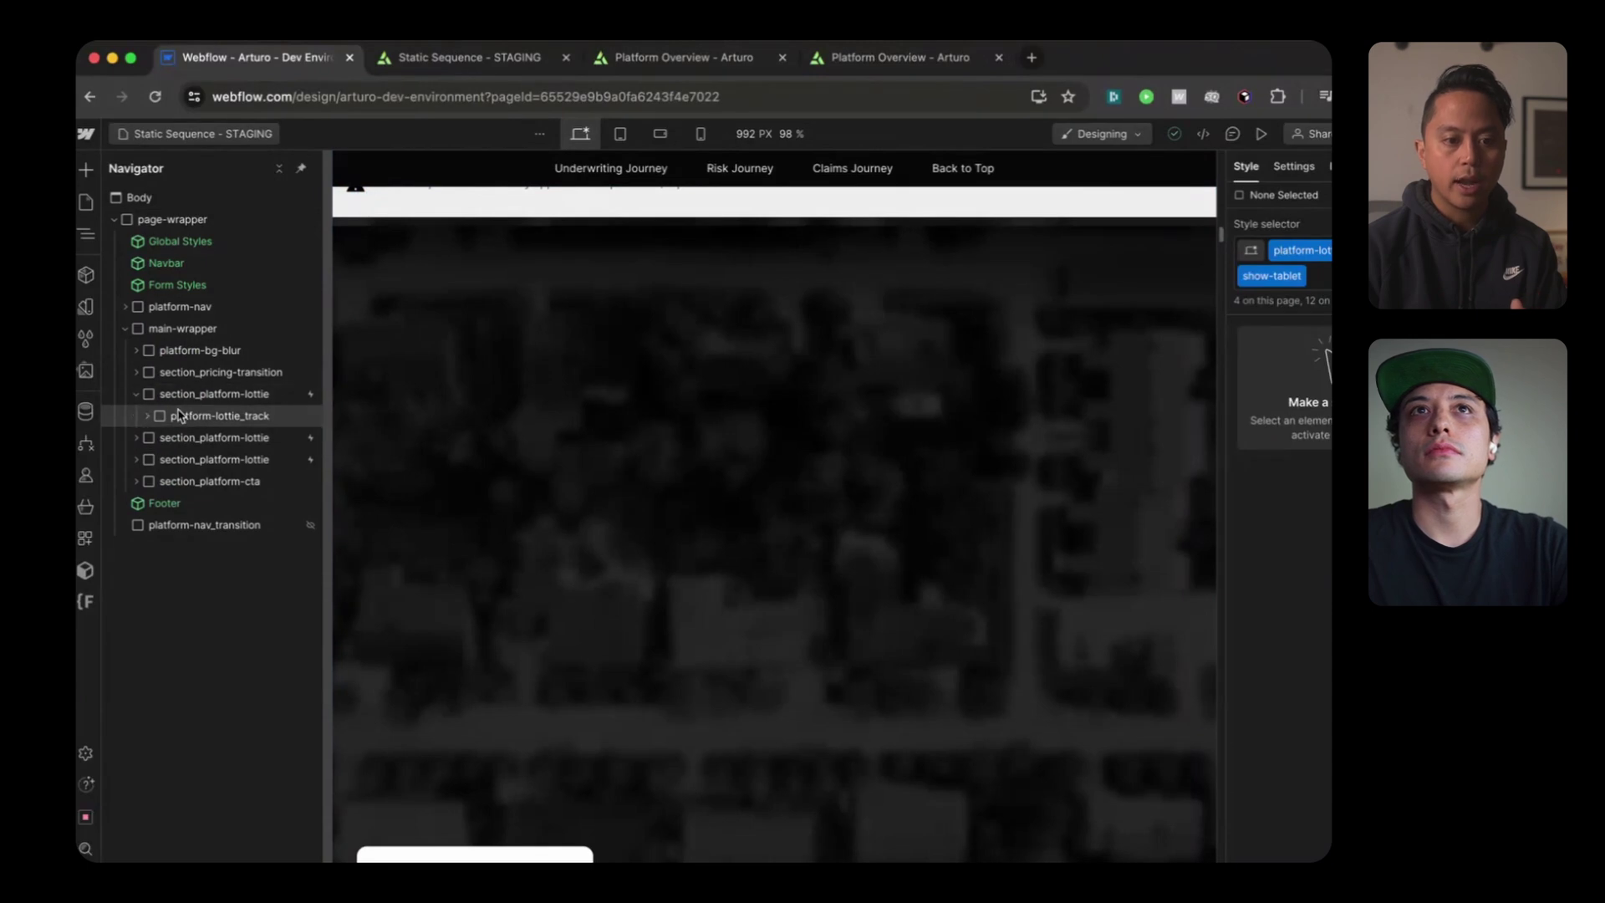
click(148, 416)
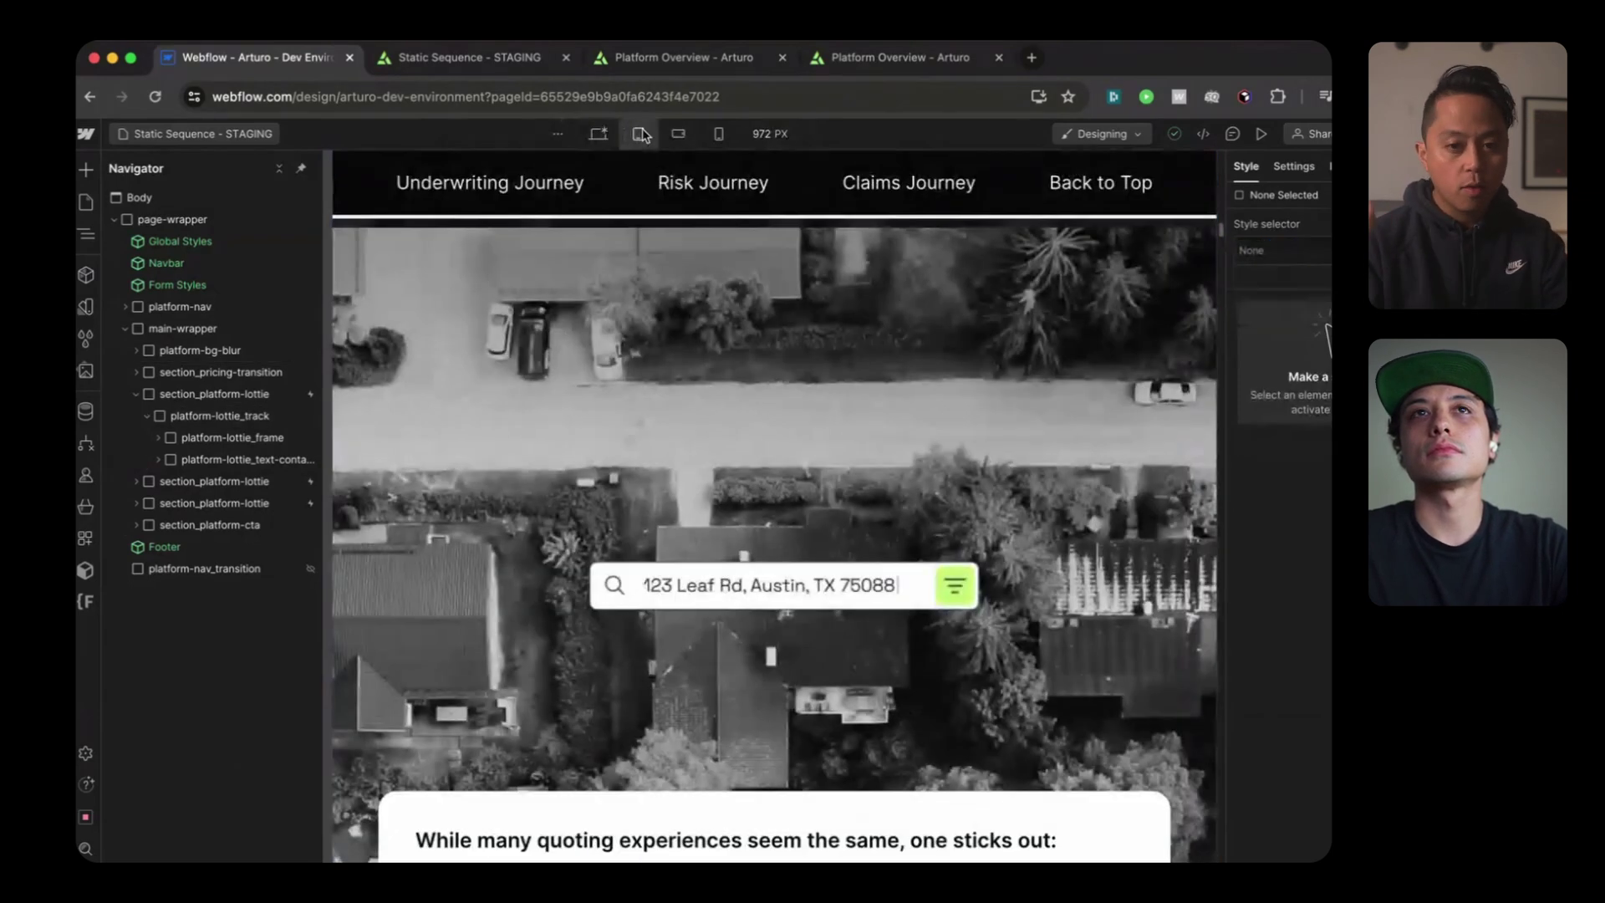
Step: Show the aerial search section at the mobile portrait breakpoint
click(674, 136)
click(718, 133)
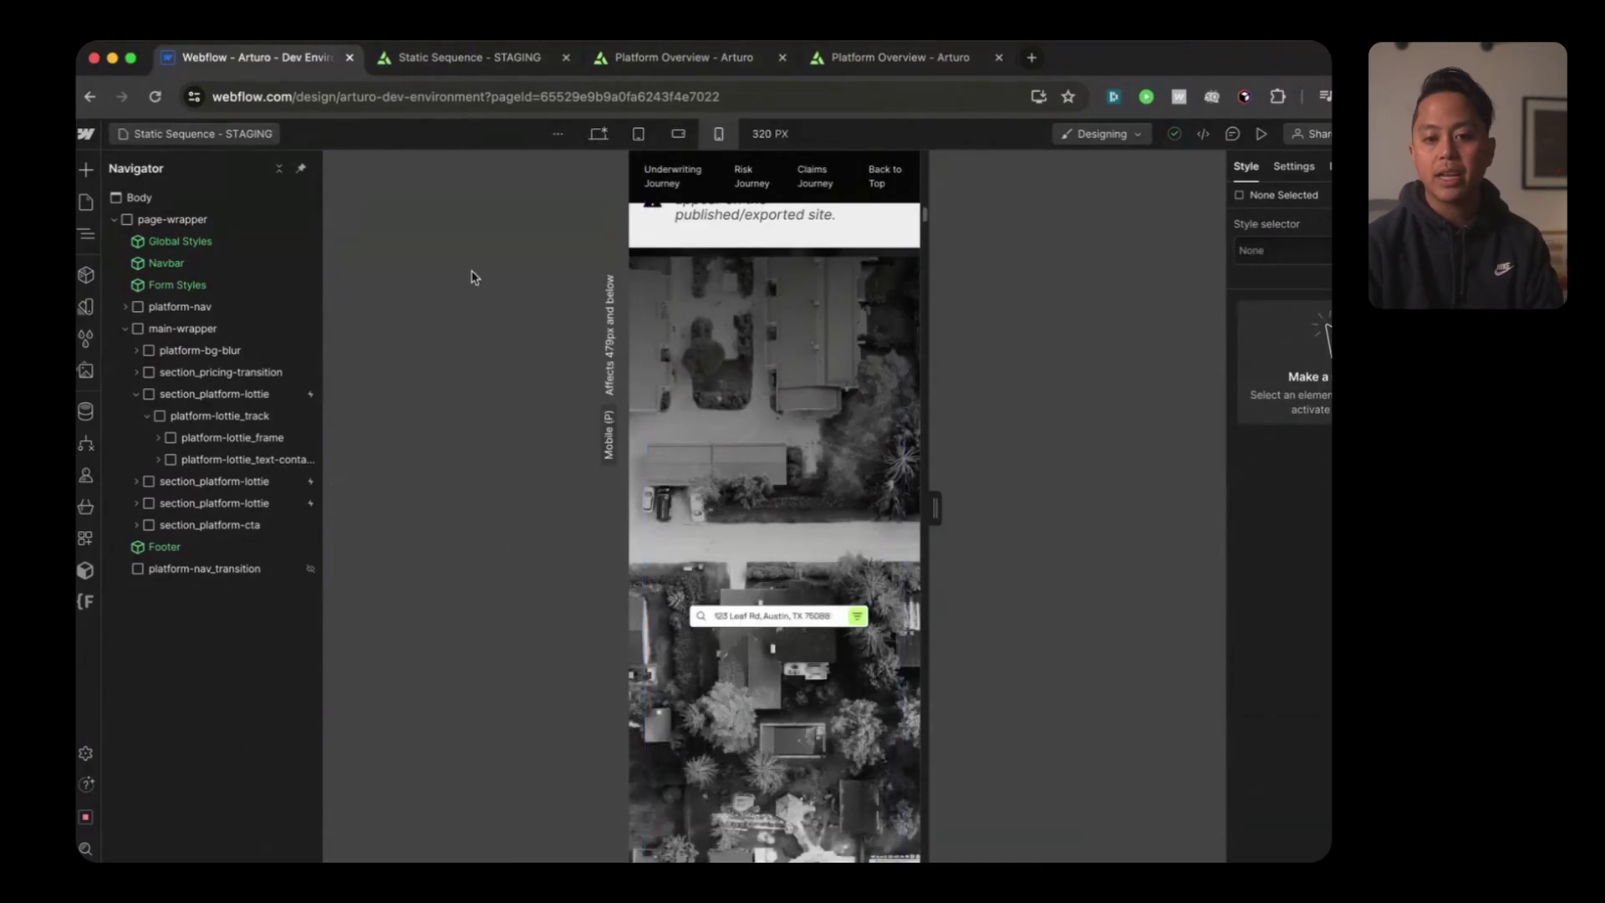
Step: Return to the Static Sequence staging page and examine the mobile scenes from the state risk map to the tablet's insight dashboard
click(492, 65)
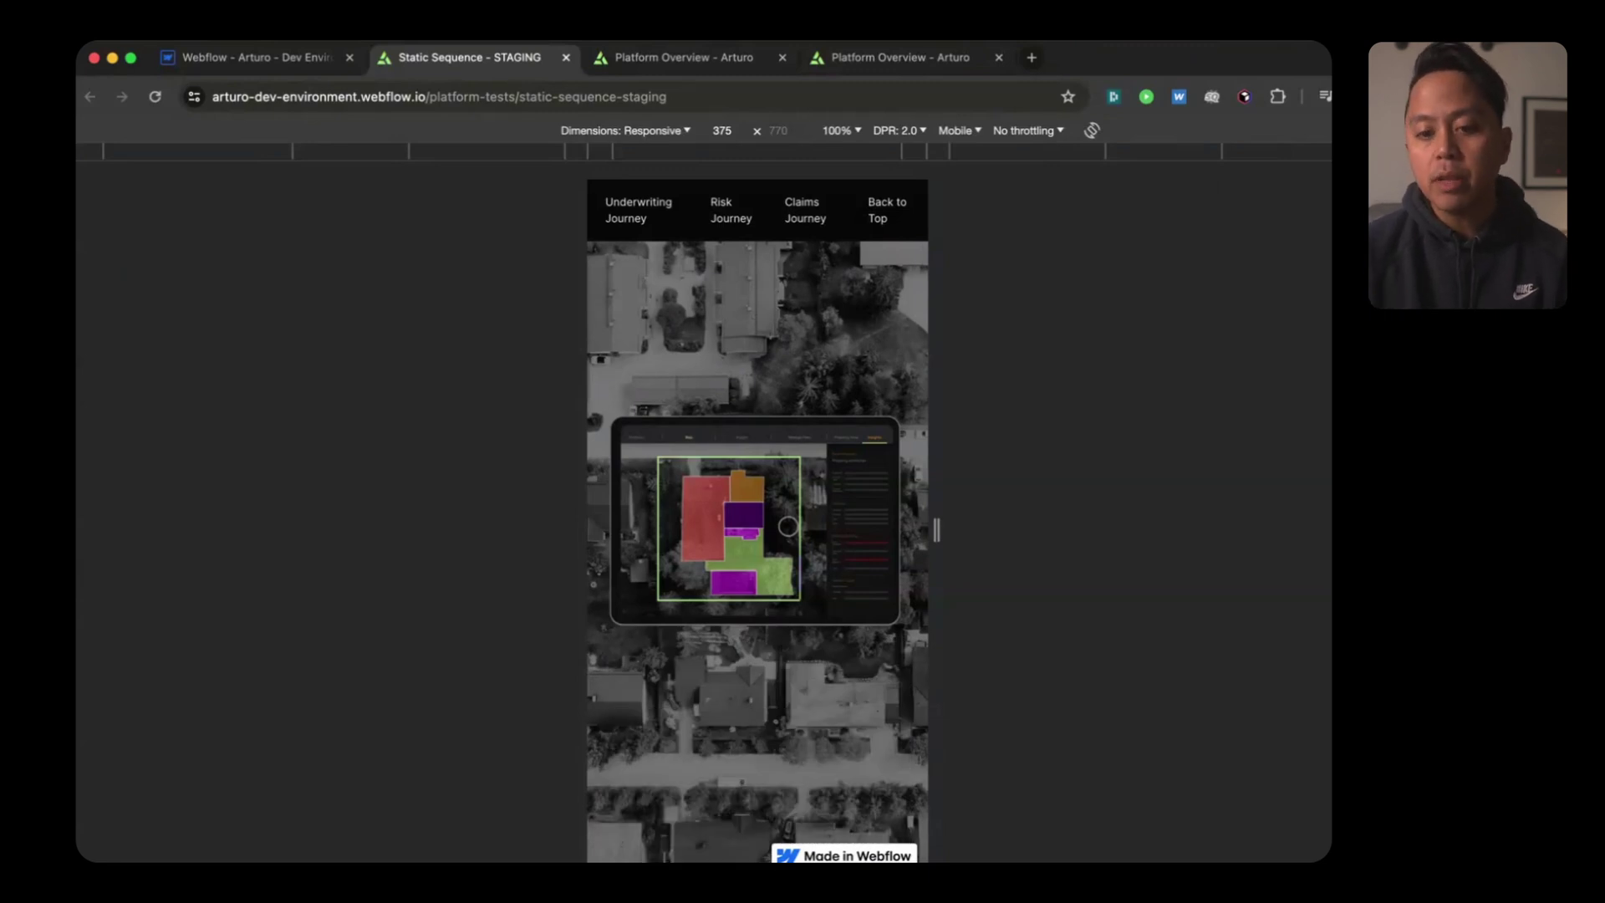
scroll(788, 526, down, 5)
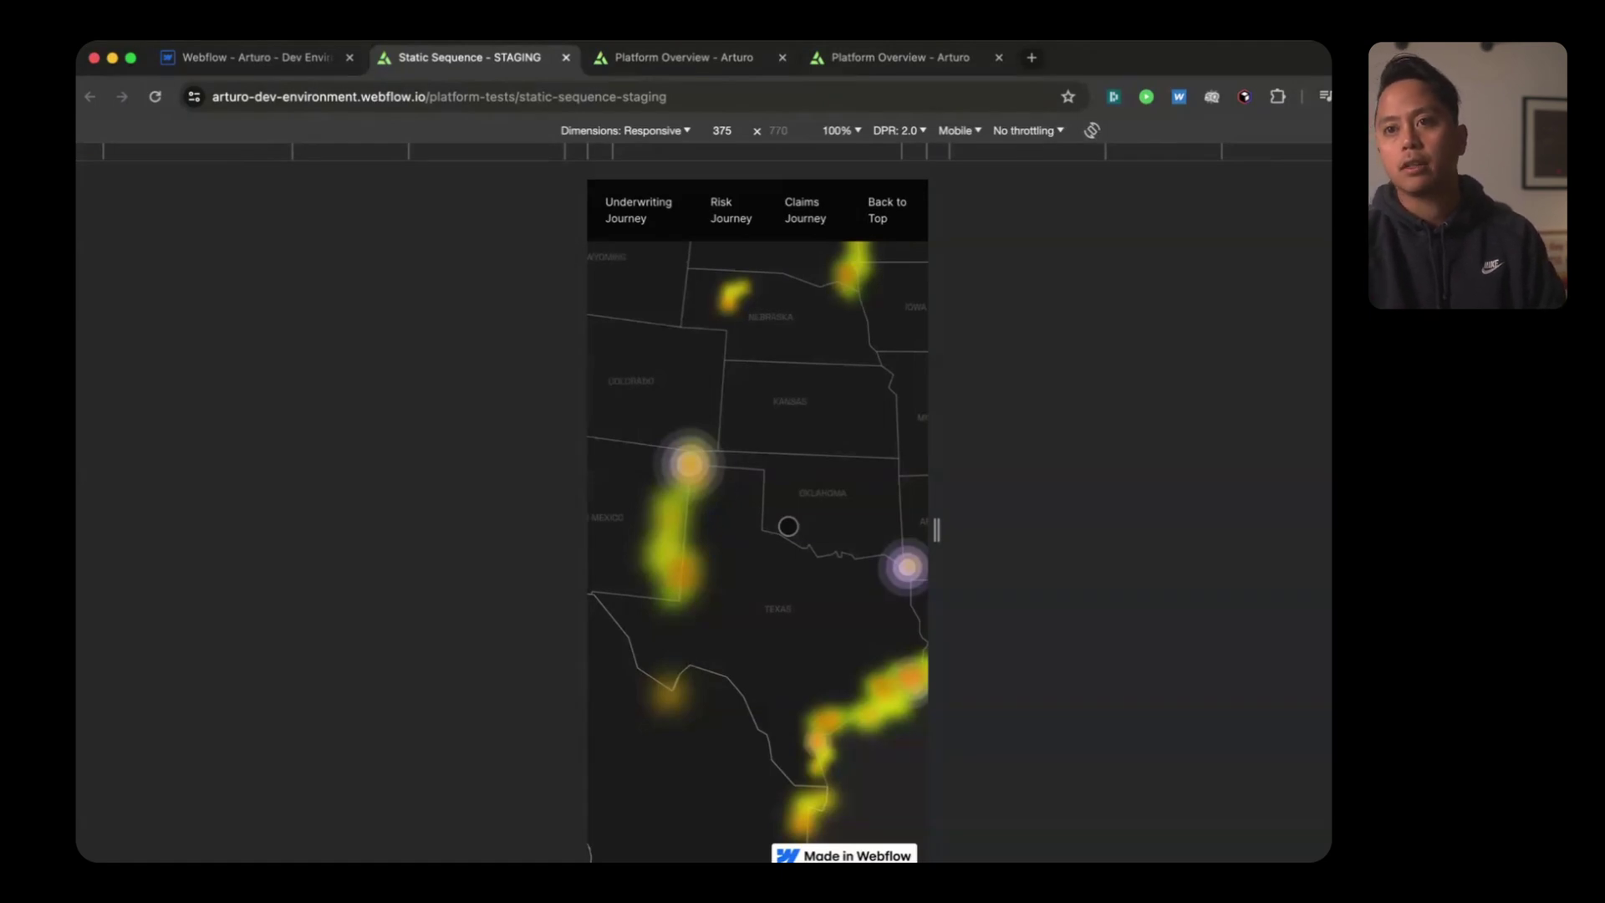
scroll(788, 525, down, 5)
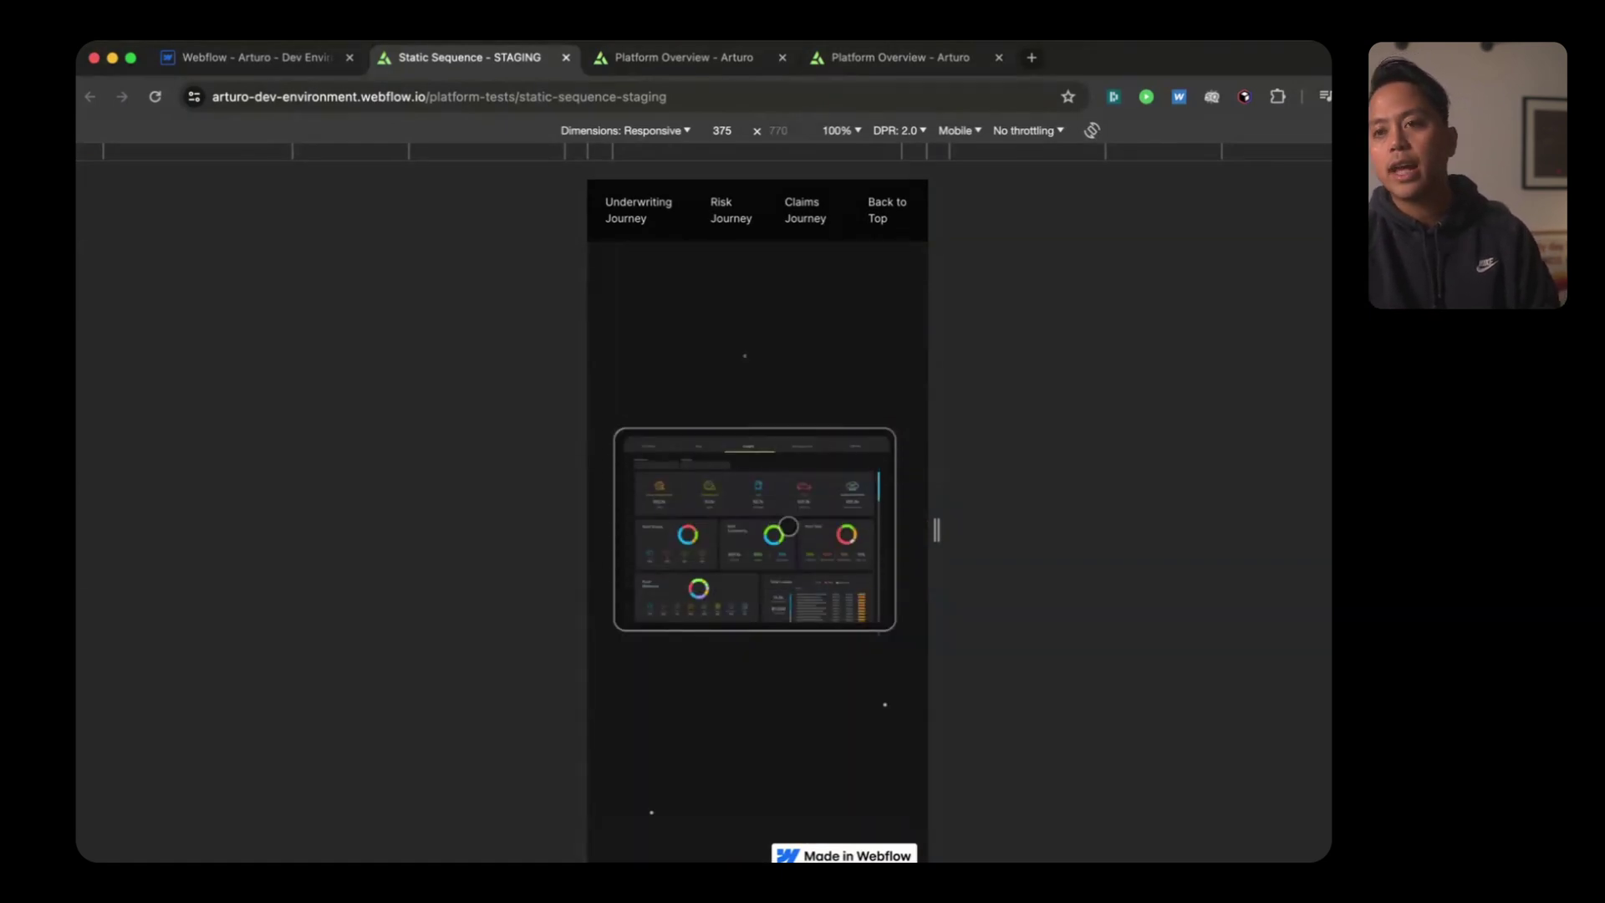
scroll(788, 526, down, 3)
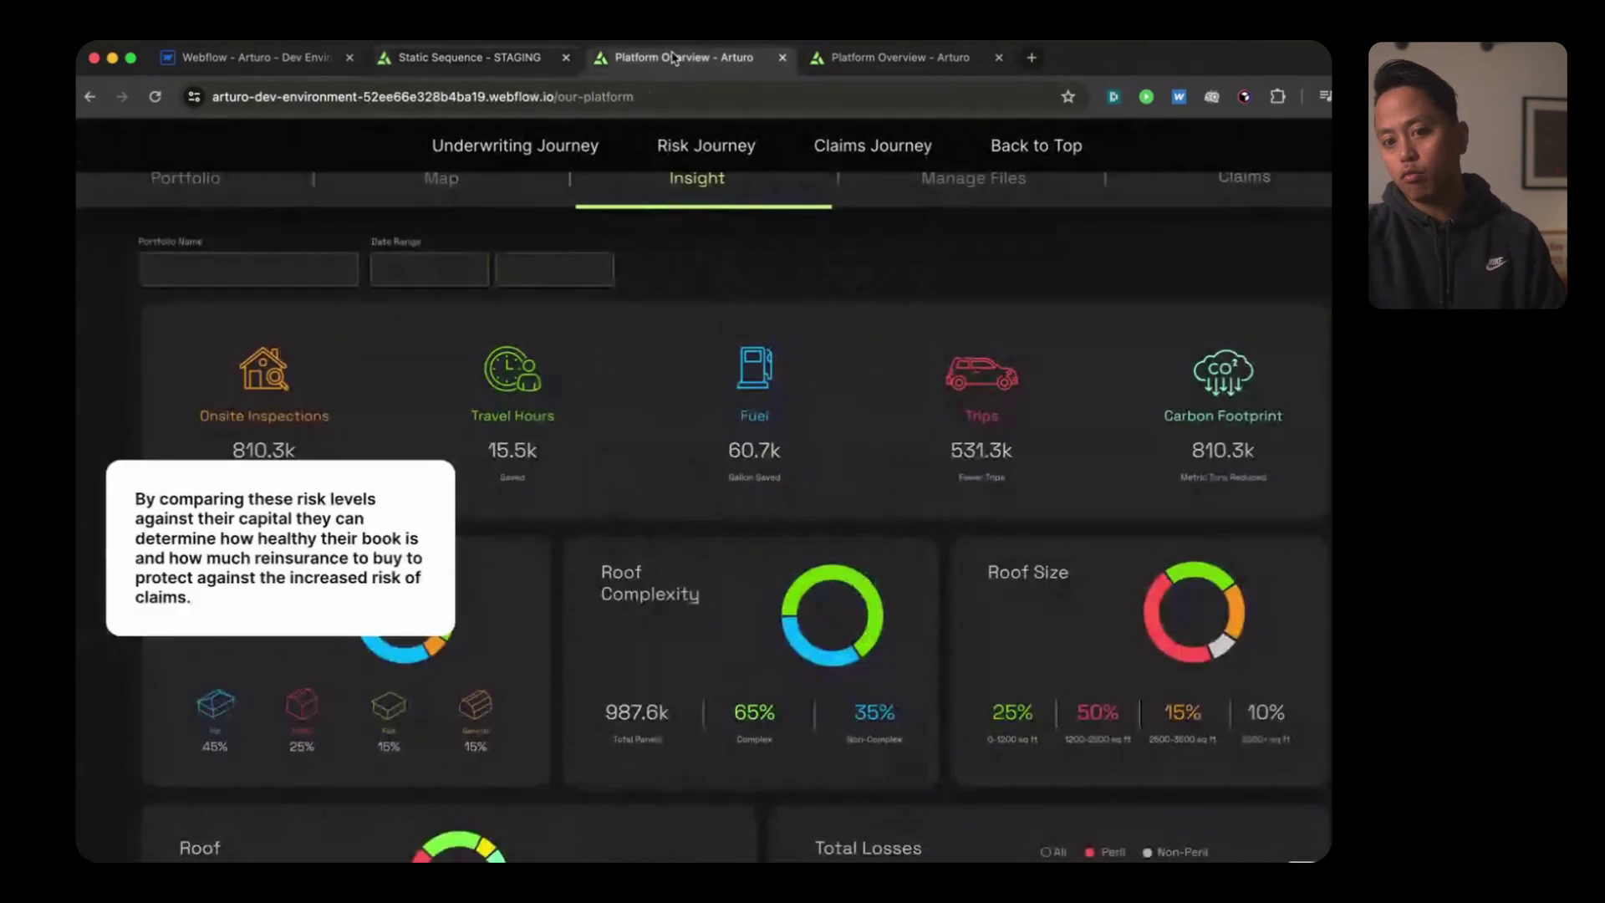
Step: Switch to the arturo-phase-2 Platform Overview page and examine its mobile claims cards, storm alert scene and state risk map for comparison
click(684, 56)
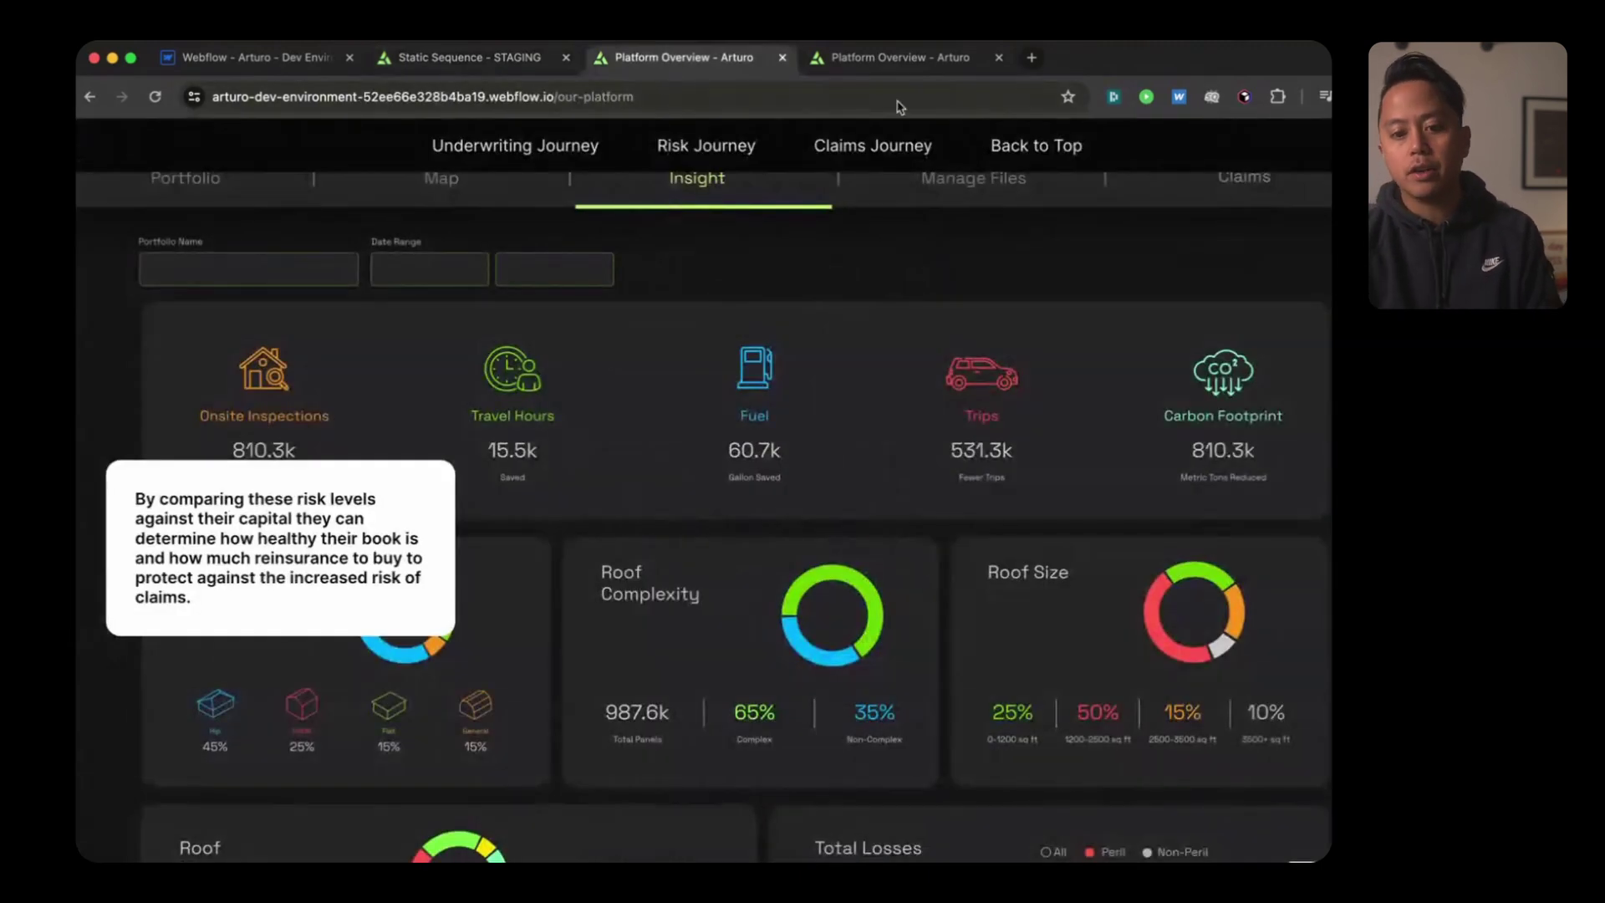
click(905, 48)
scroll(826, 284, down, 3)
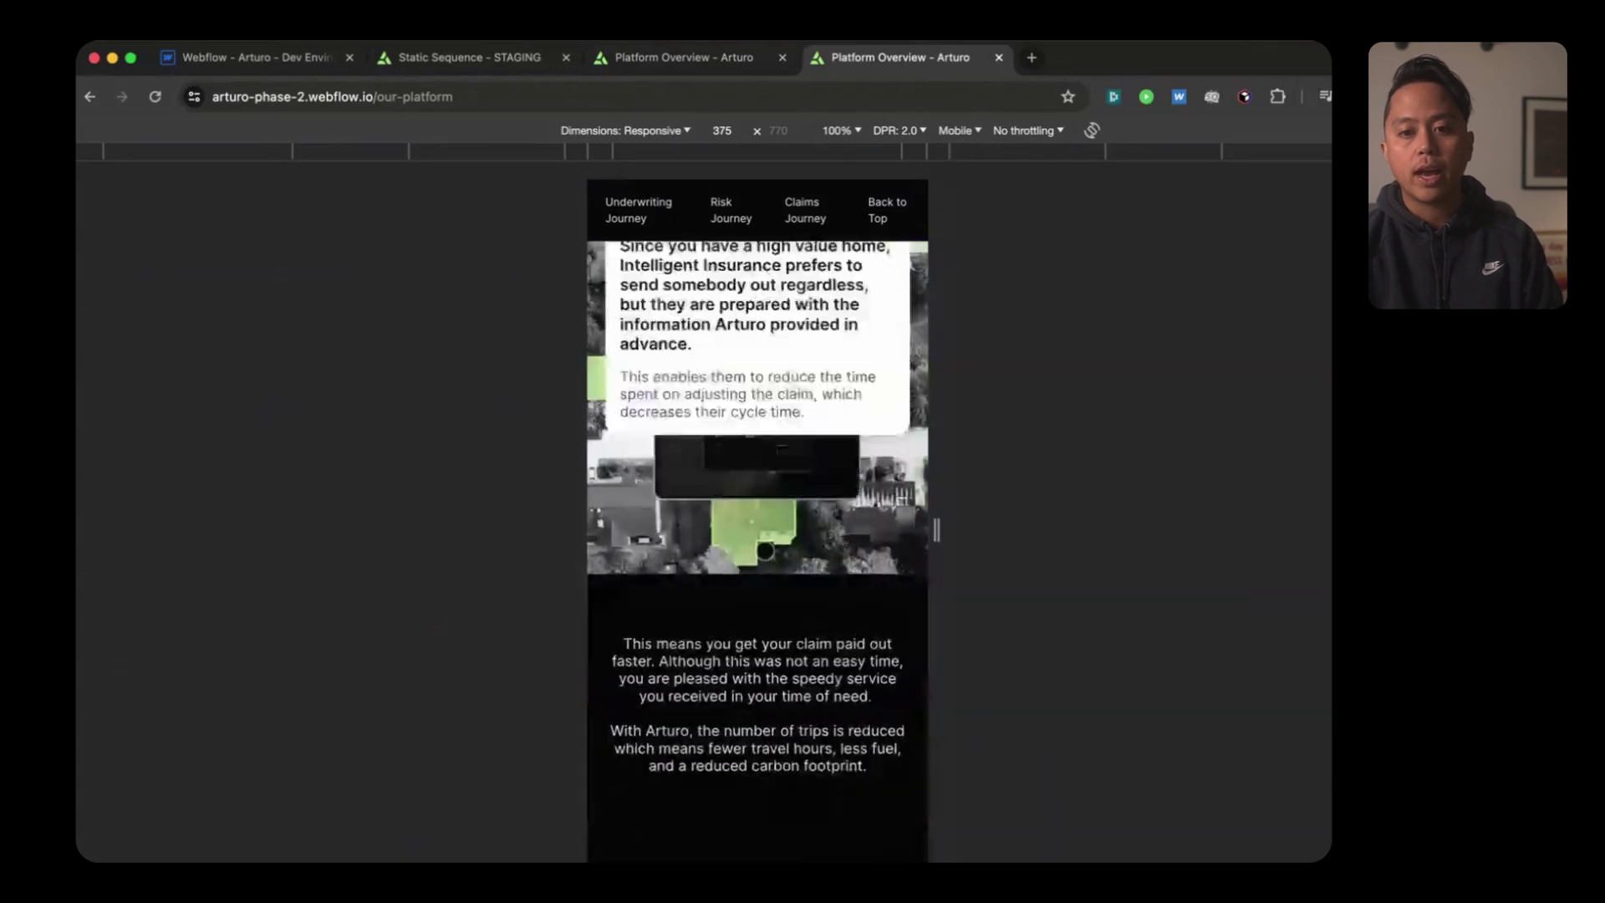
scroll(765, 551, up, 10)
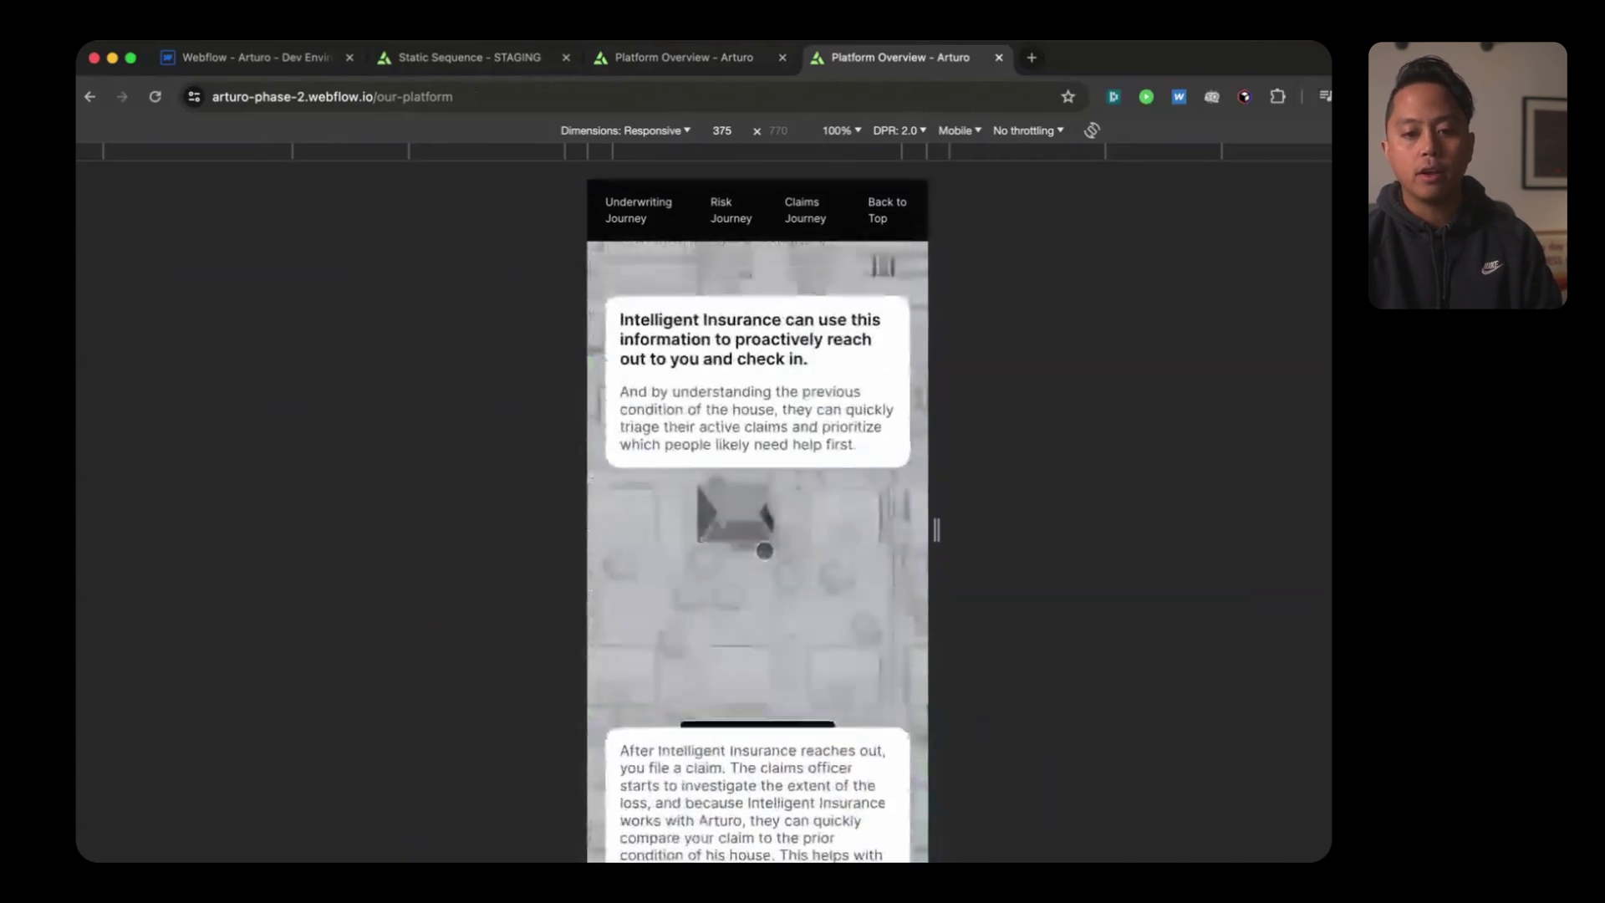
scroll(765, 551, down, 10)
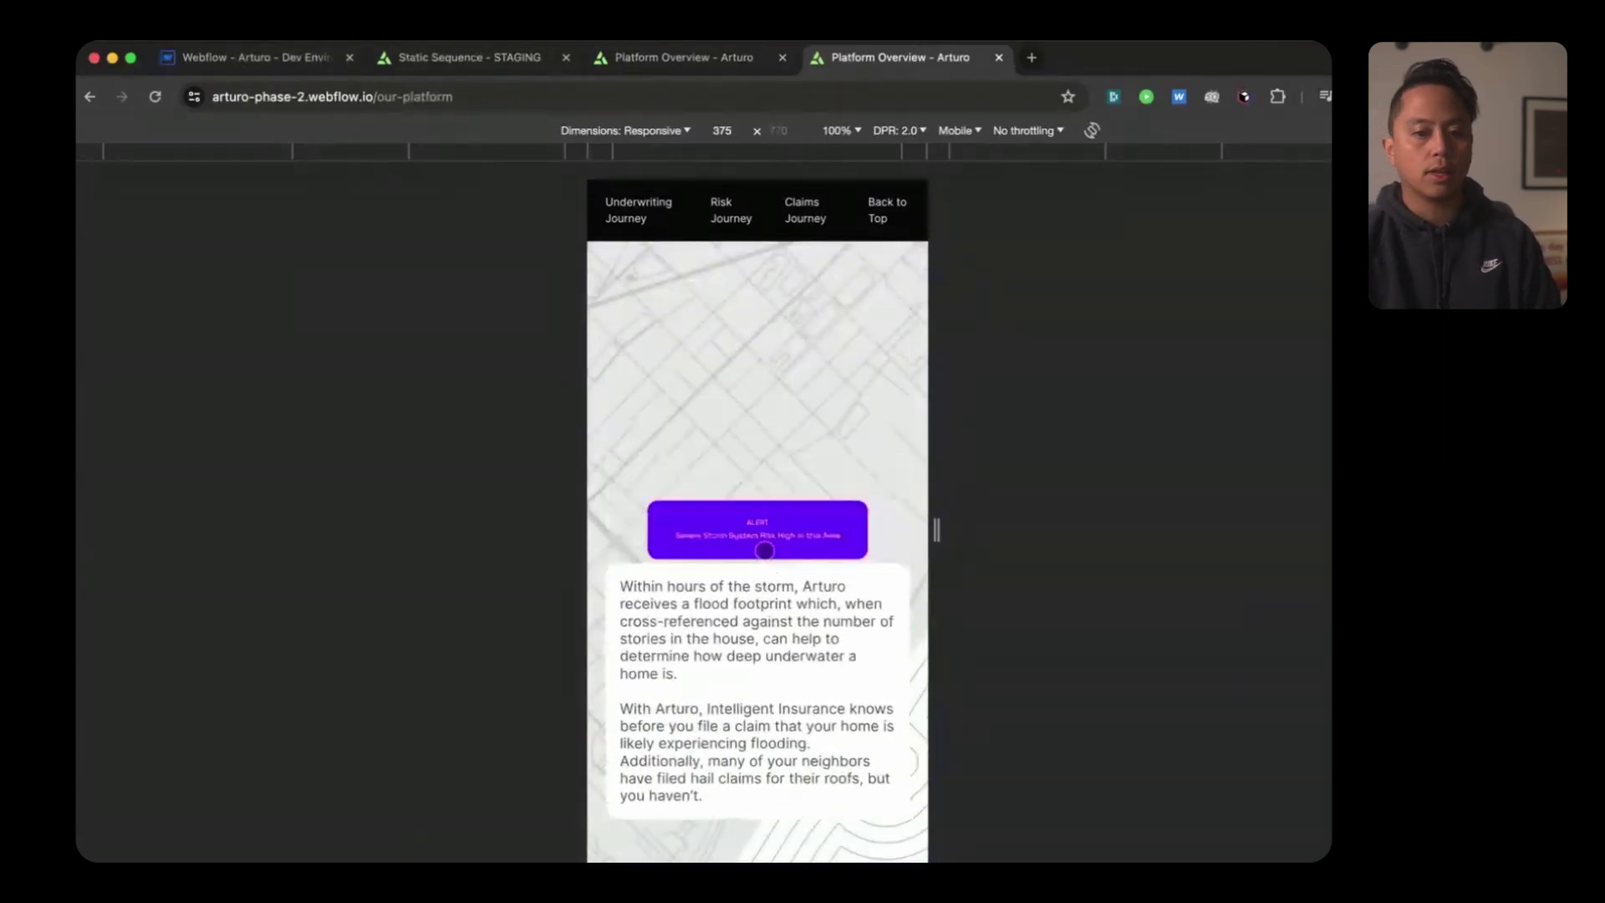
scroll(765, 551, down, 10)
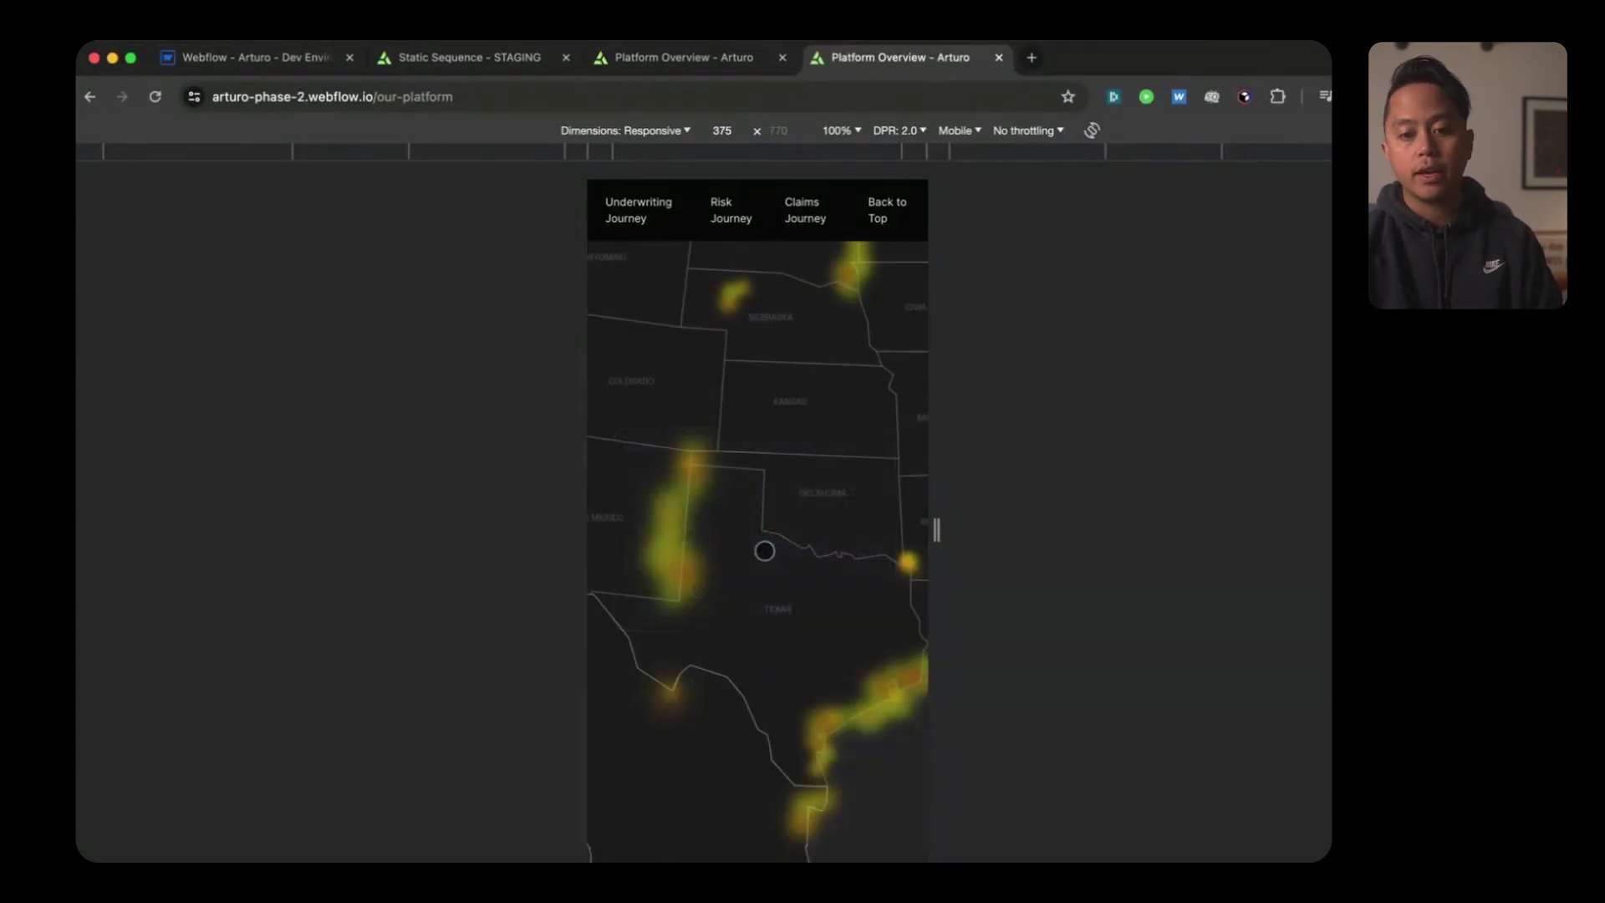
scroll(764, 551, up, 3)
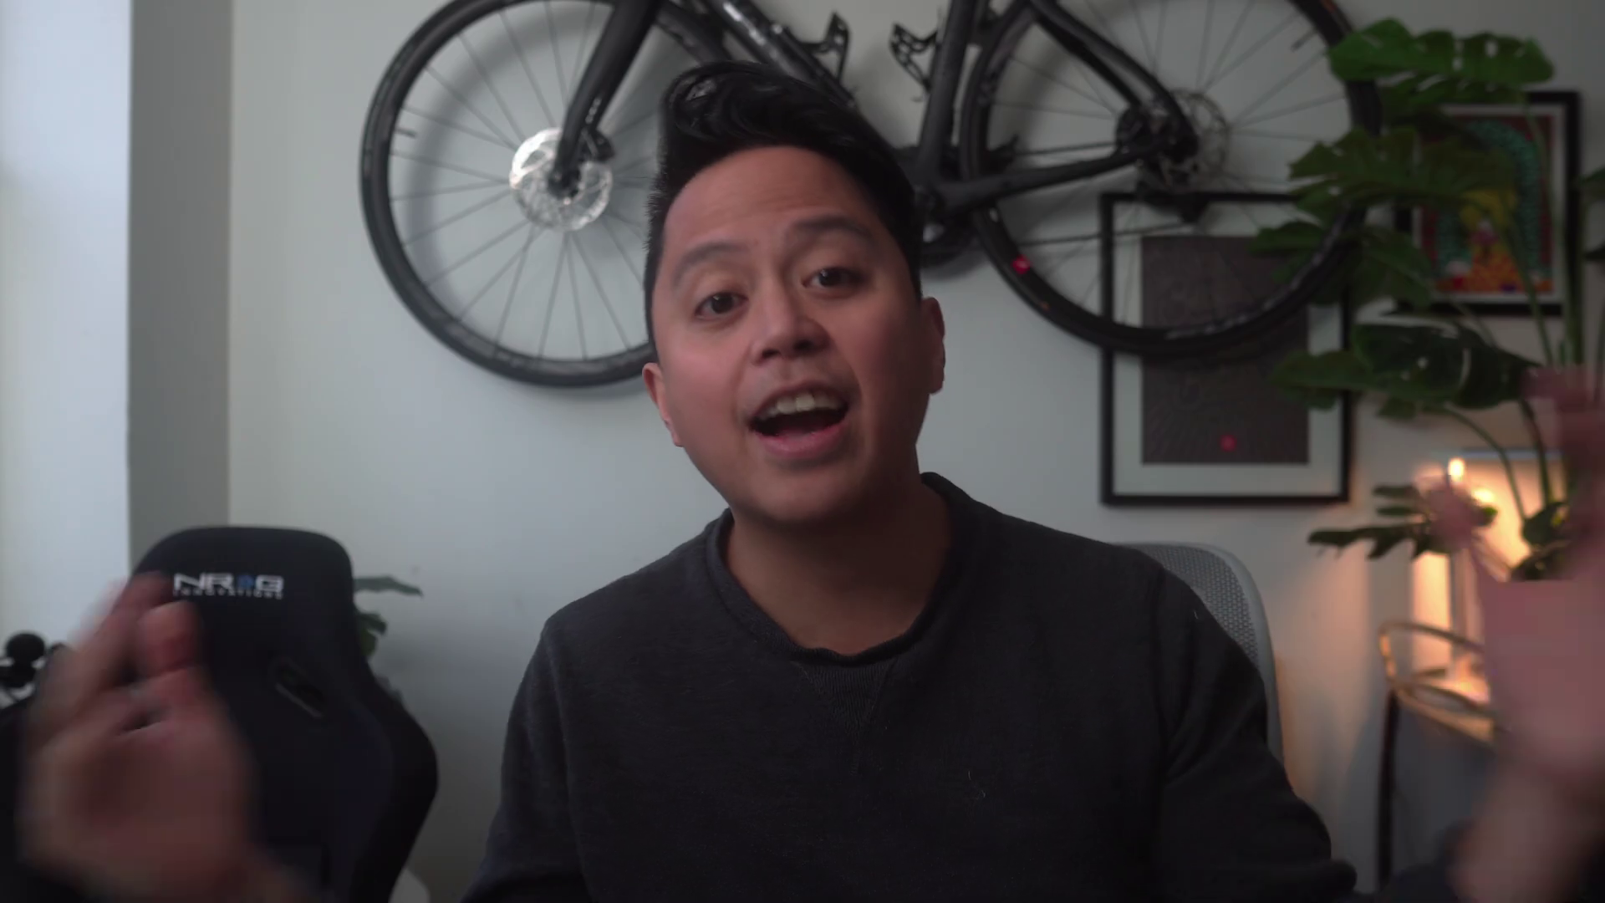